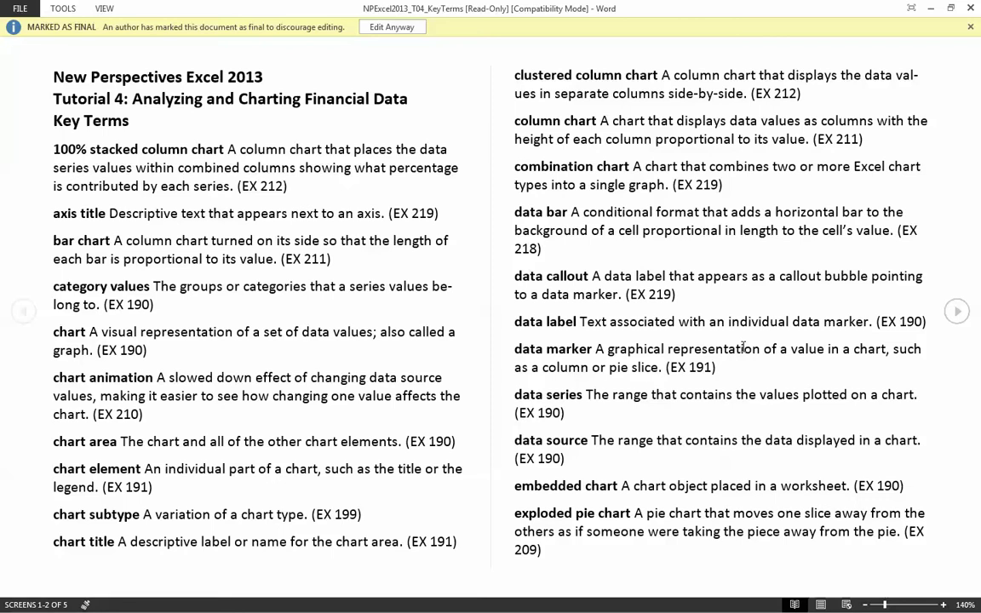
Read the Tutorial 4 key terms through to the end, and close the document and the presentation without saving changes
scroll(743, 347, "down", 1)
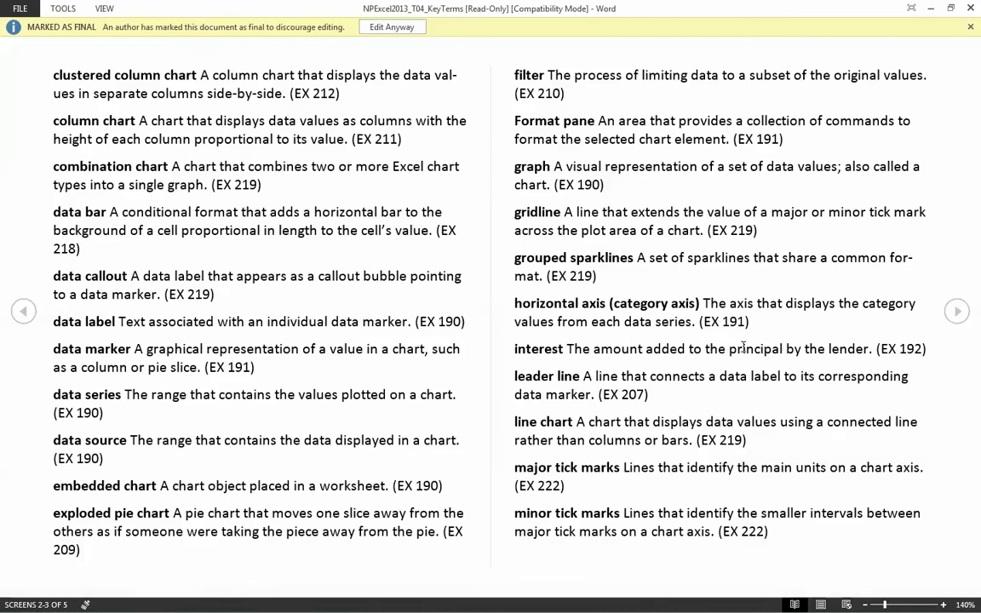
scroll(742, 347, "down", 1)
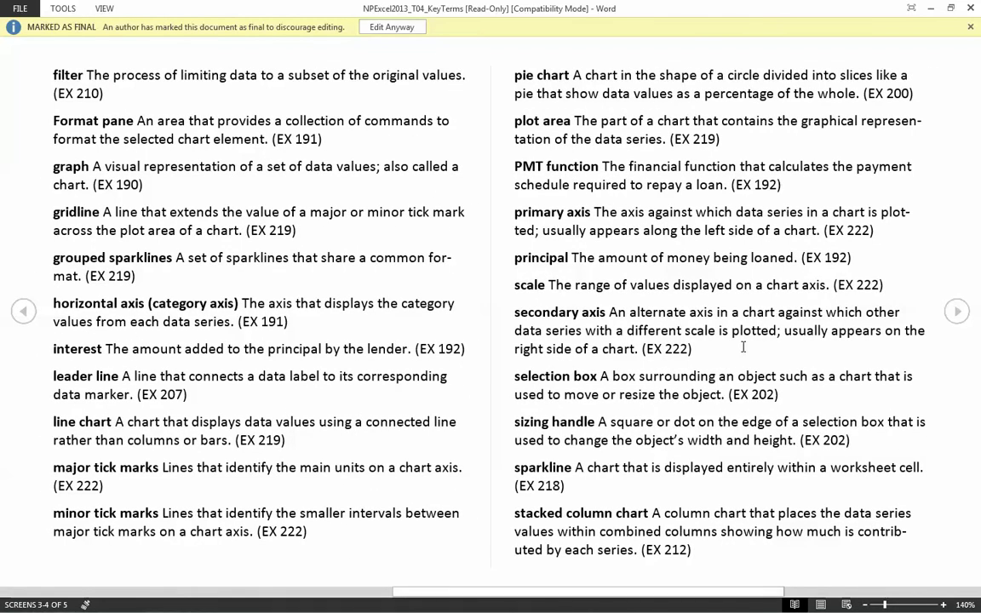
scroll(742, 347, "down", 1)
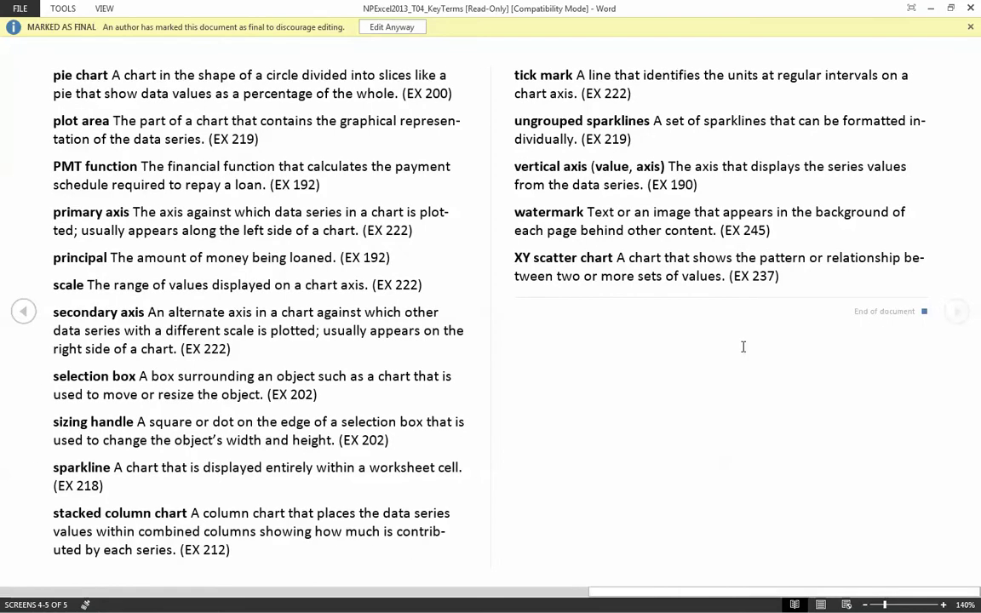
left_click(971, 8)
left_click(972, 9)
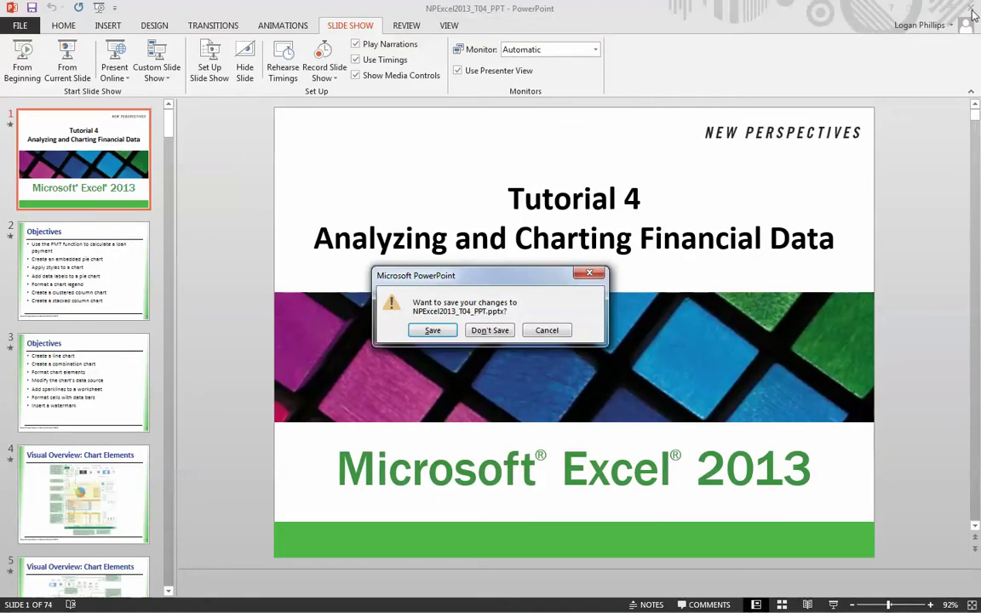
left_click(492, 331)
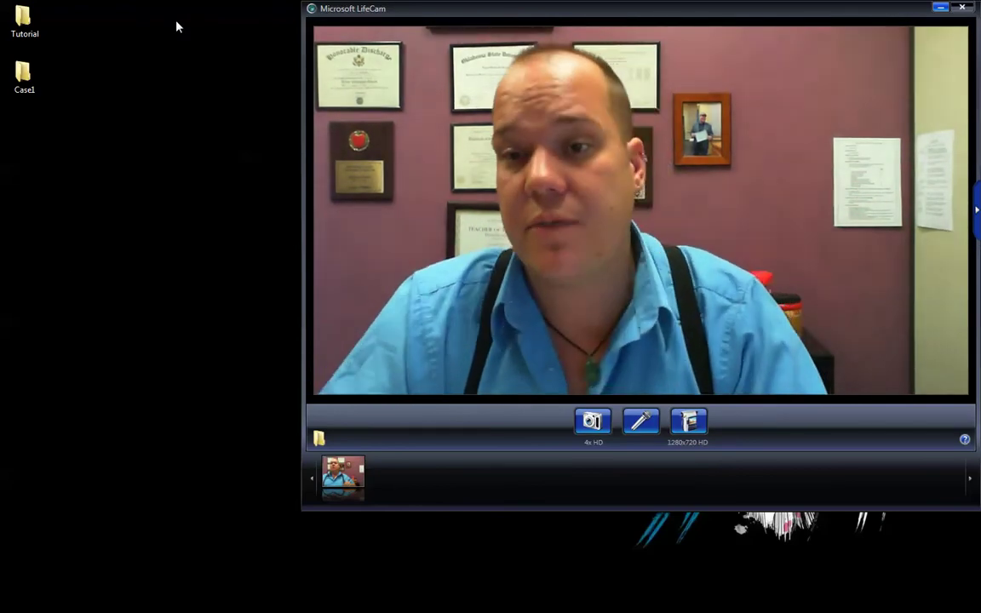
Open the T4_Excel2013_Tutorial_Rubric document from the Tutorial folder on the desktop
left_click(25, 24)
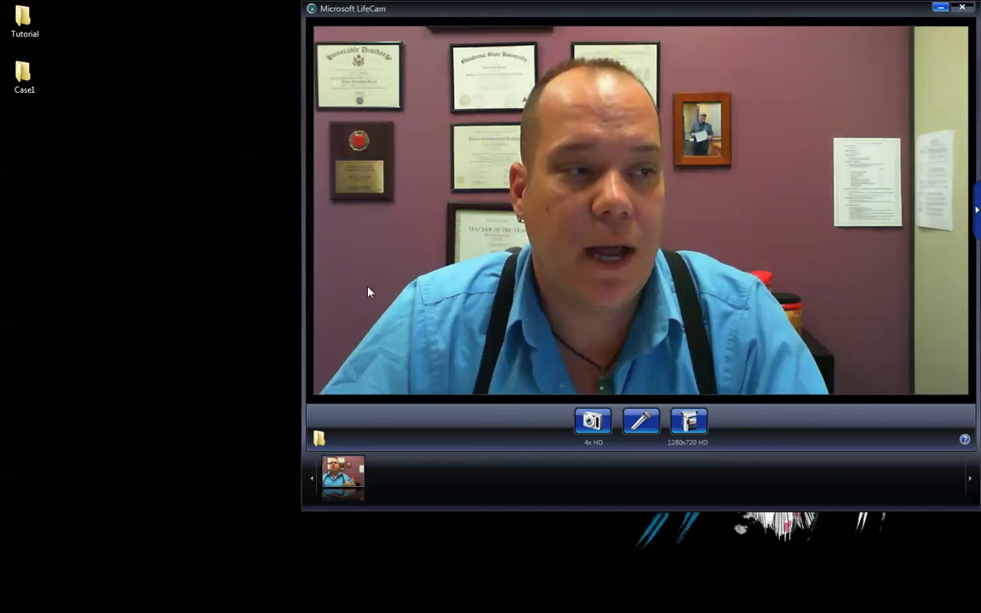
left_click_drag(0, 32, 397, 5)
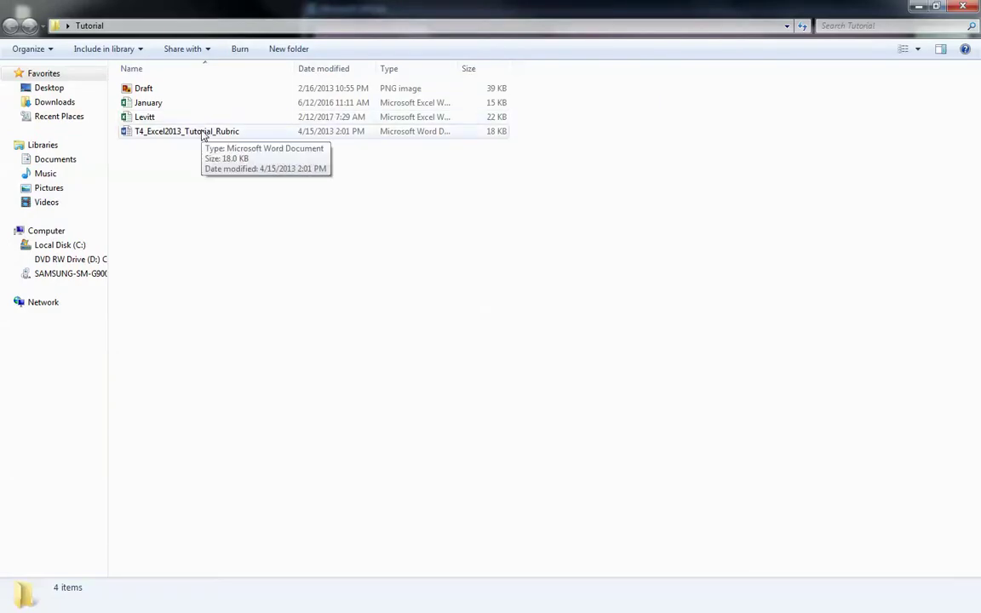
double_click(188, 131)
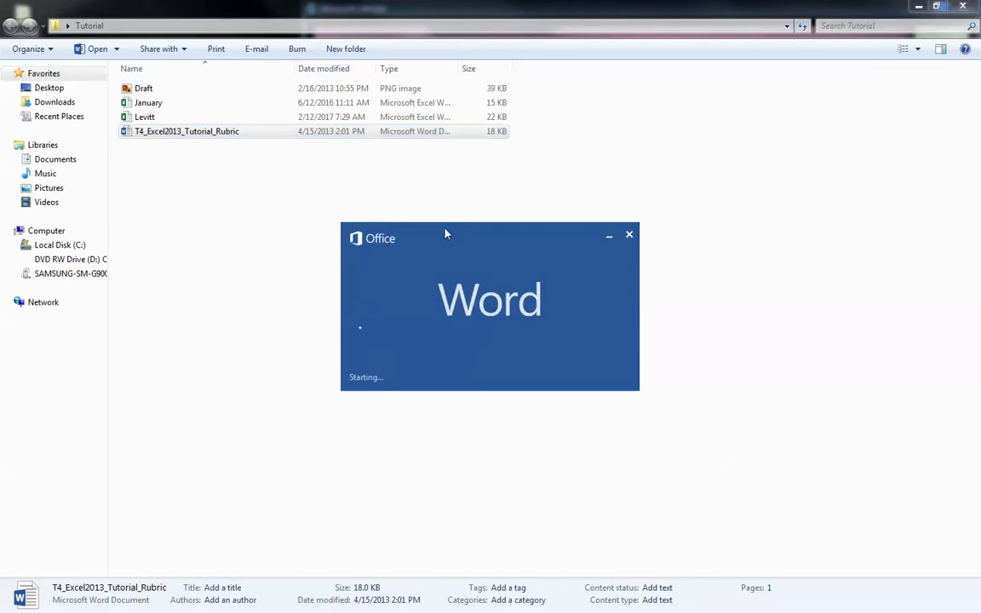
Examine the rubric's required solution filename and the points for the Documentation and Overview sheet requirements
scroll(790, 259, "down", 20)
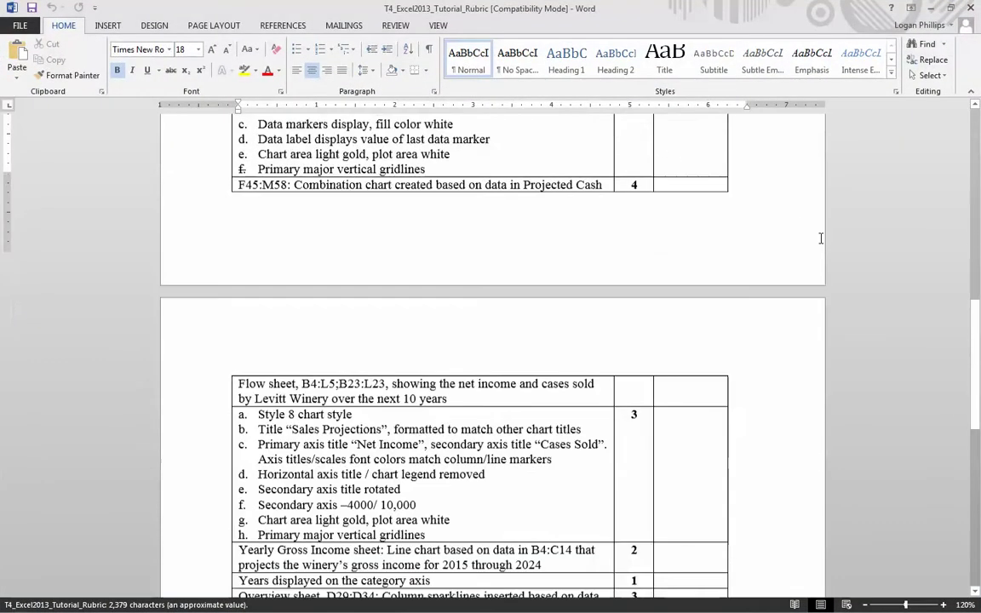
scroll(808, 244, "up", 20)
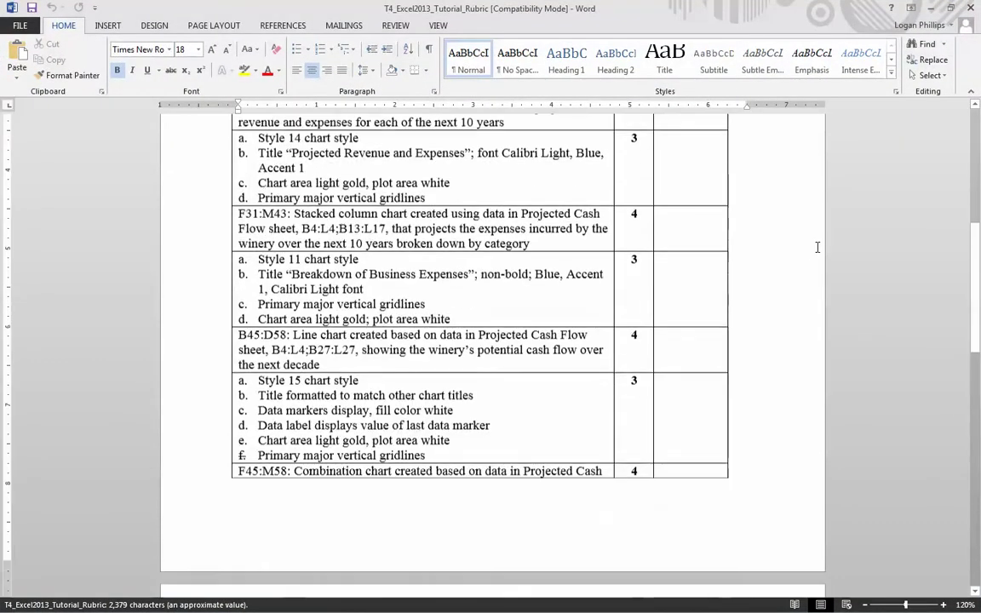
scroll(815, 245, "up", 3)
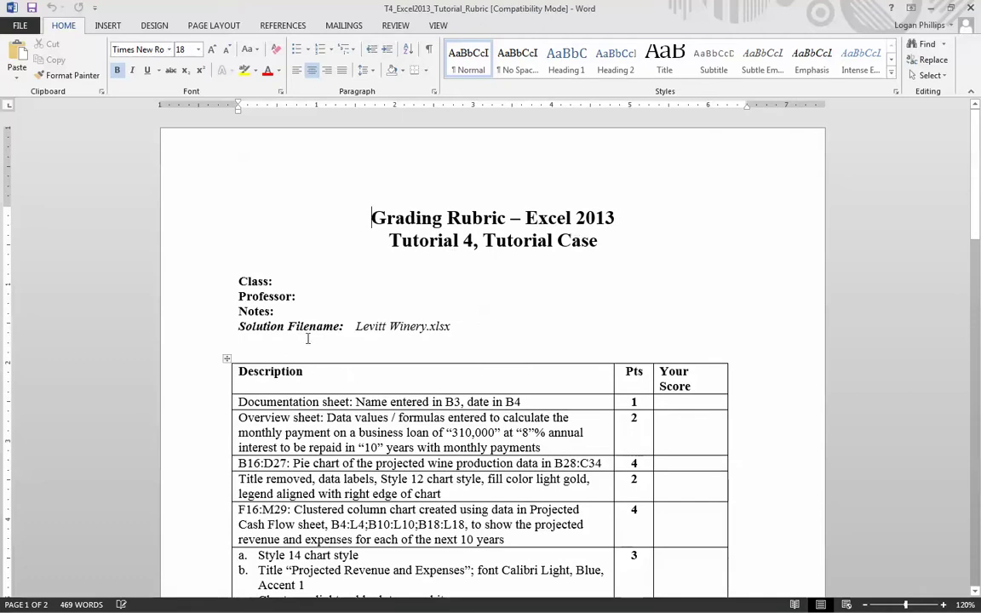
left_click(356, 327)
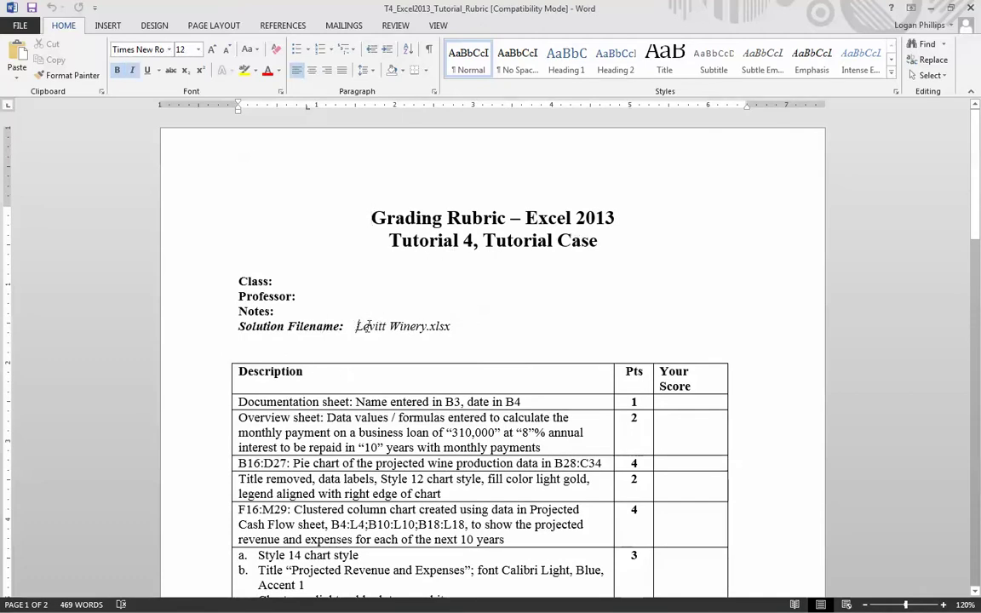
left_click_drag(356, 327, 450, 327)
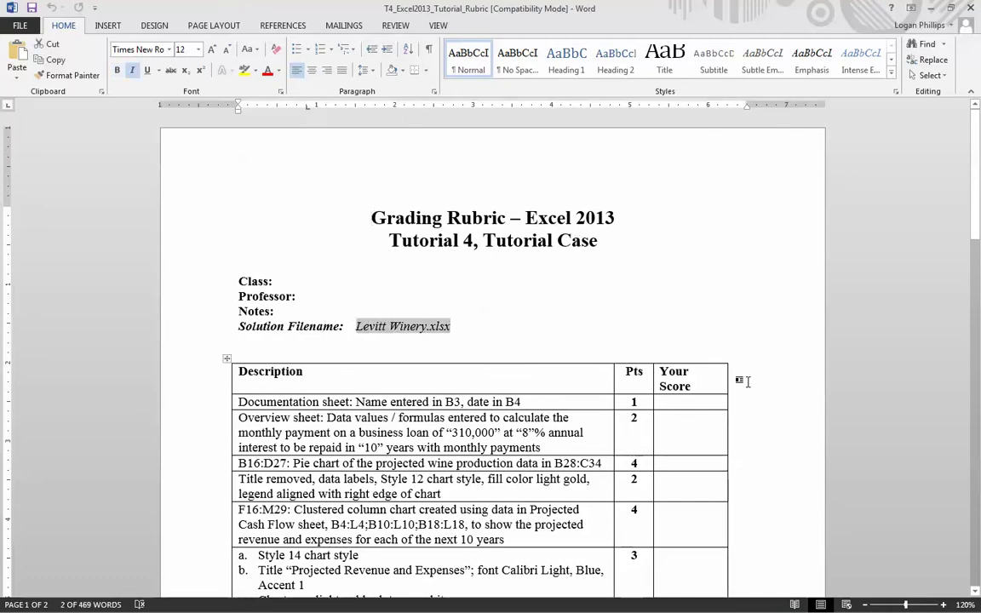
scroll(746, 381, "down", 4)
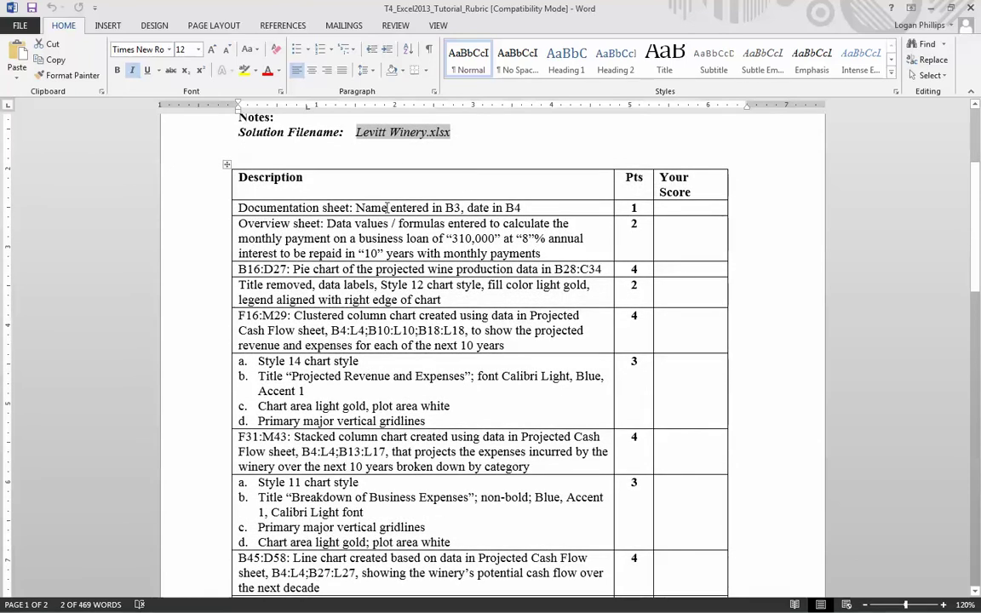
left_click(388, 208)
left_click(646, 207)
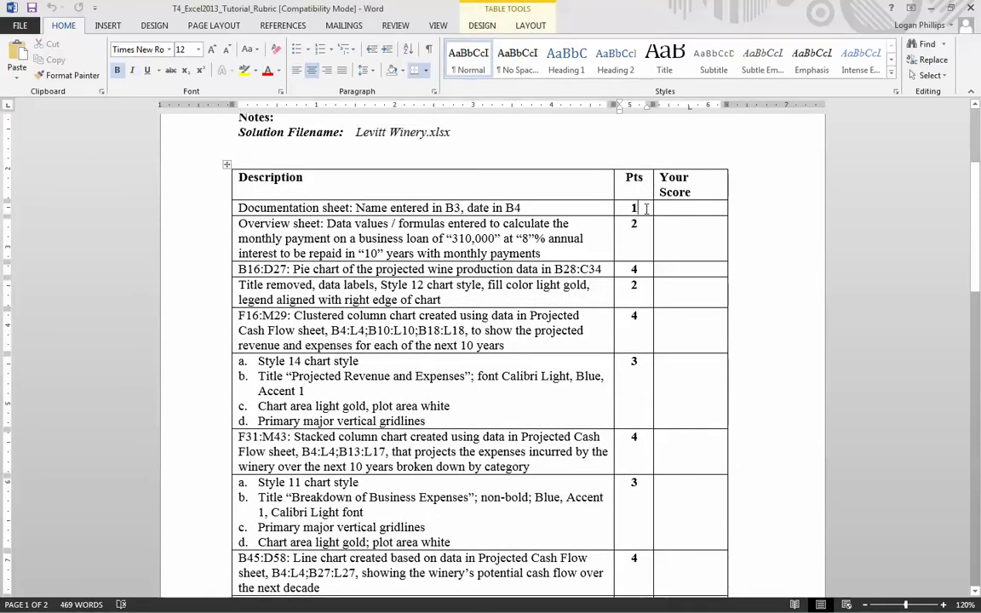
left_click(445, 242)
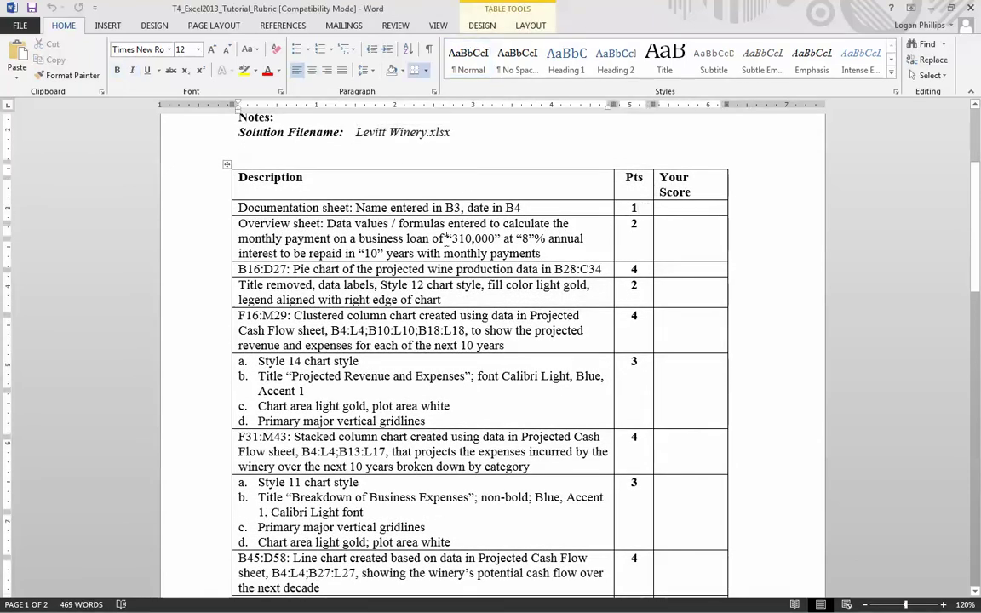
Examine the rubric's remaining requirements for charts, sparklines, data bars and the watermark, along with the total possible points
scroll(445, 242, "down", 9)
scroll(445, 242, "down", 8)
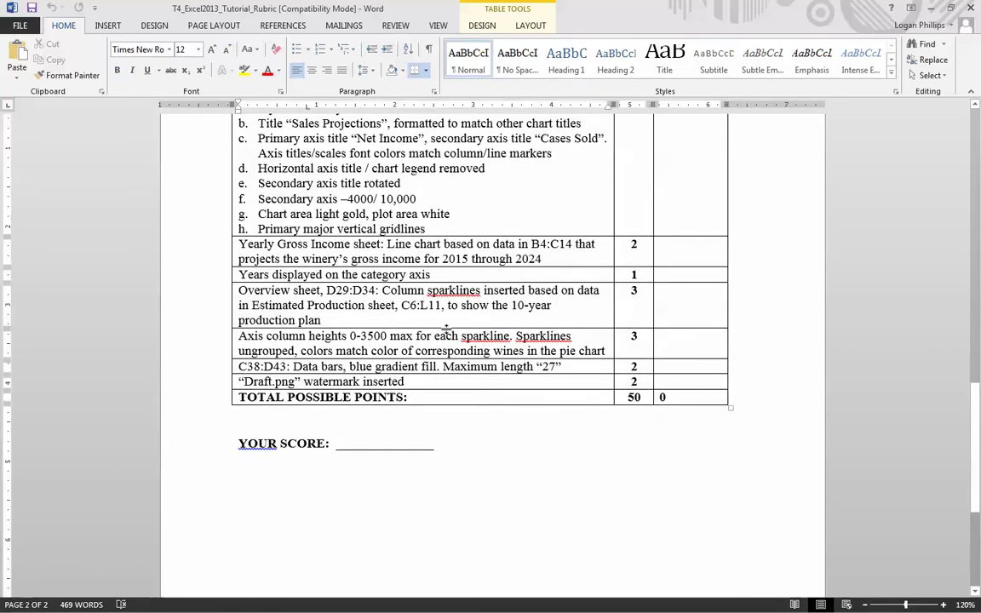
scroll(432, 353, "up", 1)
scroll(432, 354, "up", 1)
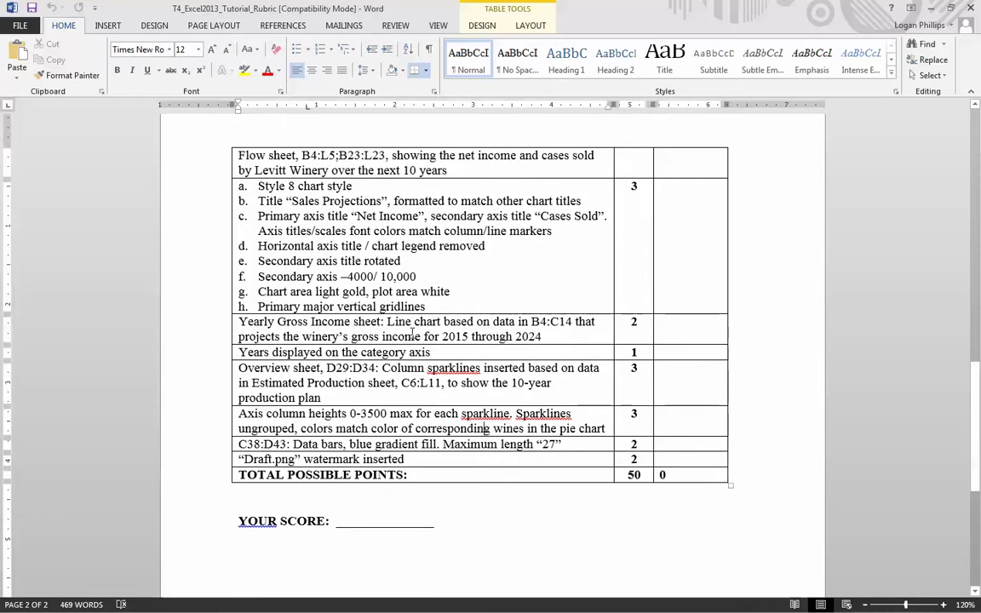
scroll(516, 320, "up", 1)
scroll(517, 320, "up", 3)
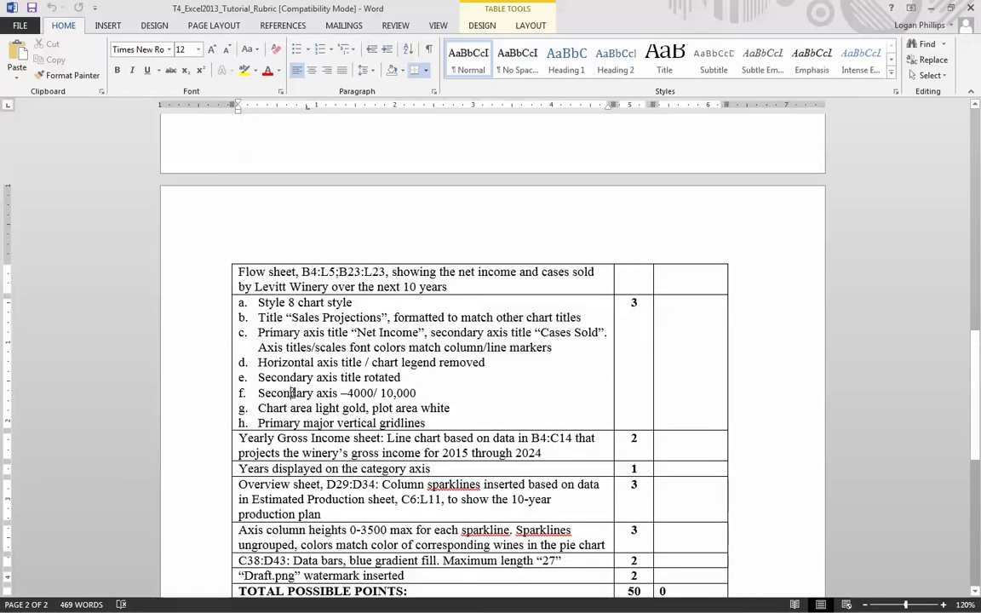
left_click_drag(292, 392, 321, 393)
left_click(284, 332)
scroll(312, 353, "up", 2)
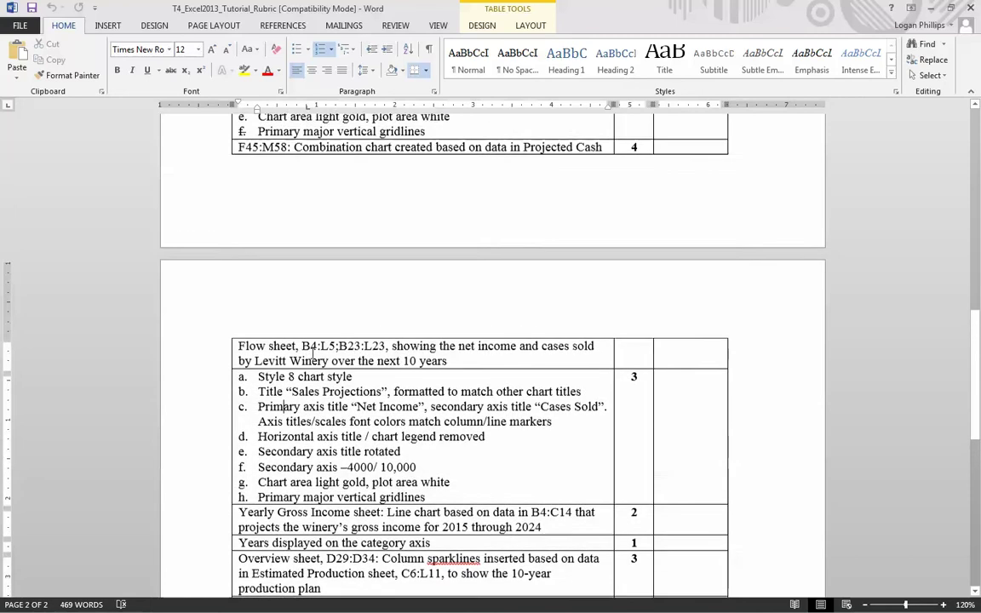
scroll(312, 354, "up", 7)
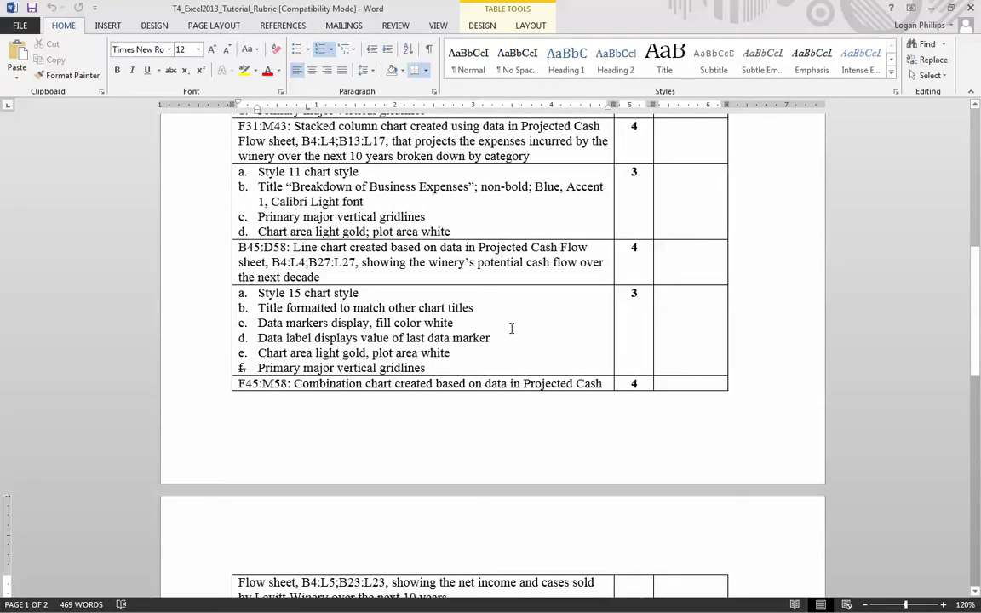
scroll(510, 327, "up", 15)
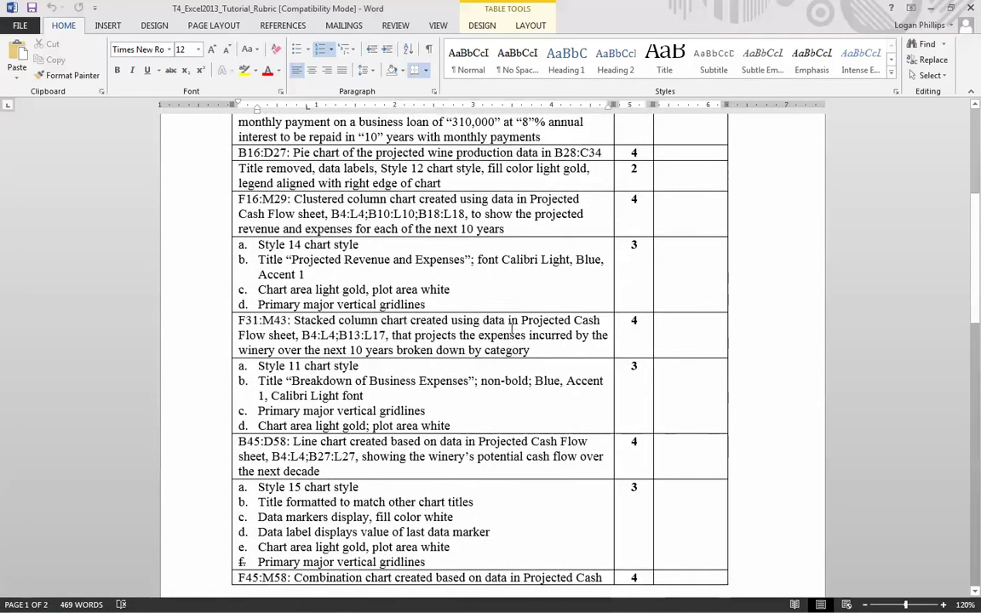
Close the grading rubric and clear the Tutorial folder window from the desktop
key("alt+F4")
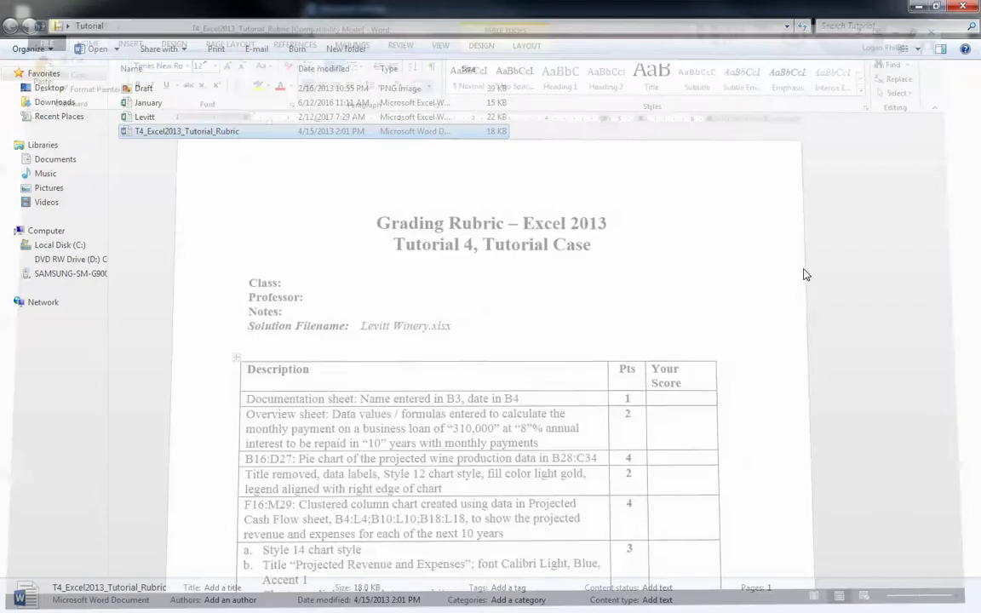
left_click(777, 268)
left_click(922, 7)
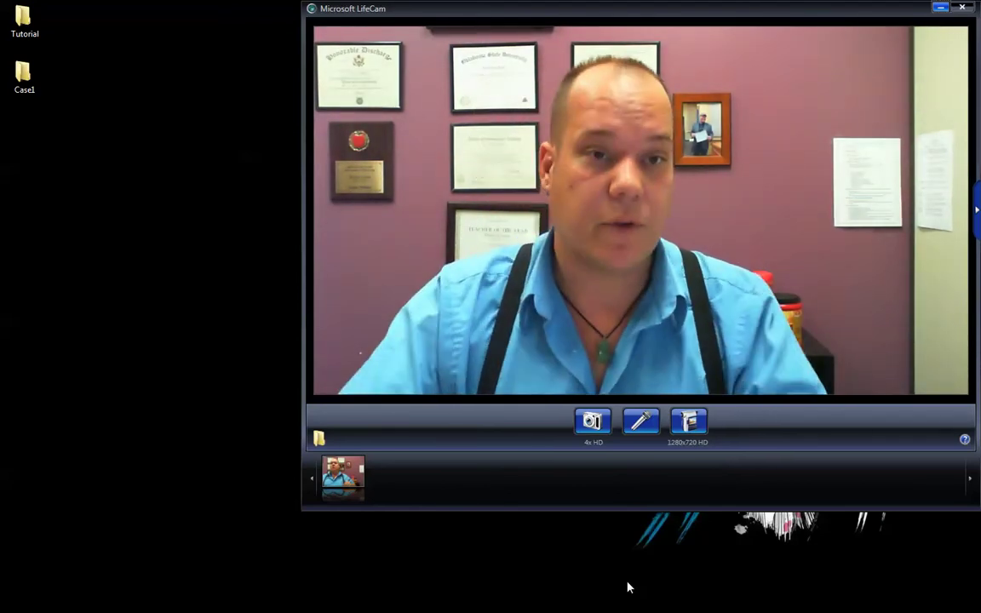
Open the Levitt workbook from the Tutorial folder on the desktop
double_click(26, 32)
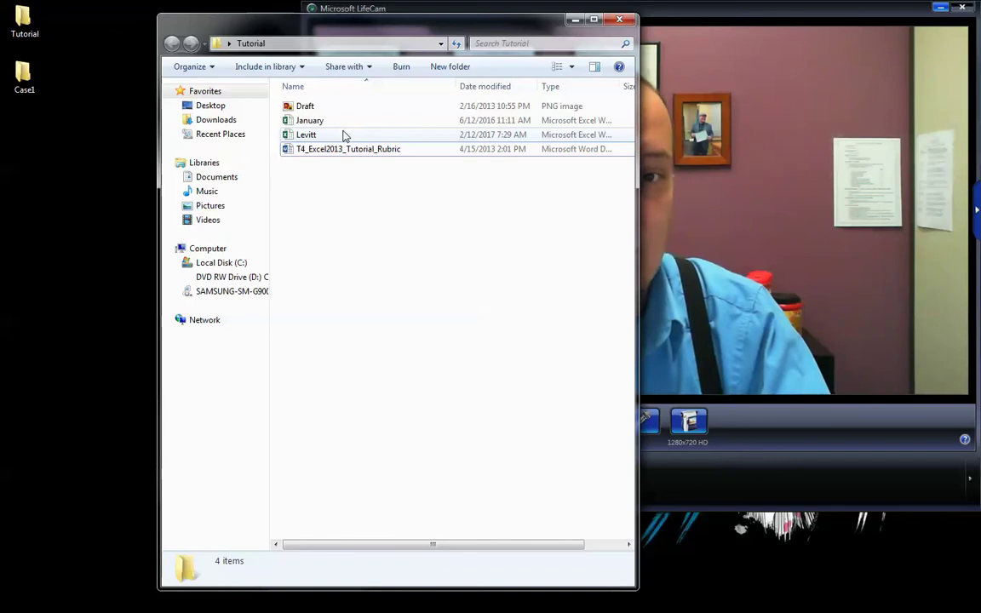
left_click(342, 135)
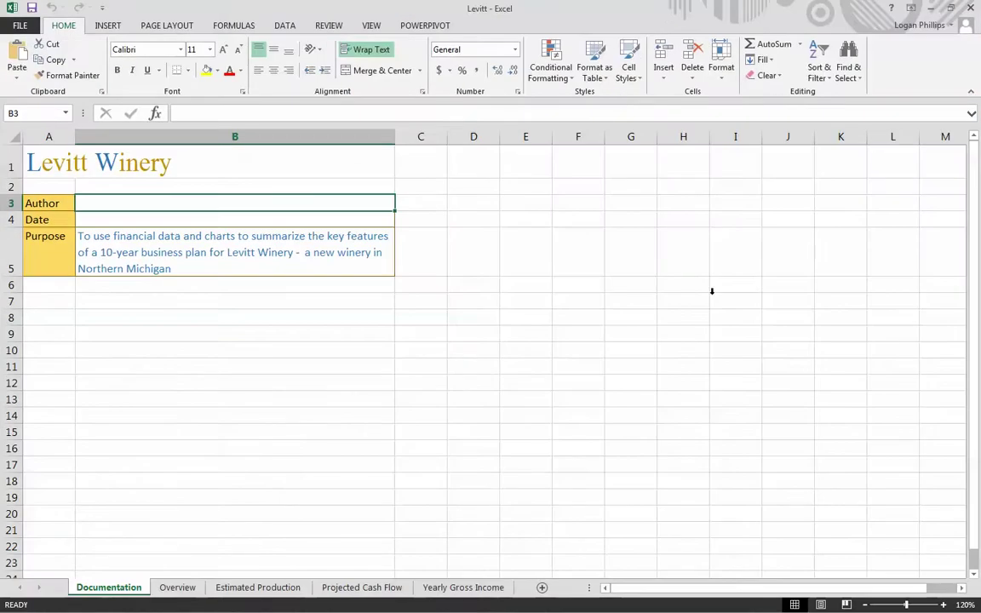
left_click(749, 479)
Enter the author's name in cell B3 and the date 10/21/2014 in cell B4 of the Documentation sheet
left_click(208, 241)
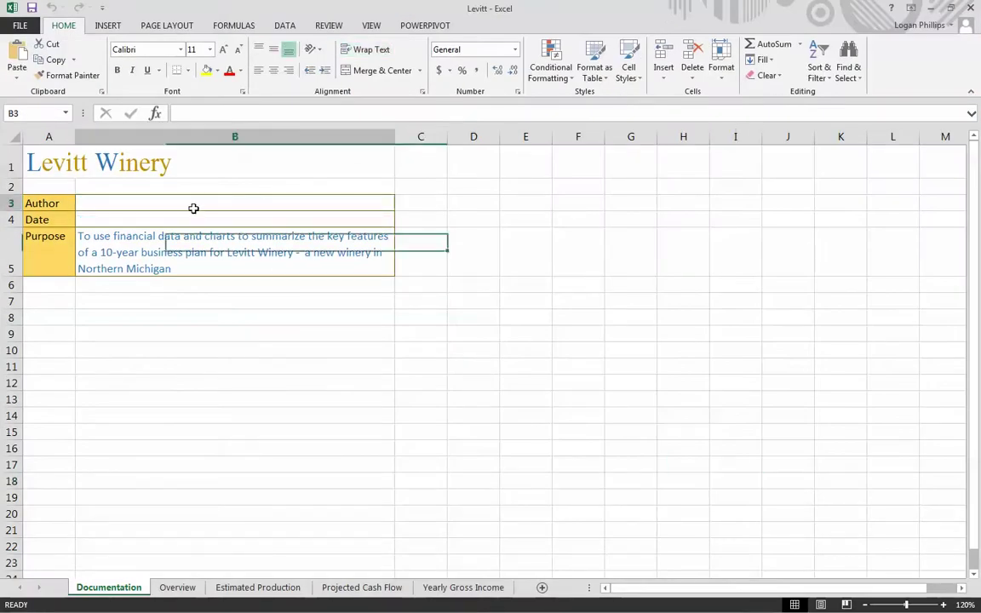
left_click(193, 209)
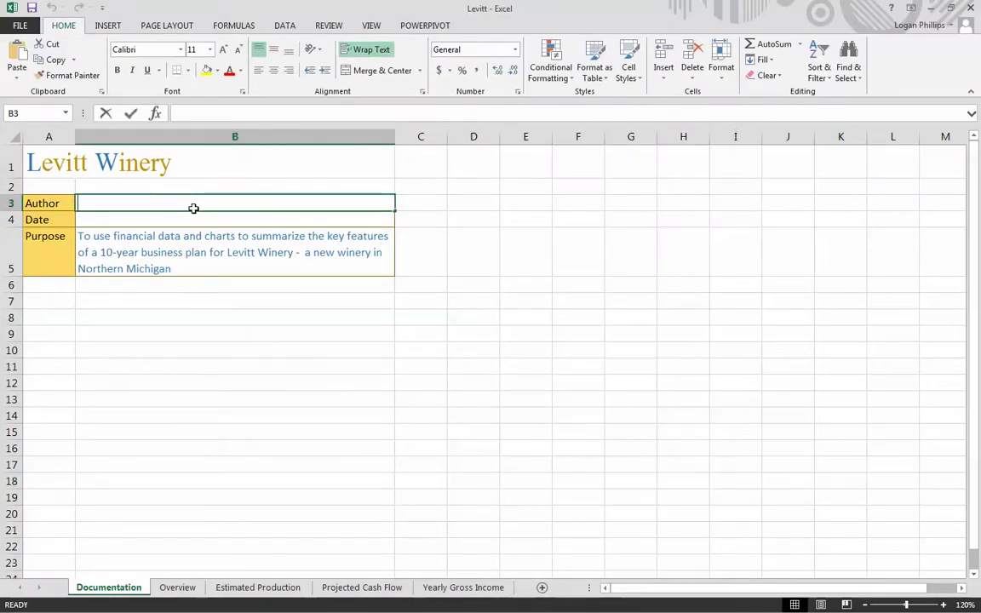
type("Mr. P.")
key("Tab")
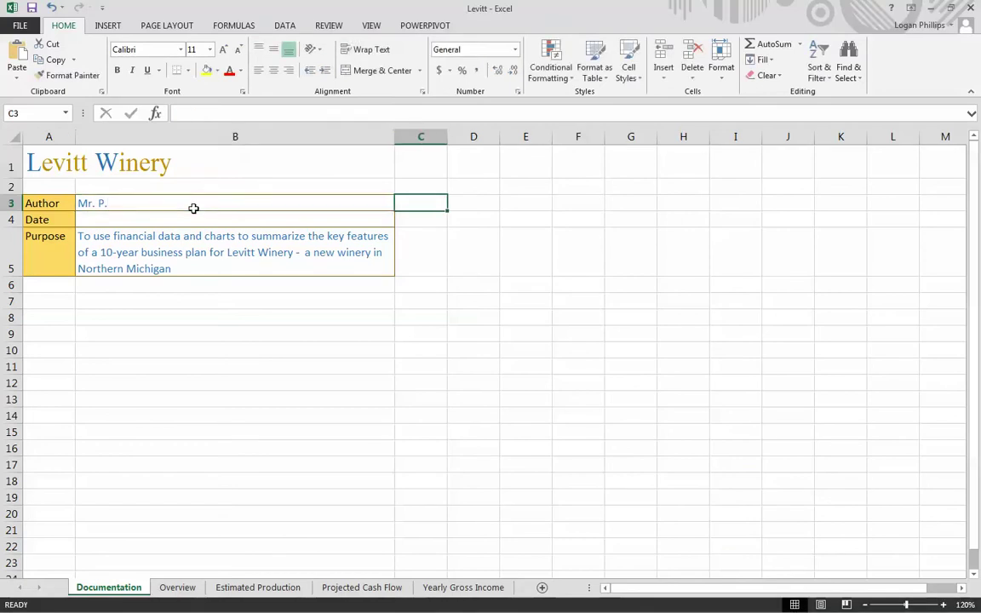
key("Return")
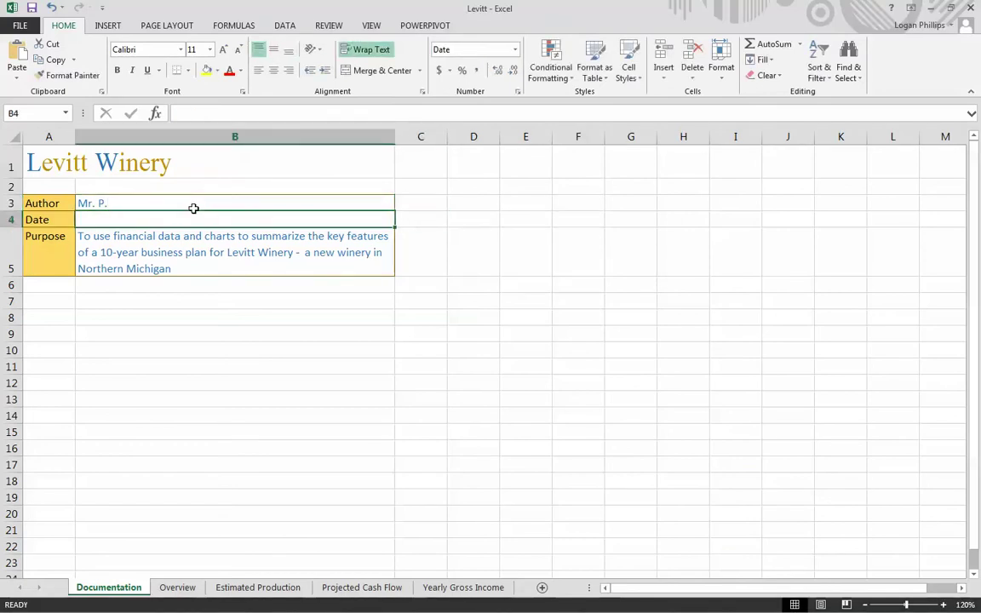
type("10/21/201")
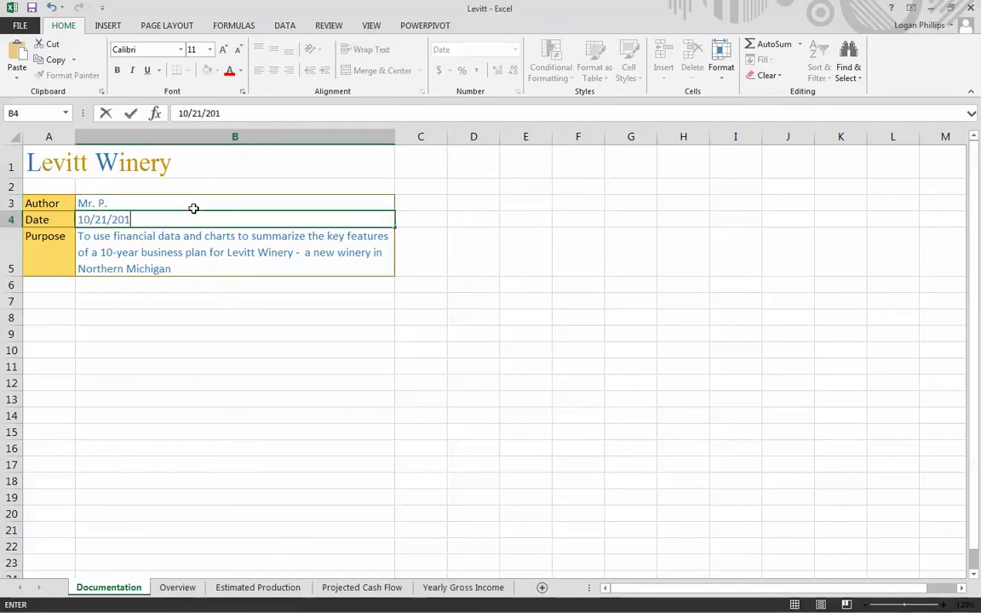
type("4")
key("Return")
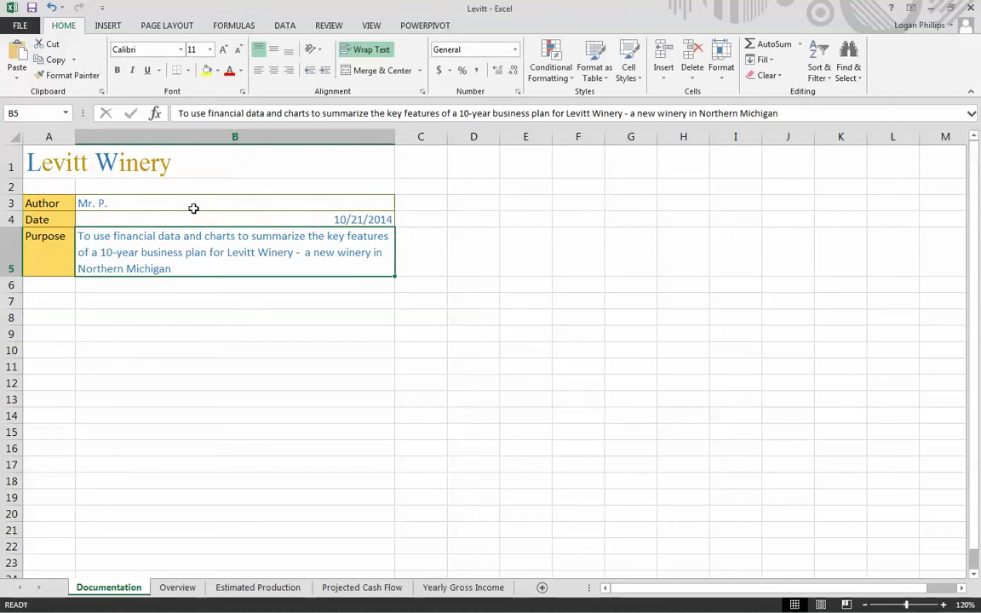
Save a copy of the workbook to the Desktop under the file name levitt winery1
left_click(312, 387)
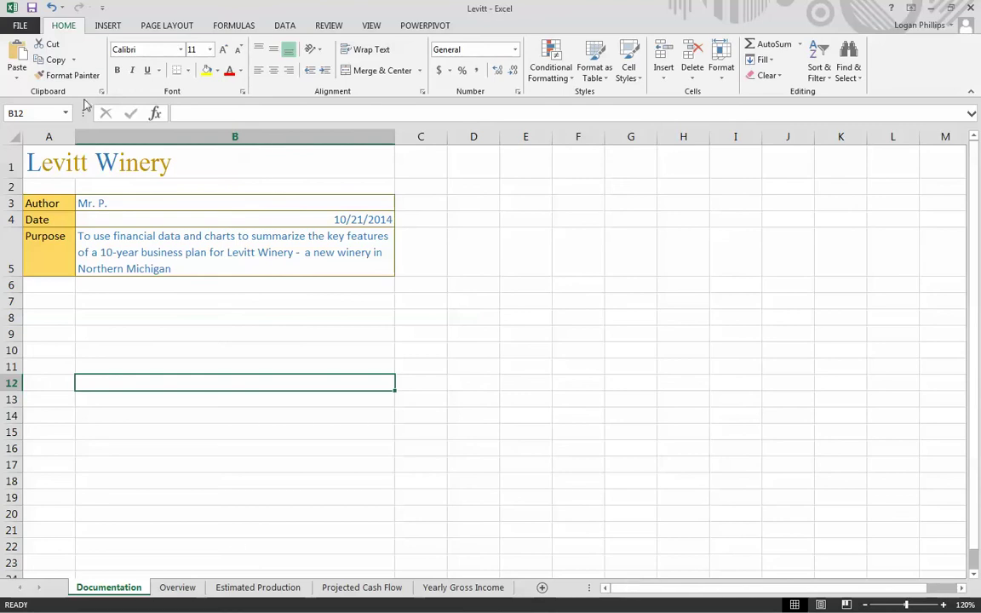
left_click(31, 27)
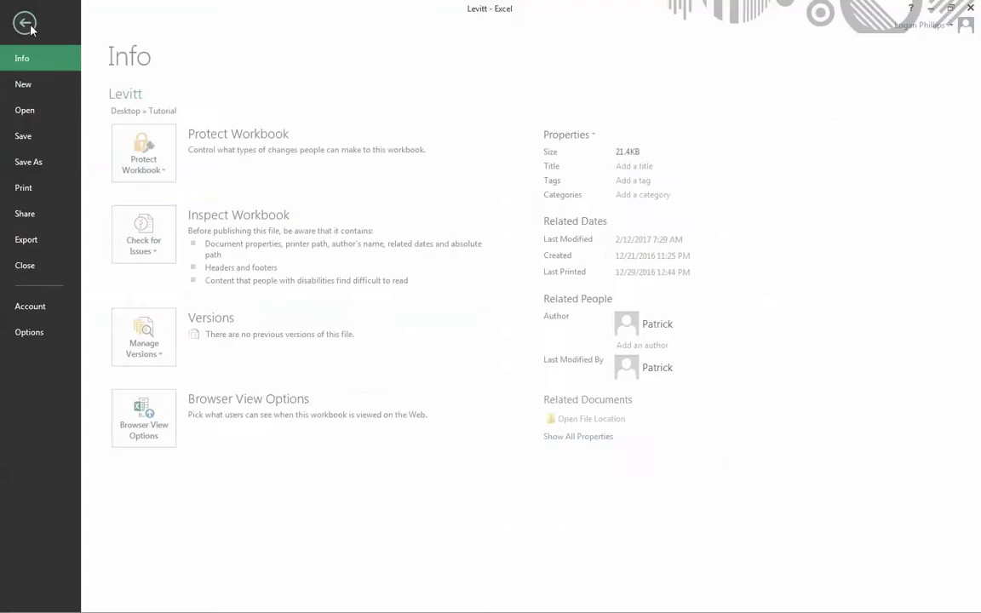
left_click(38, 160)
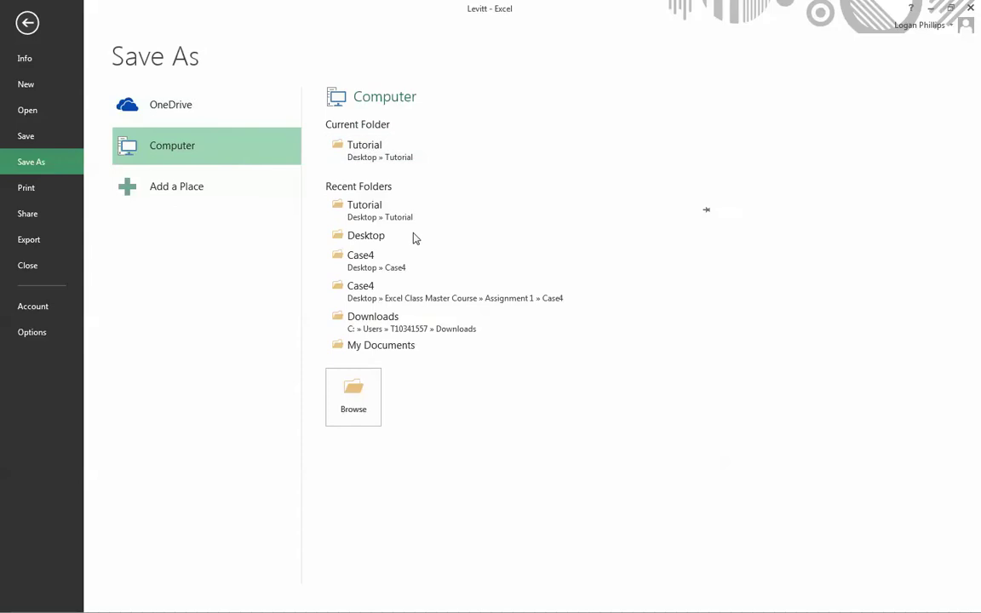
left_click(383, 238)
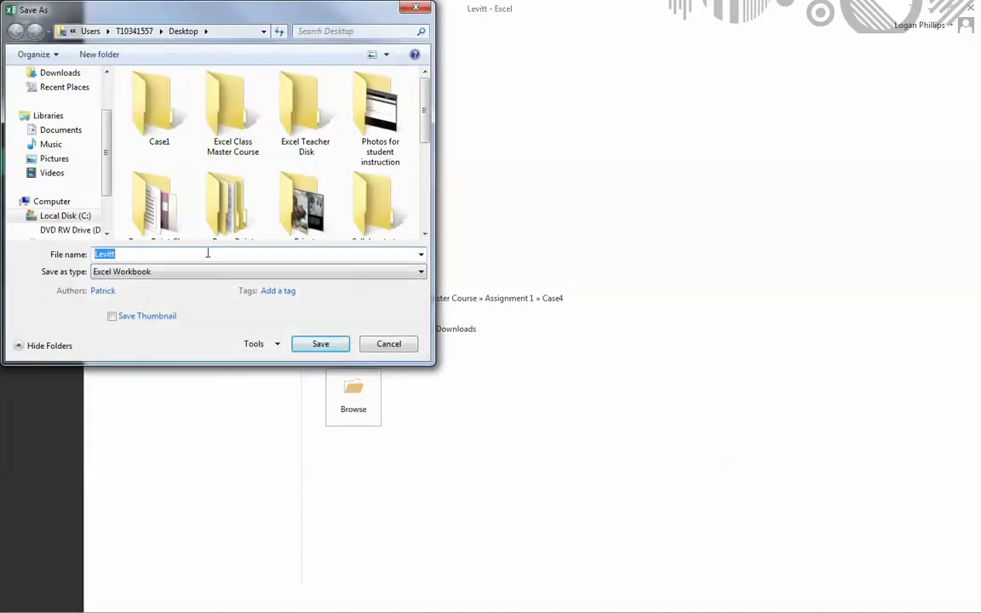
type("levitt winery")
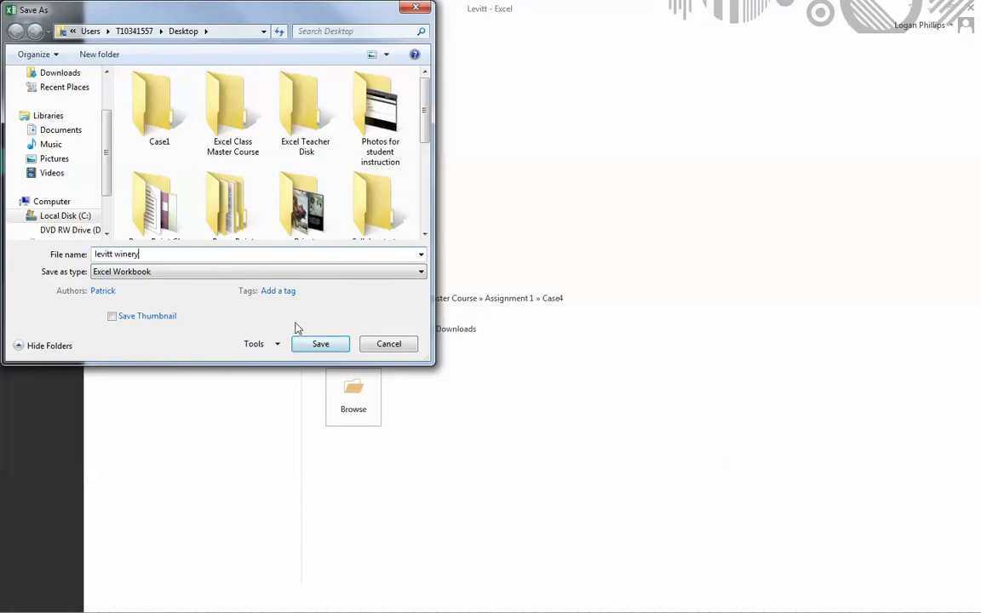
left_click(311, 346)
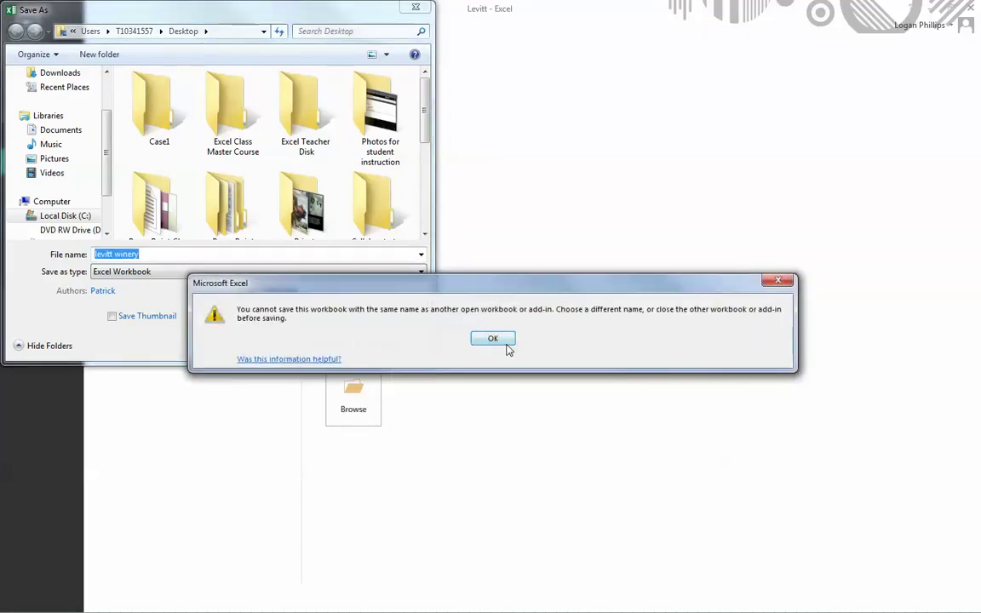
left_click(508, 344)
left_click(249, 254)
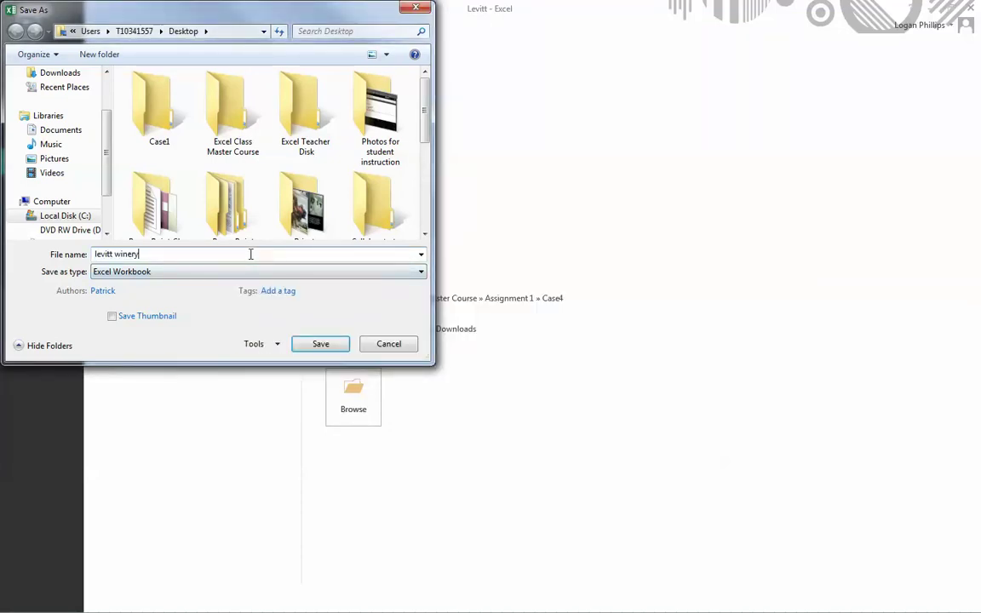
type("1")
left_click(299, 341)
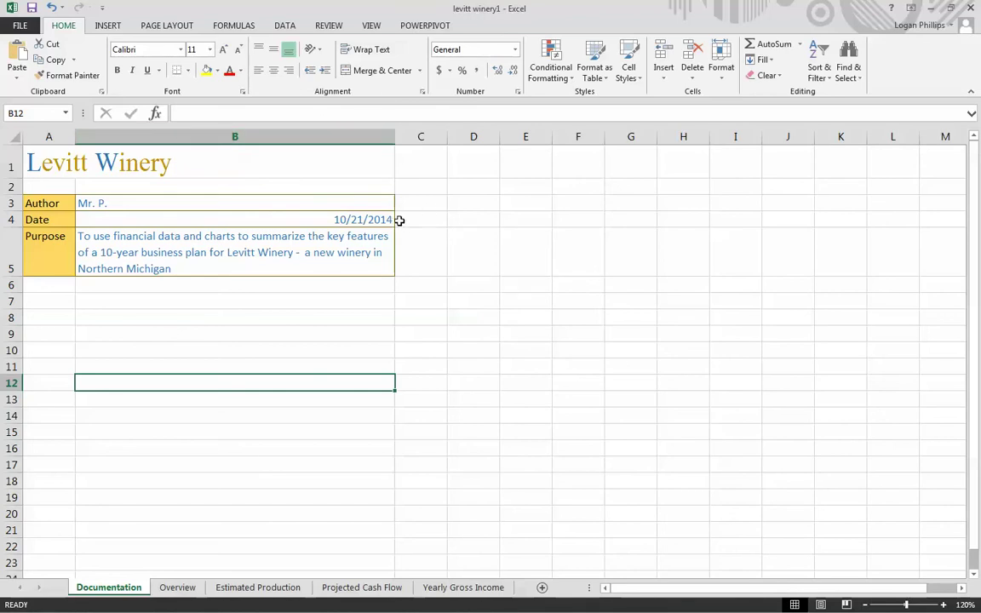
left_click(215, 202)
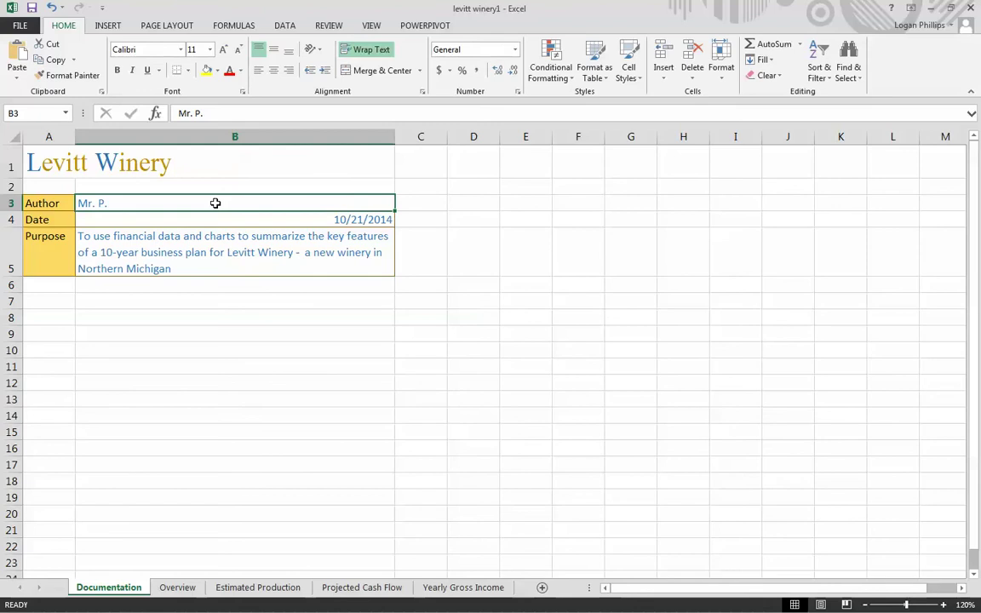
left_click(215, 218)
left_click(231, 202)
left_click(223, 220)
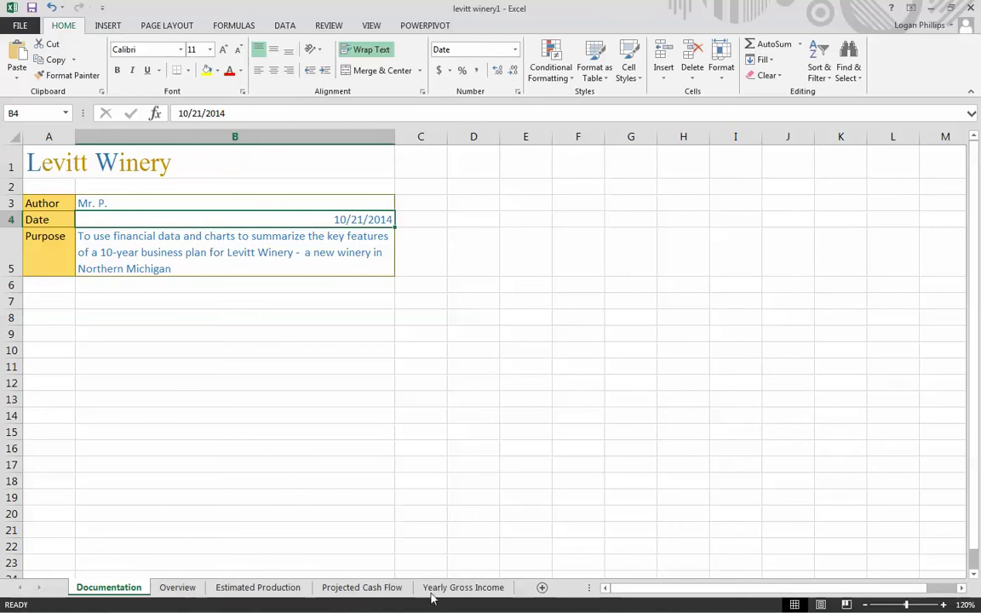
Open the Overview sheet and examine its layout from the Business Loan Request section down through the sections below
left_click(177, 588)
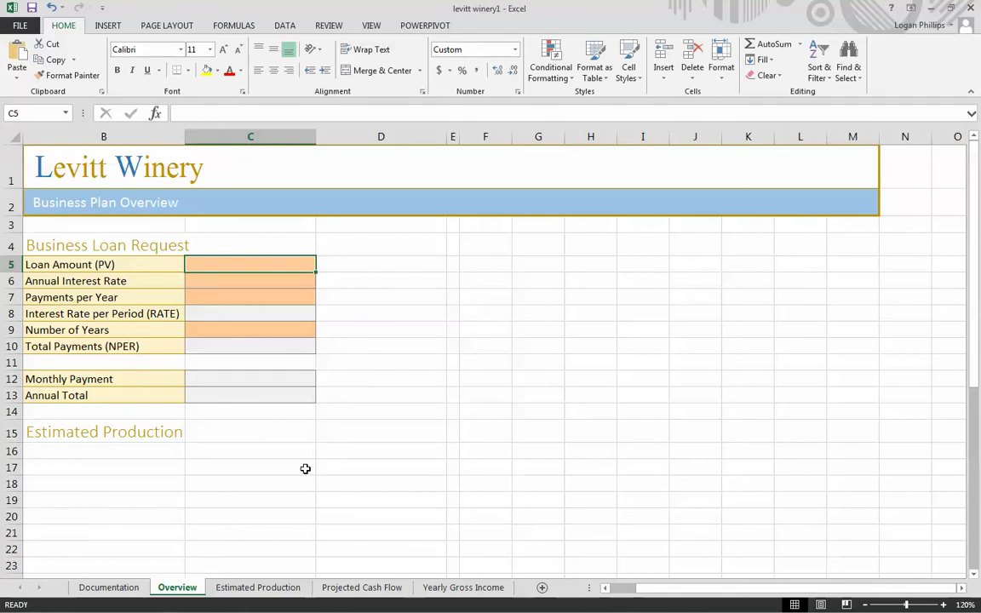
scroll(309, 472, "down", 5)
scroll(317, 475, "up", 5)
scroll(325, 479, "down", 13)
scroll(330, 481, "up", 8)
scroll(331, 484, "up", 5)
scroll(226, 454, "down", 1)
scroll(240, 453, "up", 1)
scroll(247, 449, "down", 7)
scroll(254, 441, "down", 5)
scroll(258, 445, "up", 12)
Enter the loan amount 310000 in C5, the annual interest rate 8% in C6 and 12 payments per year in C7
left_click(376, 262)
left_click(273, 263)
type("310000")
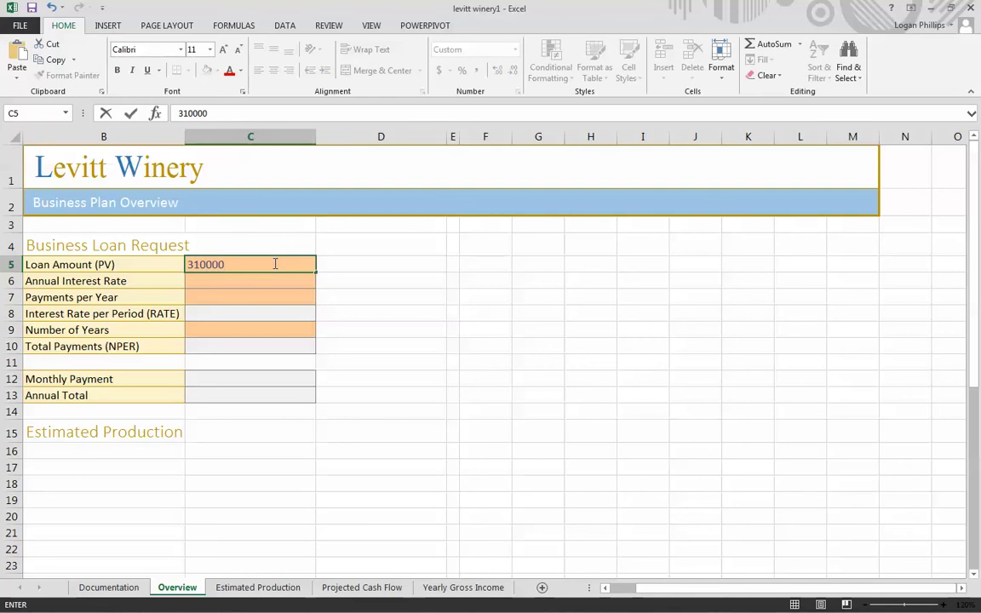
key("Return")
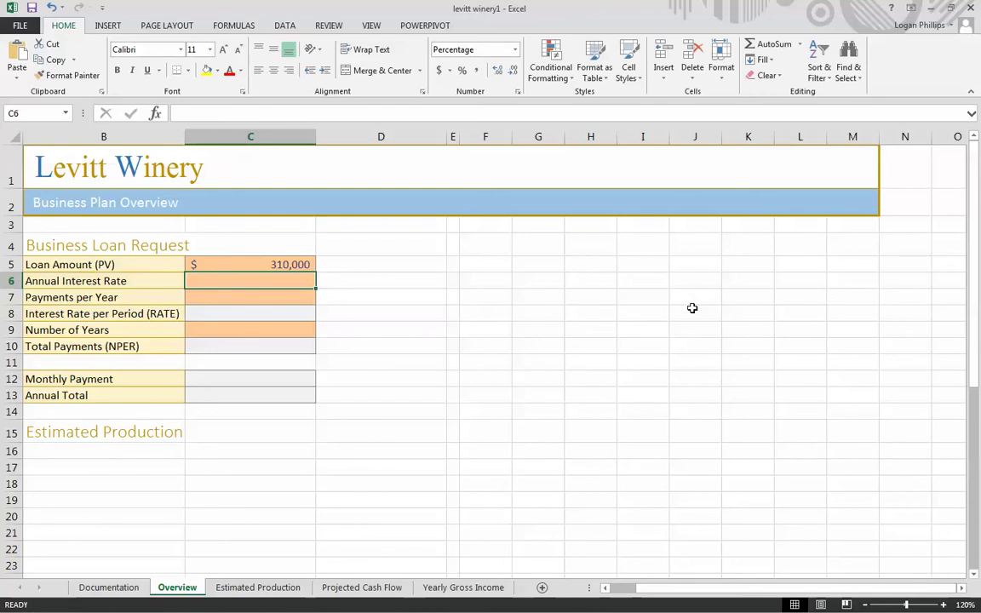
type("8%")
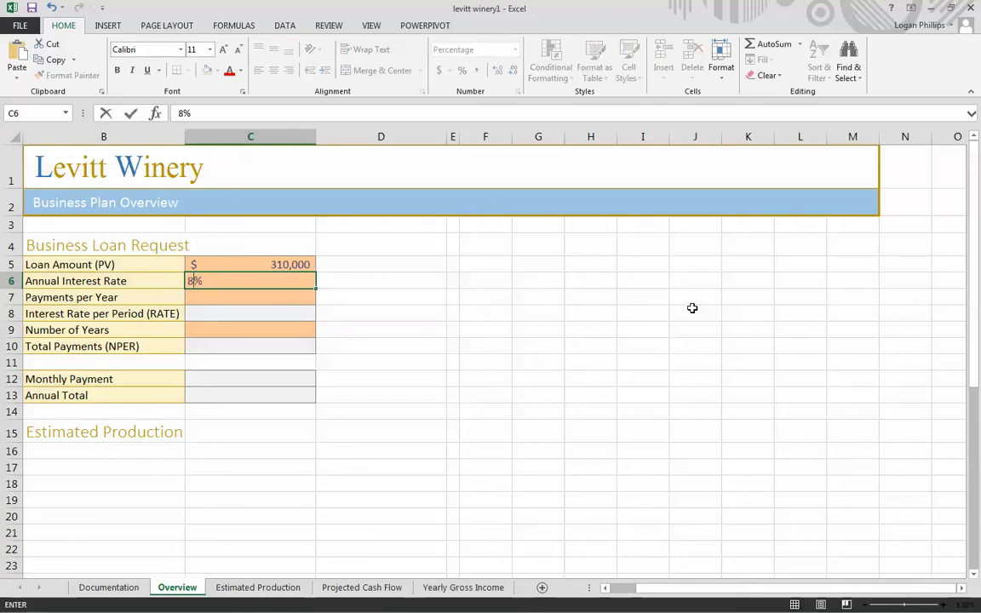
key("Return")
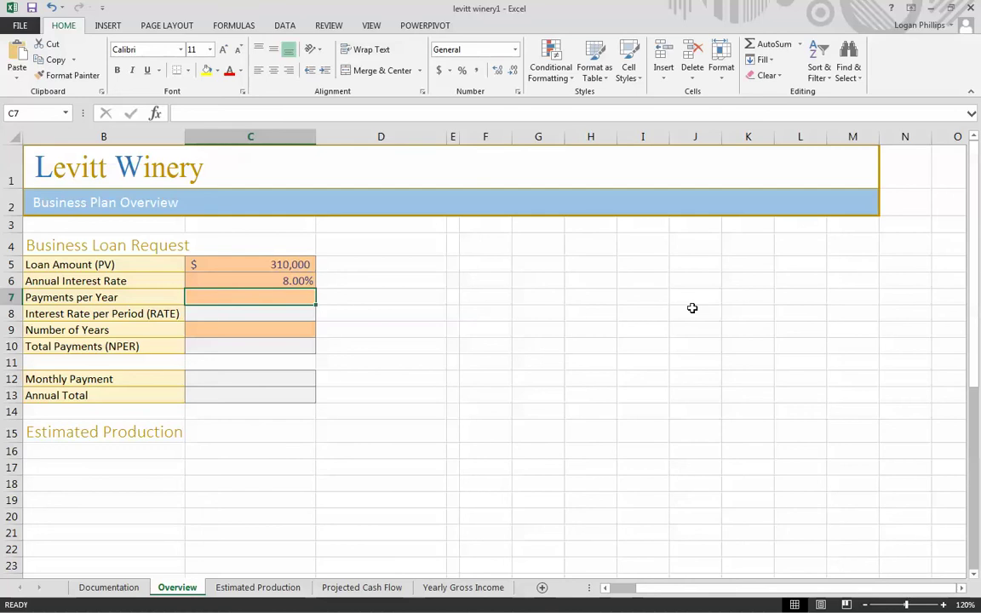
type("12")
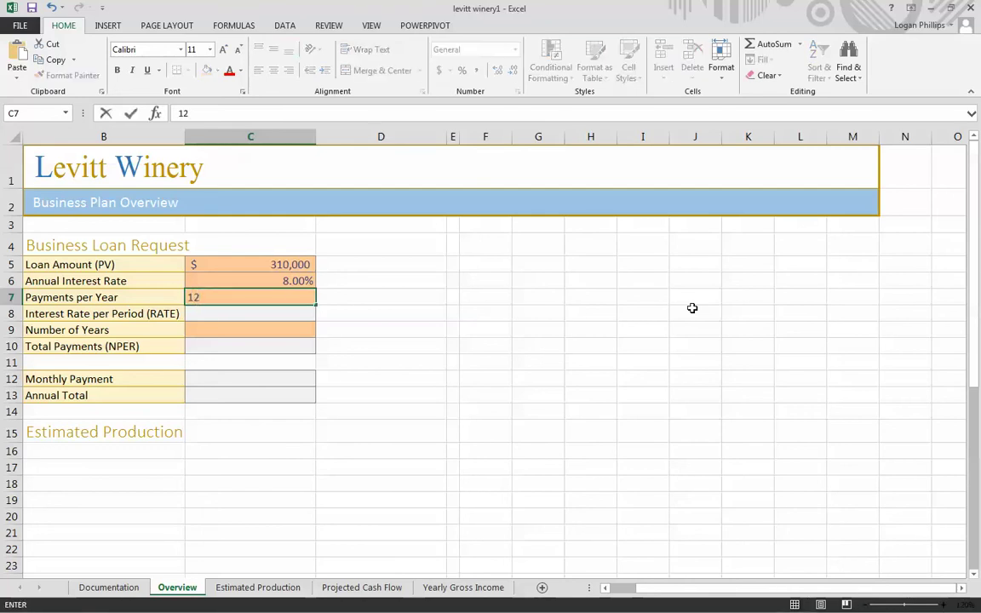
key("Return")
key("Up")
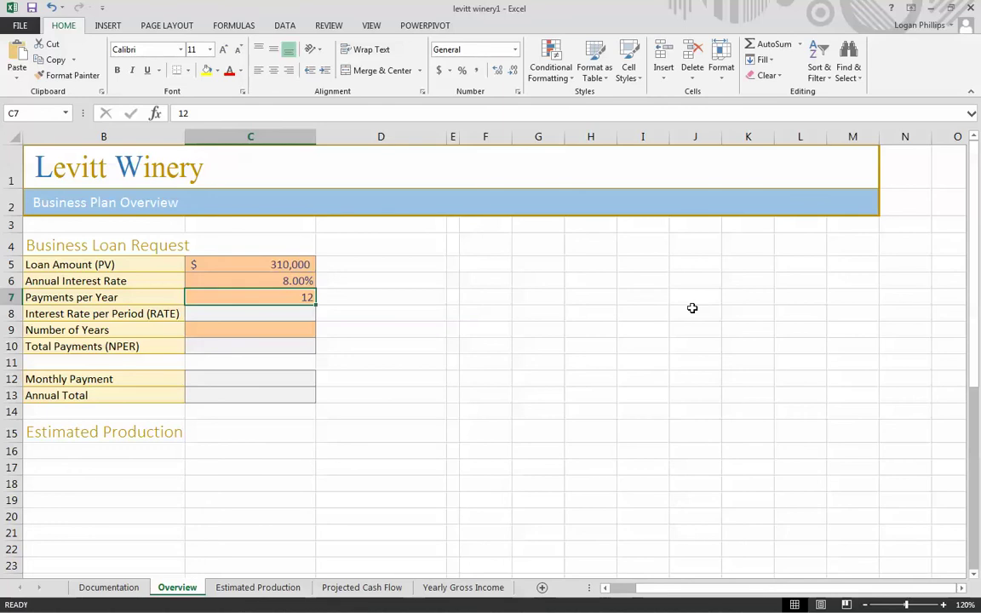
Try the calculation =8/12 in the empty cell D6 beside the annual interest rate, and clear it again
left_click(462, 280)
left_click(418, 280)
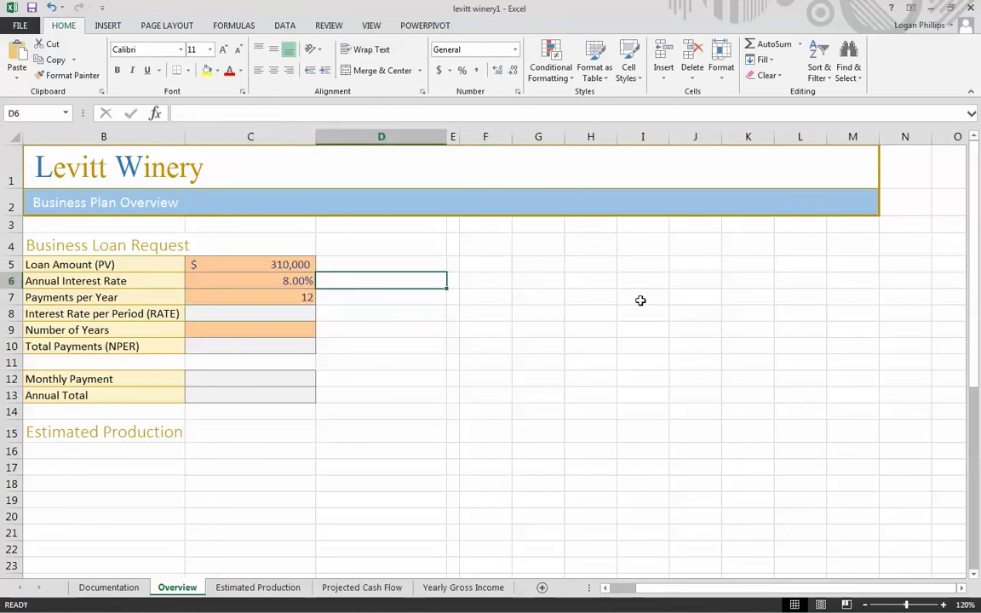
type("=")
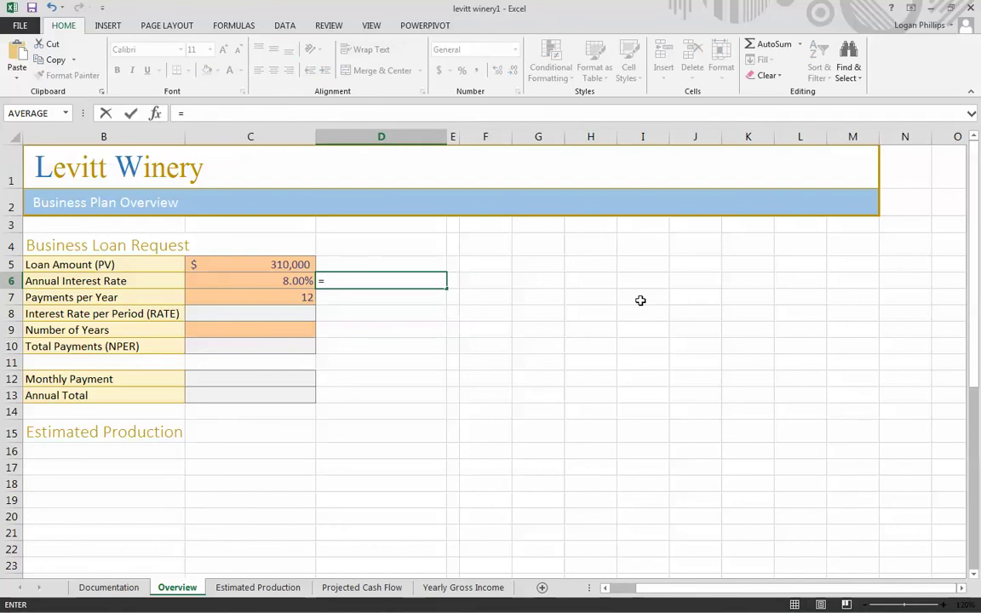
type("8/12")
key("Return")
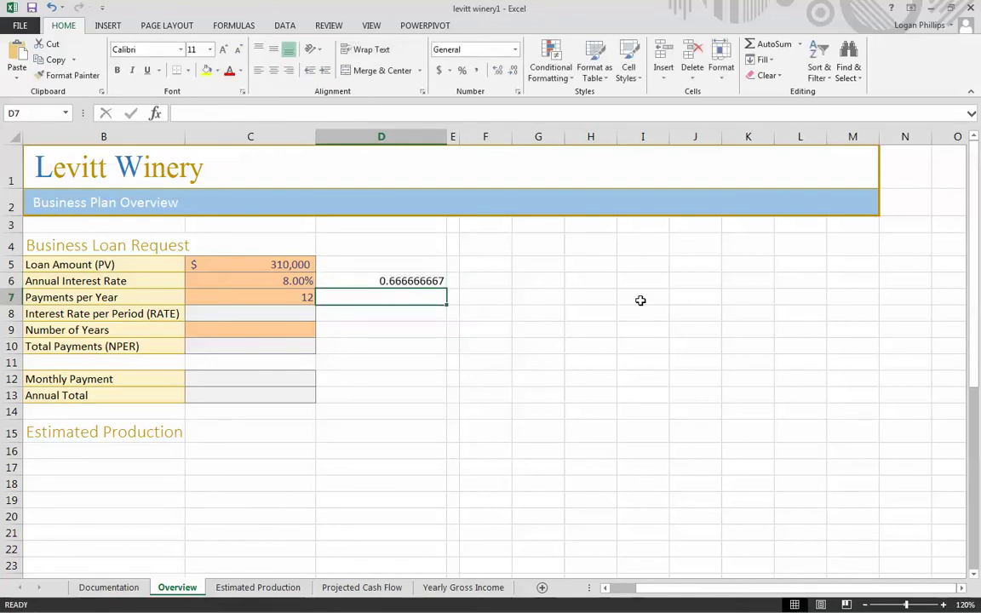
key("Up")
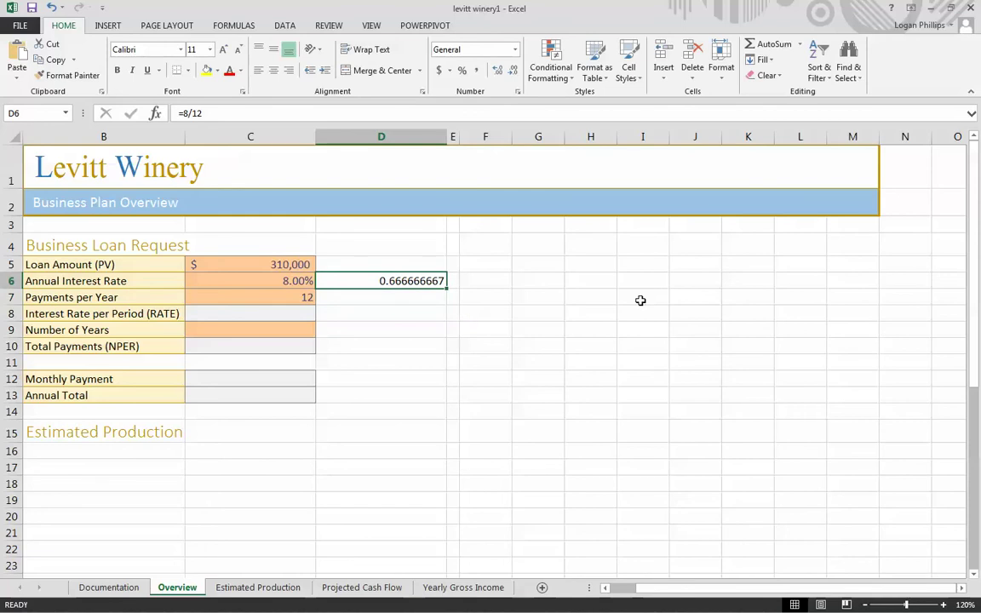
key("Delete")
Calculate the interest rate per period in C8 with the formula =C6/C7
key("Down")
key("Left")
key("Down")
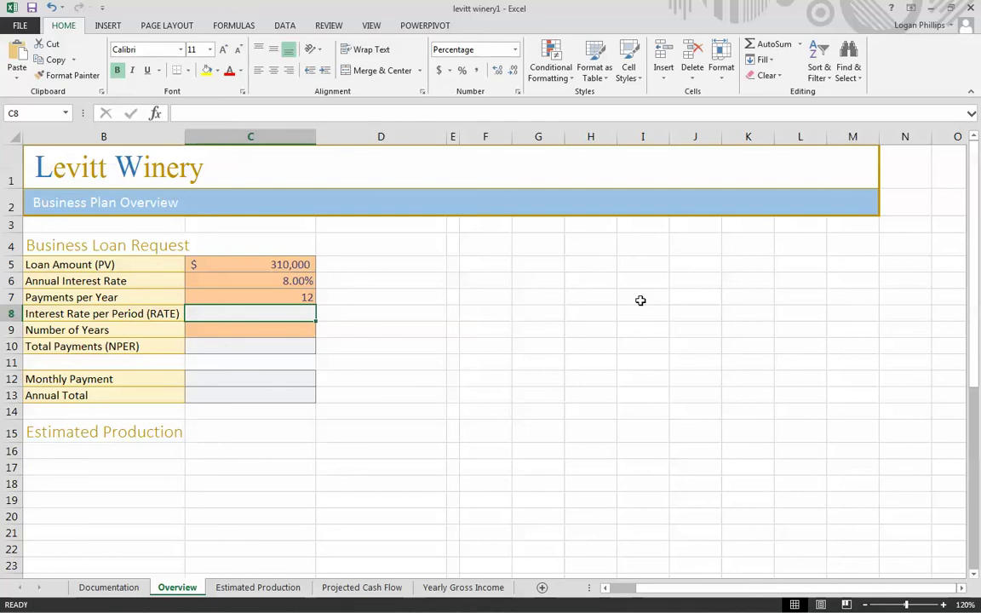
type("=c")
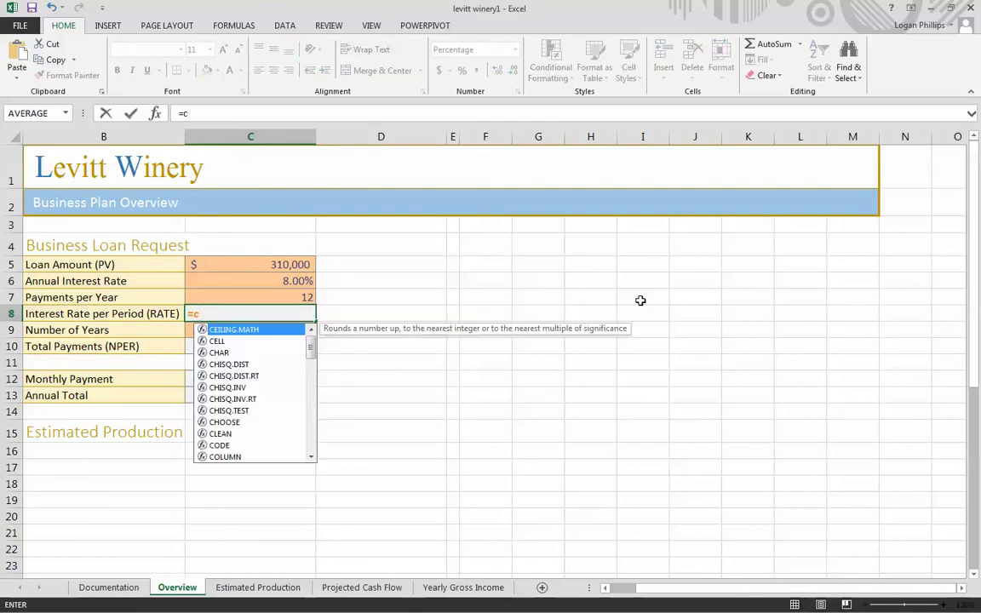
type("6/c")
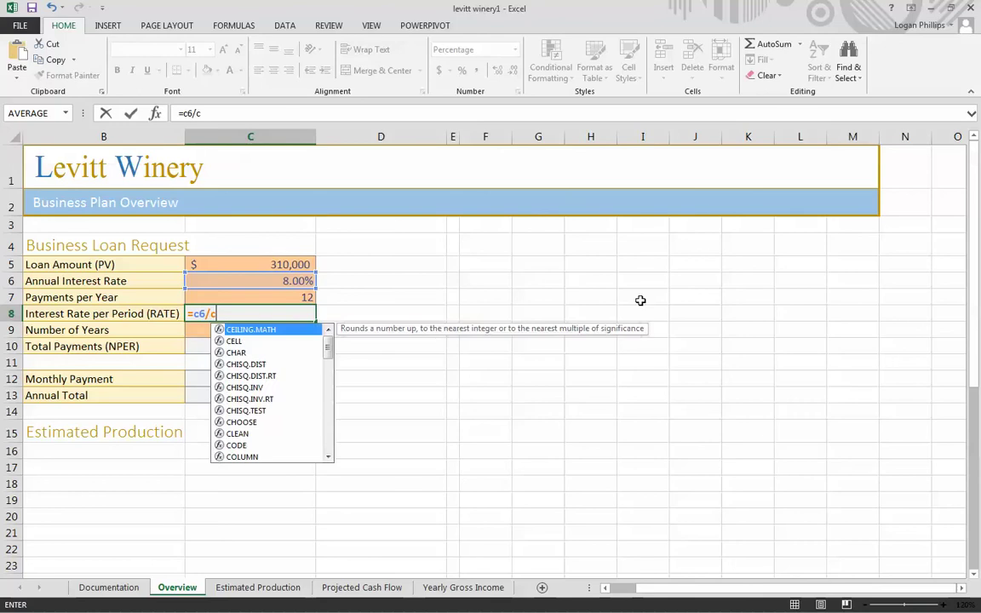
type("7")
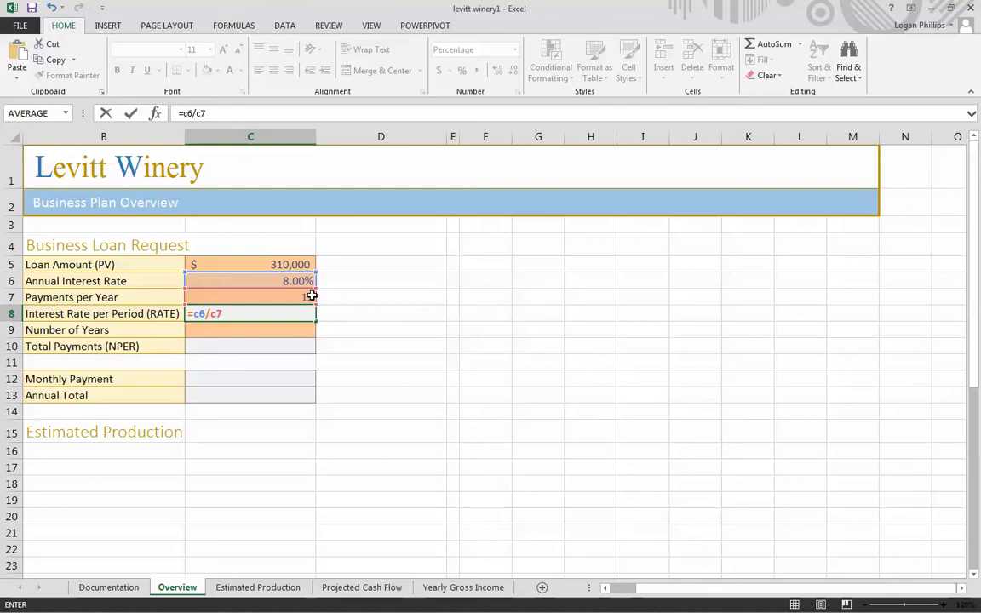
key("Return")
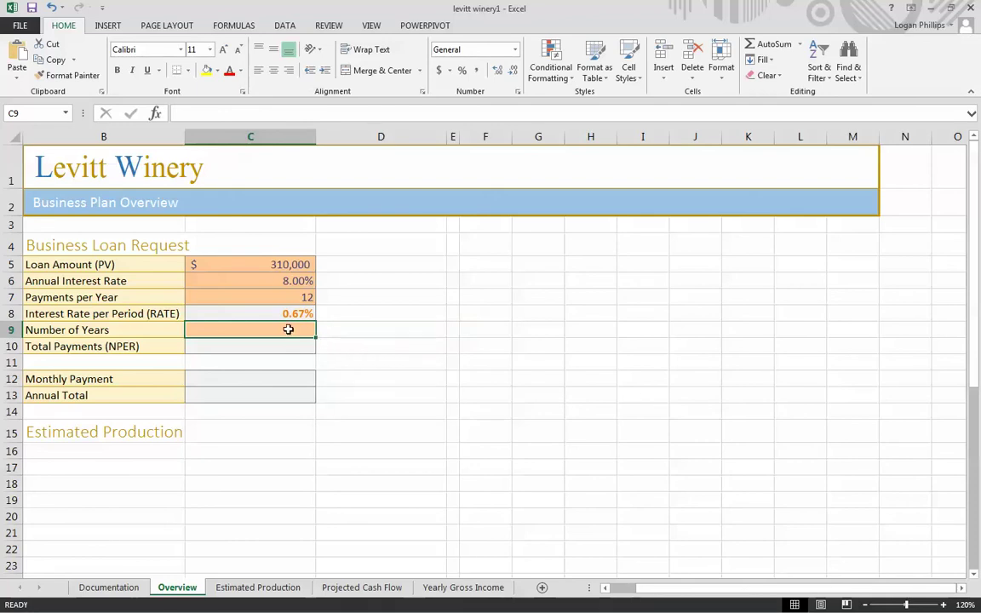
Enter 10 as the number of years in C9 and calculate the total payments in C10 with =C9*C7
type("10")
key("Return")
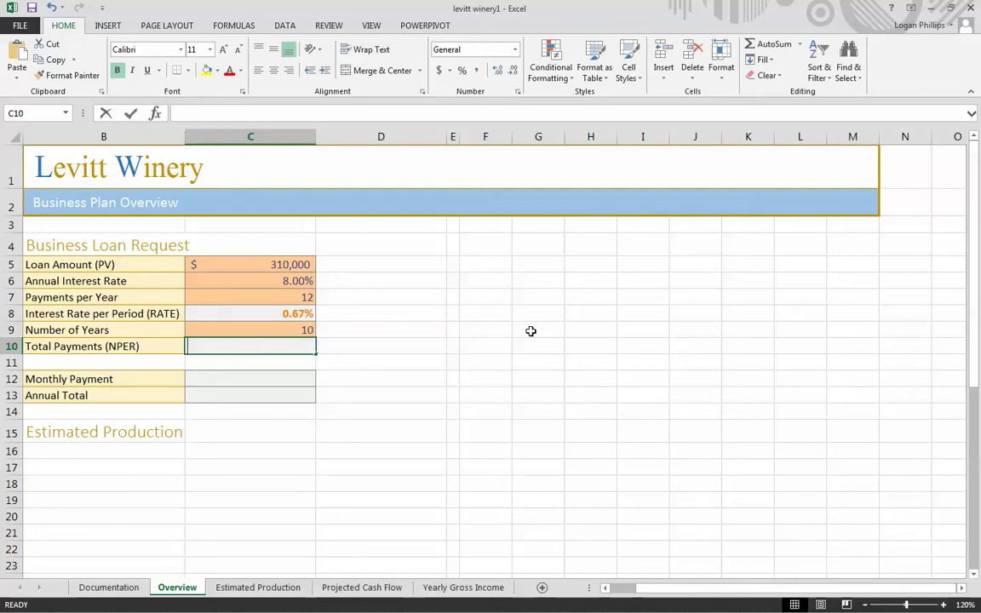
type("=")
key("Up")
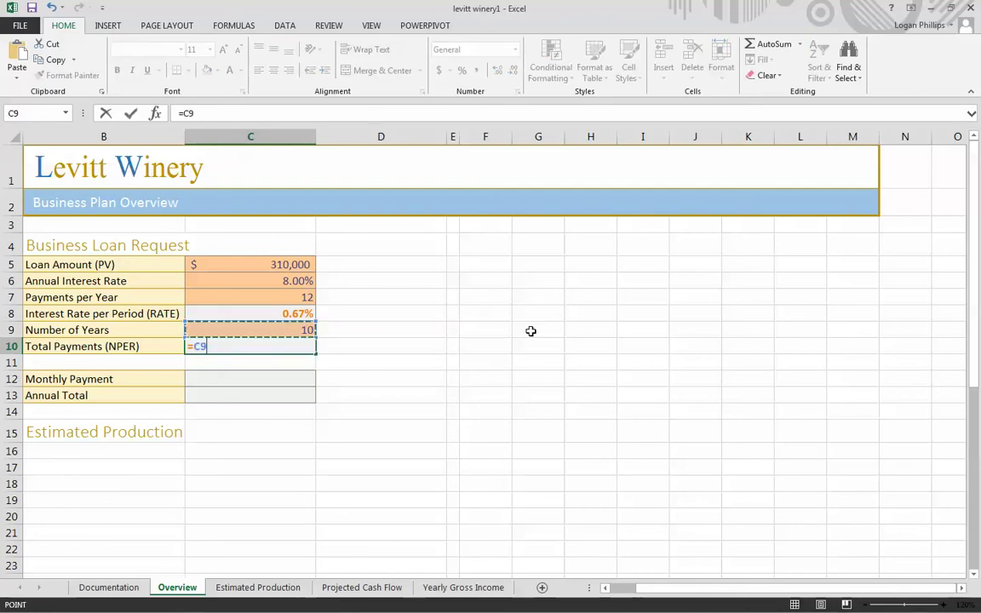
type("*")
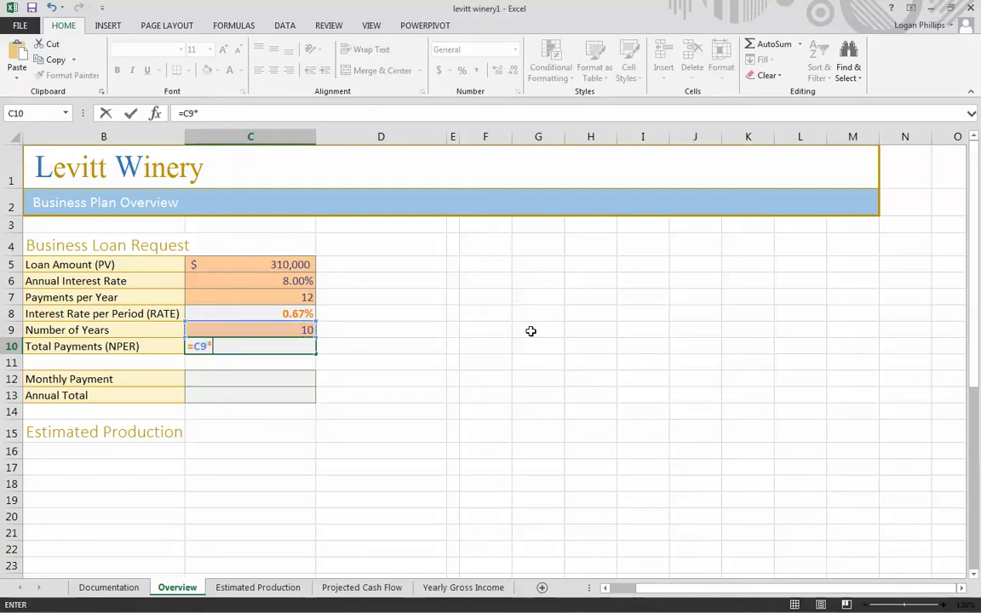
key("Up")
key("Up")
key("Return")
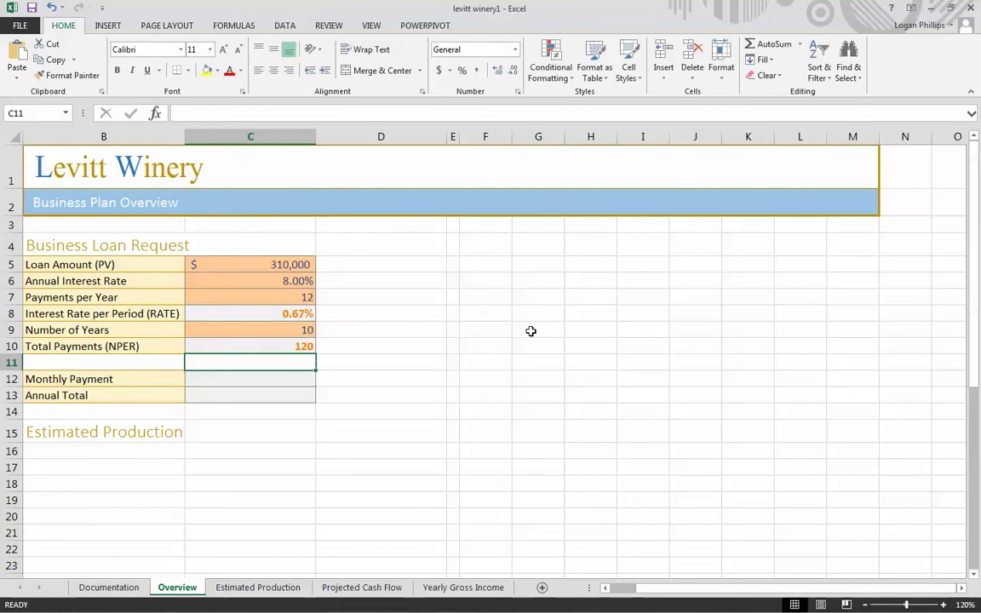
Review the loan request entries one by one from the loan amount in C5 to the number of years in C9
key("Up")
key("Up")
key("Up")
key("Up")
key("Up")
key("Up")
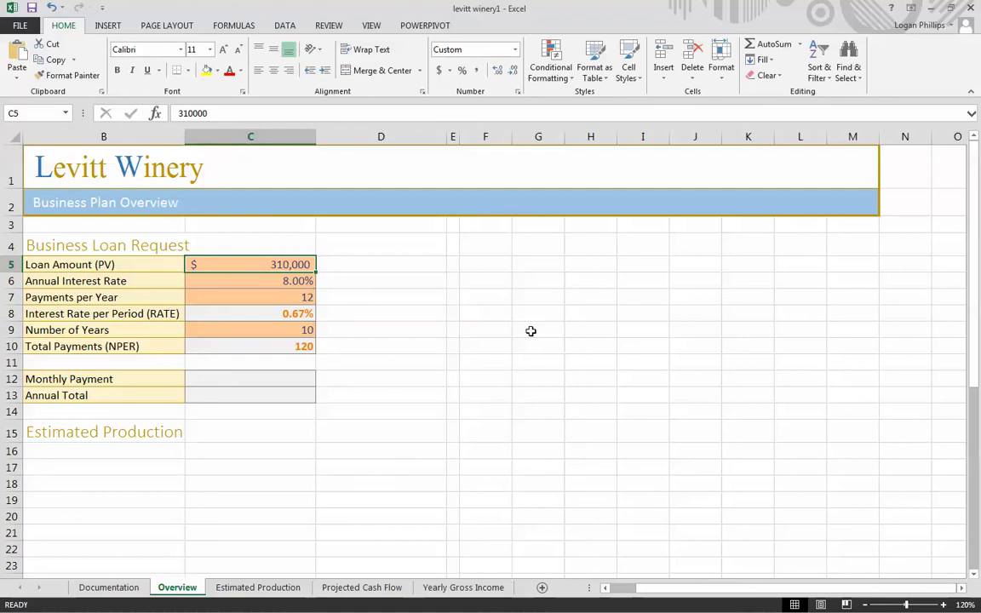
key("Down")
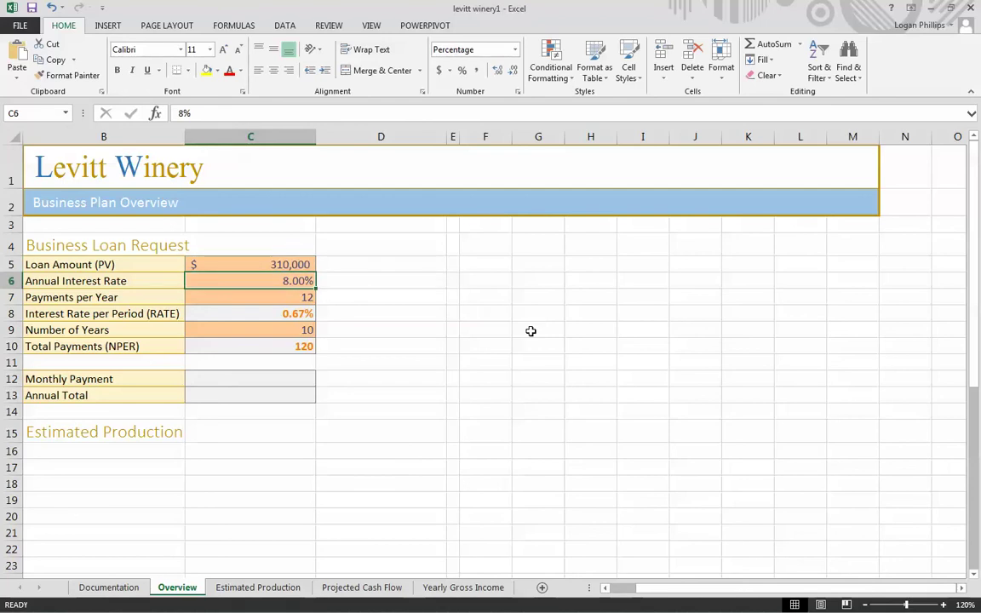
key("Down")
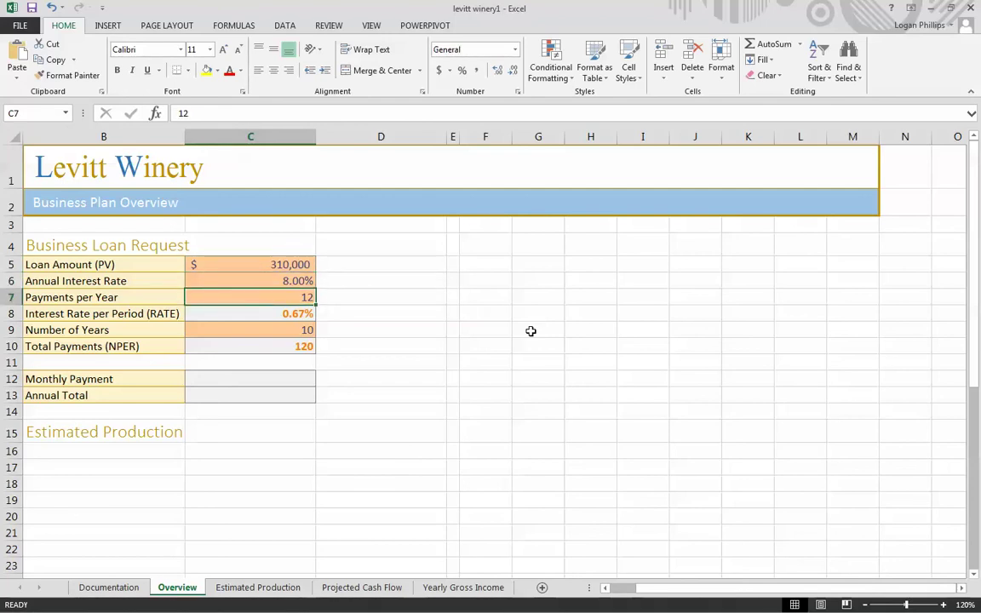
key("Down")
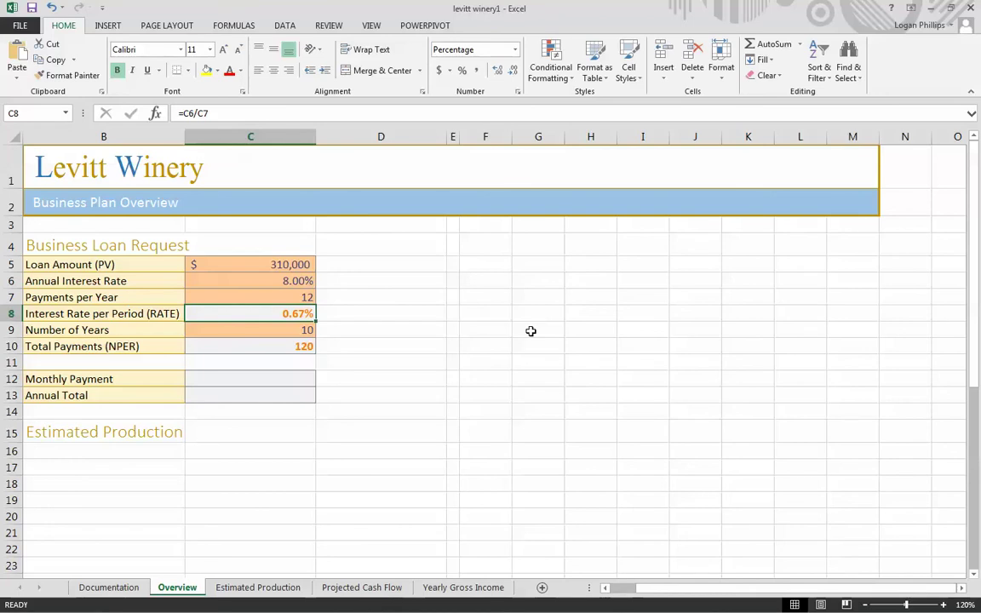
key("Down")
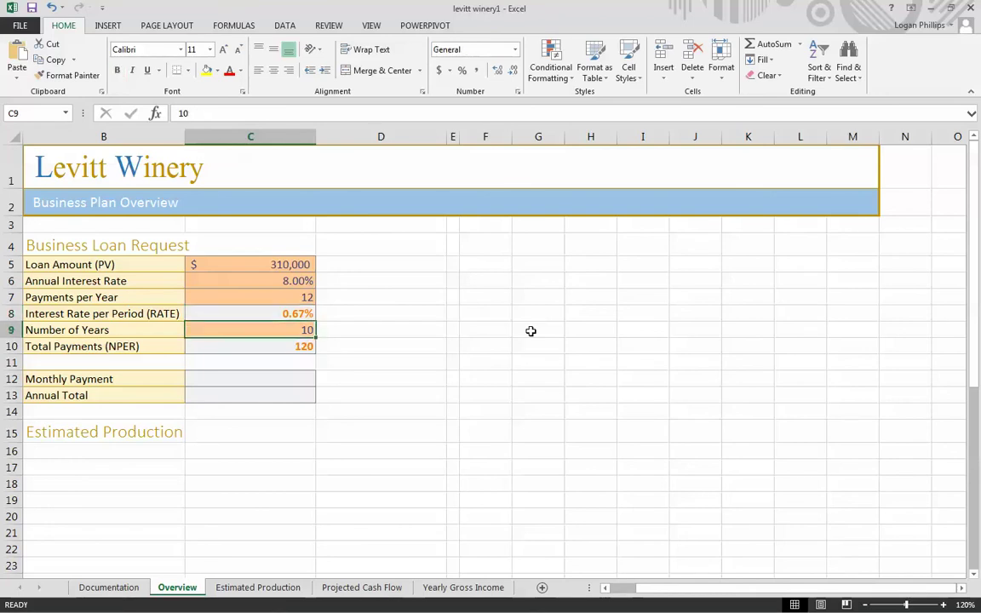
Review the total payments cell C10 and the empty monthly payment and annual total cells C12 and C13
key("Down")
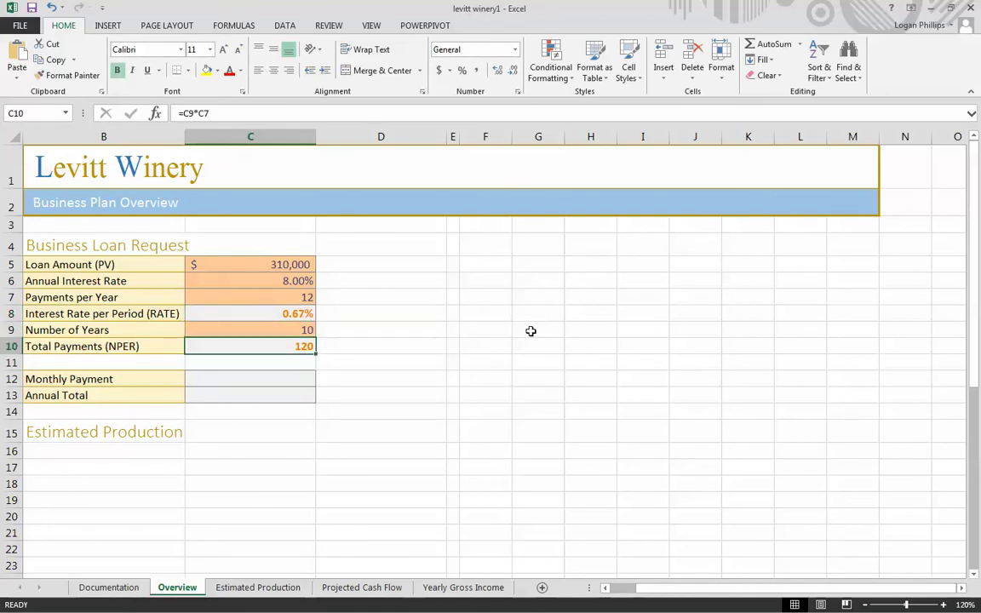
key("Down")
key("Down")
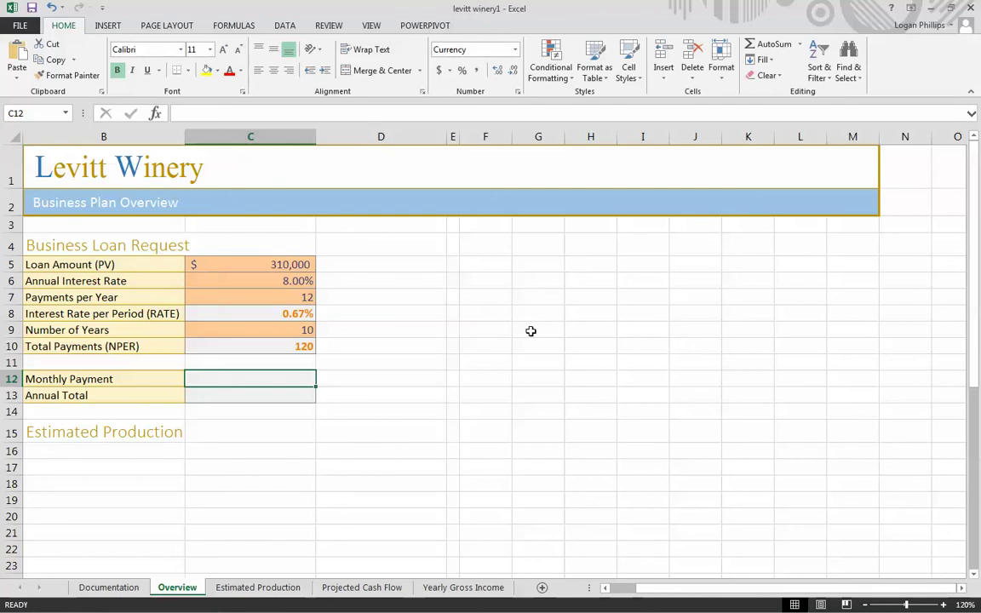
key("Down")
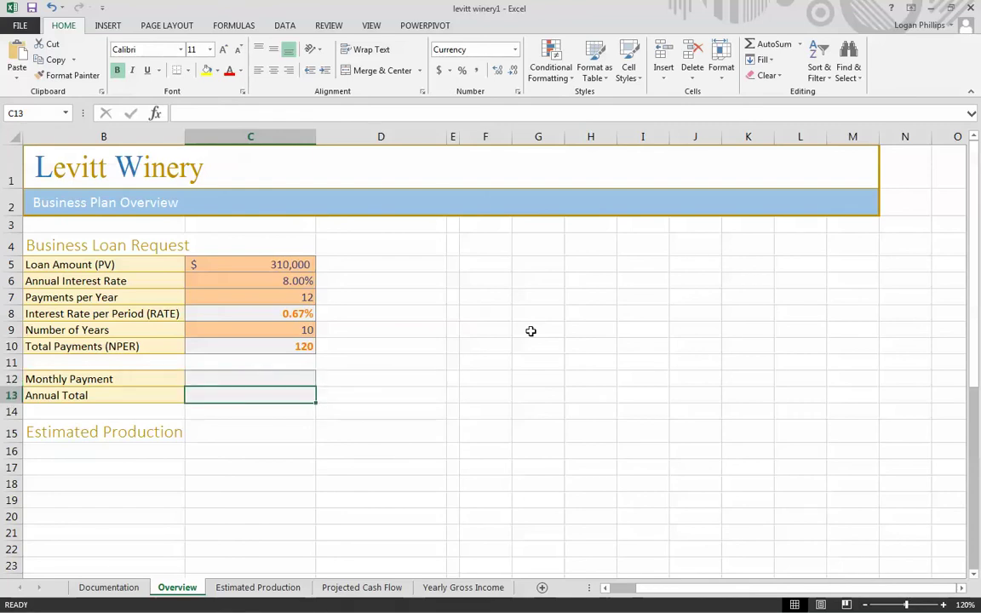
key("Up")
key("Down")
key("Up")
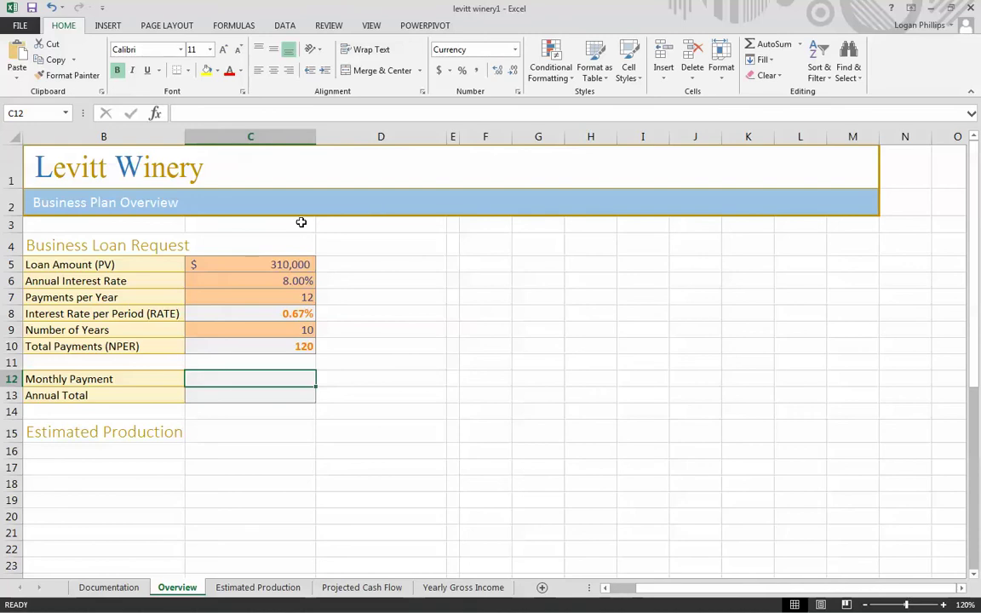
Find the PMT function by searching for PMT and insert it in the monthly payment cell C12
left_click(154, 113)
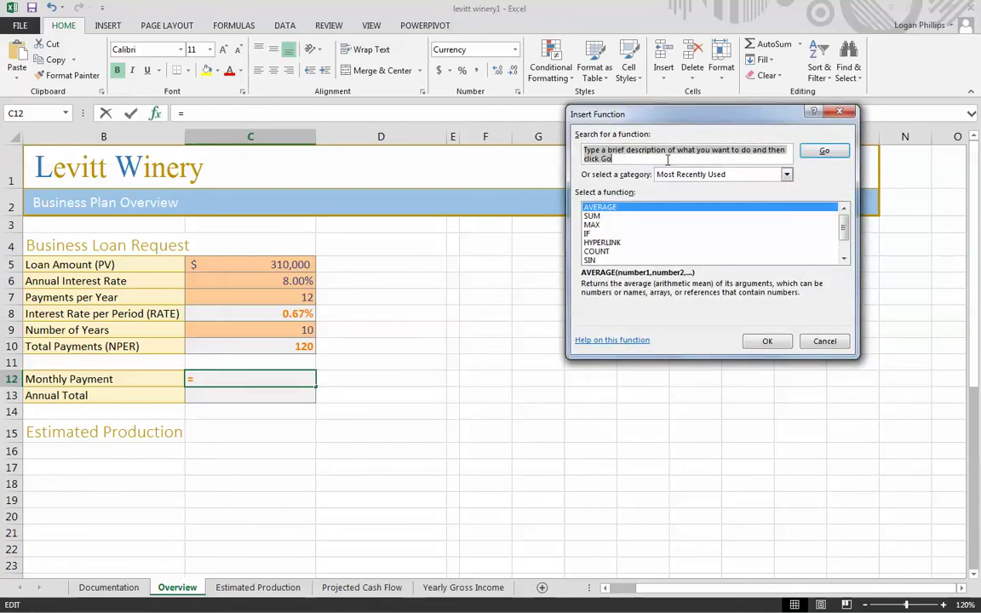
type("PMT")
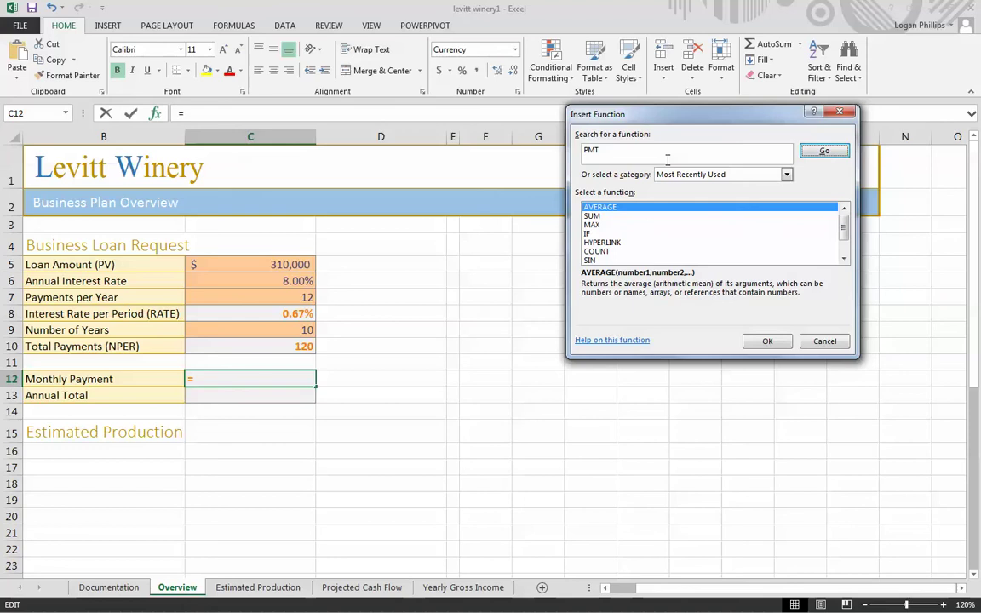
key("Return")
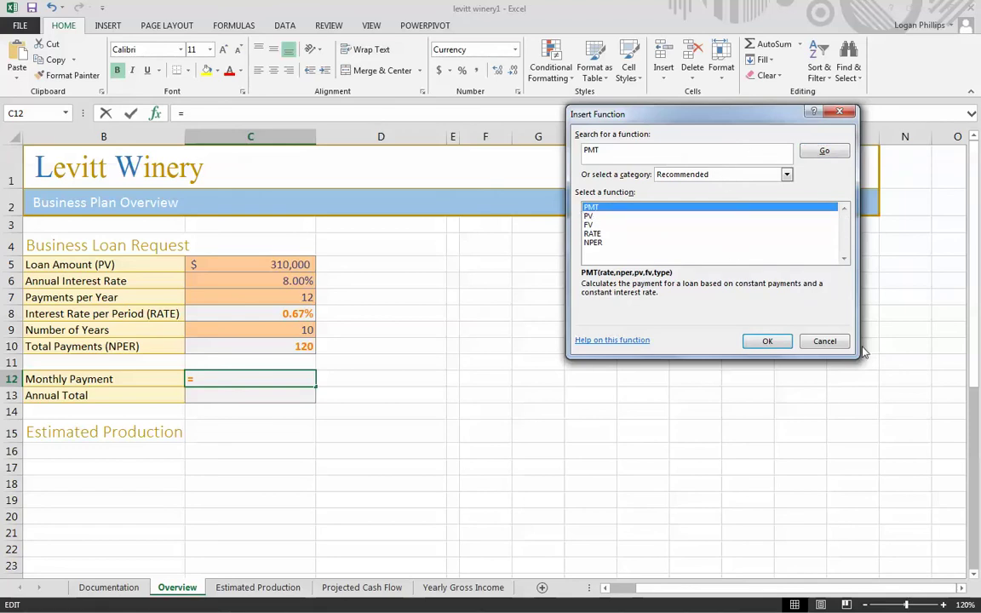
left_click(766, 341)
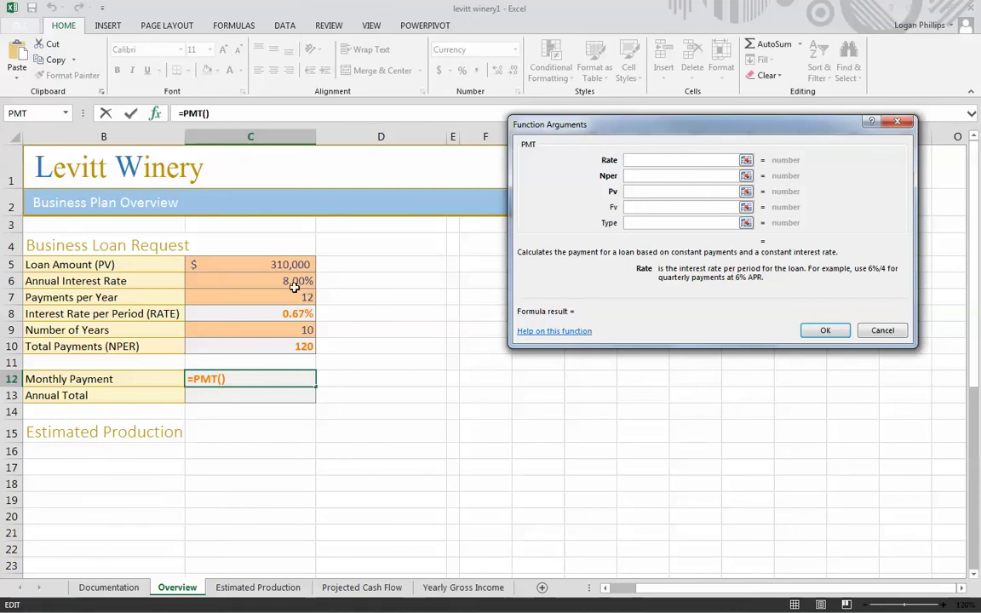
Complete the PMT function in C12 with Rate C8, Nper C10 and Pv C5, leaving Fv and Type empty
left_click(292, 314)
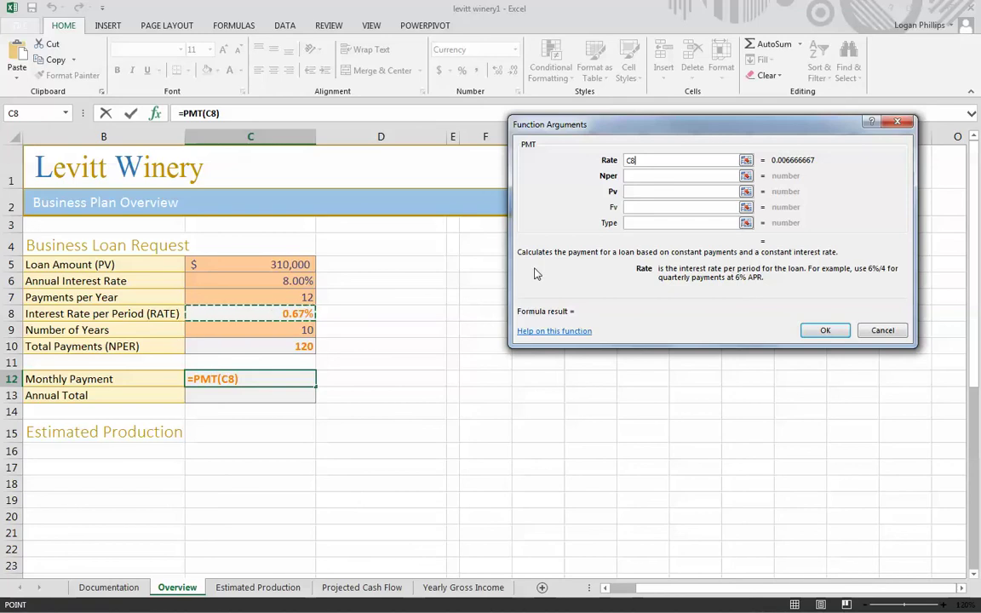
left_click(641, 176)
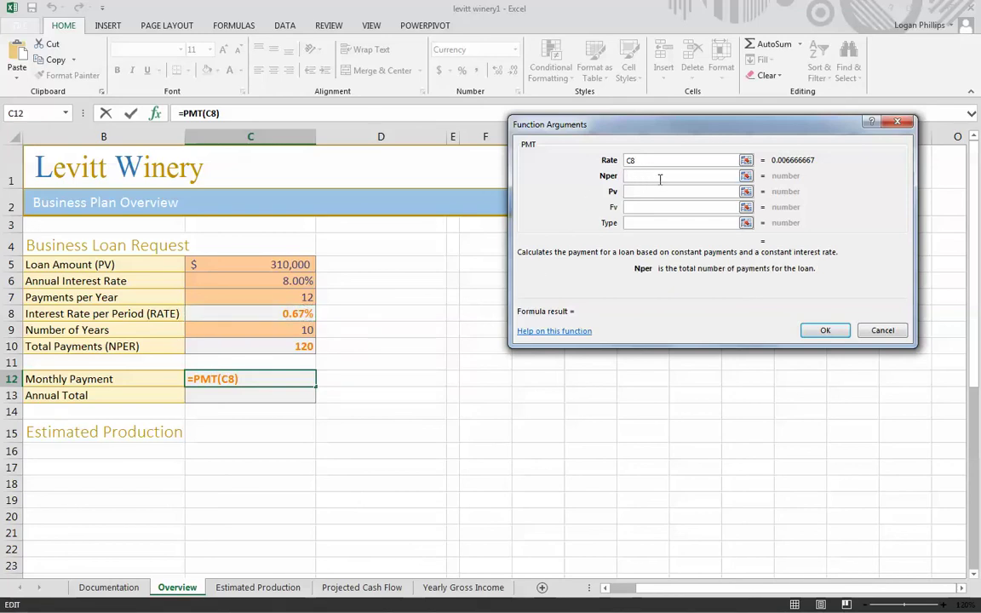
left_click(295, 349)
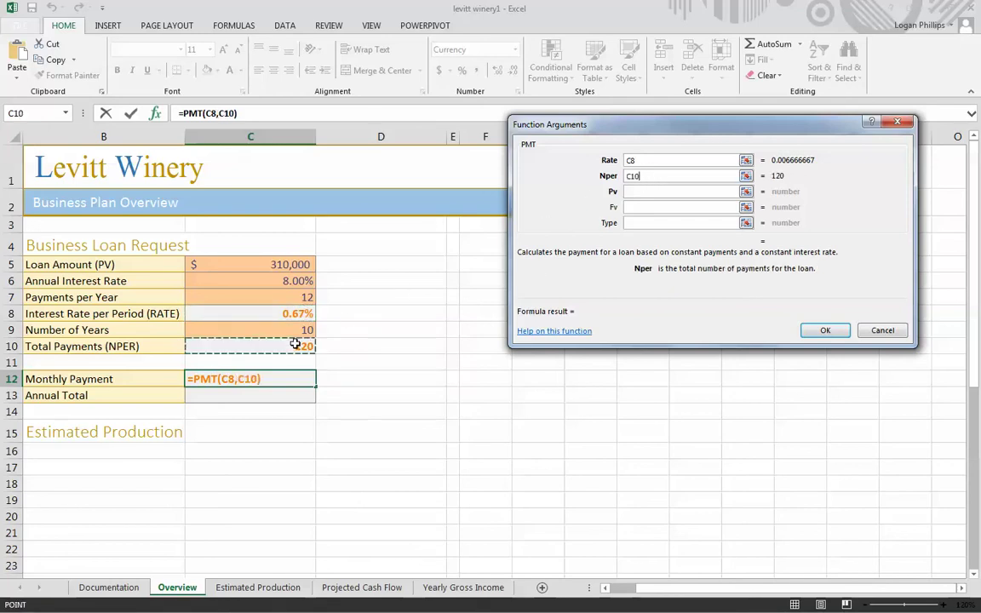
left_click(662, 190)
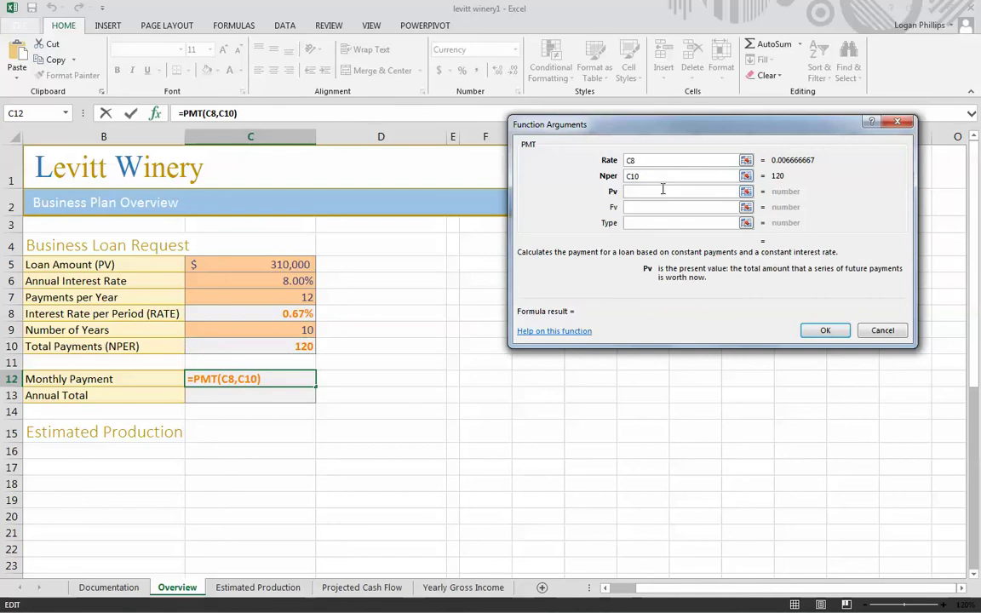
left_click(296, 266)
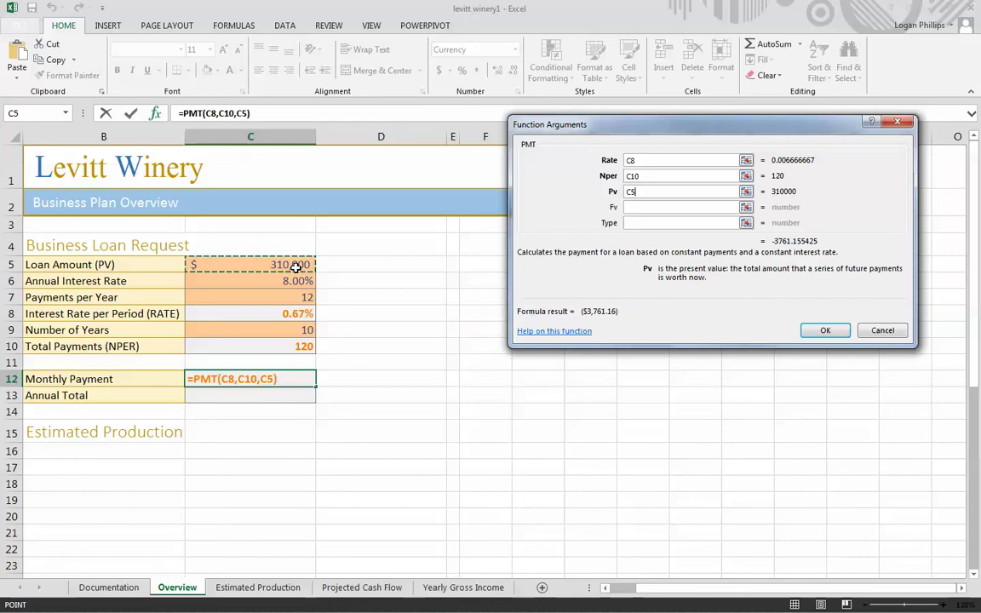
left_click(654, 207)
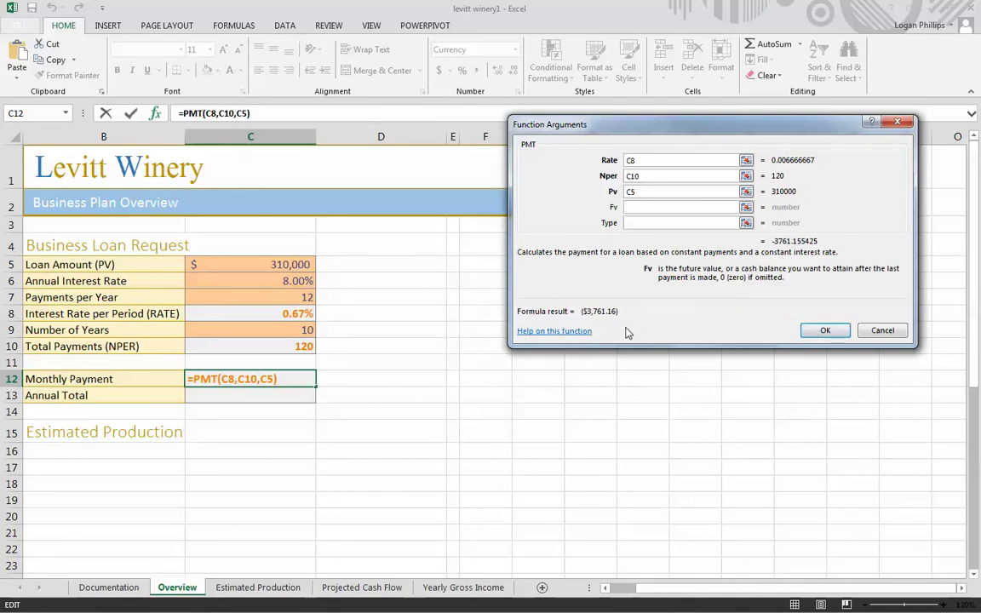
left_click(825, 330)
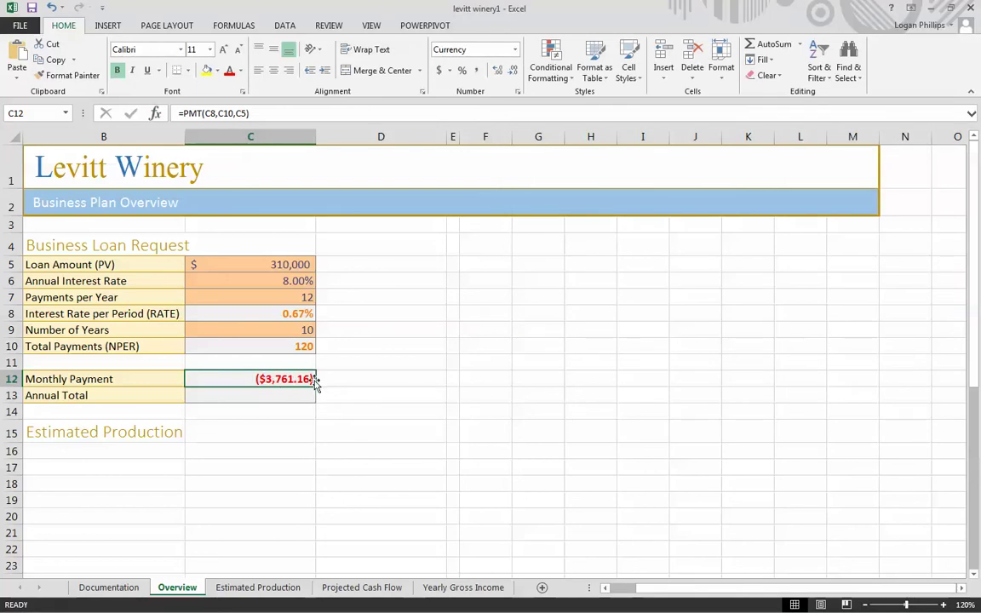
left_click(619, 457)
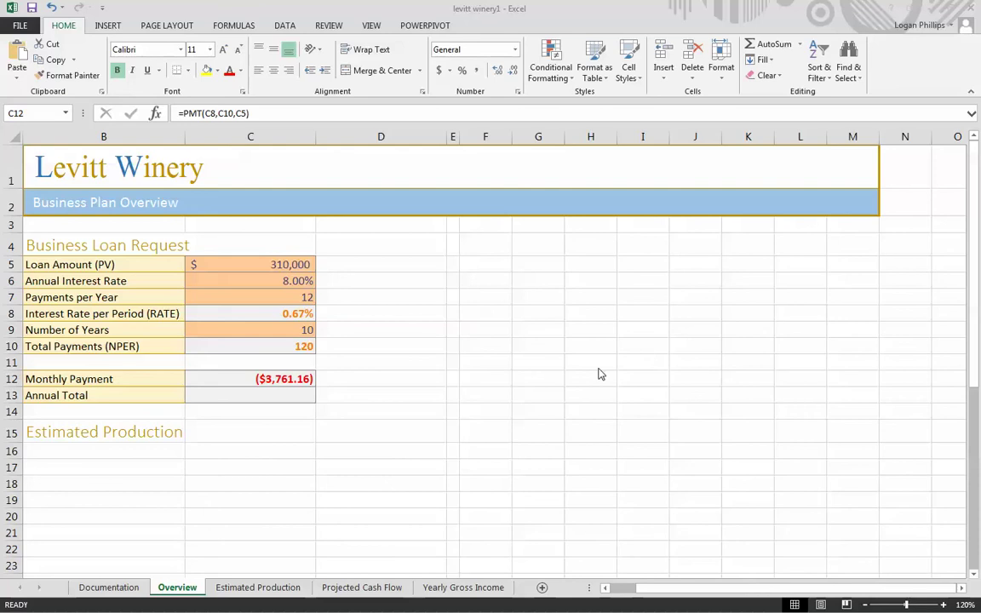
Calculate the annual total in C13 with the formula =C7*C12
left_click(303, 394)
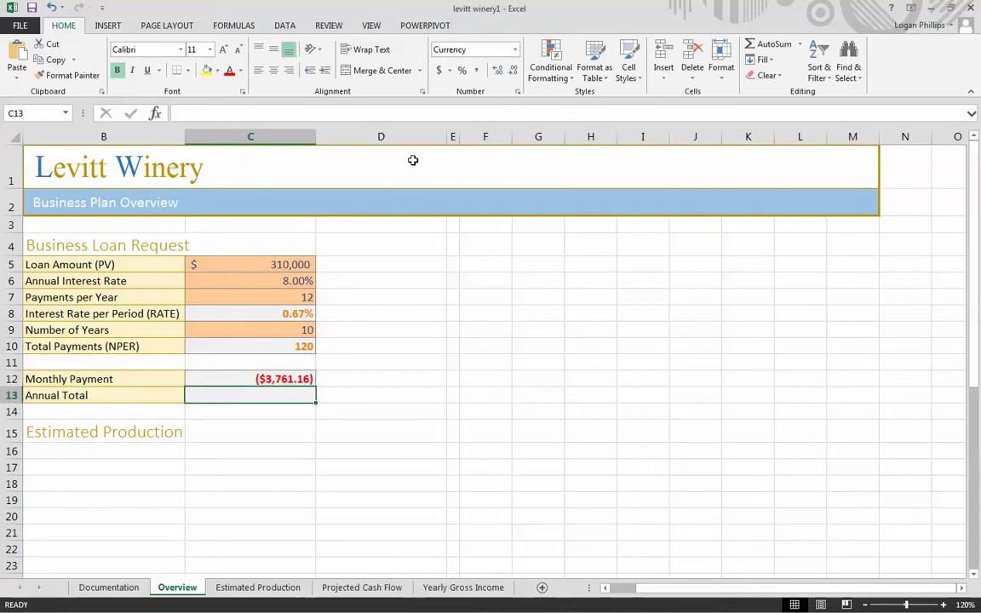
type("=")
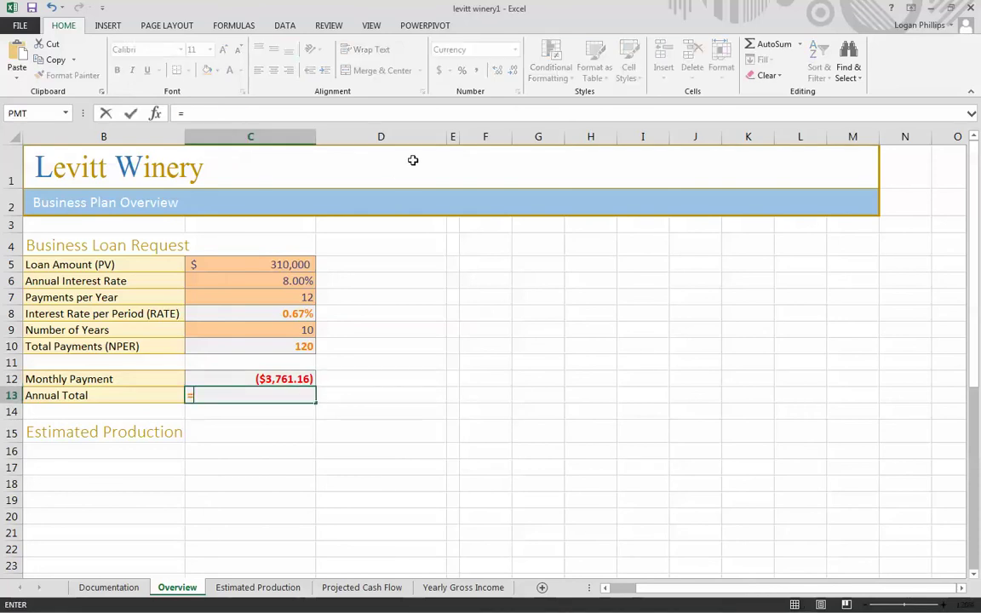
left_click(306, 294)
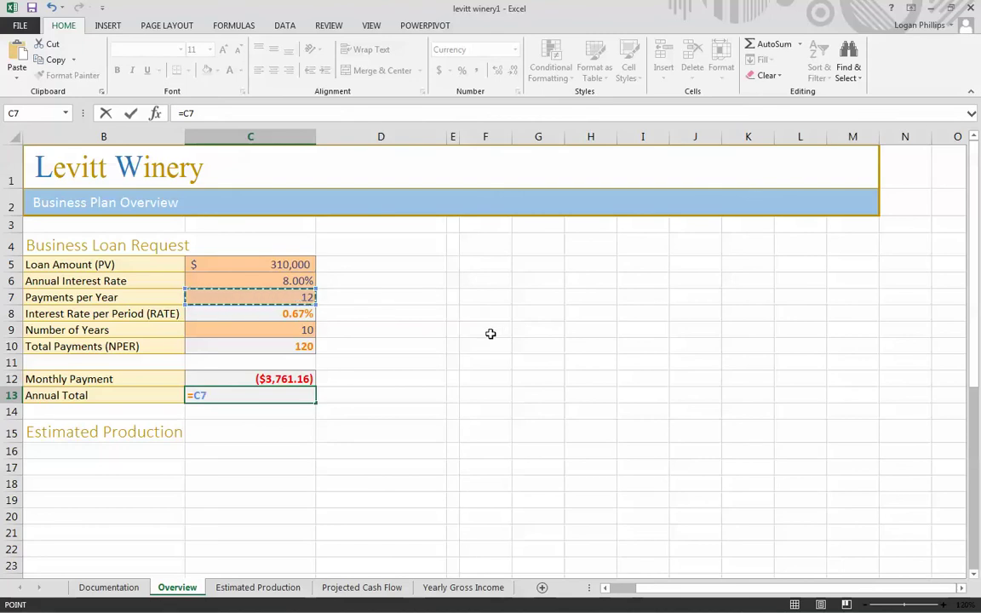
type("*")
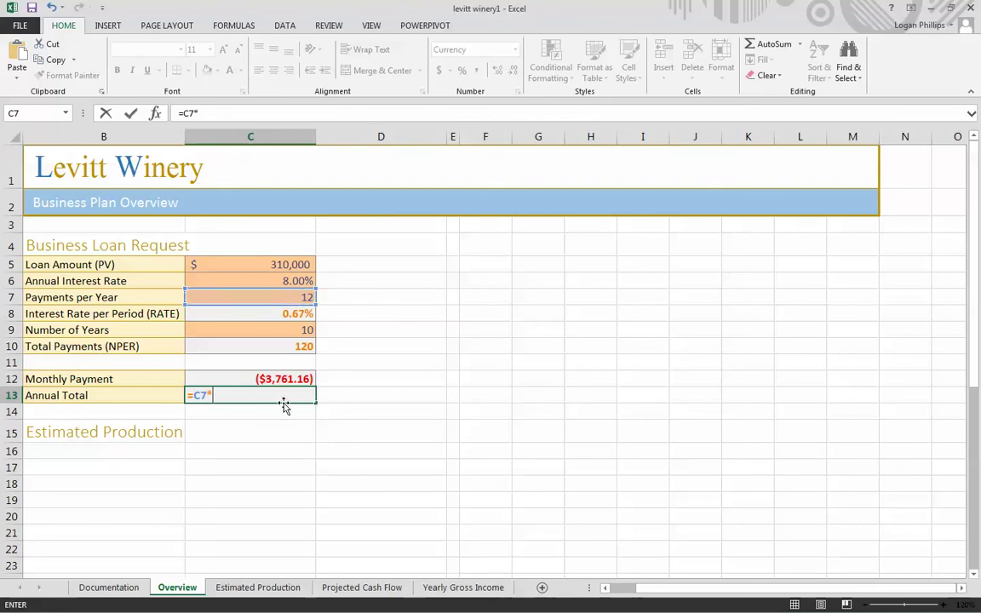
left_click(299, 378)
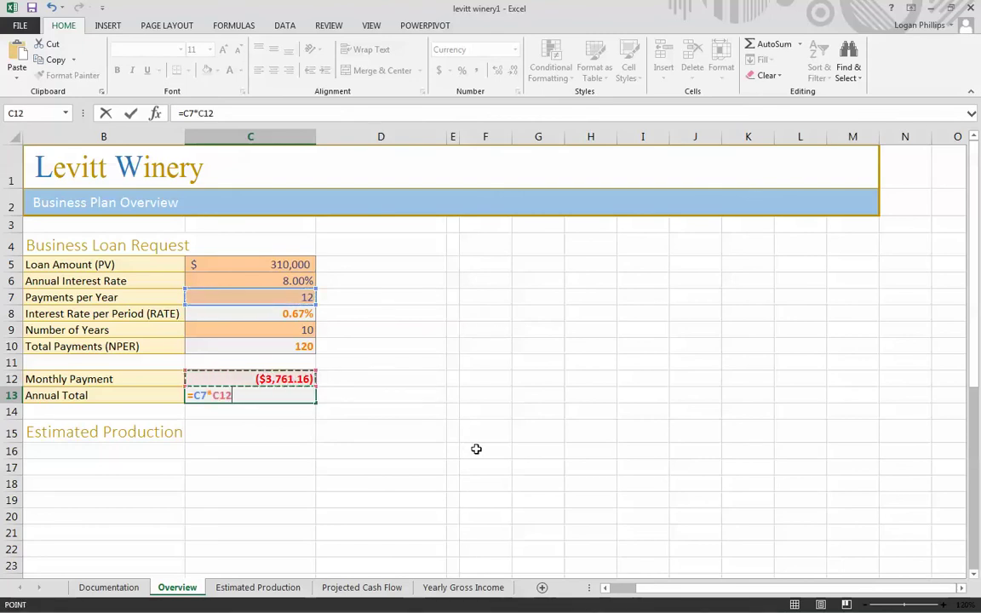
key("Return")
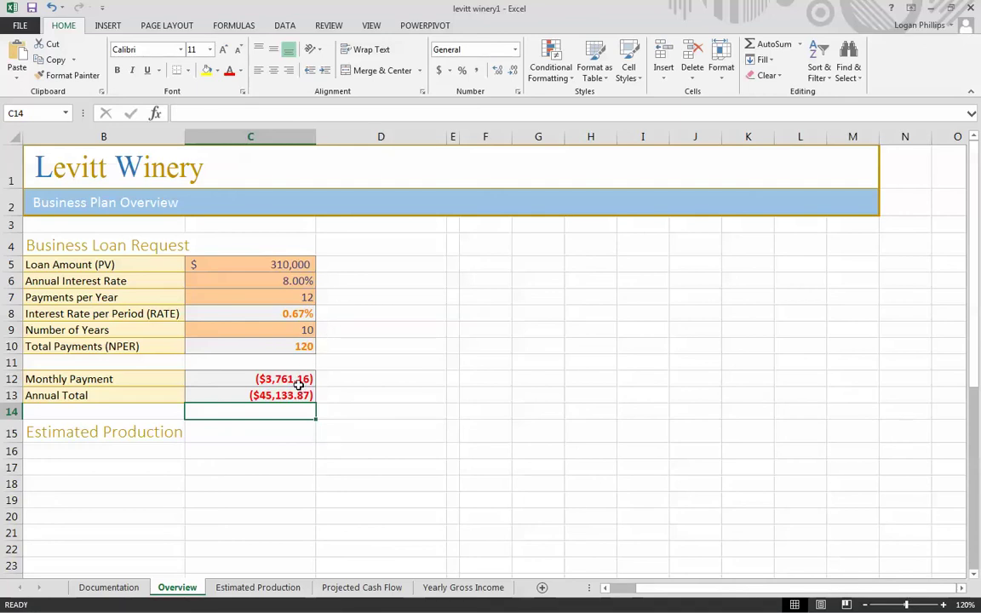
Try a loan amount of 250000 in C5, and set it back to 310000
scroll(299, 385, "down", 2)
scroll(314, 385, "up", 2)
left_click(284, 264)
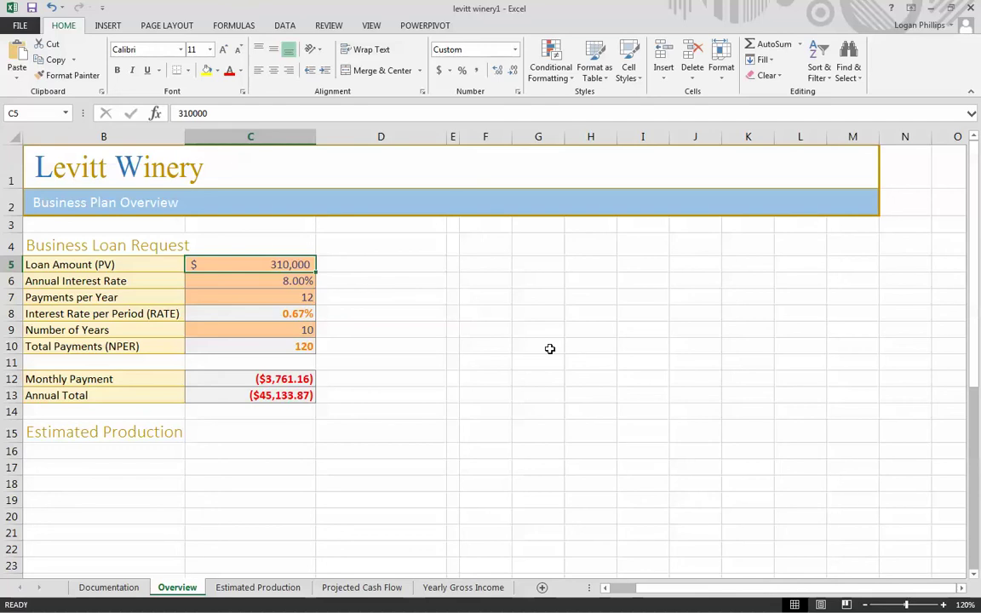
type("250000")
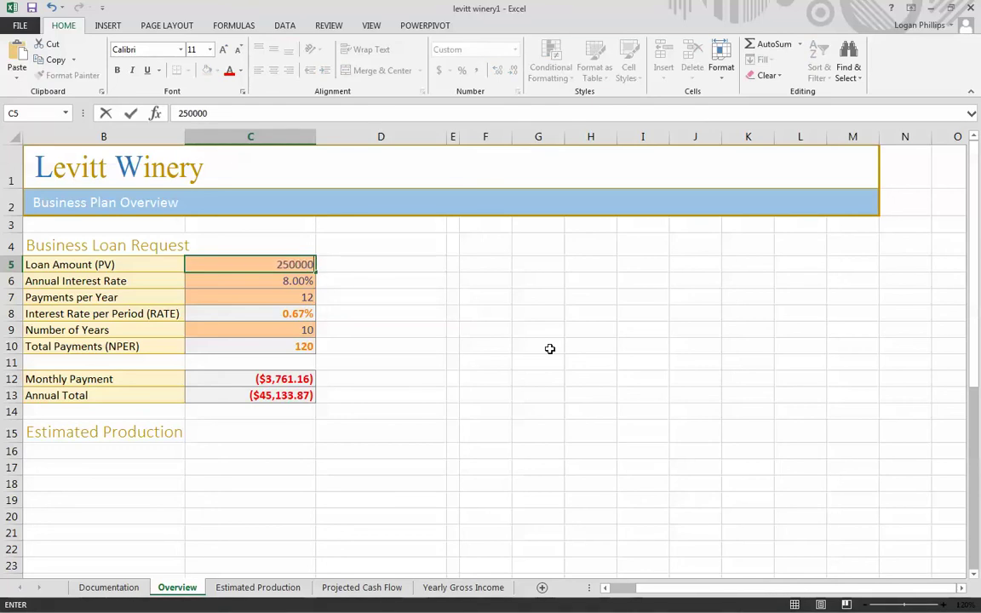
key("Return")
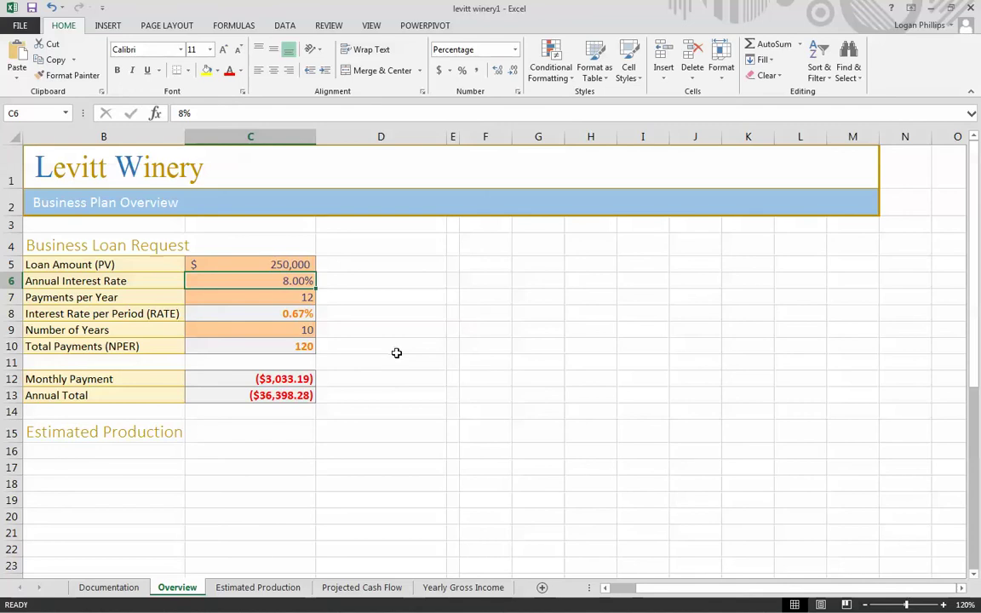
left_click(294, 265)
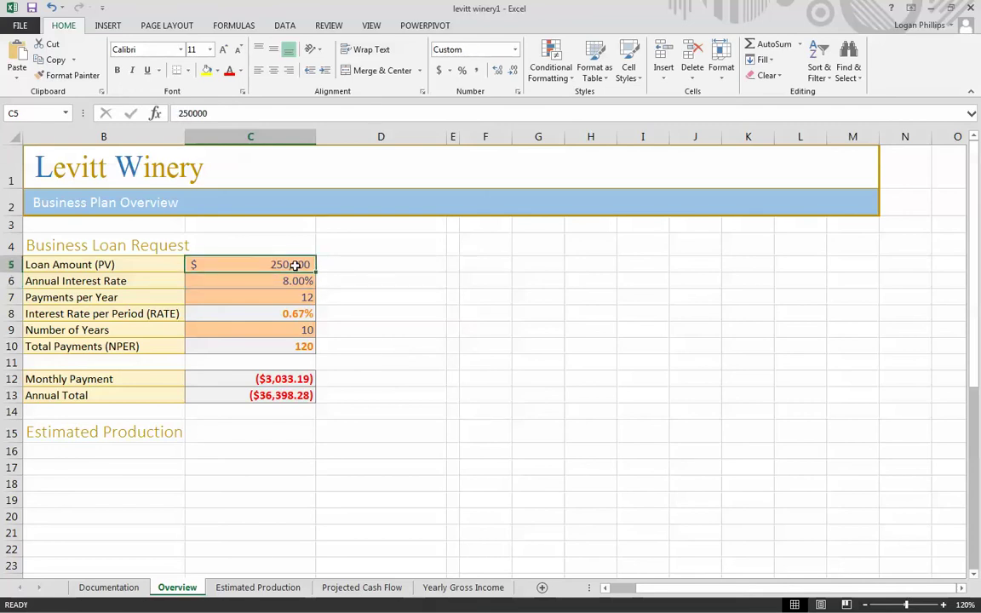
type("31")
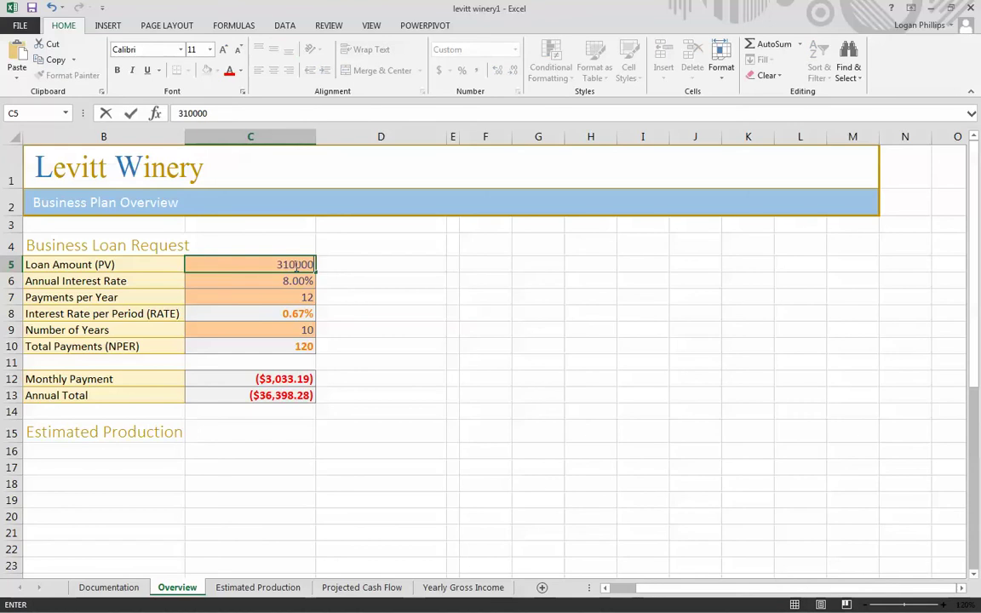
key("Return")
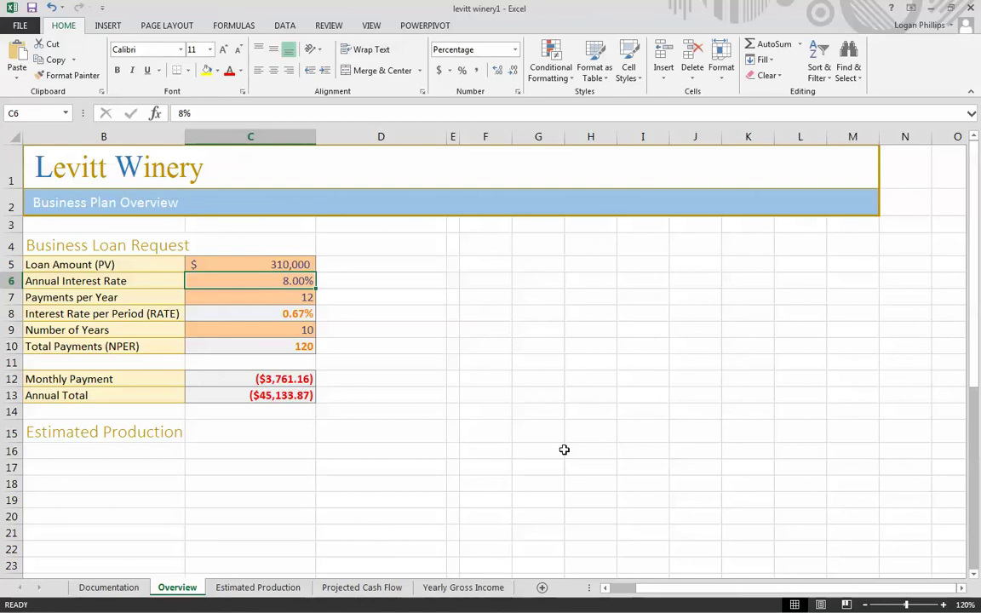
Look over the Projected Cash Flow and Estimated Production sheets and return to the Overview sheet
left_click(362, 587)
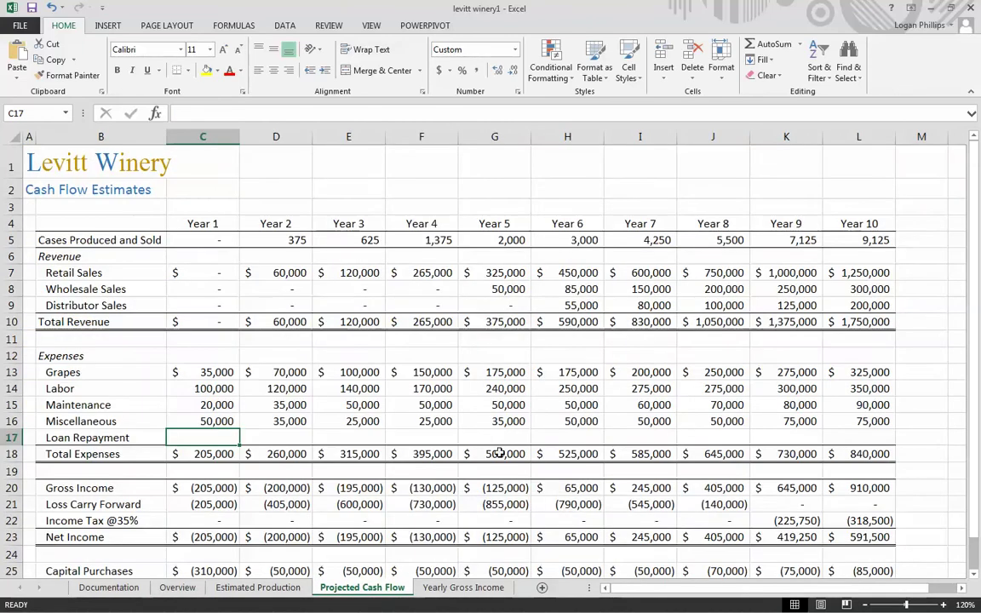
left_click(119, 189)
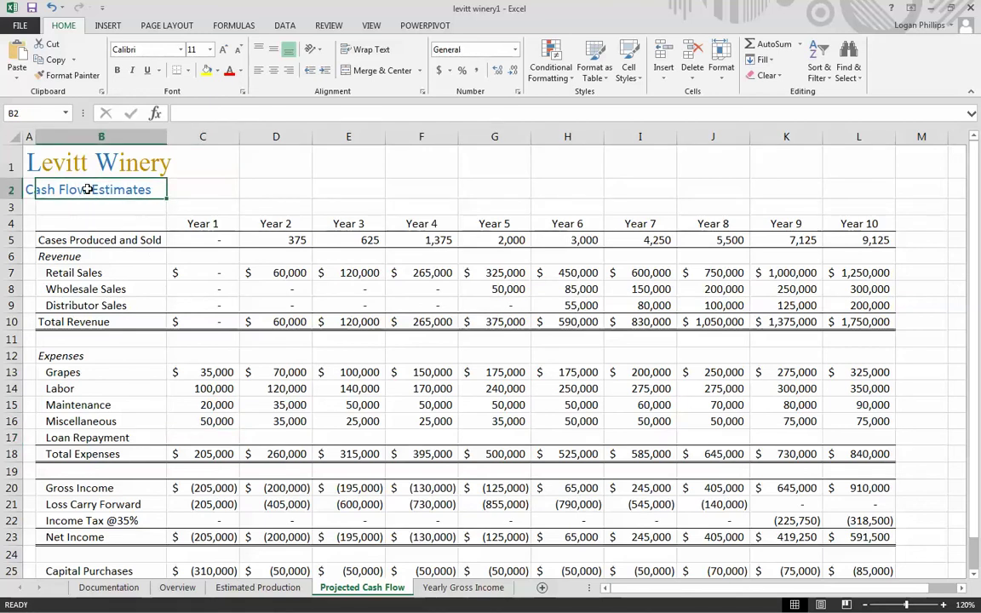
left_click(227, 588)
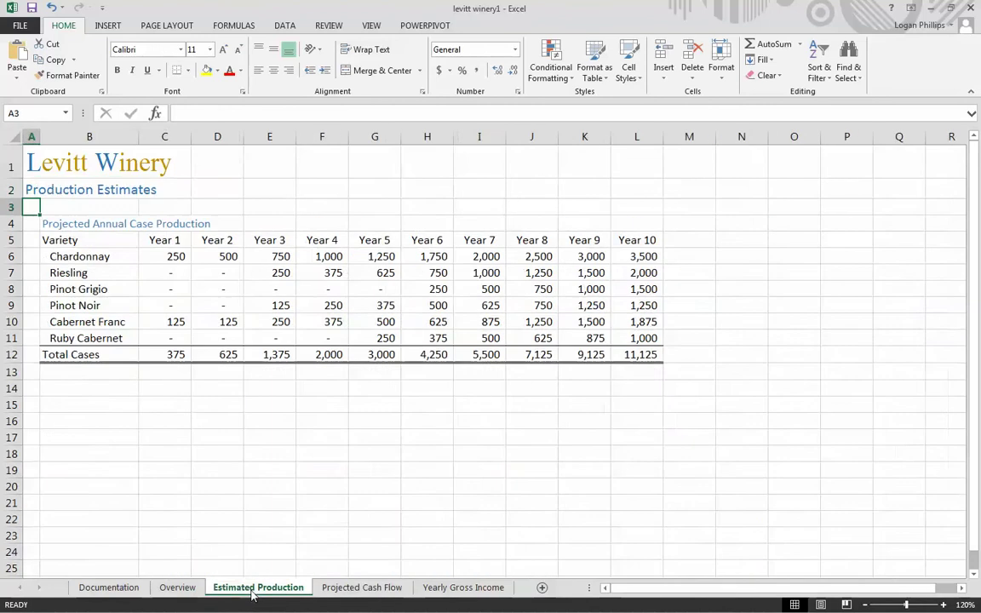
left_click(177, 587)
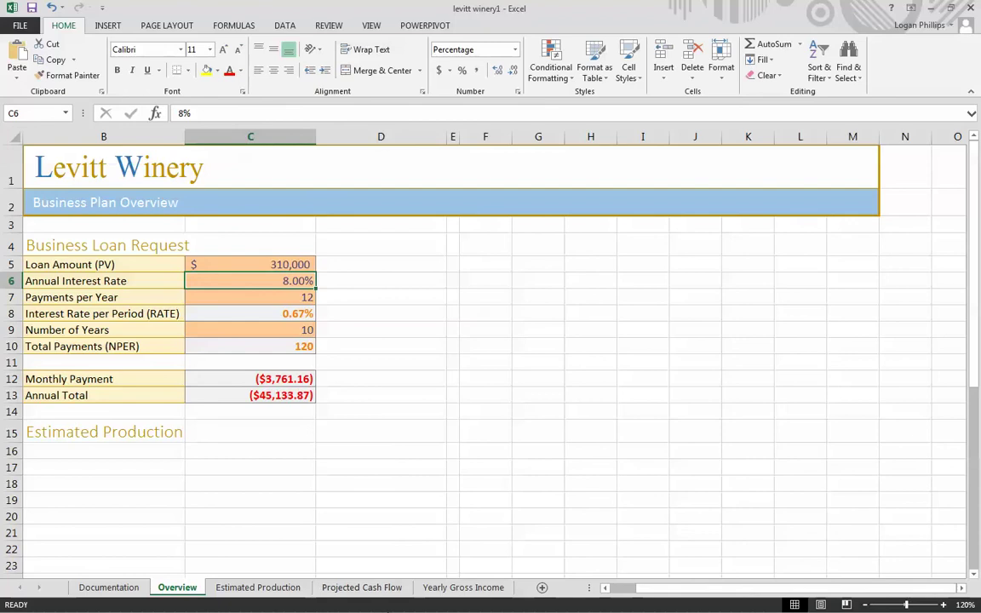
Enter 45000 as the Year 1 loan repayment in C17 of the Projected Cash Flow sheet and fill it across to Year 10
left_click(376, 588)
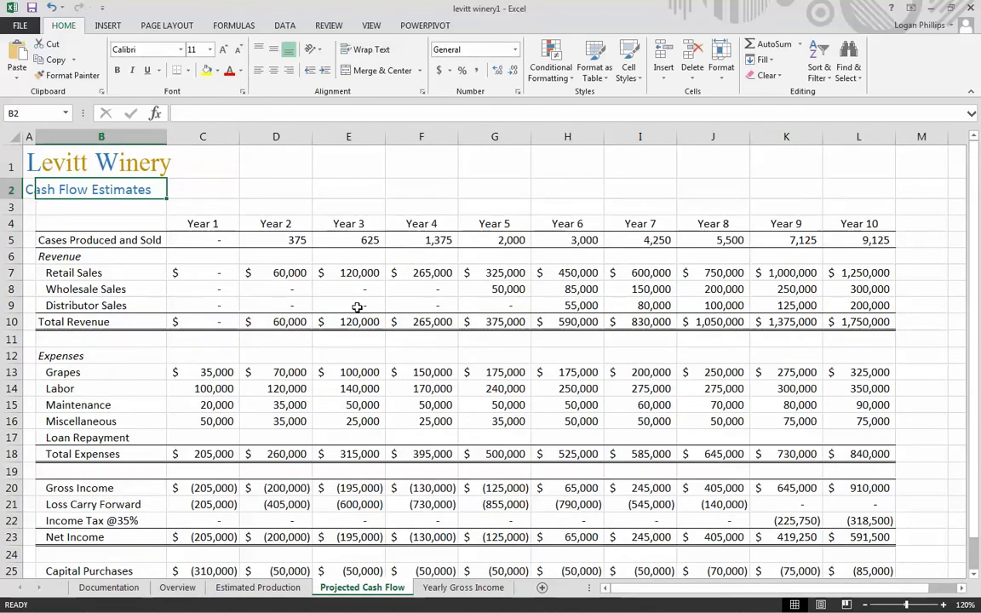
left_click(232, 437)
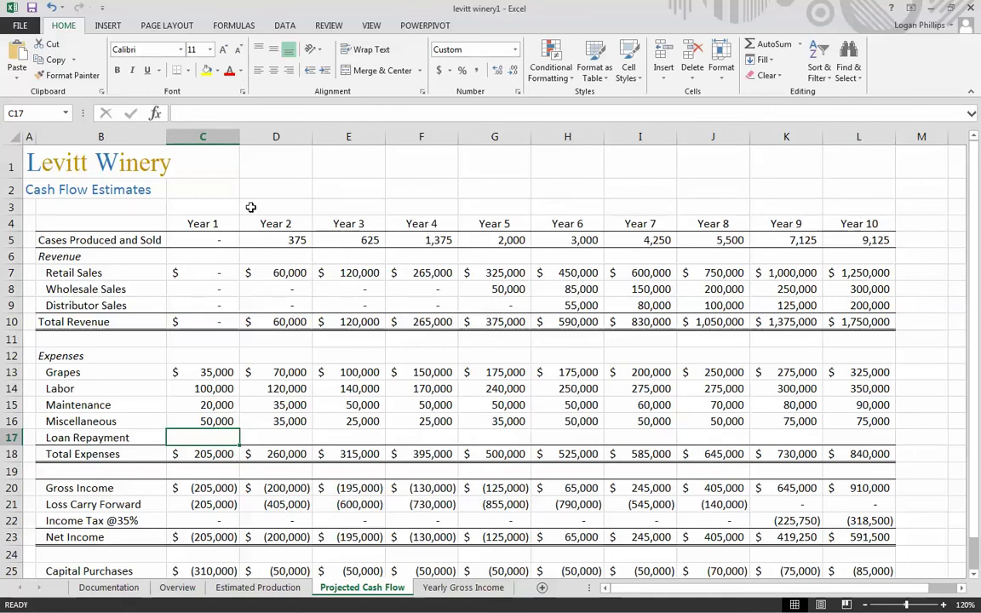
type("45")
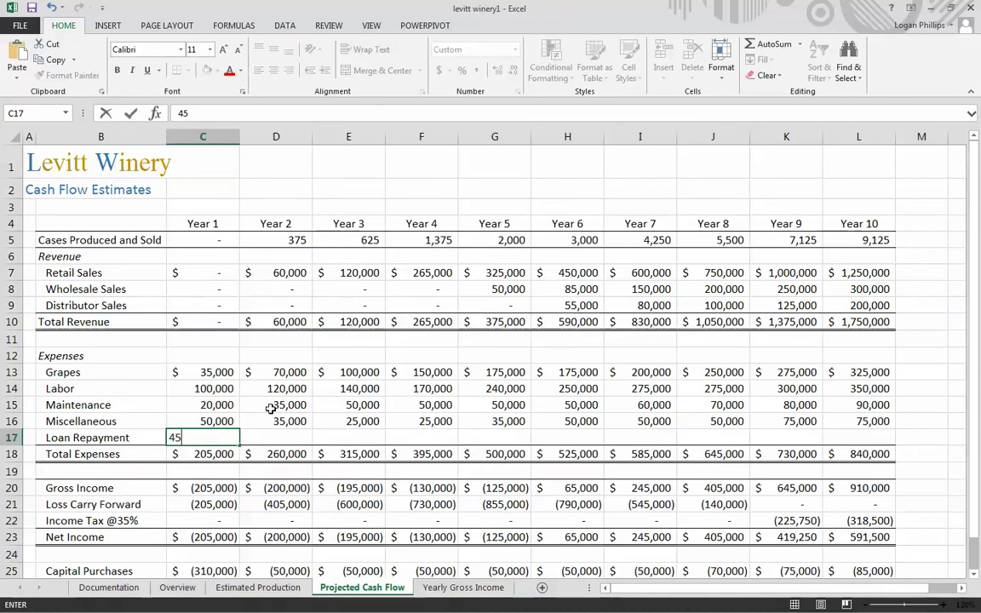
type("000")
key("Return")
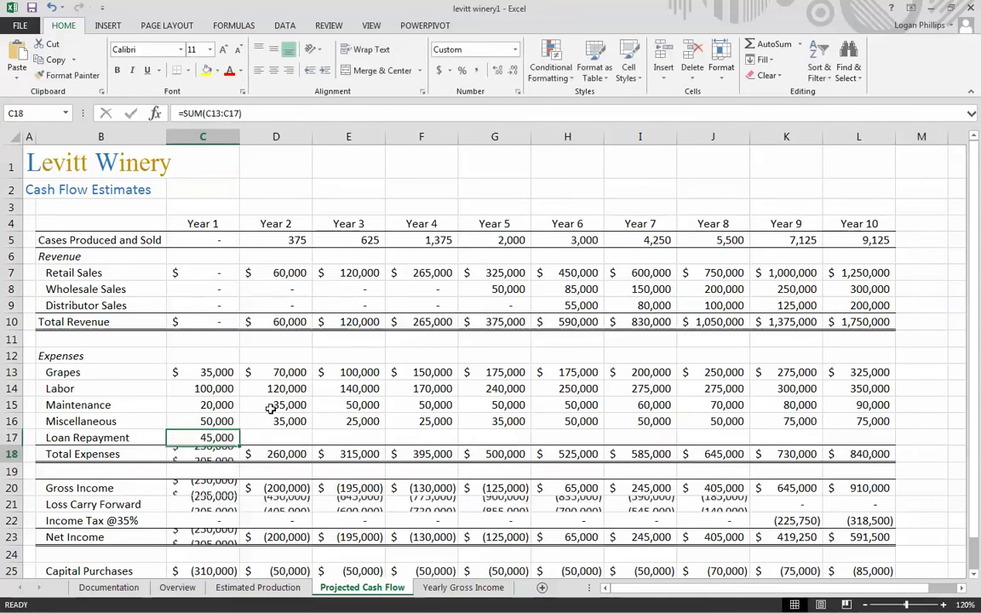
key("Up")
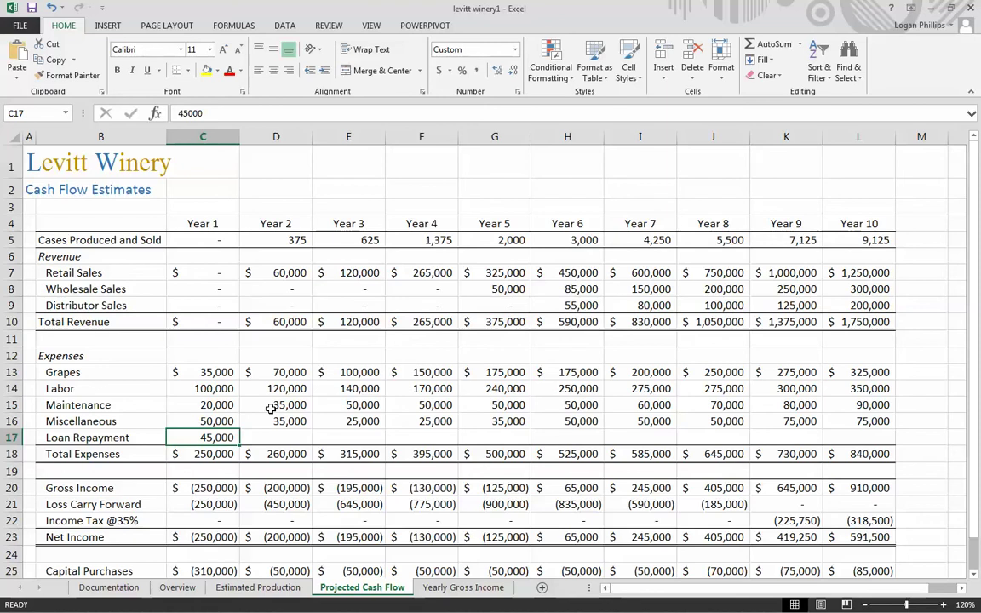
left_click_drag(241, 440, 888, 435)
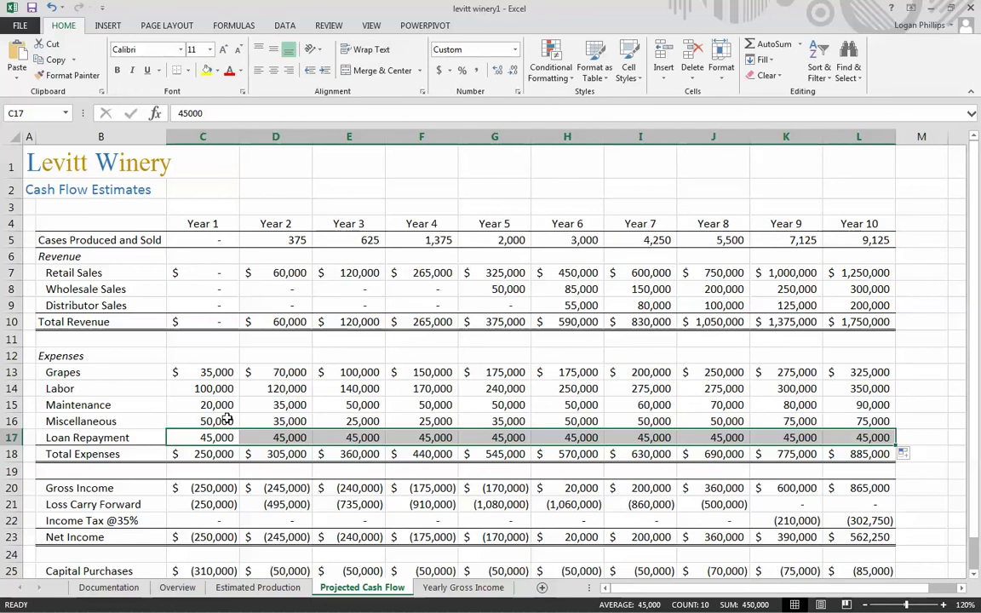
Clear the loan repayment values in C17:L17 and look over the cash flow estimates without them
left_click_drag(213, 436, 864, 436)
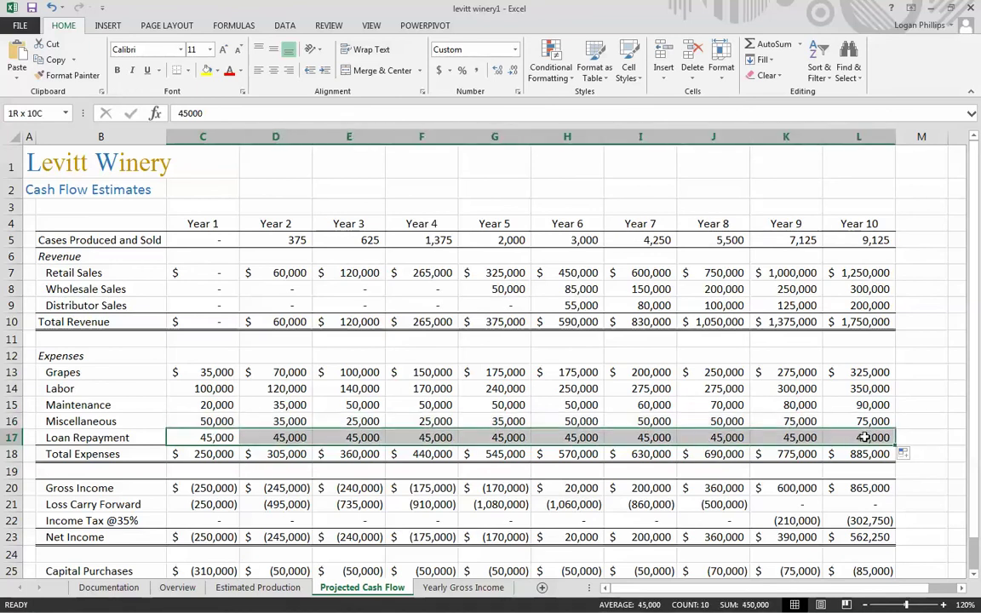
key("Delete")
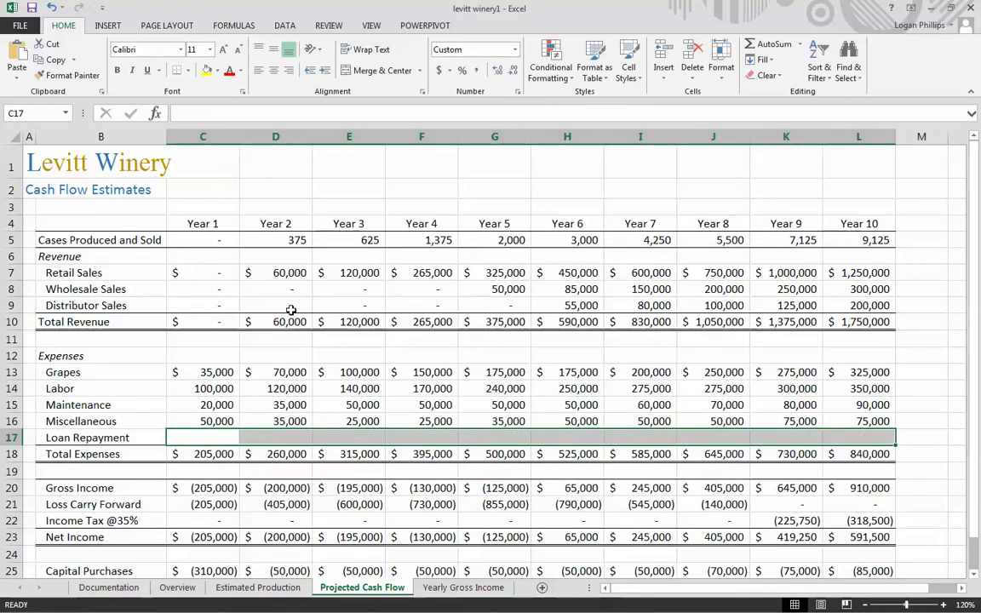
scroll(223, 290, "down", 1)
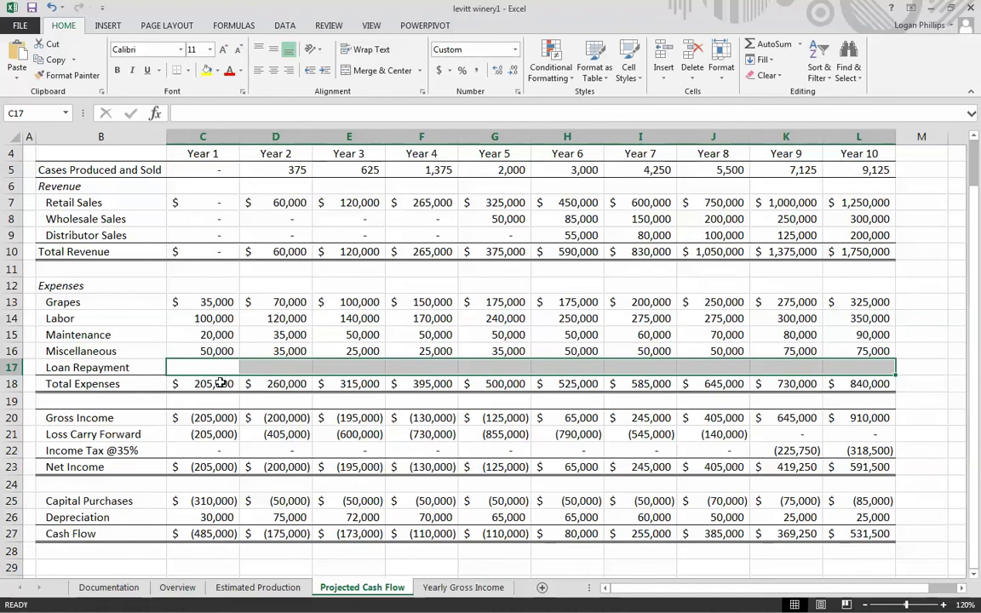
scroll(196, 361, "up", 1)
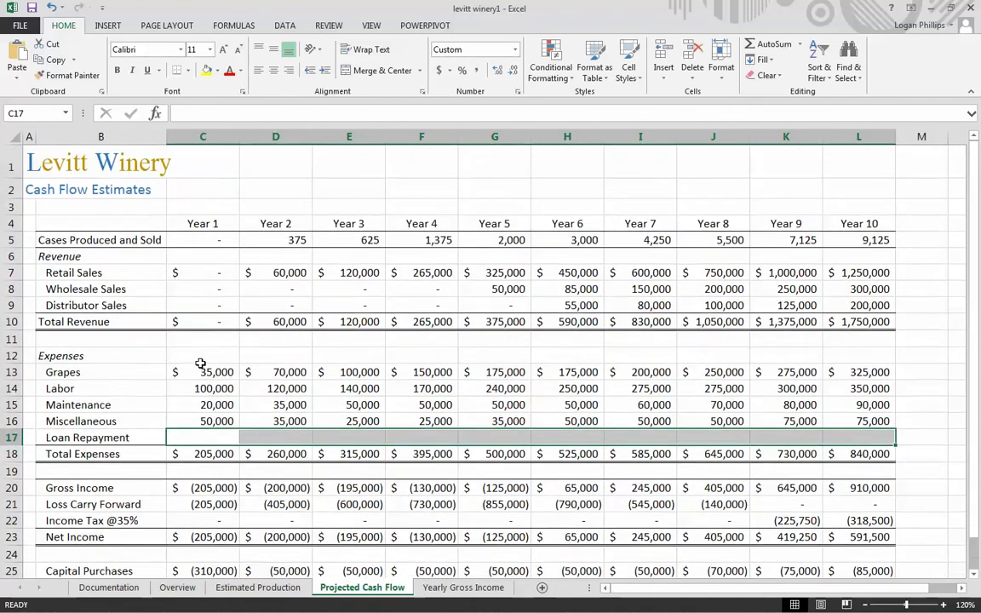
scroll(219, 434, "down", 3)
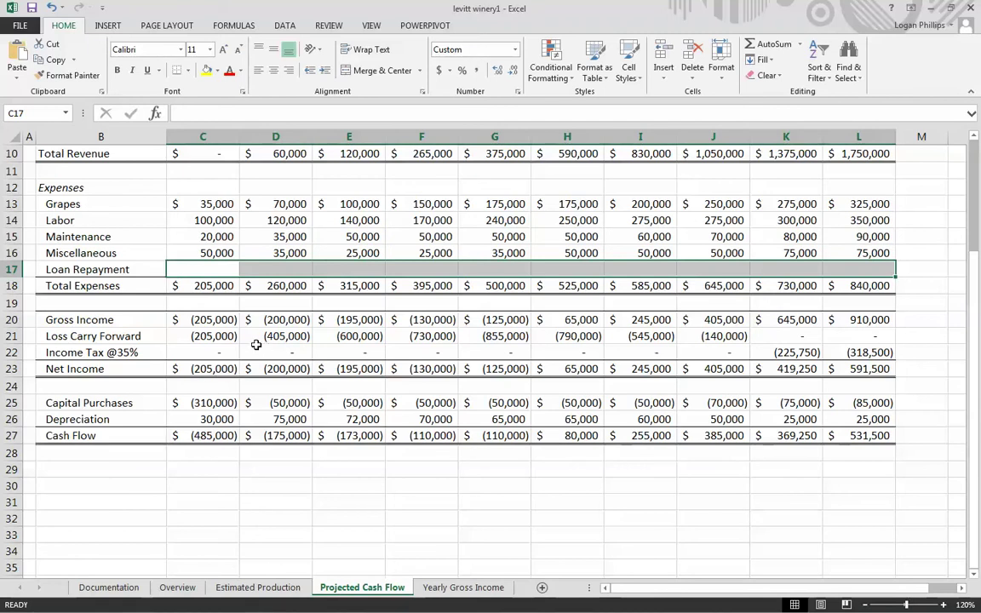
scroll(255, 344, "up", 2)
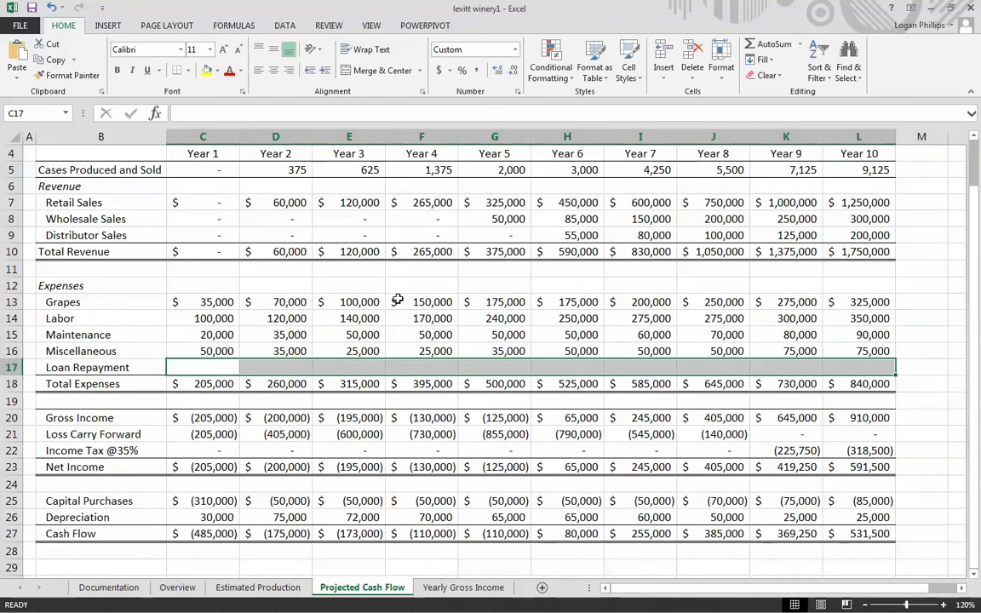
scroll(335, 298, "up", 1)
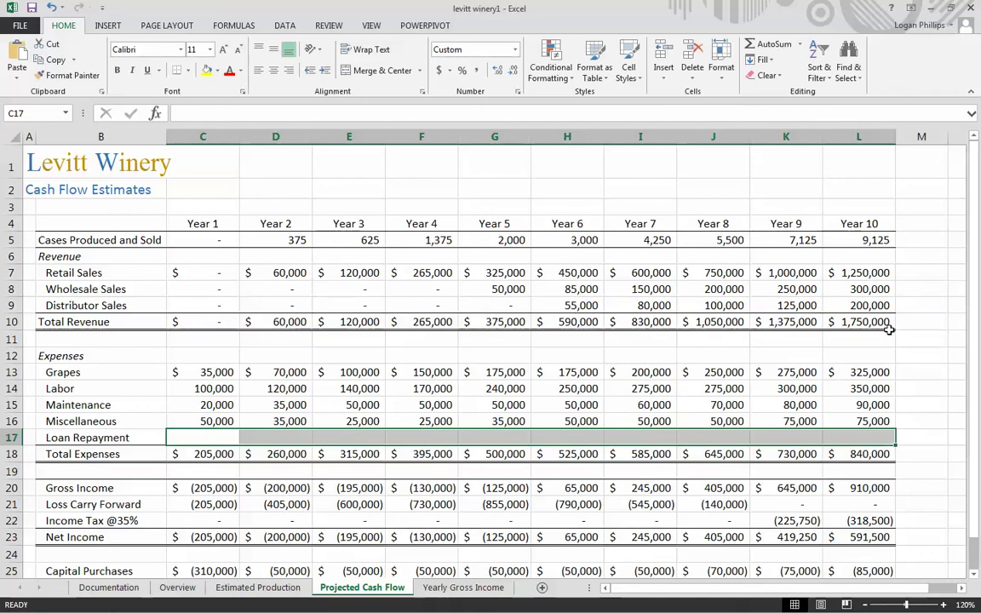
Enter 45000 as the Year 1 loan repayment in C17
left_click(204, 434)
type("45,00")
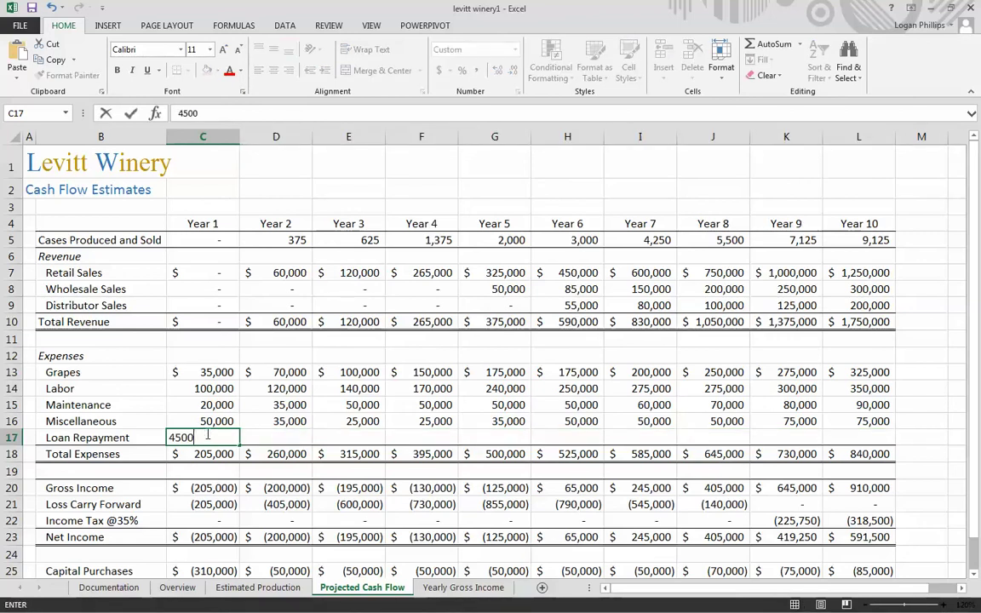
type("0")
key("Return")
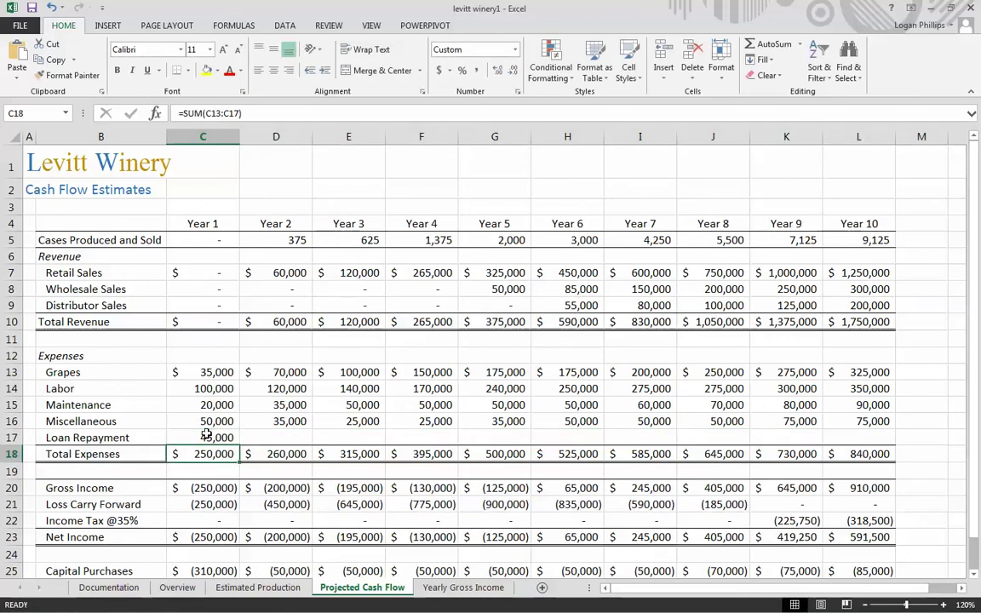
Copy the Year 1 loan repayment from C17 across row 17 to Year 10 in L17 and review the cash flow
left_click(205, 434)
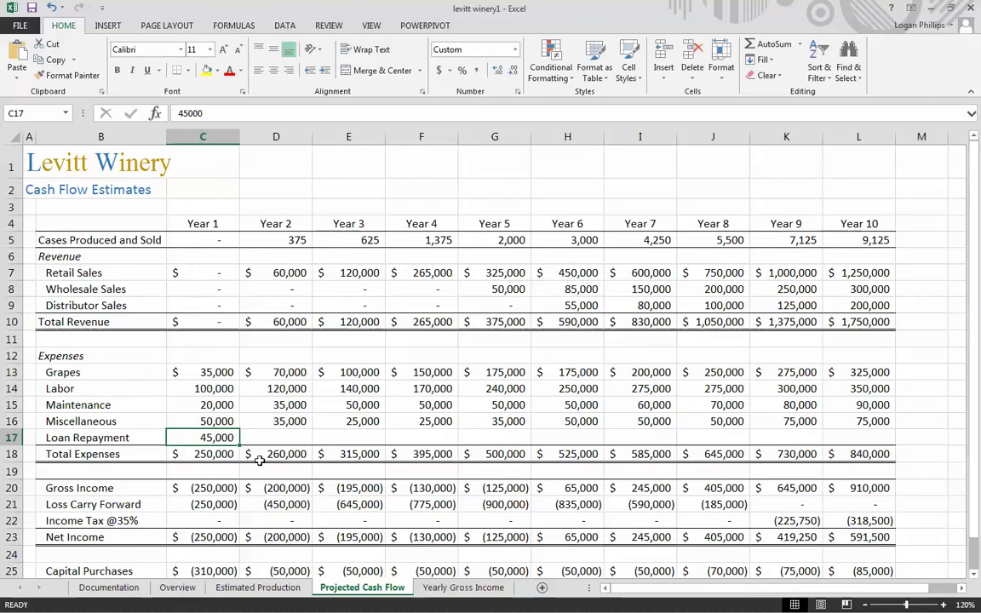
key("ctrl+c")
key("shift+Right")
key("shift+Right")
key("shift+Right")
key("shift+Right")
key("shift+Right")
key("shift+Right")
key("shift+Right")
key("shift+Right")
key("shift+Right")
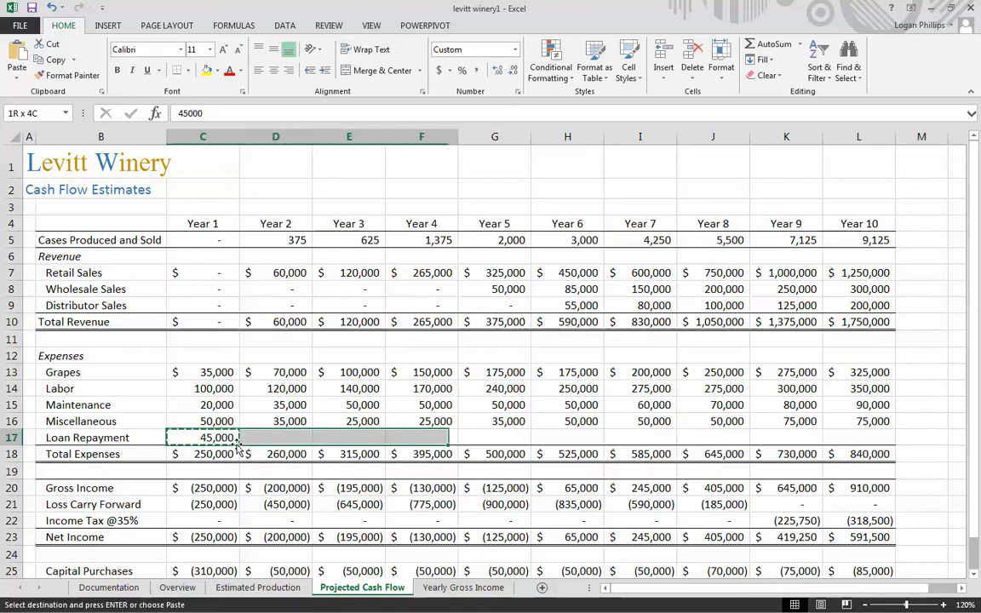
key("Return")
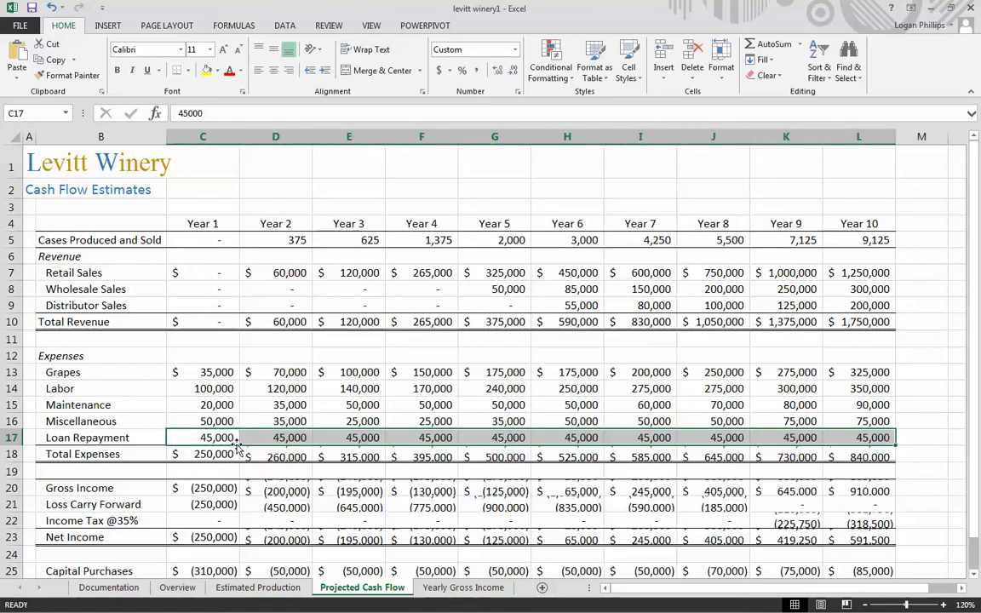
left_click(921, 404)
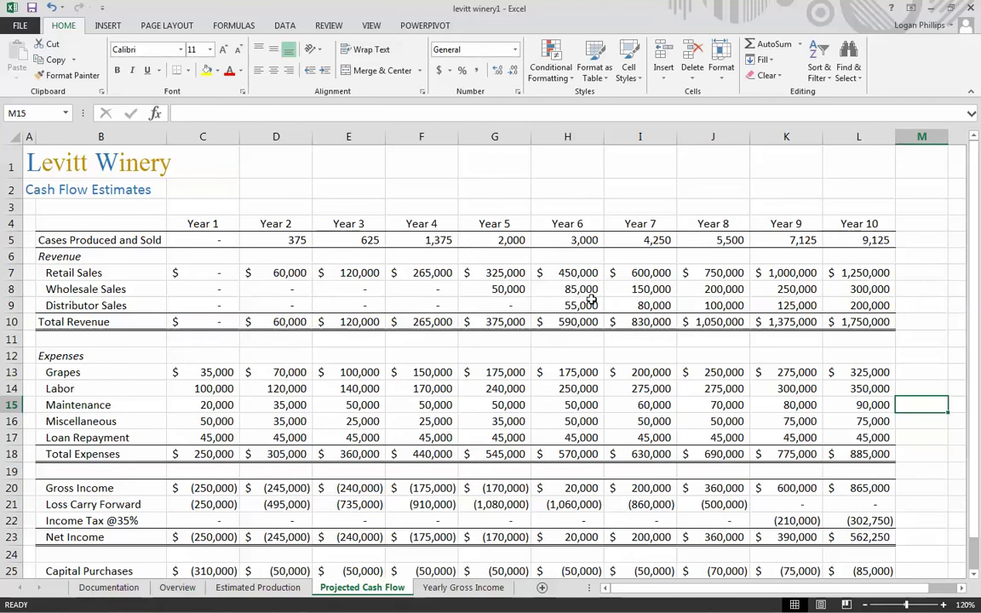
scroll(870, 340, "down", 3)
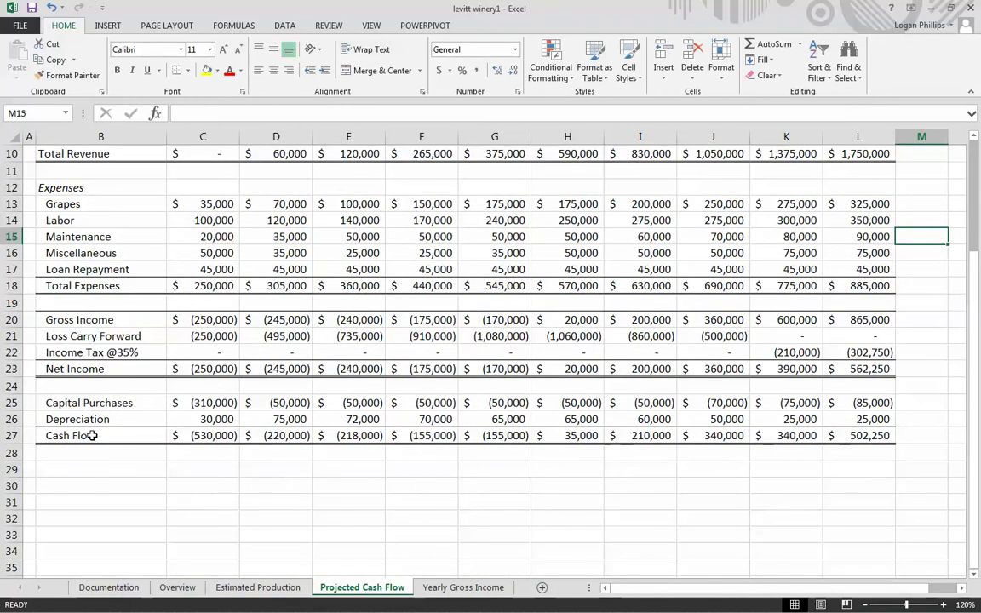
scroll(753, 315, "up", 3)
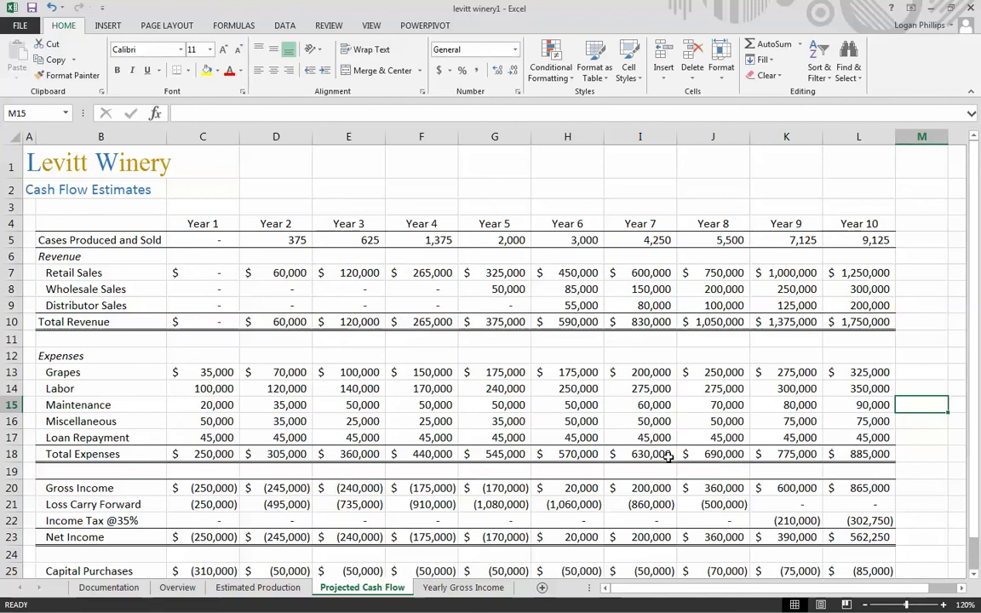
Select the wine names and production goals in B28:C34 of the Overview sheet and browse the Quick Analysis options for them
left_click(177, 587)
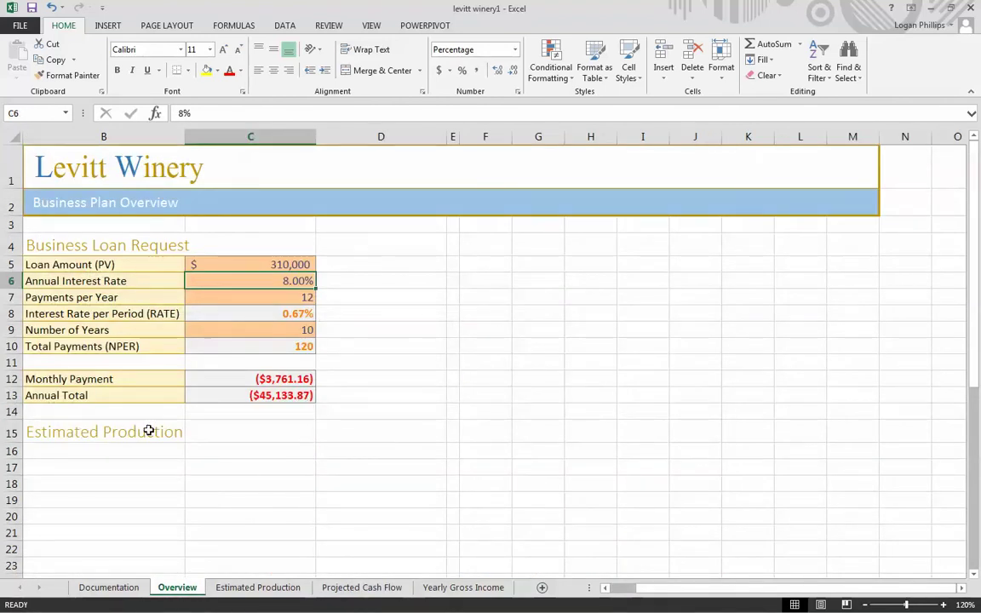
scroll(149, 430, "down", 6)
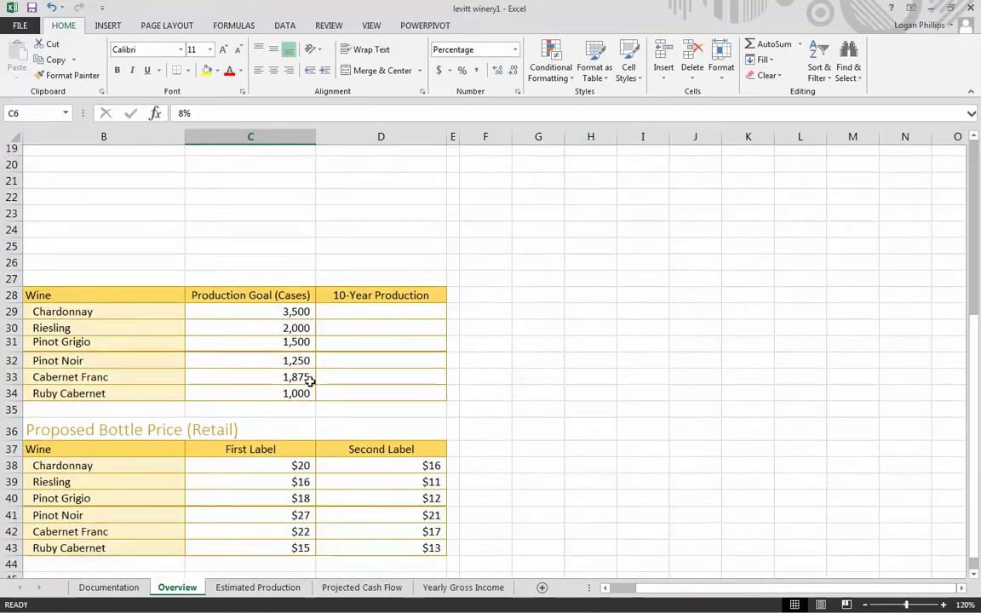
scroll(416, 304, "down", 1)
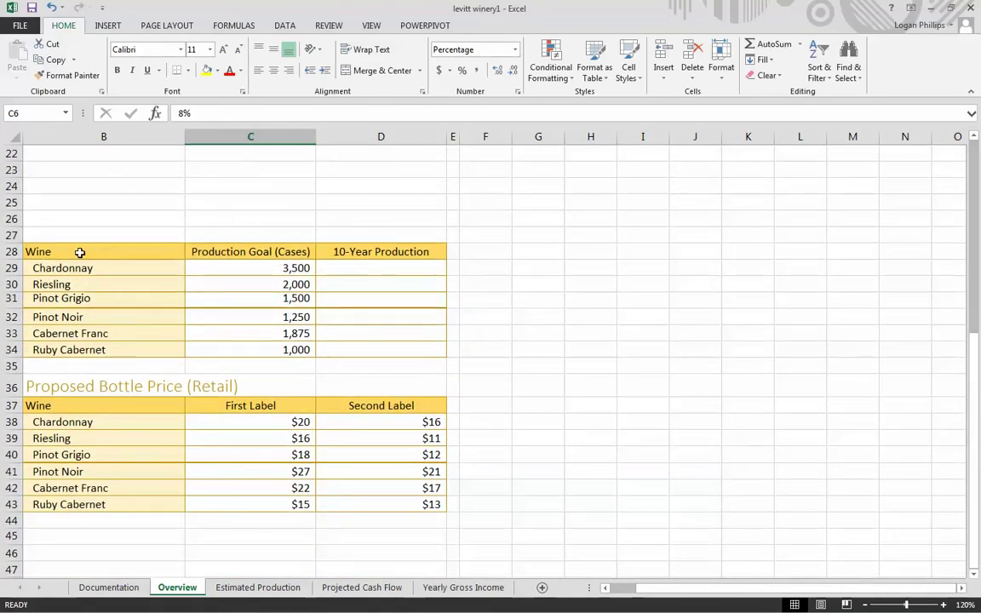
left_click_drag(62, 247, 303, 349)
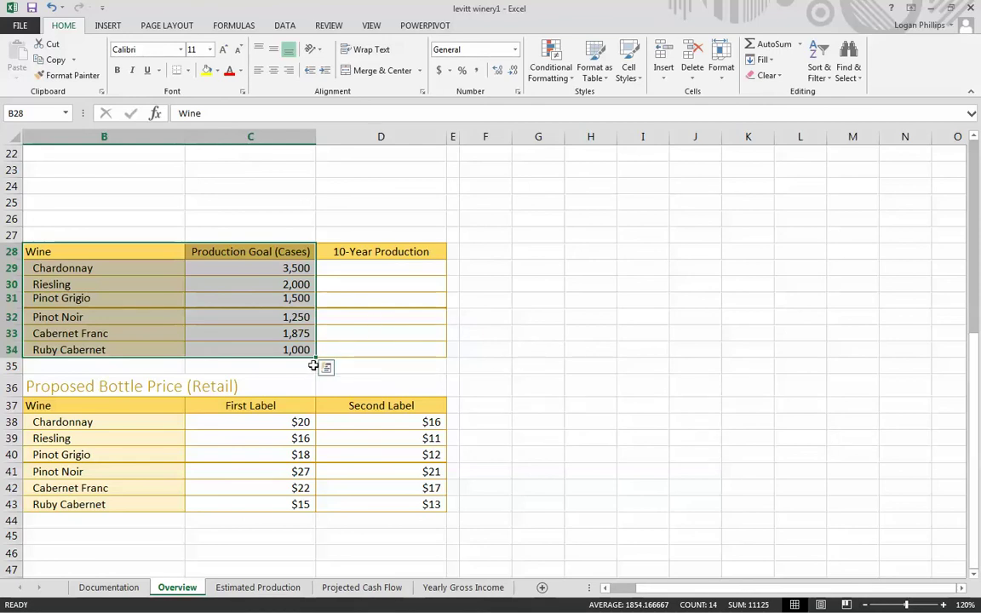
left_click(327, 371)
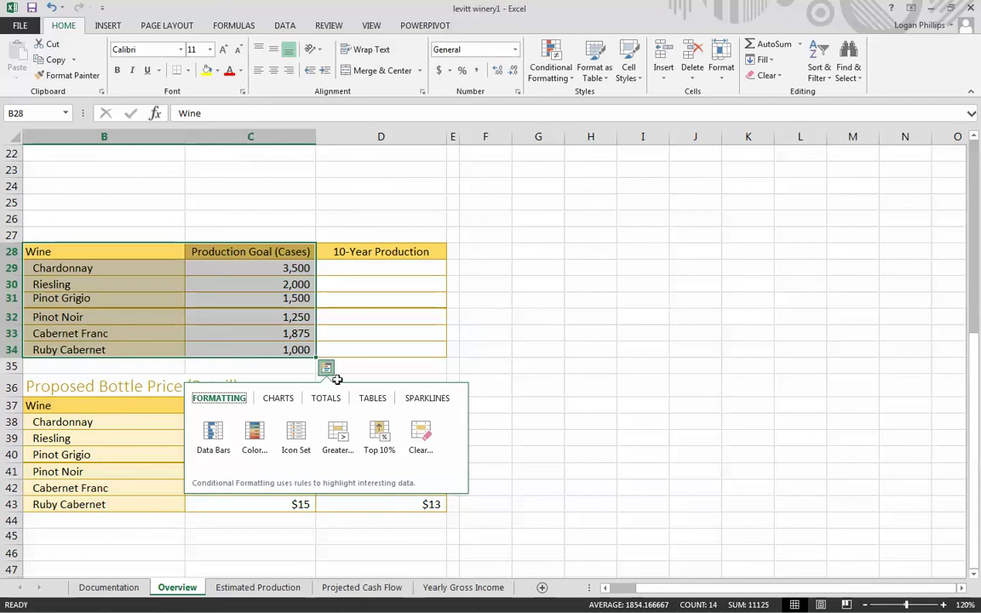
left_click(283, 403)
left_click(324, 403)
left_click(372, 400)
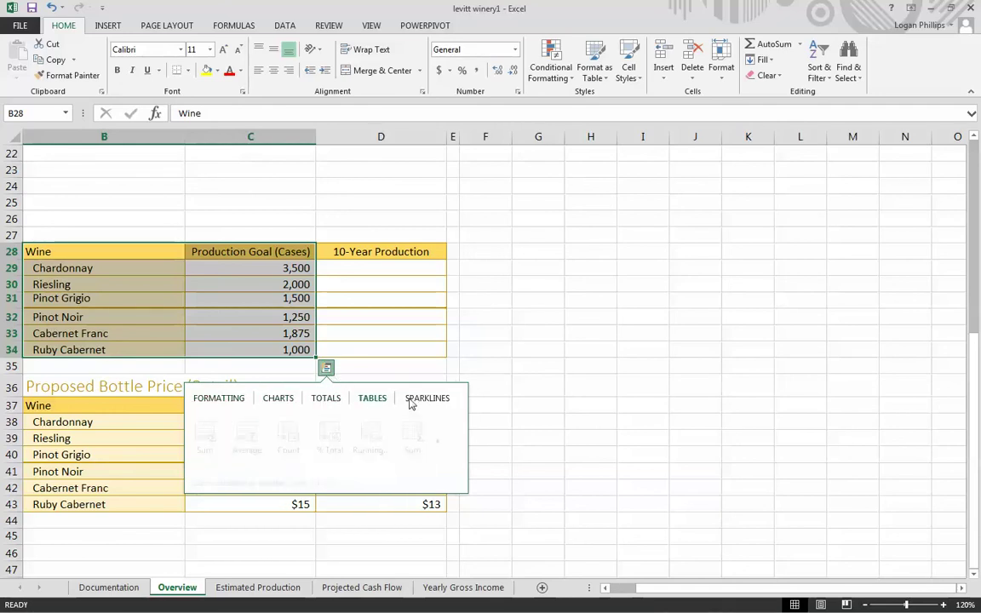
left_click(414, 401)
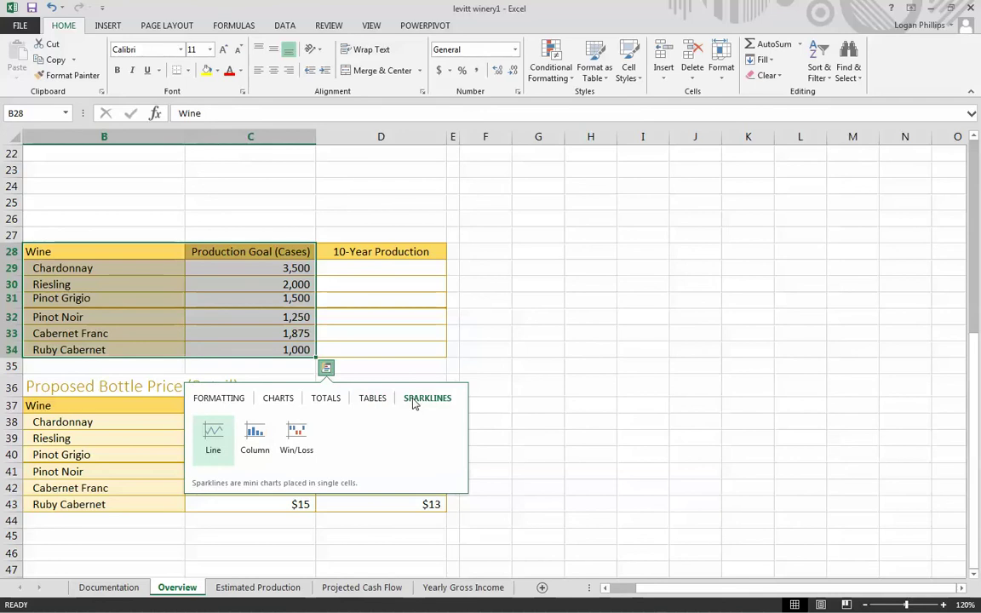
Browse all chart types for the selected production goals, previewing the clustered column and 3-D column variants
left_click(287, 397)
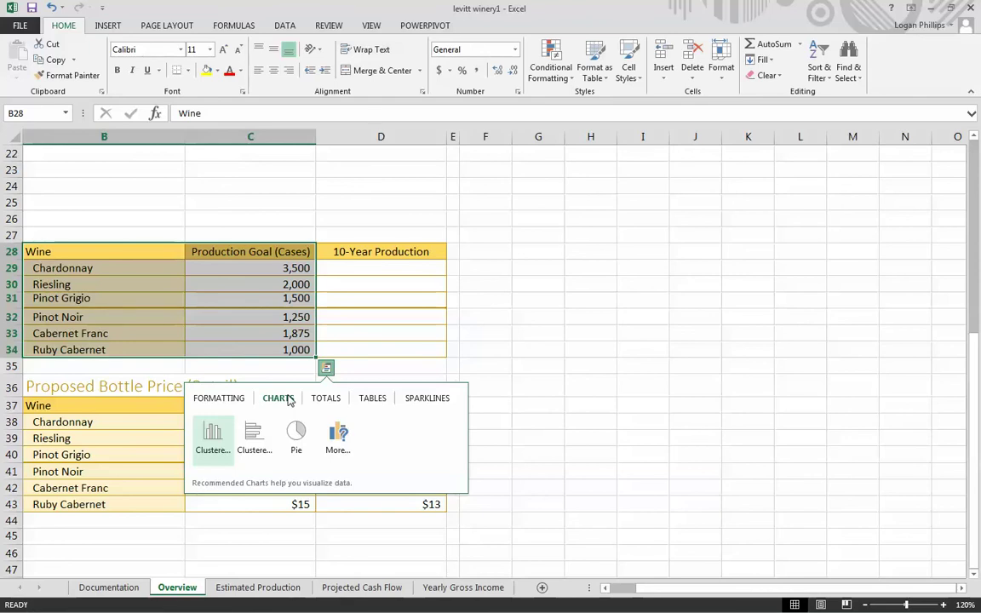
left_click(335, 436)
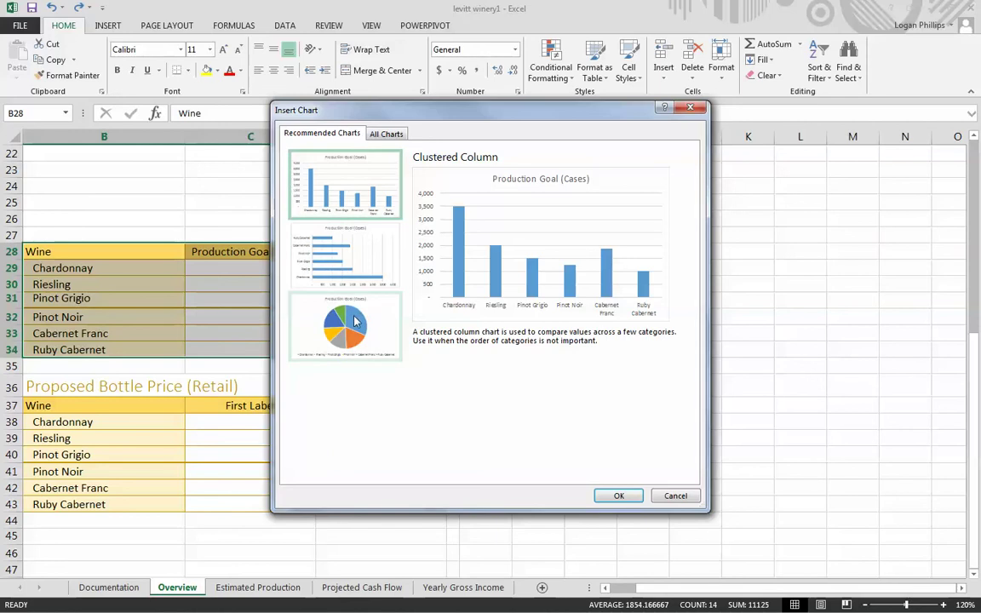
left_click(385, 134)
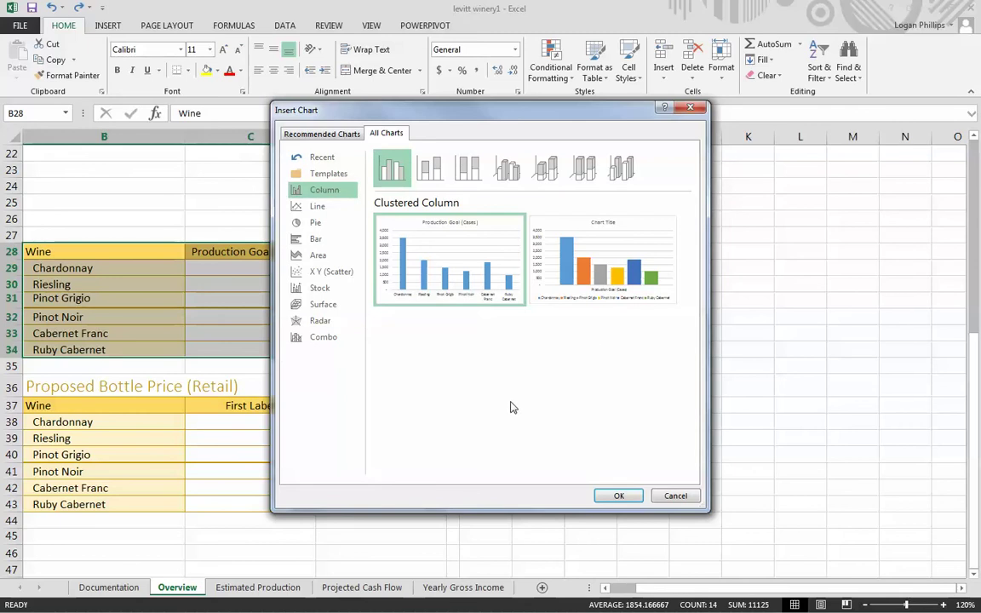
mouse_move(542, 279)
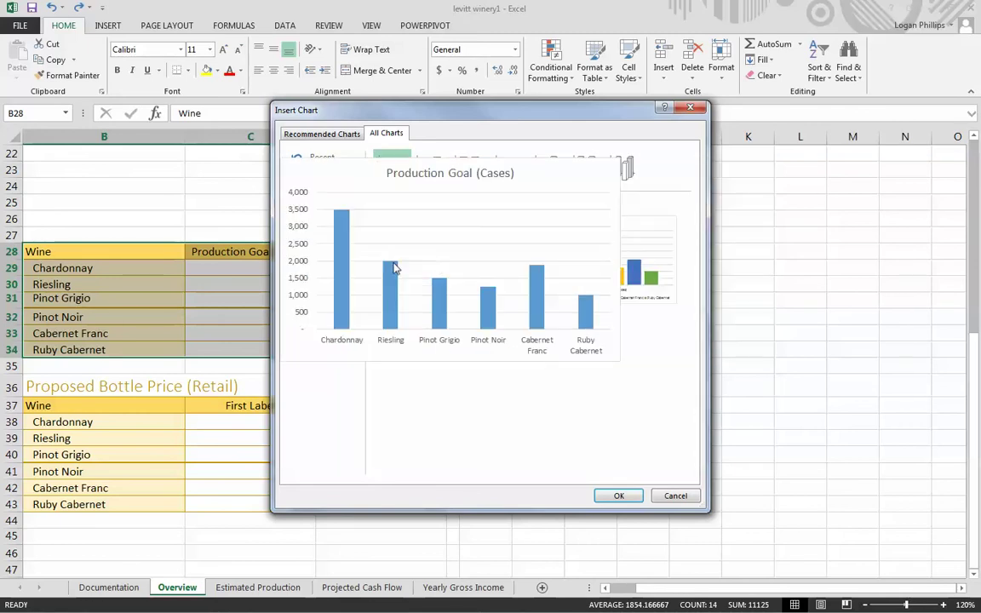
left_click(620, 167)
mouse_move(624, 258)
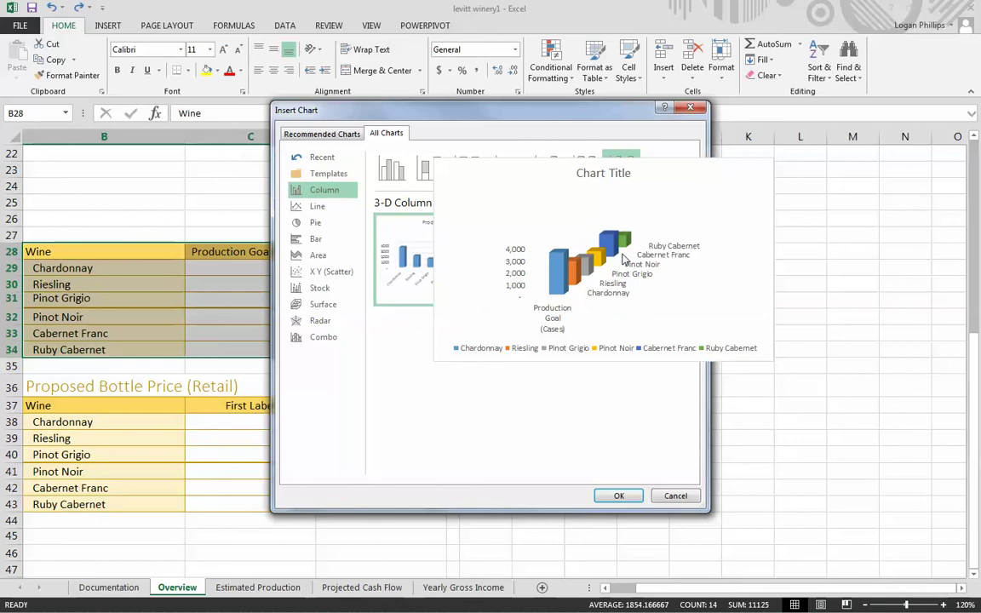
mouse_move(469, 268)
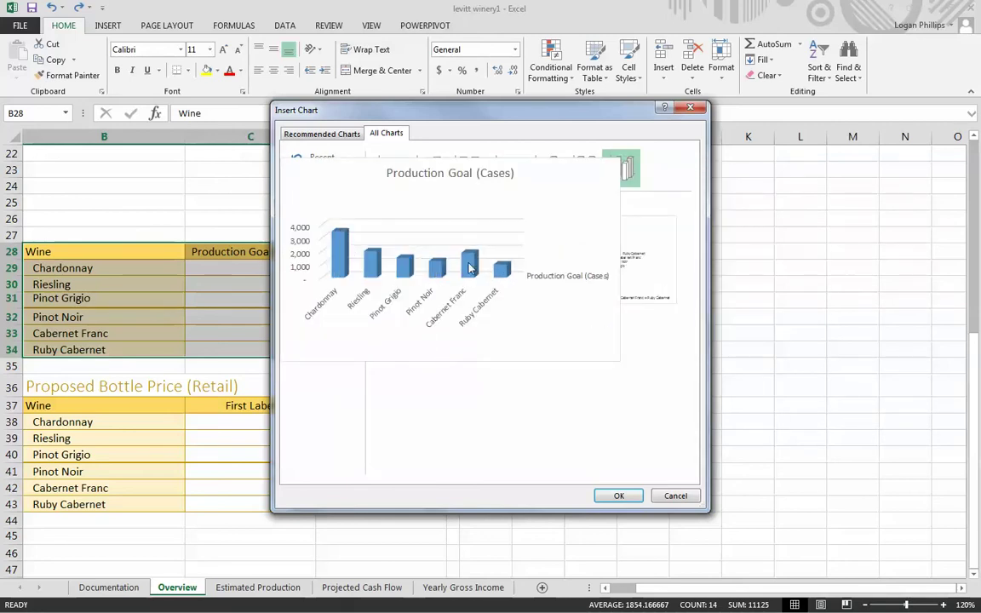
mouse_move(652, 265)
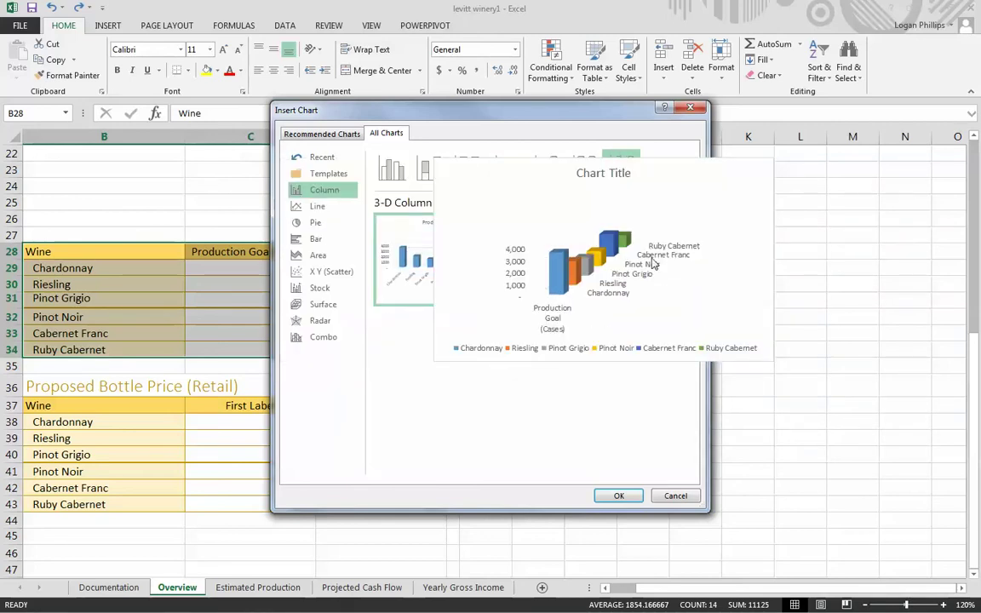
Insert the recommended pie chart of the production goals in cases for each wine
left_click(345, 138)
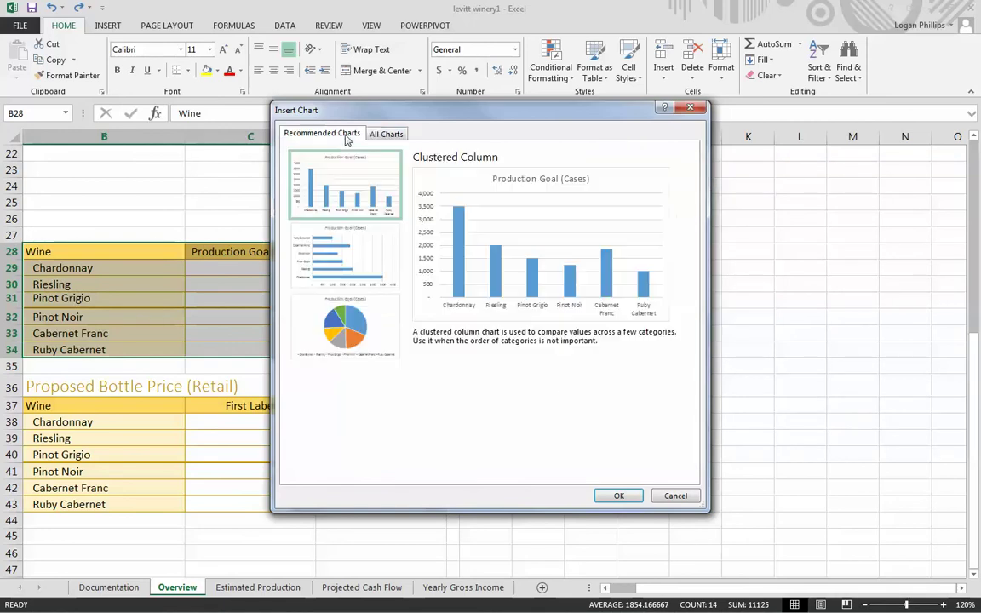
left_click(357, 339)
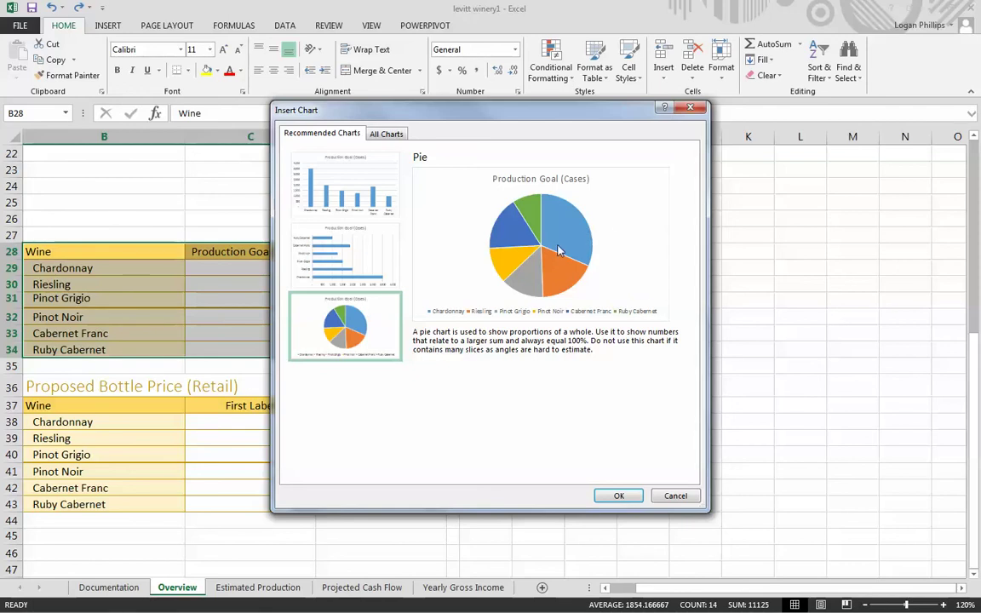
left_click(618, 495)
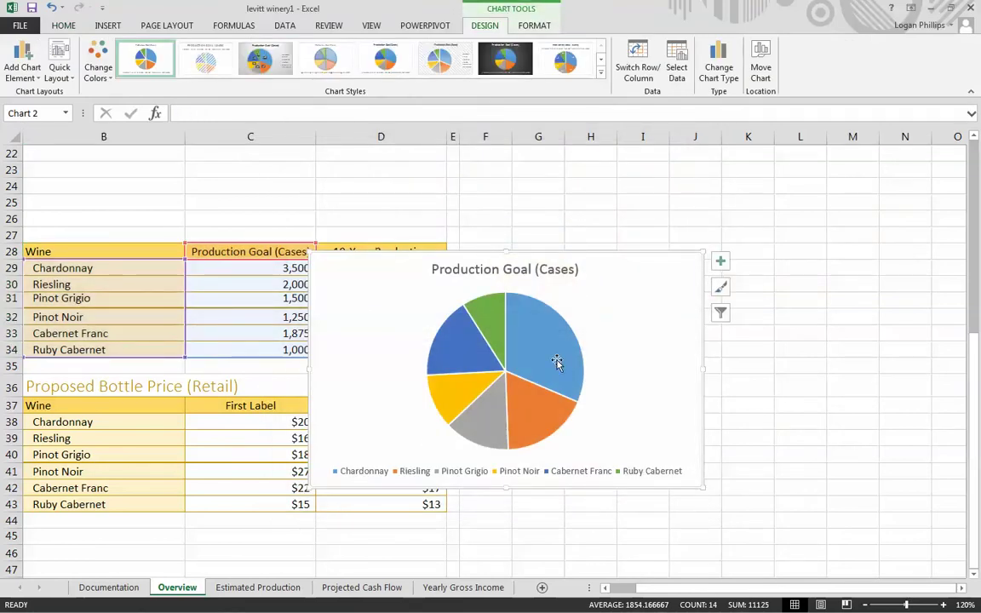
mouse_move(561, 360)
mouse_move(498, 368)
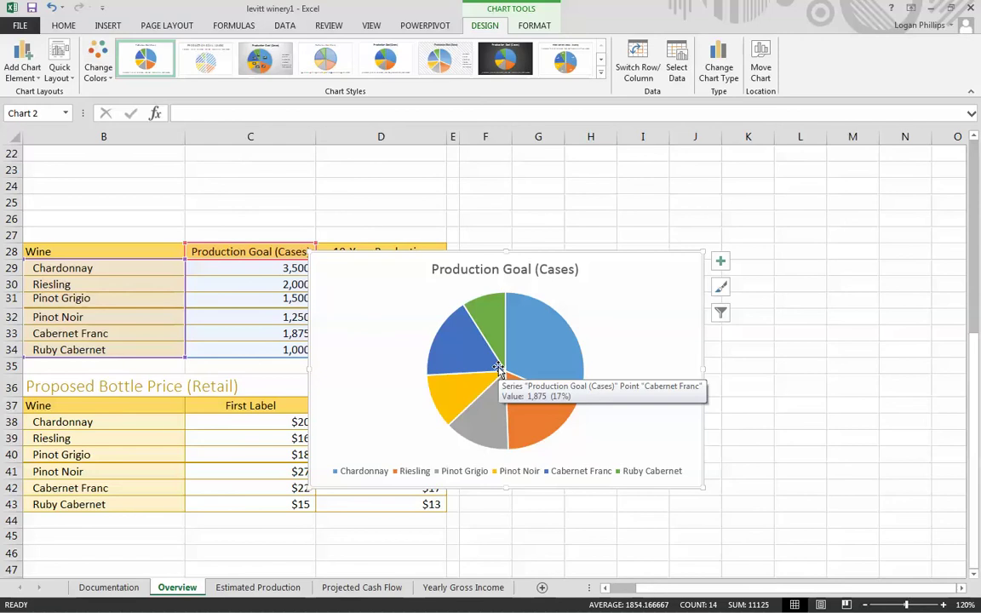
Move the pie chart under the Estimated Production heading, aligning its upper-left corner with cell B16
left_click_drag(498, 367, 467, 329)
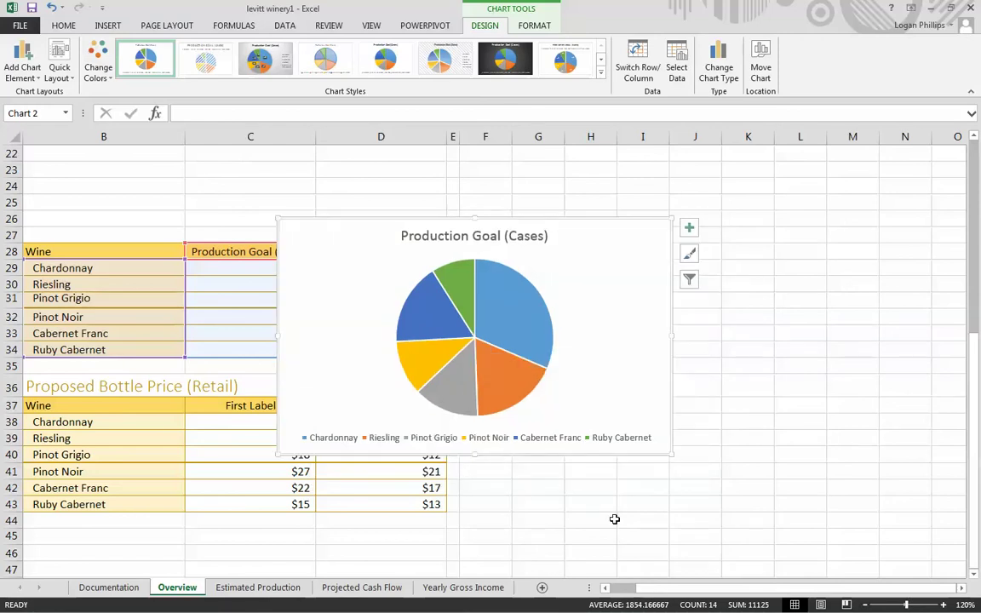
scroll(656, 497, "up", 2)
scroll(651, 449, "up", 2)
scroll(656, 446, "down", 4)
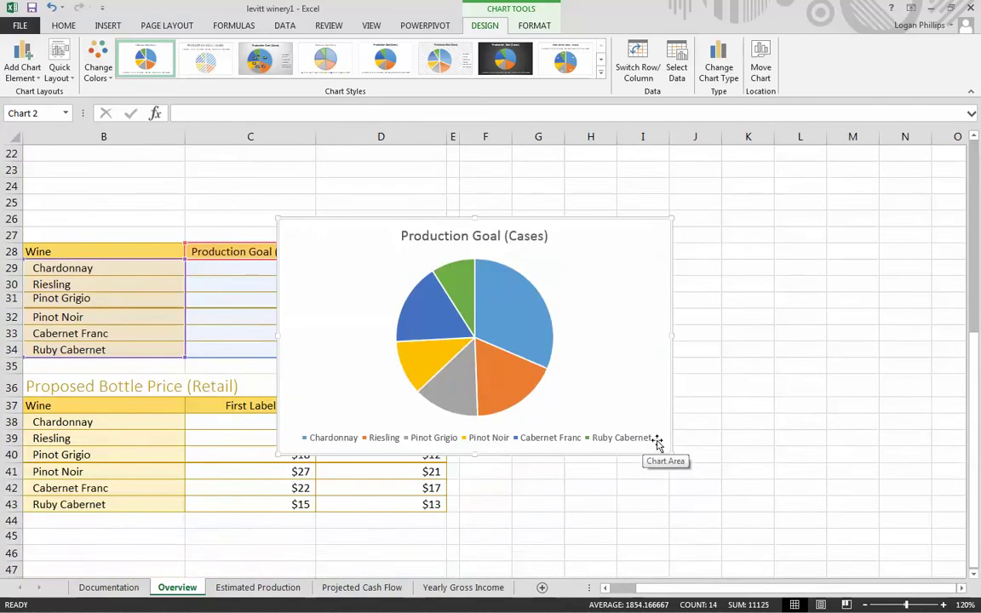
scroll(657, 443, "up", 2)
scroll(657, 442, "up", 1)
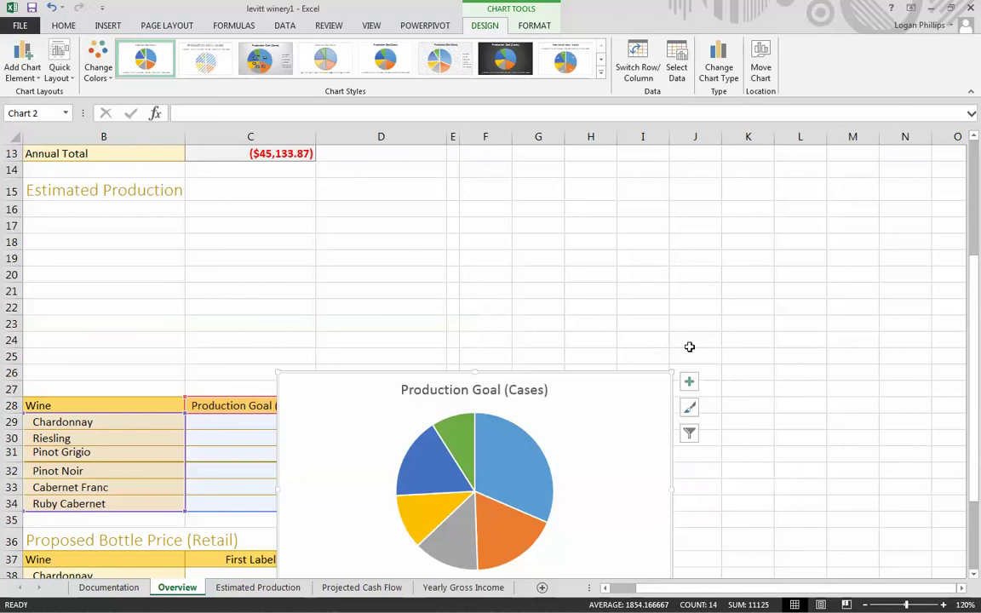
left_click(49, 208)
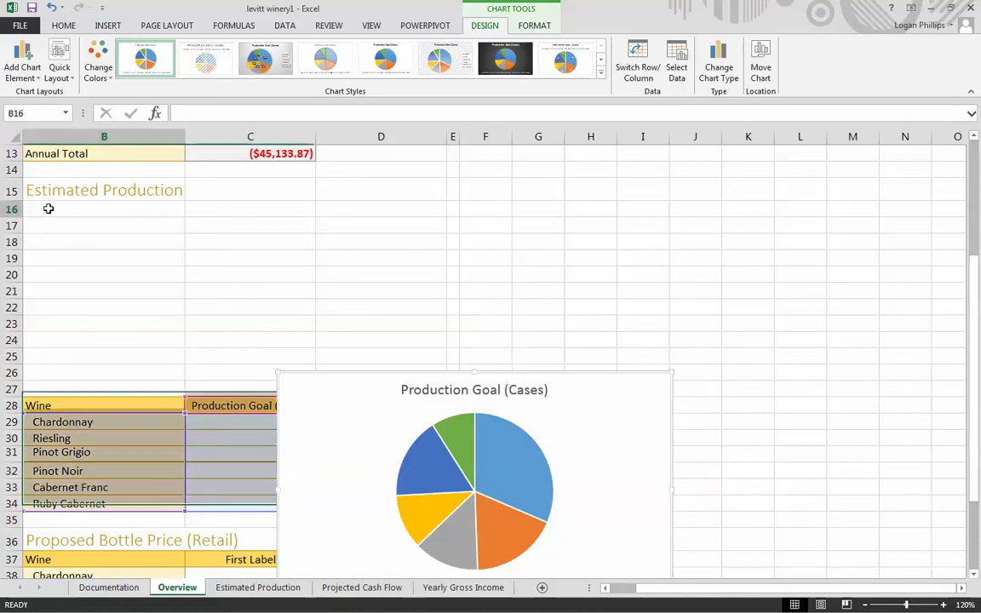
left_click(485, 308)
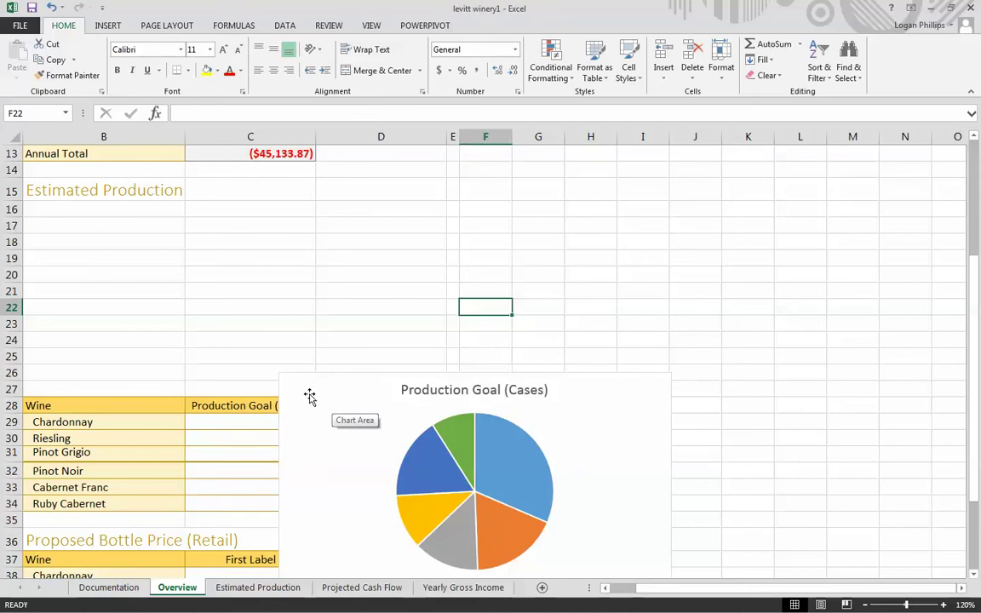
left_click_drag(310, 397, 58, 228)
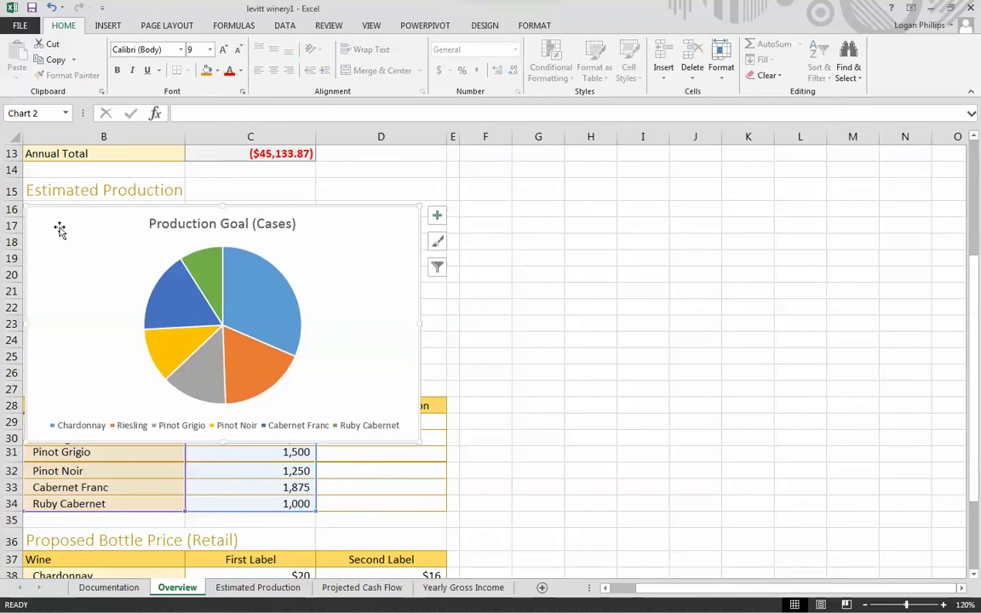
left_click(629, 272)
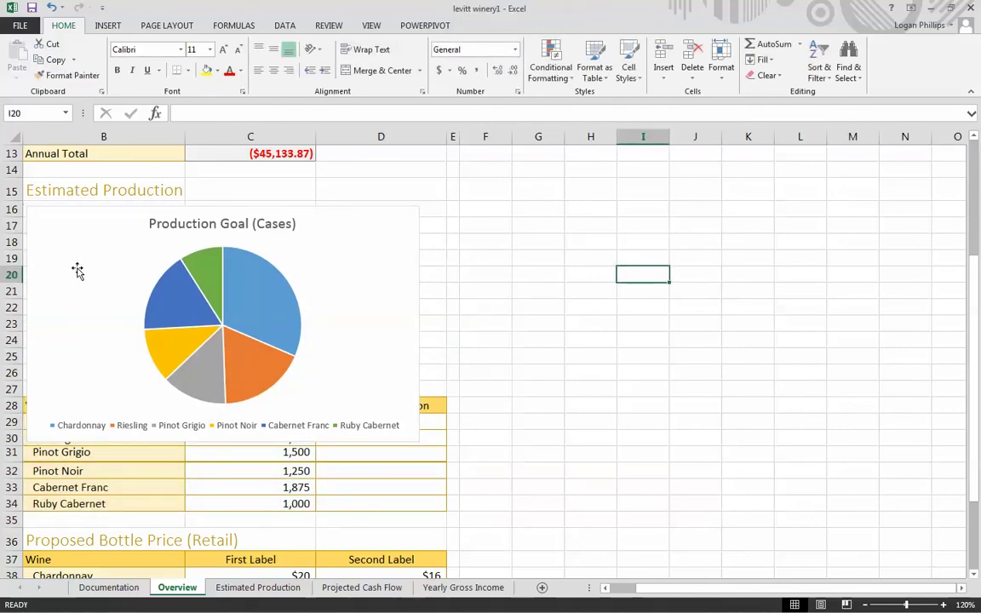
mouse_move(73, 243)
left_mouse_down()
mouse_move(323, 241)
mouse_move(549, 350)
mouse_move(453, 284)
mouse_move(382, 261)
mouse_move(134, 237)
mouse_move(81, 249)
mouse_move(69, 234)
mouse_move(73, 247)
mouse_move(91, 246)
mouse_move(74, 245)
mouse_move(70, 230)
mouse_move(223, 241)
mouse_move(236, 233)
mouse_move(96, 228)
mouse_move(77, 239)
left_mouse_up()
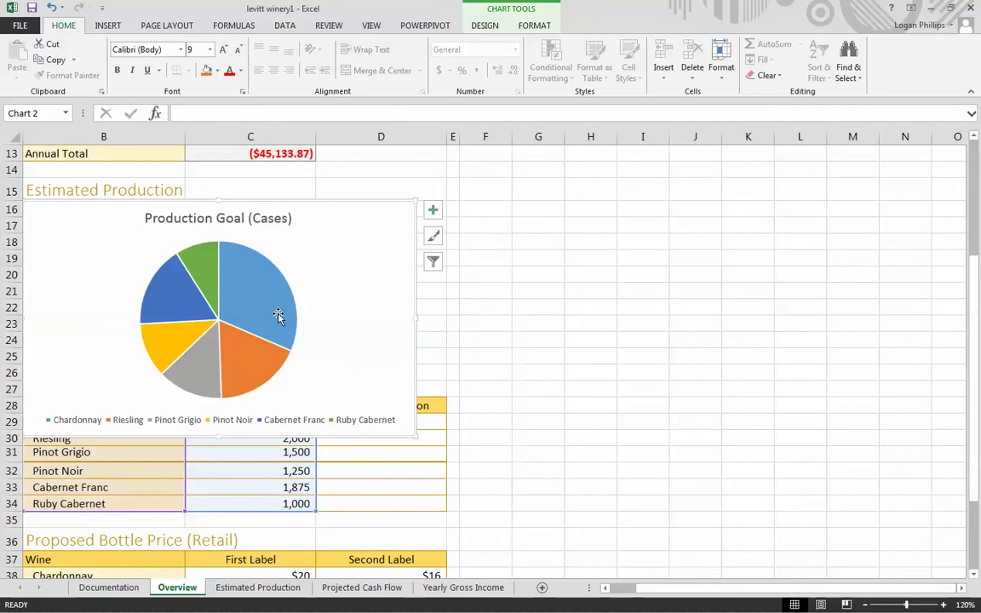
Resize the pie chart to span B16:D27, directly above the production goal table
mouse_move(278, 316)
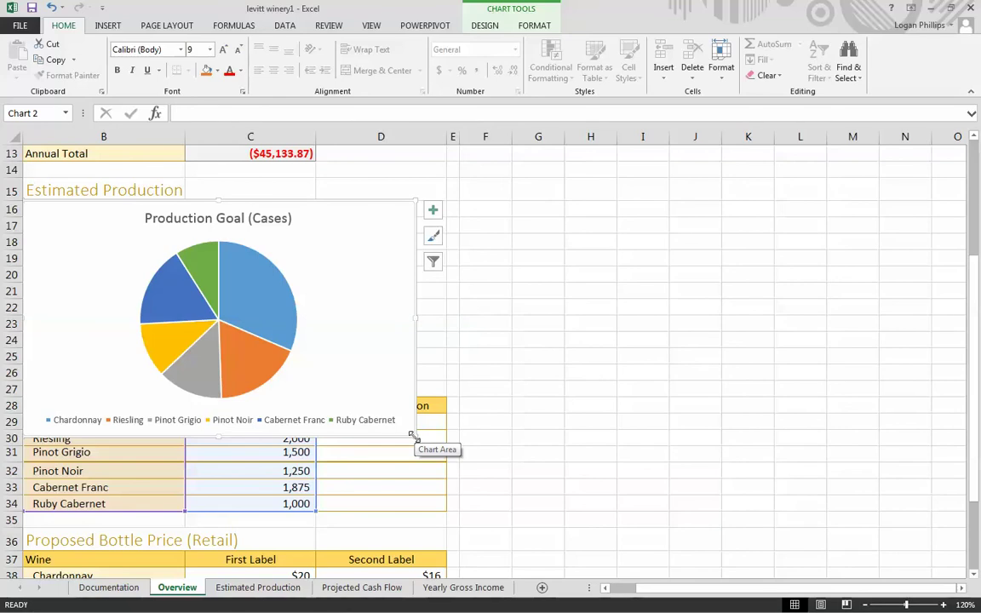
left_click_drag(412, 435, 448, 375)
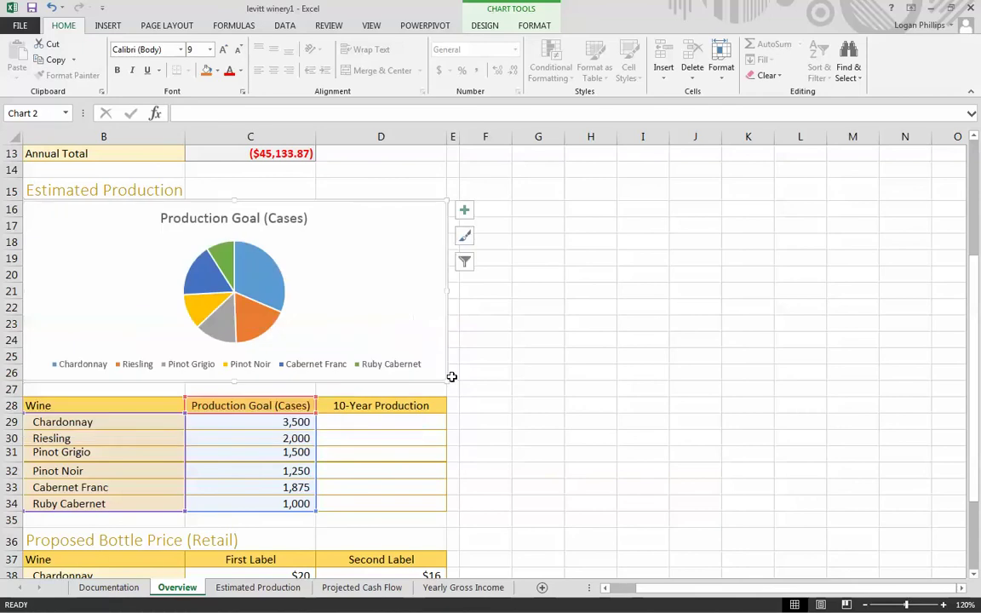
left_click(493, 409)
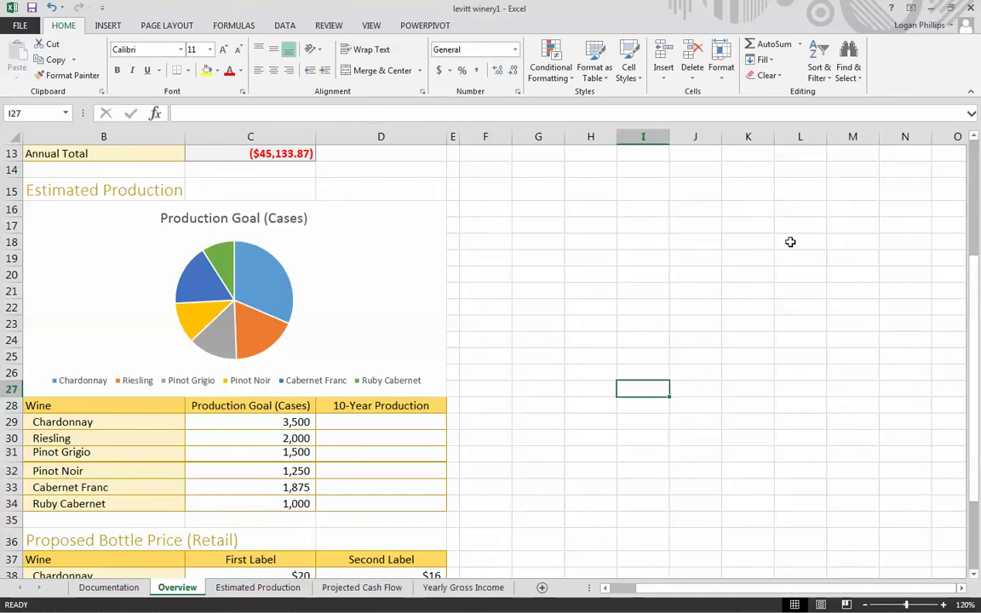
Remove the chart title from the pie chart and show data labels on its slices
left_click(400, 246)
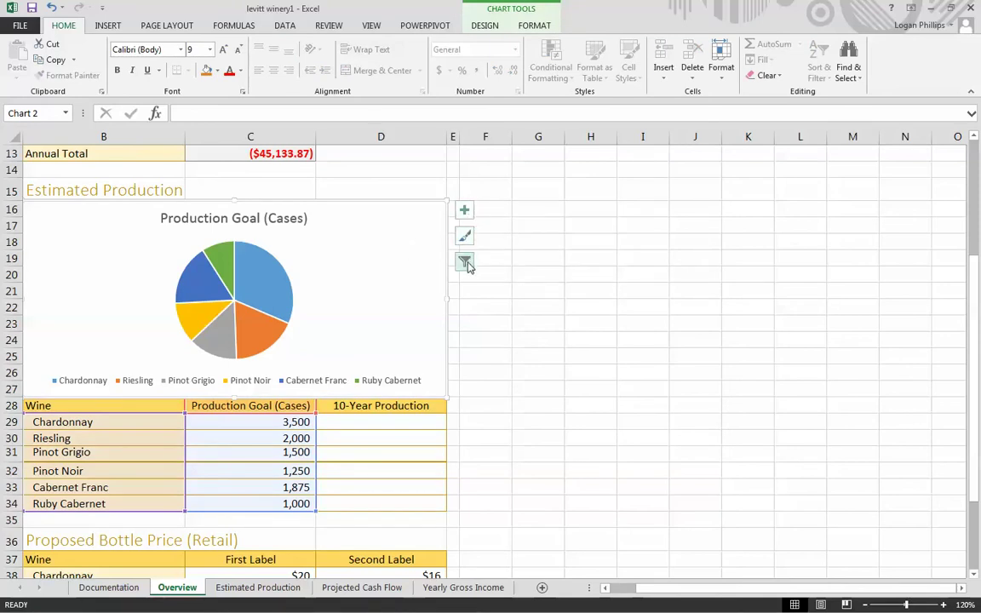
left_click(465, 211)
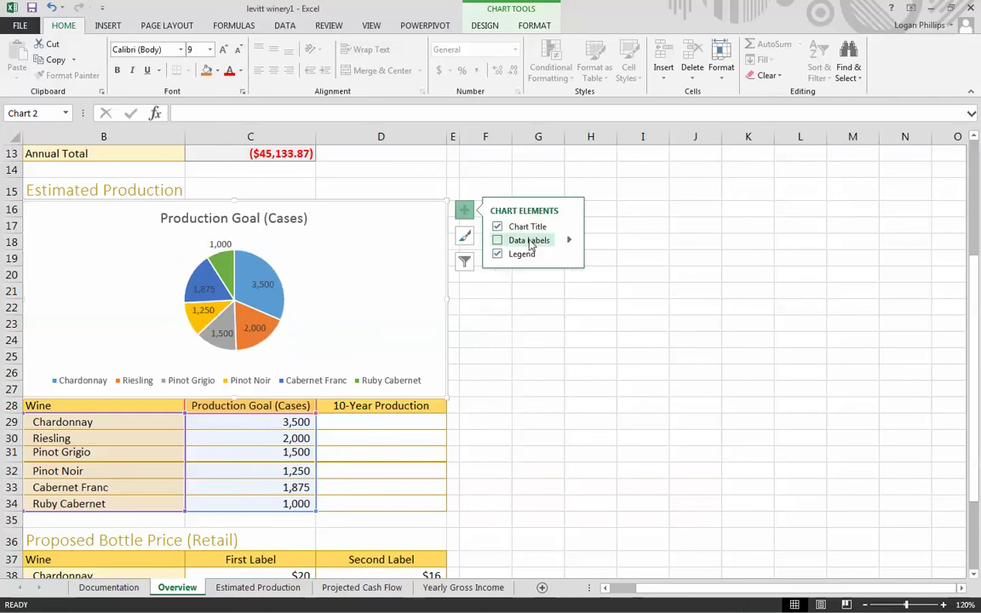
left_click(498, 227)
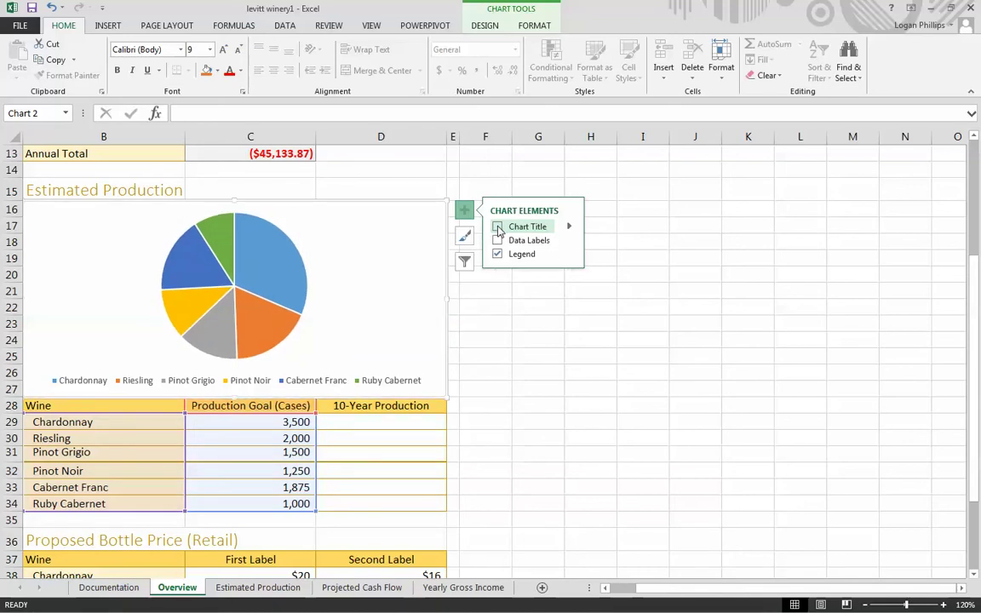
left_click(498, 241)
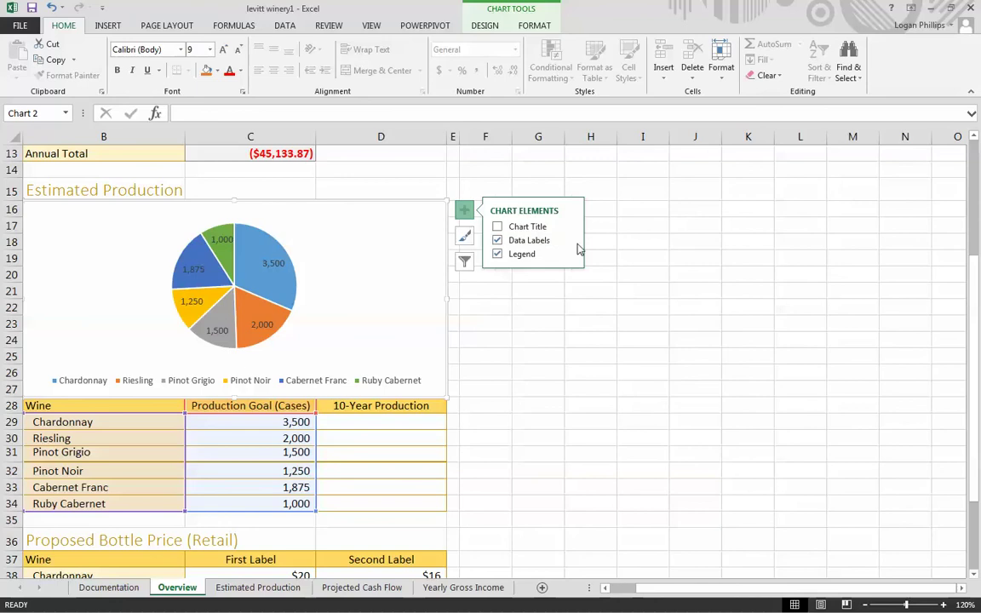
left_click(497, 241)
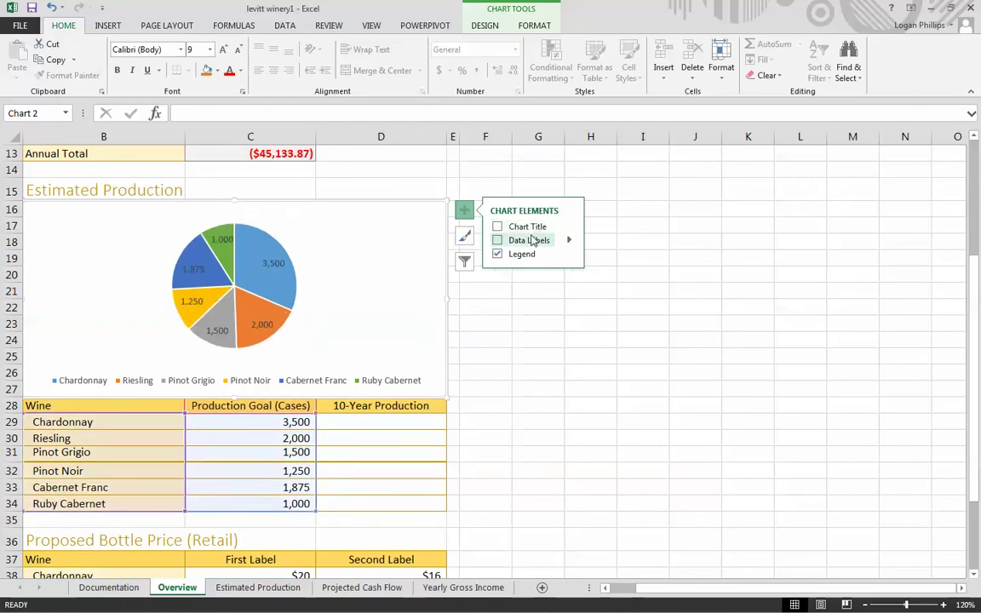
left_click(513, 229)
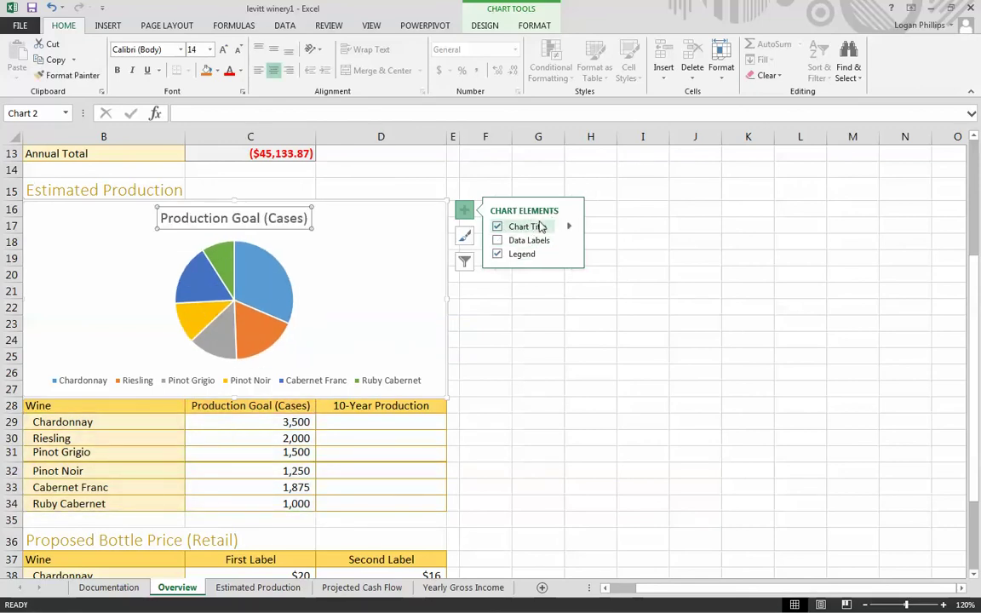
left_click(498, 227)
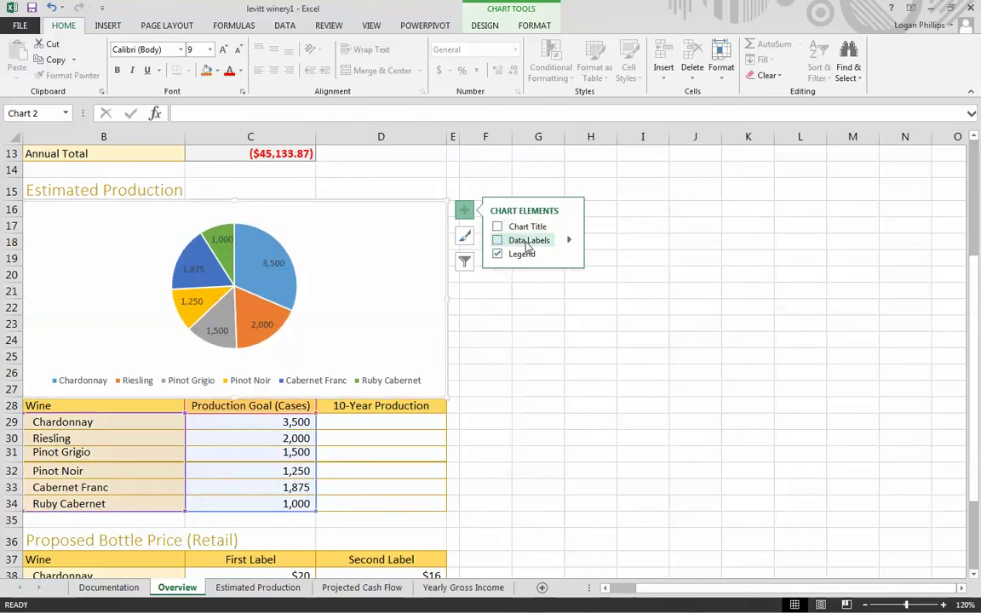
left_click(526, 243)
Preview the available styles for the pie chart and apply the last one in the style gallery
left_click(464, 236)
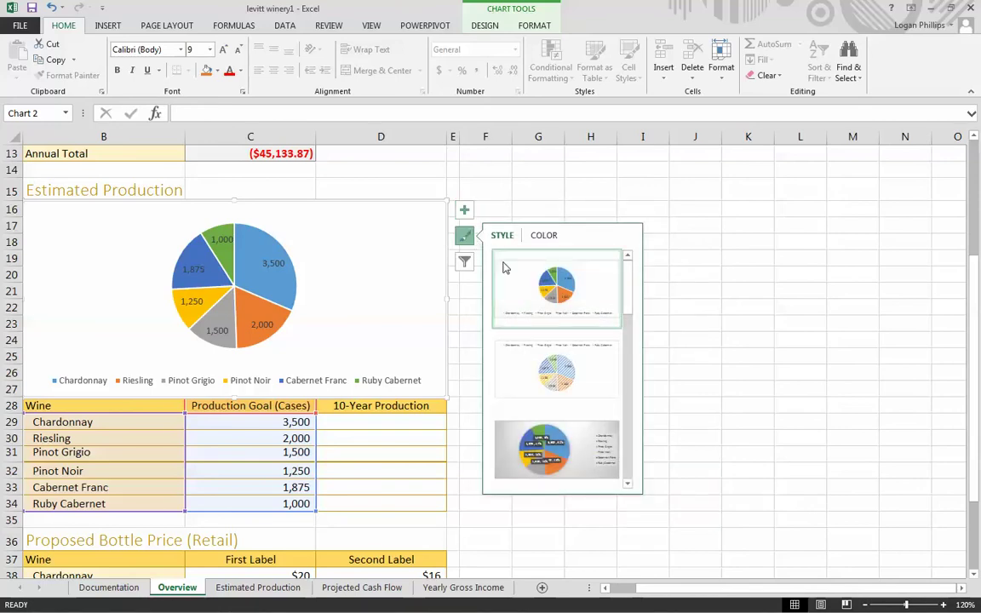
scroll(630, 315, "down", 2)
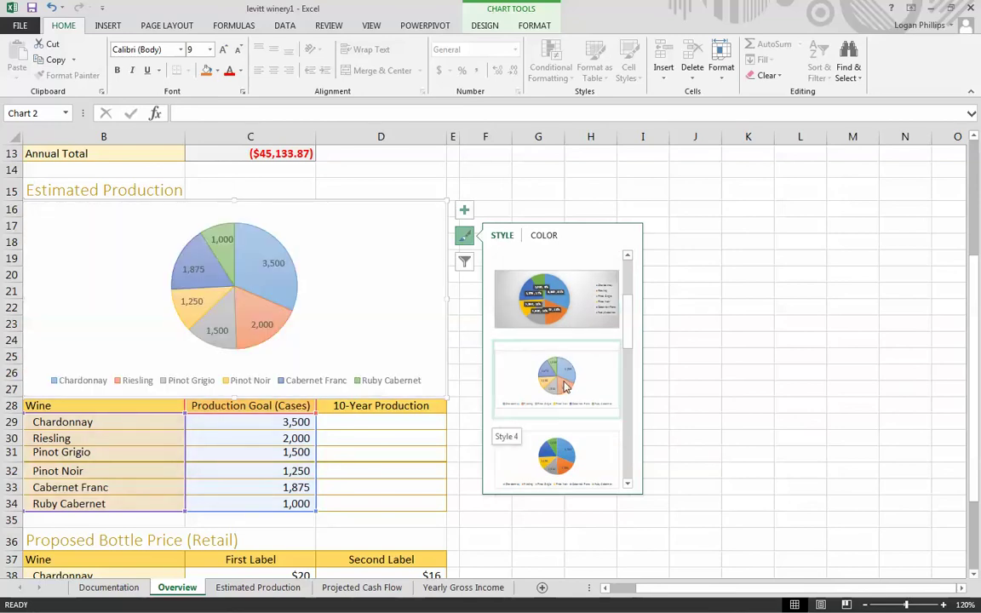
left_click_drag(628, 344, 630, 419)
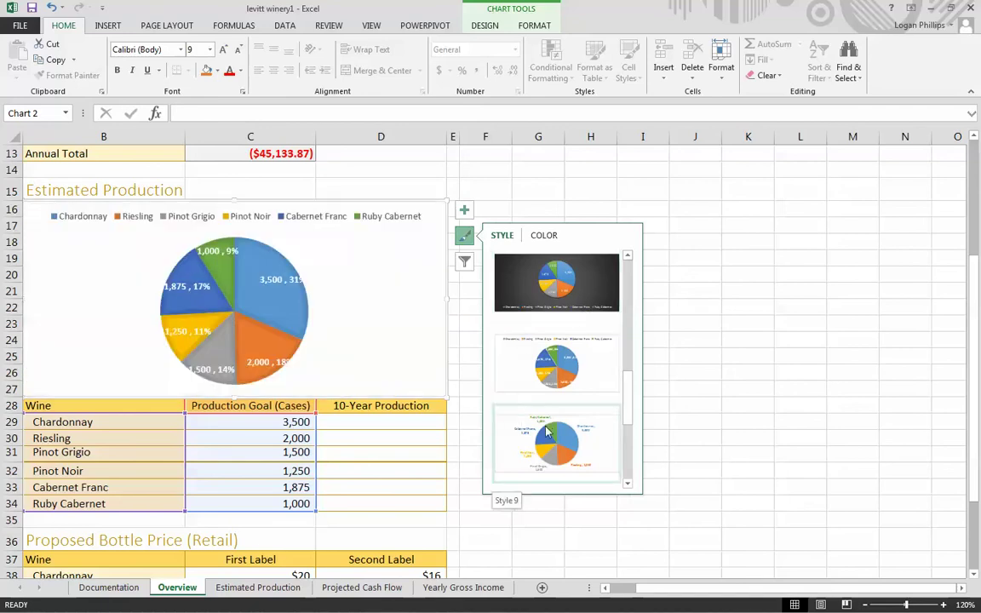
left_click_drag(632, 407, 631, 465)
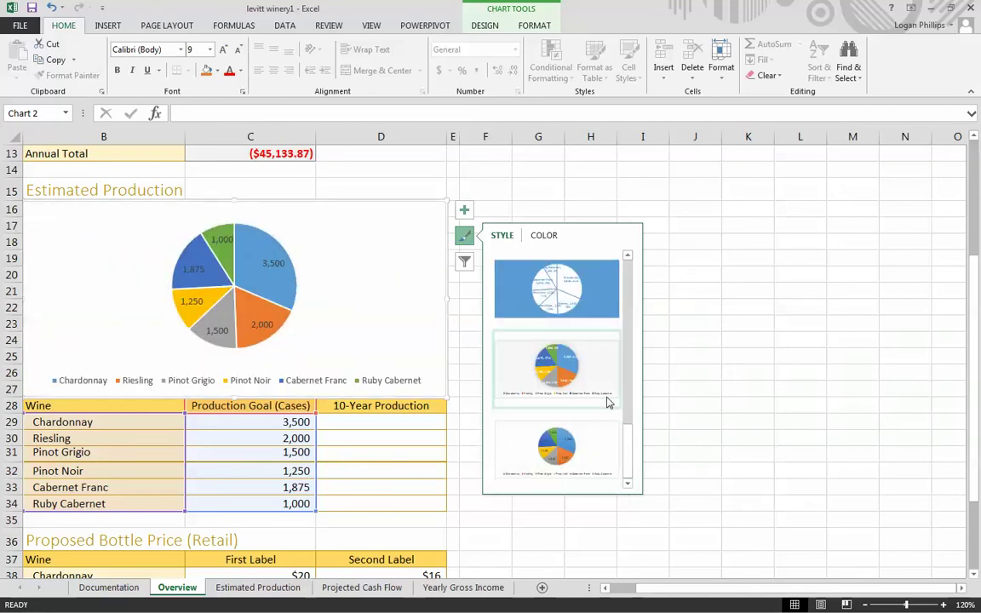
left_click(587, 432)
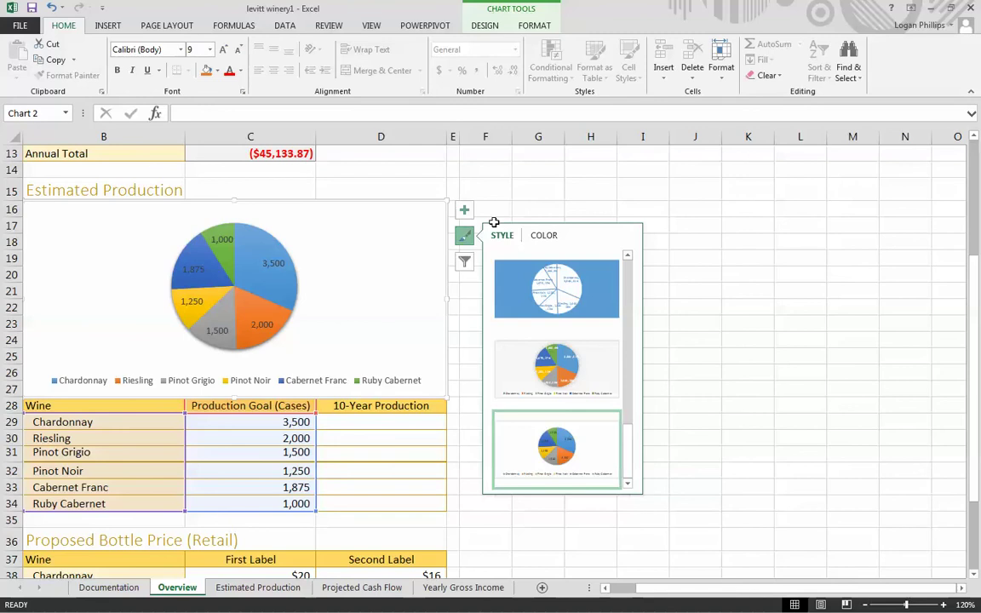
Try the pie chart's legend on the left side of the chart and settle on the right side
left_click(464, 209)
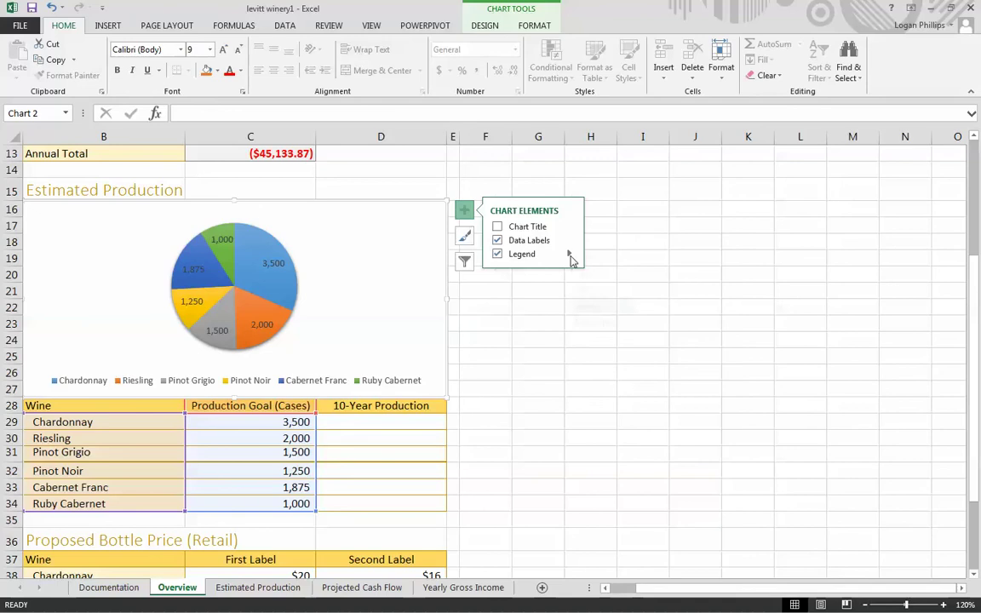
left_click(569, 255)
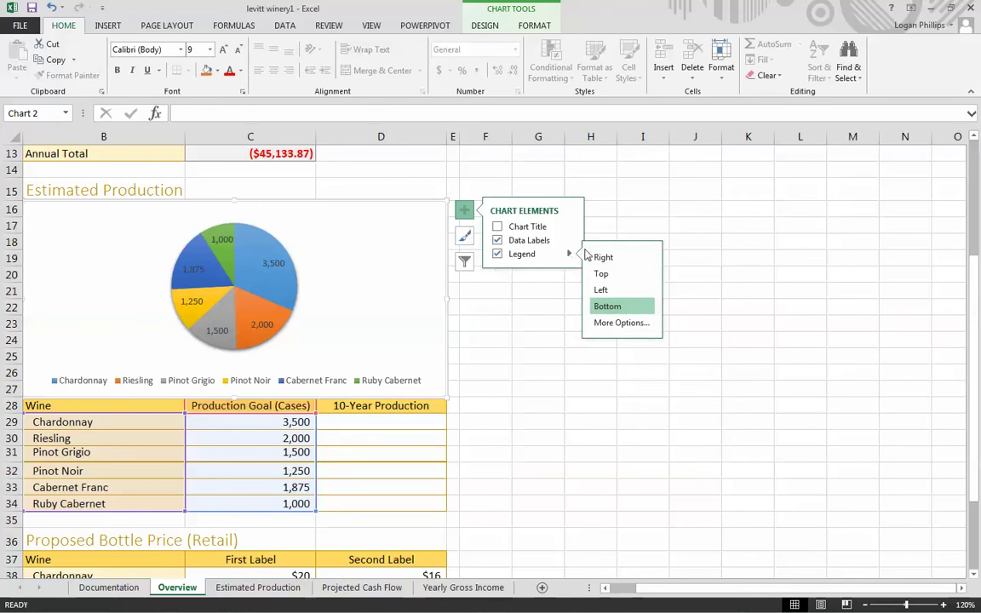
left_click(605, 289)
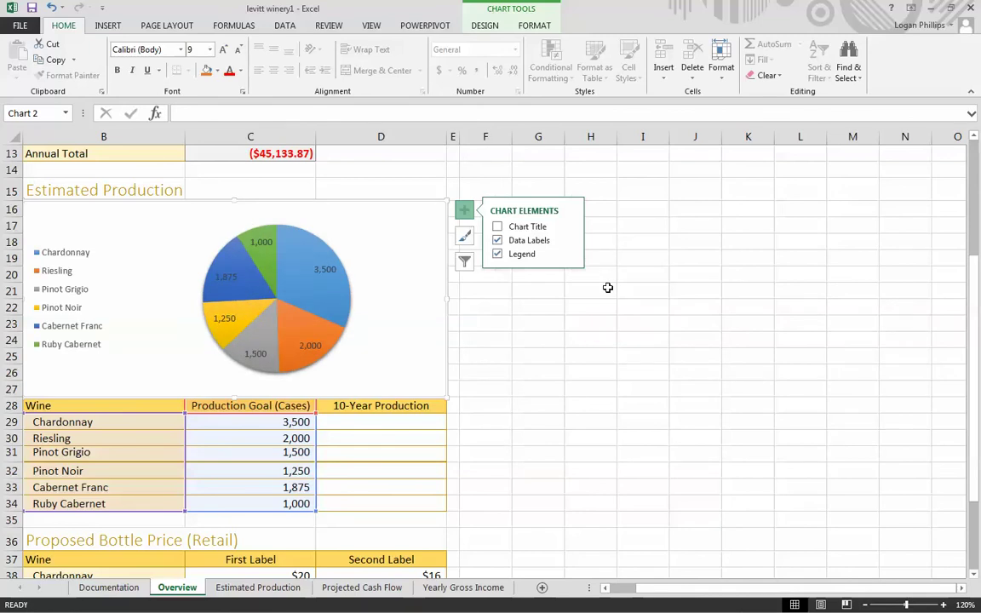
left_click(569, 254)
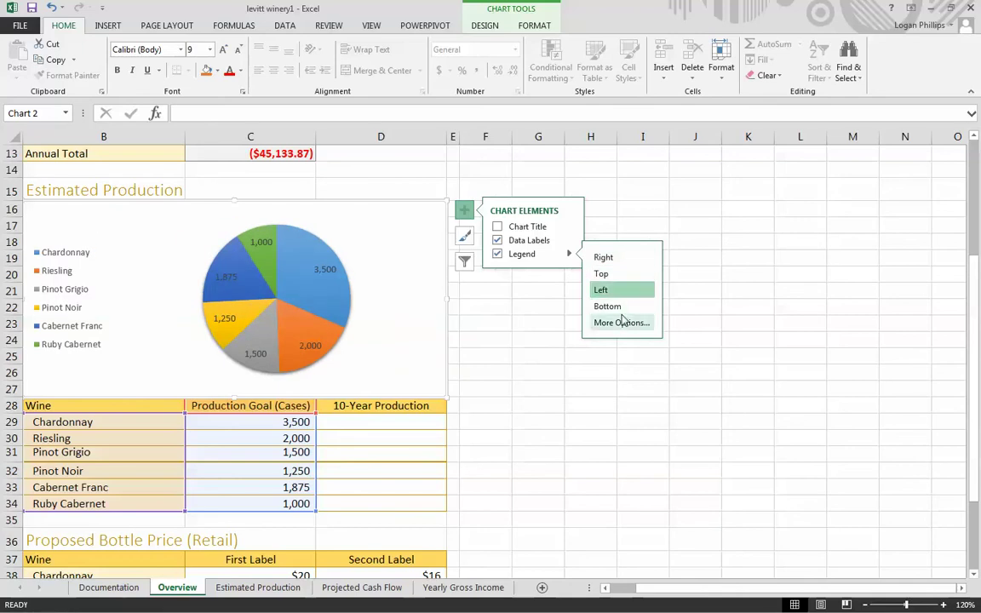
left_click(631, 258)
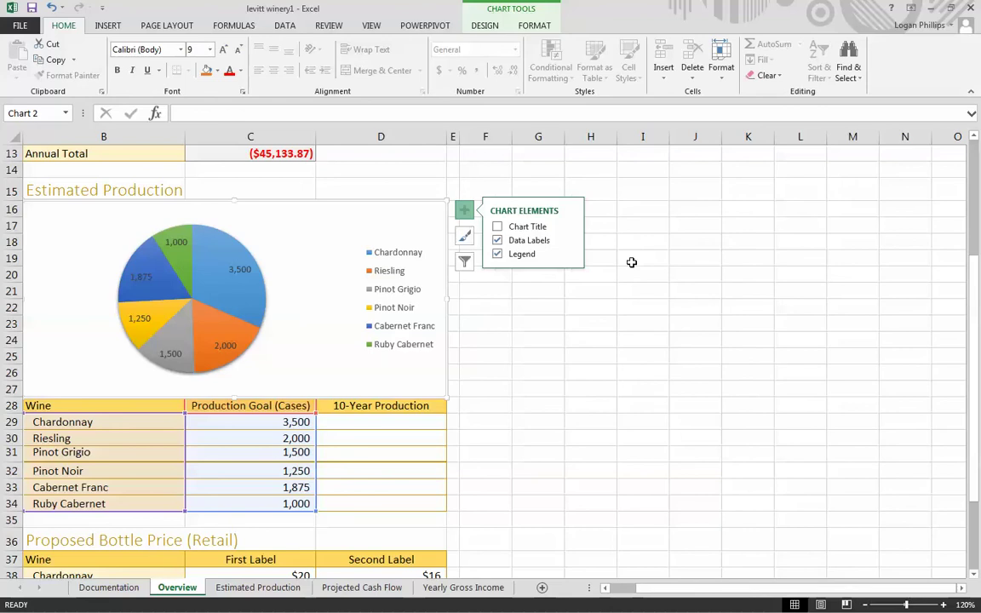
Look through the legend's position, effects, and fill and border formatting options
left_click(568, 253)
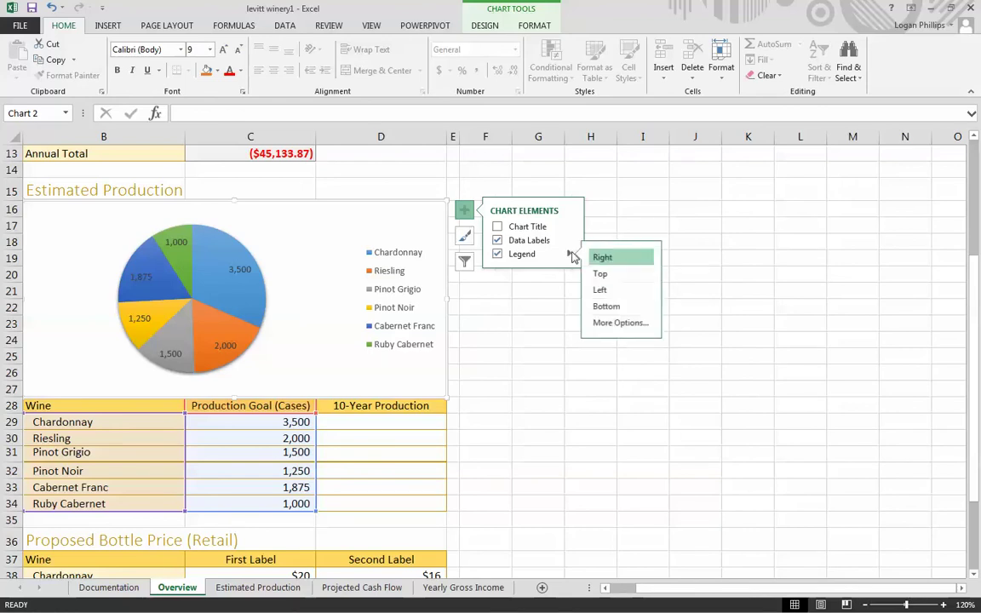
left_click(620, 322)
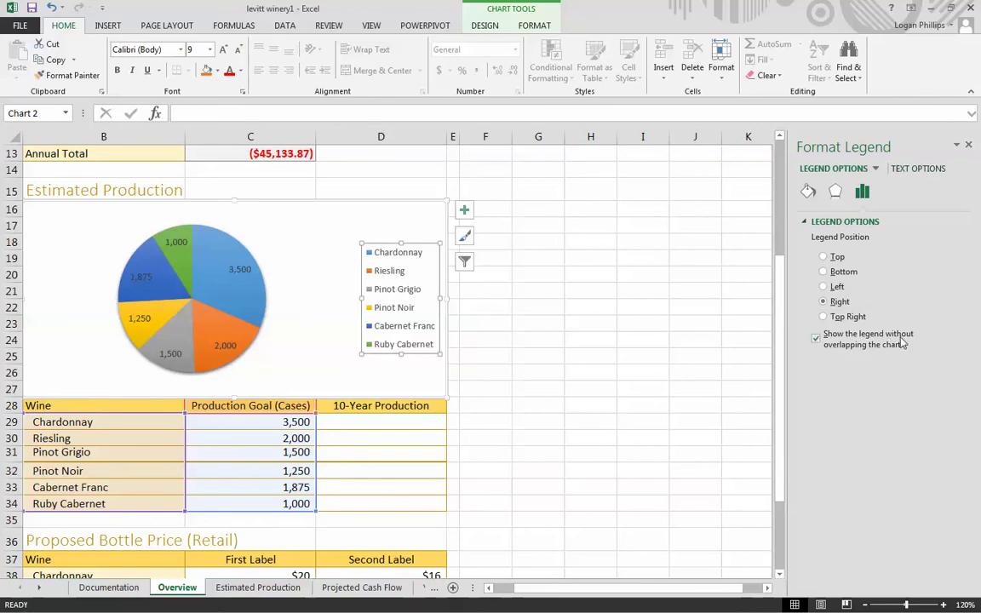
left_click(835, 194)
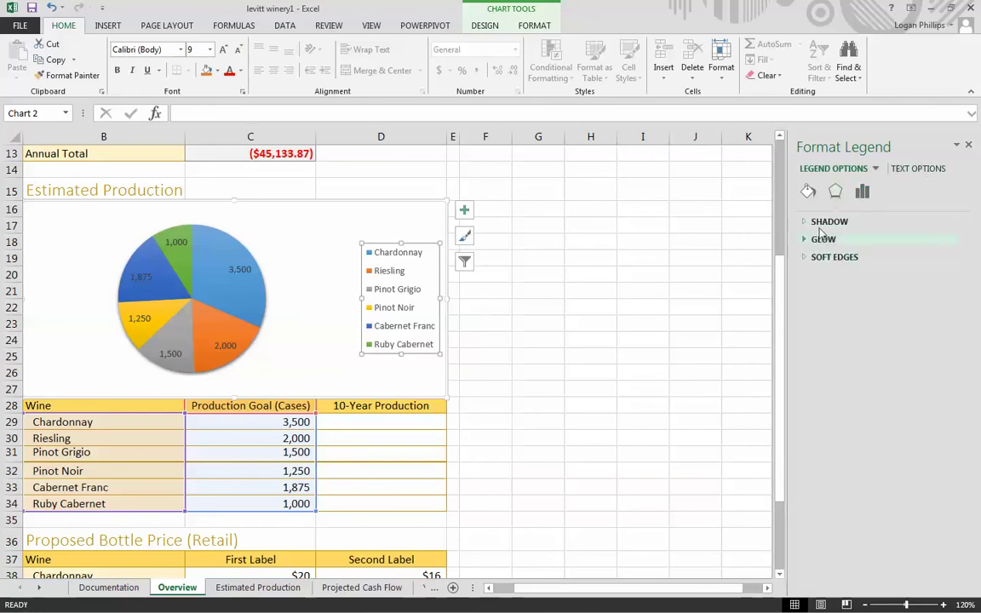
left_click(808, 192)
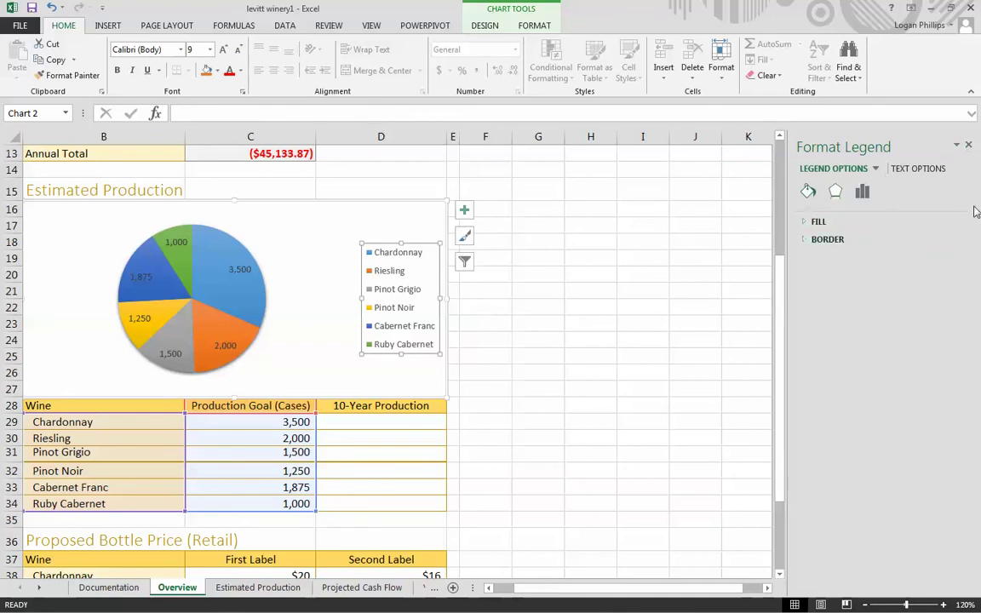
left_click(968, 146)
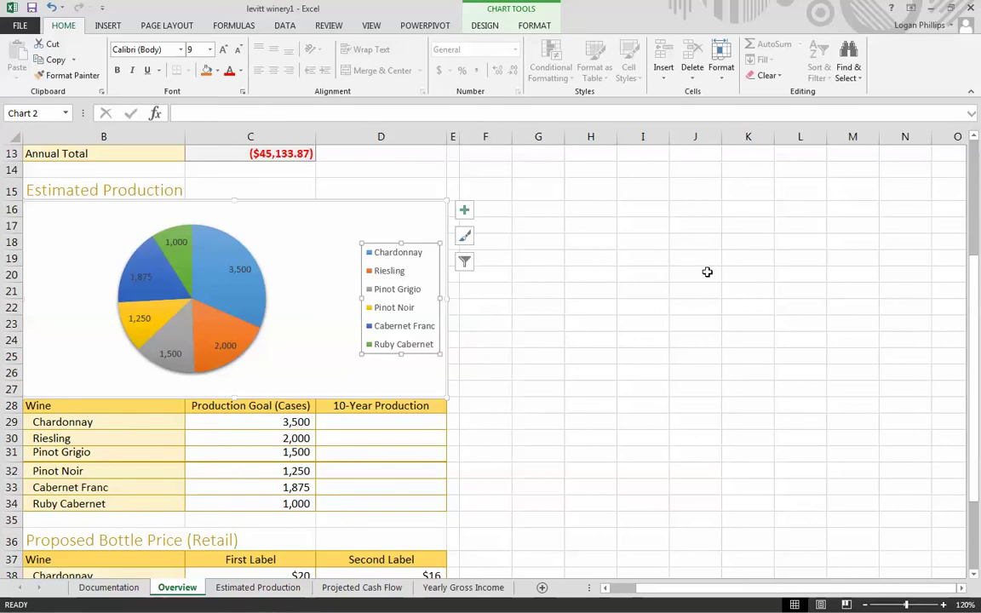
Apply a solid fill in a light gold theme color to the pie chart's legend
left_click(464, 210)
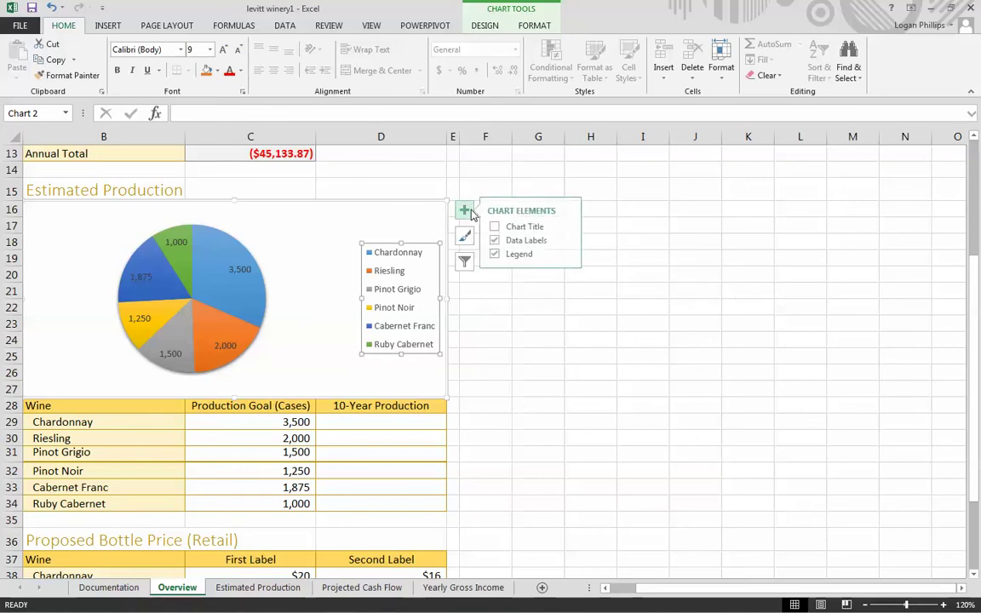
left_click(571, 258)
left_click(617, 322)
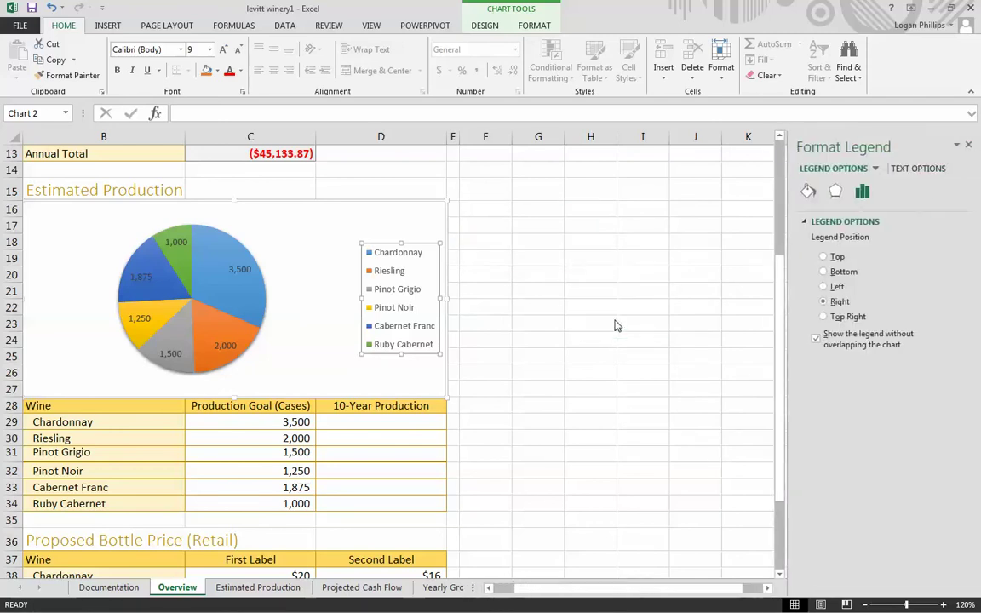
left_click(614, 320)
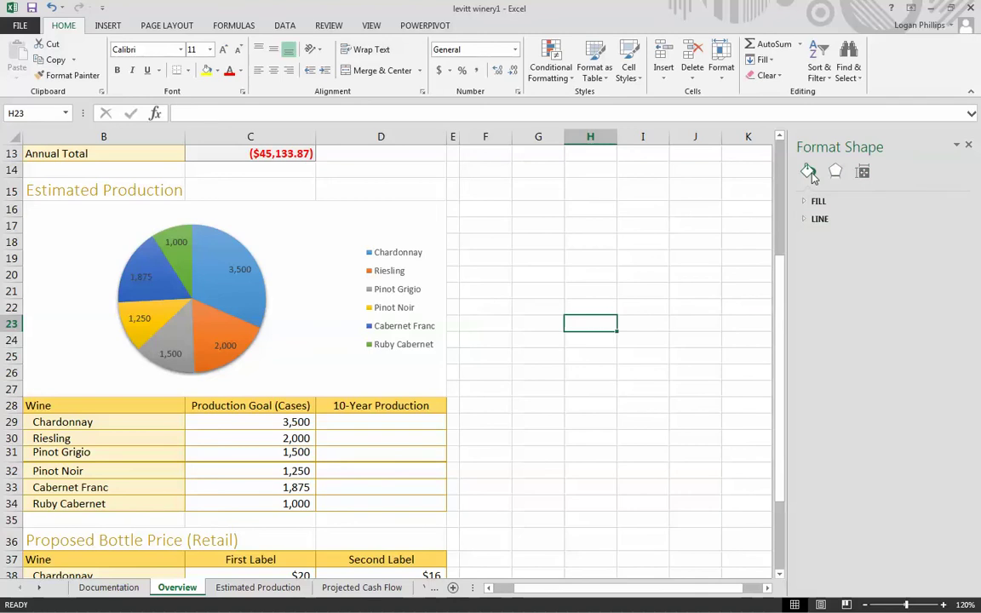
left_click(817, 201)
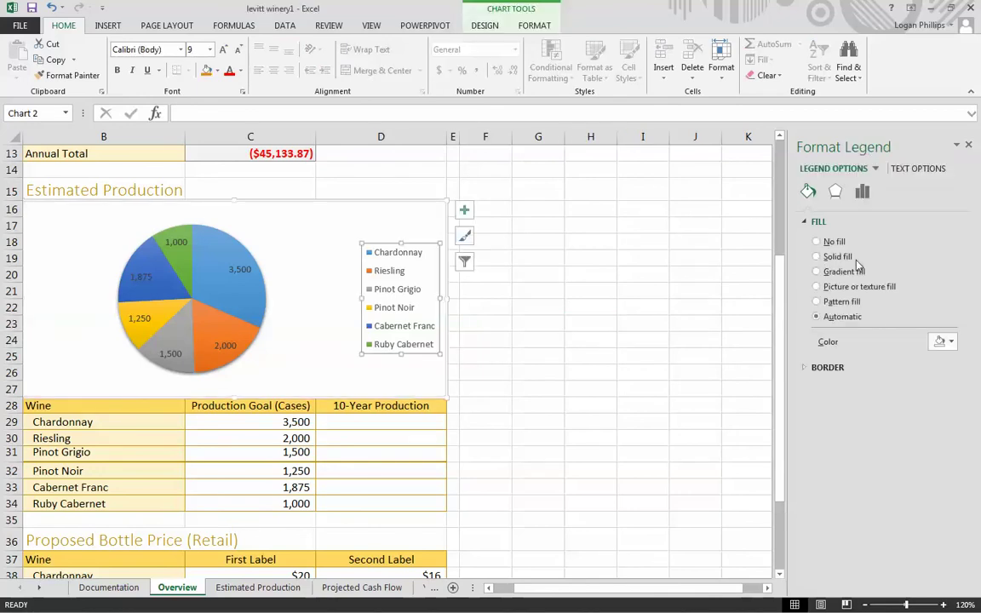
left_click(837, 256)
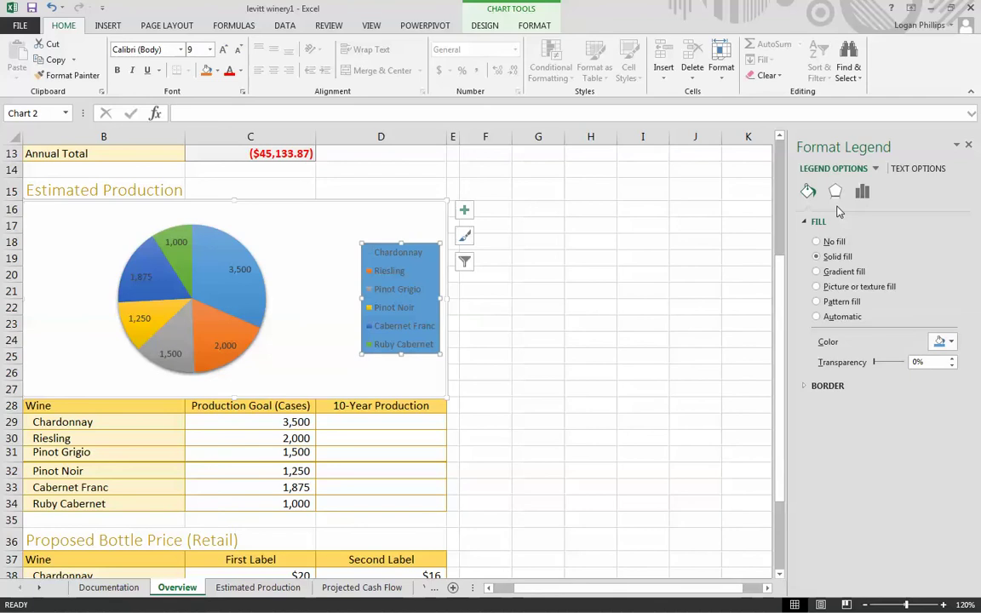
left_click(949, 342)
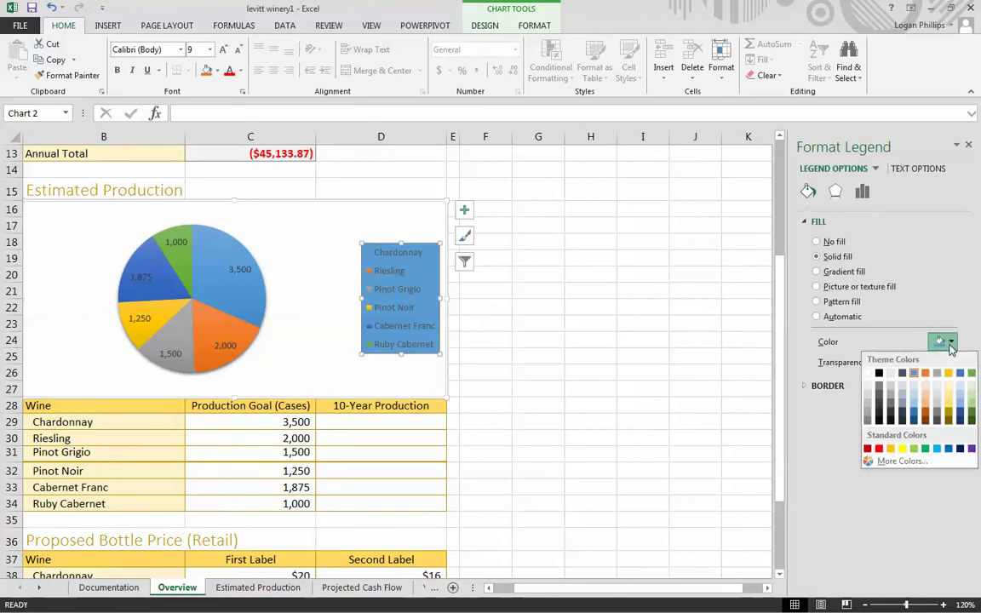
left_click(950, 401)
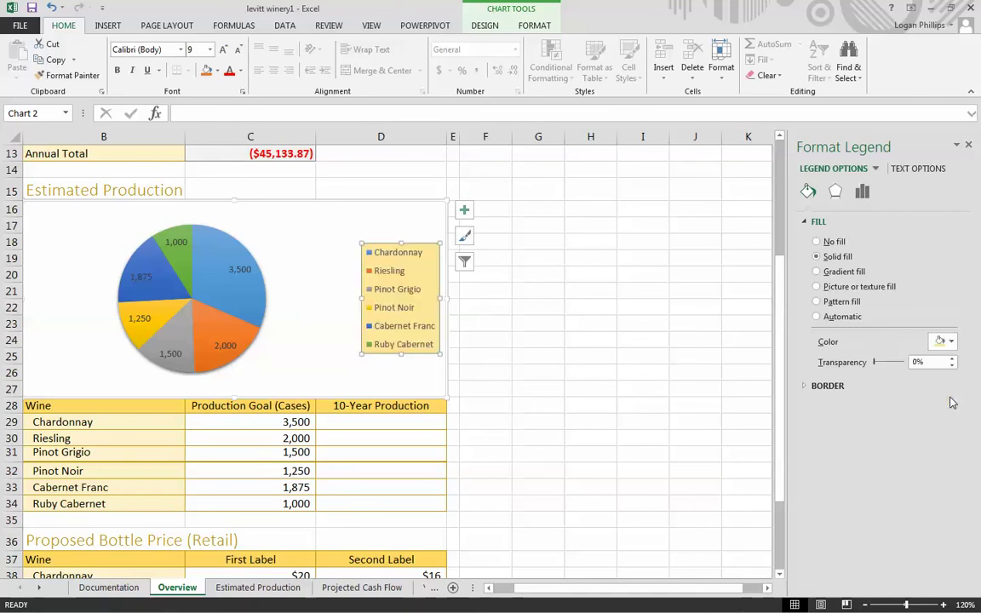
Give the legend a solid line border in Gray-50%, Accent 3, Lighter 80%
left_click(885, 386)
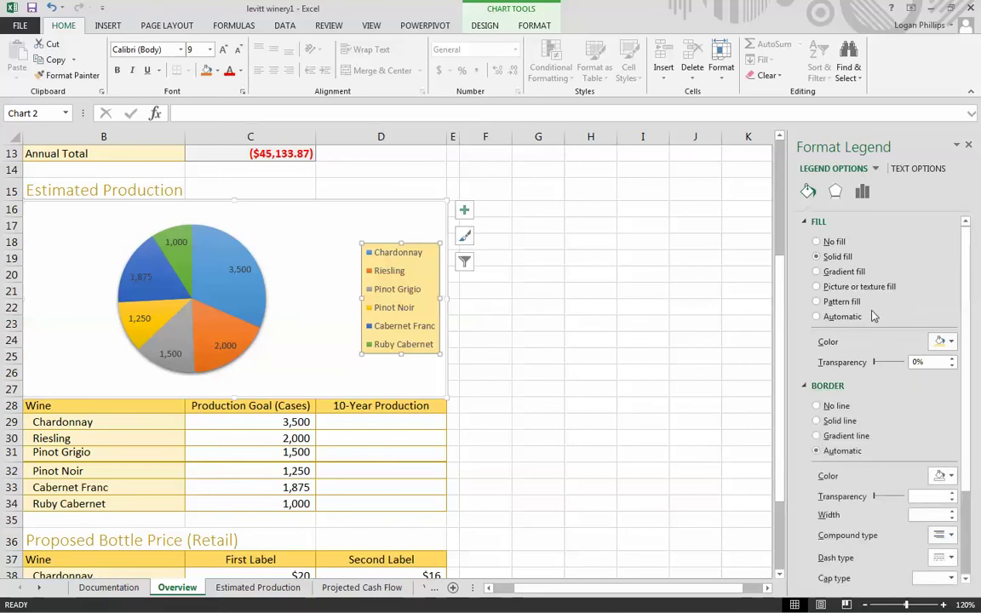
scroll(871, 313, "down", 1)
scroll(871, 313, "up", 1)
scroll(893, 436, "down", 1)
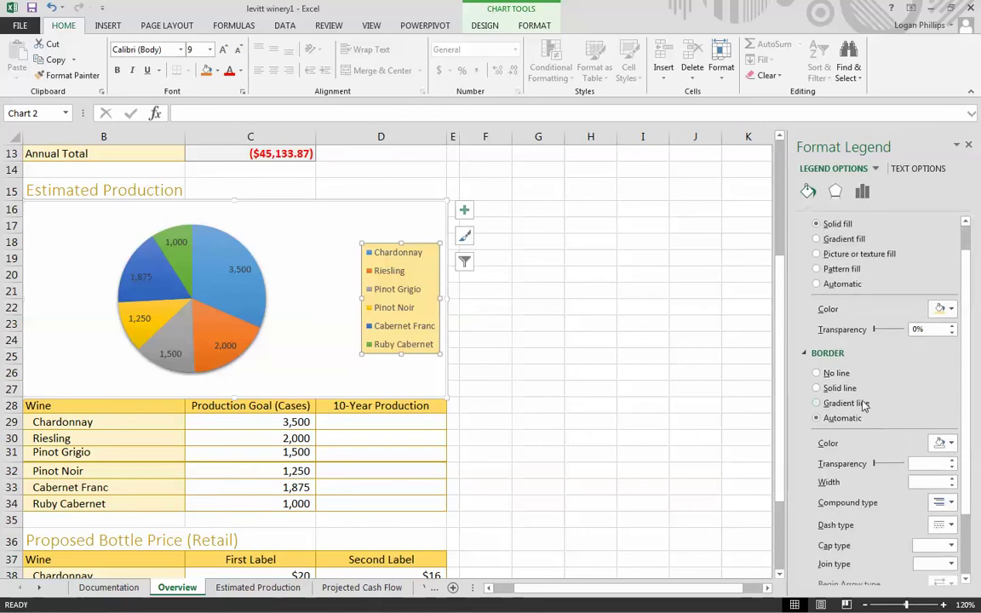
left_click(836, 387)
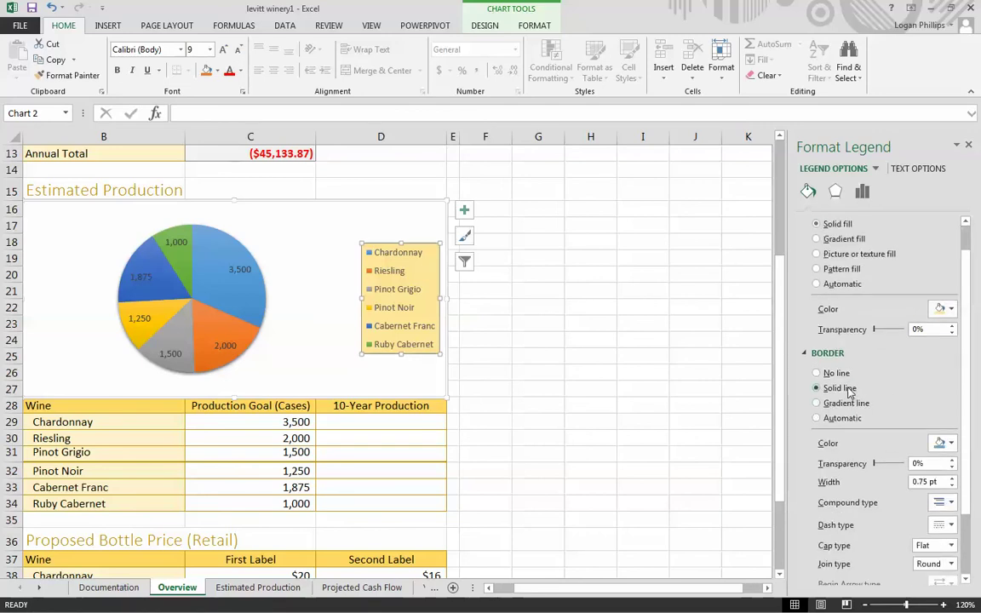
left_click(947, 443)
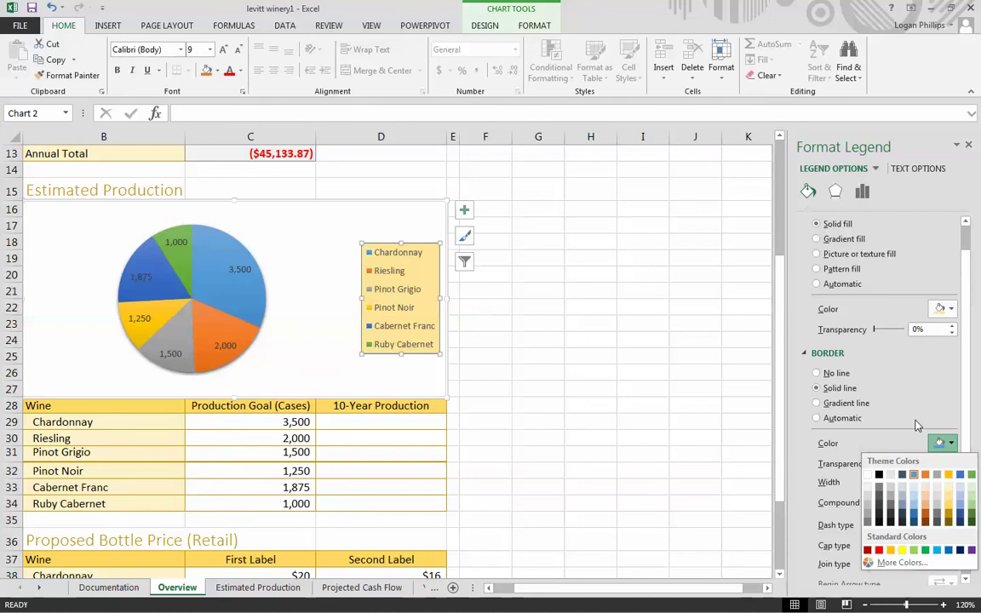
scroll(916, 425, "down", 2)
left_click(943, 362)
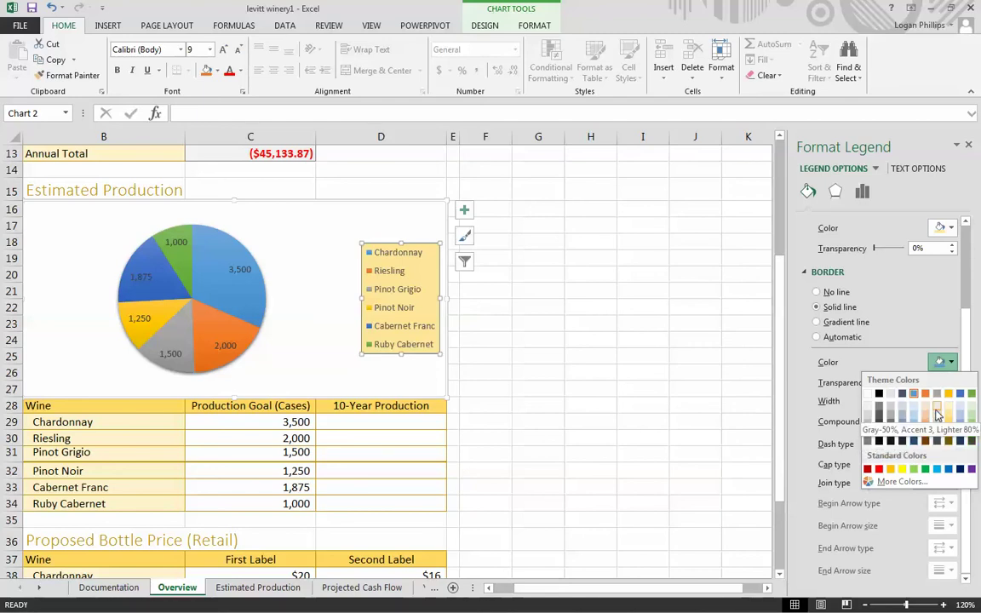
left_click(937, 411)
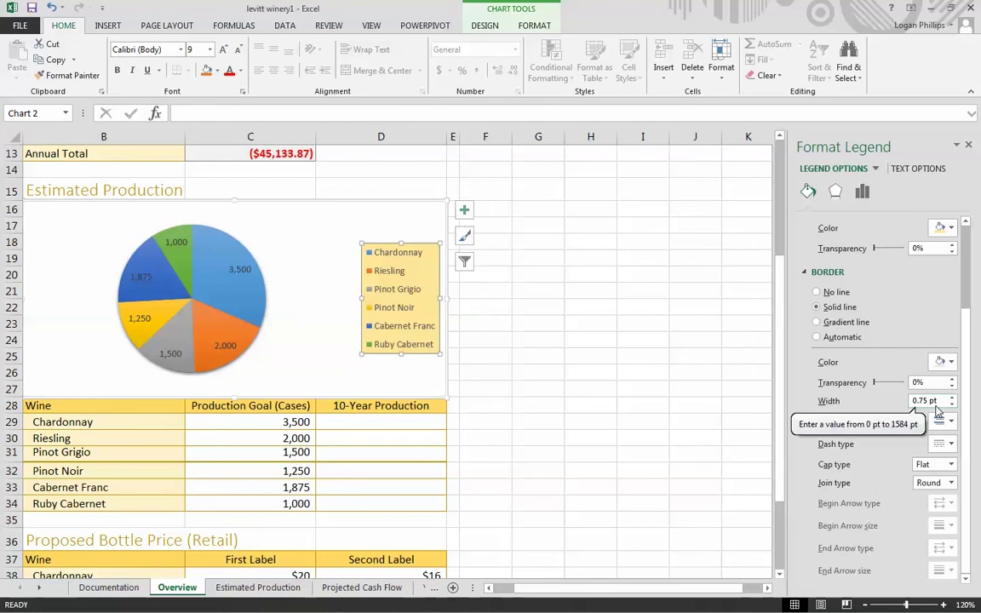
Apply the first outer shadow preset to the legend and close its formatting options
left_click(836, 192)
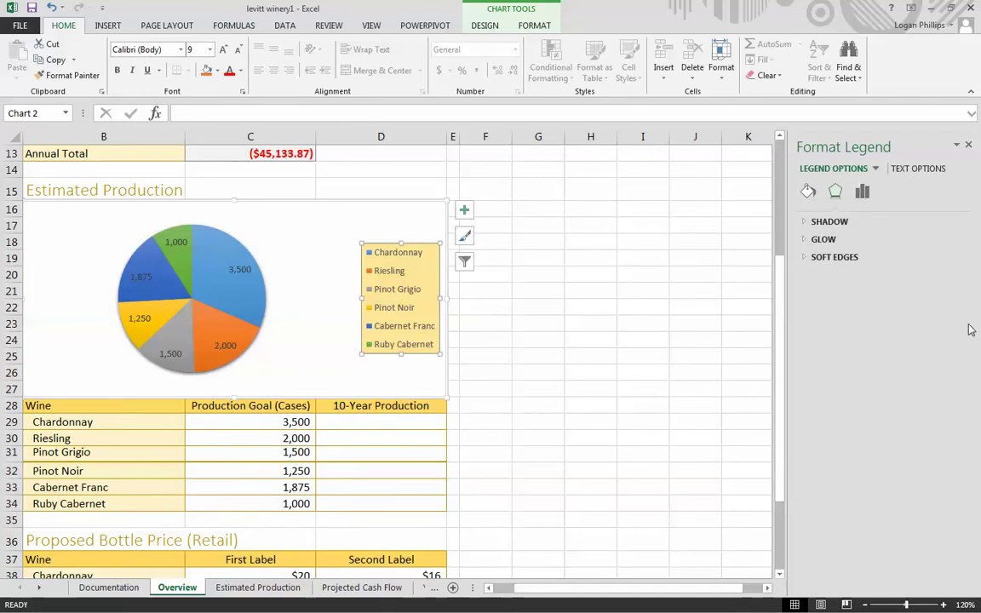
left_click(848, 224)
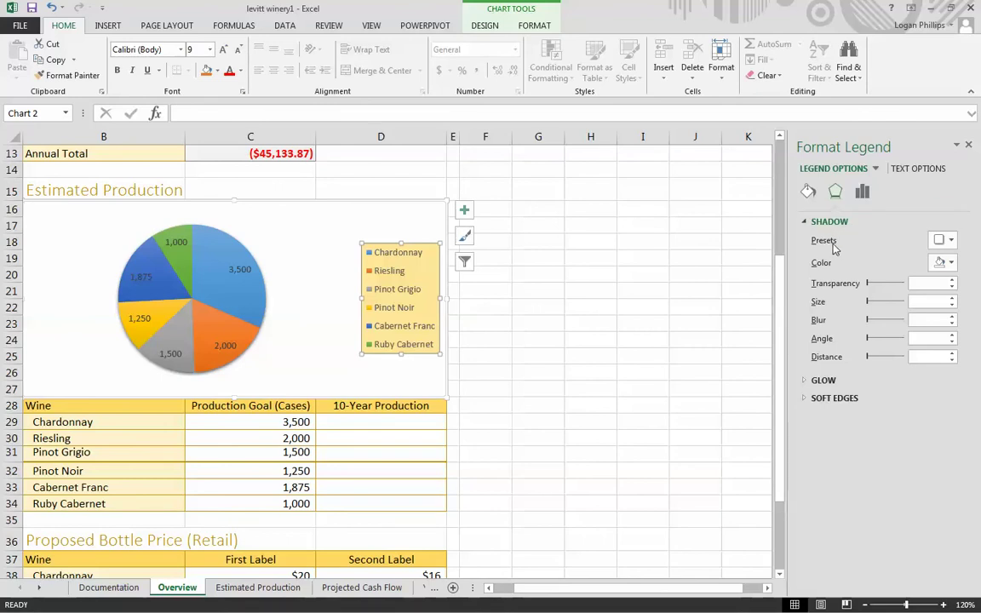
left_click(945, 239)
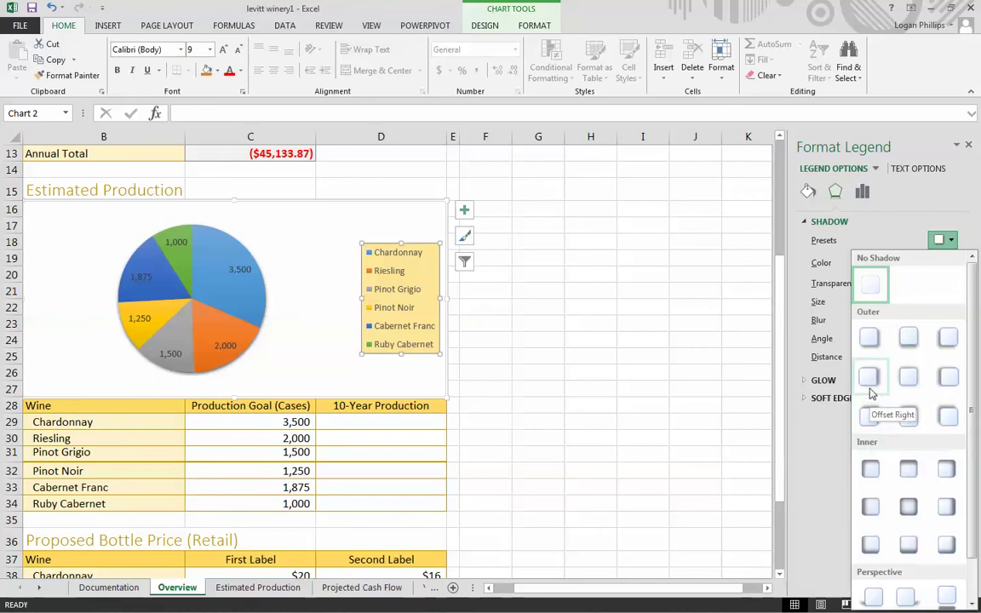
left_click(869, 338)
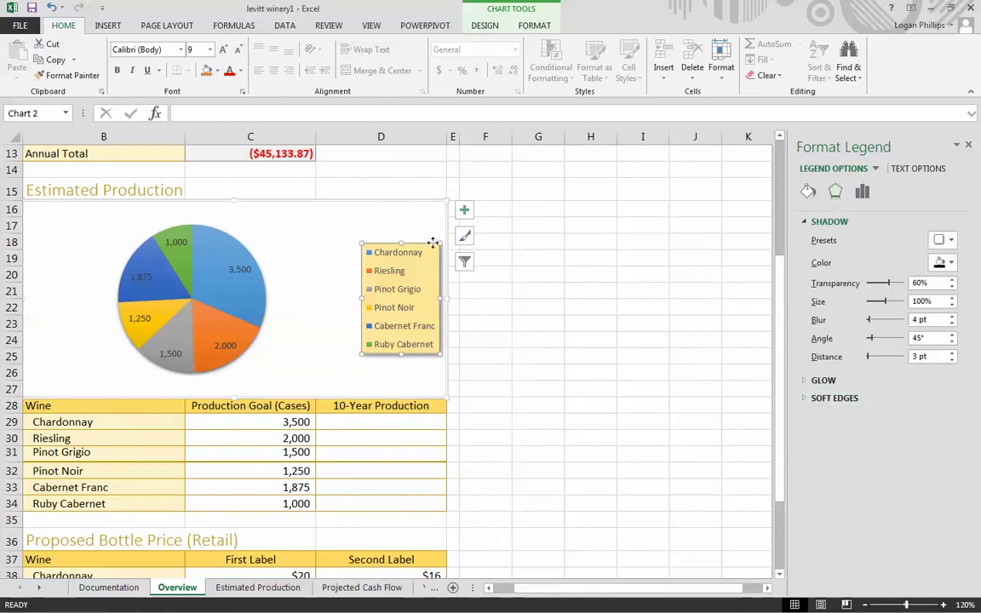
left_click(665, 415)
left_click(544, 324)
left_click(557, 302)
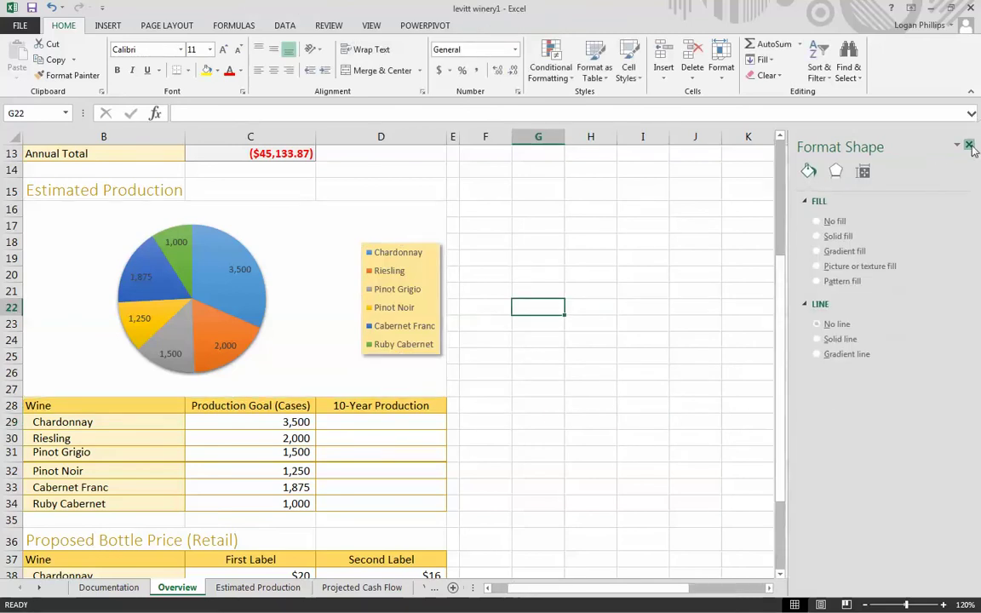
left_click(967, 145)
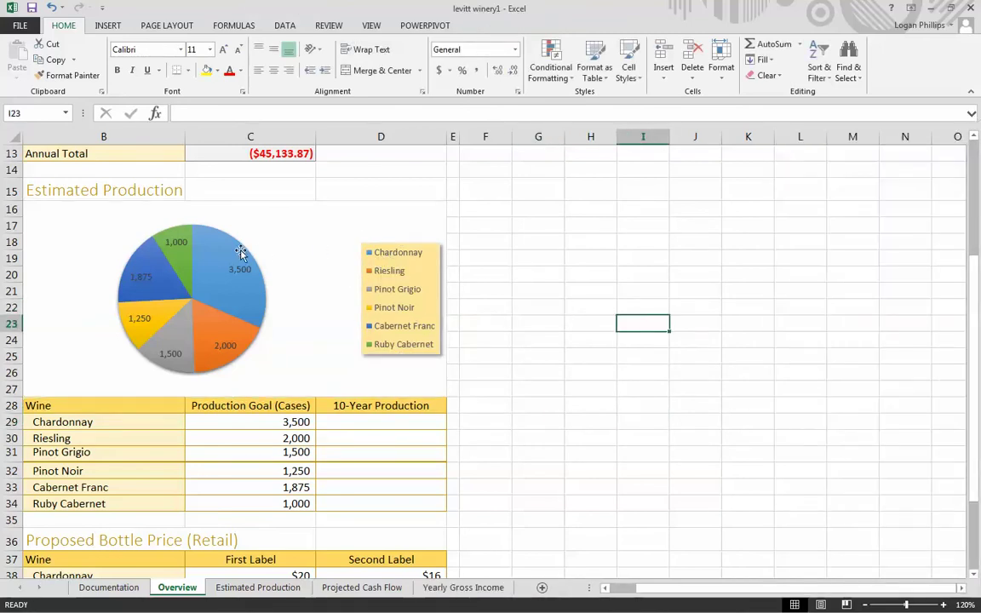
mouse_move(247, 258)
scroll(250, 339, "up", 2)
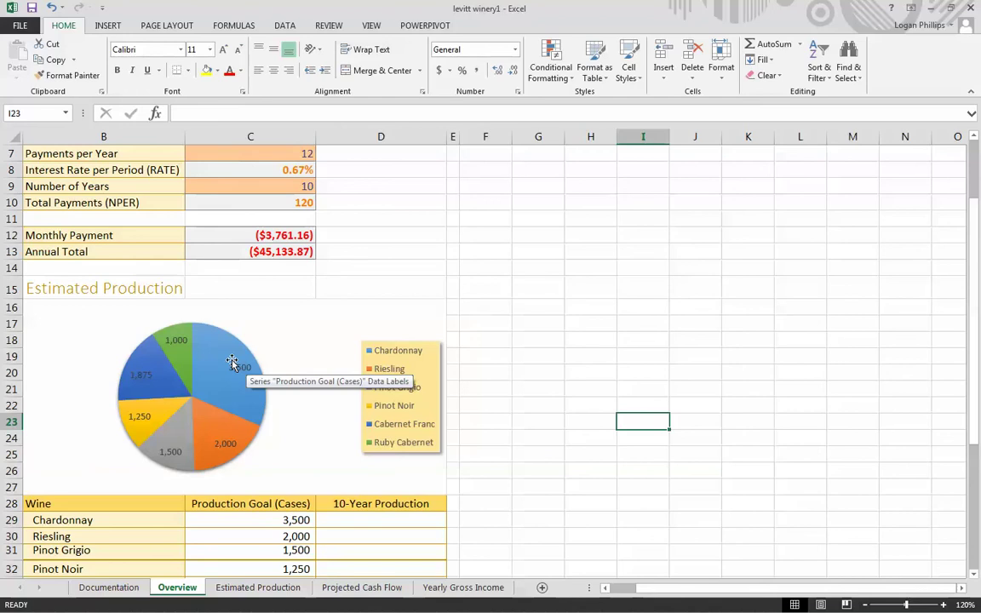
mouse_move(216, 362)
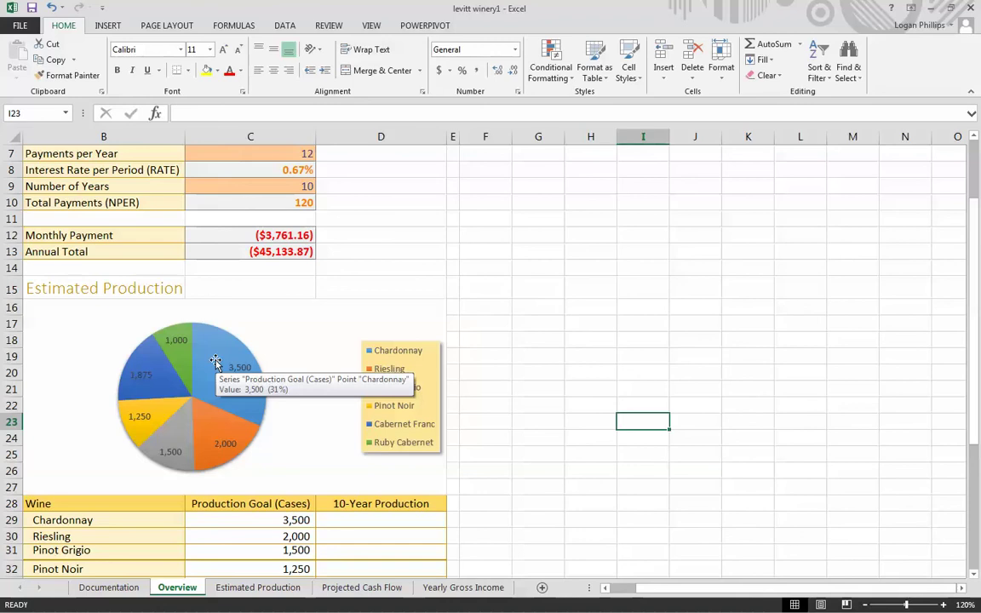
left_click(215, 362)
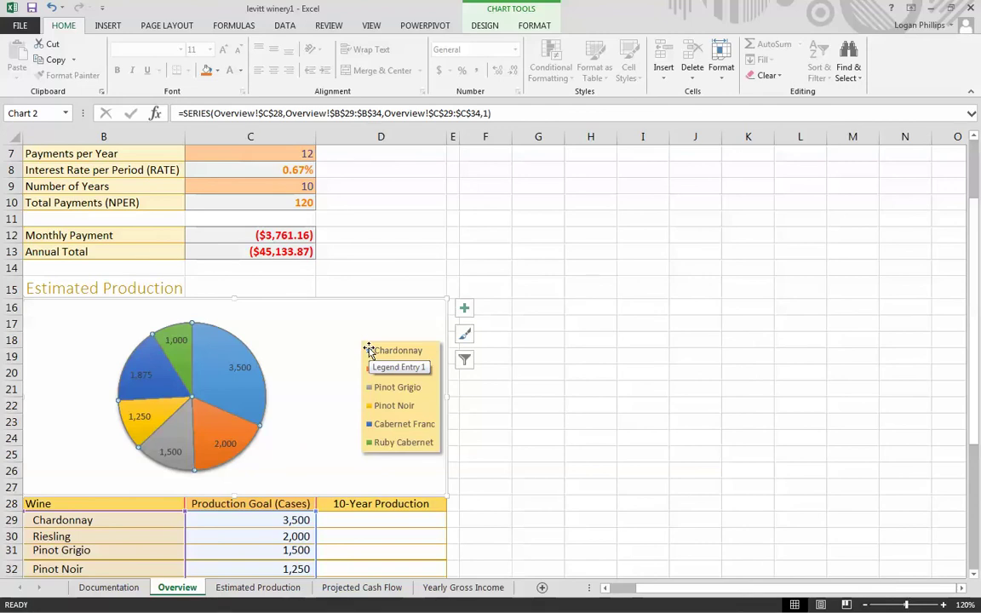
left_click(464, 321)
left_click(359, 320)
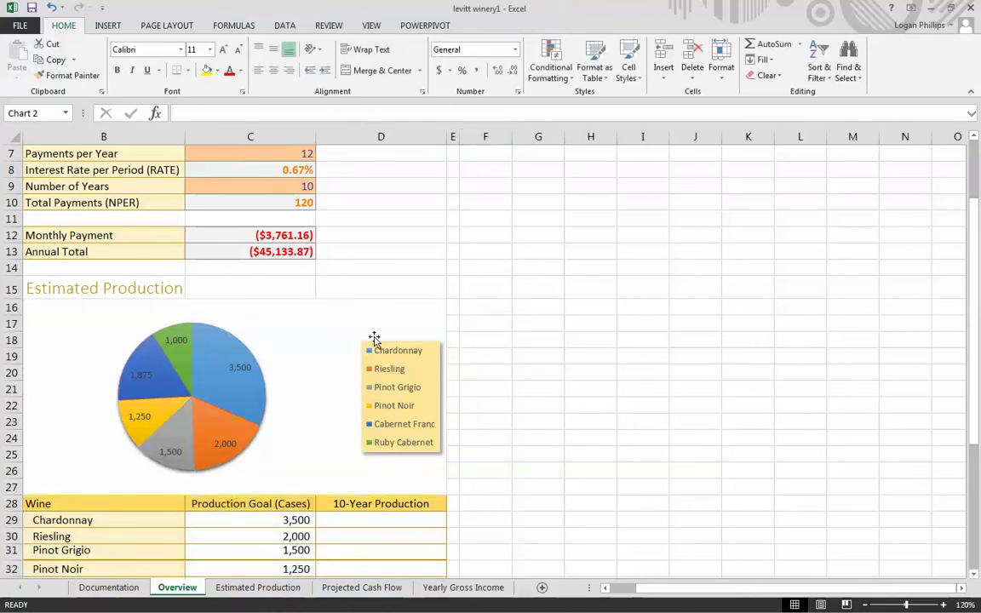
Show percentages instead of values in the pie chart's data labels and position the labels at Outside End
left_click(464, 312)
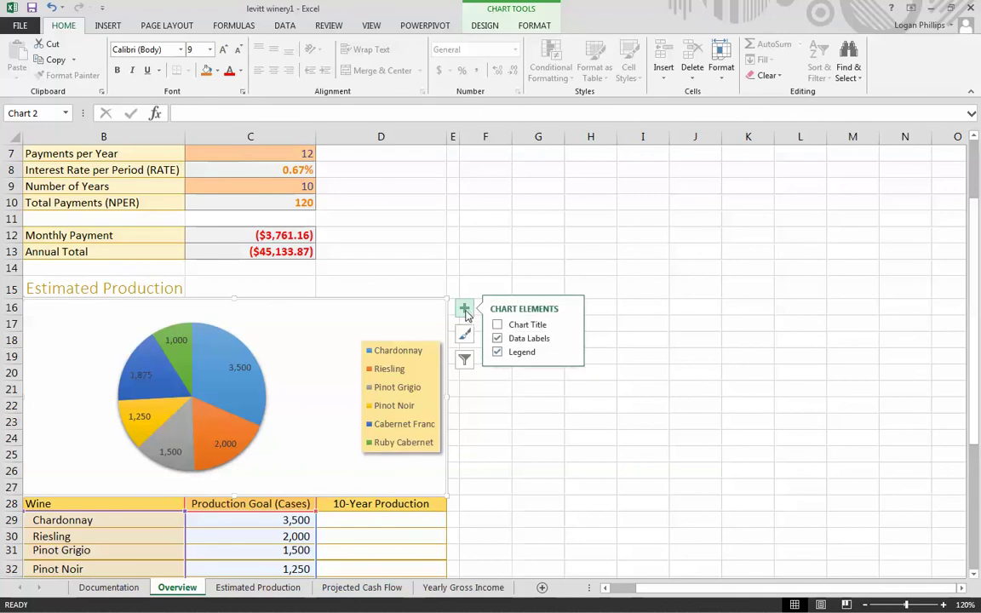
left_click(567, 351)
left_click(619, 420)
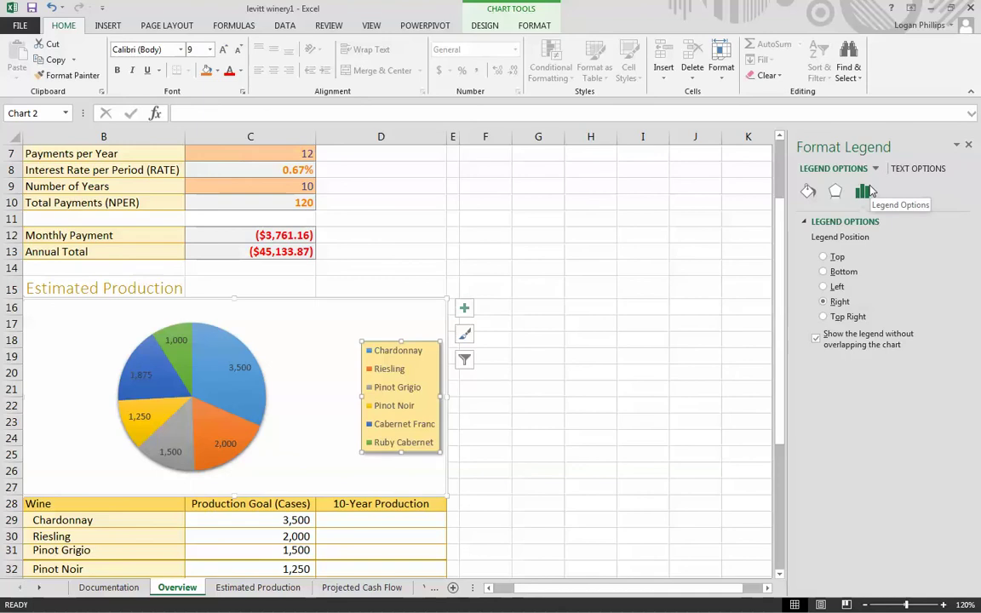
key("Up")
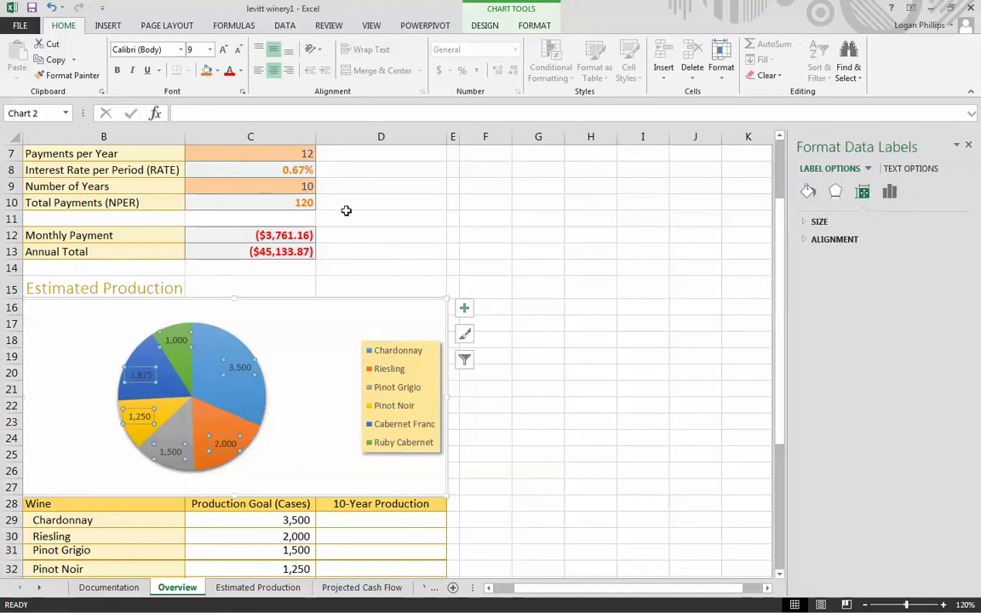
left_click(239, 365)
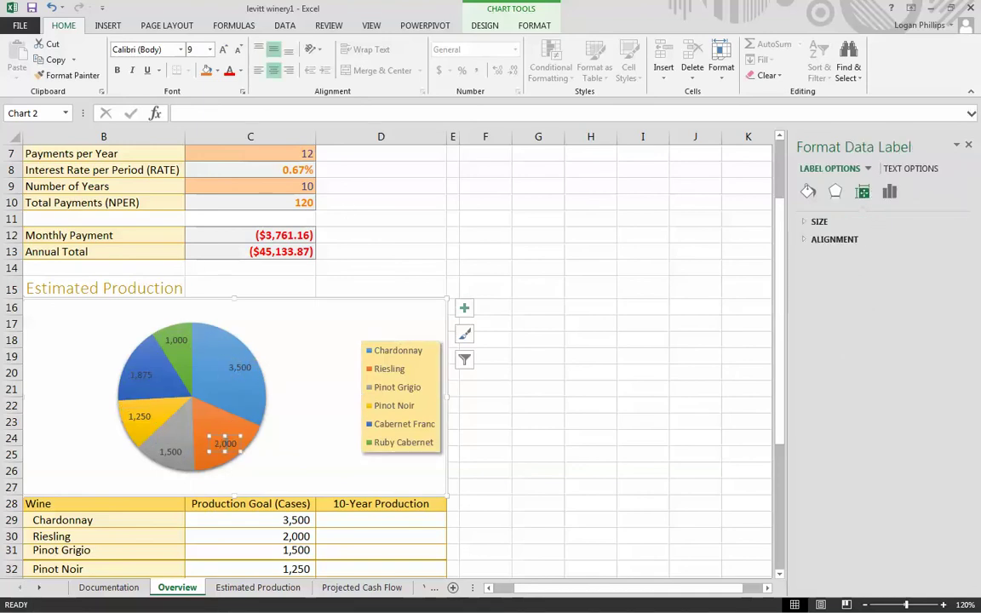
key("Escape")
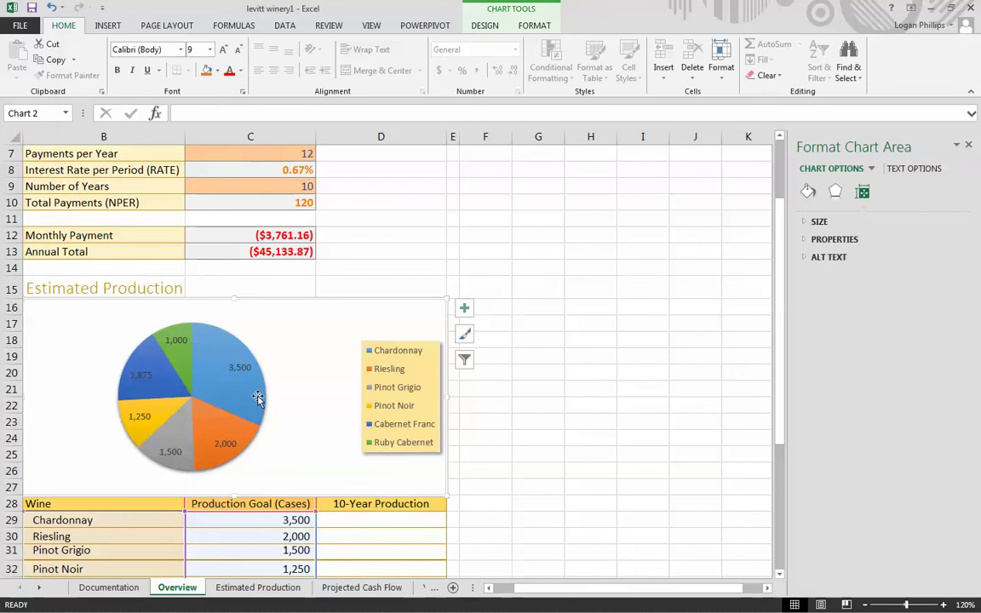
key("Escape")
left_click(239, 368)
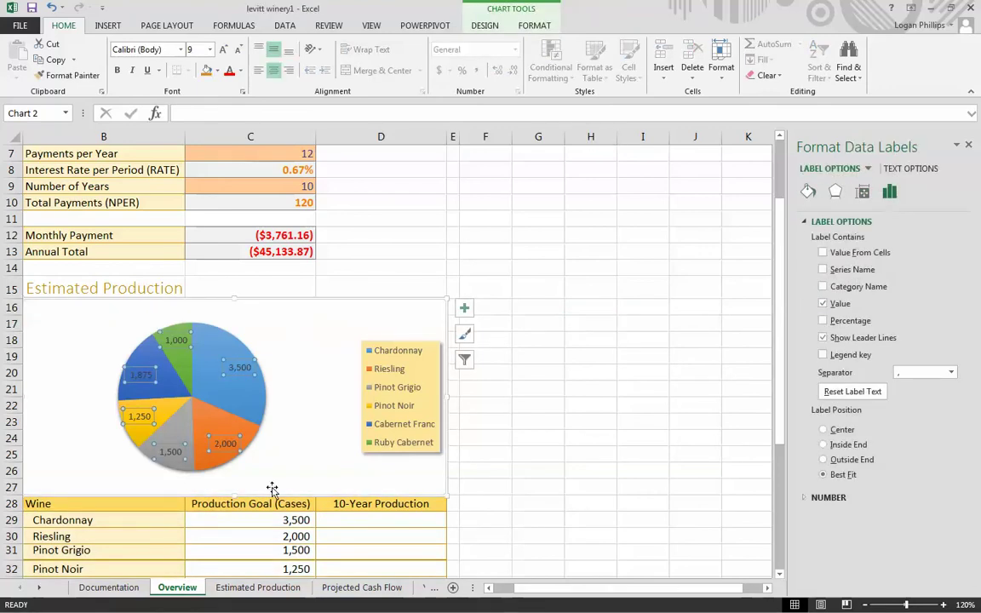
left_click(822, 321)
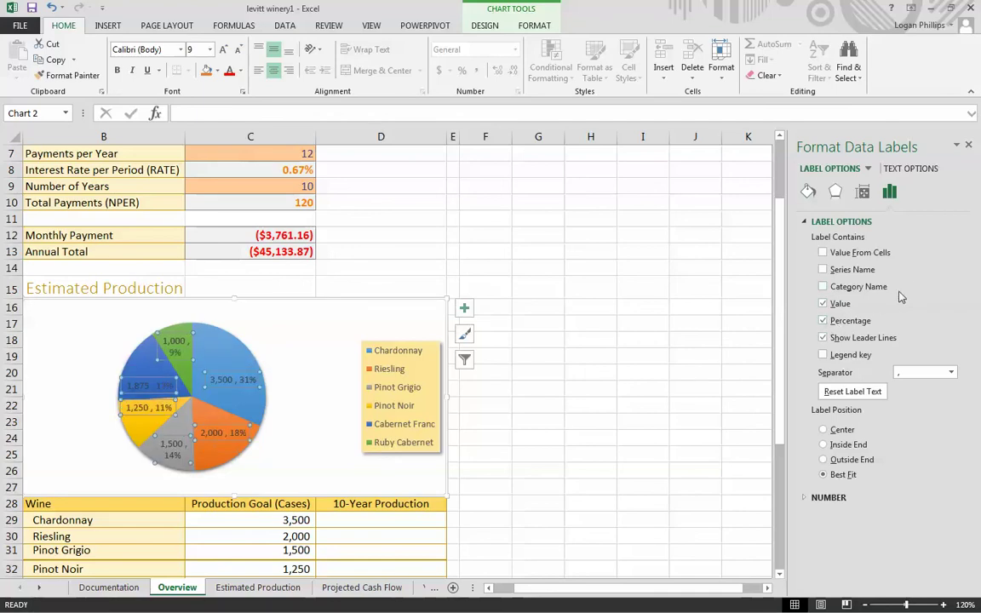
left_click(823, 304)
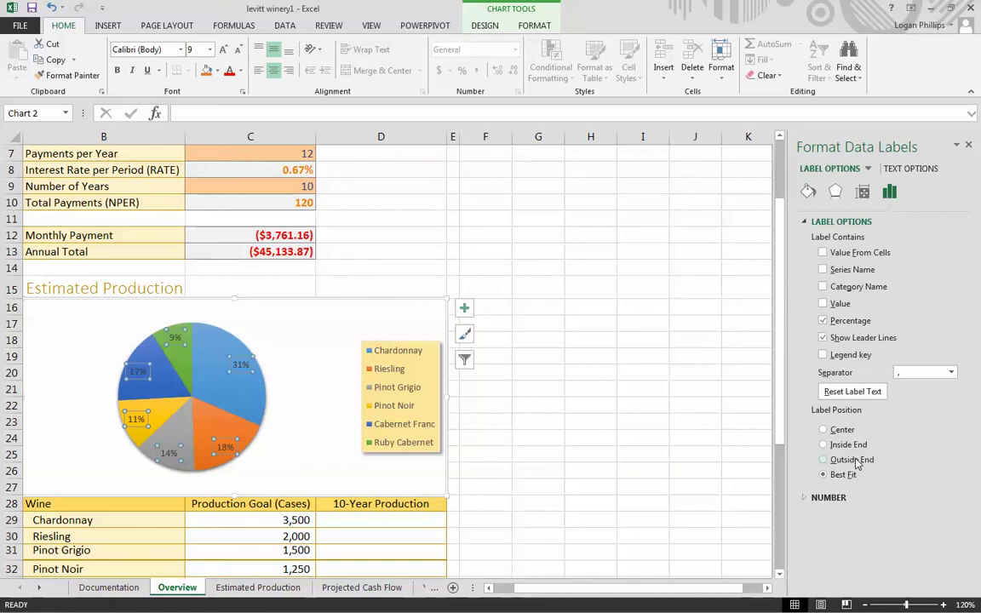
left_click(823, 459)
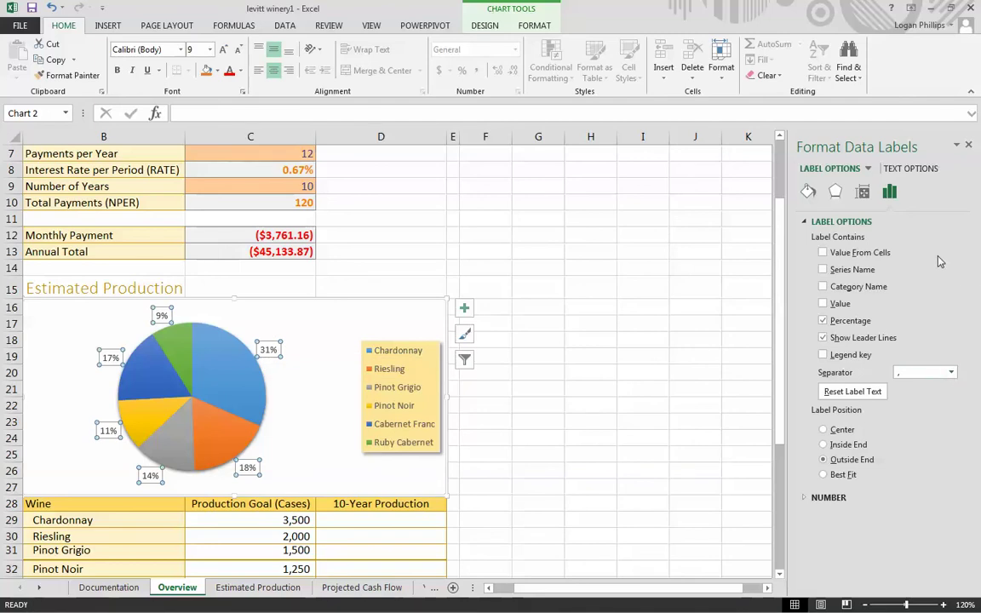
Format the pie chart's data labels with the Percentage number category and 1 decimal place
left_click(817, 497)
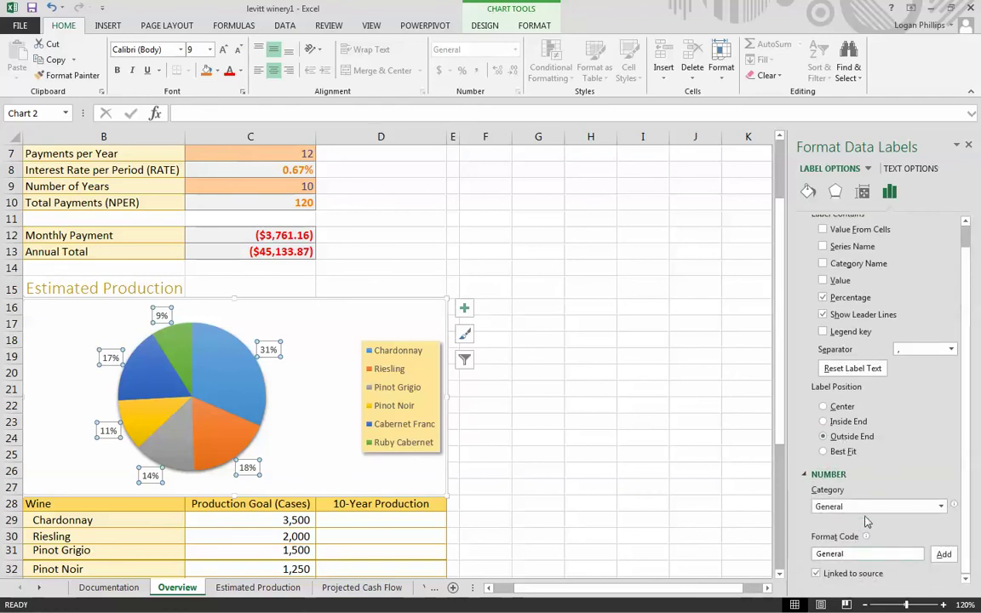
left_click(899, 506)
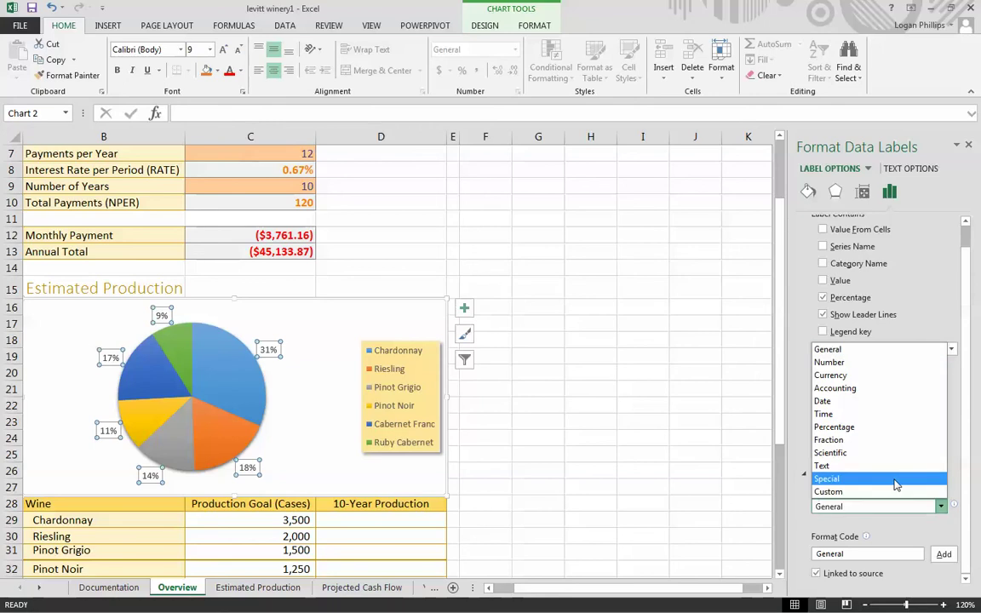
left_click(851, 426)
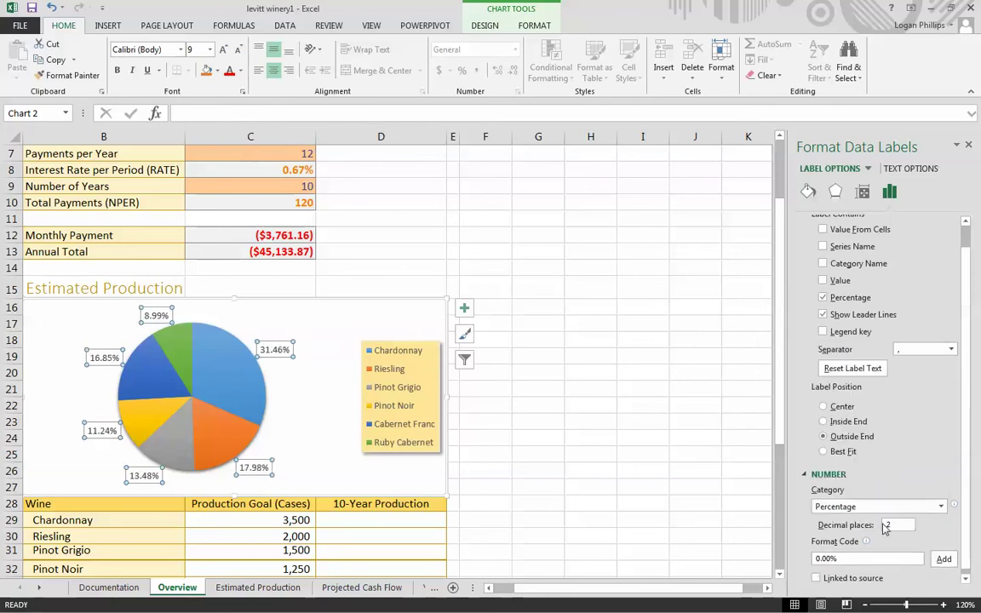
key("BackSpace")
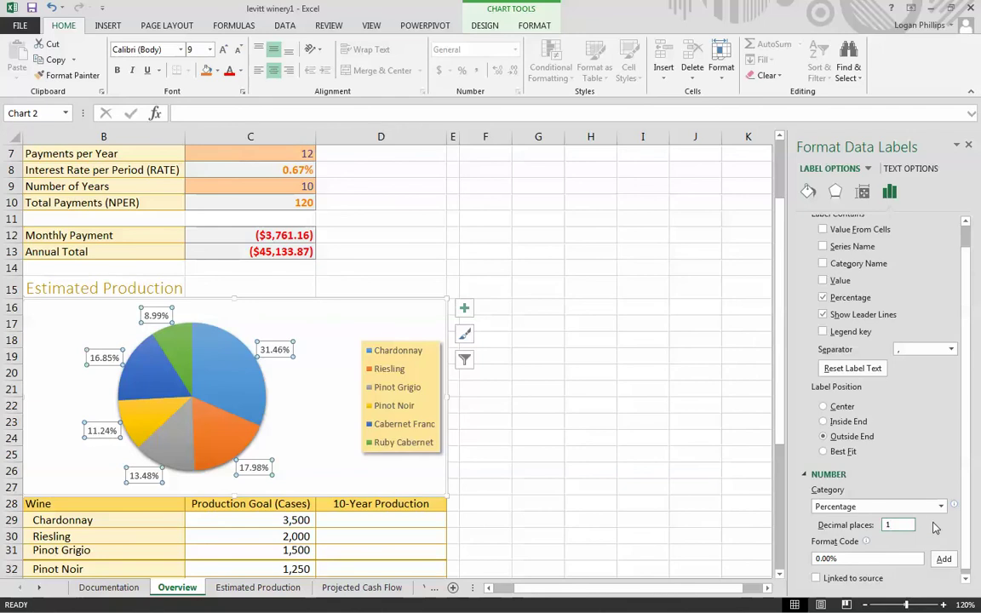
key("Return")
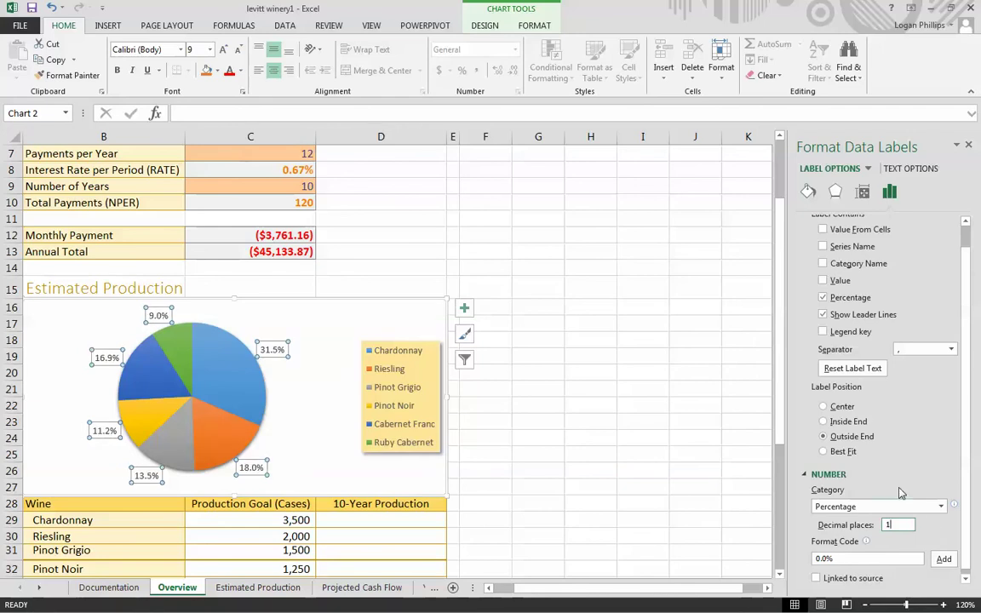
left_click(944, 560)
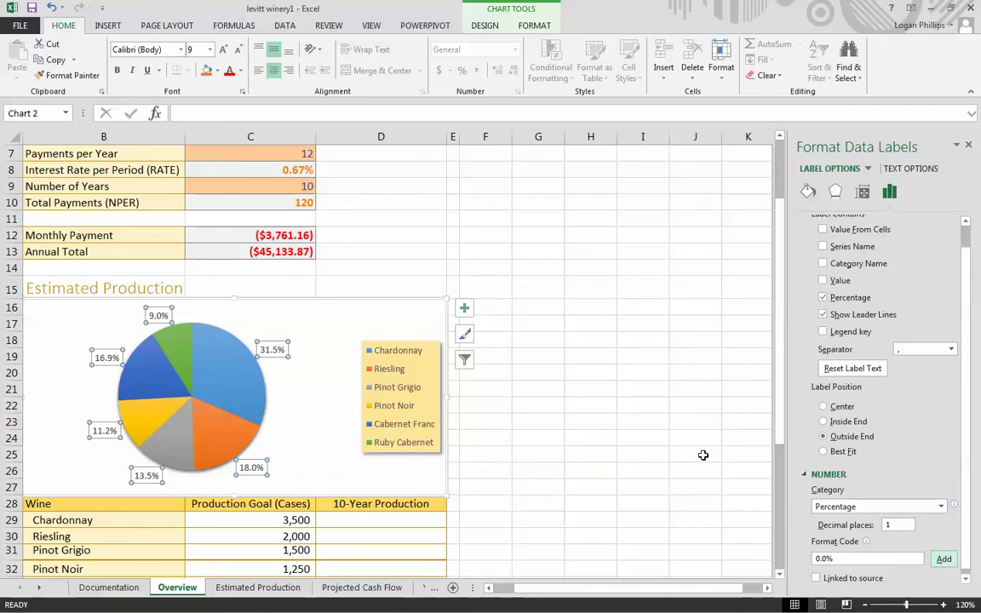
left_click(535, 467)
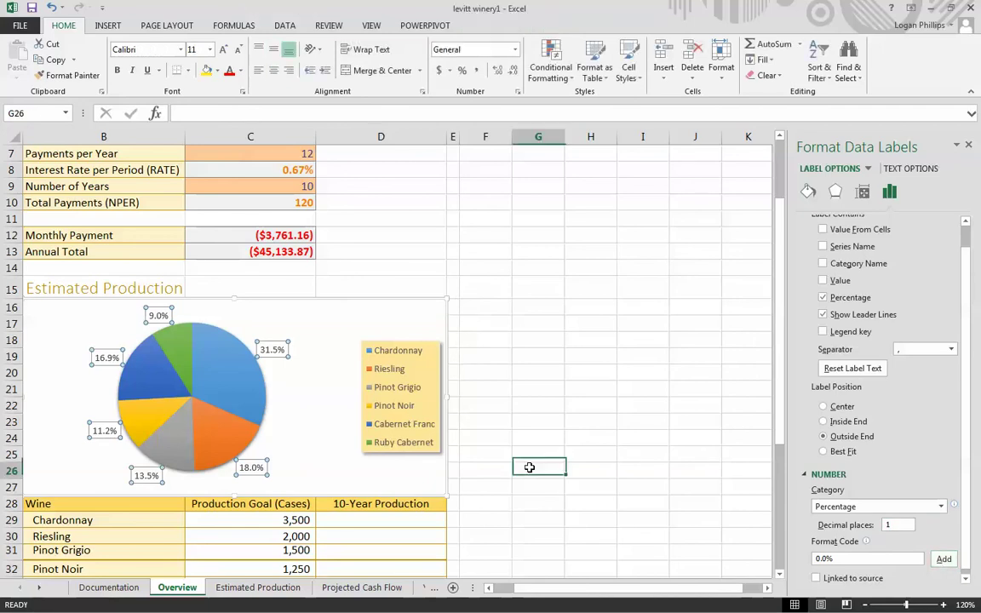
Give only the Cabernet Franc slice of the pie chart a solid fill in a light green theme color
left_click(275, 357)
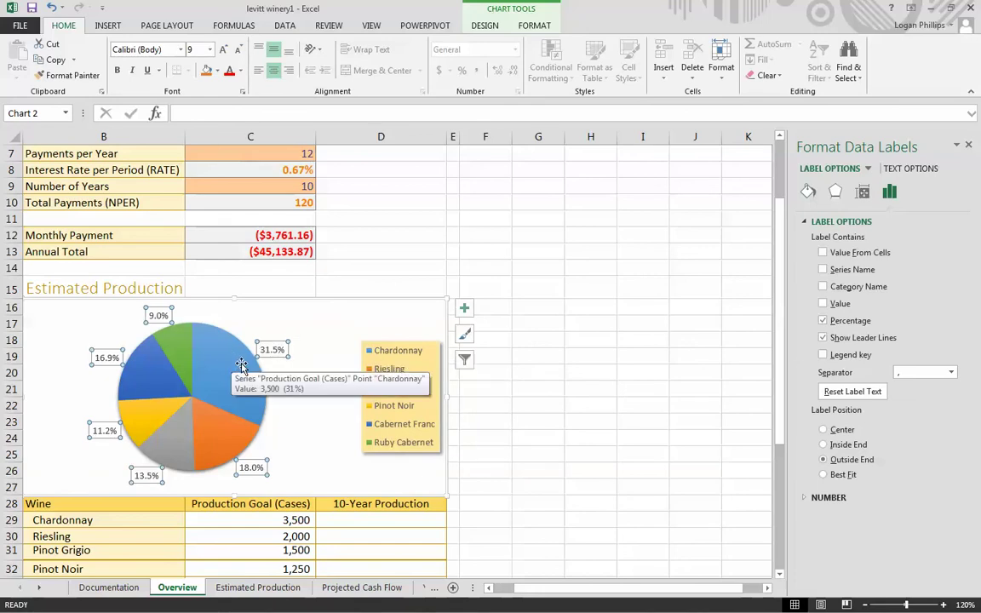
scroll(340, 460, "down", 1)
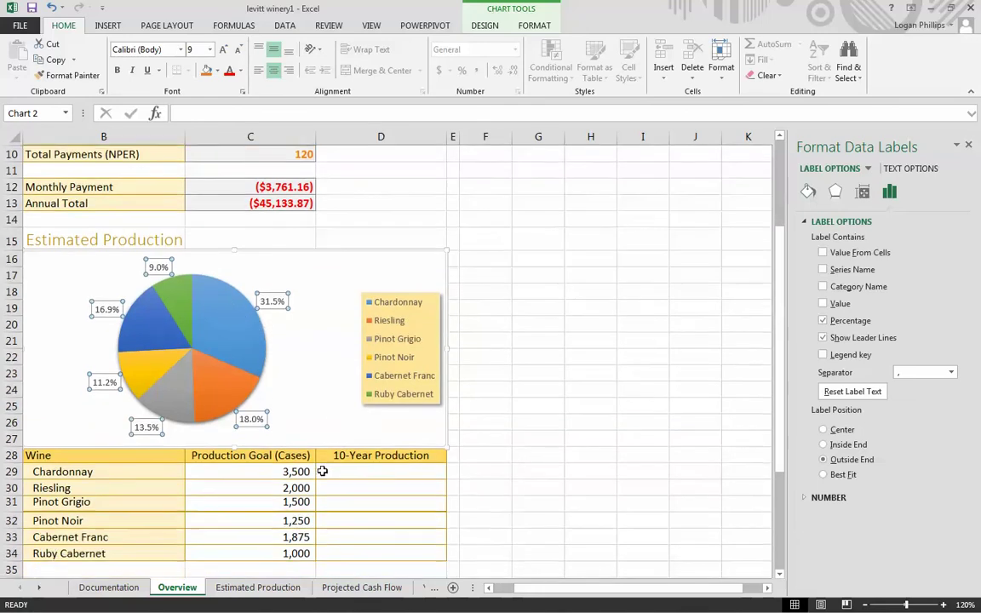
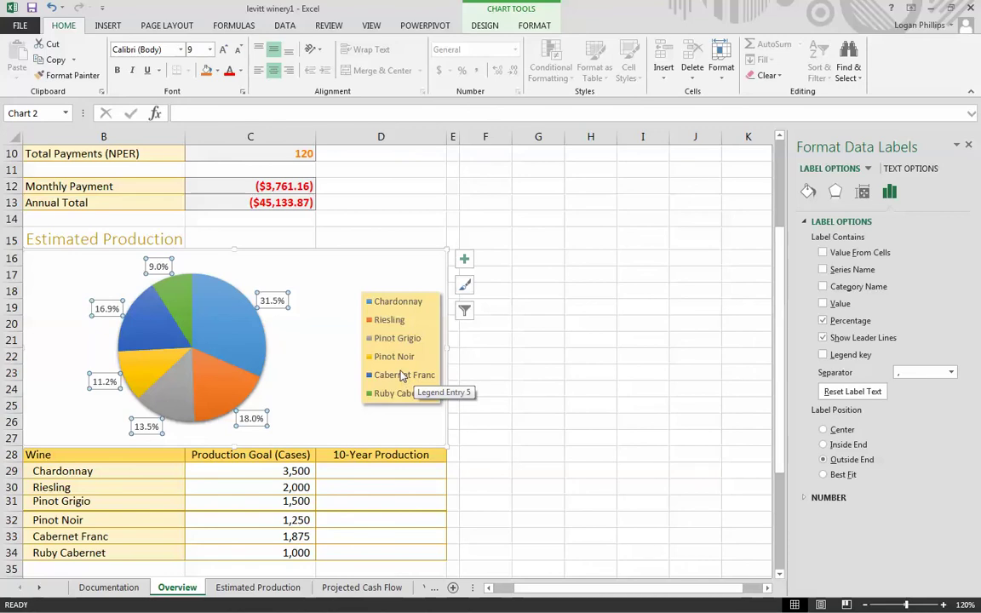
left_click(402, 377)
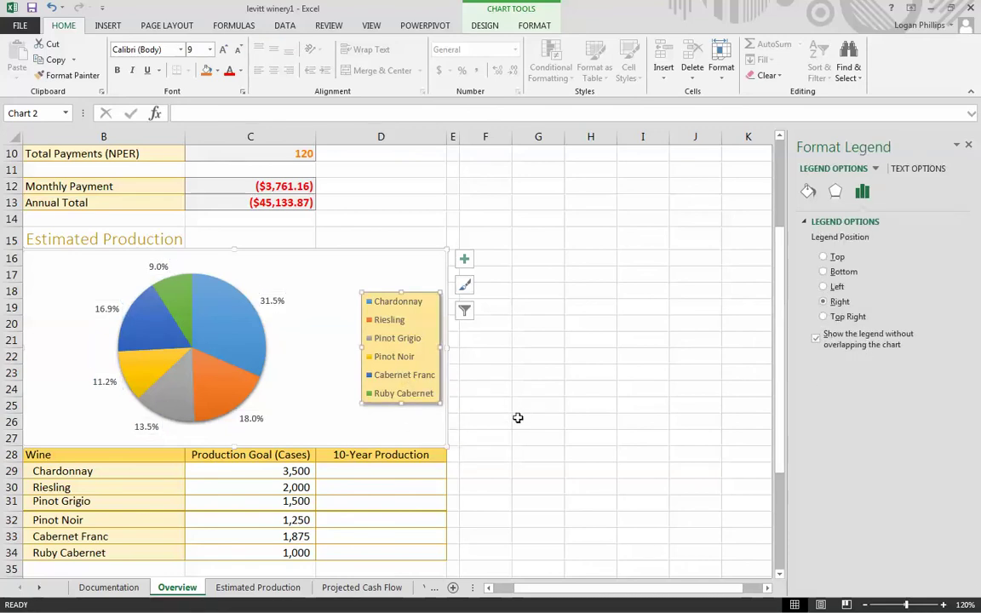
left_click(147, 328)
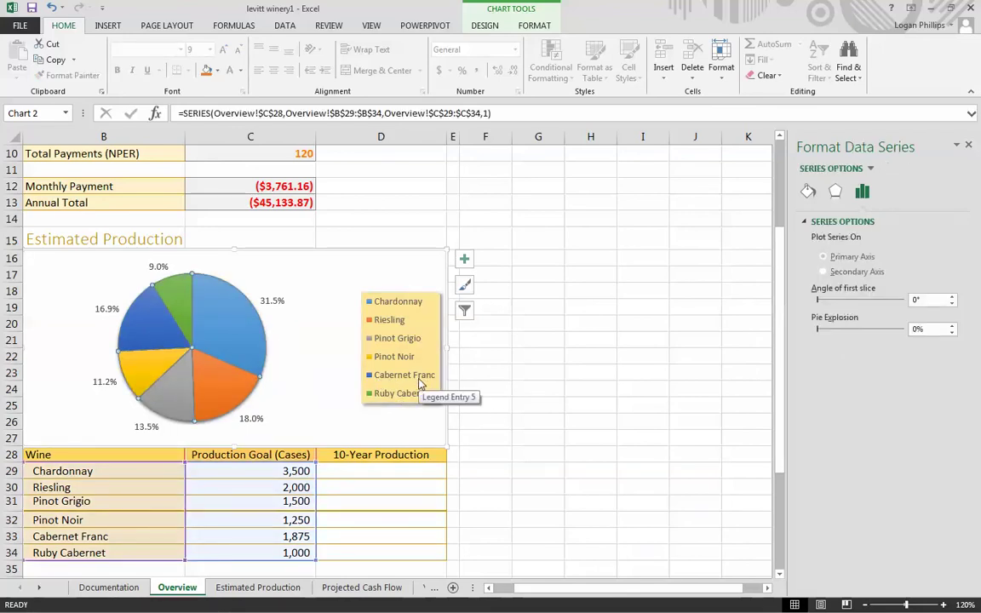
left_click(157, 338)
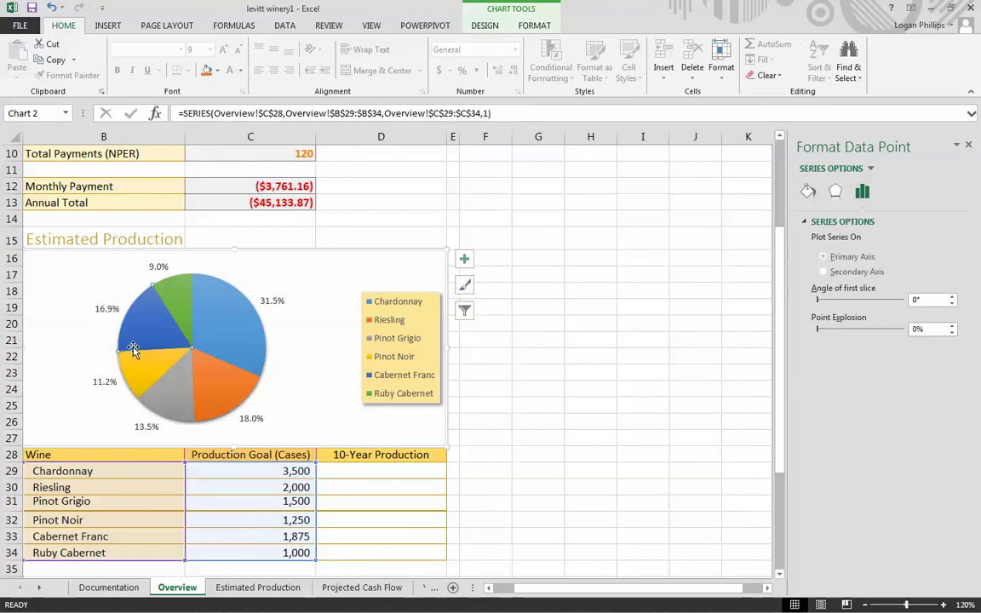
mouse_move(145, 336)
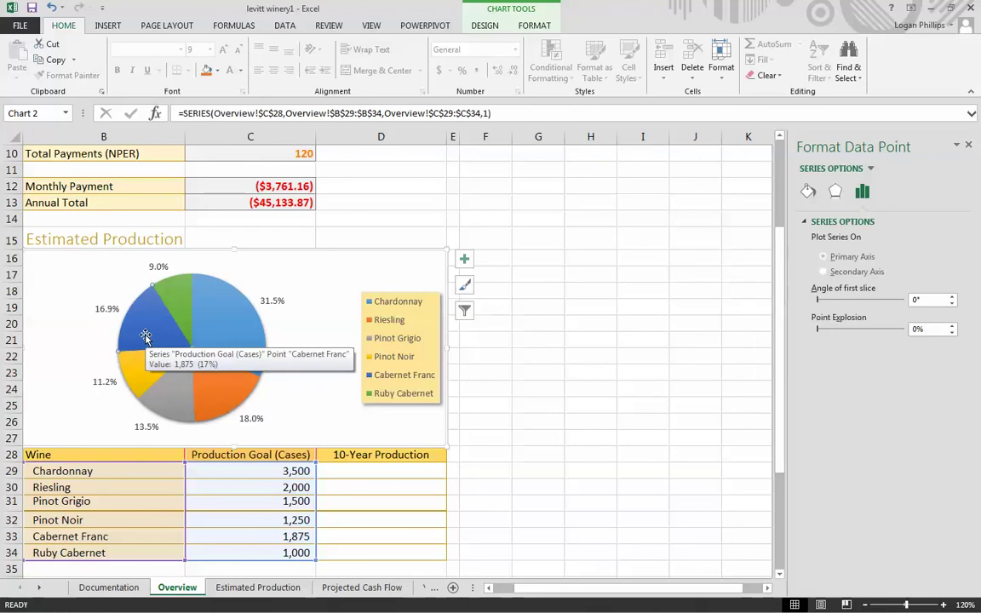
left_click(807, 191)
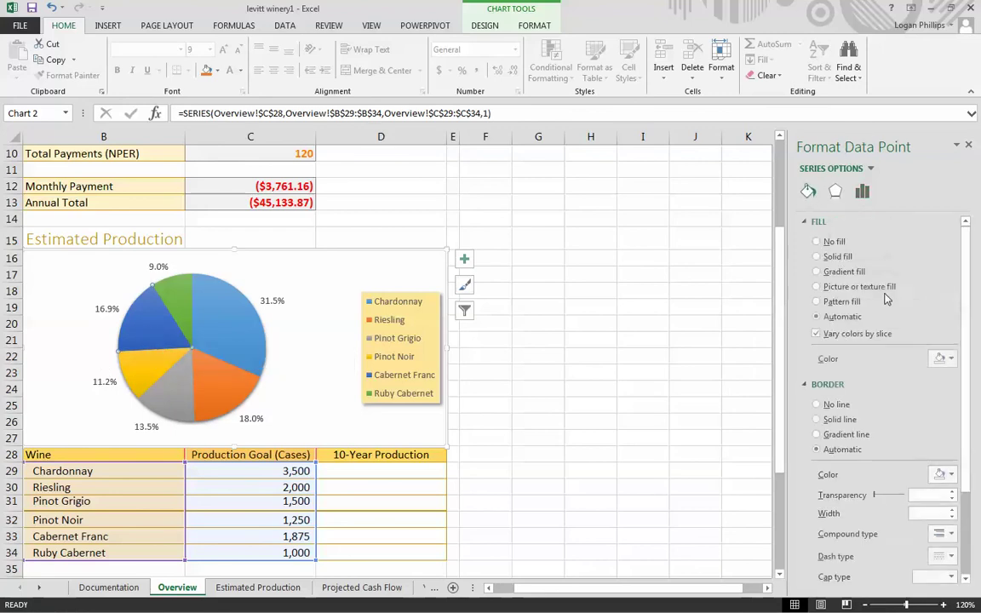
left_click(846, 257)
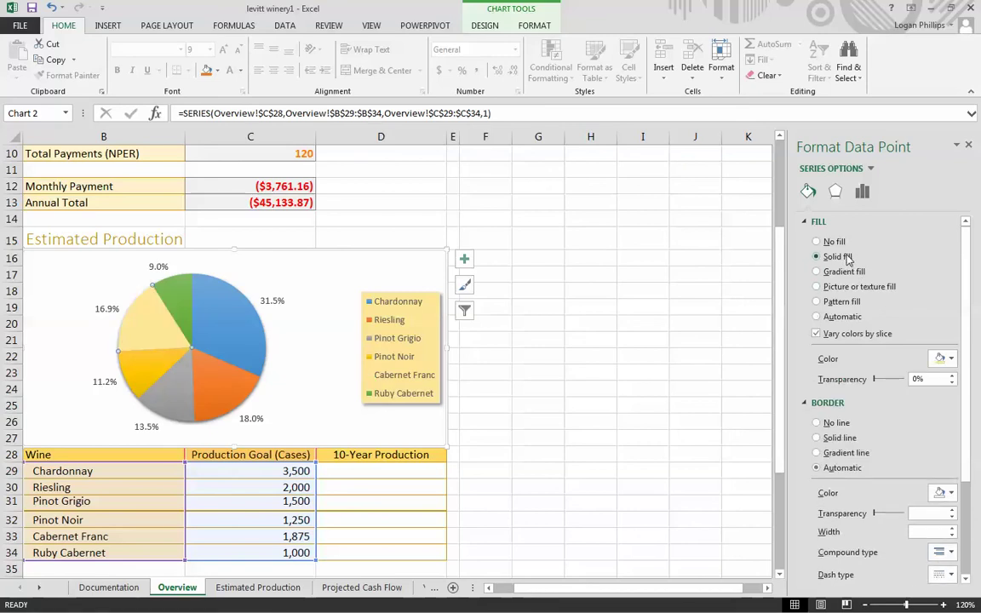
left_click(947, 360)
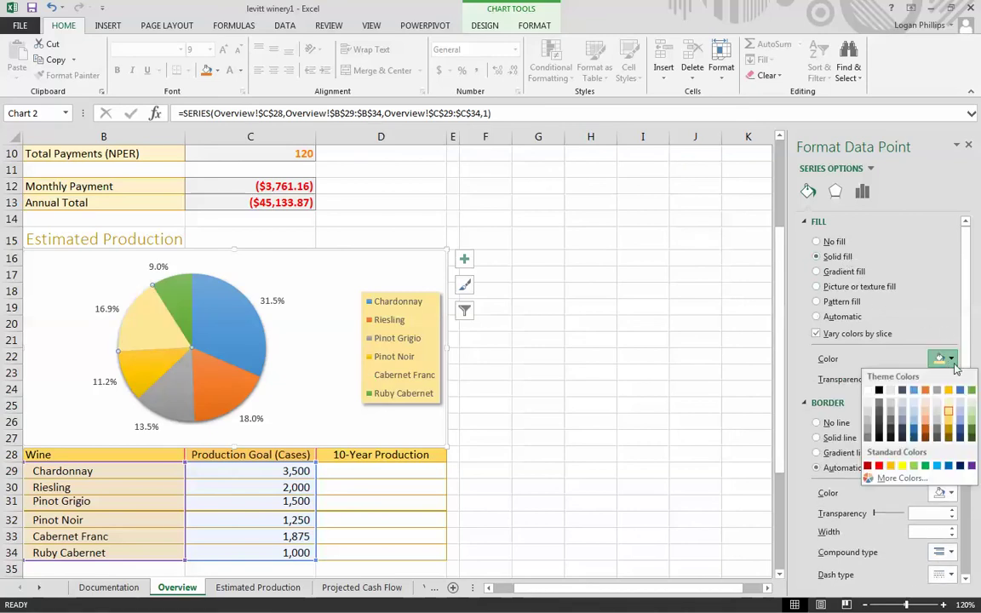
left_click(972, 423)
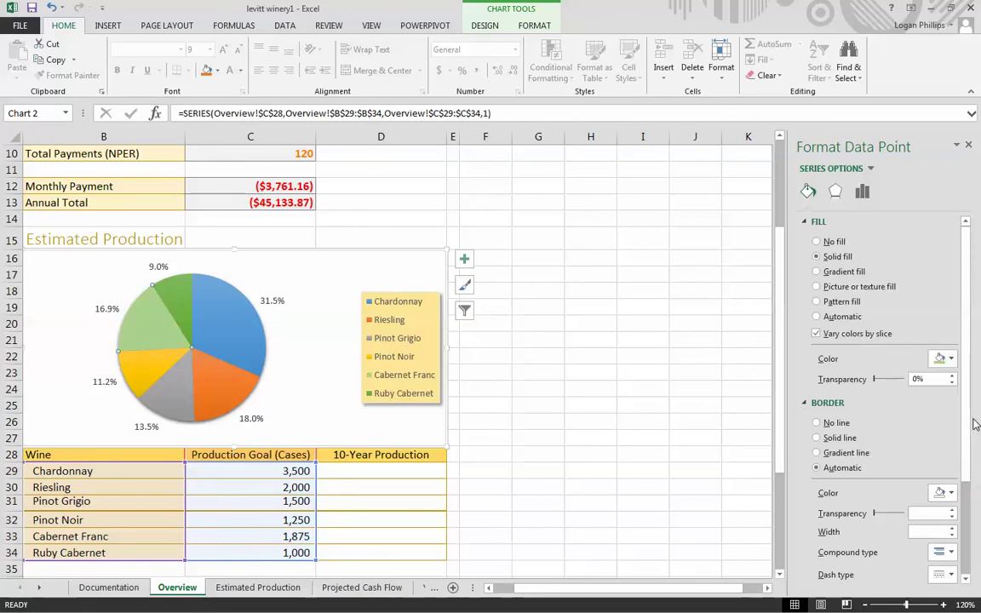
left_click(653, 434)
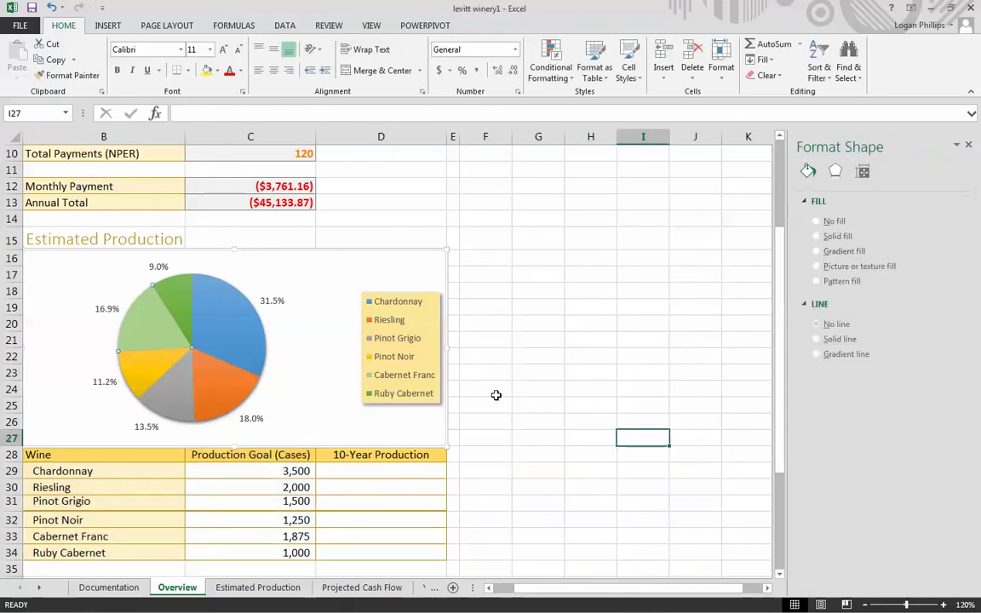
left_click(258, 372)
left_click(510, 379)
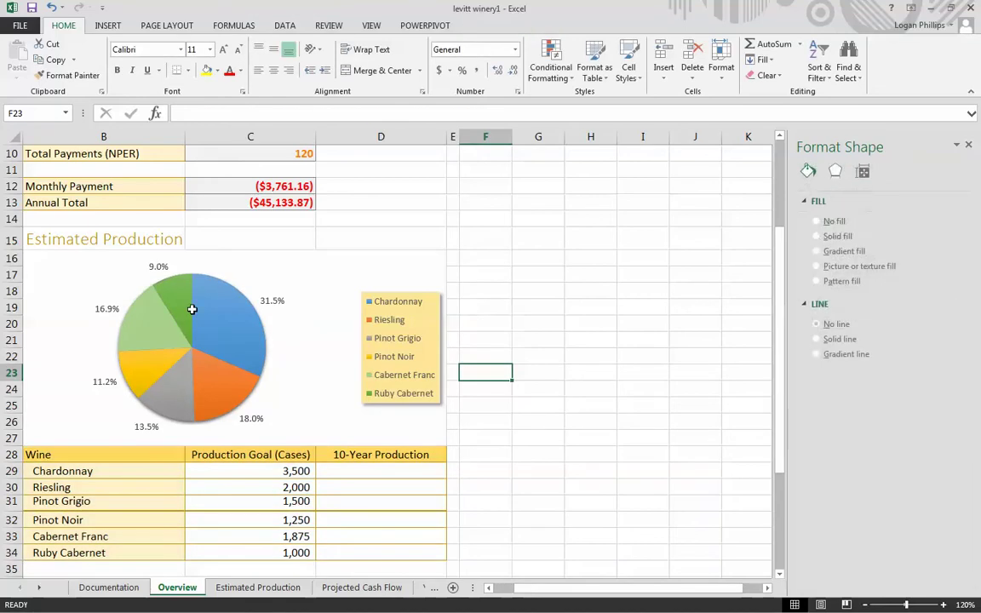
left_click(215, 341)
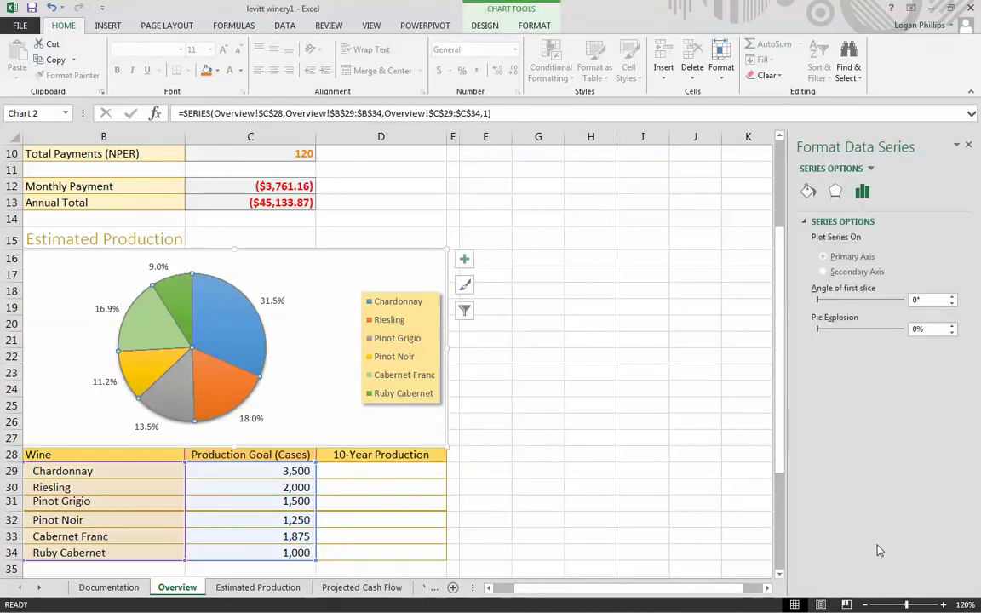
left_click(221, 342)
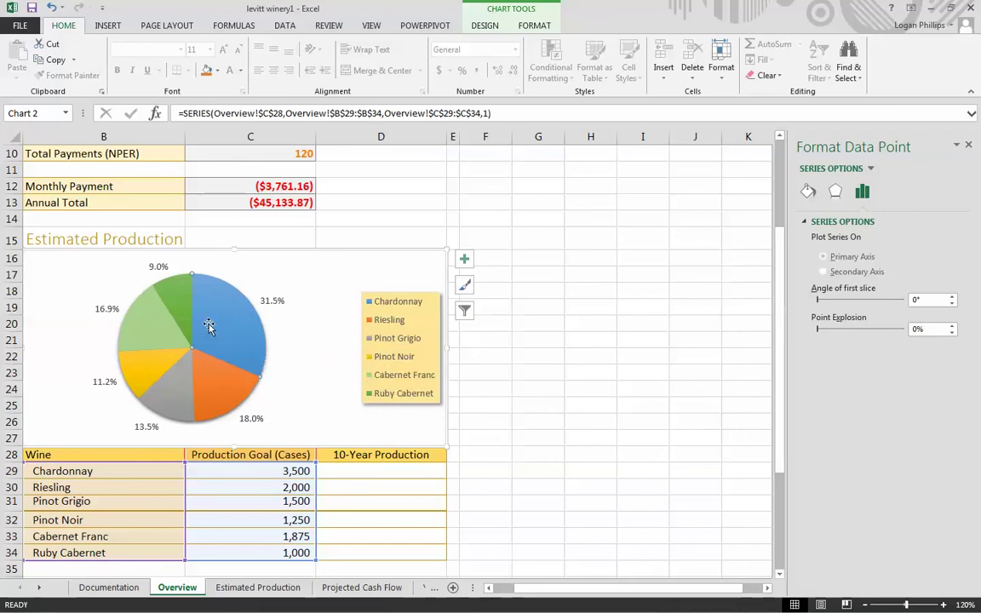
Give the pie chart's chart area a solid fill in a light gold theme color and collapse the border options
mouse_move(235, 317)
left_click(337, 404)
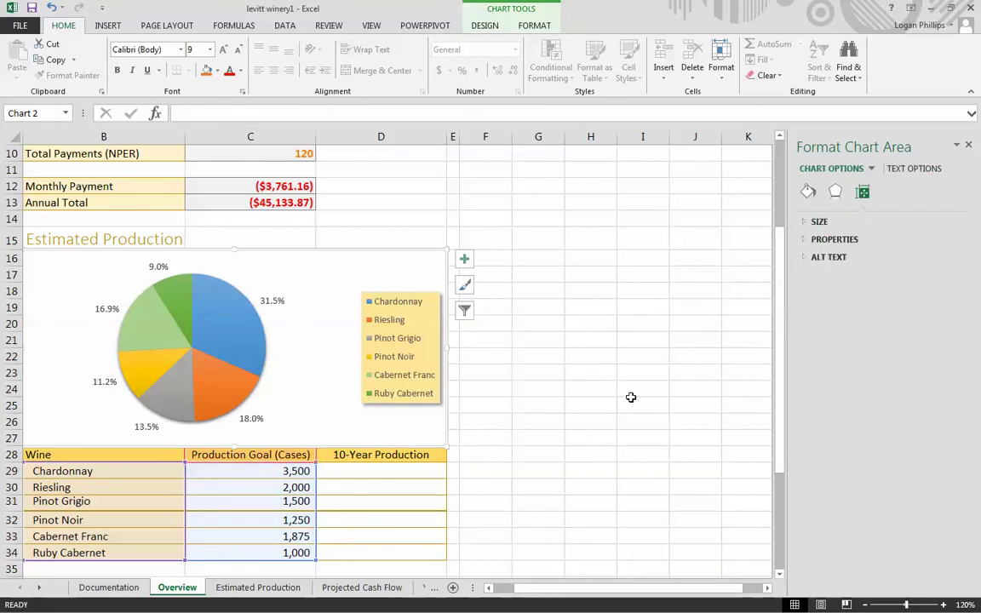
left_click(810, 194)
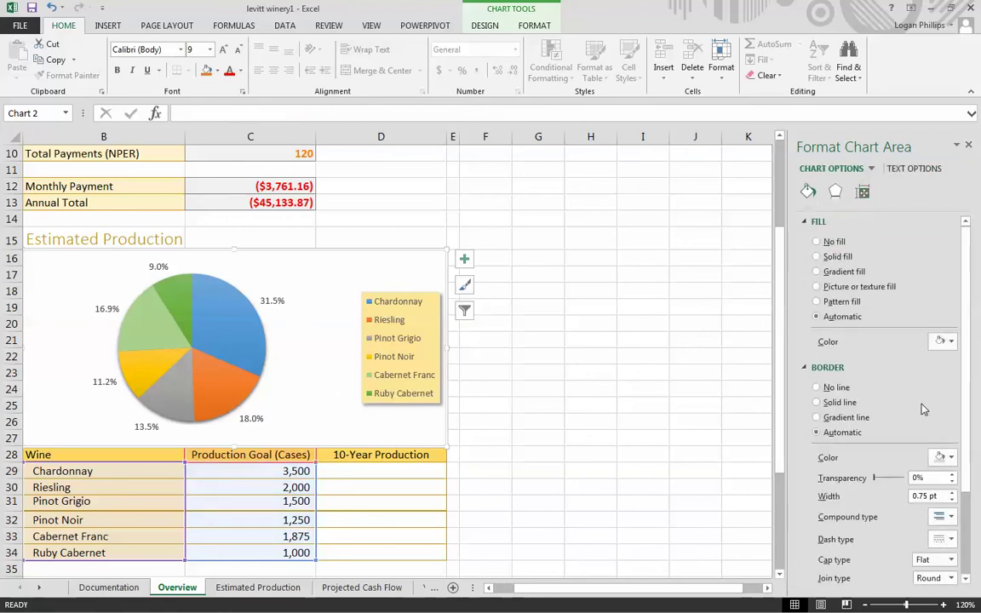
left_click(837, 257)
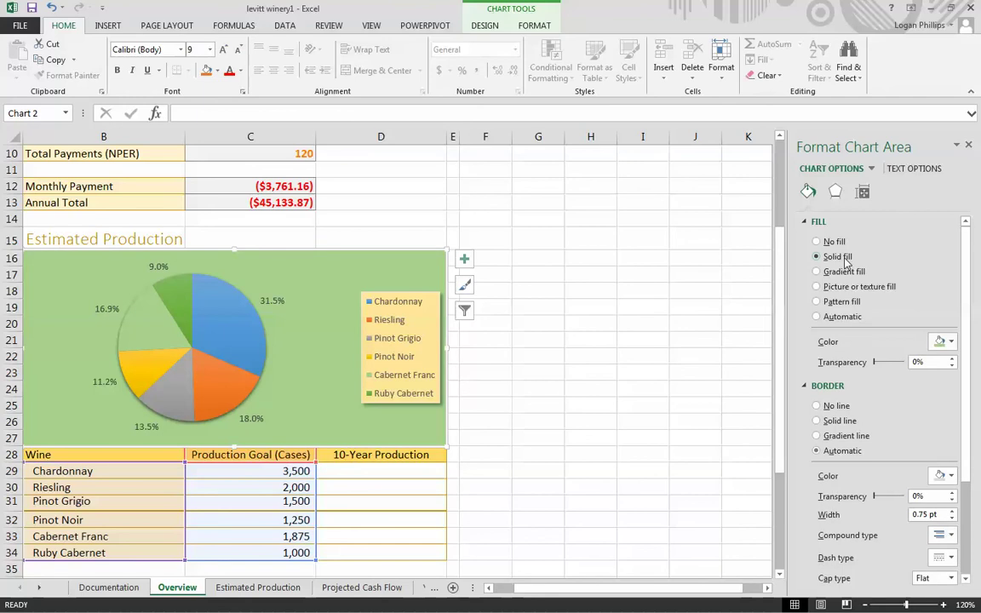
left_click(941, 341)
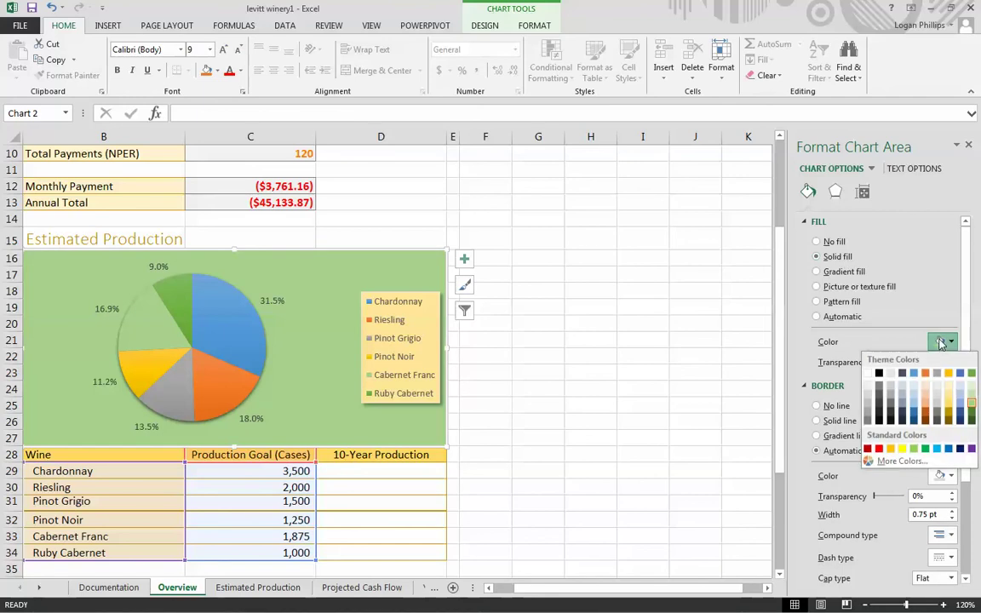
left_click(950, 390)
left_click(951, 388)
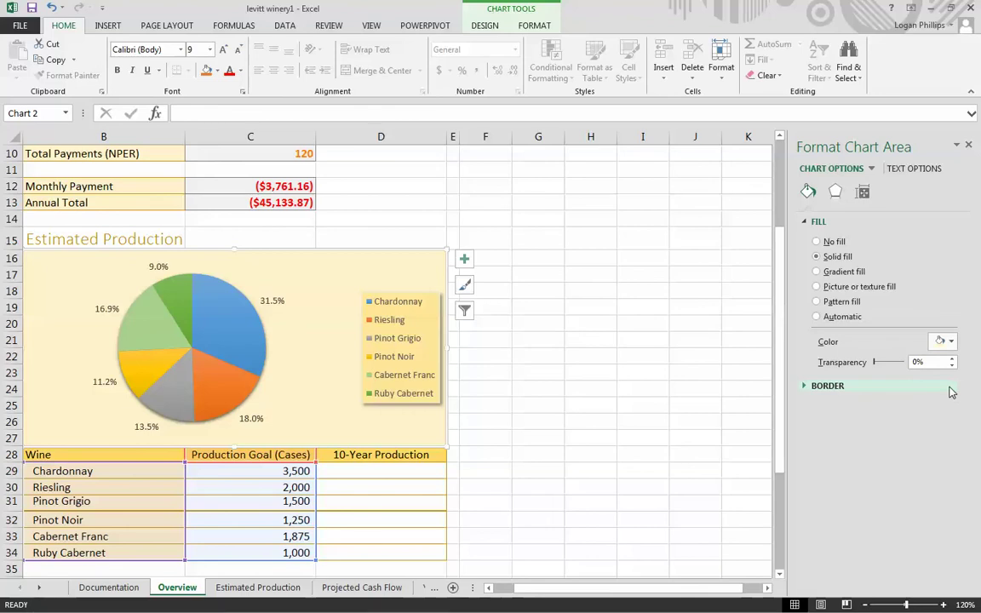
Deselect the pie chart and close its formatting options
left_click(504, 372)
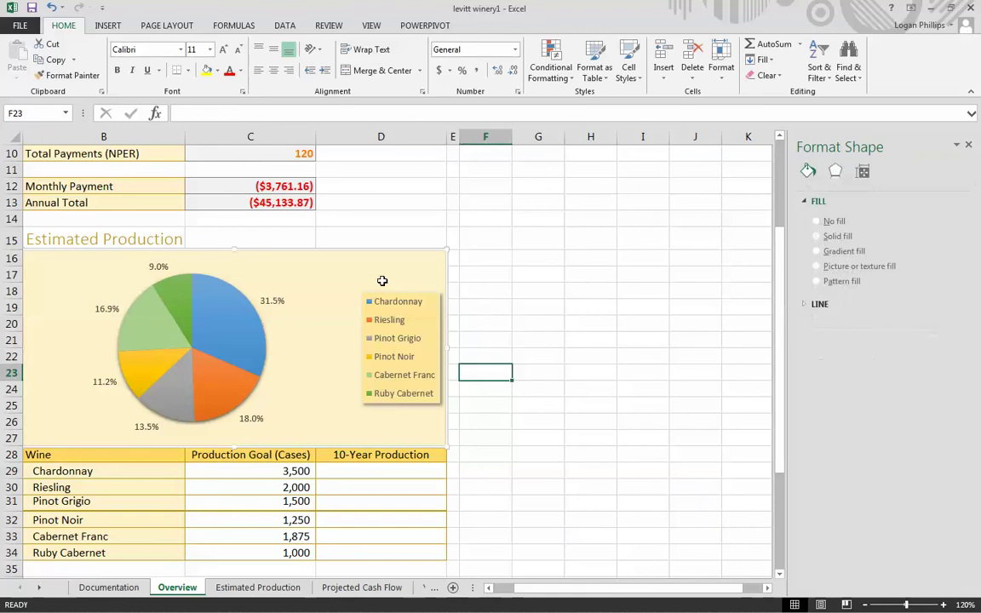
left_click(382, 281)
left_click(262, 353)
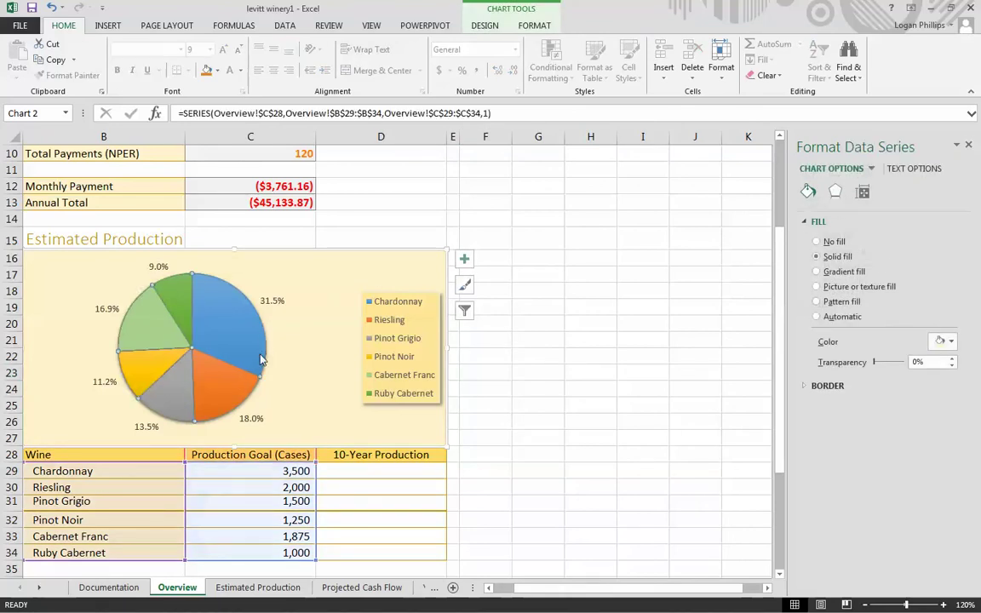
left_click(204, 329)
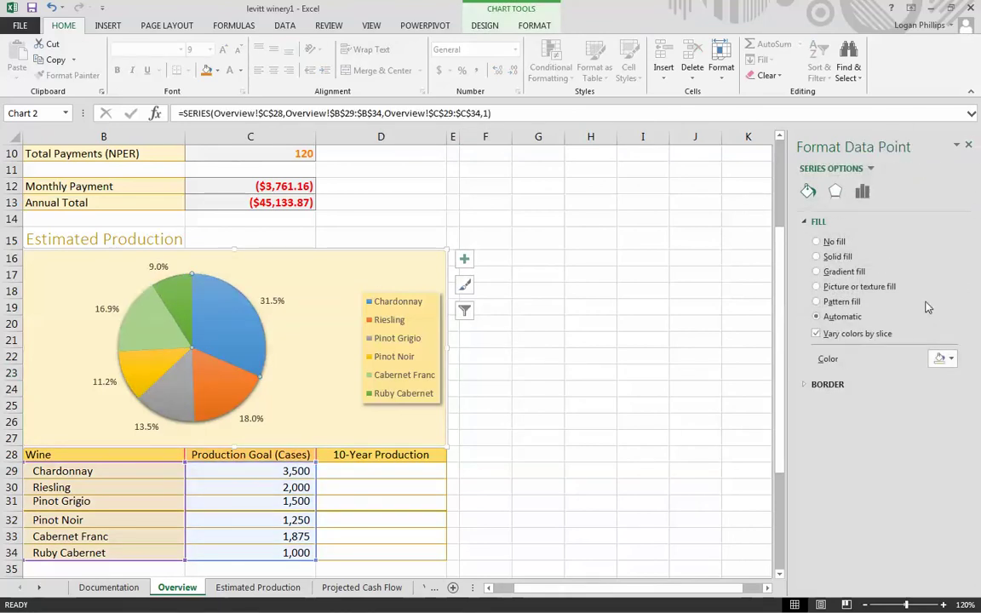
left_click(628, 376)
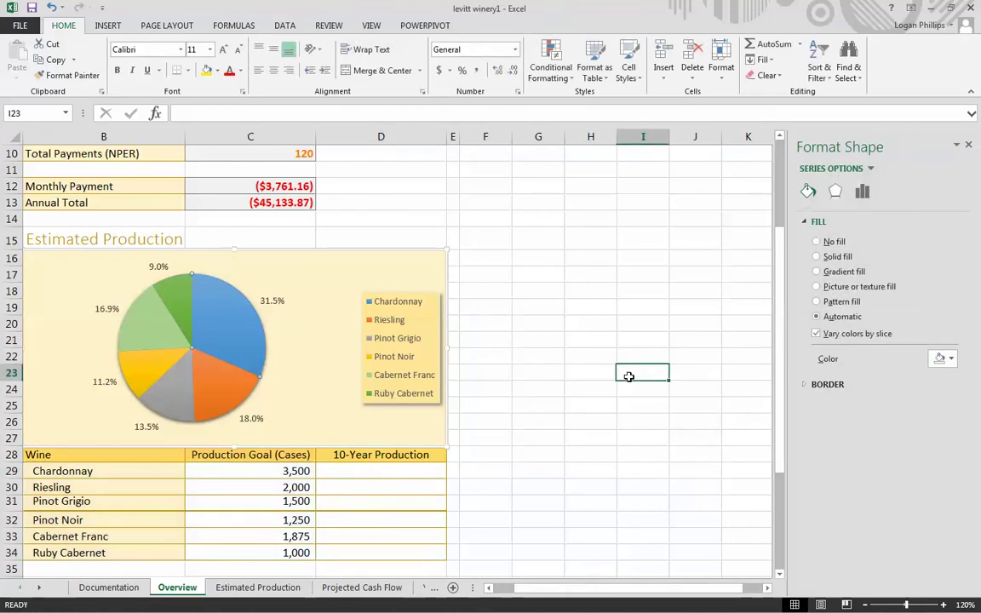
left_click(566, 404)
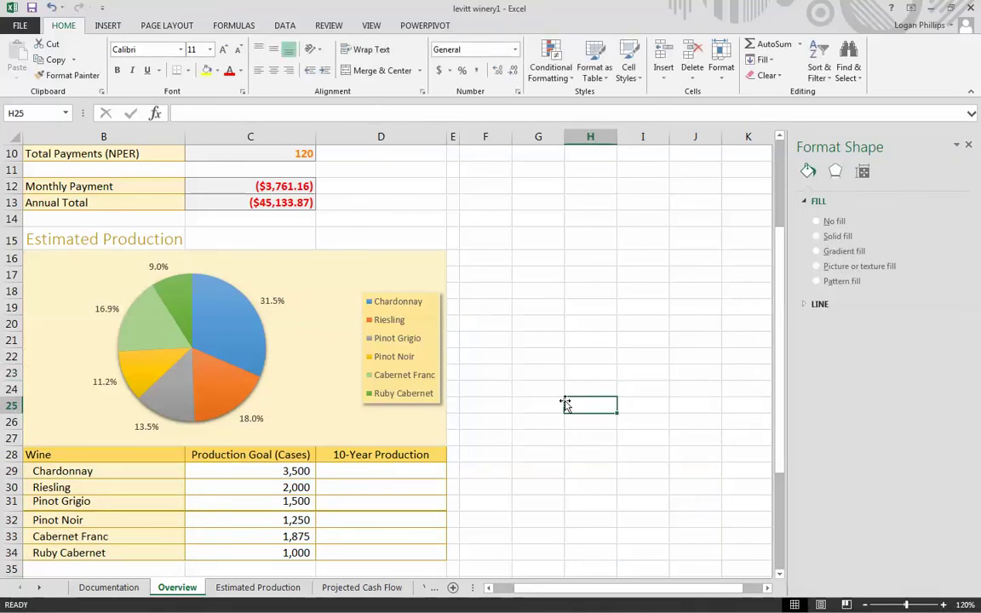
left_click(968, 146)
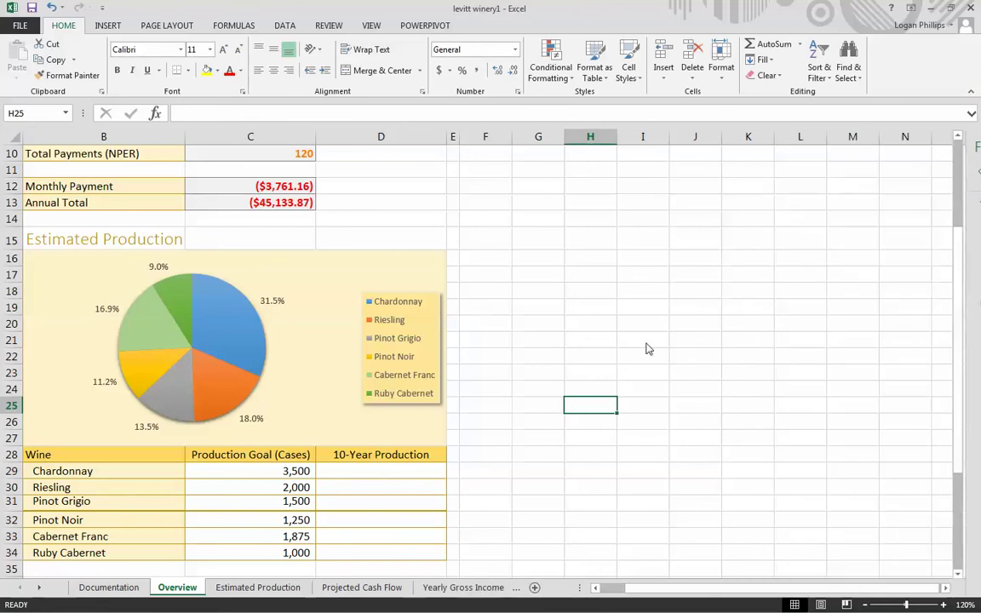
Review the Overview sheet from the business loan request through the estimated production chart to the proposed bottle prices
left_click(646, 349)
scroll(506, 414, "up", 1)
scroll(484, 426, "down", 2)
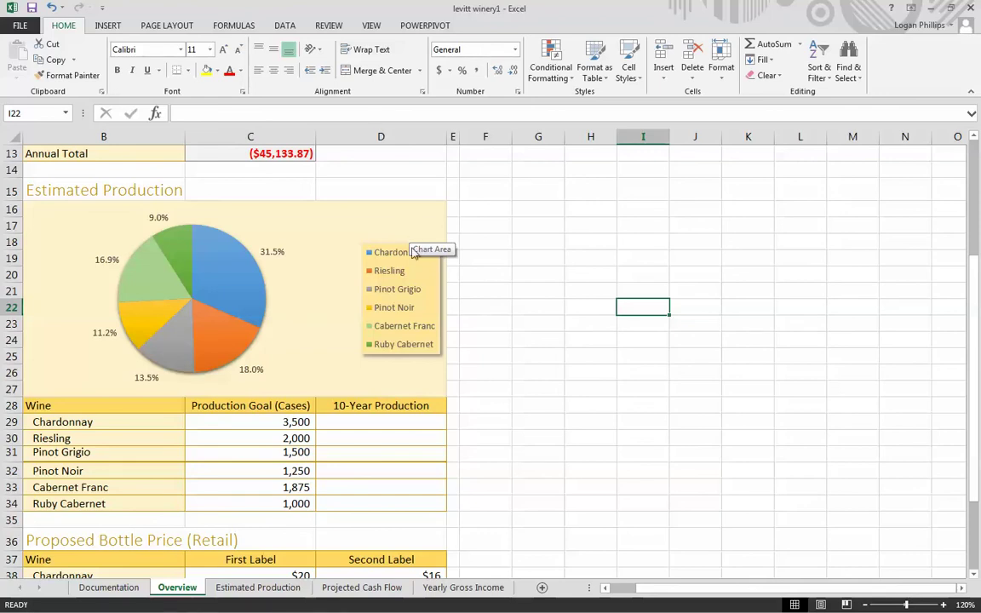
scroll(613, 289, "down", 1)
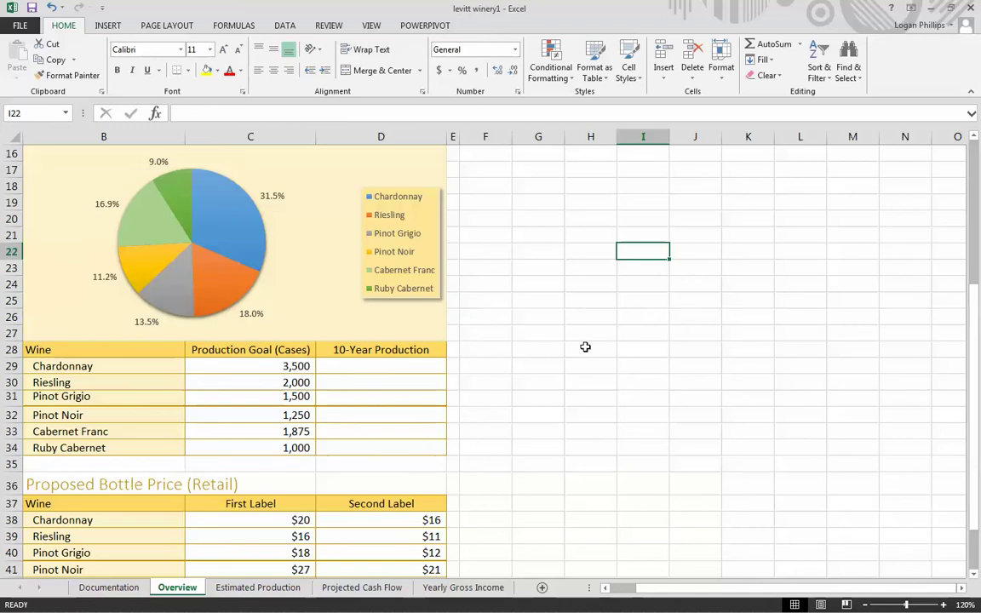
scroll(584, 346, "up", 5)
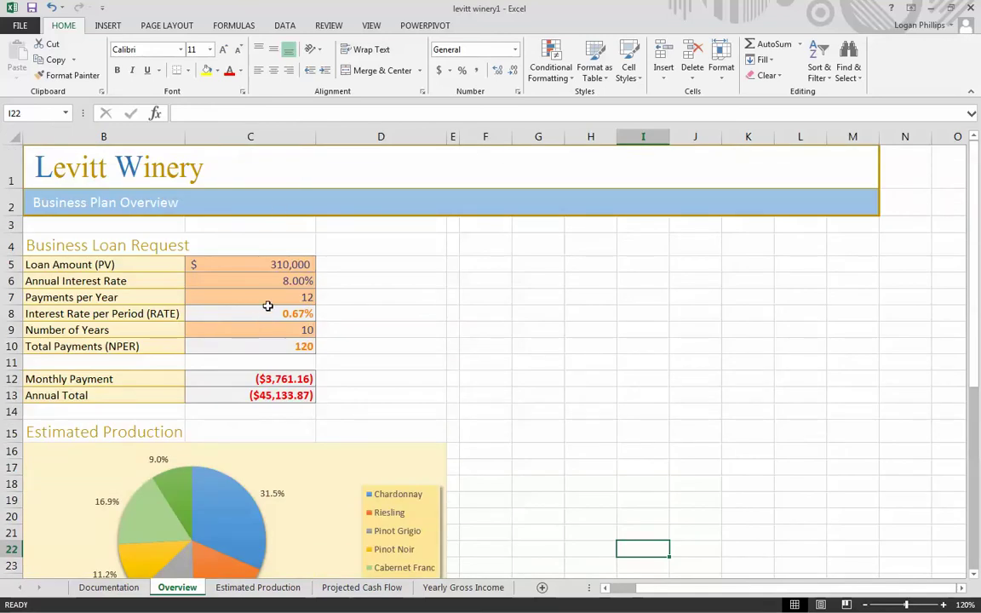
scroll(329, 319, "down", 9)
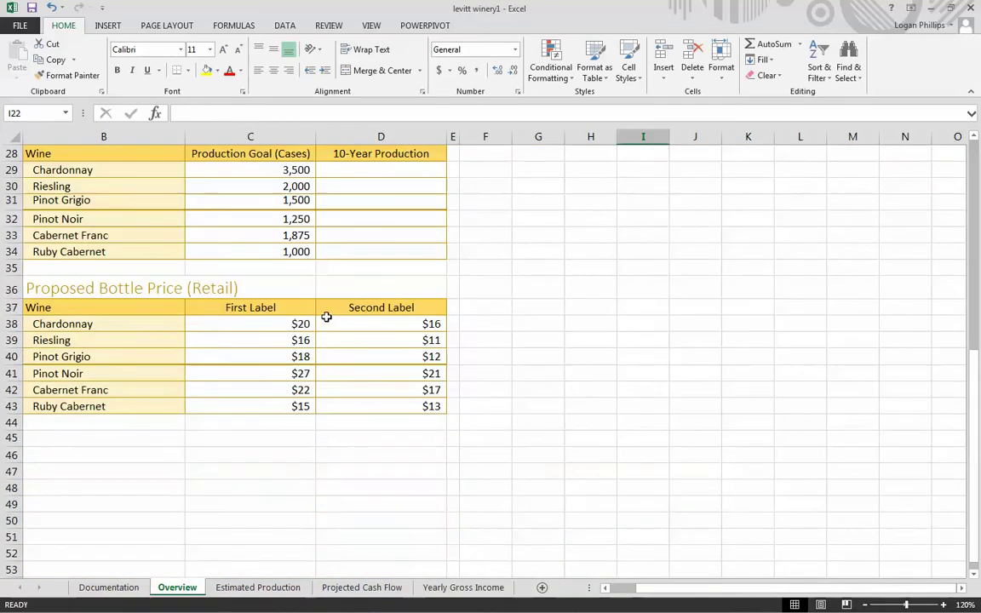
scroll(298, 279, "up", 1)
scroll(300, 286, "up", 1)
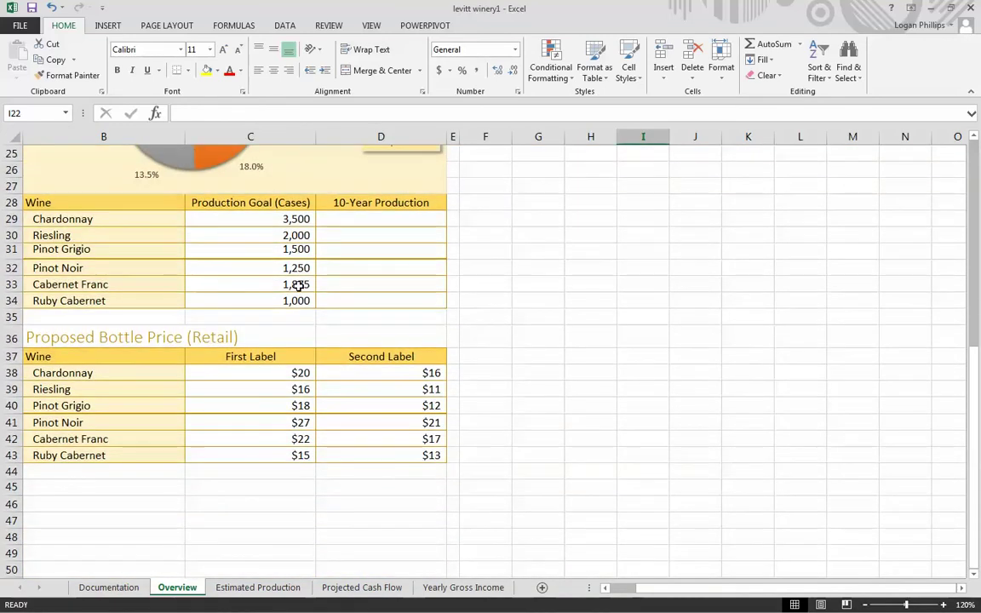
Set the Chardonnay production goal in C29 to 5500 cases
left_click(275, 219)
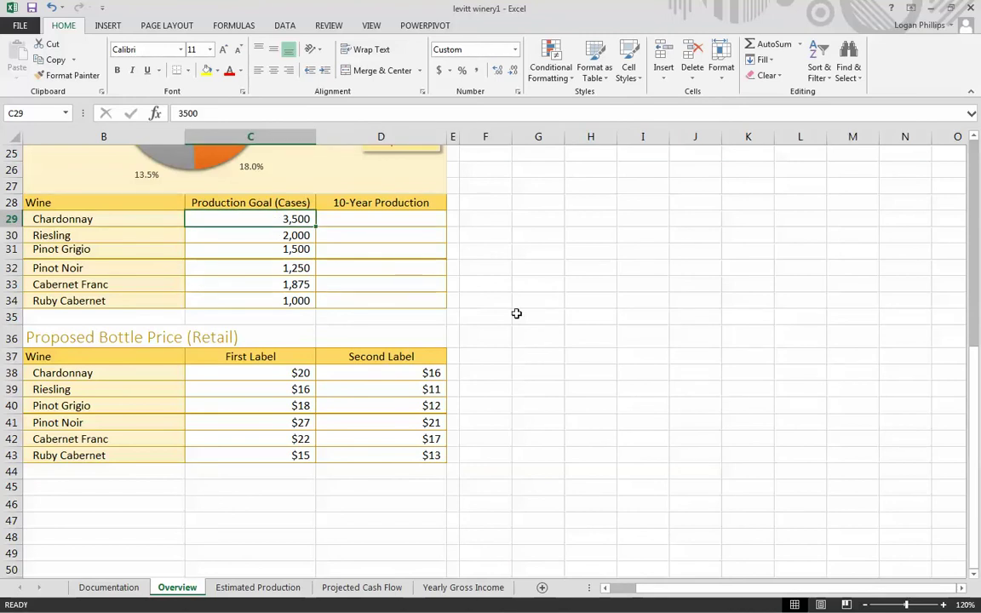
scroll(533, 302, "up", 3)
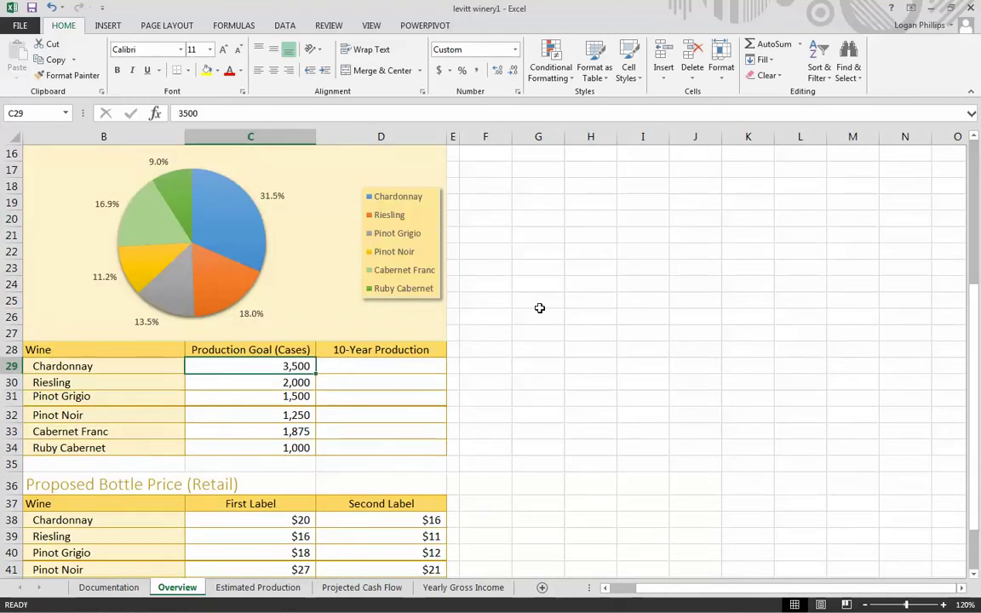
scroll(537, 306, "up", 1)
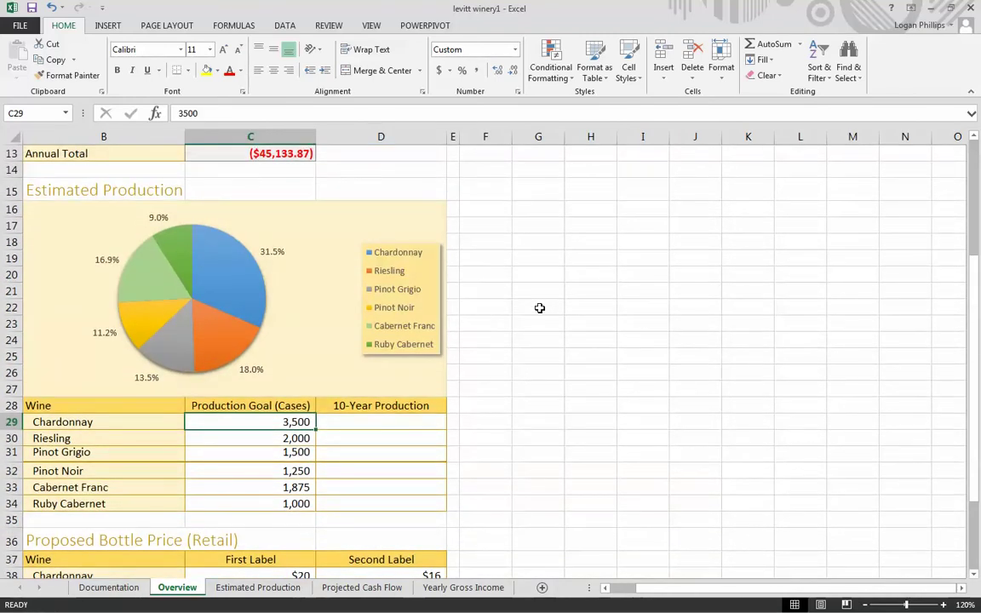
type("5500")
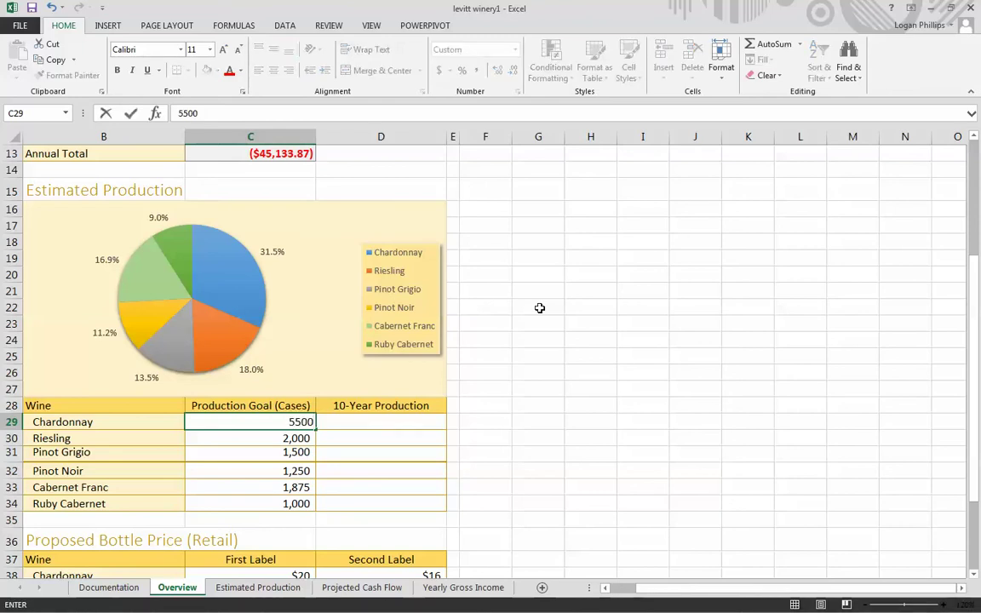
key("Return")
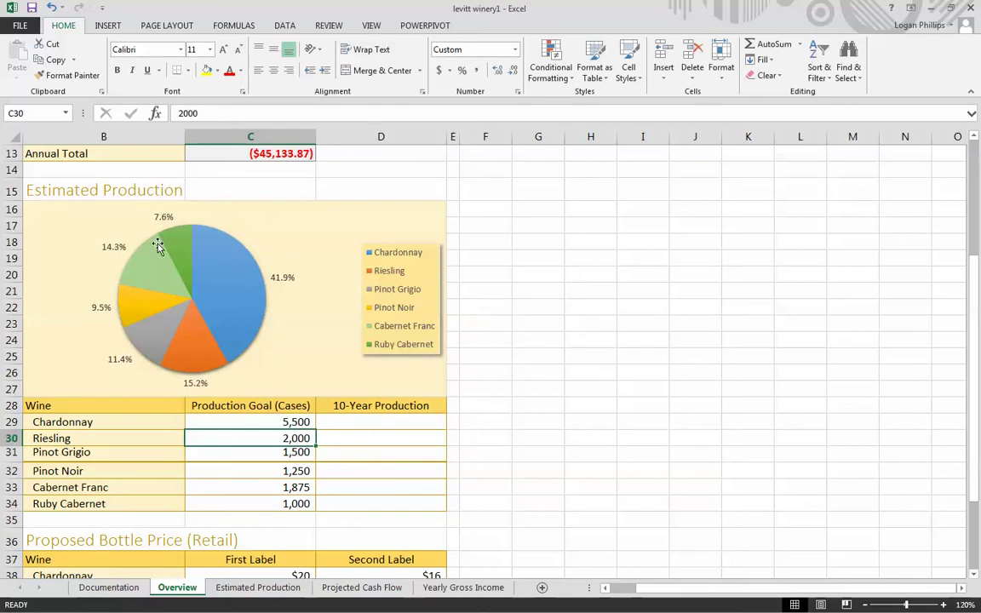
Check the Chardonnay slice's details in the pie chart and restore the Chardonnay production goal to 3500 cases
mouse_move(263, 318)
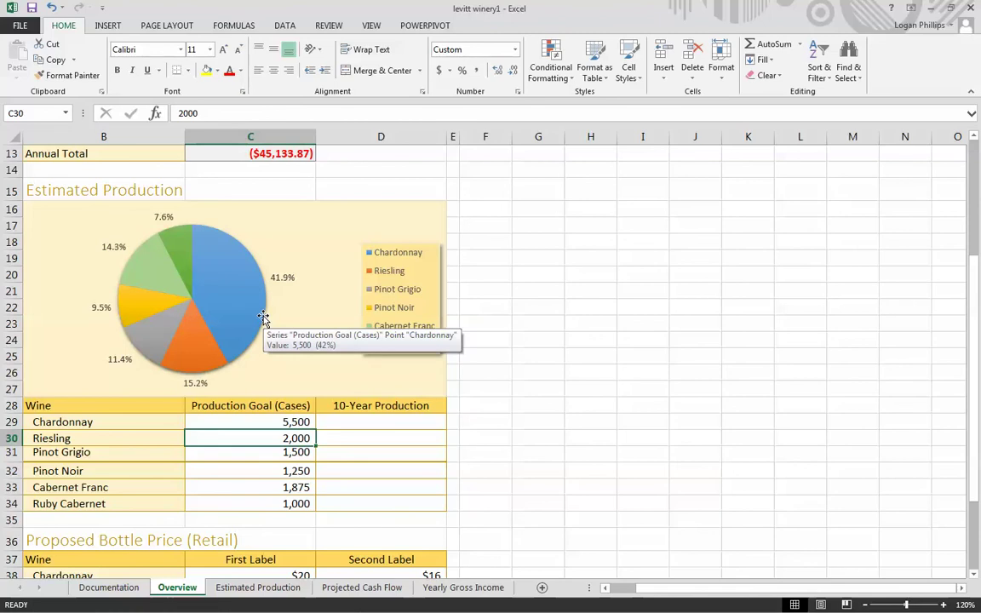
left_click(298, 424)
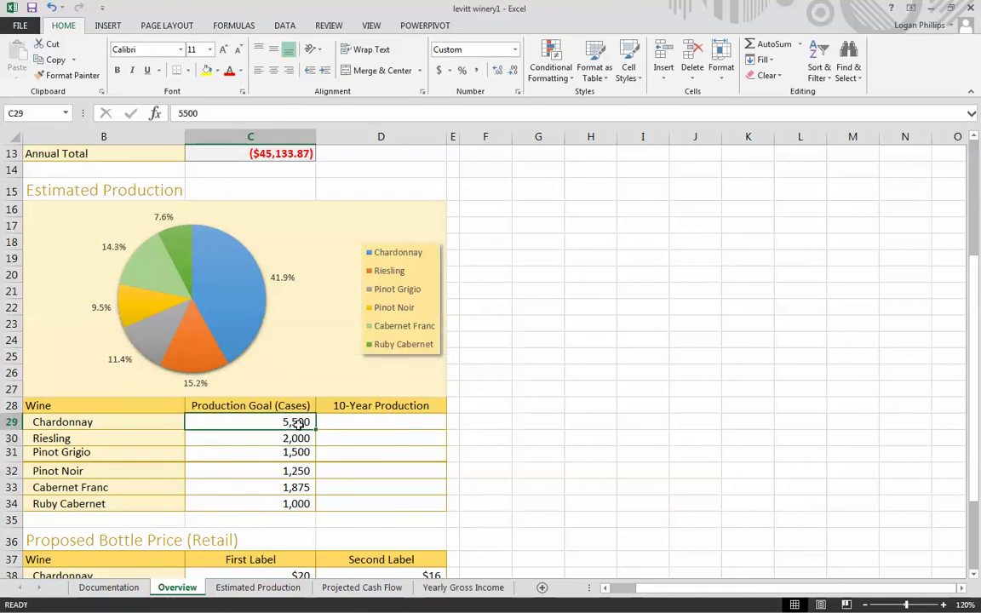
type("3500")
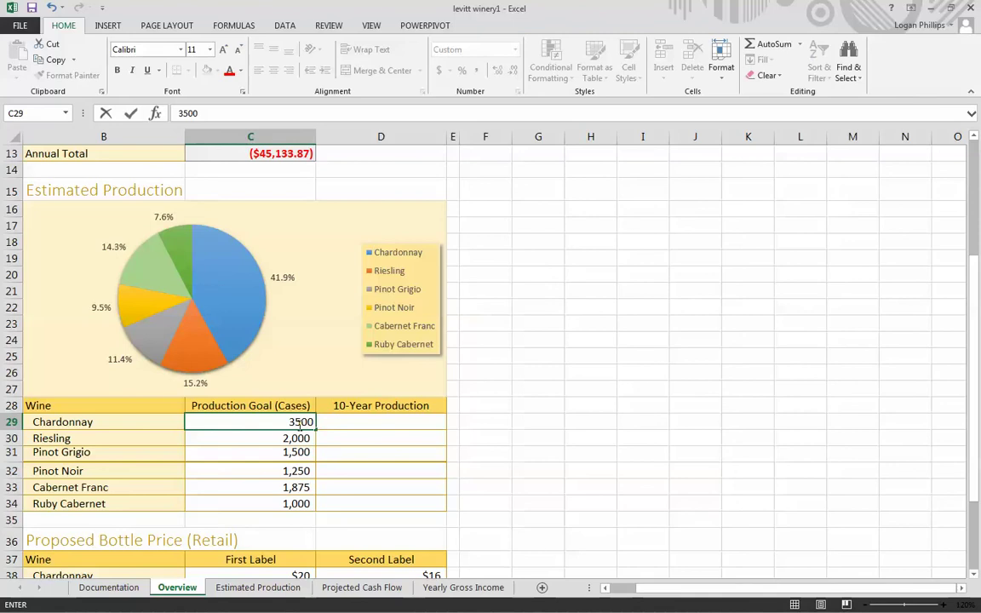
key("Return")
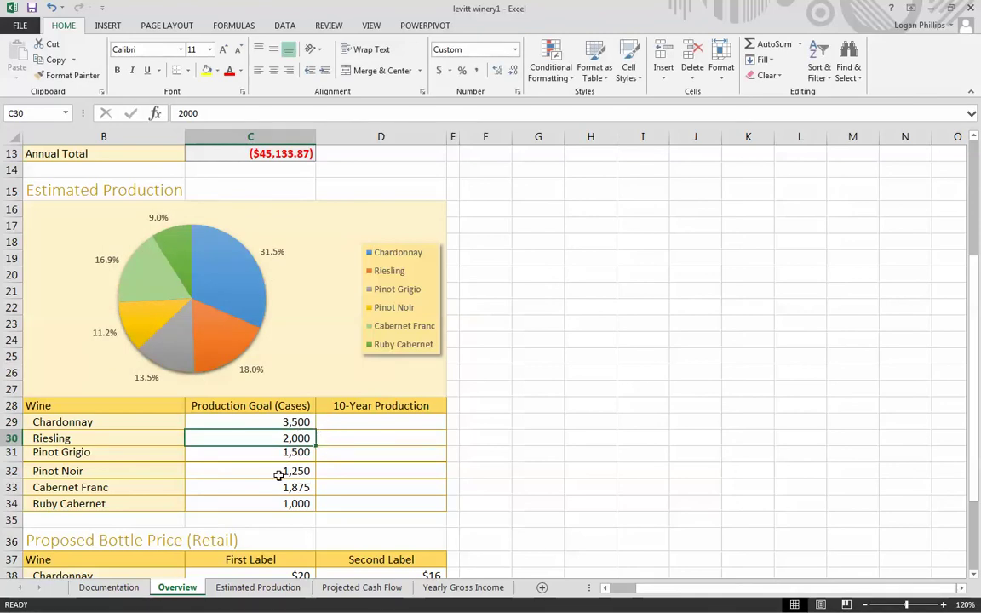
Set the Riesling production goal in C30 to 4000 cases
double_click(266, 438)
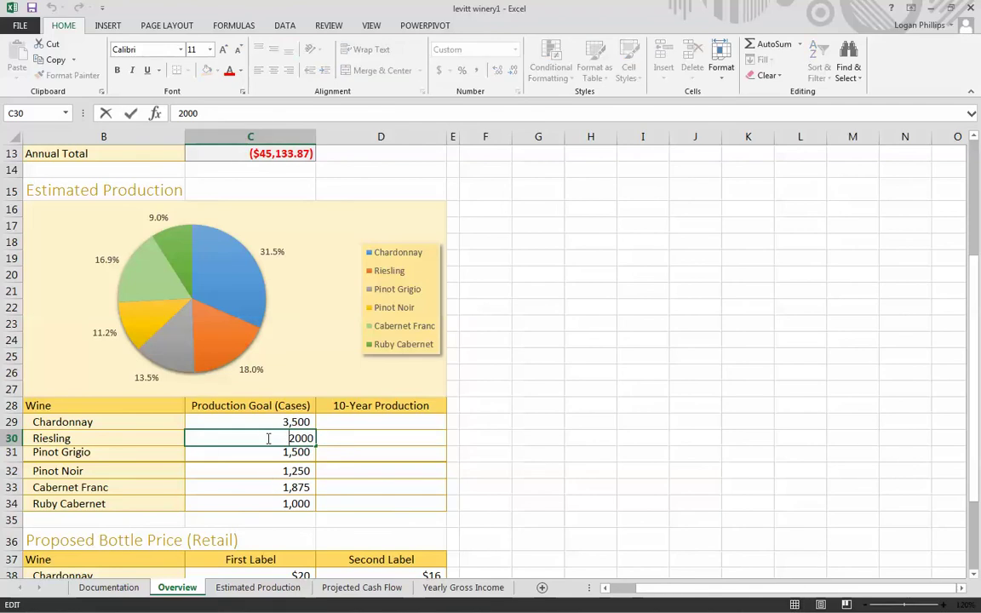
key("Delete")
type("4")
key("Return")
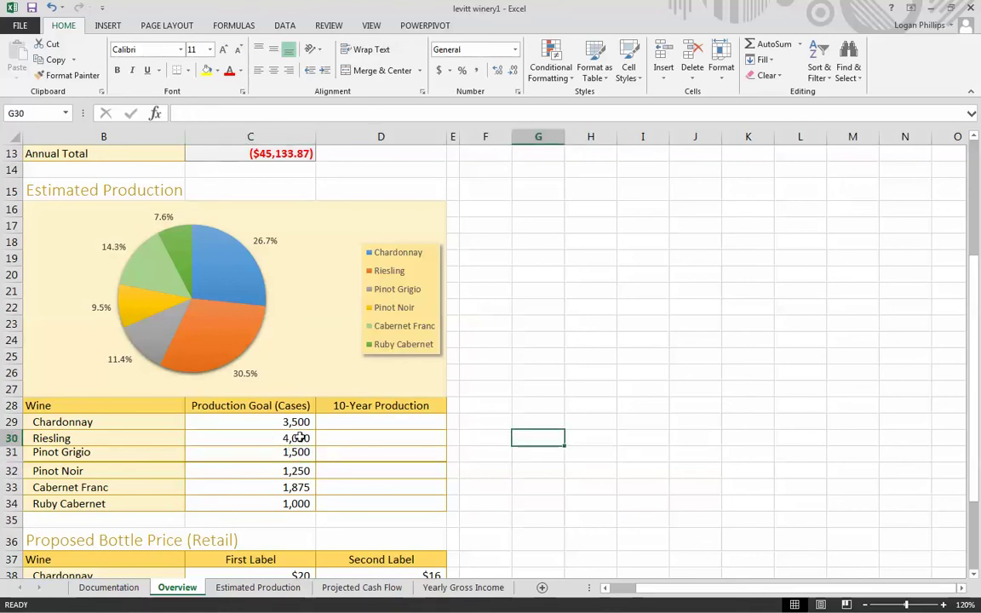
Restore the Riesling production goal in C30 to 2,000 cases
double_click(299, 437)
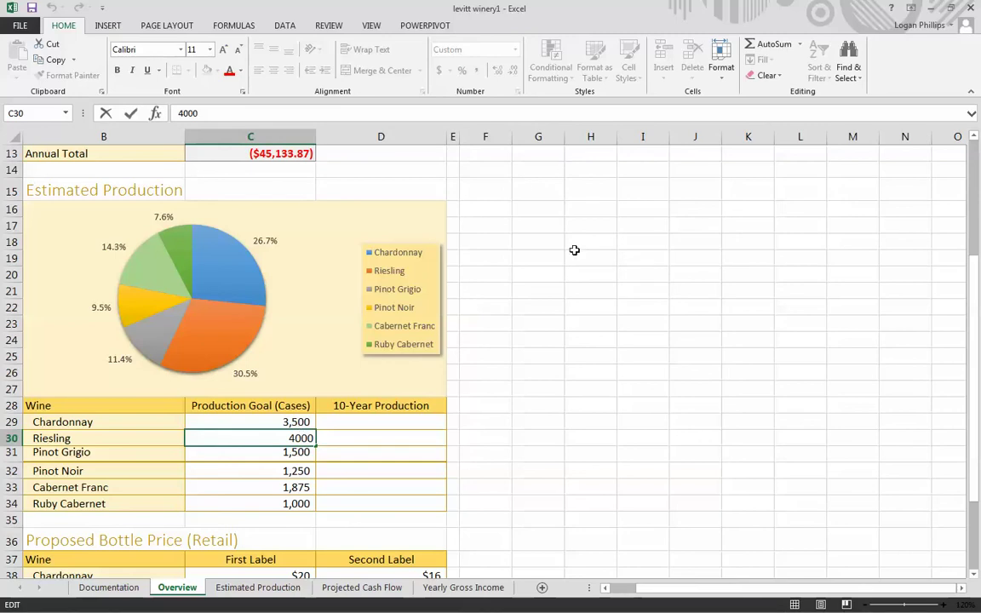
left_click(485, 306)
left_click(300, 437)
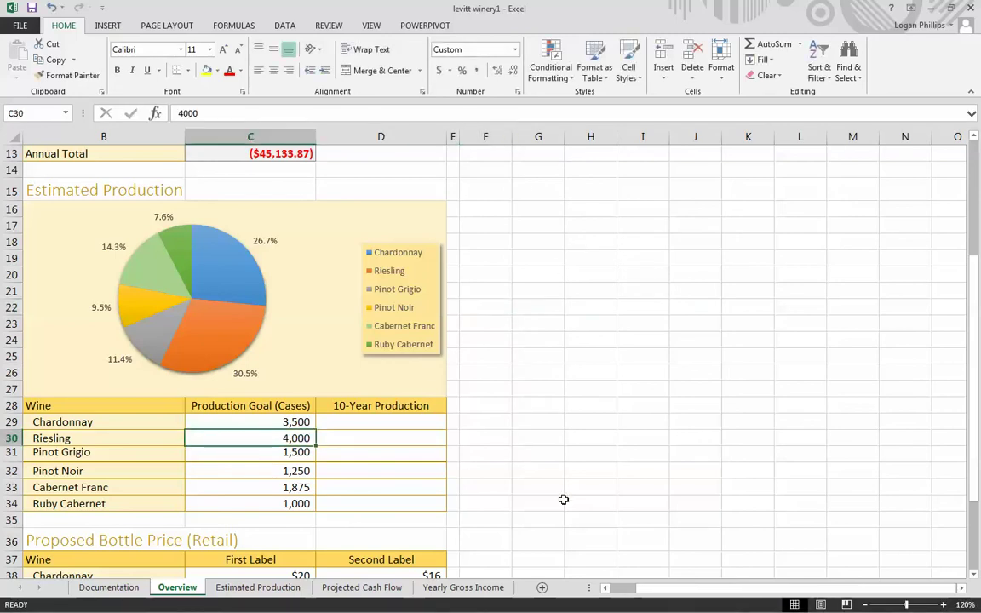
type("2,00")
type("0")
key("Return")
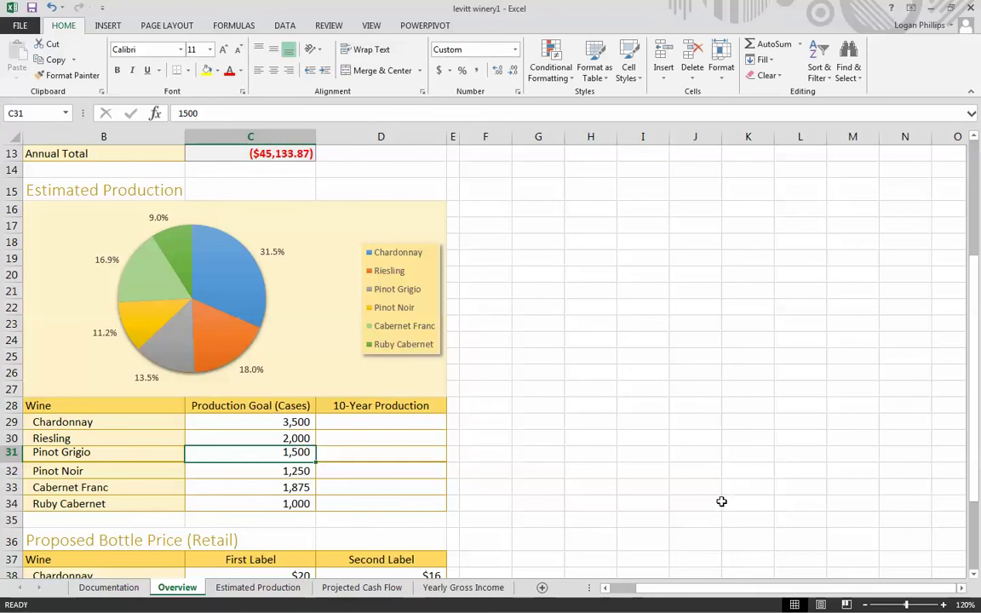
Rename the Riesling entry in B30 of the production table as White Riesling
left_click(59, 438)
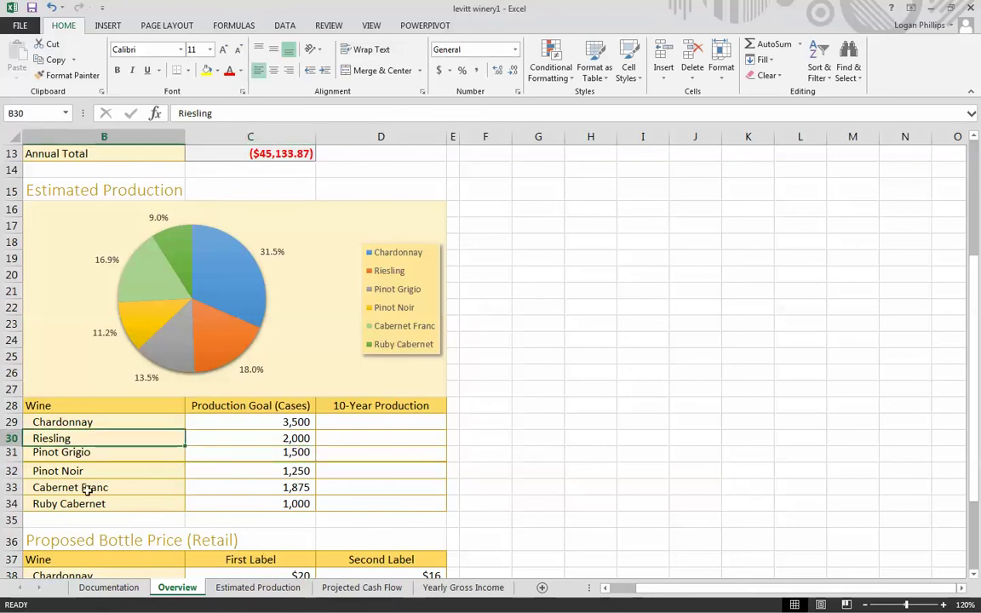
double_click(33, 438)
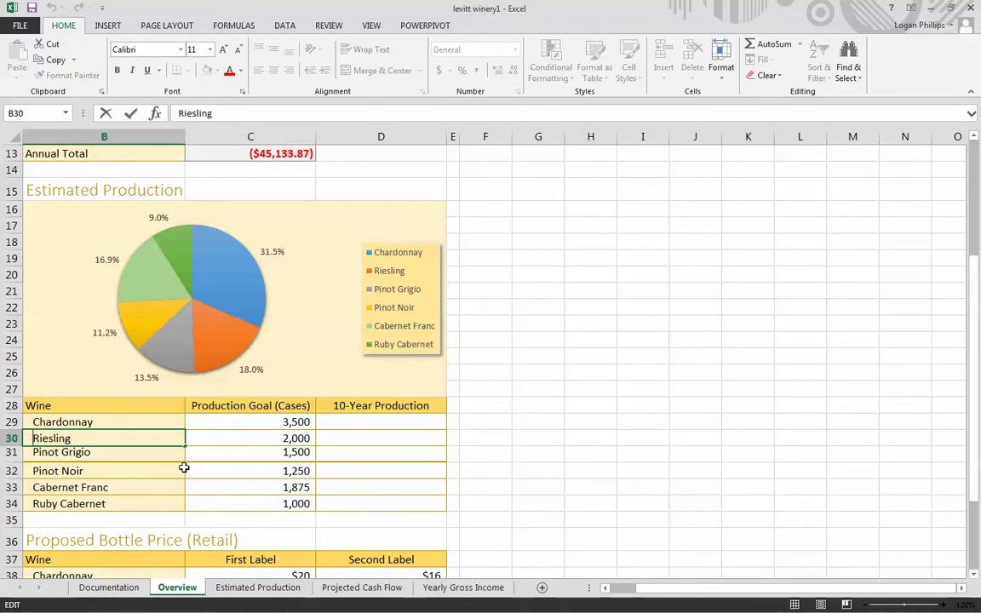
type("White")
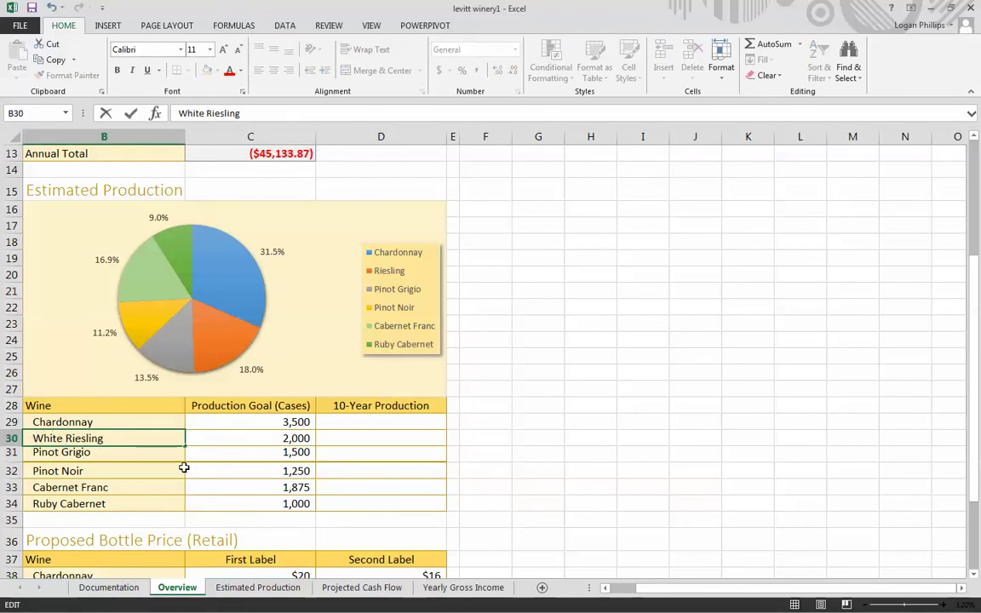
left_click(556, 467)
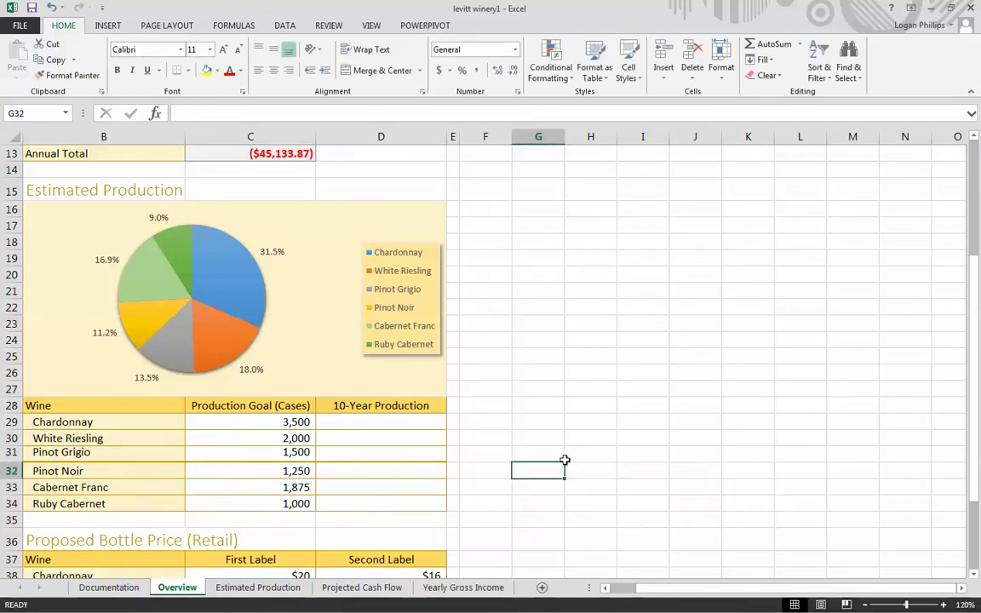
scroll(464, 455, "down", 5)
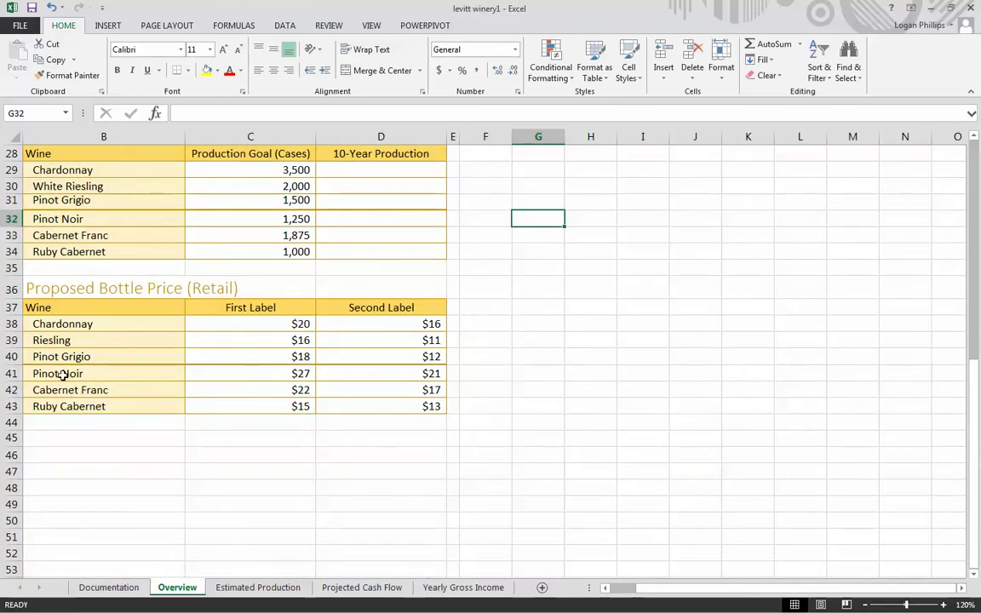
Rename the Riesling entry in B39 of the Proposed Bottle Price table as White Riesling
left_click(28, 340)
double_click(27, 341)
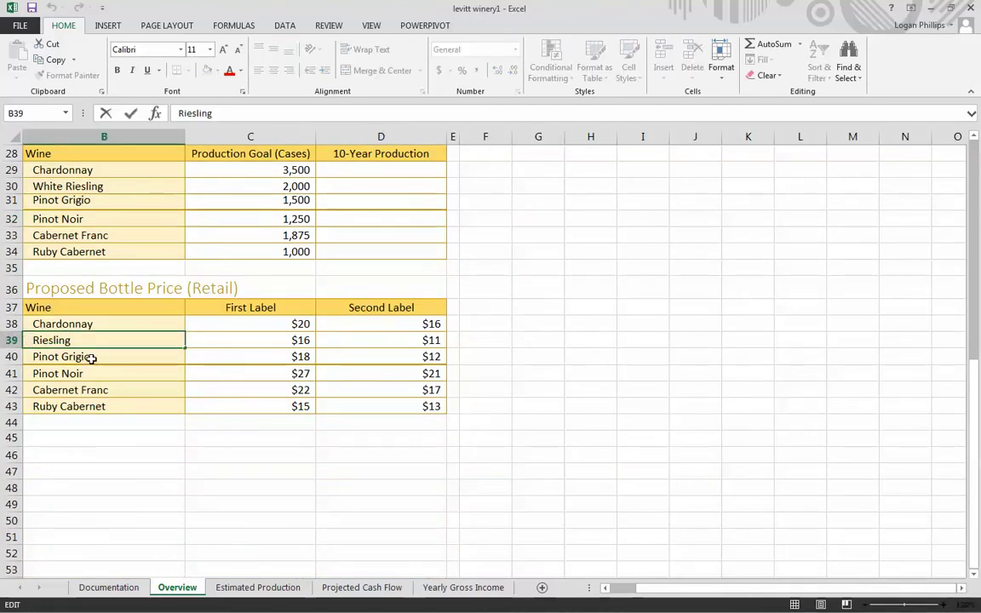
type("White")
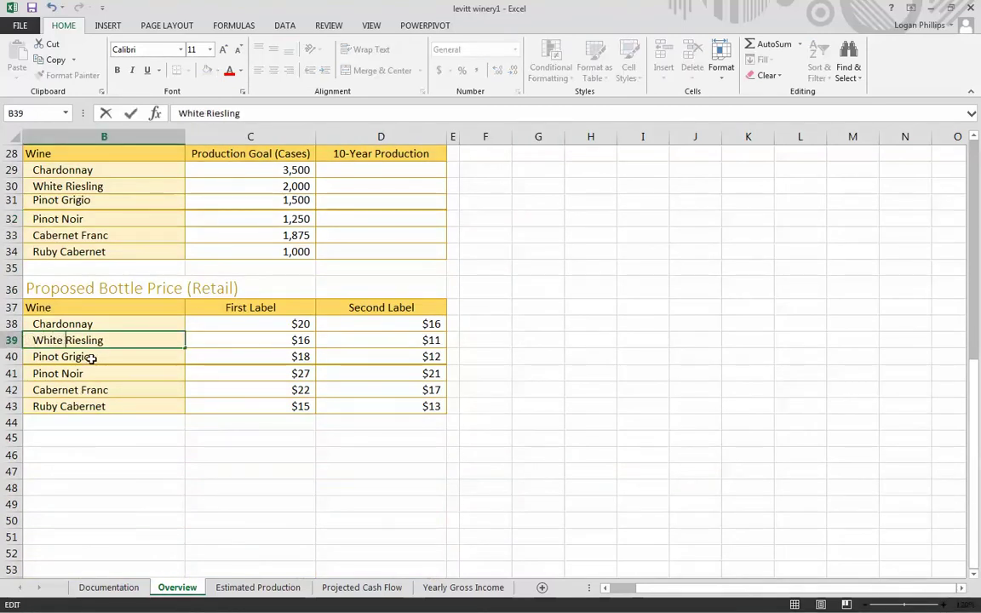
left_click(690, 407)
Filter the Estimated Production pie chart to exclude Pinot Noir, Cabernet Franc and Ruby Cabernet
scroll(246, 387, "up", 2)
scroll(245, 397, "up", 4)
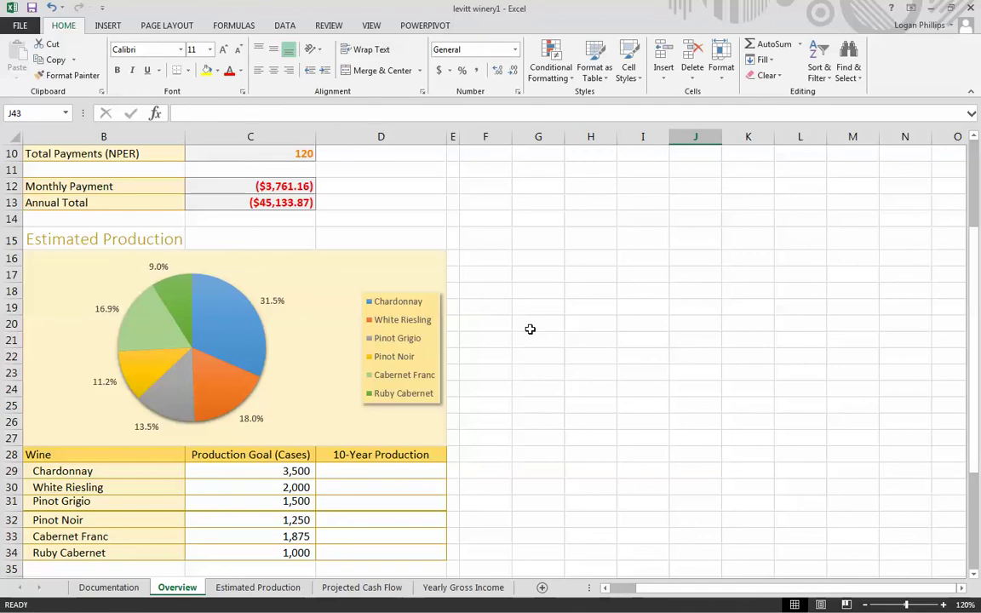
left_click(429, 273)
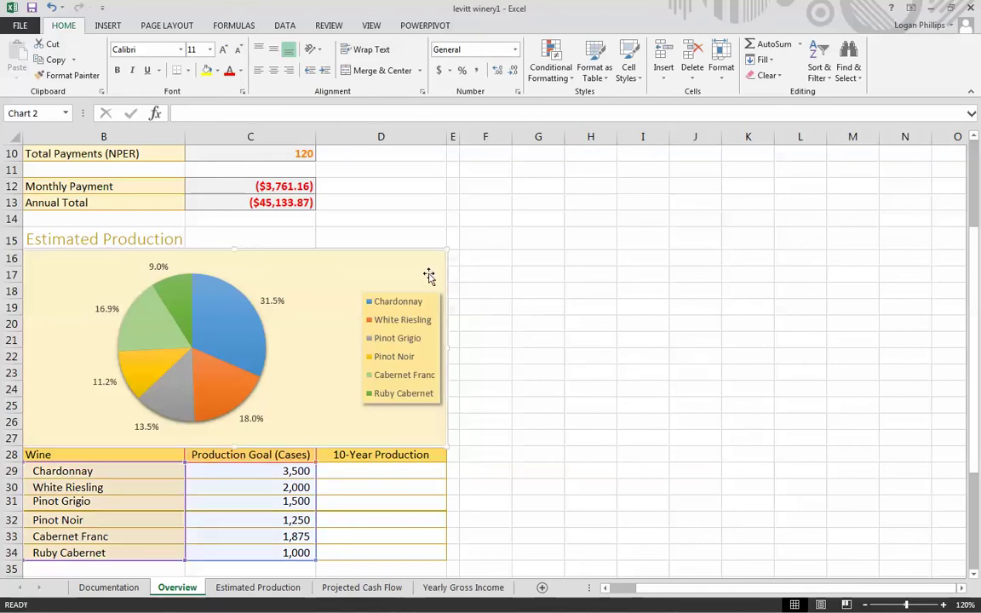
left_click(464, 310)
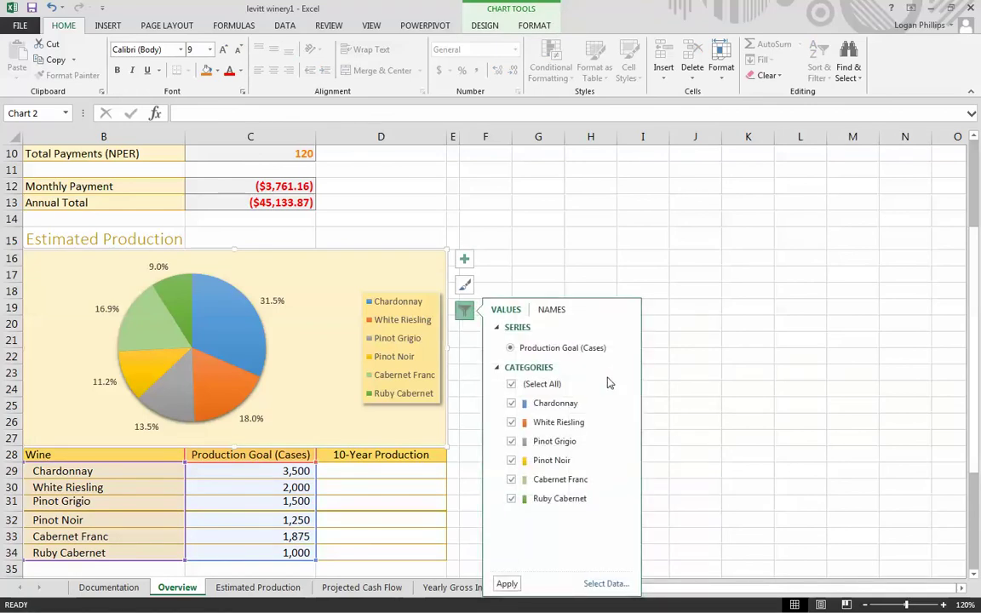
left_click(511, 461)
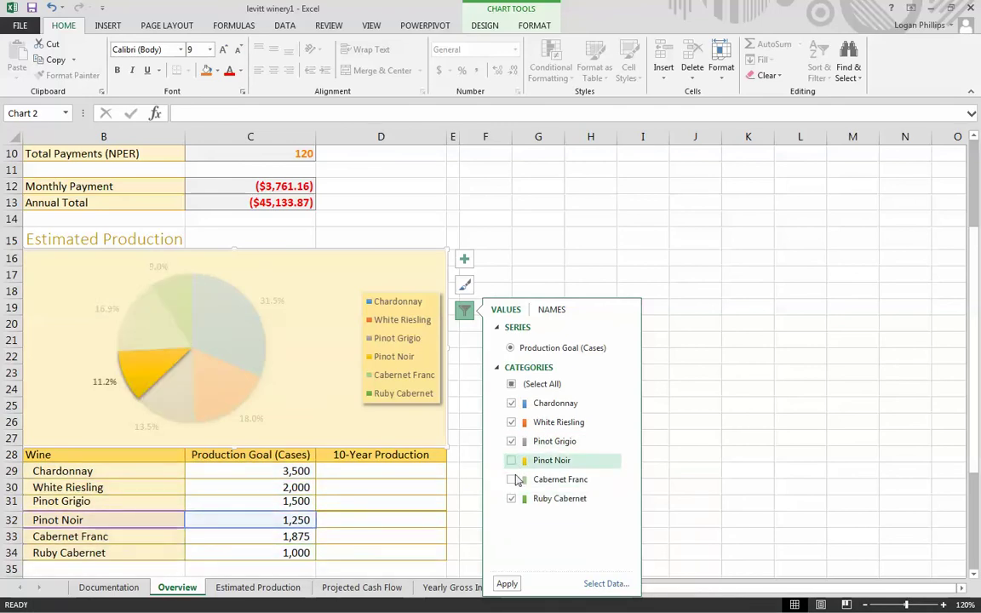
left_click(511, 499)
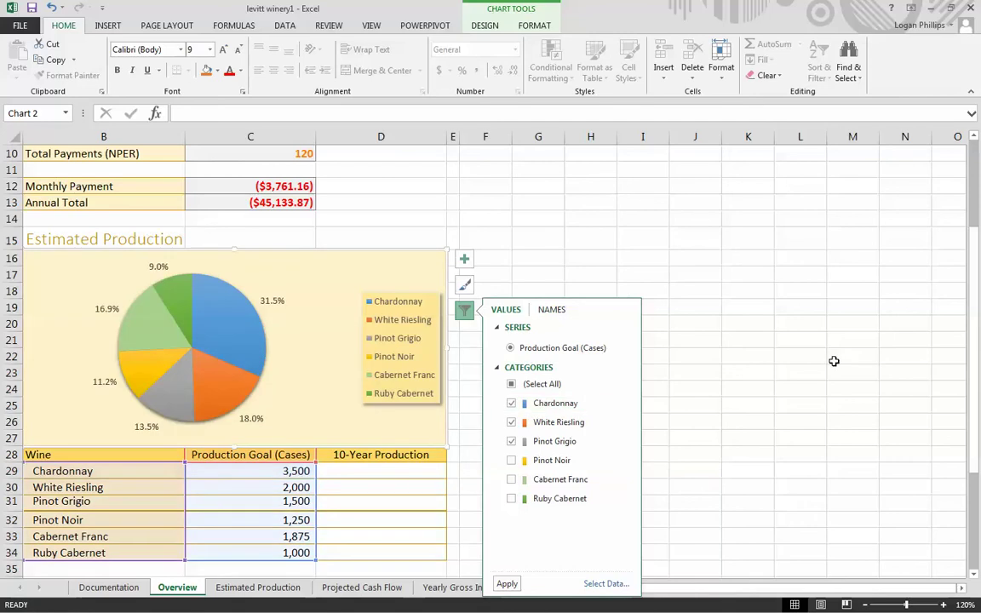
left_click(507, 583)
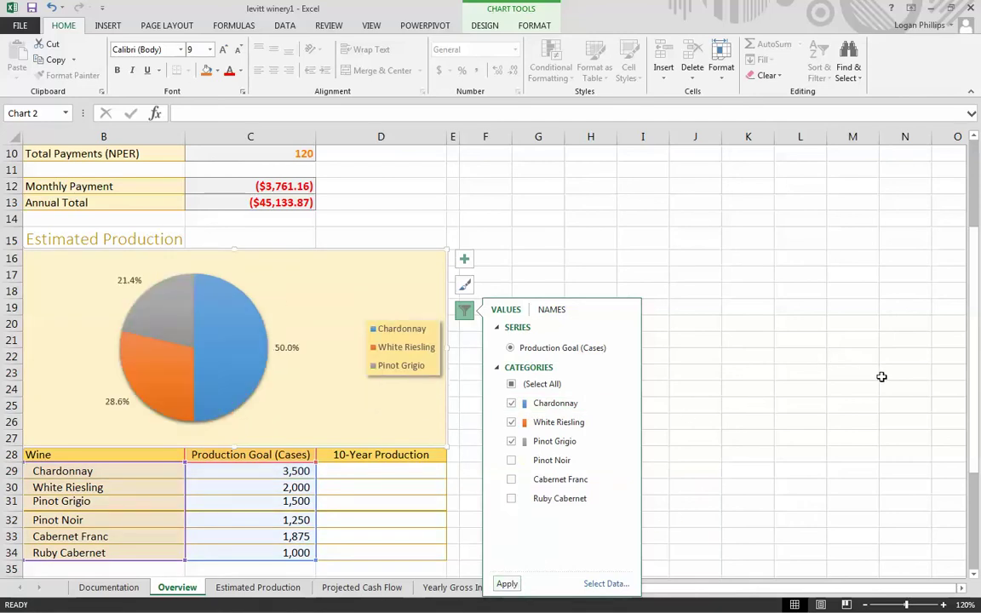
left_click(886, 375)
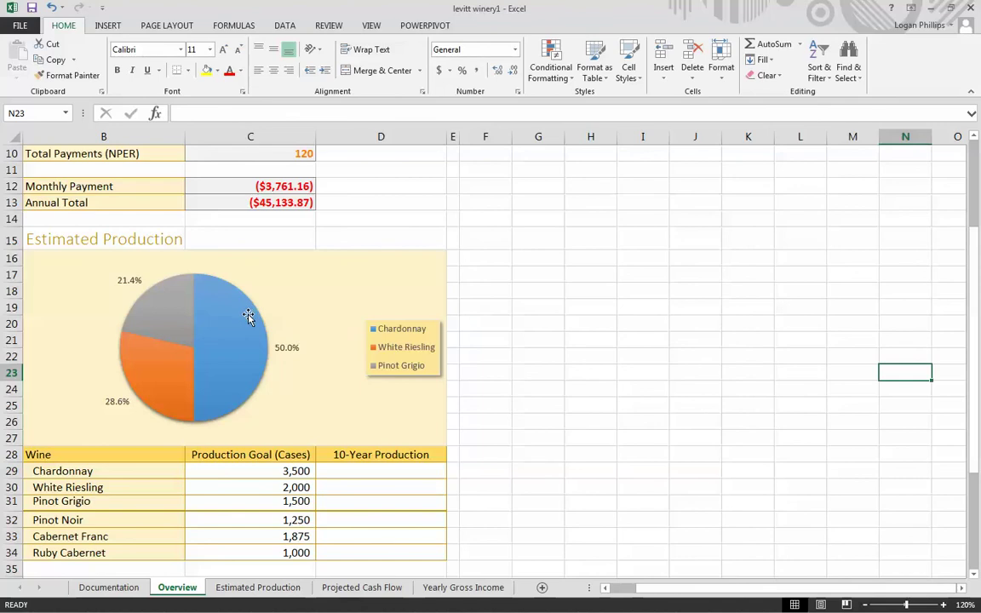
left_click(241, 375)
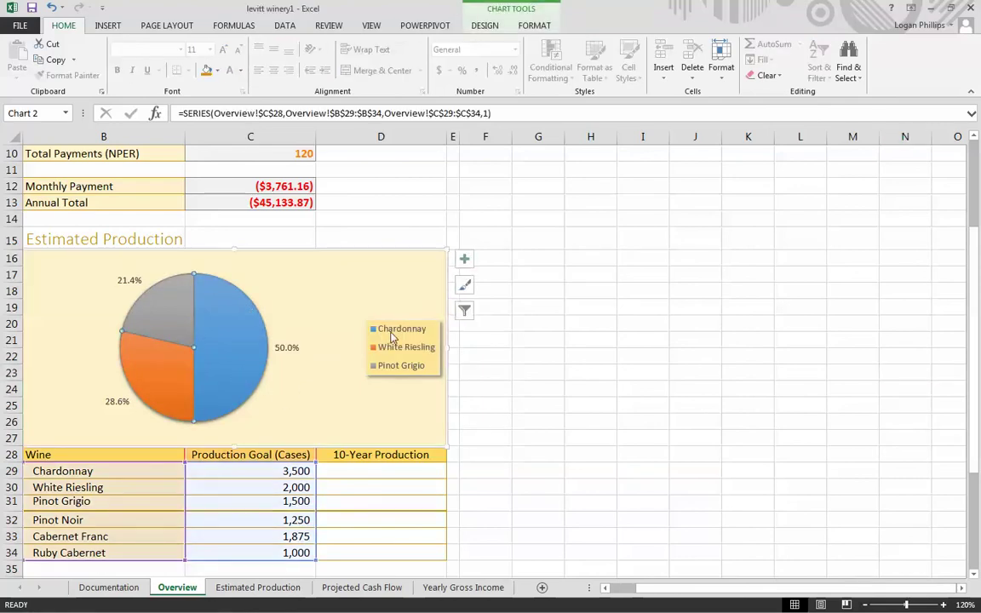
key("Escape")
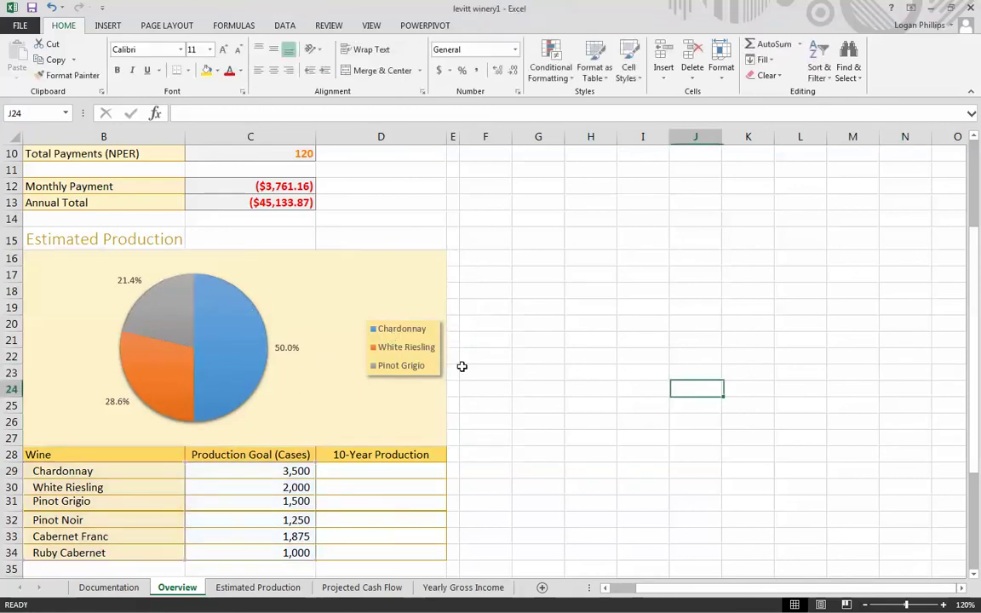
left_click(229, 353)
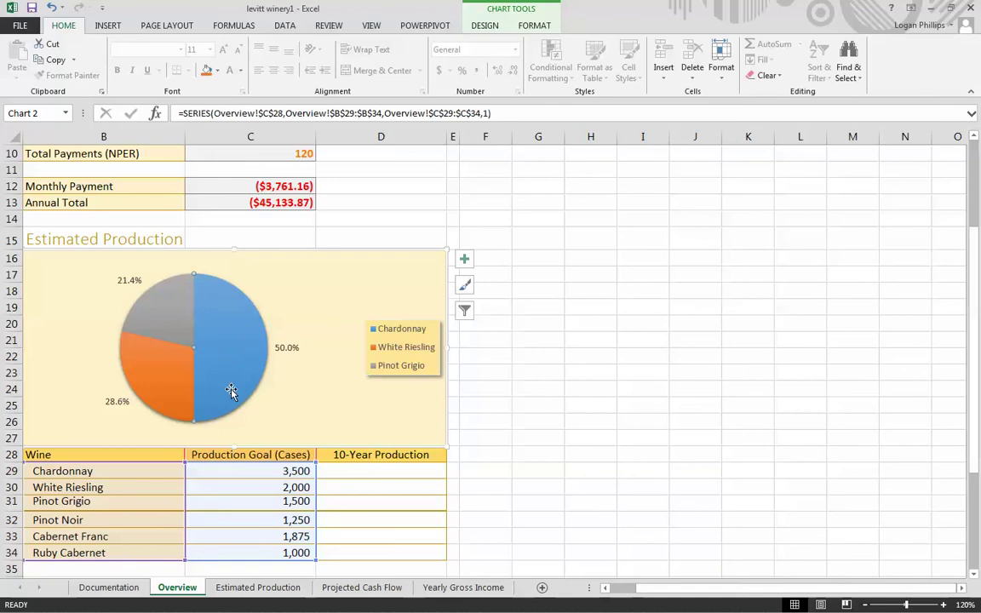
left_click(608, 436)
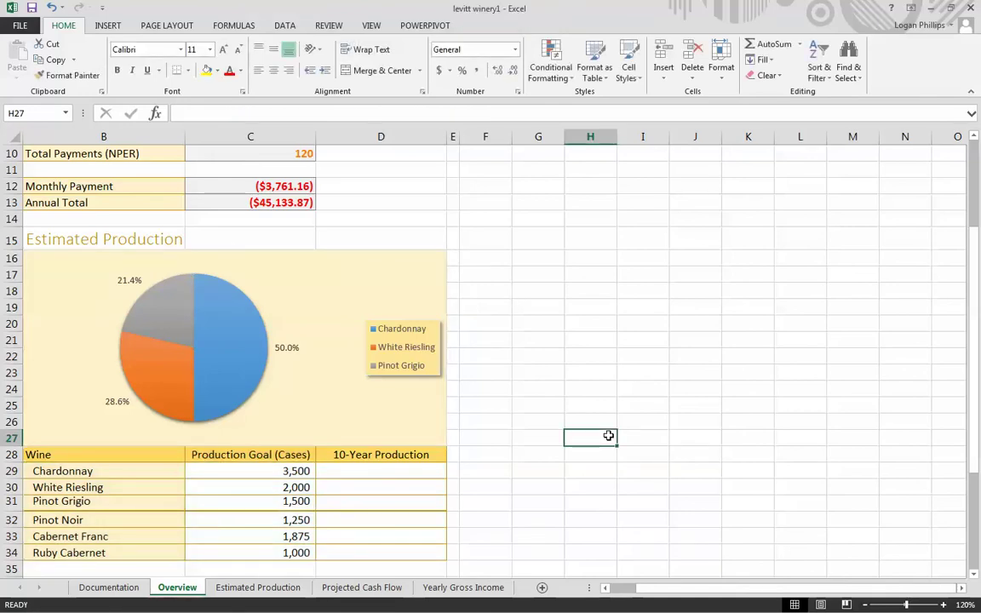
left_click(561, 372)
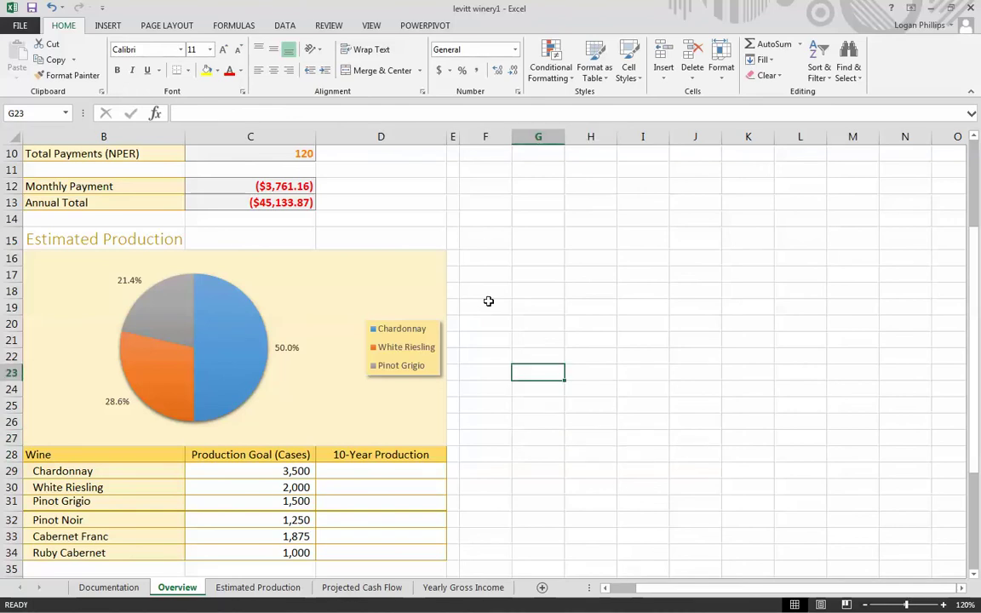
Restore all wine categories in the Estimated Production pie chart's filter
left_click(408, 303)
left_click(464, 310)
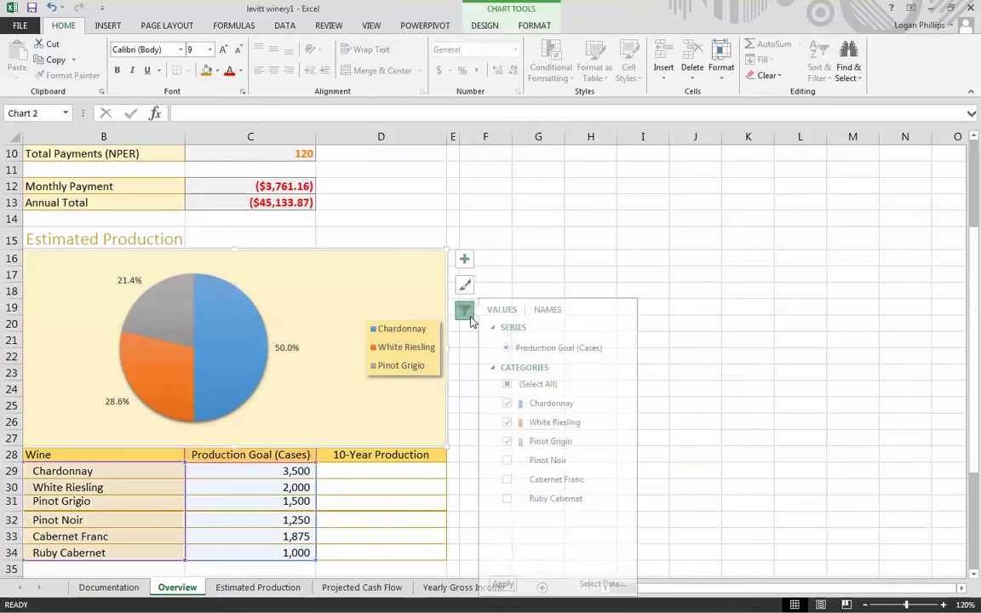
left_click(511, 385)
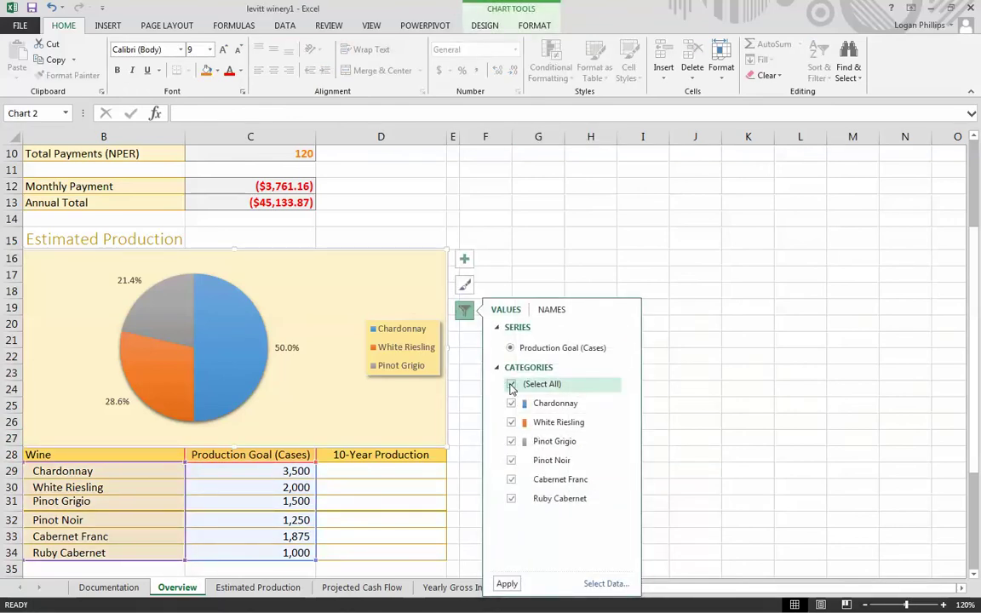
left_click(507, 584)
left_click(804, 384)
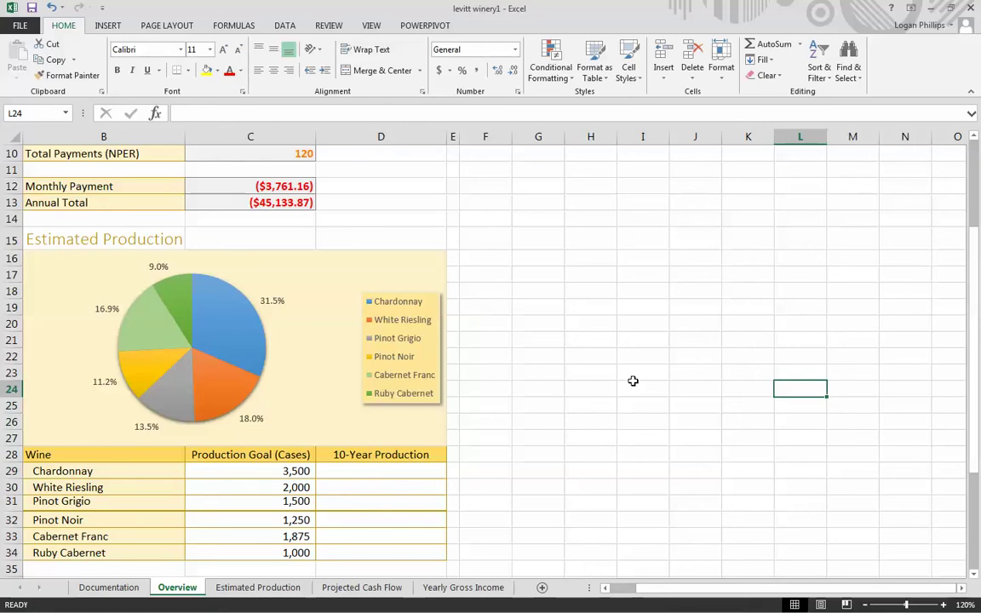
On the Projected Cash Flow sheet, select the nonadjacent ranges B4:L4, B10:L10 and B18:L18 together
left_click(368, 587)
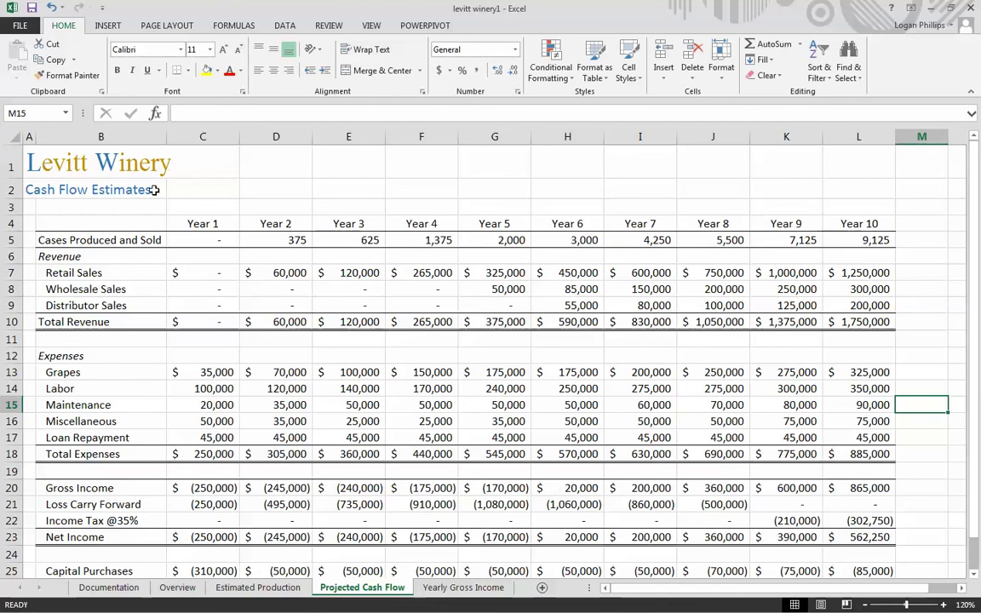
left_click(109, 223)
left_click_drag(109, 223, 876, 224)
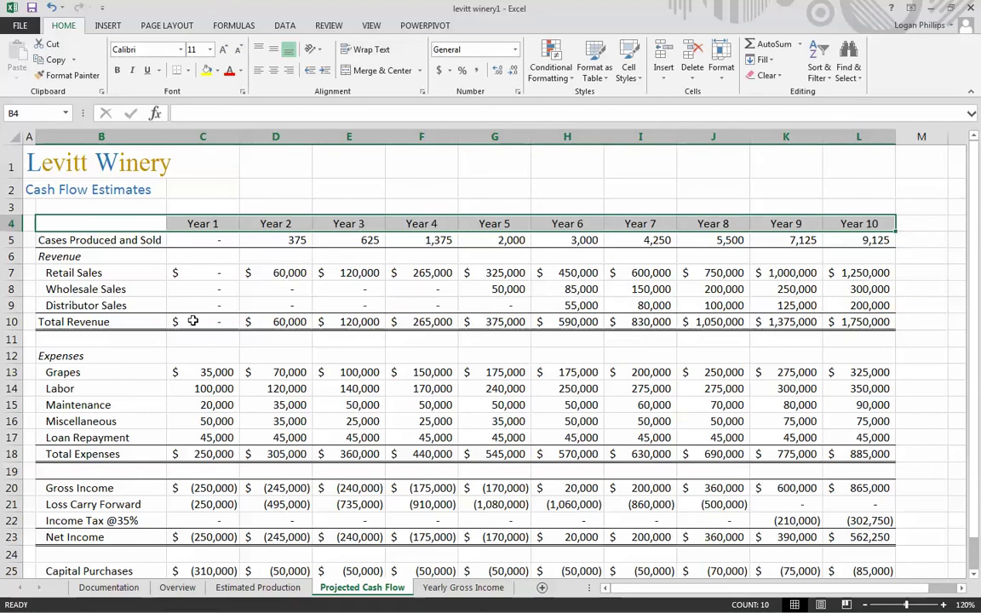
left_click(123, 220)
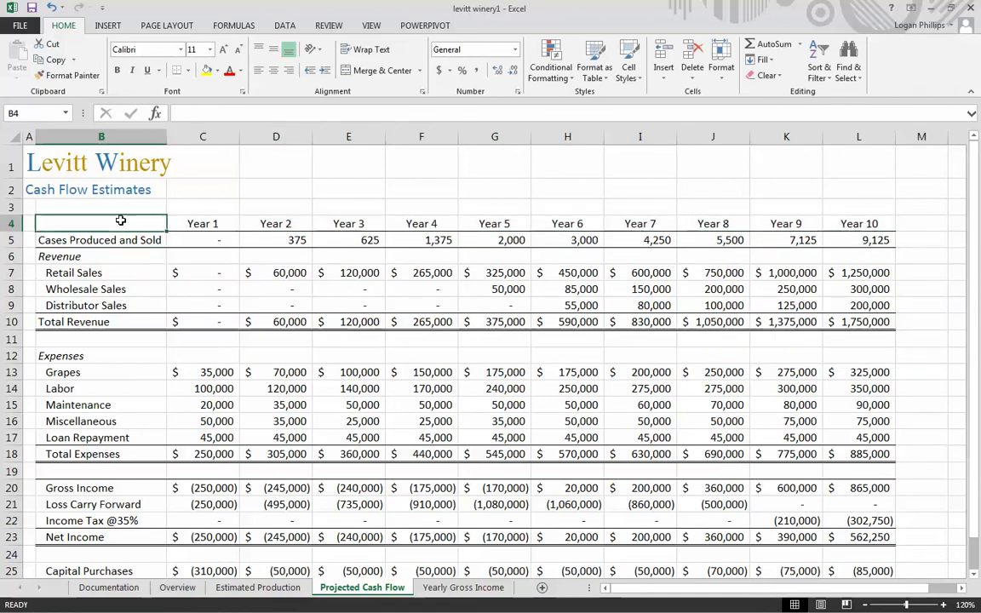
left_click_drag(123, 219, 864, 222)
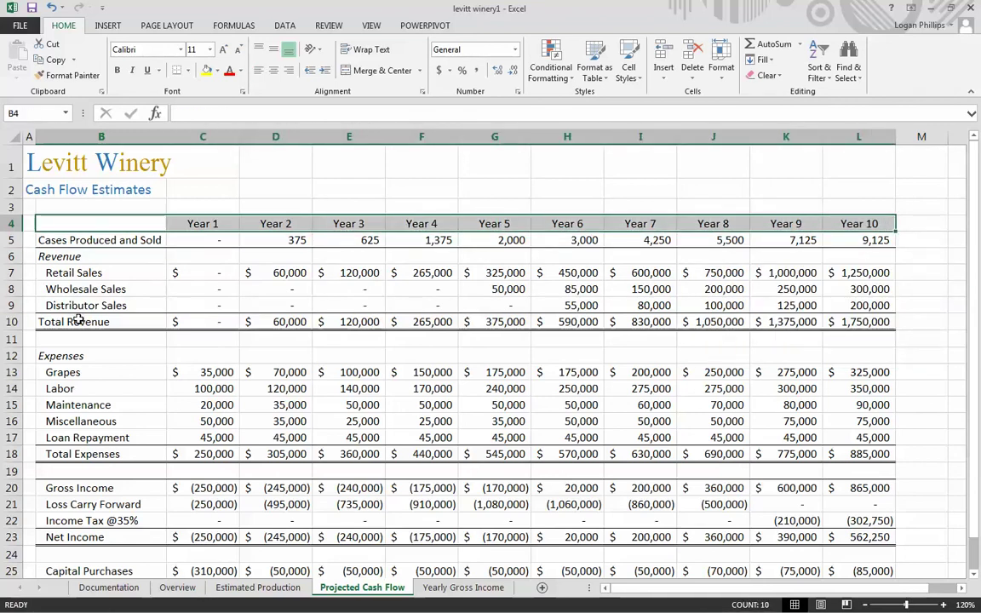
left_click_drag(78, 319, 864, 322)
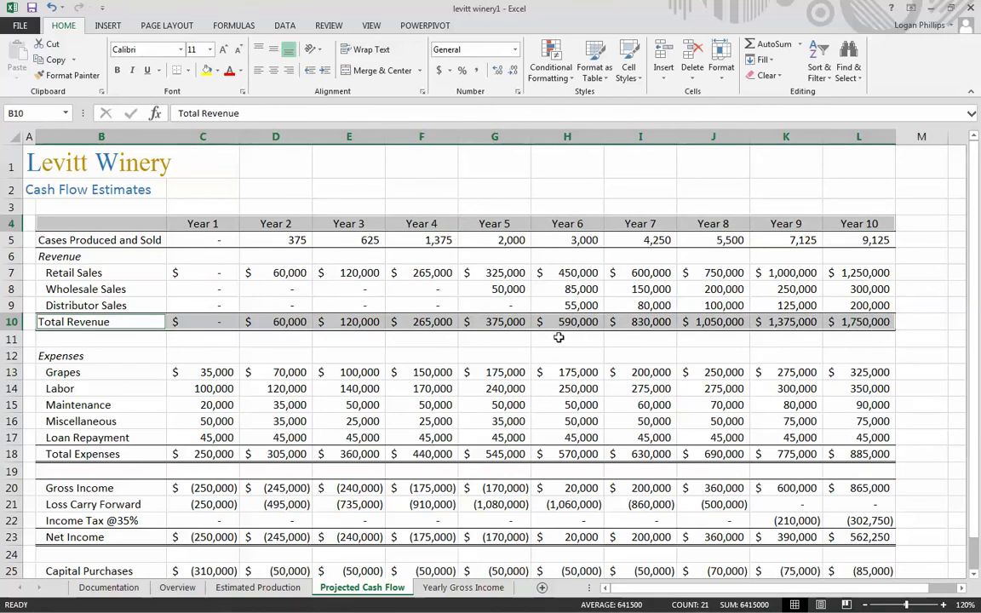
scroll(555, 337, "down", 1)
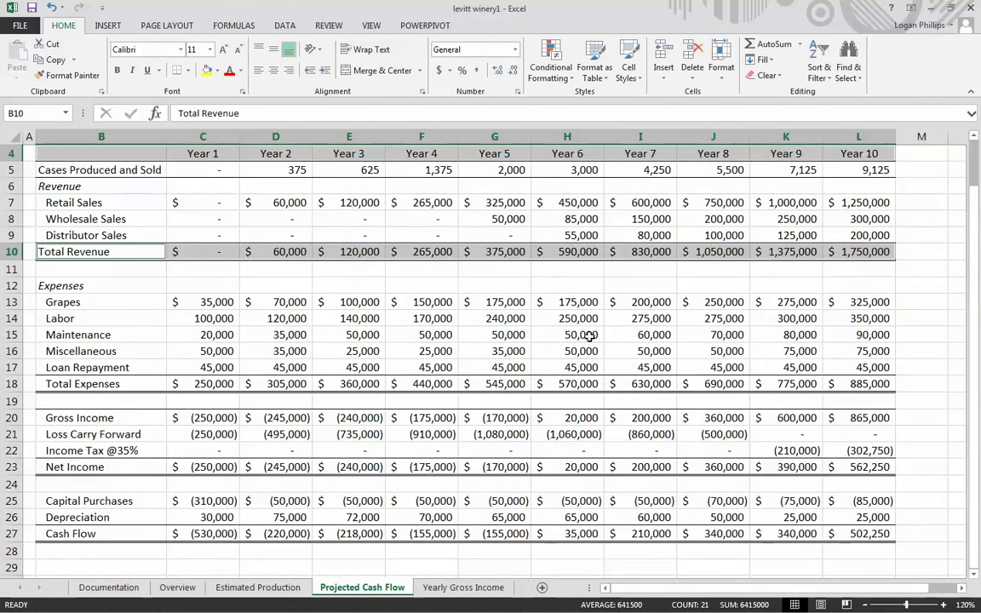
left_click_drag(77, 383, 868, 385)
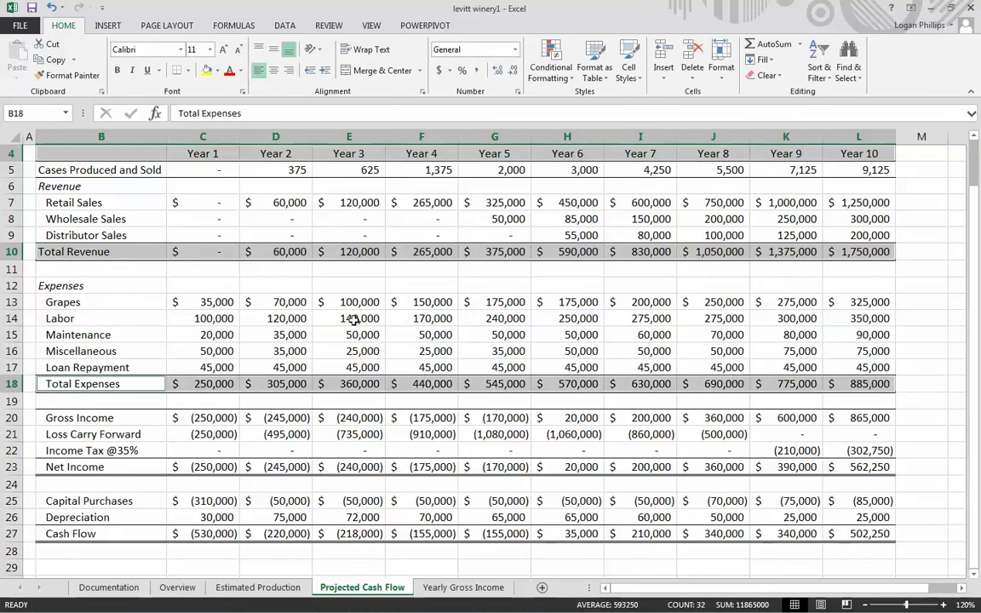
scroll(377, 310, "up", 1)
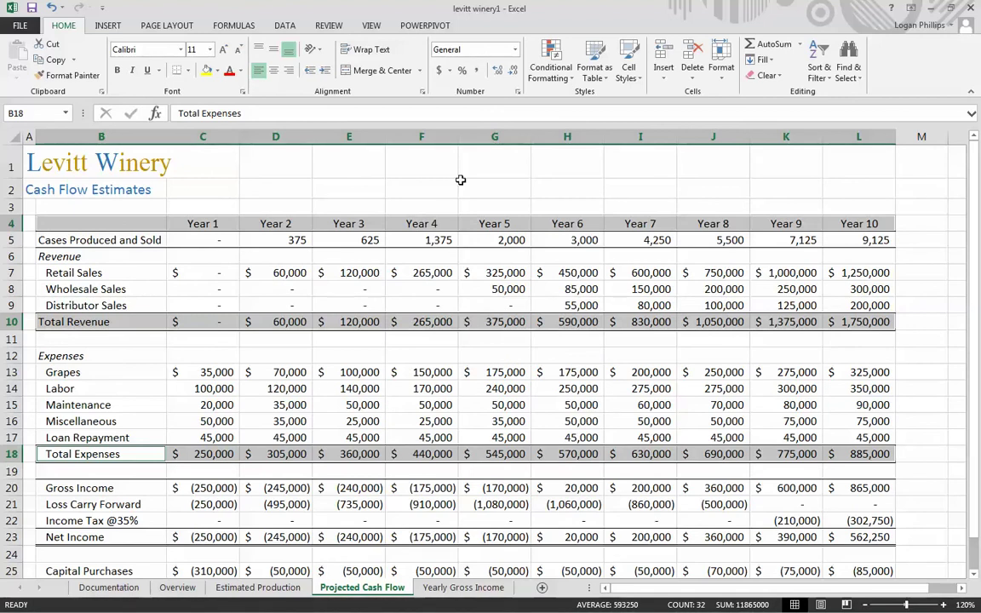
Insert the recommended Clustered Column chart comparing Total Revenue and Total Expenses by year
left_click(108, 26)
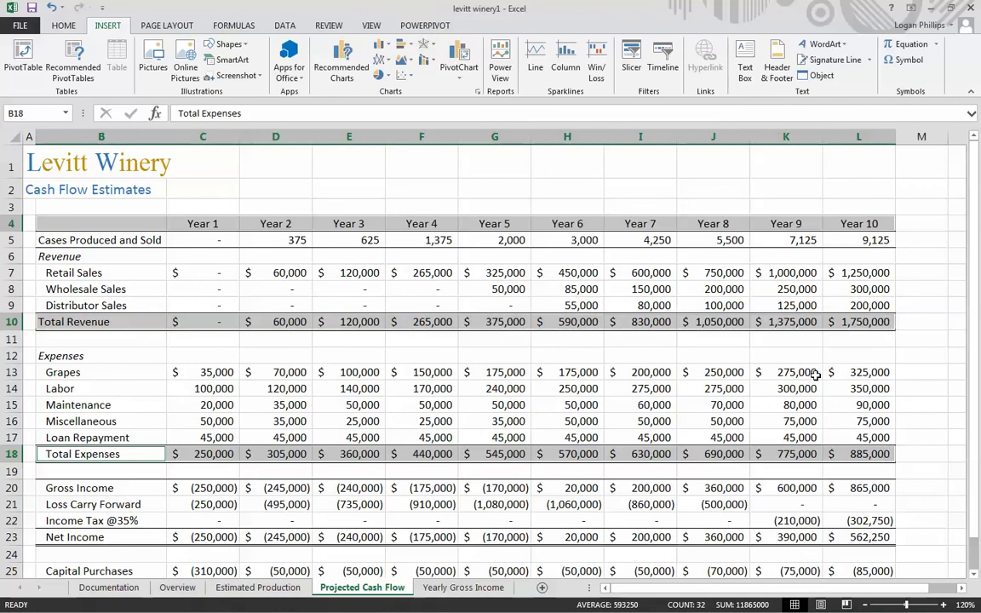
scroll(796, 347, "down", 4)
scroll(788, 350, "up", 4)
left_click(343, 66)
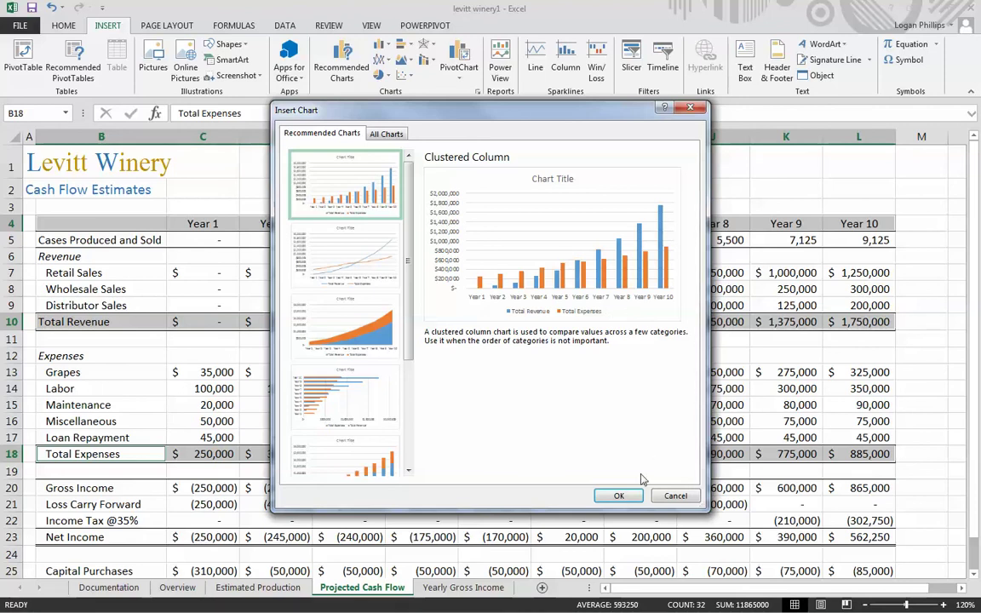
key("Return")
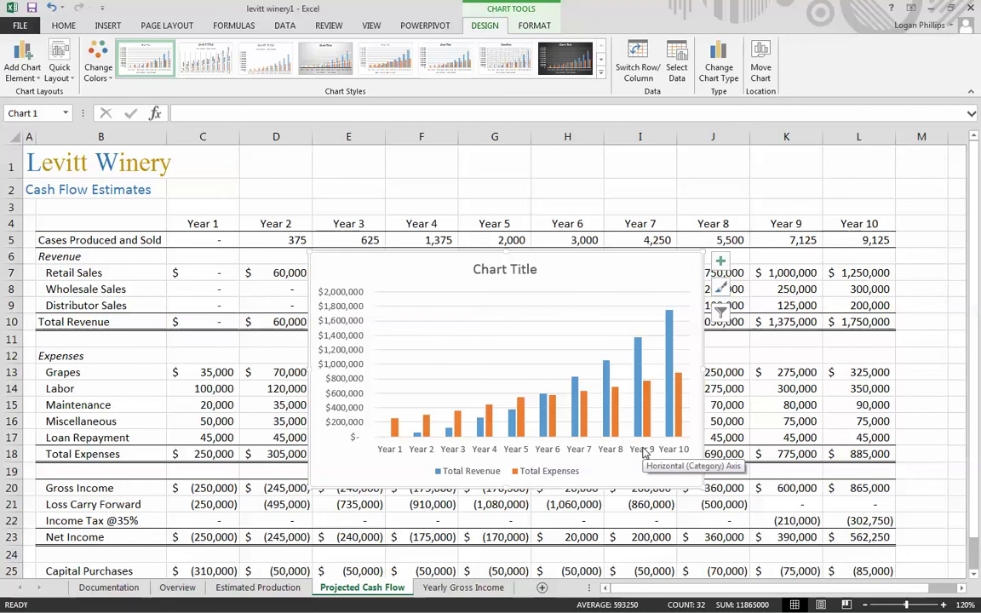
Apply chart Style 14 to the revenue and expenses column chart
left_click(720, 287)
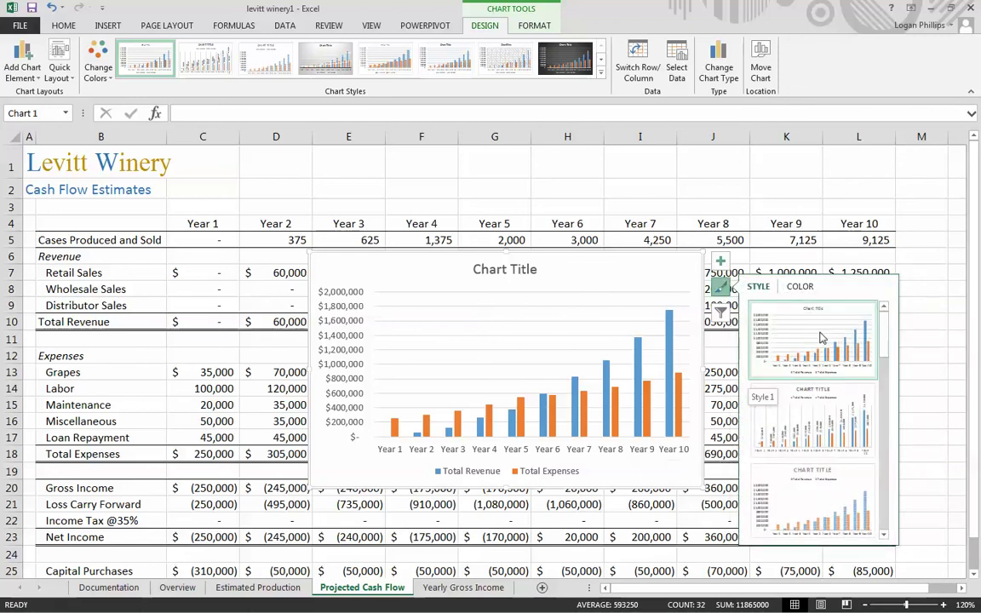
scroll(820, 341, "down", 5)
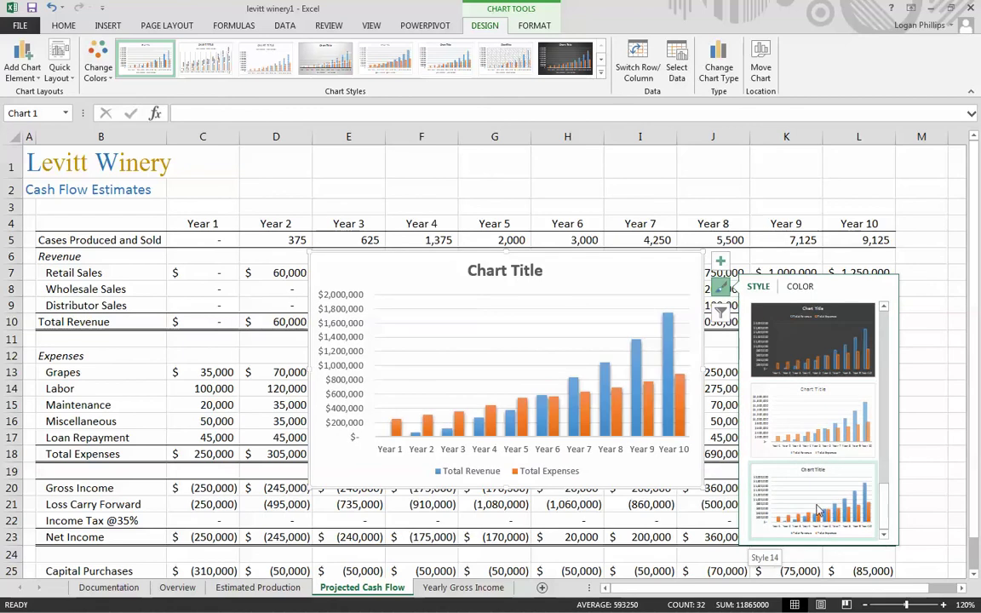
left_click(817, 509)
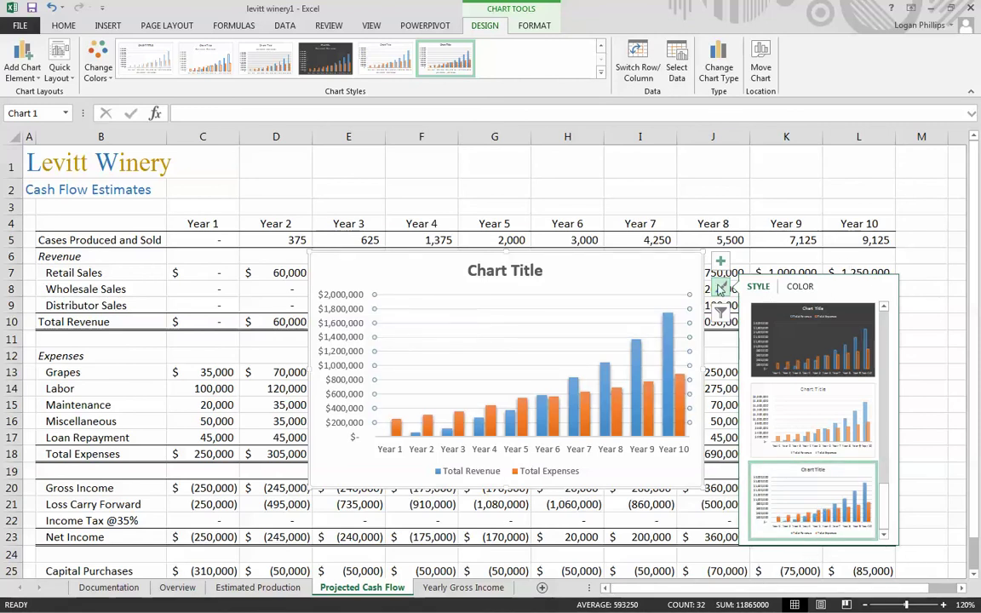
left_click(721, 288)
left_click(576, 332)
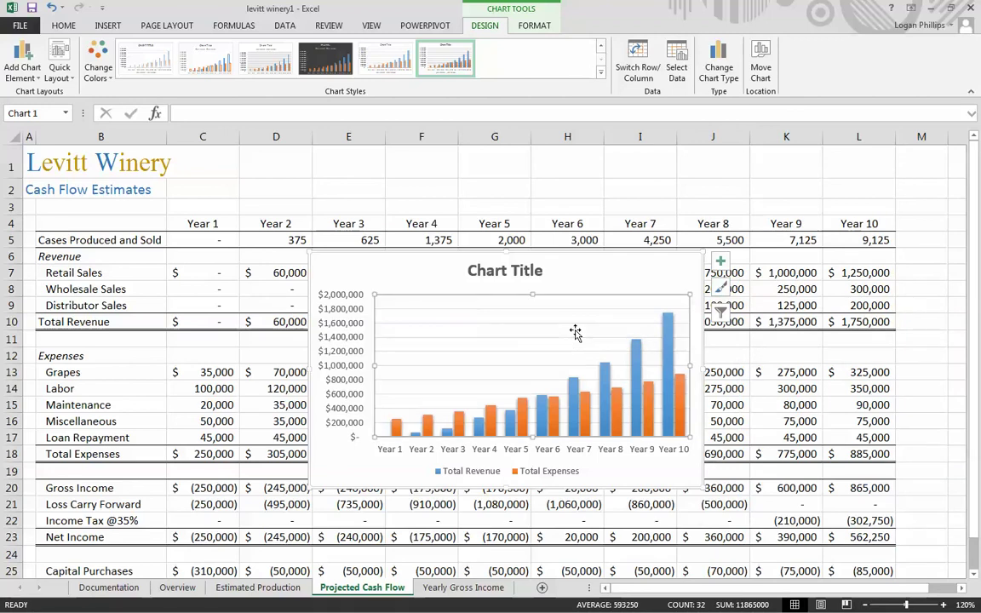
left_click(609, 267)
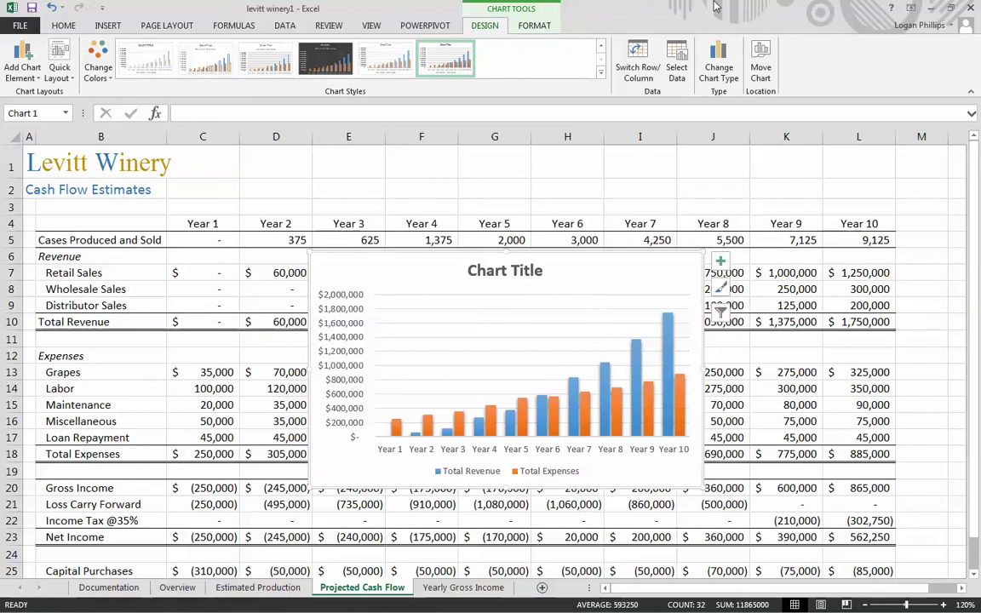
Move the column chart to the Overview sheet as an embedded object
left_click(763, 67)
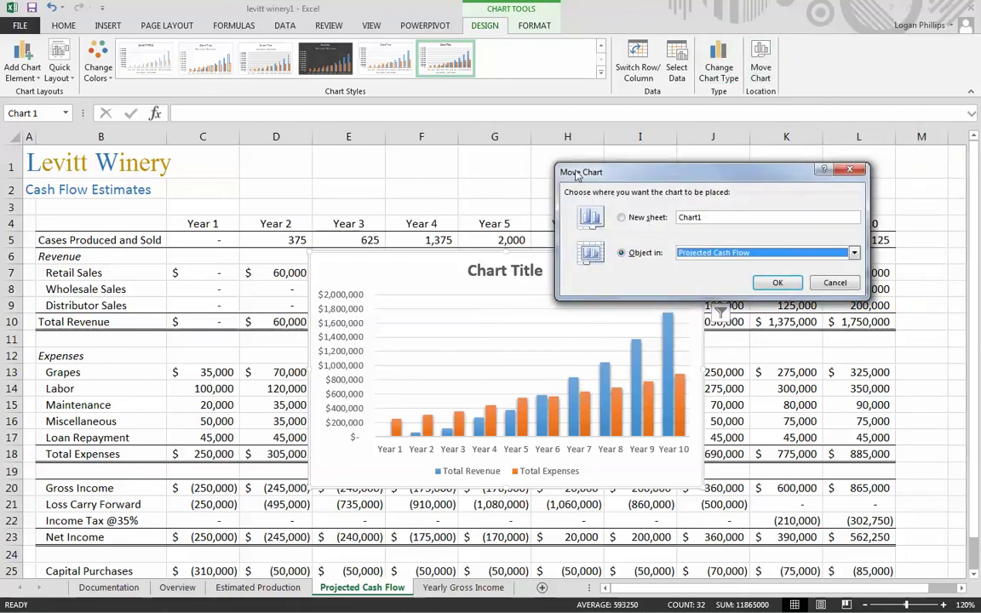
left_click(809, 254)
left_click(707, 273)
left_click(777, 282)
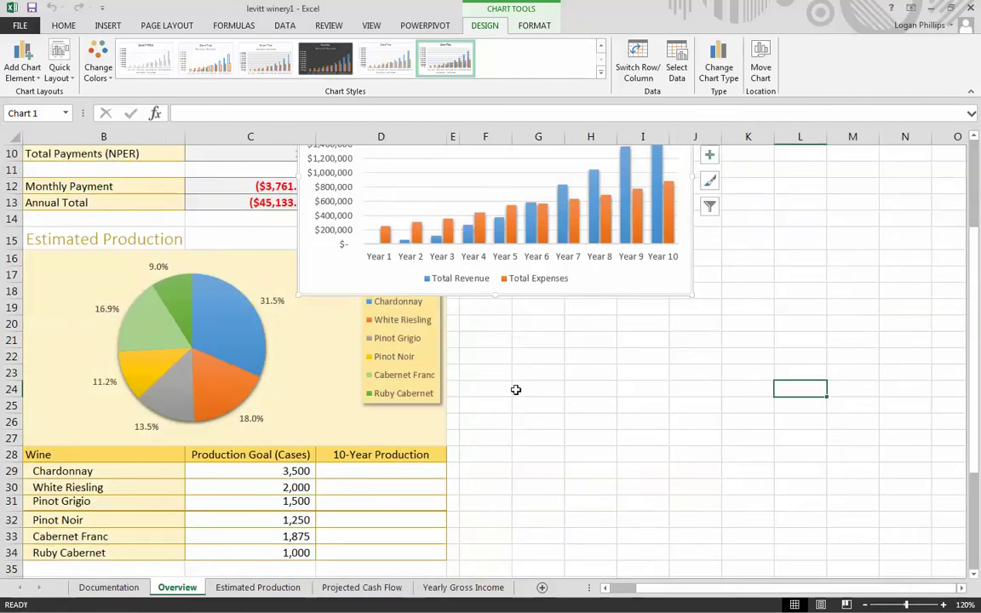
scroll(515, 389, "up", 3)
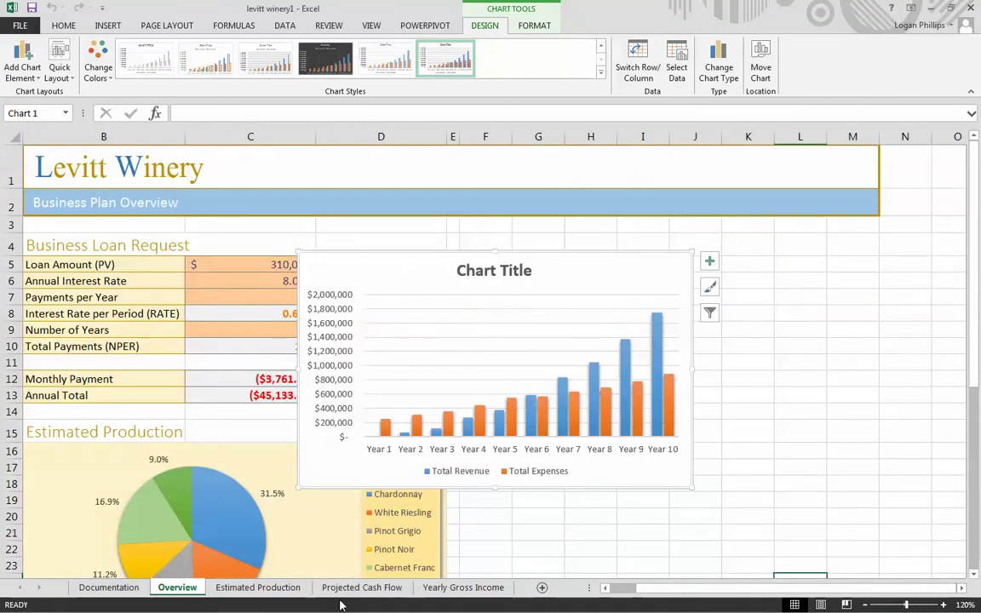
left_click(361, 587)
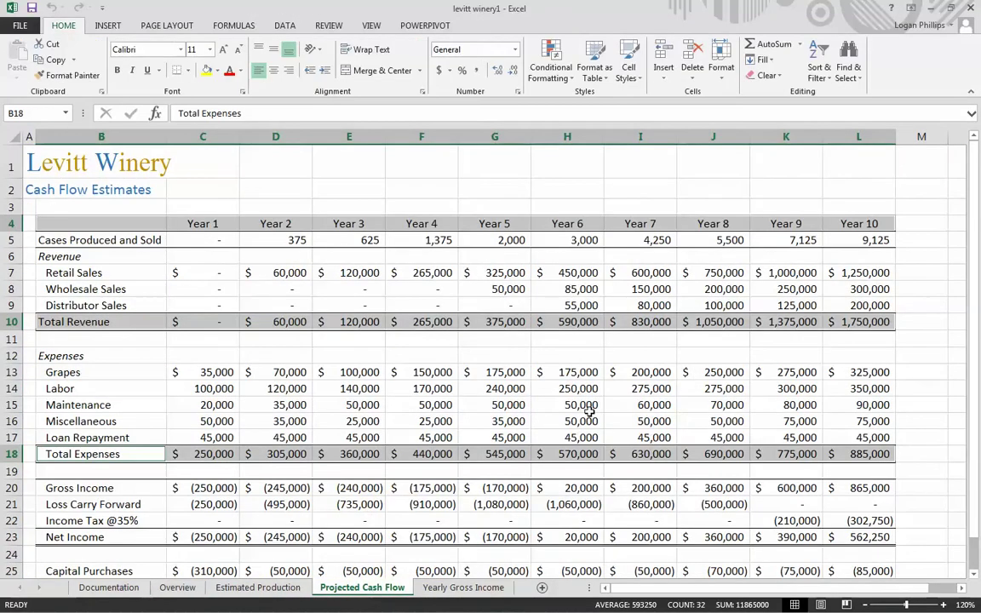
scroll(787, 409, "down", 4)
scroll(783, 455, "up", 4)
left_click(179, 587)
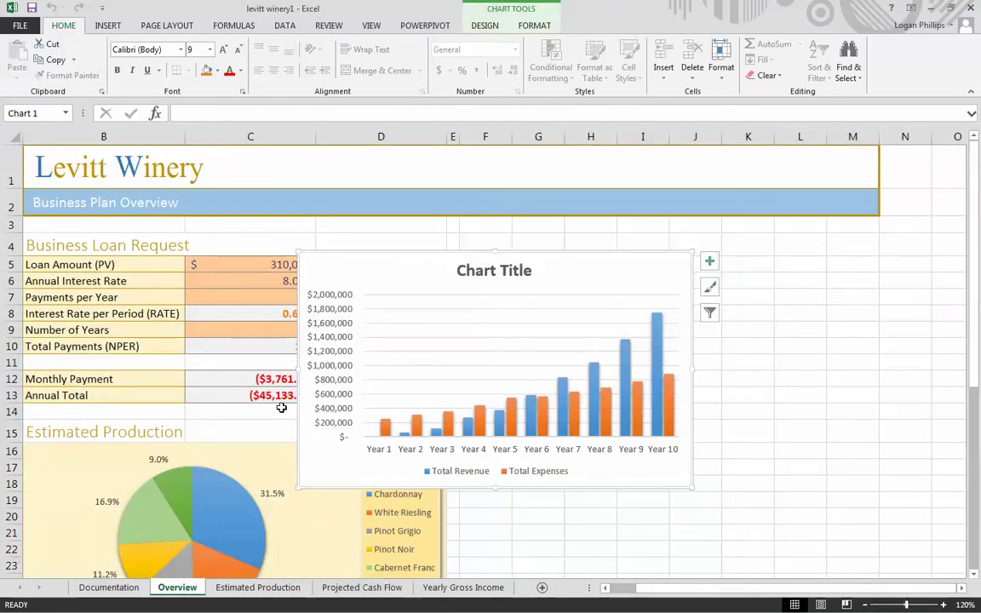
Move and resize the revenue and expenses column chart on the Overview sheet so that it covers the range F16:M29
scroll(417, 370, "down", 2)
scroll(464, 353, "up", 1)
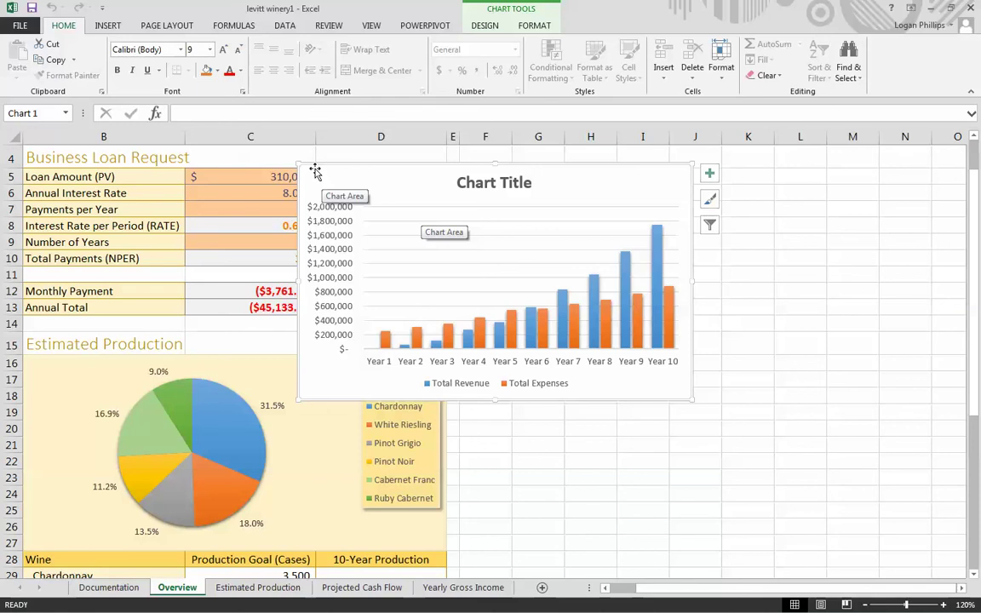
left_click_drag(315, 170, 478, 364)
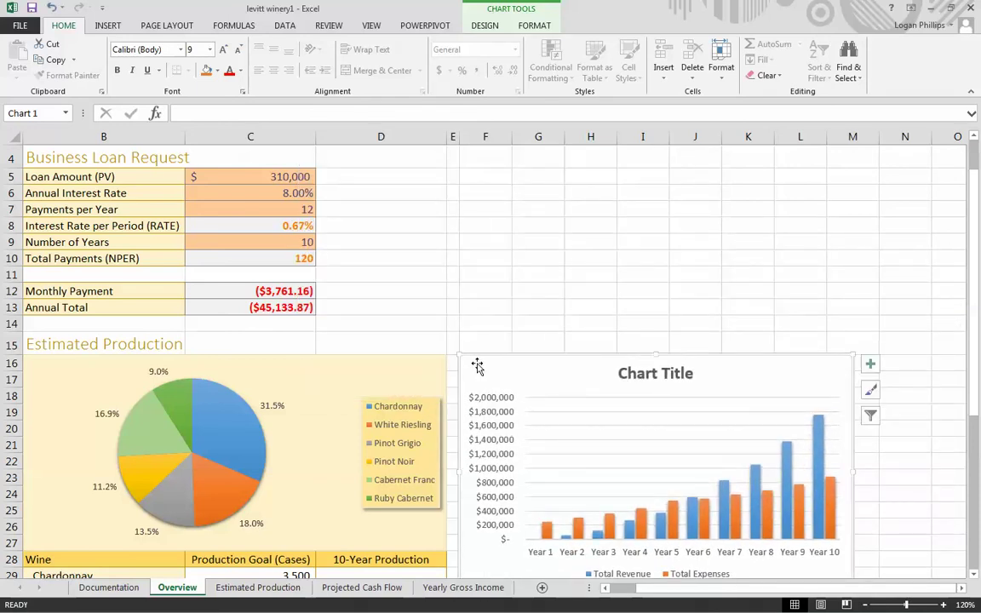
scroll(478, 366, "down", 3)
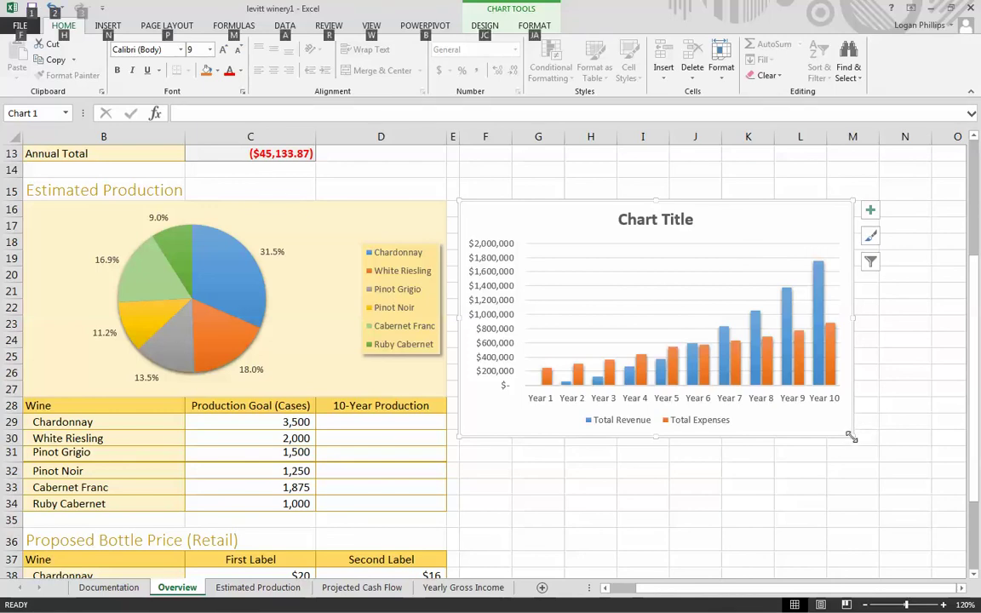
left_click_drag(851, 433, 870, 429)
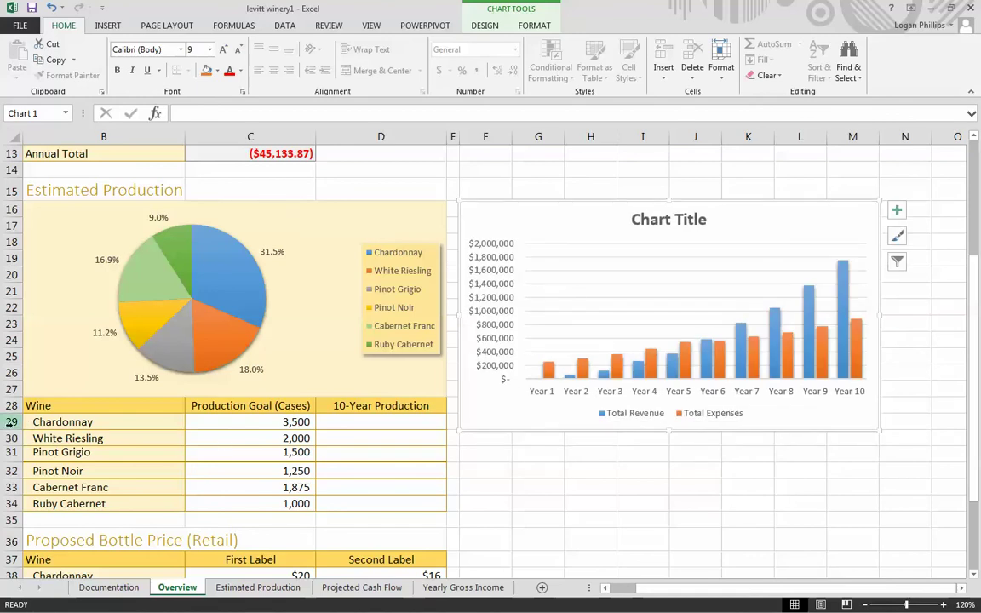
Check the column chart's edges against columns F and M and rows 16 and 29
left_click(12, 421)
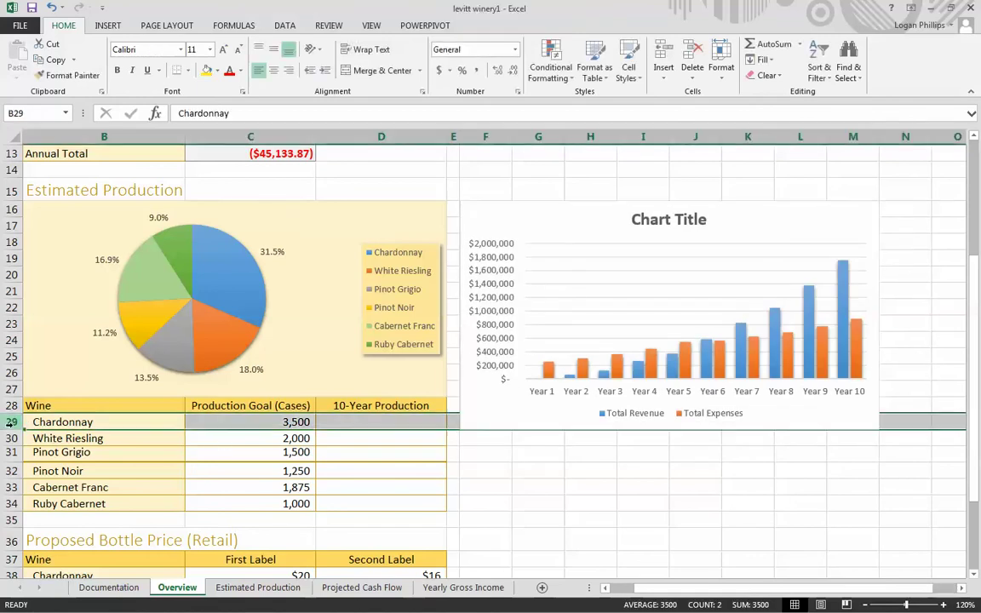
left_click(864, 460)
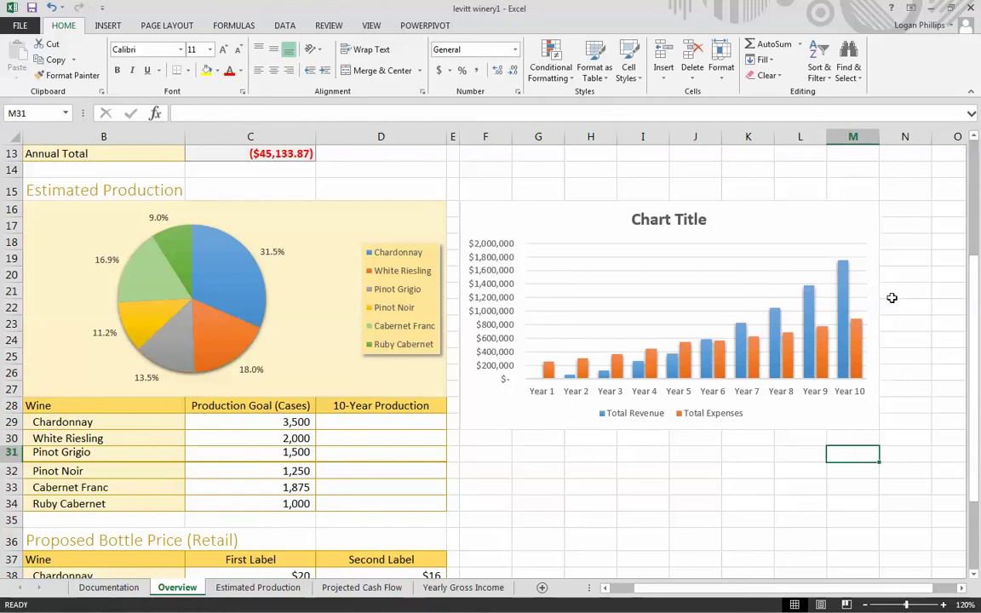
left_click(485, 216)
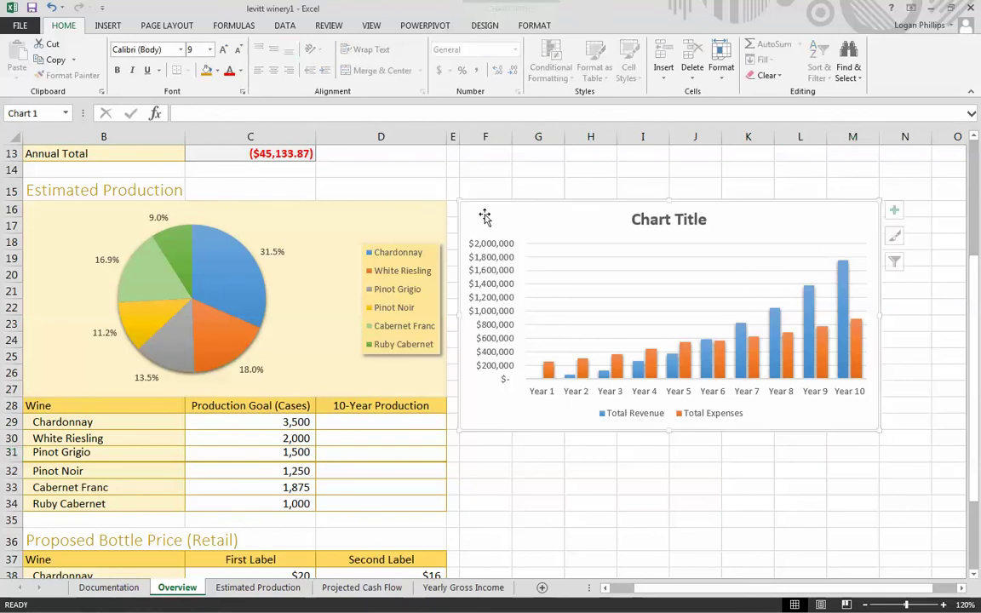
left_click(480, 136)
left_click(10, 209)
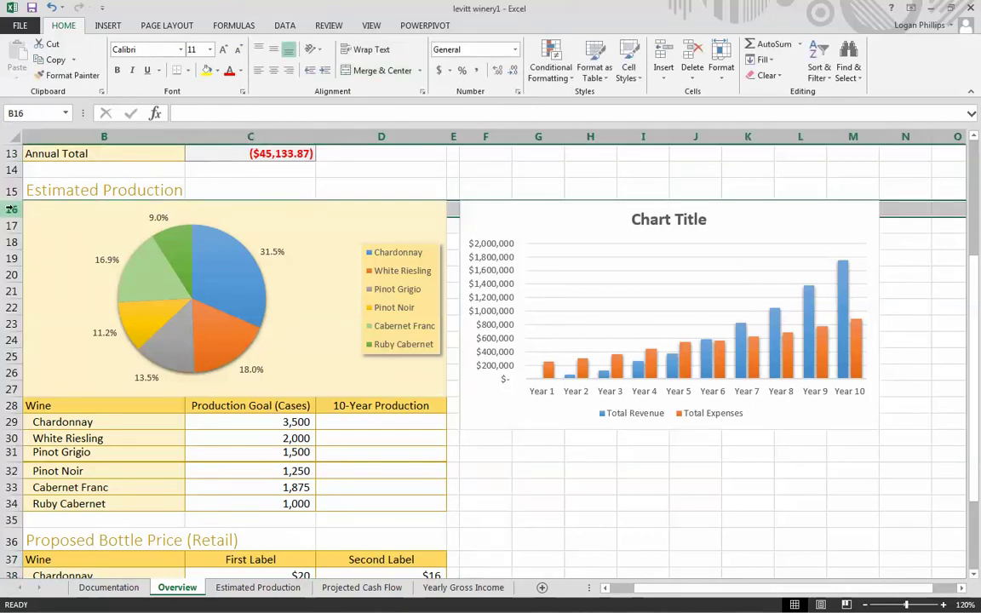
left_click(855, 137)
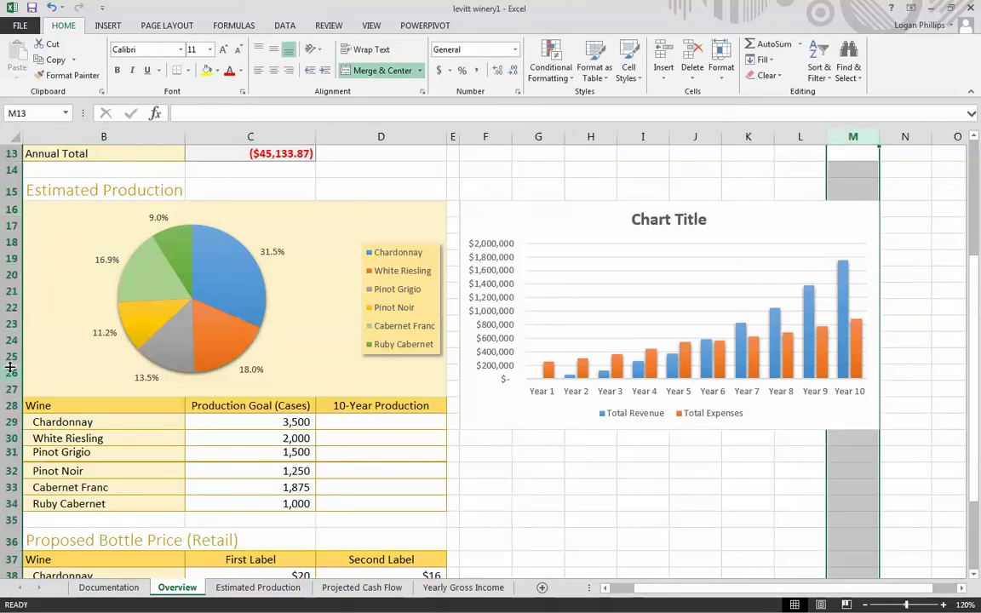
left_click(11, 421)
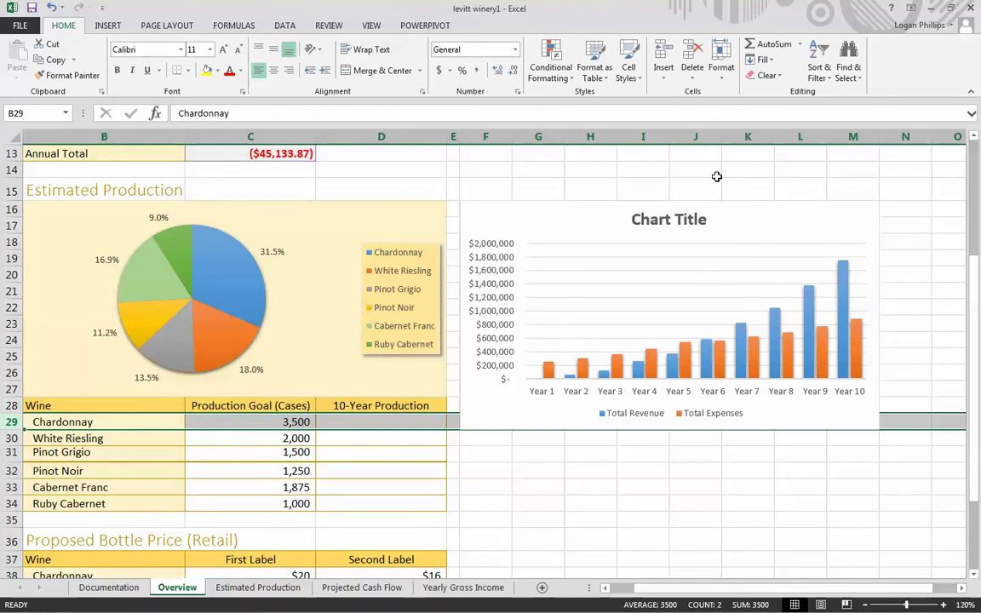
Replace the column chart's placeholder title with "Projected Revenue and Expenses"
left_click(670, 223)
double_click(681, 223)
triple_click(680, 225)
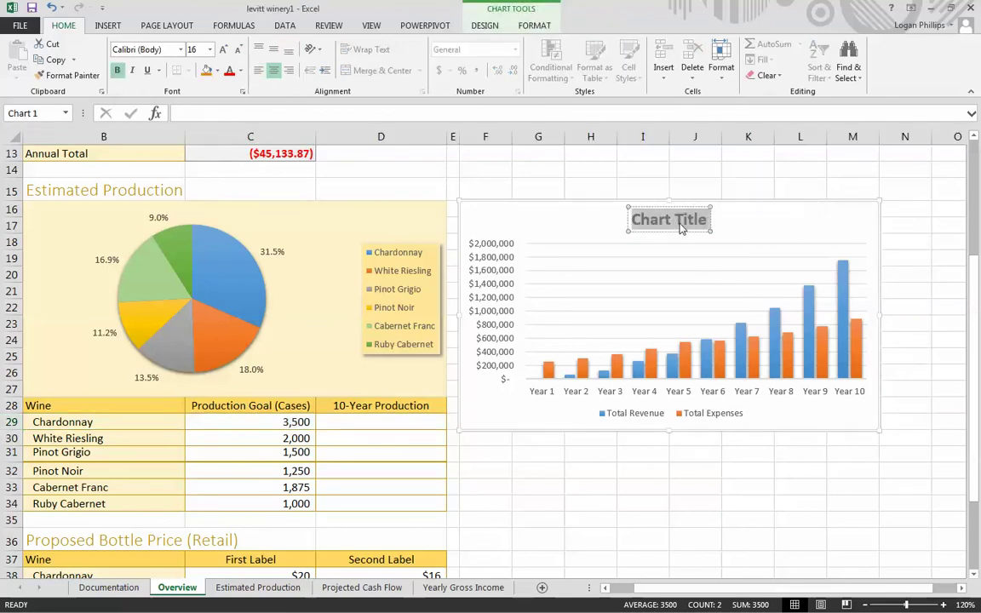
type("Projectd")
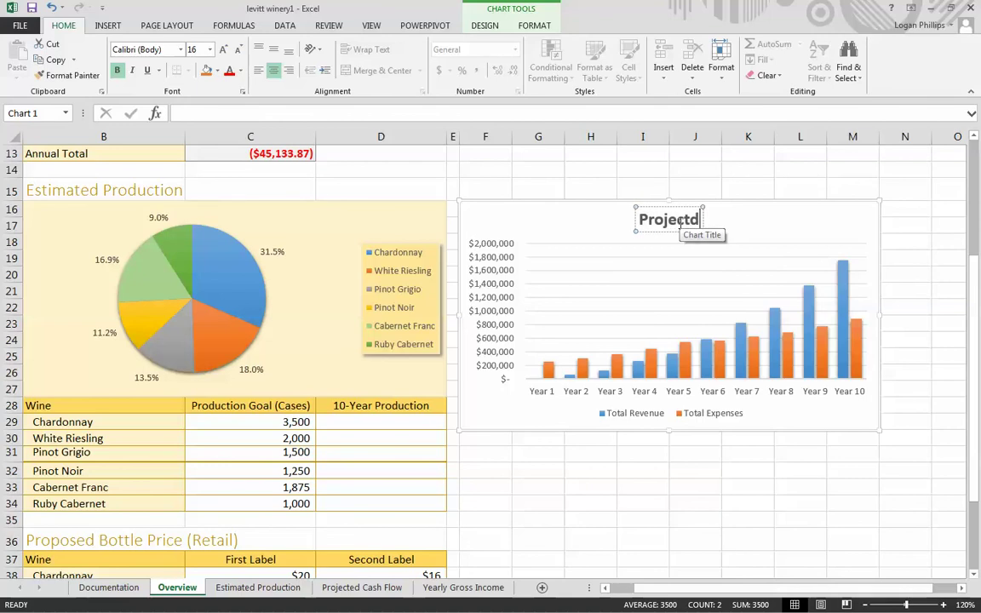
key("BackSpace")
type("ed Reven")
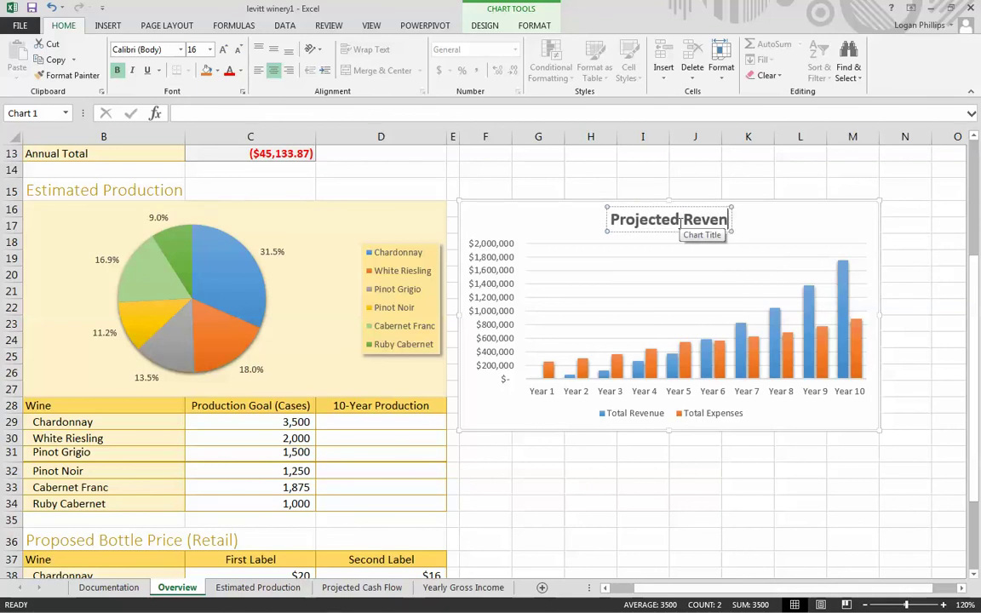
type("ue and Expense")
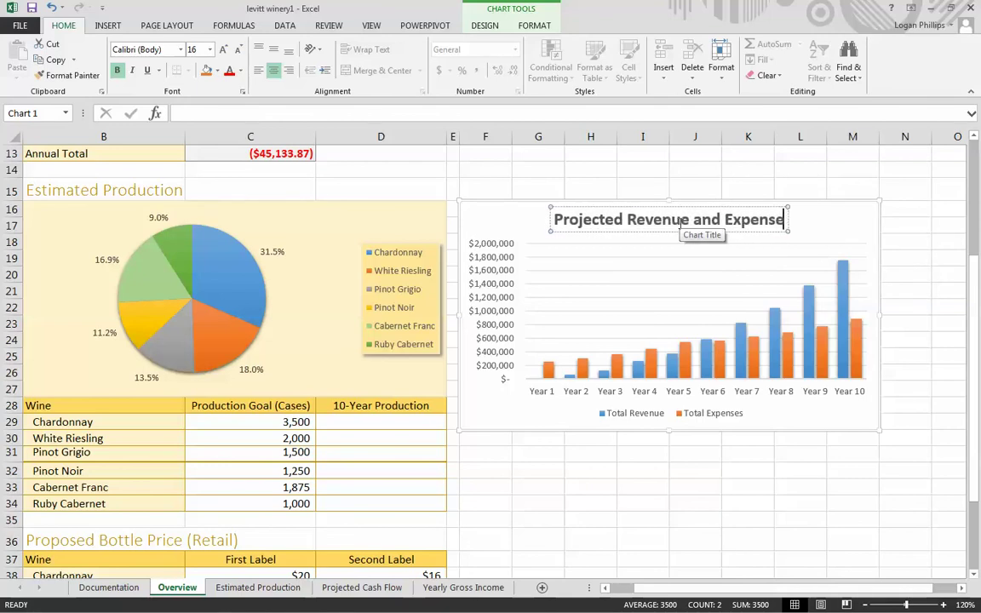
type("s")
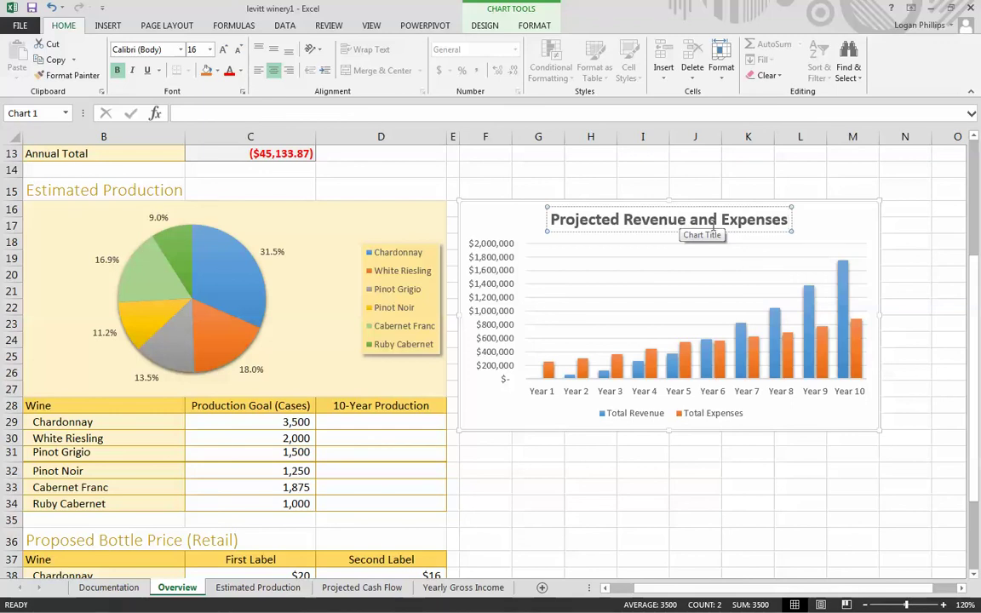
left_click(793, 204)
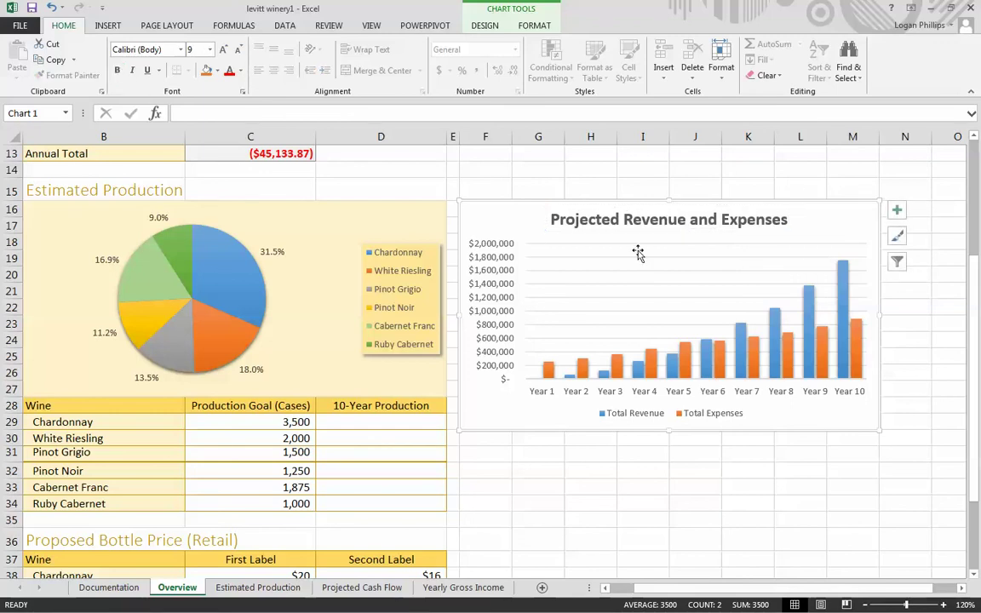
Format the column chart's title with the Calibri Light (Headings) font and the blue theme font color
double_click(674, 218)
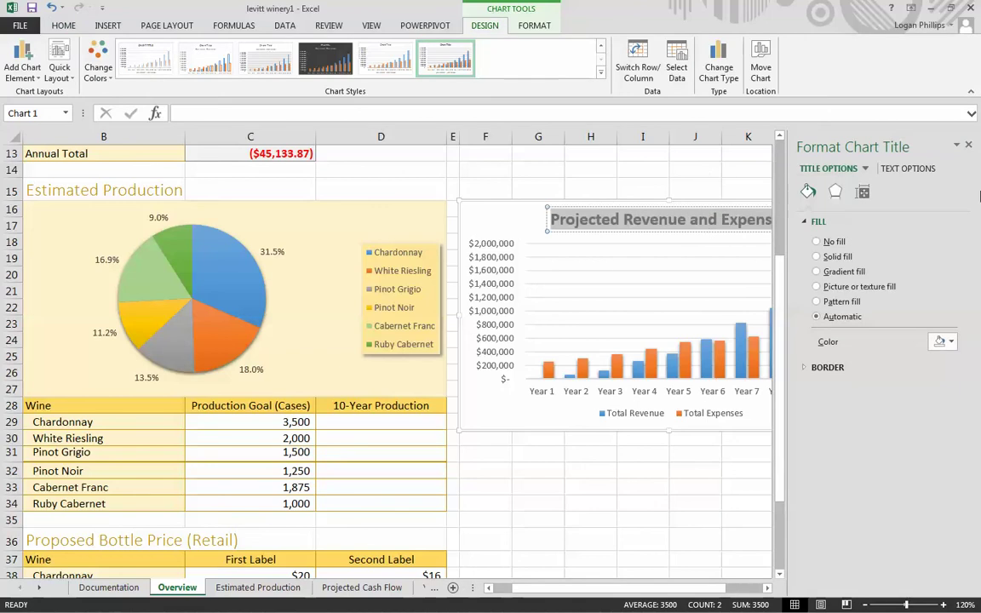
left_click(971, 147)
left_click(61, 25)
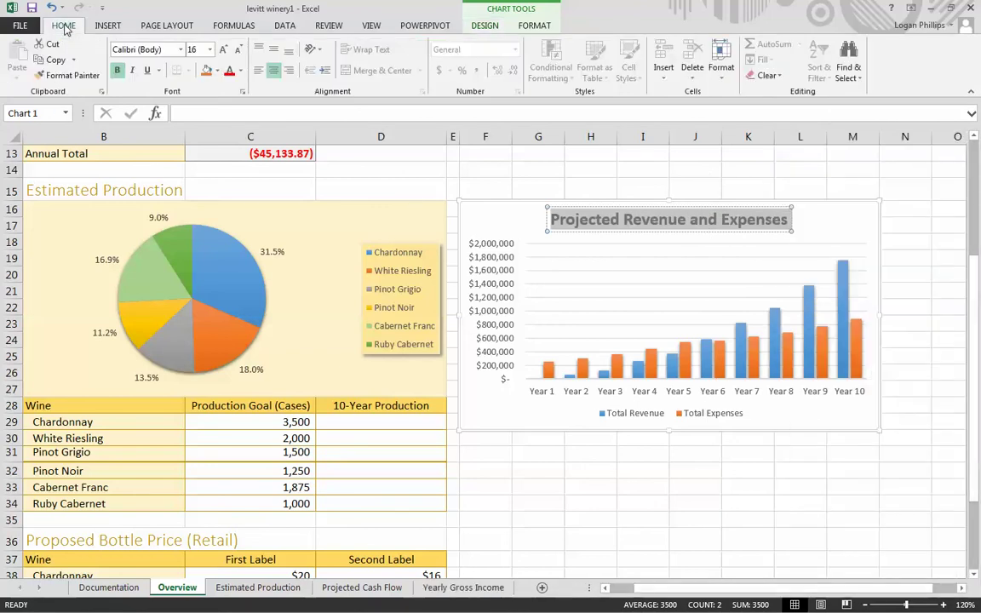
left_click(181, 53)
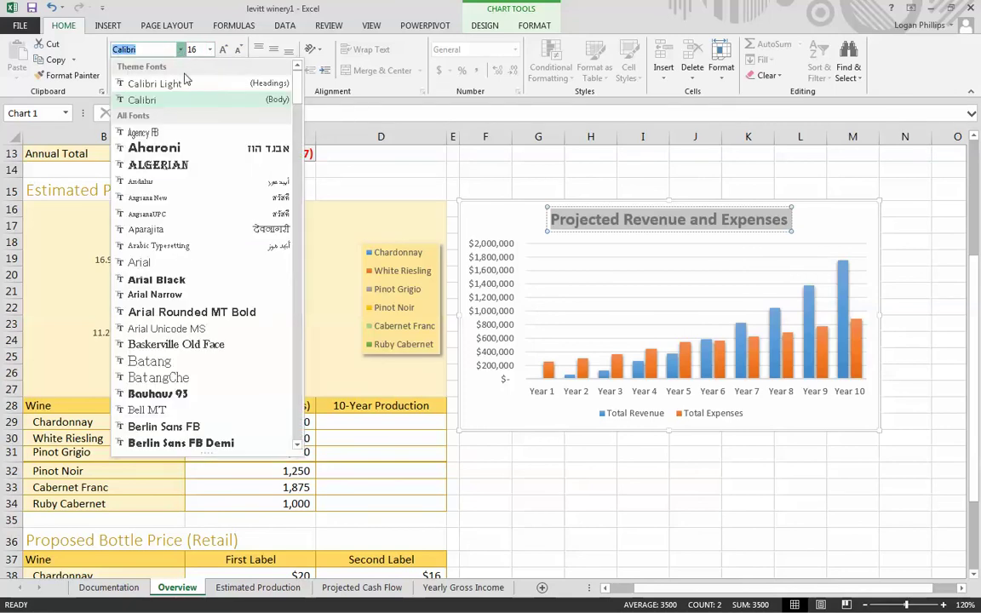
left_click(171, 79)
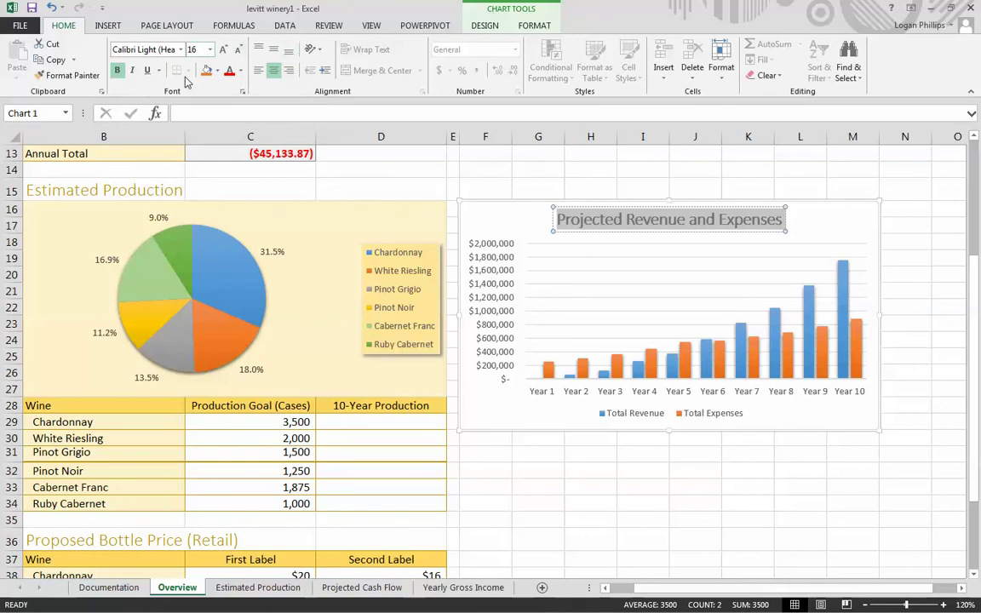
left_click(218, 73)
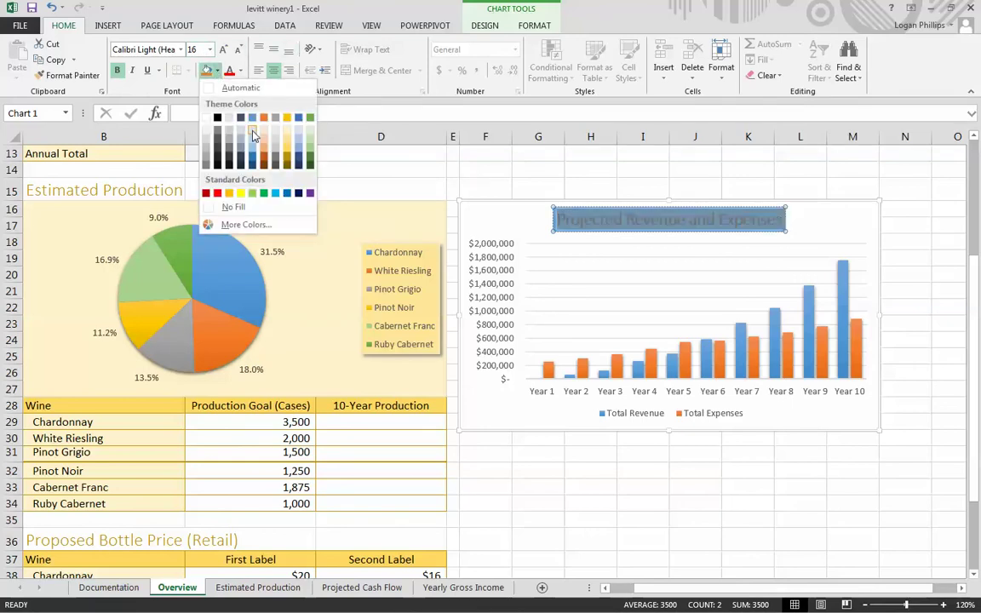
left_click(240, 71)
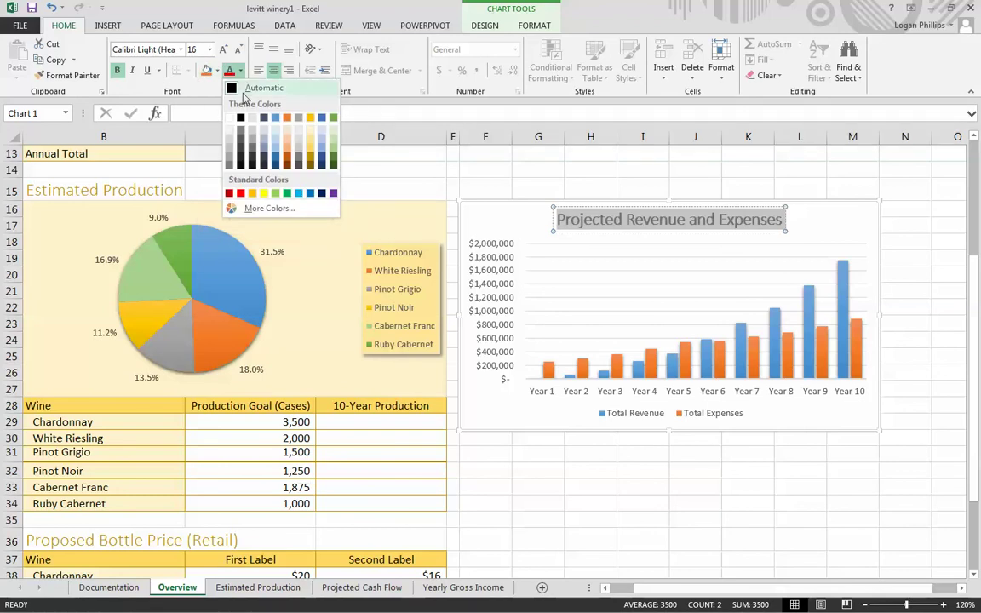
left_click(280, 121)
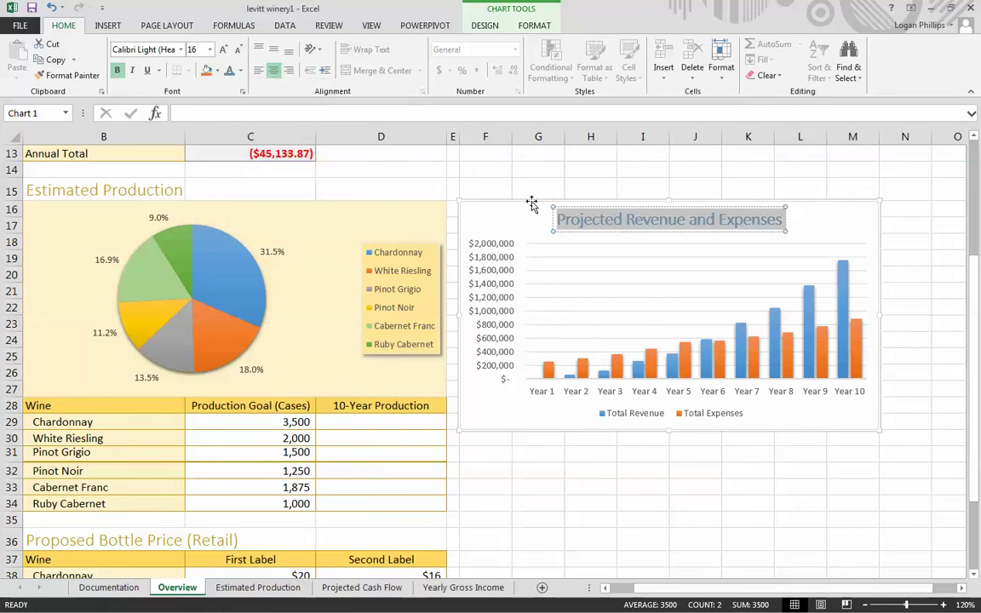
left_click(926, 270)
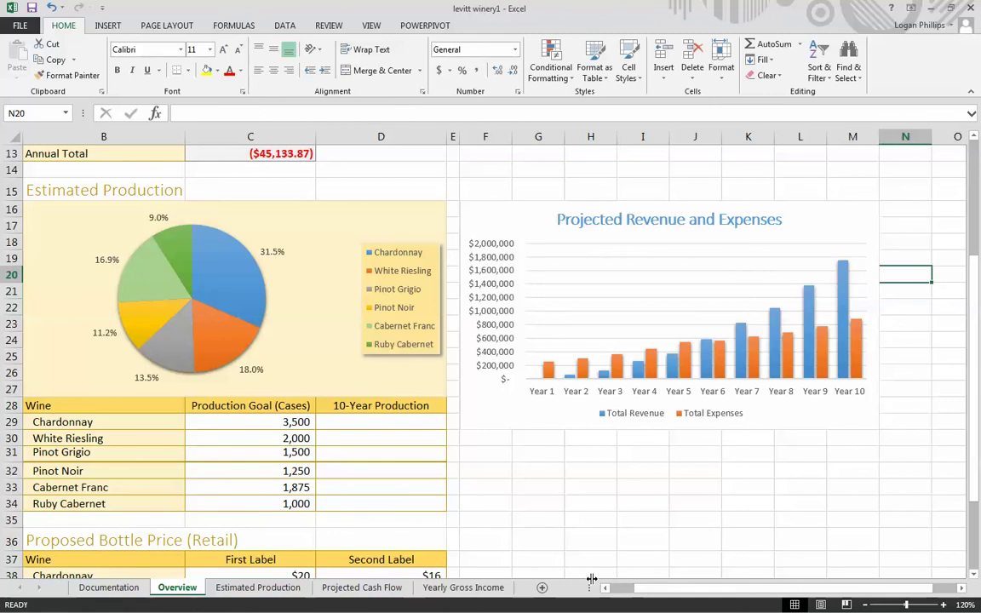
On Projected Cash Flow, insert a 2-D Clustered Column chart of Grapes expenses by year from B4:L4 and B13:L13, and apply the last listed chart style
left_click(370, 587)
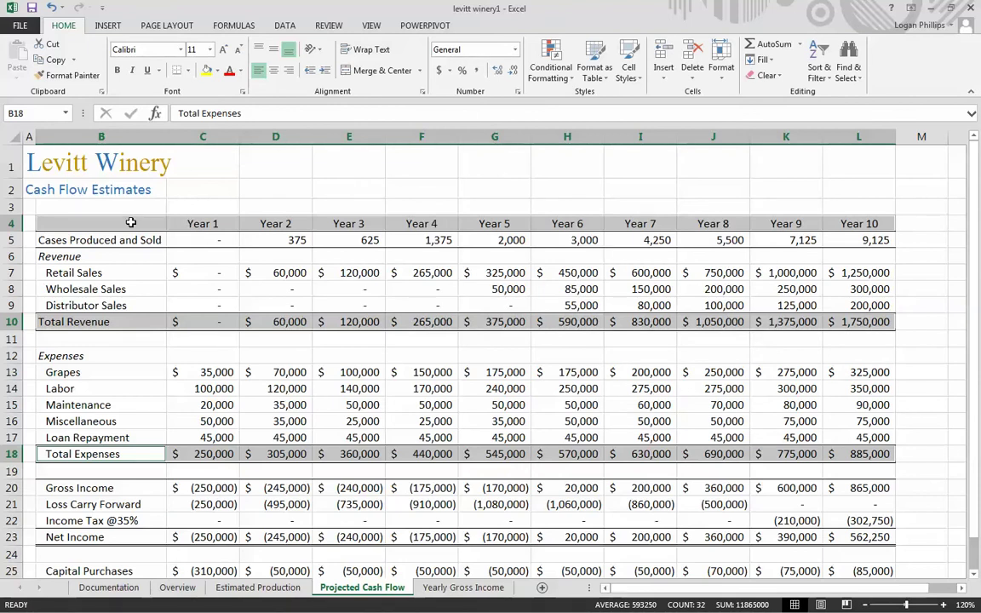
left_click_drag(131, 221, 868, 223)
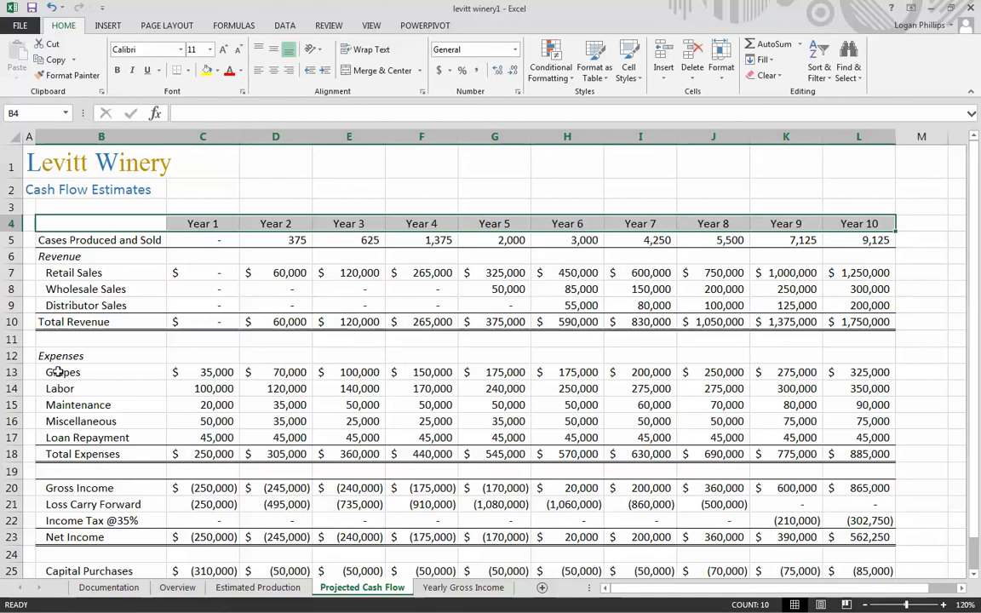
left_click_drag(54, 372, 854, 376)
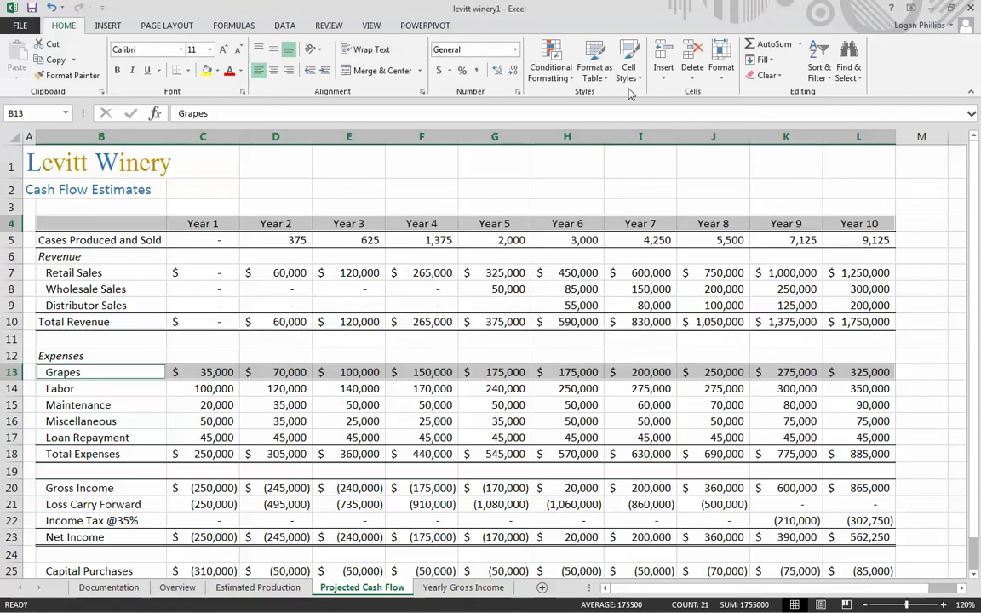
left_click(113, 26)
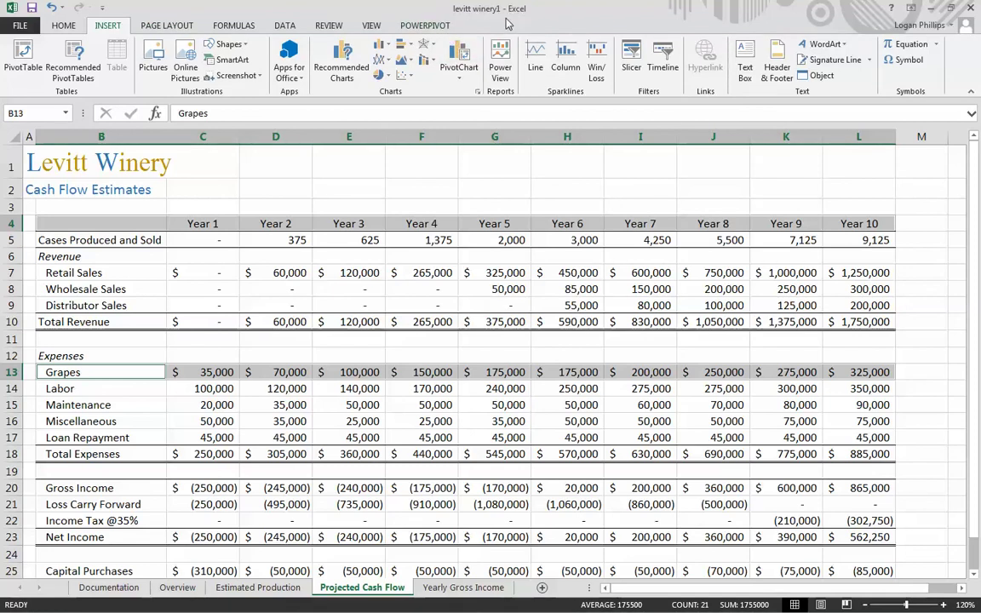
left_click(380, 48)
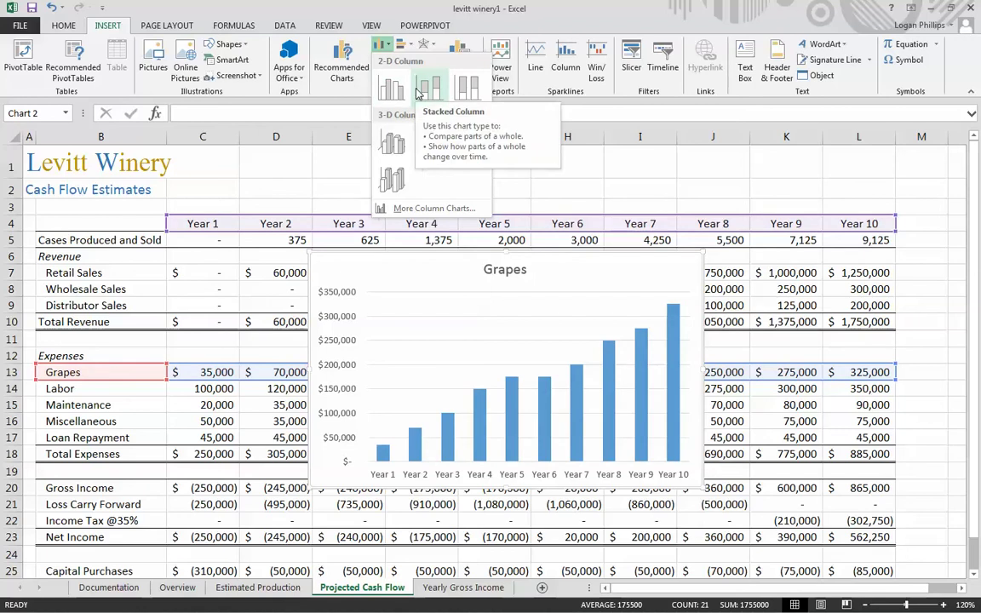
left_click(390, 85)
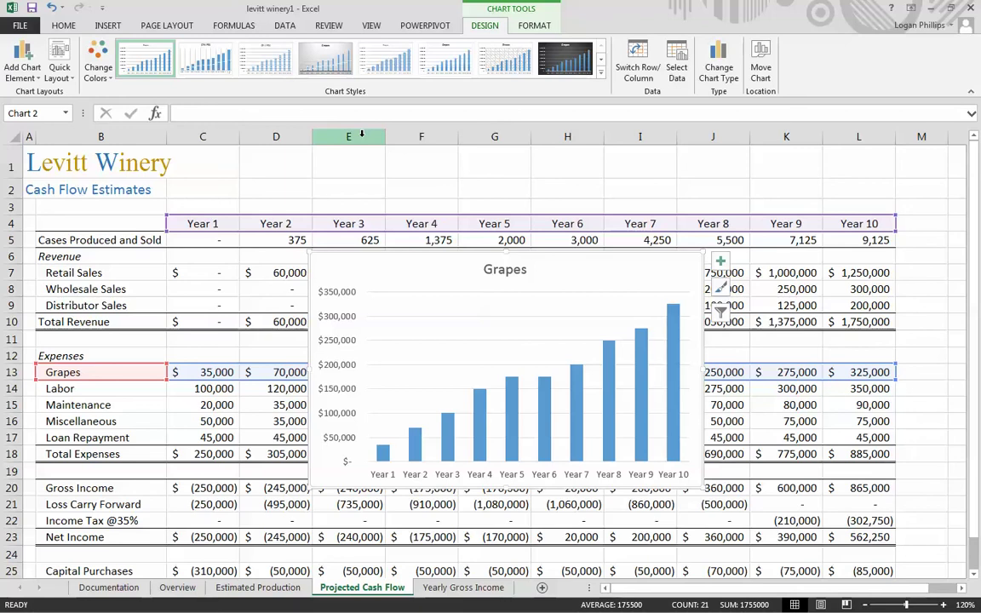
left_click(722, 290)
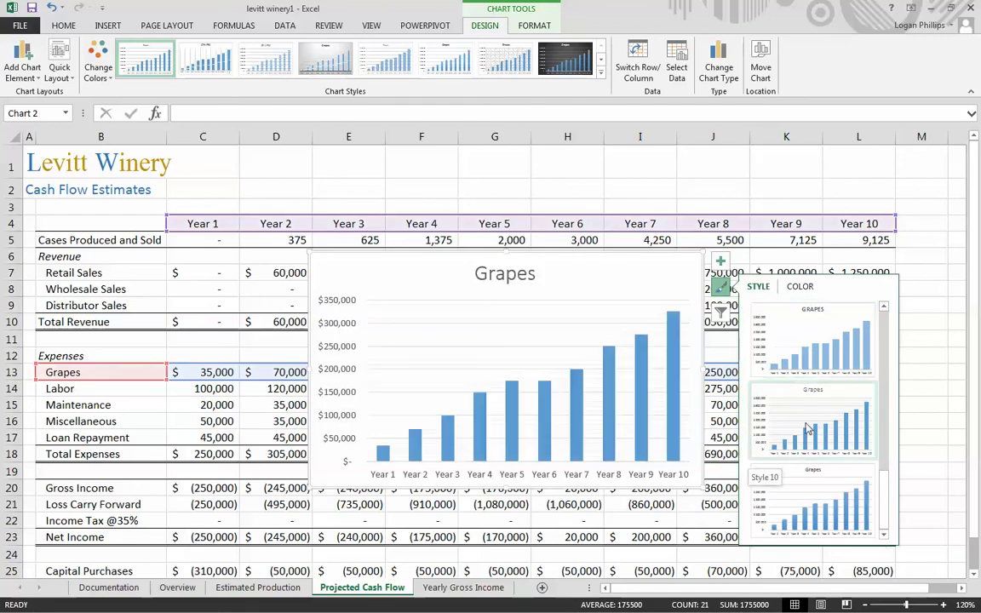
left_click(807, 486)
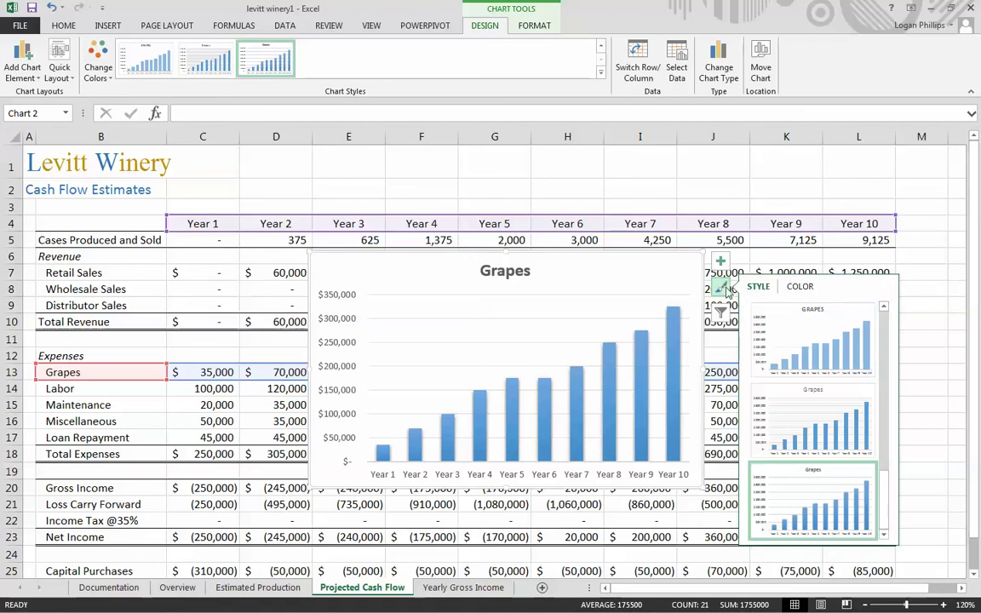
Move the Grapes column chart from Projected Cash Flow to the Overview sheet as an embedded object
left_click(648, 258)
left_click(760, 64)
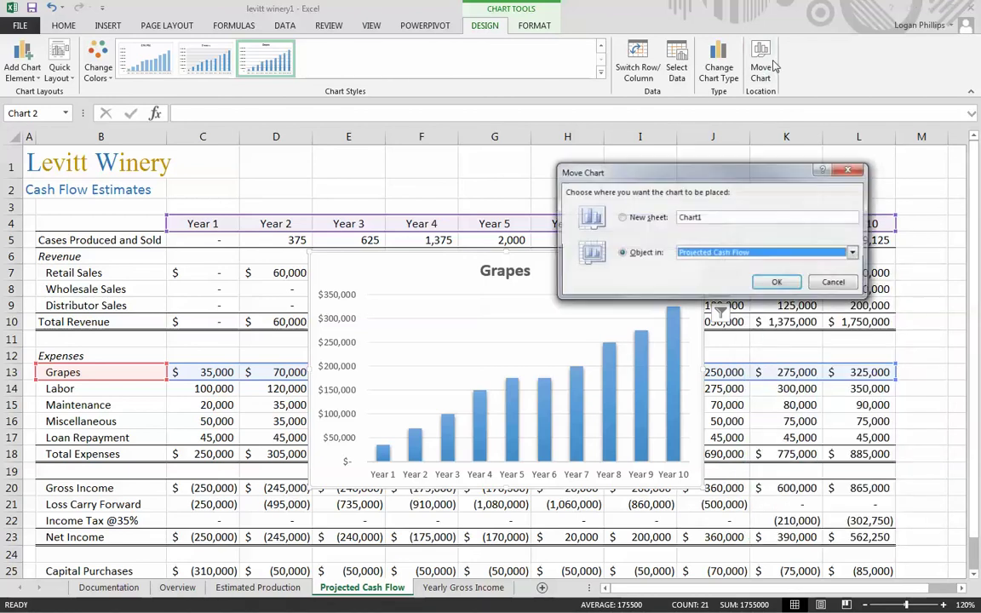
key("alt+Down")
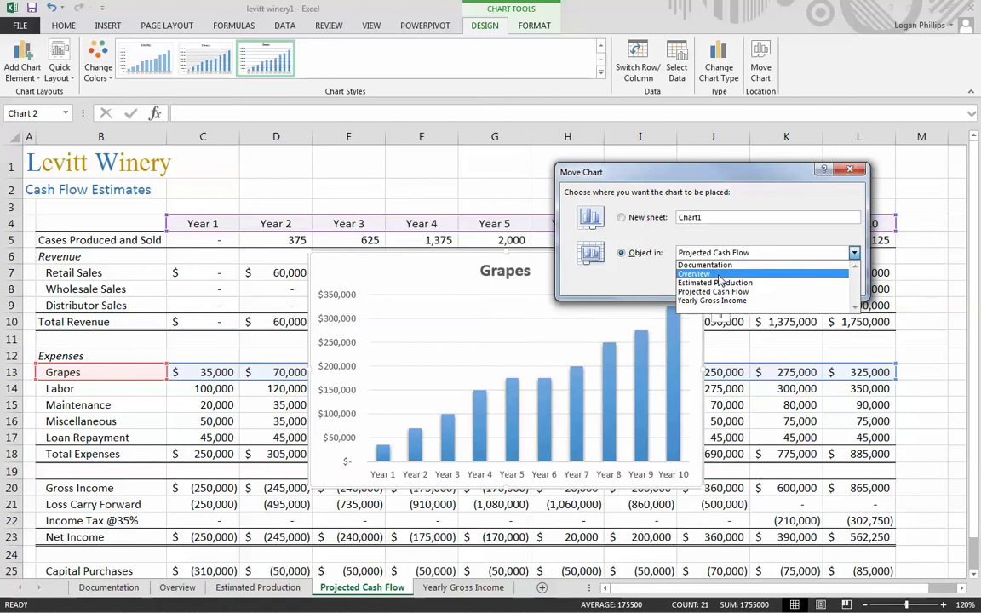
left_click(694, 272)
left_click(783, 285)
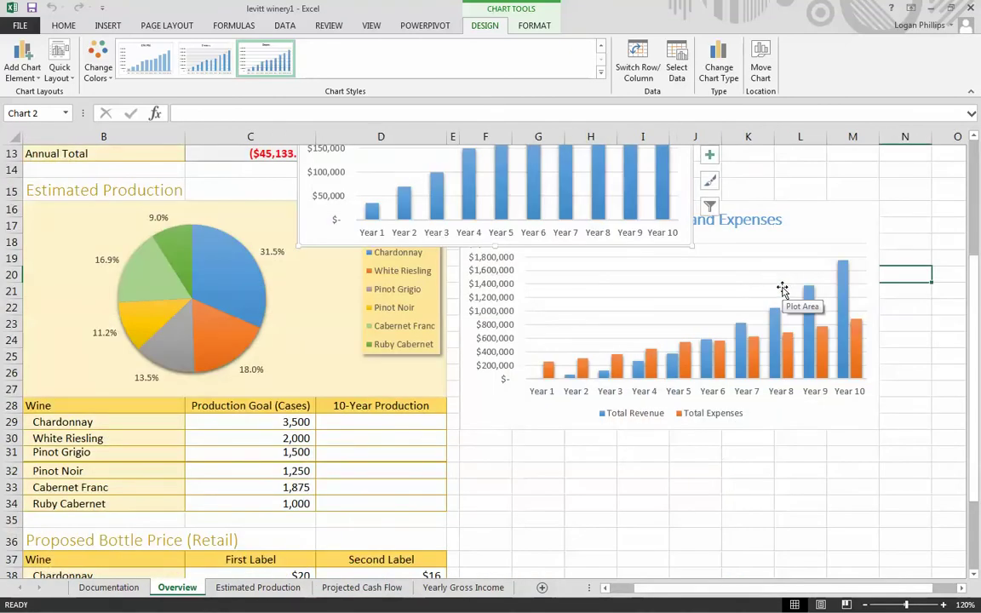
scroll(582, 387, "up", 4)
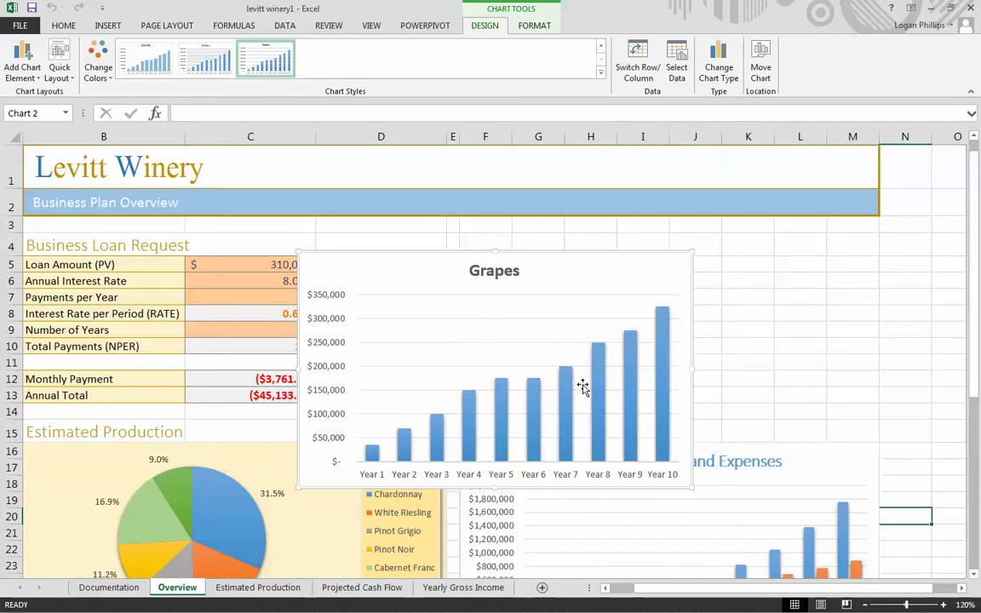
Delete the Grapes column chart from the Overview sheet
scroll(582, 387, "down", 2)
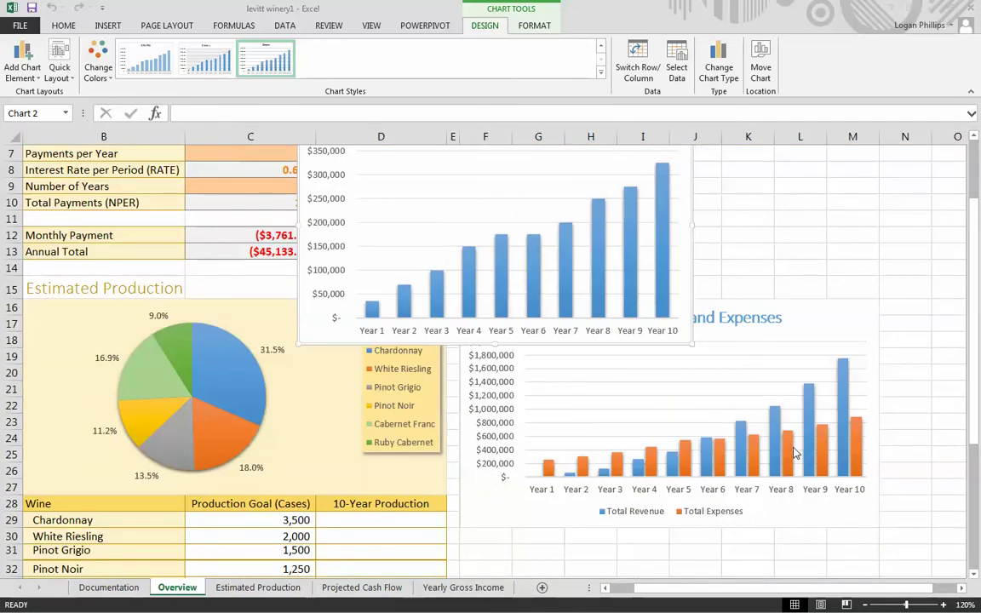
mouse_move(795, 453)
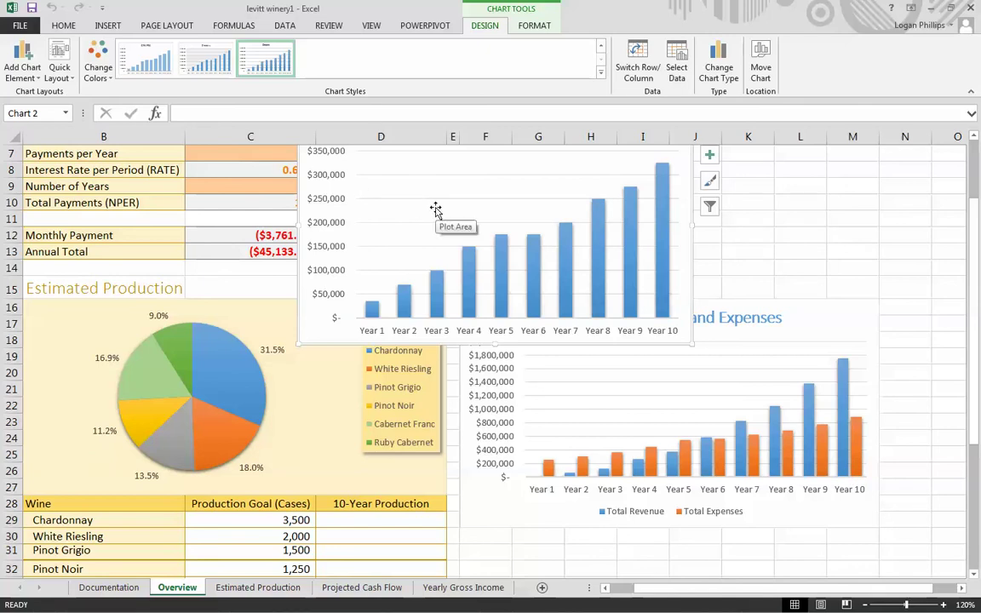
key("Delete")
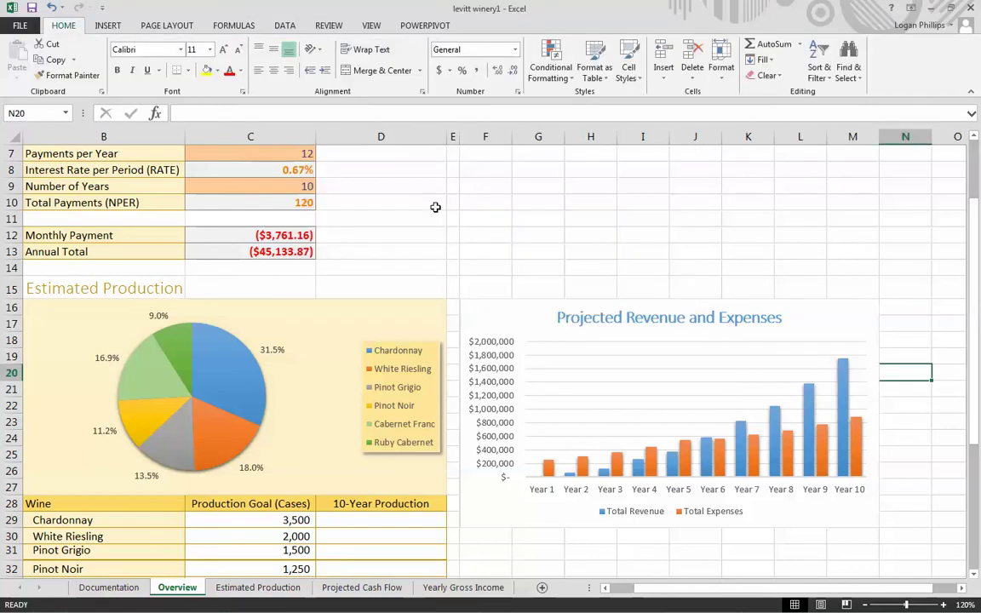
On Projected Cash Flow, insert a 2-D Stacked Column chart from B4:L4 and B13:L17, and apply the last listed chart style
left_click(361, 587)
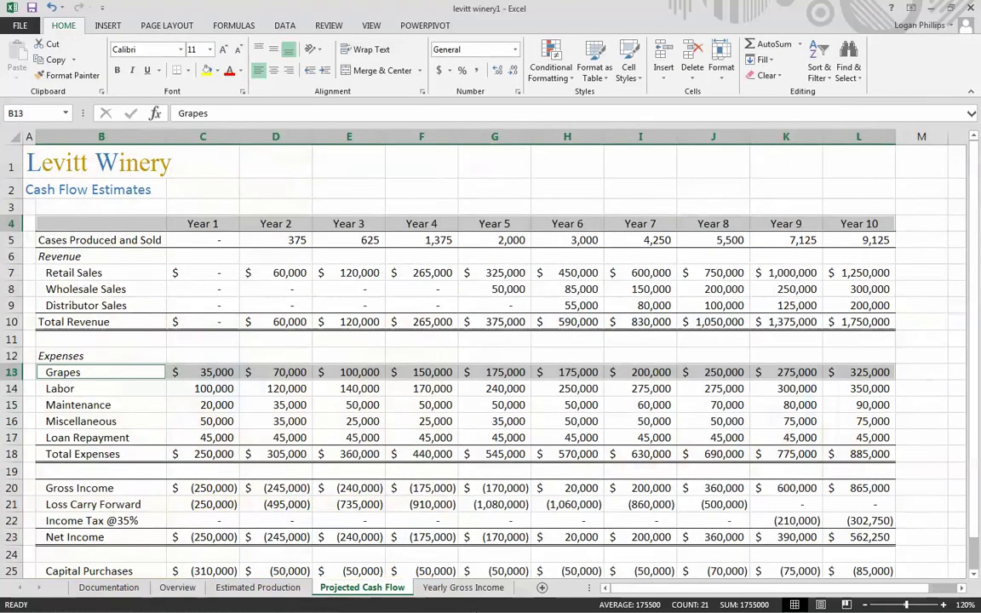
left_click(937, 370)
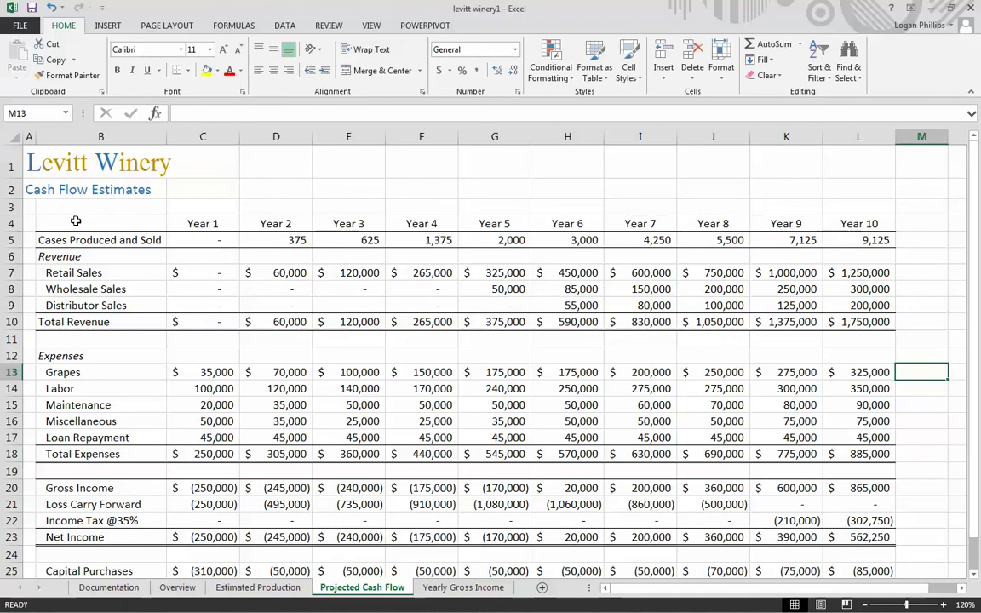
left_click_drag(76, 221, 859, 221)
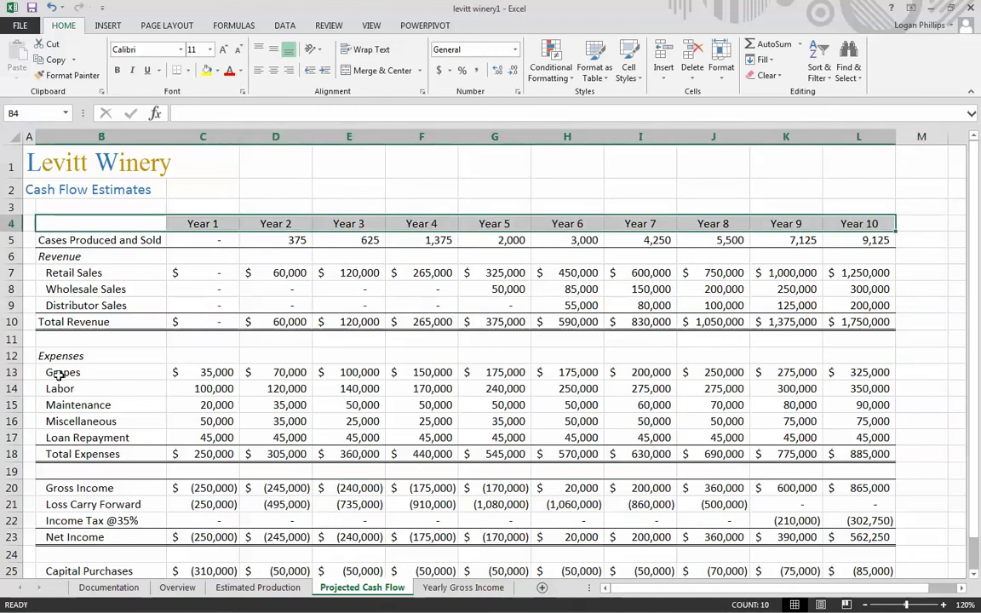
left_click_drag(60, 371, 854, 433)
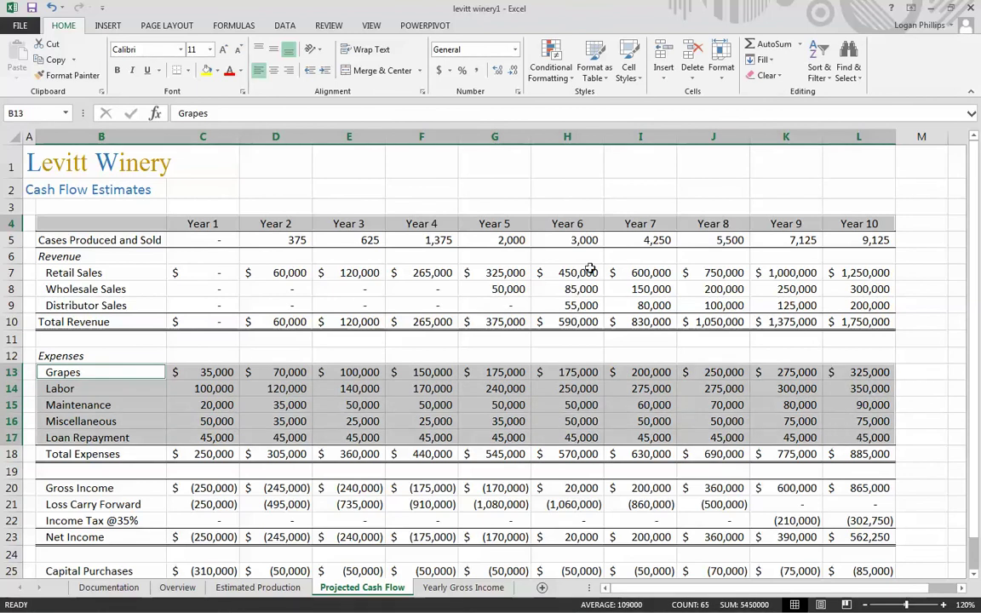
left_click(123, 30)
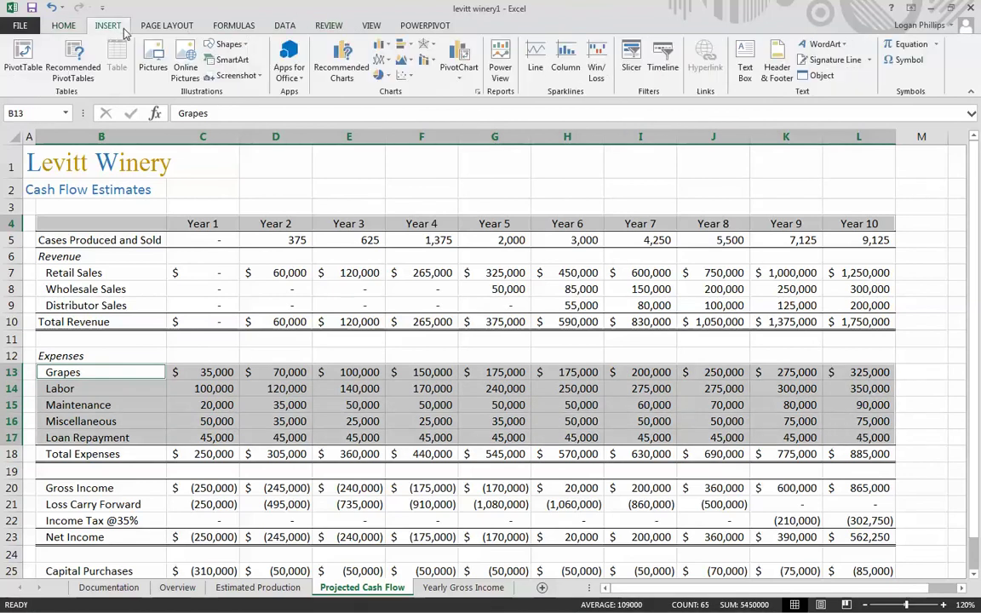
left_click(380, 45)
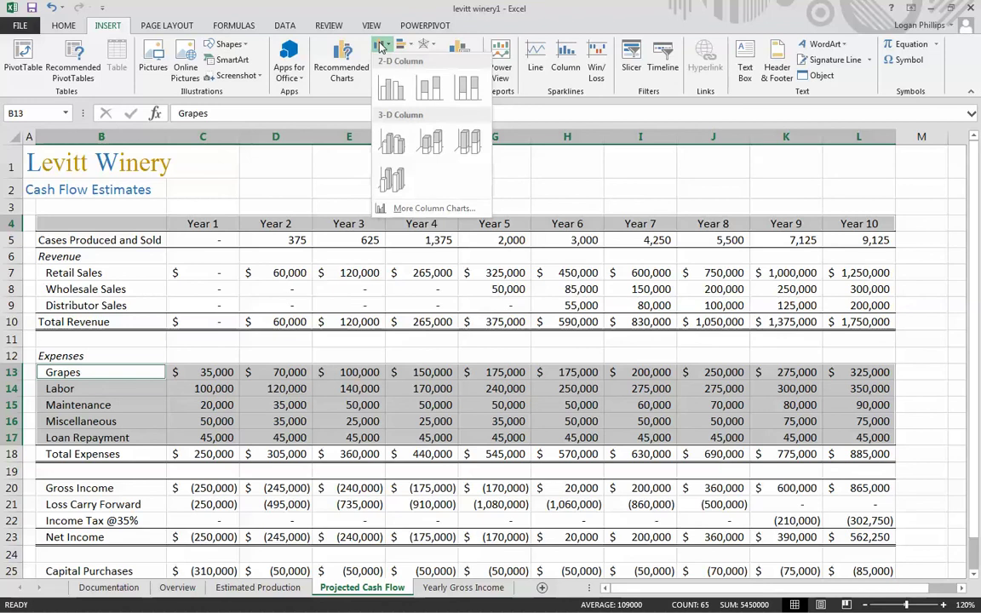
left_click(434, 102)
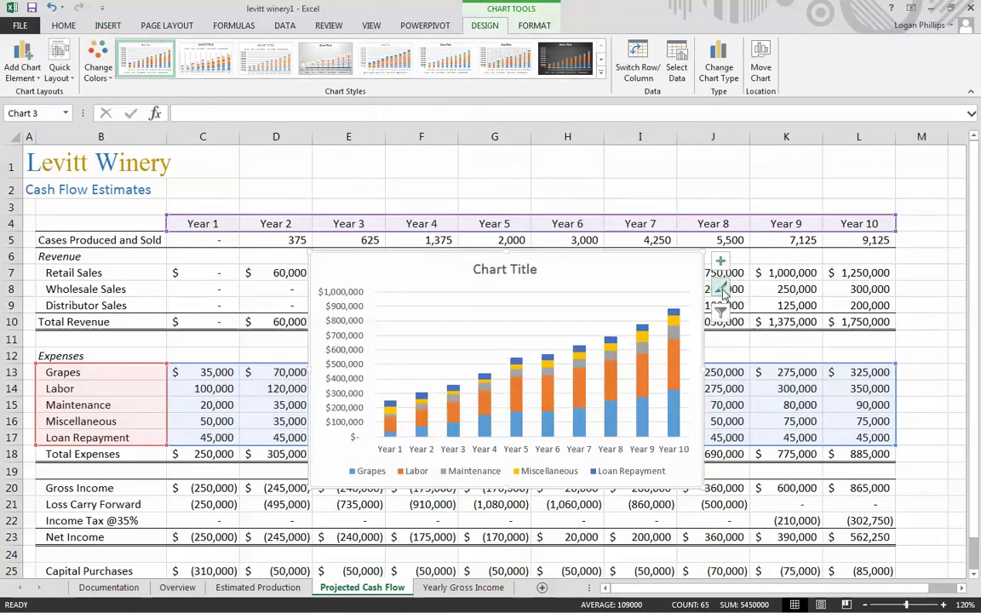
left_click(721, 289)
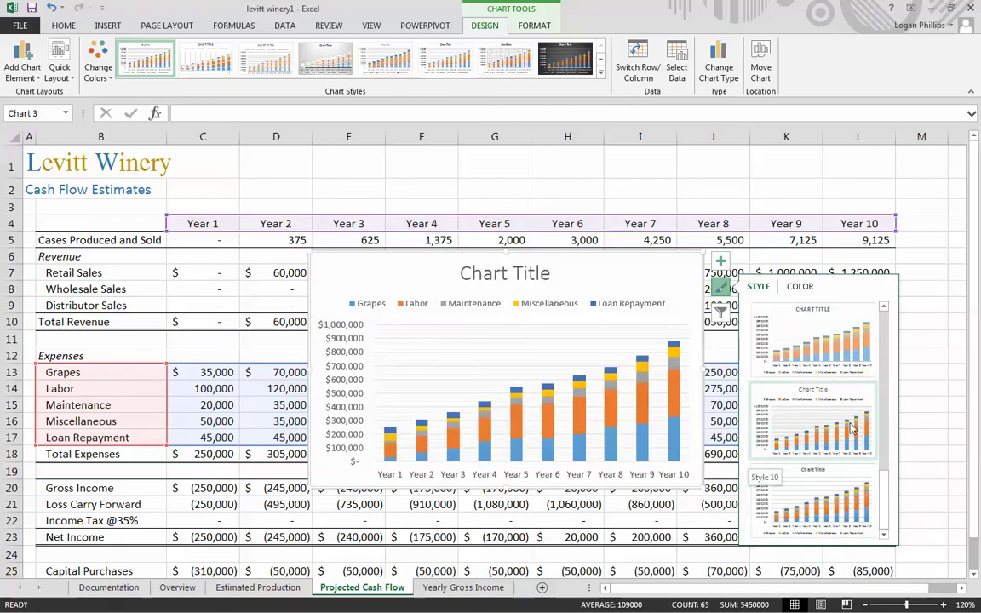
left_click(826, 503)
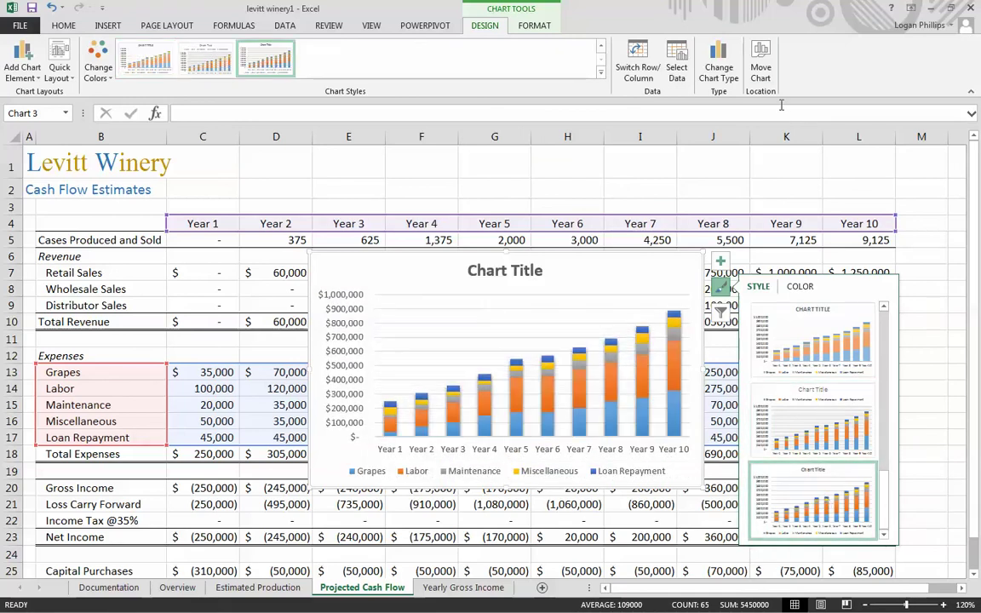
Move the stacked column chart of expenses to the Overview sheet as an embedded object
left_click(760, 66)
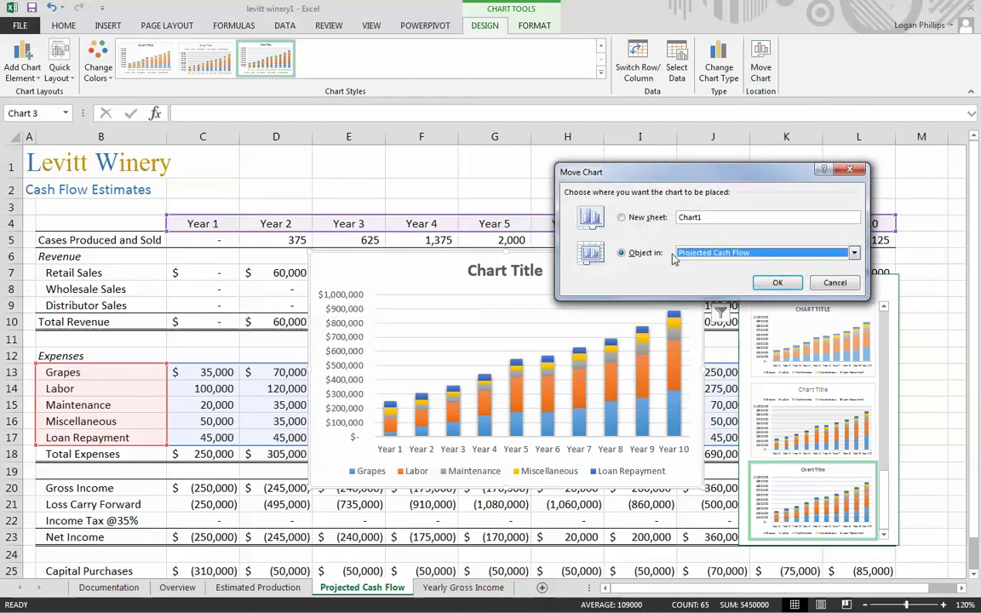
left_click(766, 252)
left_click(715, 276)
left_click(792, 289)
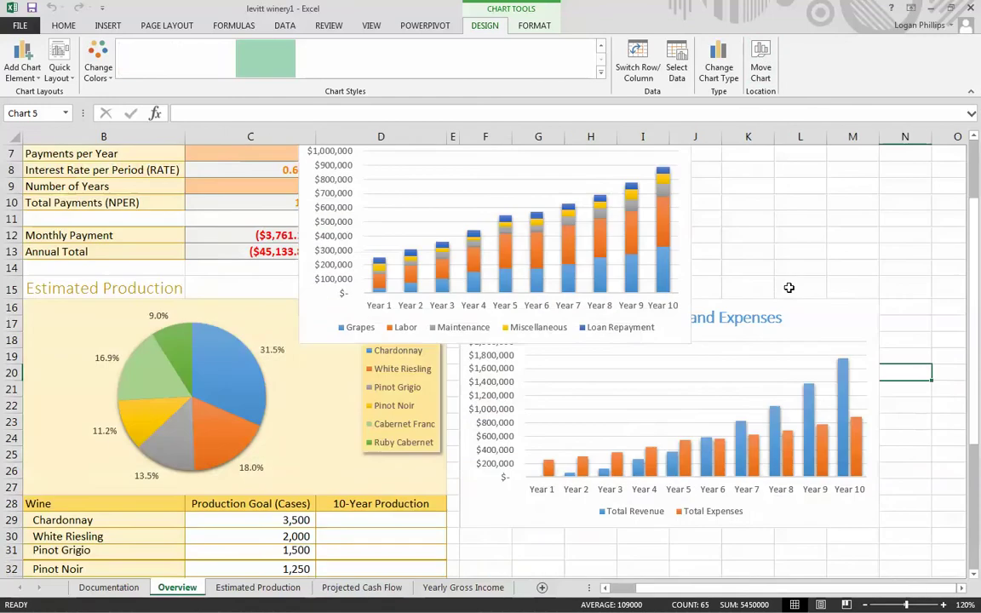
Position and resize the stacked column chart on Overview to cover F31:M43, below the Projected Revenue and Expenses chart
scroll(567, 398, "up", 2)
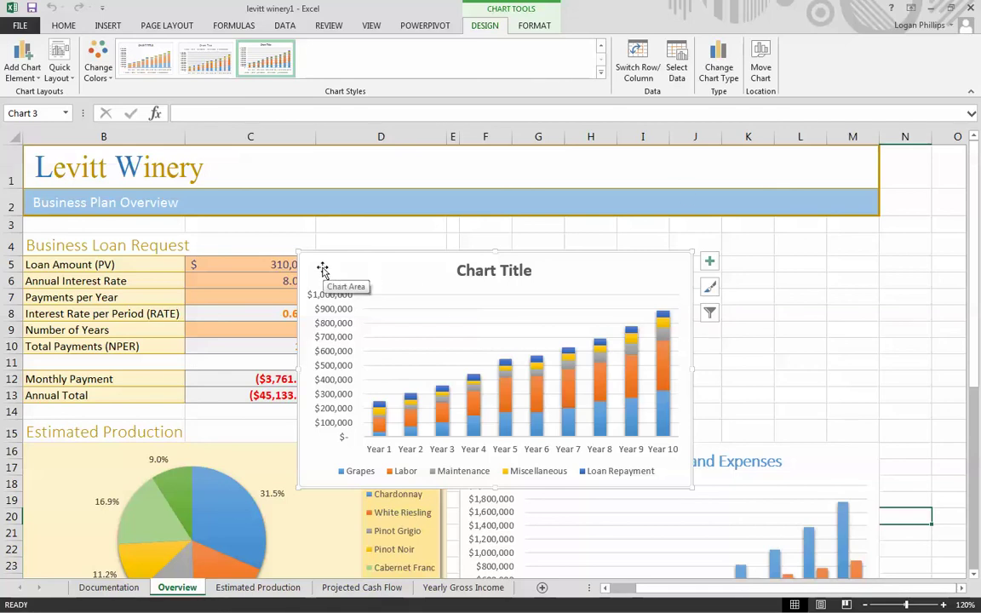
mouse_move(318, 263)
left_mouse_down()
mouse_move(628, 325)
mouse_move(608, 564)
mouse_move(605, 546)
mouse_move(588, 600)
mouse_move(564, 605)
mouse_move(560, 536)
mouse_move(534, 479)
mouse_move(485, 529)
mouse_move(521, 591)
mouse_move(549, 609)
mouse_move(547, 517)
mouse_move(495, 609)
mouse_move(575, 353)
mouse_move(640, 534)
mouse_move(930, 311)
mouse_move(758, 345)
mouse_move(830, 364)
mouse_move(809, 357)
mouse_move(788, 202)
mouse_move(676, 330)
mouse_move(330, 300)
left_mouse_up()
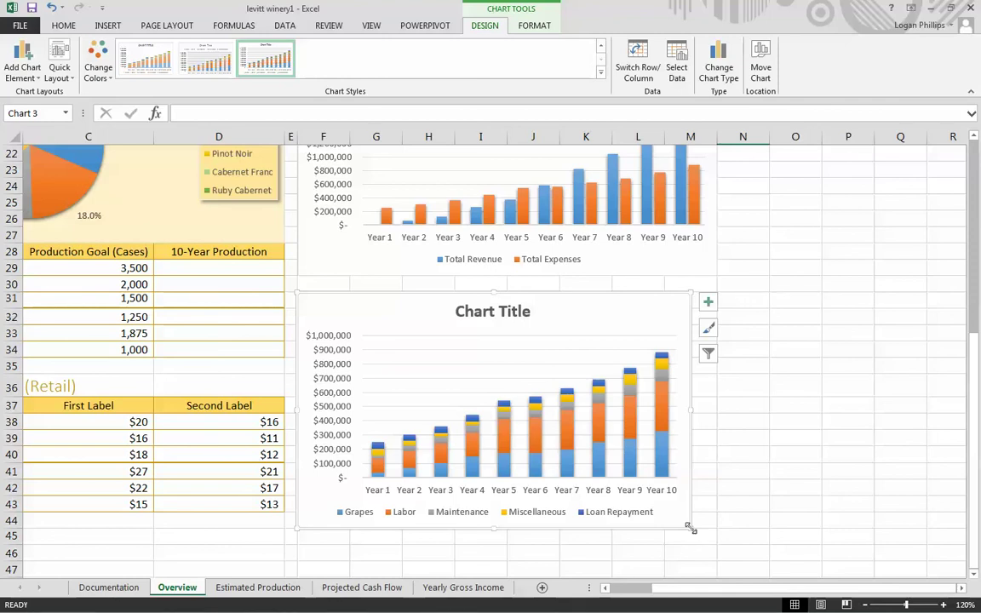
left_click_drag(690, 527, 720, 515)
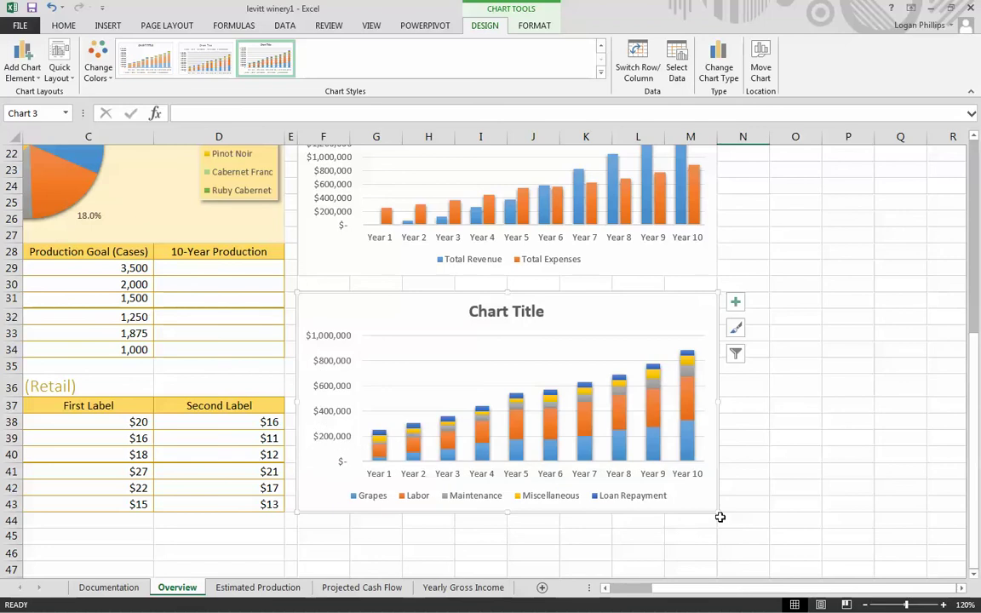
left_click(725, 531)
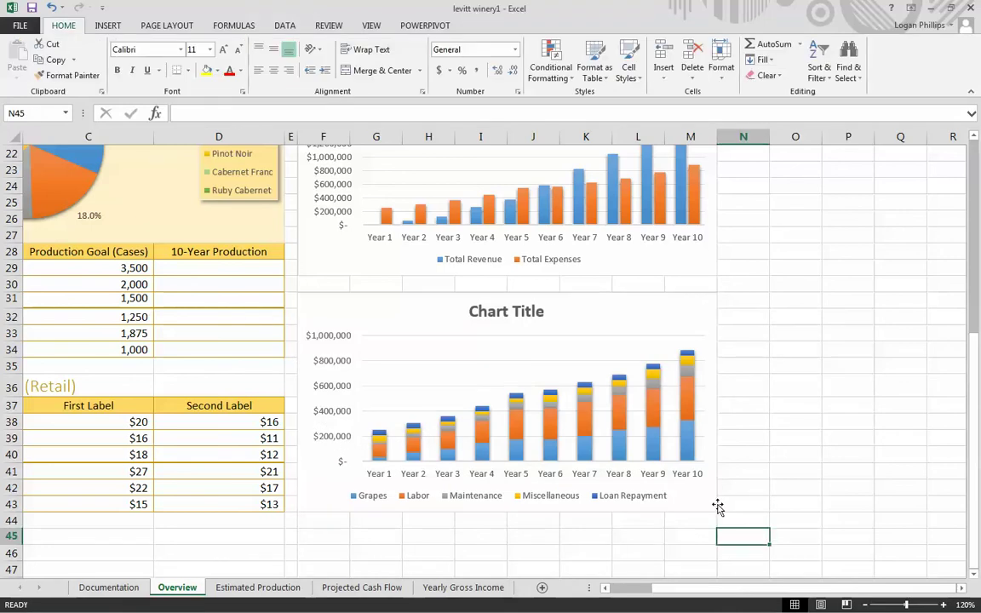
Check the stacked column chart's edges against row 43 and column M
left_click(11, 504)
left_click(691, 135)
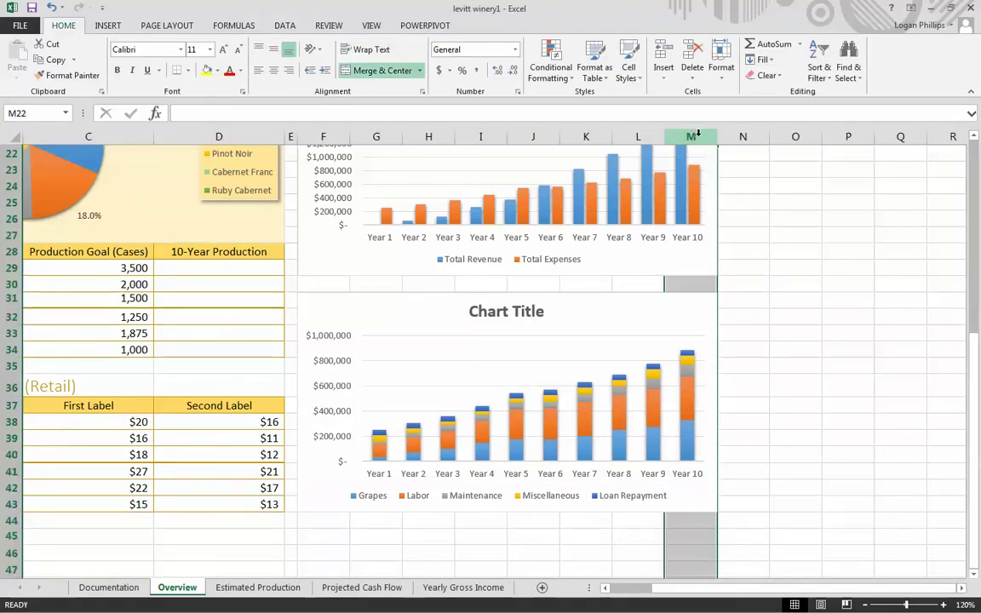
left_click(795, 352)
left_click(710, 546)
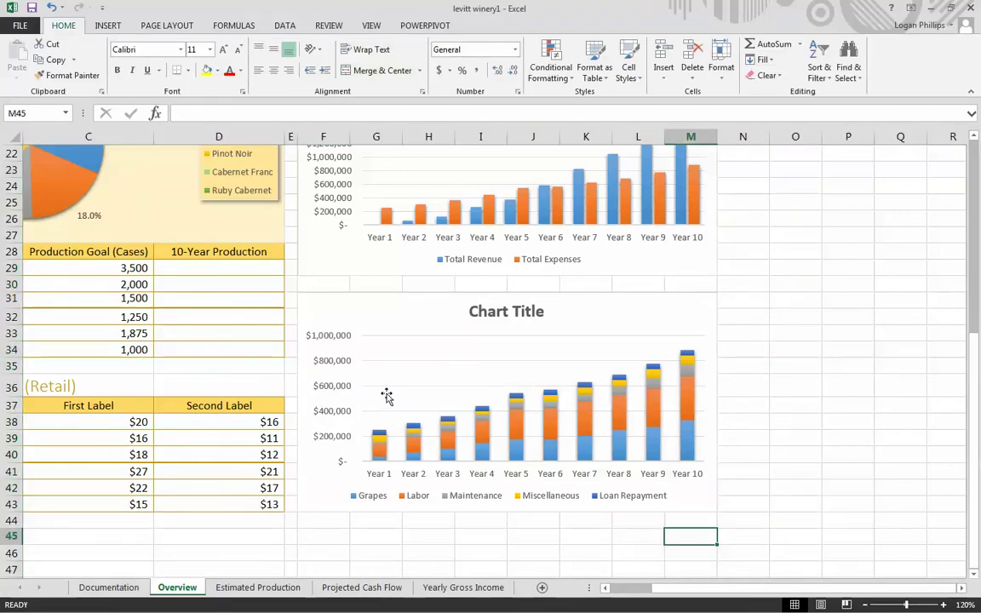
Replace the stacked column chart's placeholder title with text starting "Breakdown of Busin"
scroll(387, 398, "up", 2)
scroll(574, 455, "up", 1)
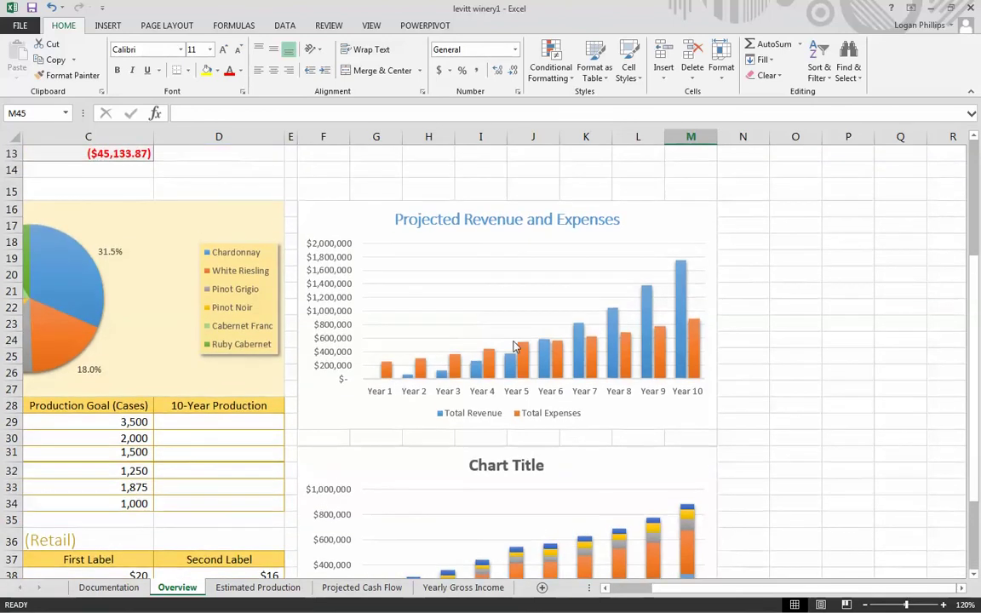
left_click_drag(630, 587, 568, 597)
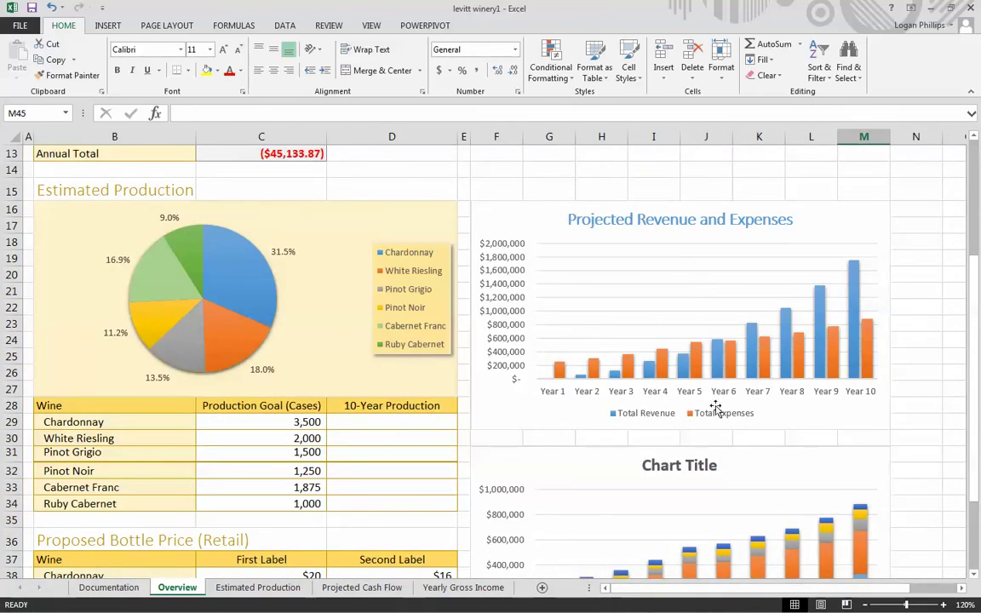
scroll(717, 406, "down", 3)
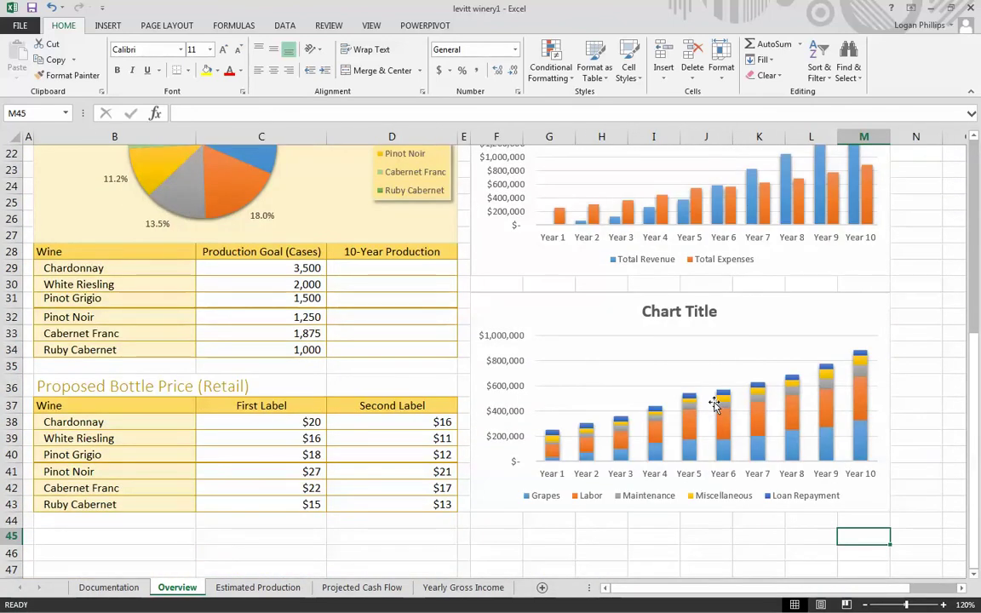
double_click(679, 311)
triple_click(680, 313)
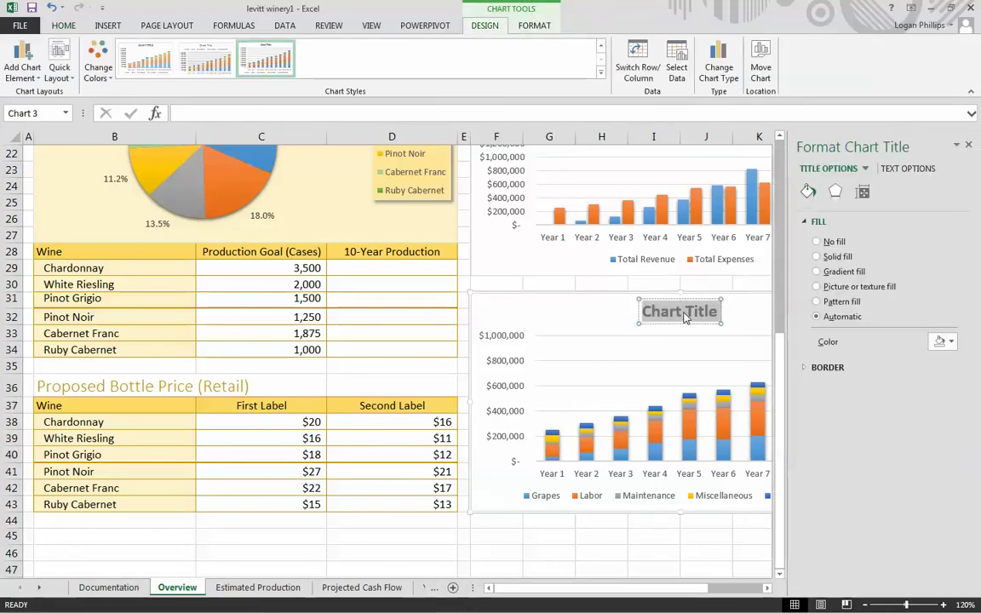
type("Breakdown of bu")
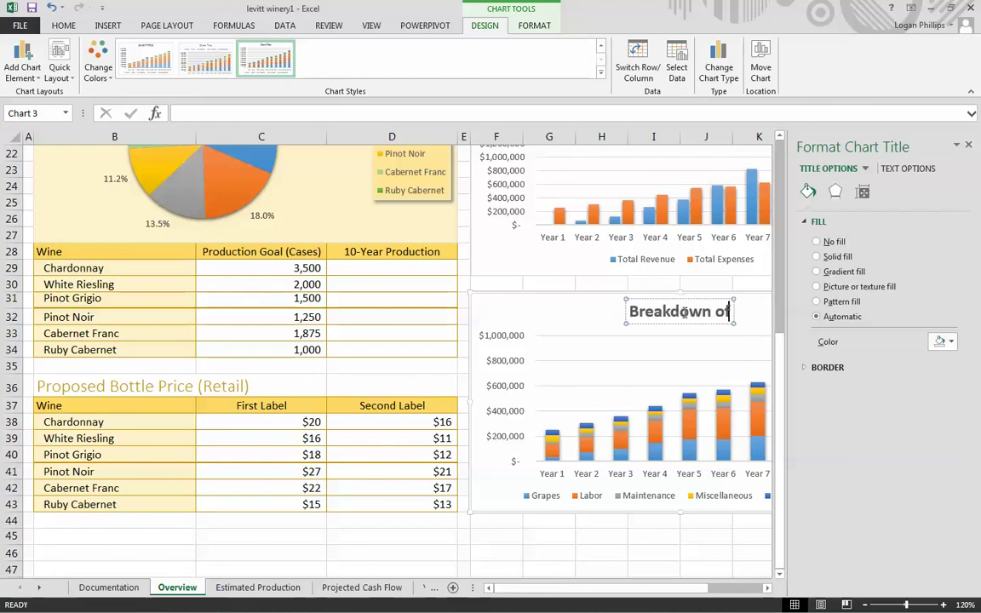
key("BackSpace")
key("BackSpace")
type("Busin")
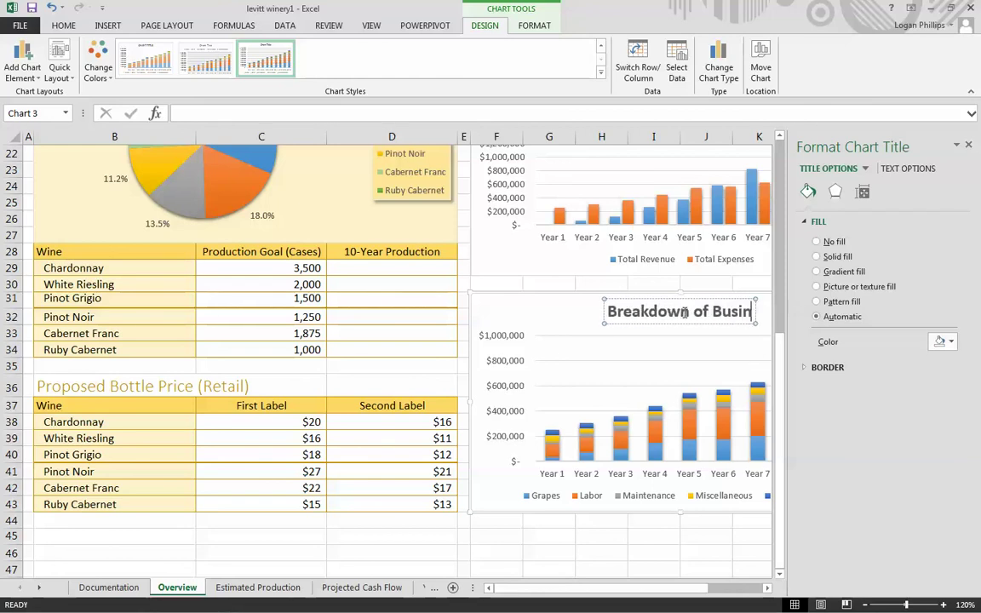
Complete the stacked column chart's title as "Breakdown of Business Expense" and close the title formatting pane
type("ess Expenses")
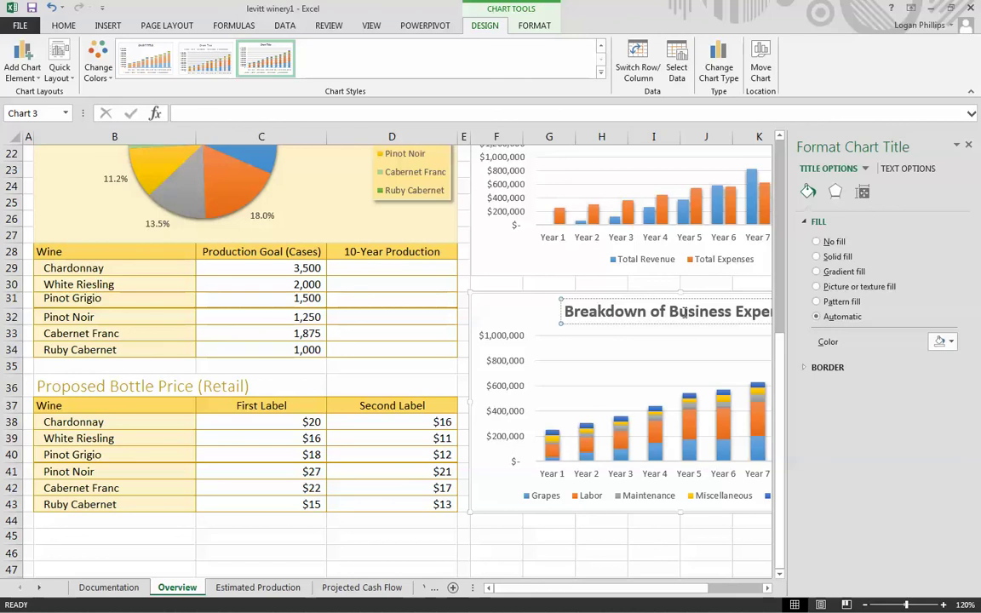
left_click(68, 27)
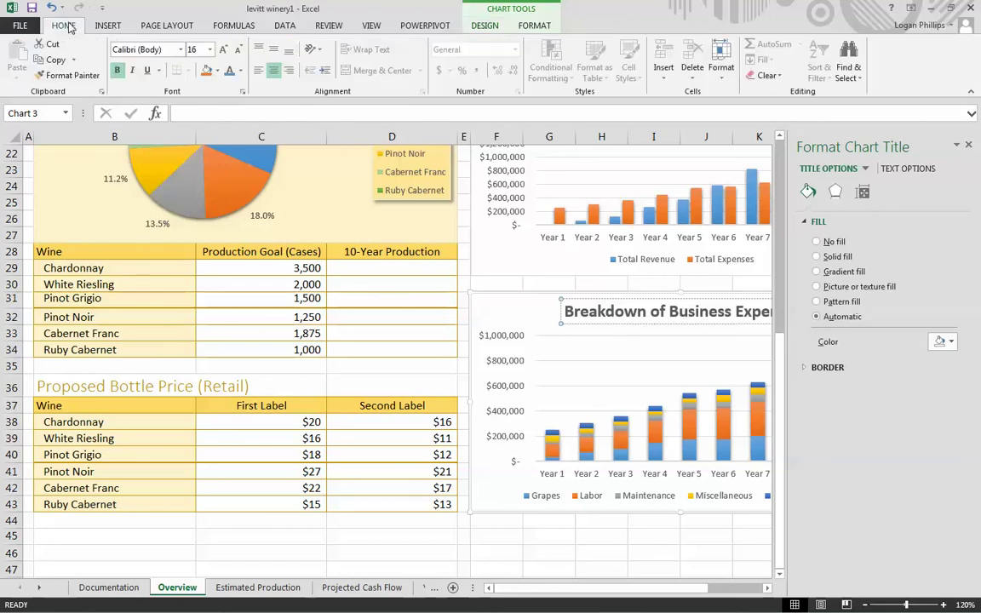
double_click(704, 313)
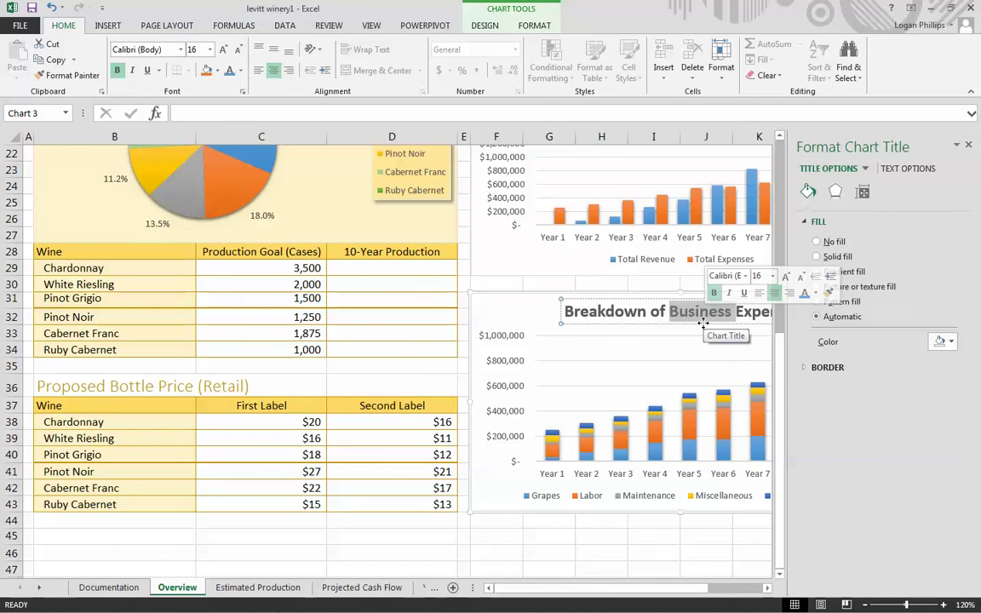
left_click(696, 314)
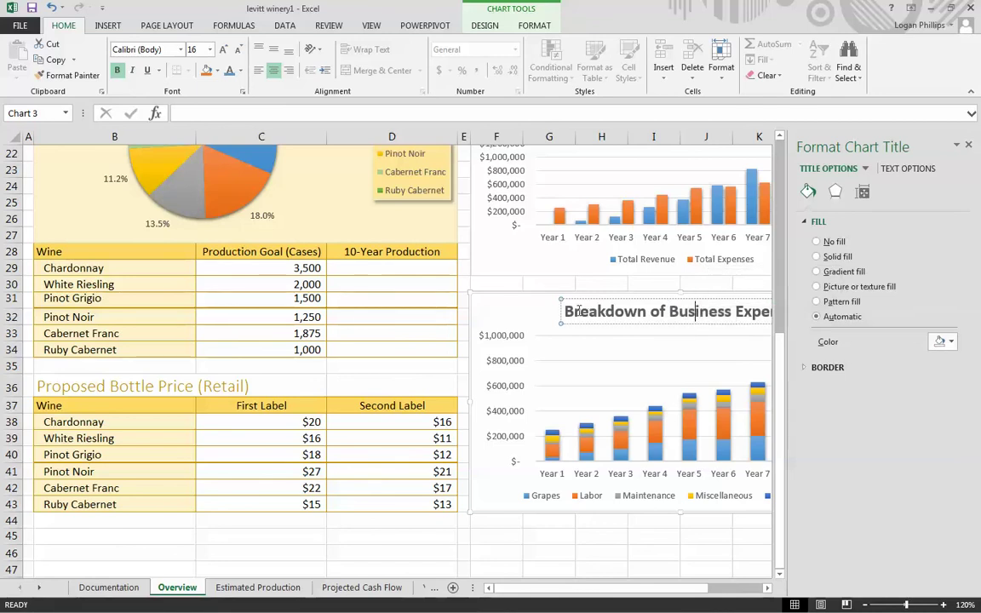
left_click(968, 145)
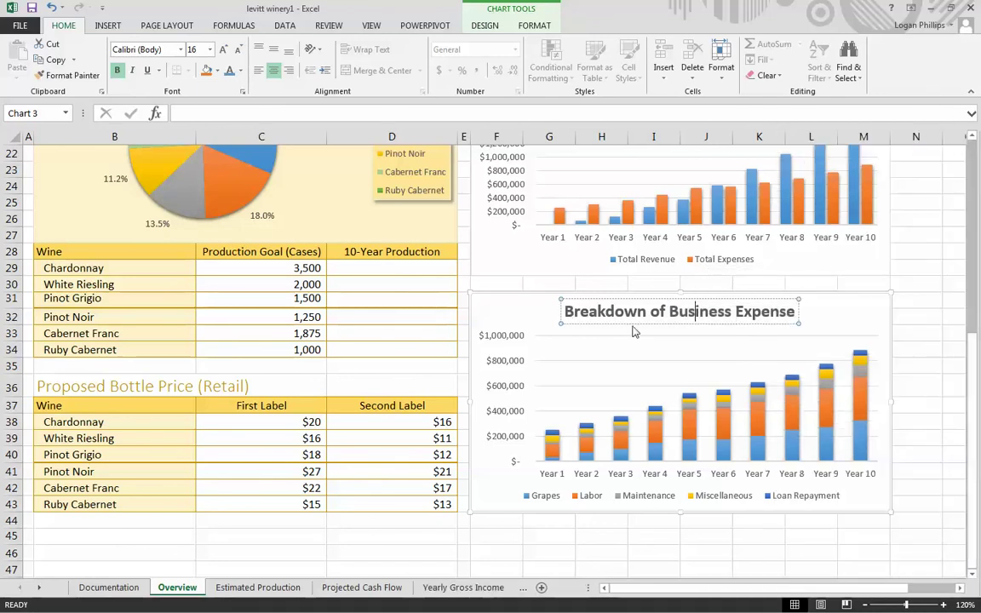
Format the "Breakdown of Business Expense" title in Calibri Light (Headings), without bold, in the blue theme colour
left_click_drag(565, 314, 796, 313)
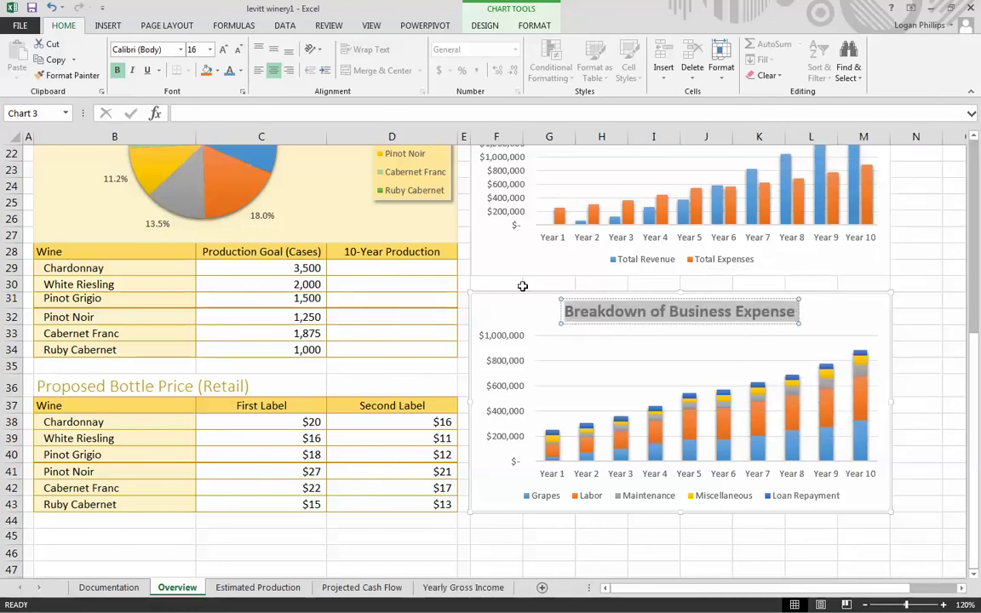
left_click(181, 49)
left_click(162, 81)
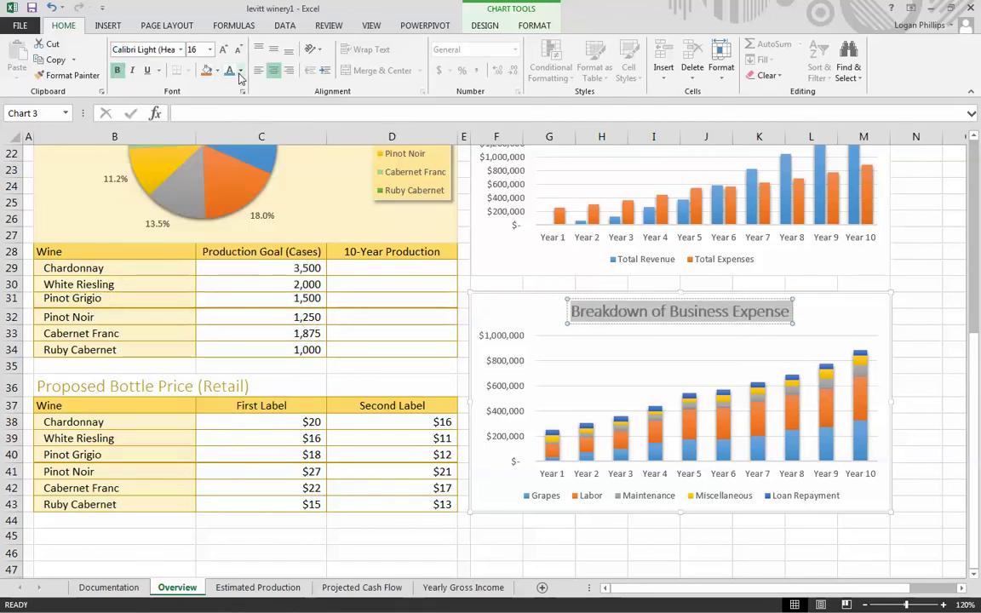
left_click(119, 72)
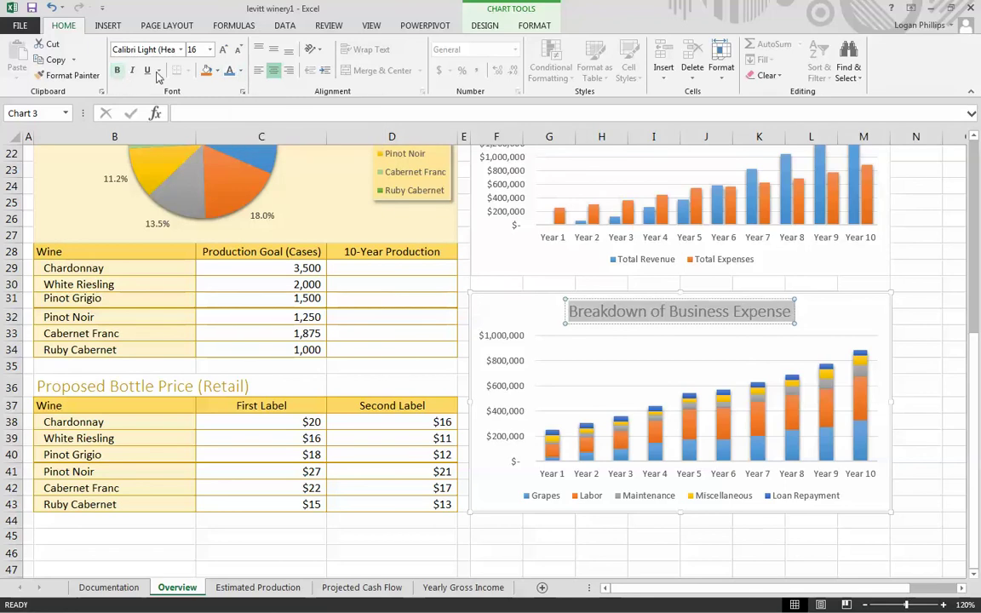
left_click(239, 71)
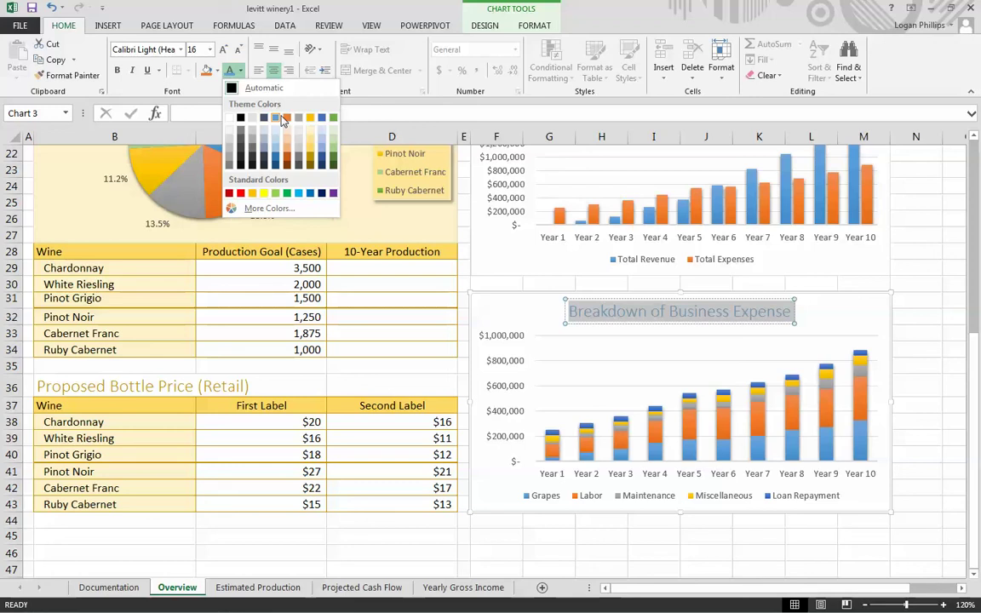
left_click(275, 118)
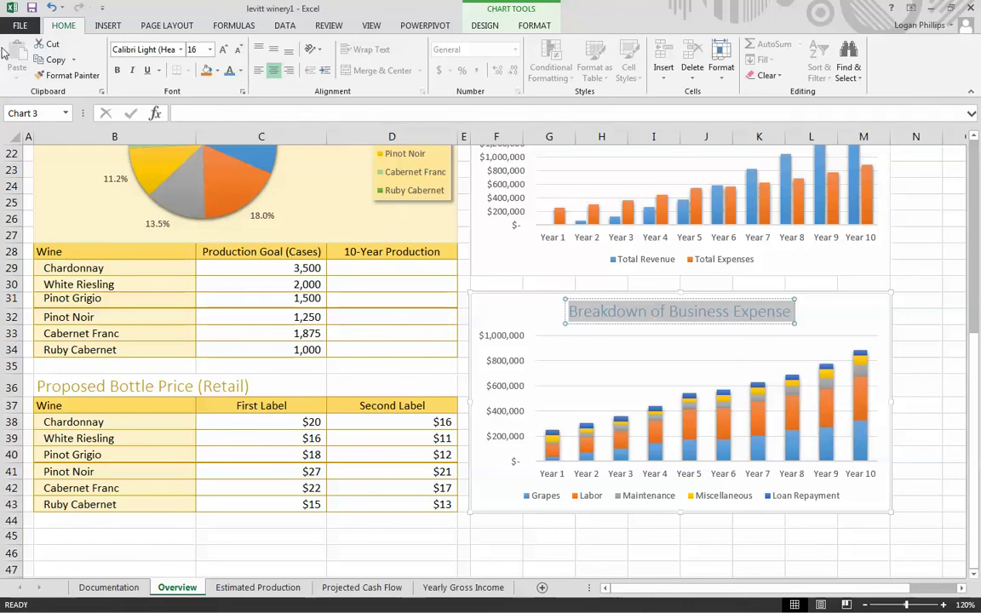
left_click(820, 563)
scroll(799, 437, "up", 7)
scroll(674, 385, "down", 4)
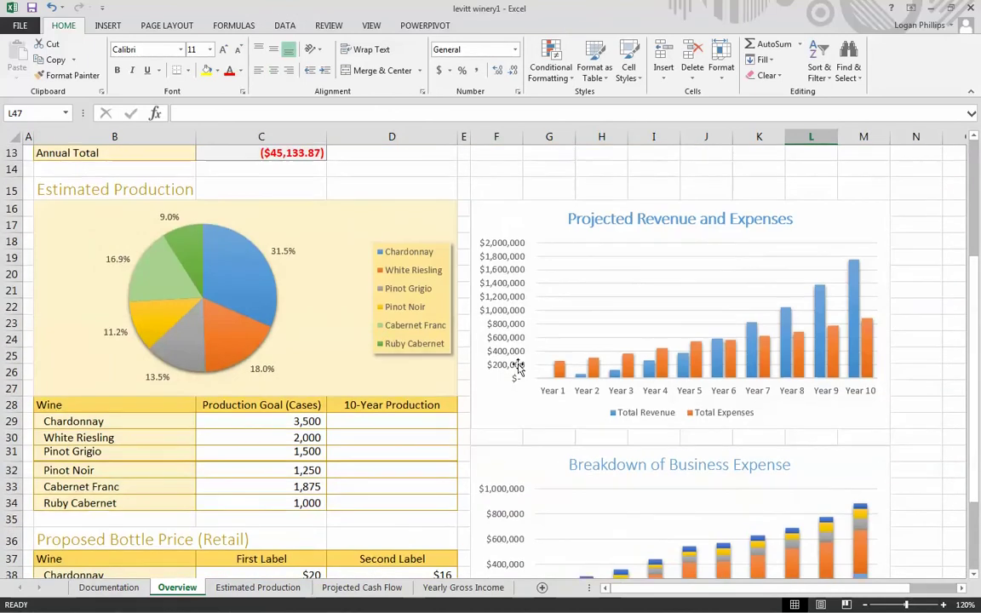
scroll(517, 372, "down", 3)
scroll(440, 258, "up", 1)
scroll(644, 341, "up", 2)
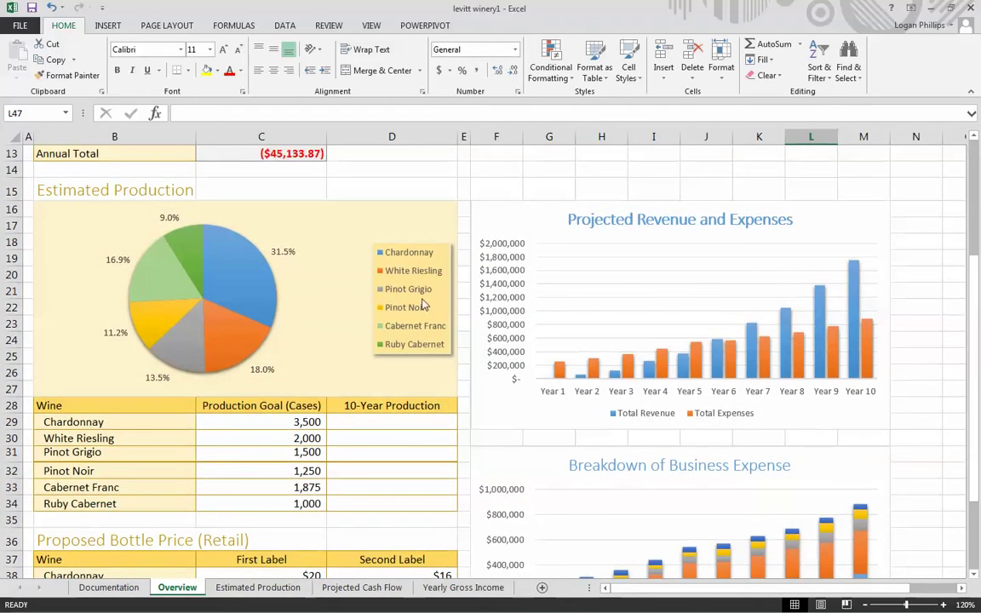
scroll(257, 372, "up", 4)
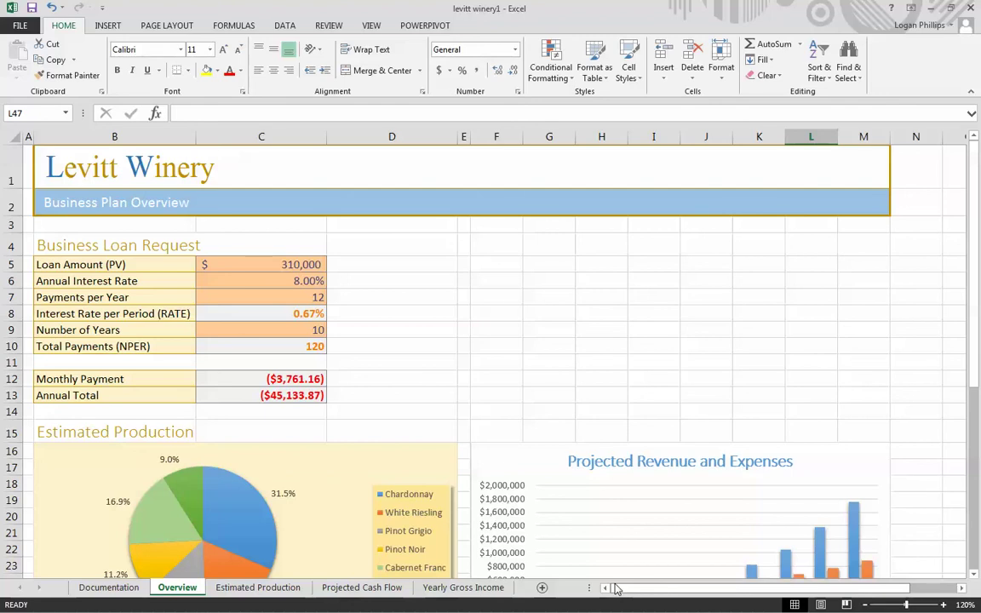
On the Projected Cash Flow sheet, insert a recommended Clustered Column chart from the year headings and the Cash Flow row
left_click(362, 587)
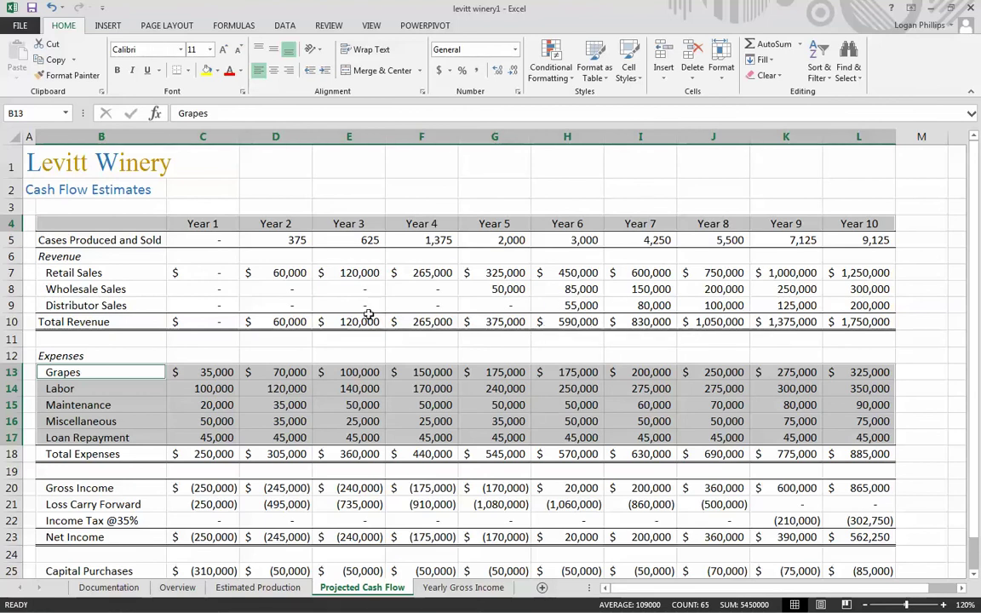
left_click_drag(359, 322, 359, 305)
left_click_drag(75, 221, 854, 222)
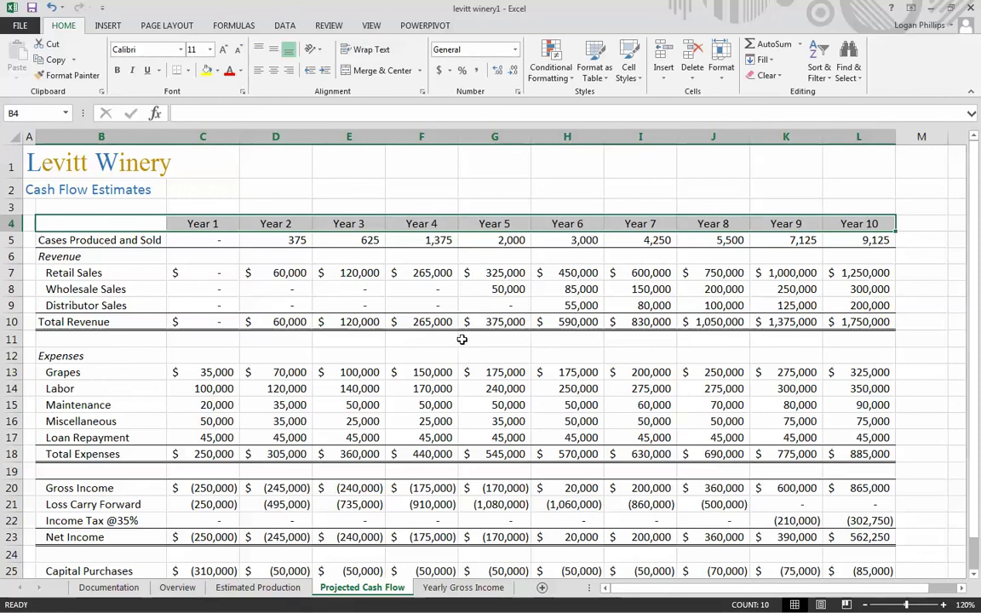
scroll(47, 351, "down", 3)
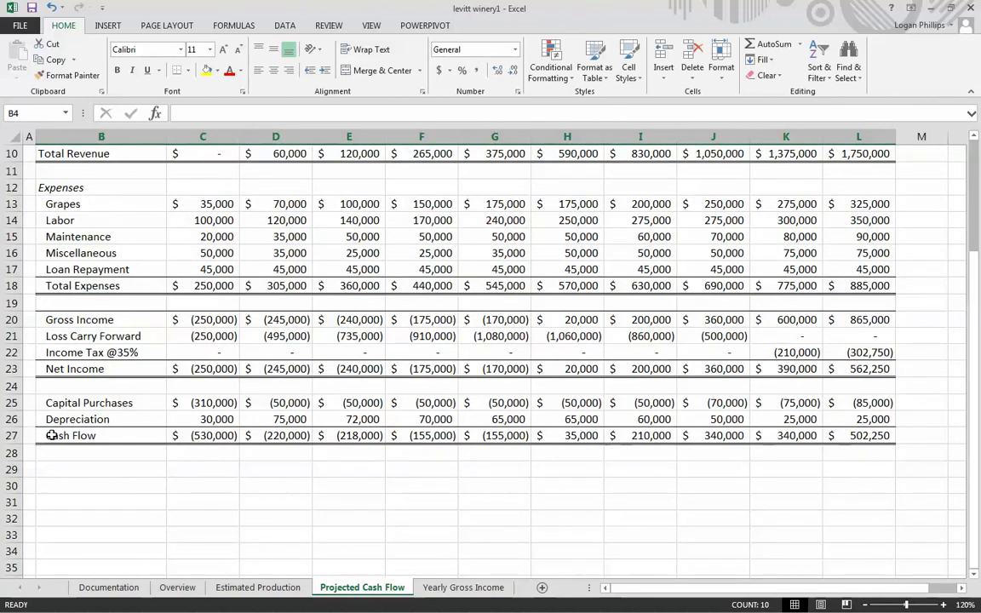
left_click_drag(51, 435, 884, 436)
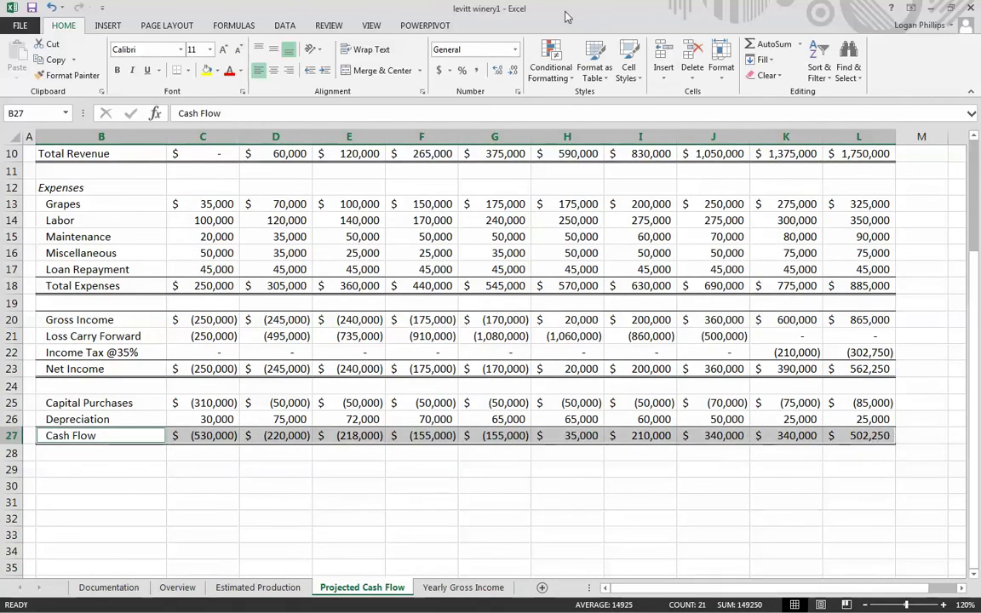
left_click(107, 26)
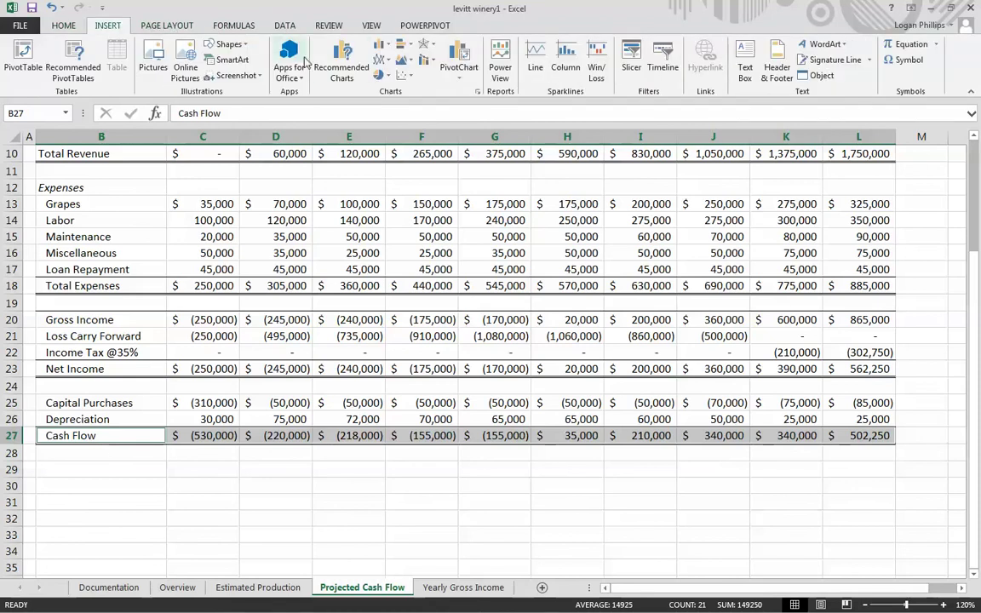
left_click(343, 70)
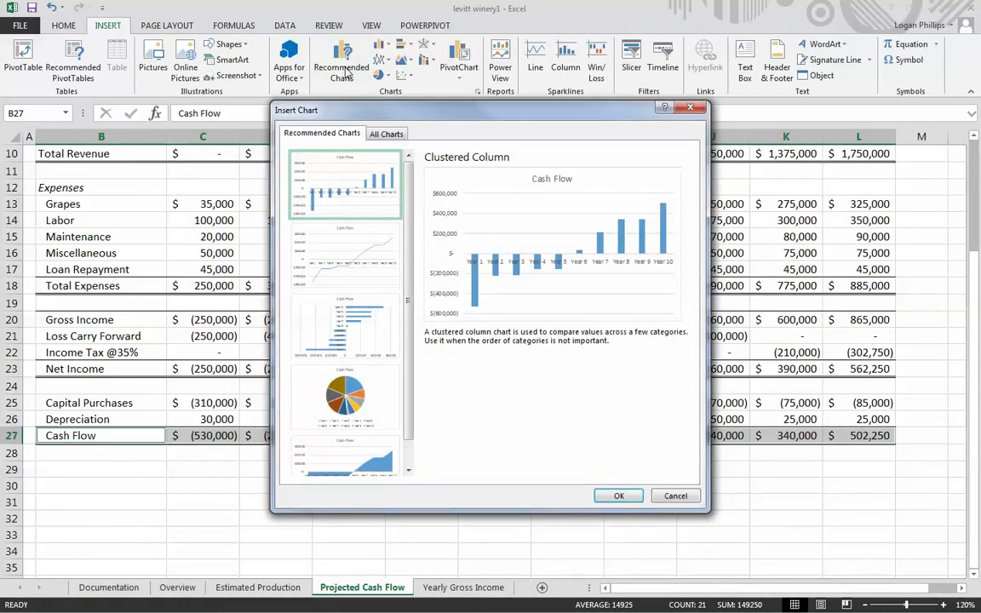
left_click(619, 495)
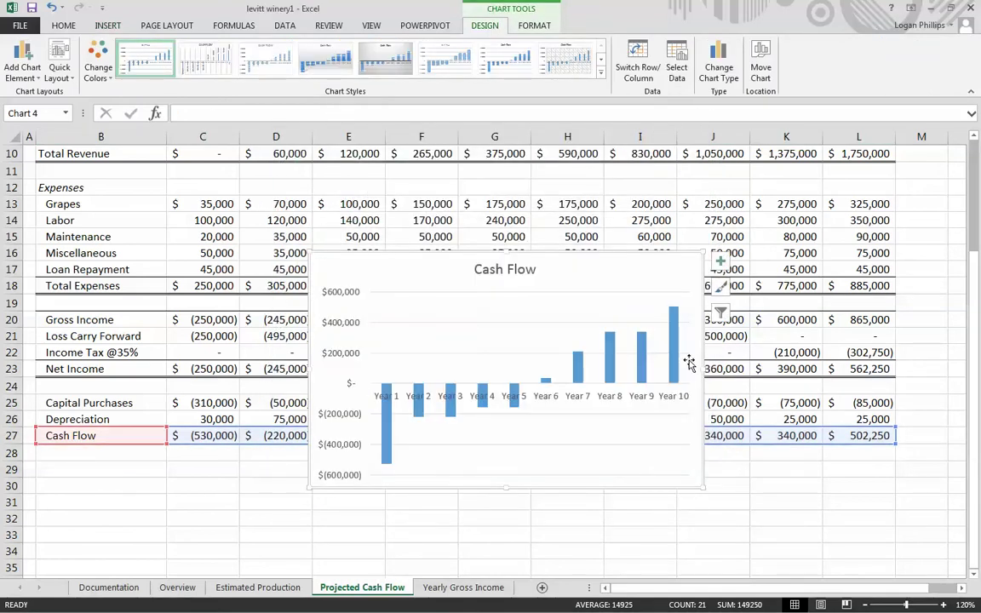
Apply the lighter-blue, wide-column style to the Cash Flow chart and move the chart to the Overview sheet
left_click(721, 289)
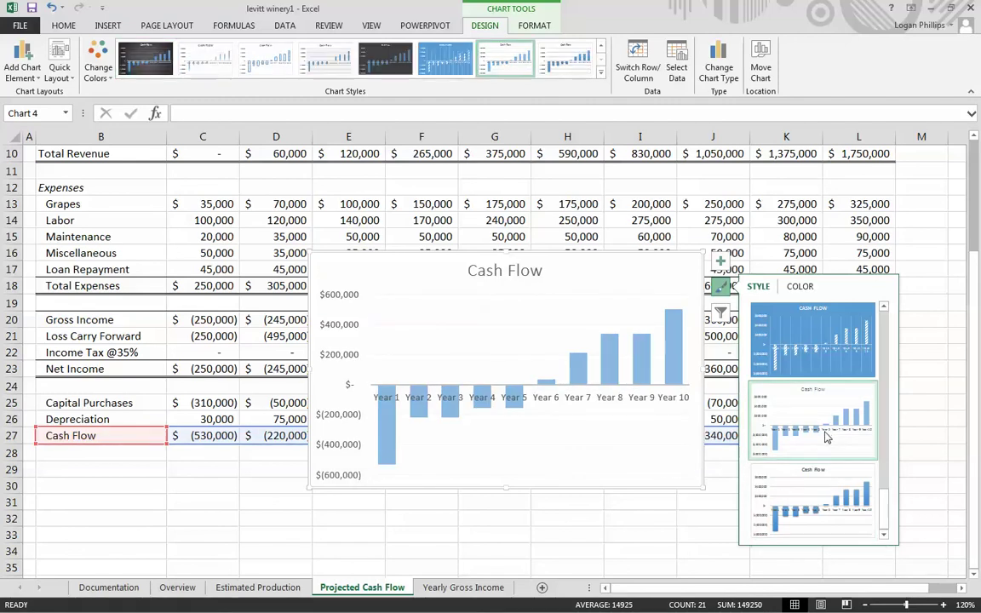
left_click(757, 64)
left_click(698, 252)
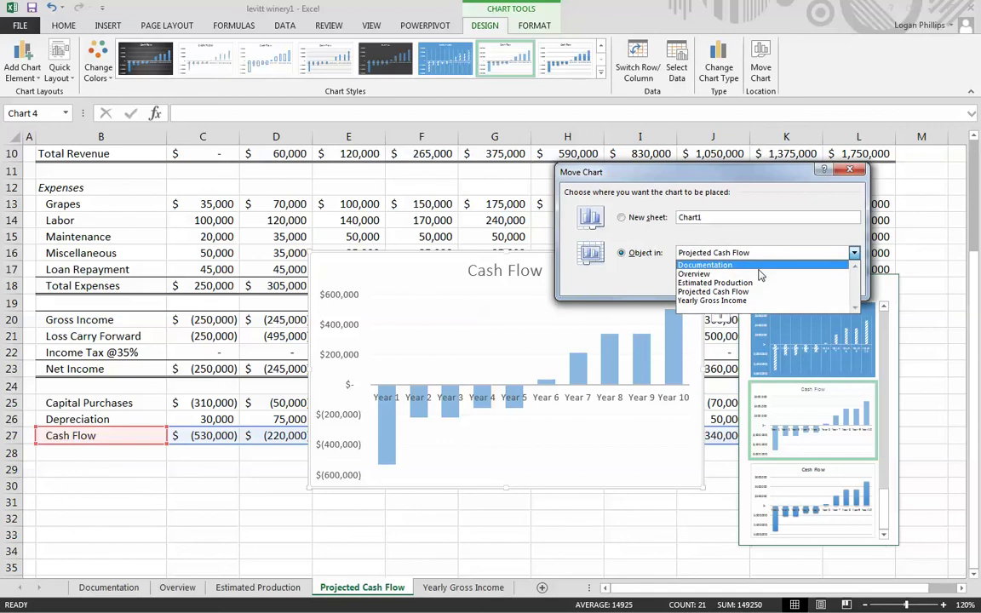
left_click(711, 282)
left_click(766, 289)
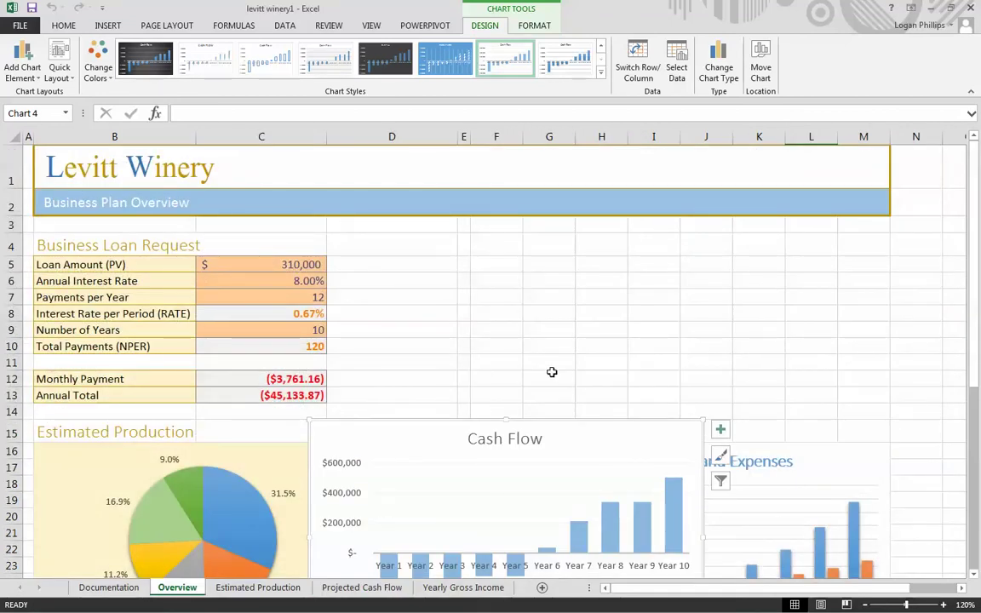
Place the Cash Flow chart beneath the Breakdown of Business Expense chart, starting at column F near row 45
scroll(470, 372, "down", 4)
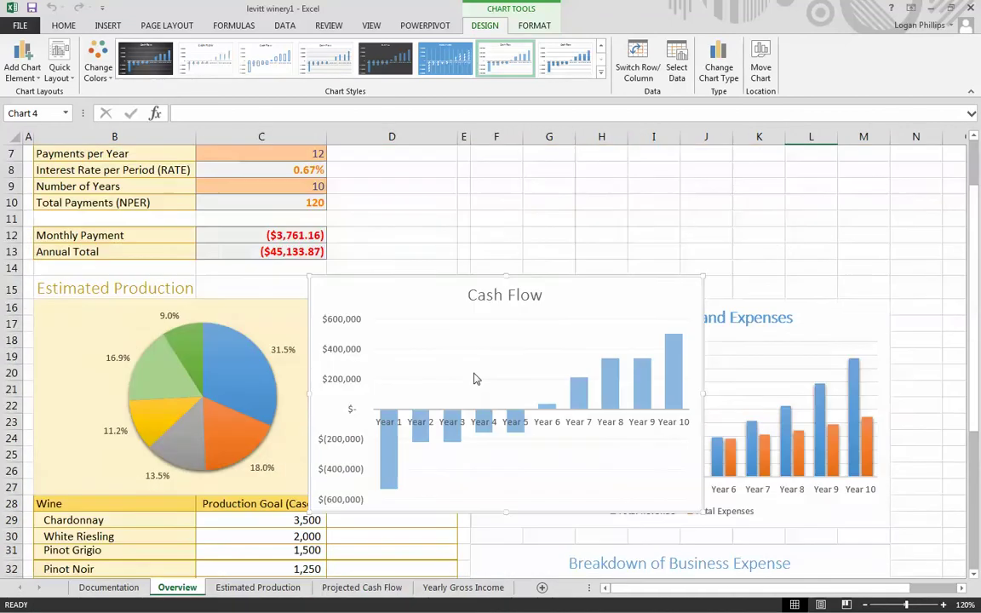
left_click(338, 220)
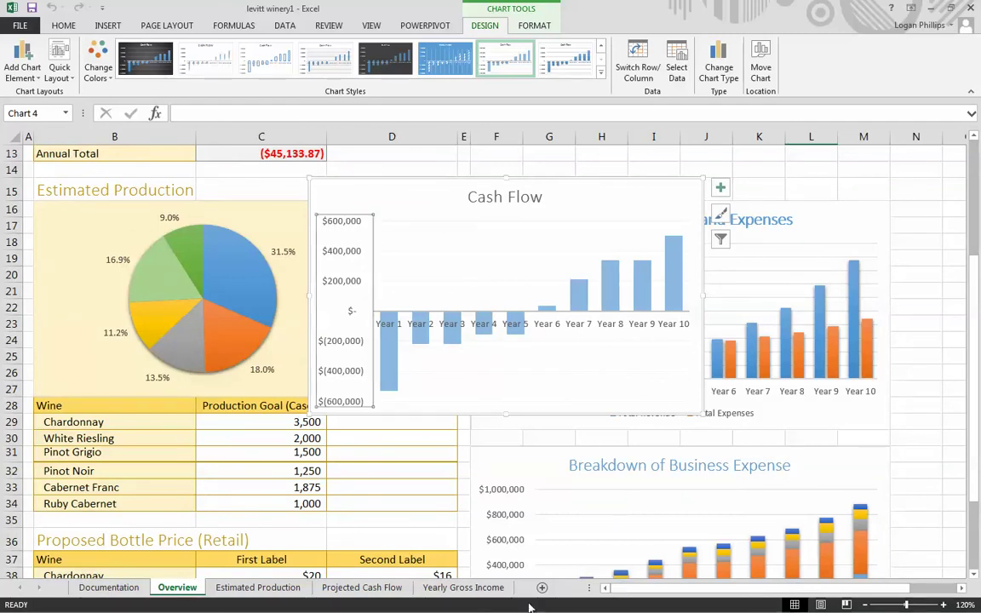
left_click_drag(394, 192, 554, 419)
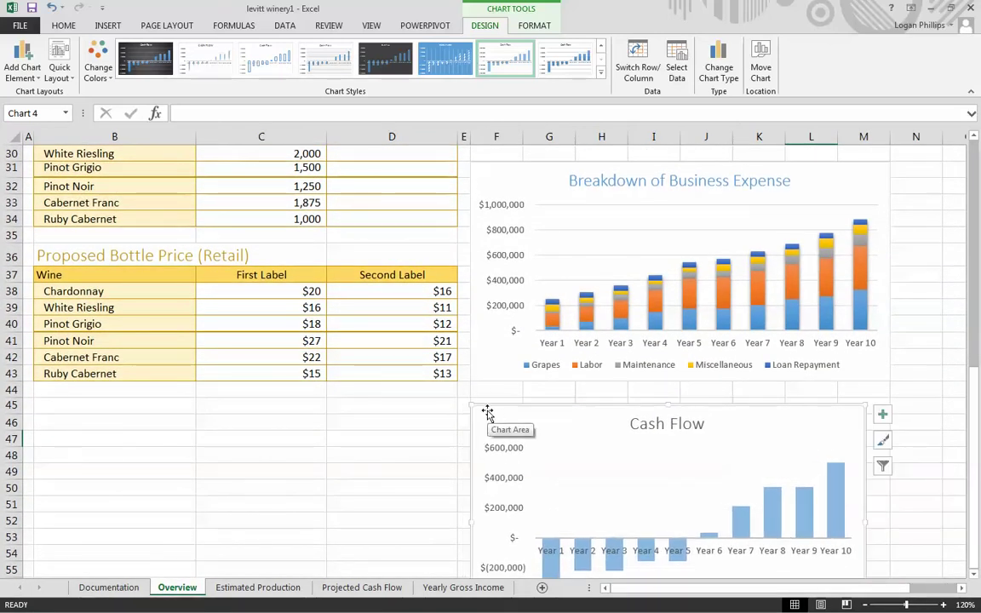
mouse_move(477, 407)
left_mouse_down()
mouse_move(495, 400)
mouse_move(485, 402)
left_mouse_up()
scroll(691, 400, "down", 4)
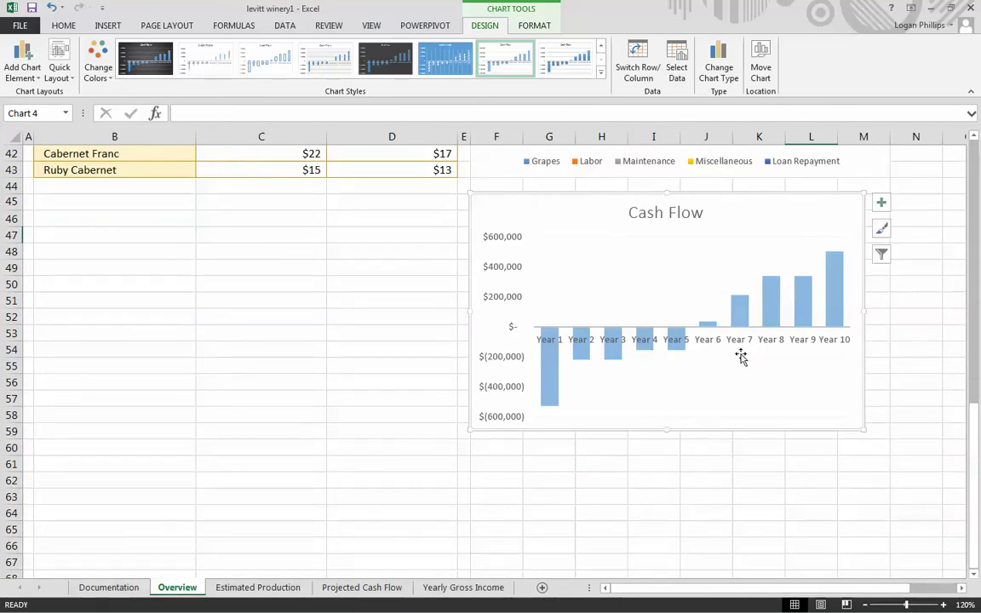
scroll(825, 340, "up", 1)
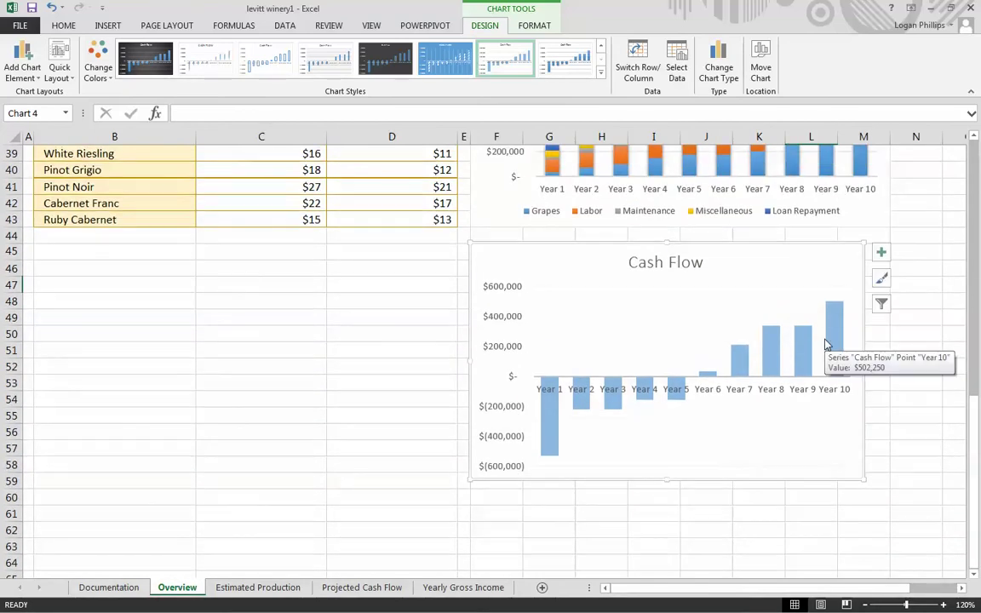
Move the Cash Flow chart beneath the Proposed Bottle Price table and resize it to span columns B to D, ending at row 58
left_click_drag(488, 247, 50, 252)
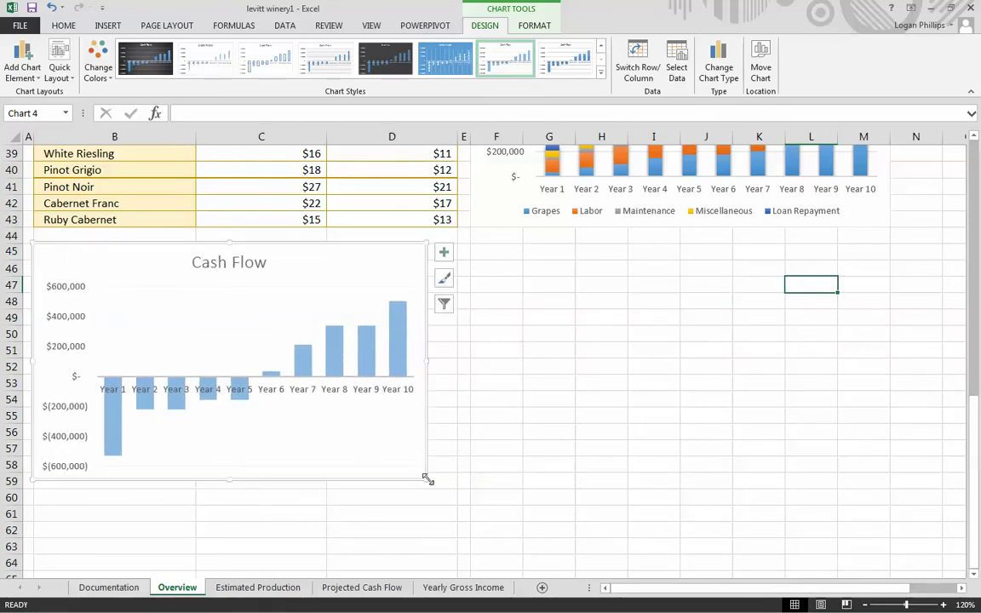
left_click_drag(428, 479, 460, 471)
left_click(594, 508)
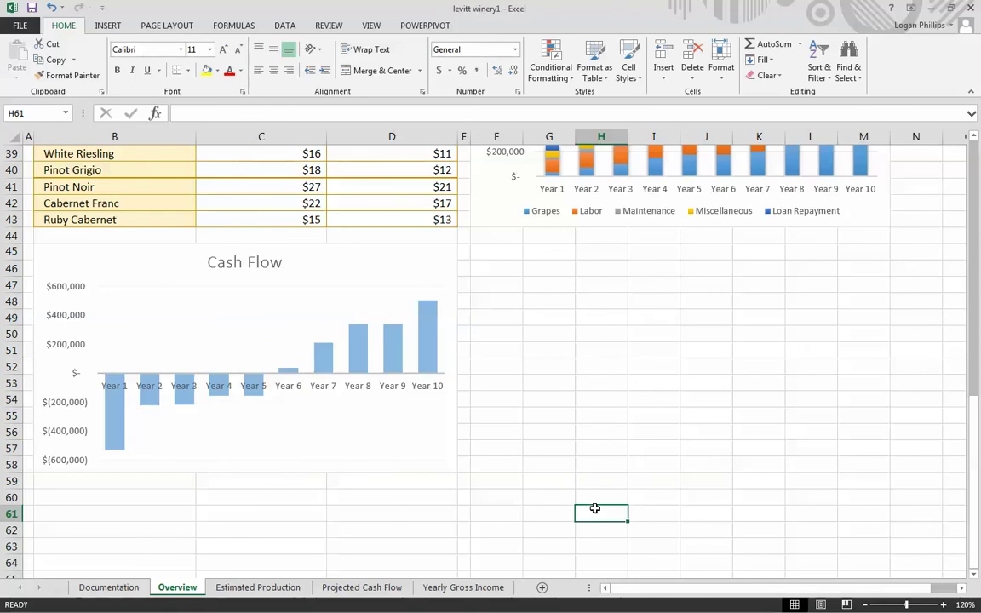
Recolour the Cash Flow chart's title in the same blue as the other column chart titles
left_click(254, 258)
triple_click(255, 260)
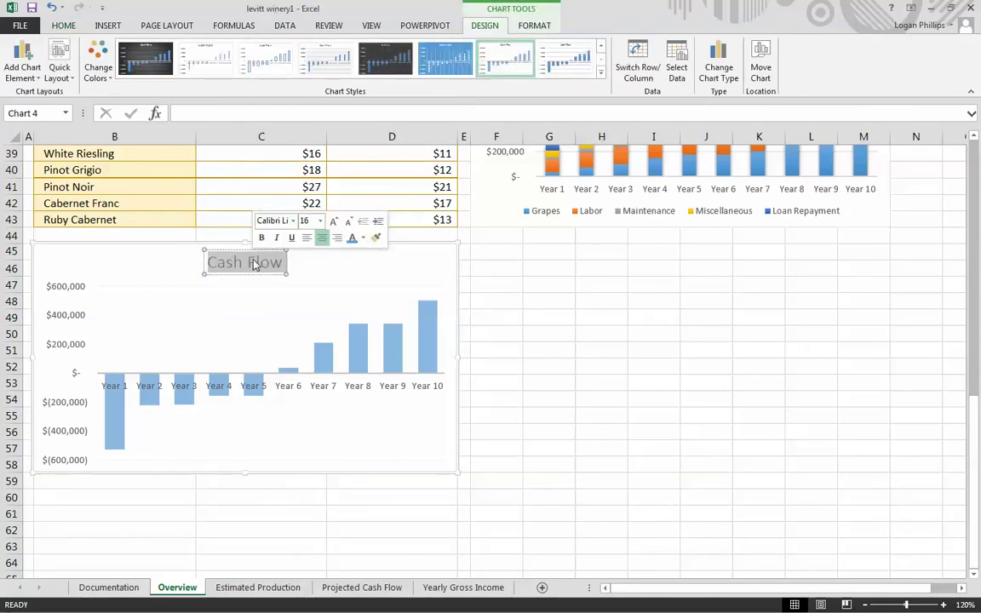
left_click(53, 25)
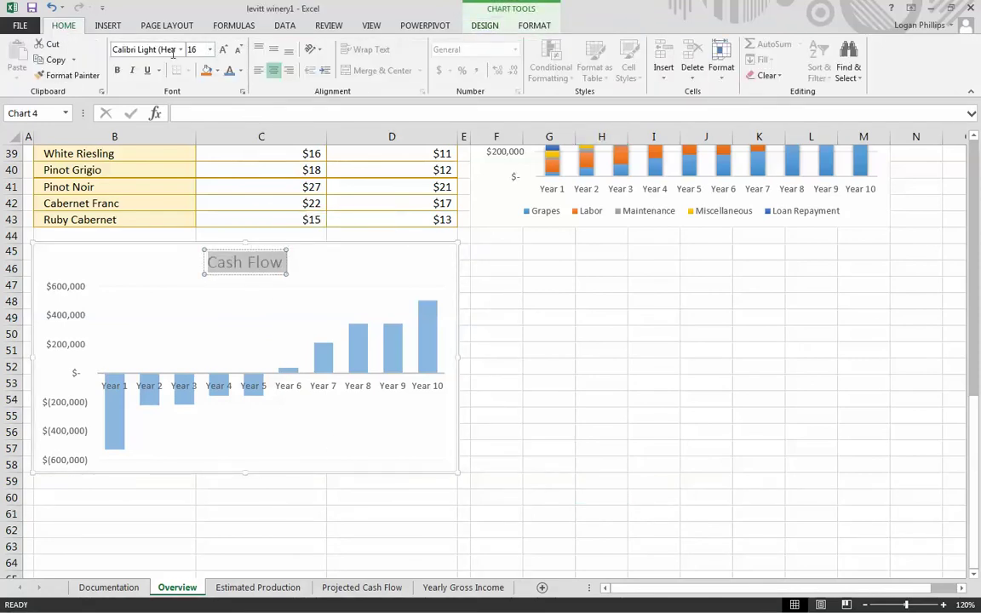
left_click(209, 49)
left_click(198, 179)
left_click(519, 403)
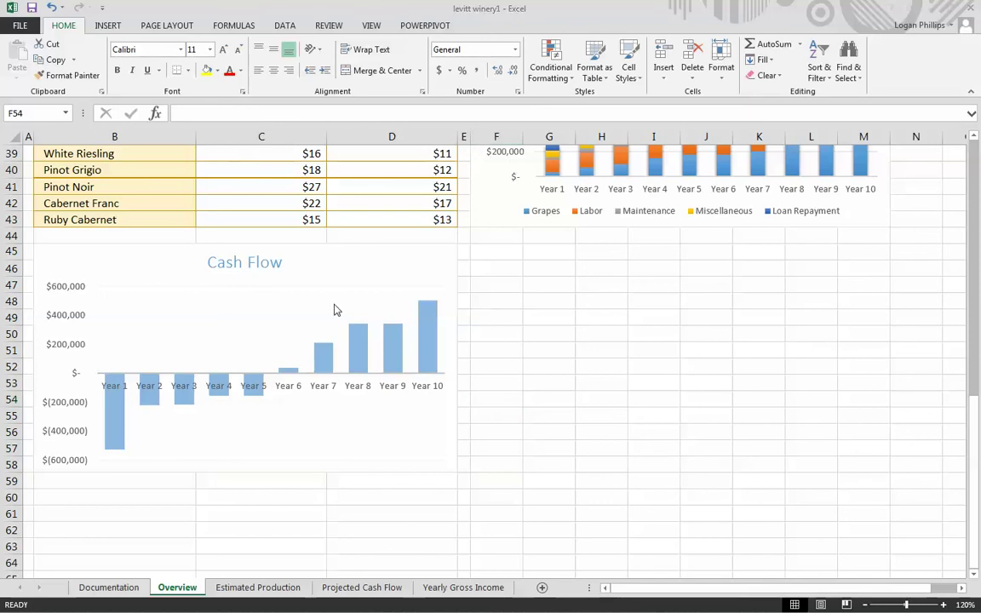
Change the Cash Flow chart to a line chart and apply the style with a bold grey title and a thick shadowed line
left_click(328, 280)
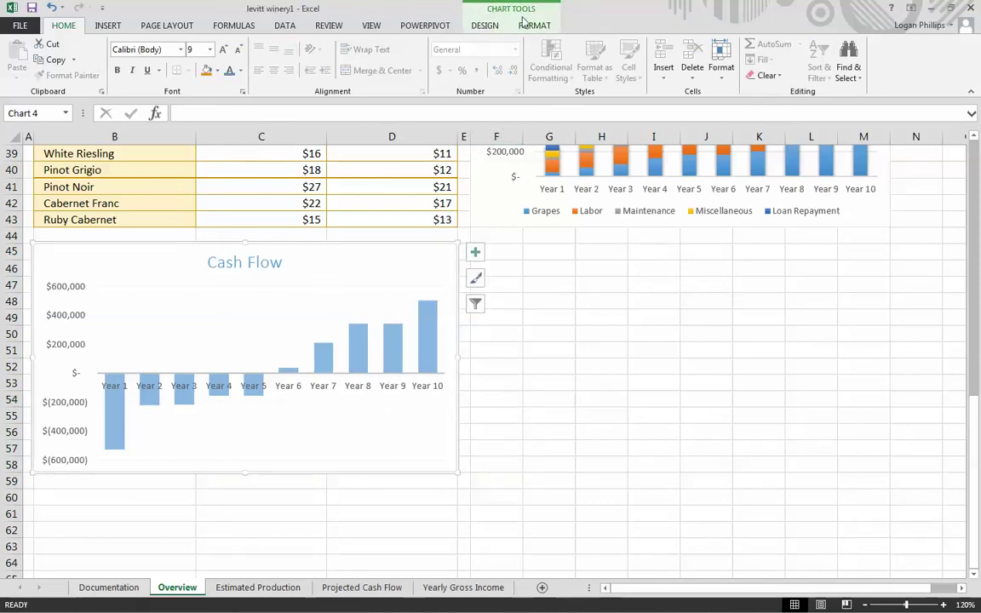
left_click(475, 24)
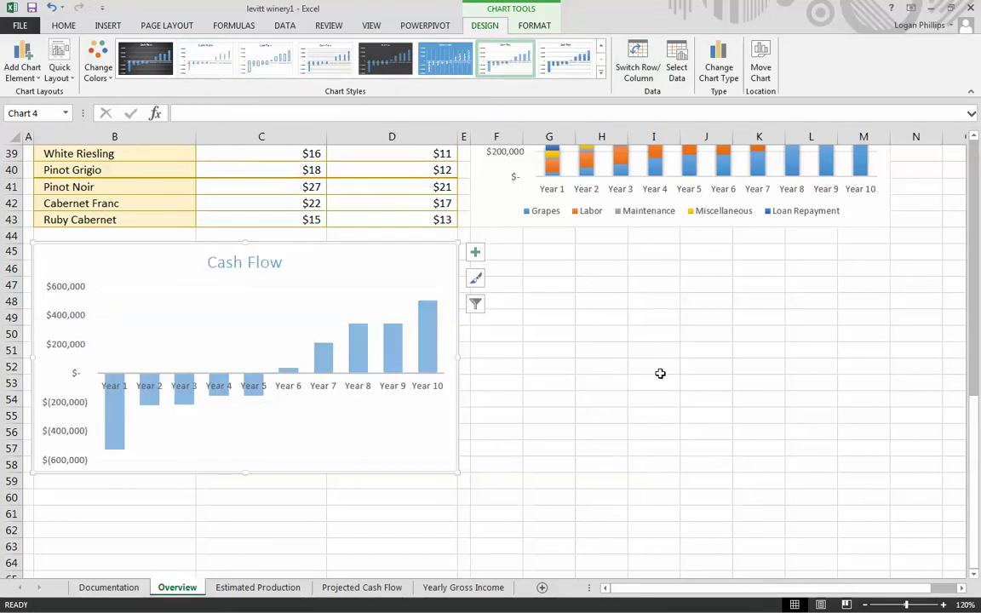
left_click(718, 72)
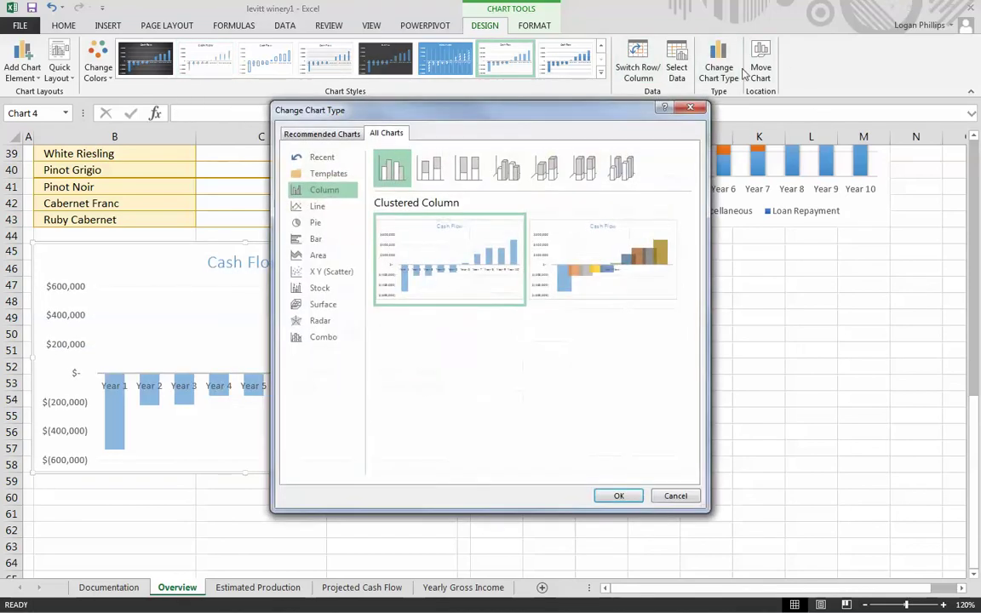
left_click(319, 206)
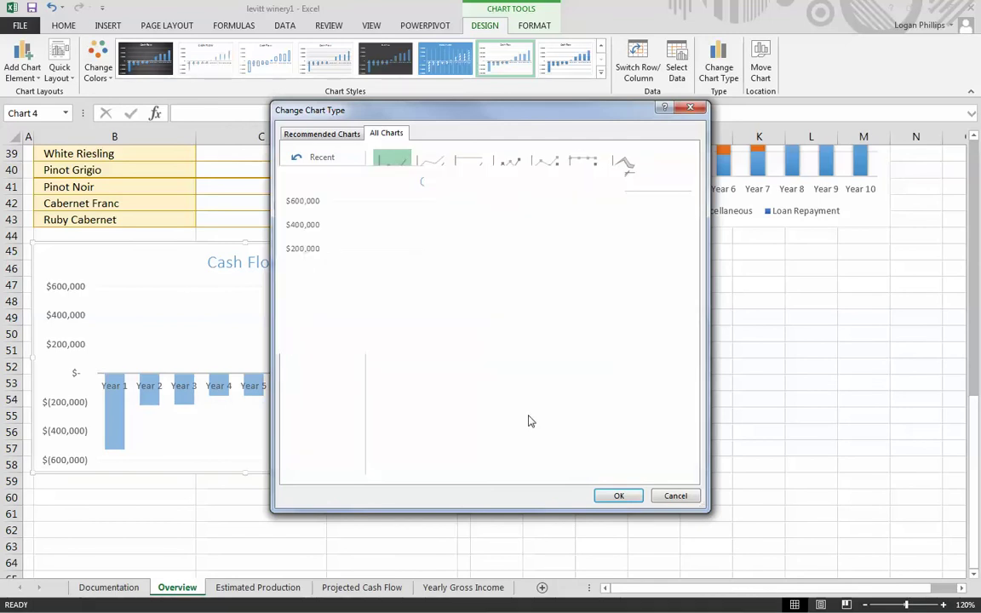
left_click(619, 496)
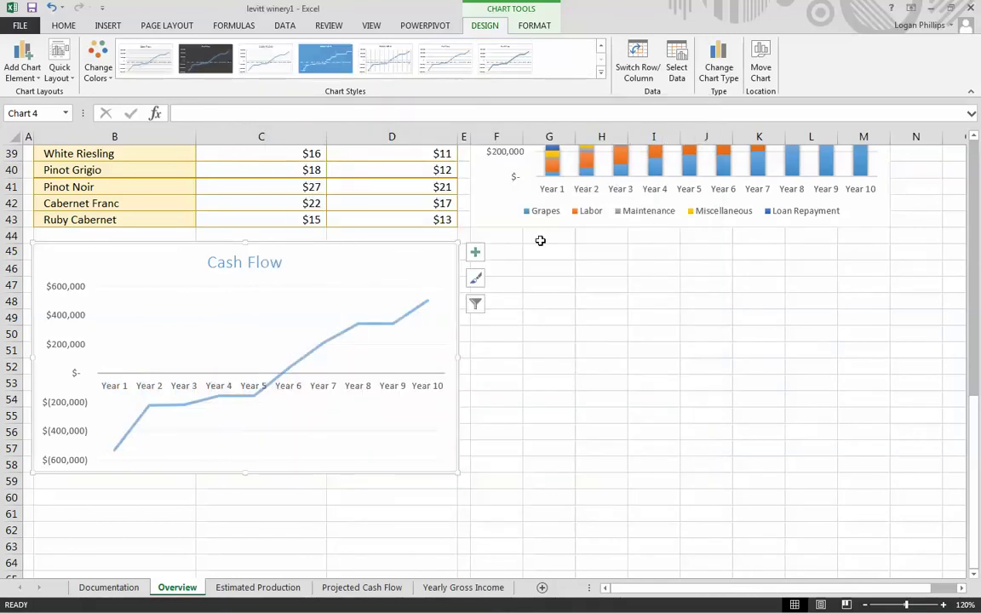
left_click(692, 430)
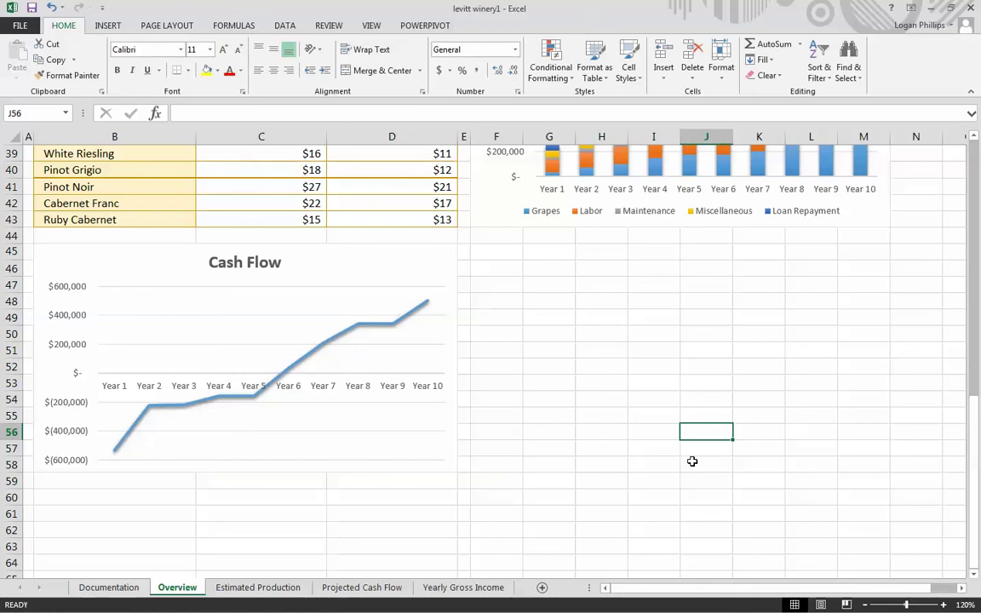
Set the vertical axis maximum of the Projected Revenue and Expenses chart to 1750000
scroll(692, 460, "up", 11)
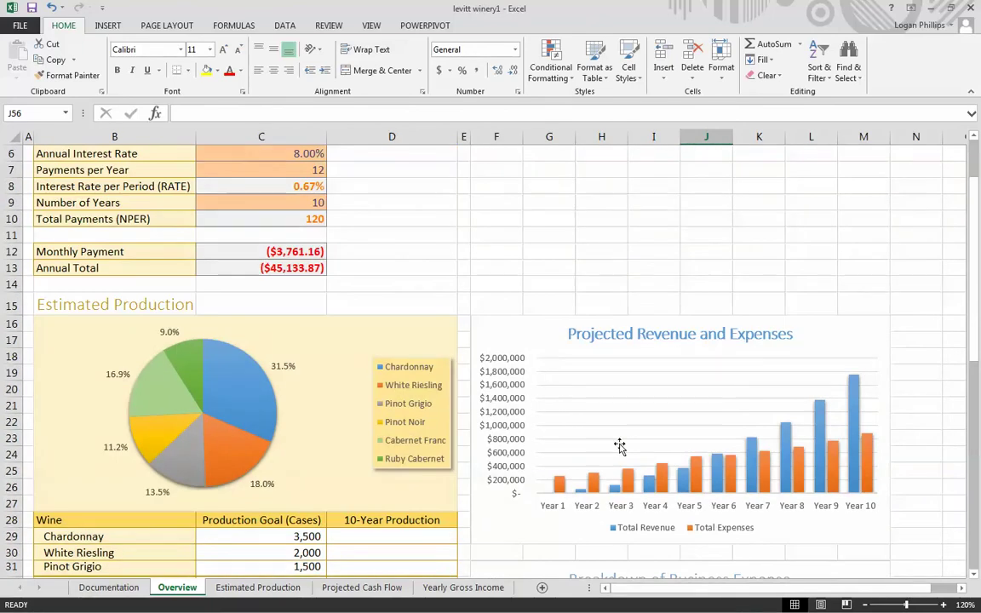
scroll(615, 444, "down", 1)
left_click(716, 335)
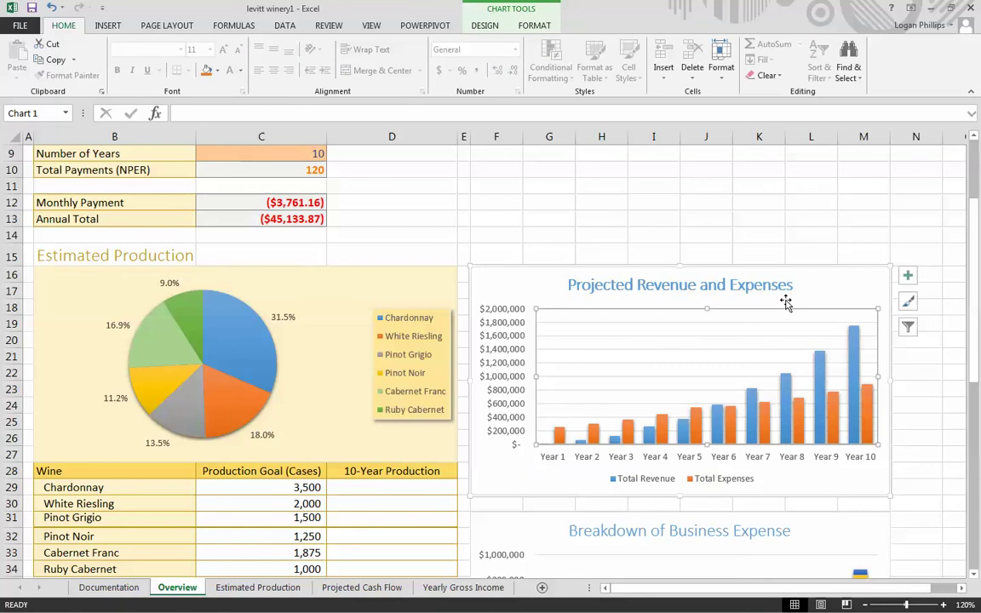
double_click(817, 287)
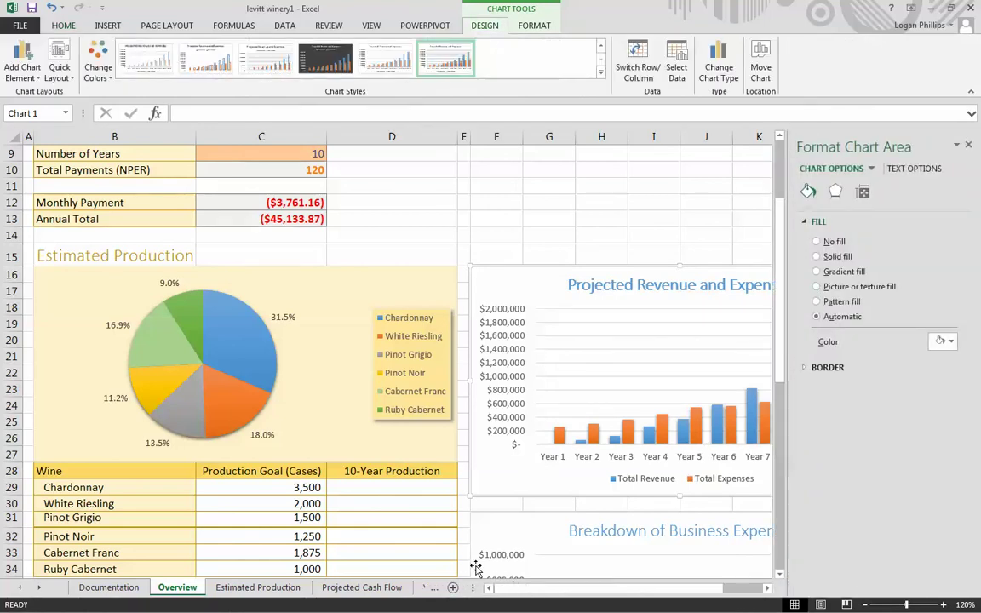
left_click_drag(499, 587, 606, 589)
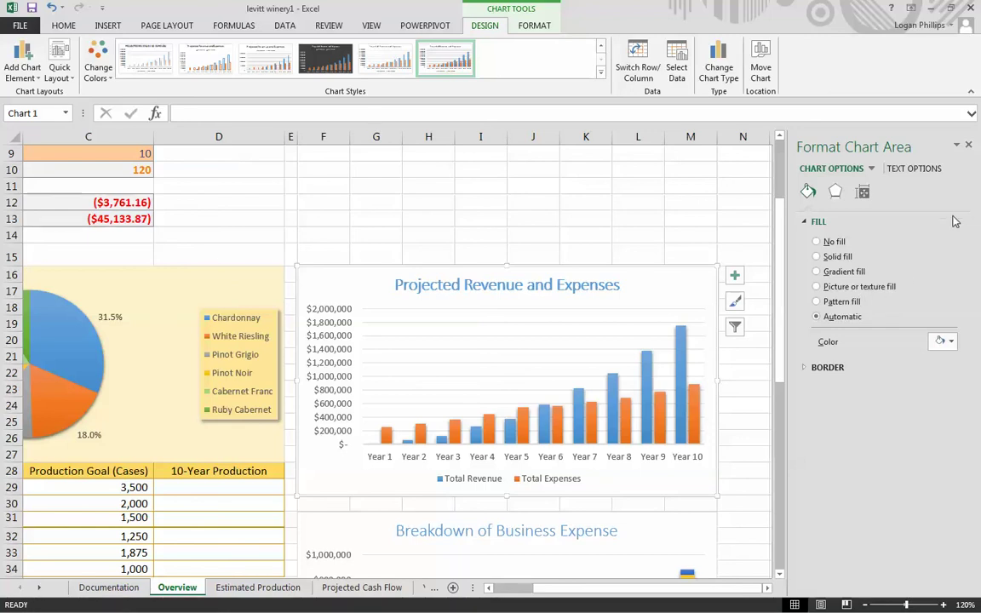
left_click(835, 191)
left_click(862, 192)
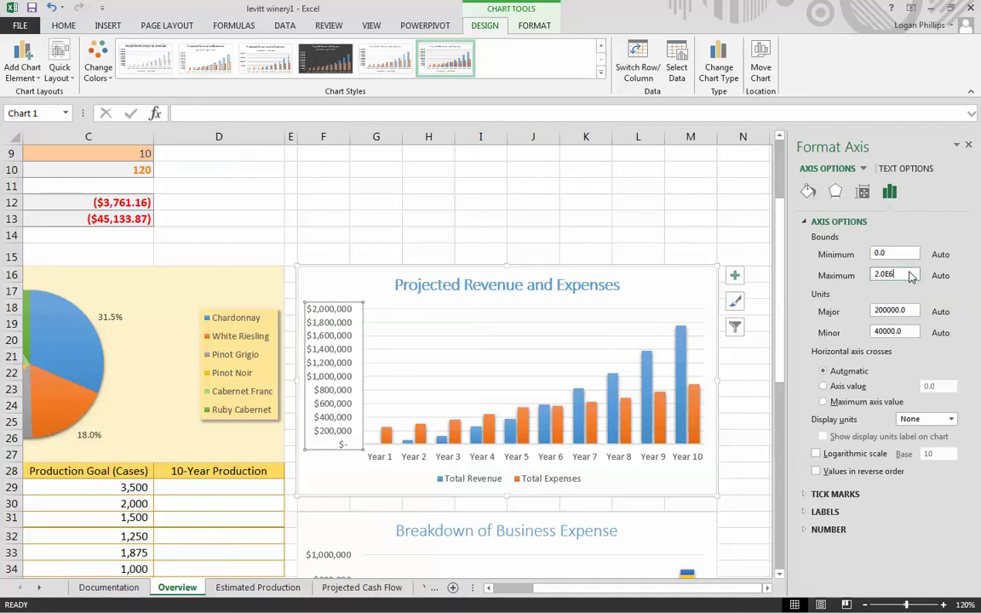
left_click_drag(913, 276, 845, 282)
key("BackSpace")
type("1750000")
key("Return")
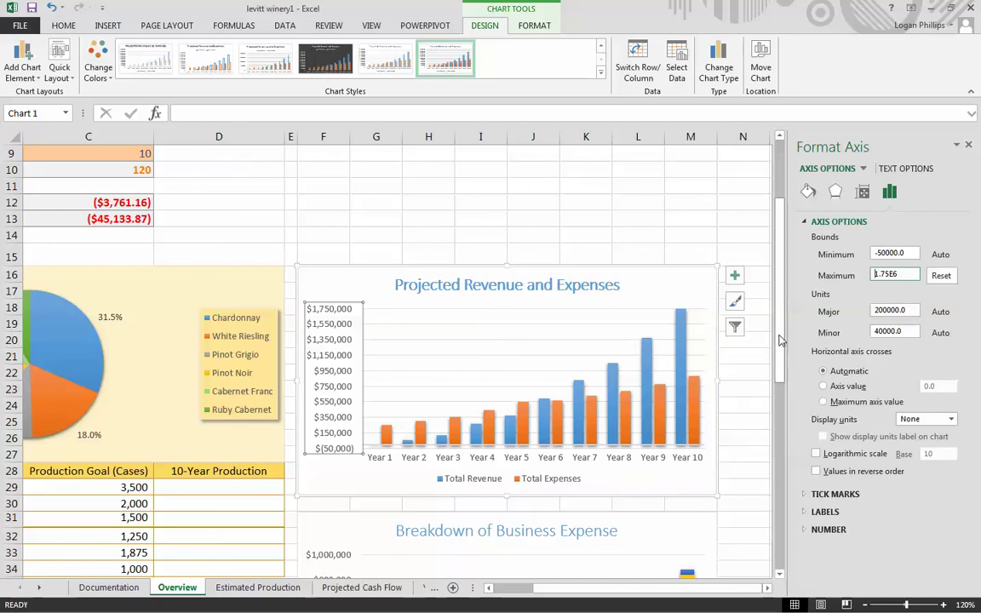
Set the major unit of the Projected Revenue and Expenses chart's vertical axis to 250000
key("Tab")
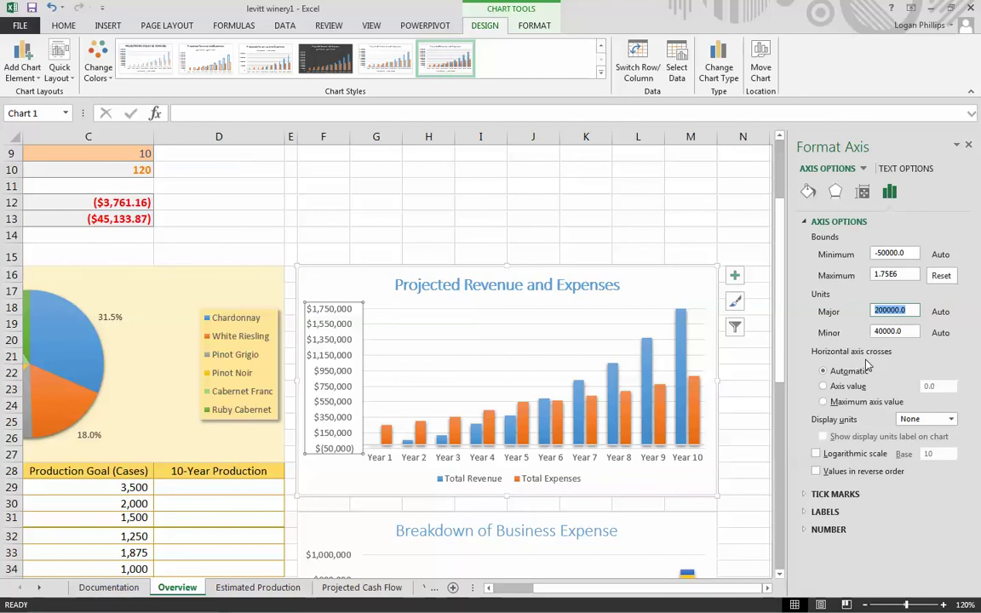
type("25")
key("Return")
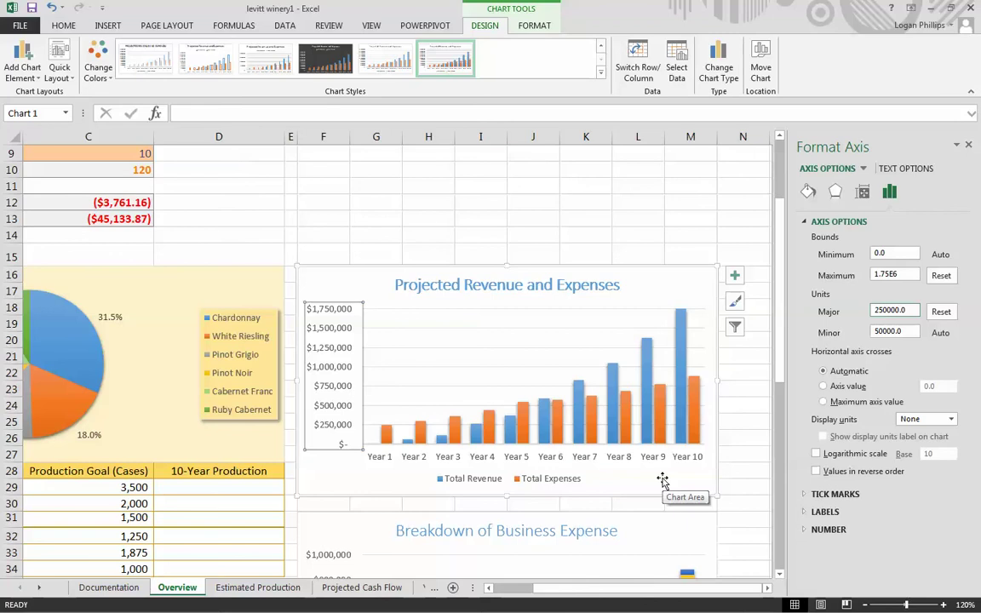
Add primary major vertical gridlines to the Projected Revenue and Expenses chart and close the formatting pane
left_click(695, 271)
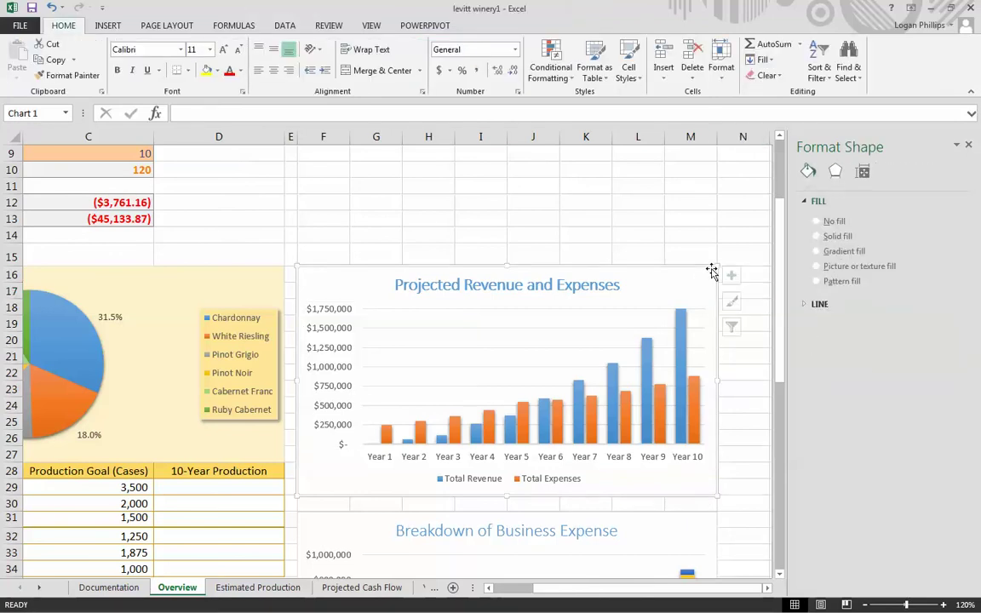
left_click(736, 276)
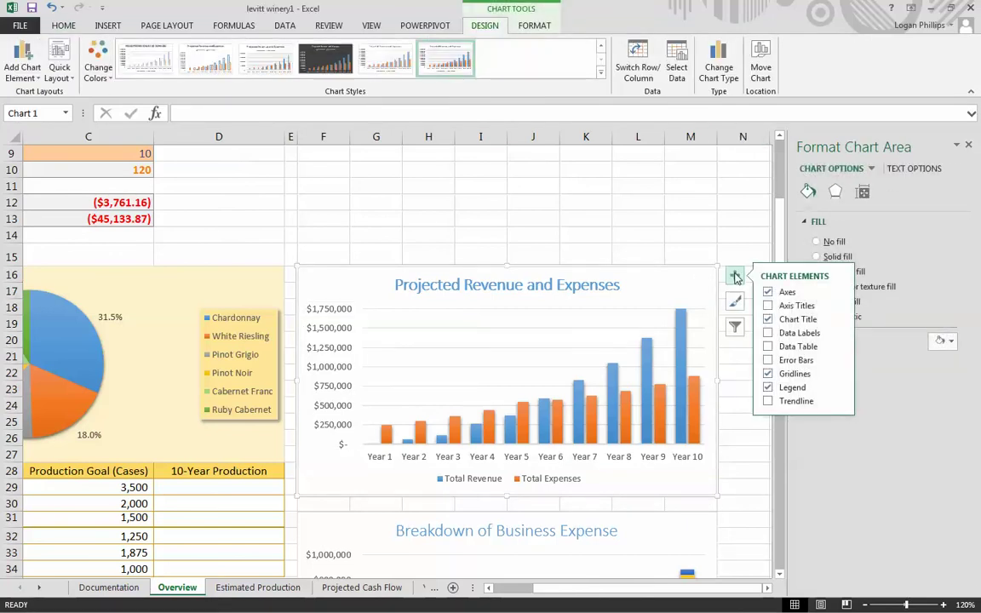
left_click(839, 375)
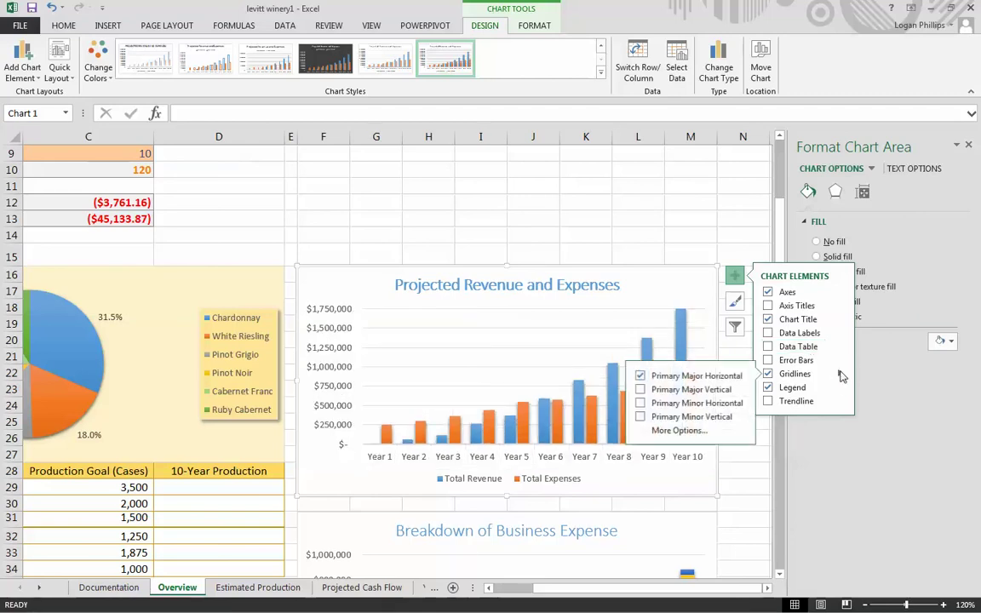
left_click(722, 391)
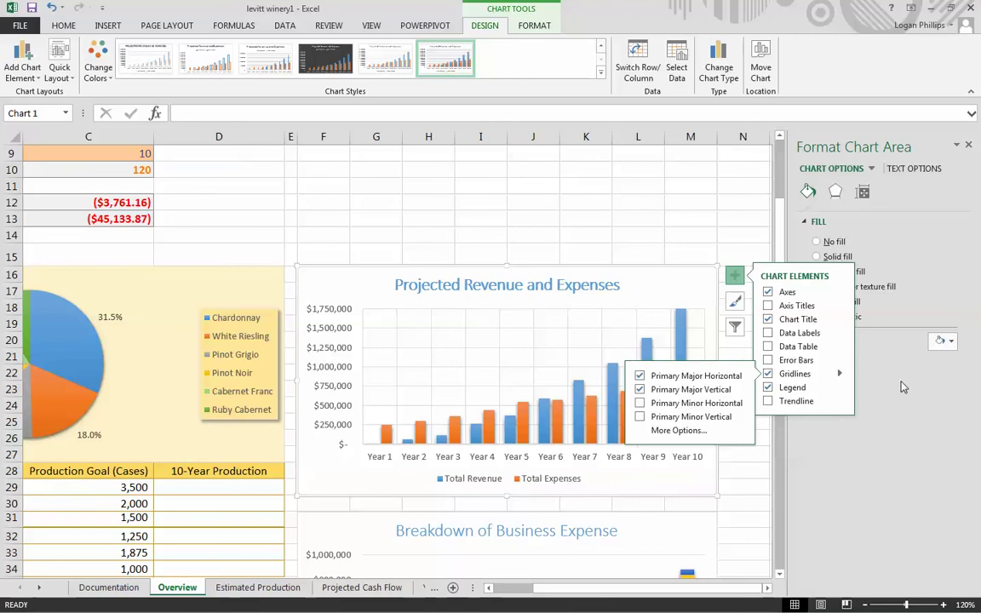
key("Escape")
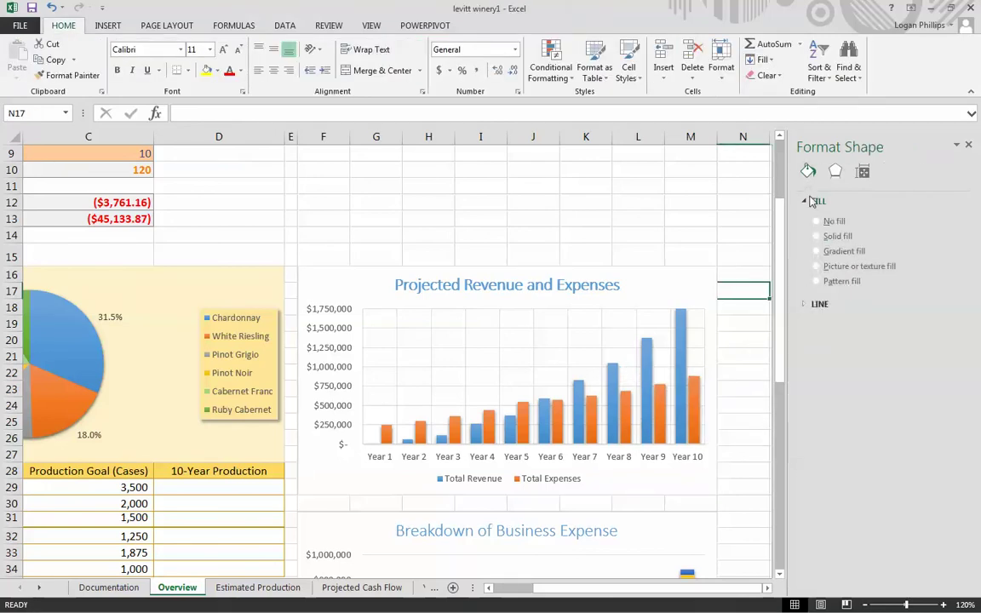
left_click(968, 146)
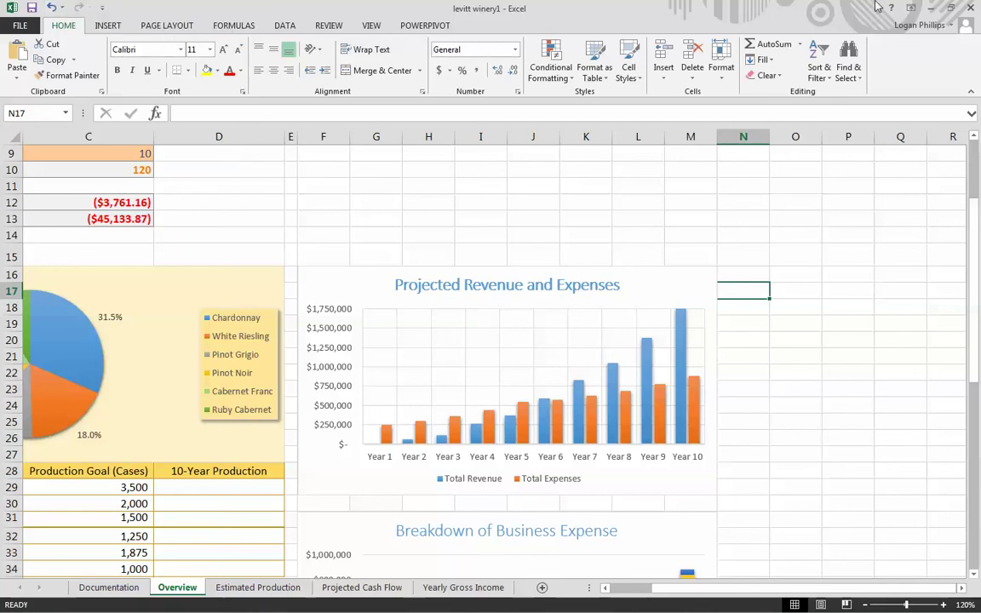
Look at the chart area and vertical value axis formatting options of the Projected Revenue and Expenses chart, and close them again
left_click(615, 285)
left_click(667, 281)
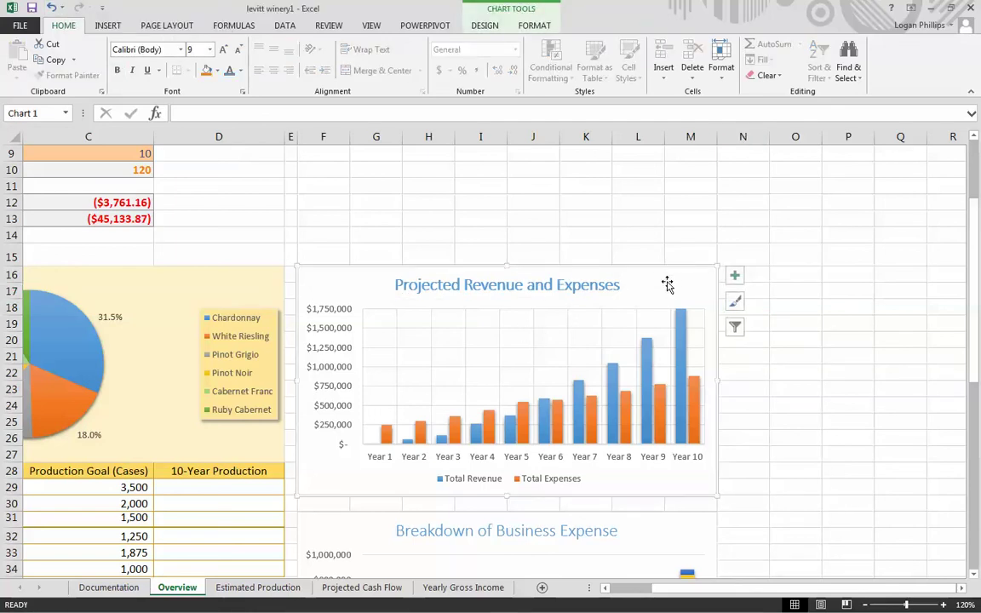
left_click(690, 217)
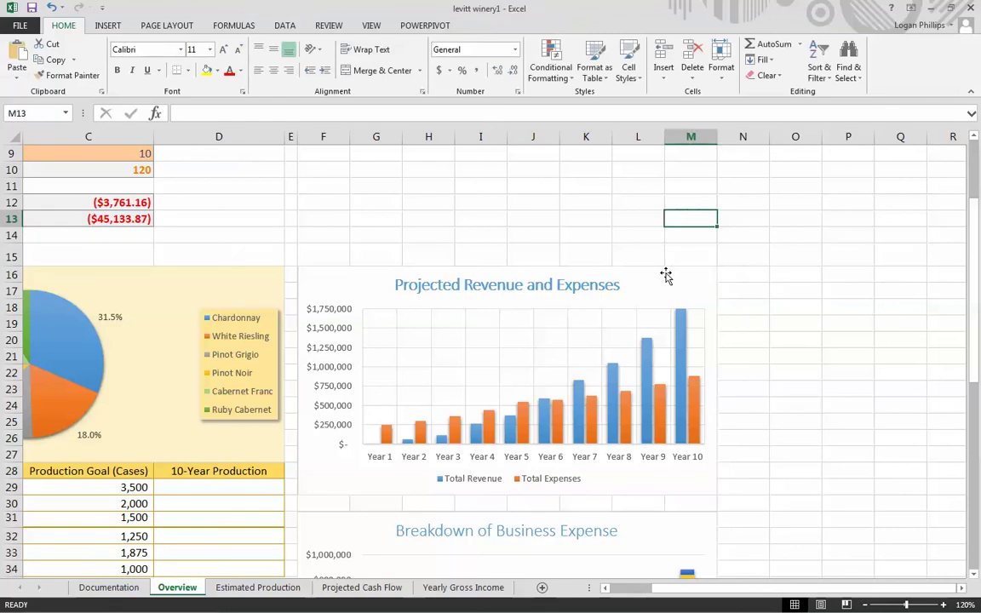
left_click(661, 271)
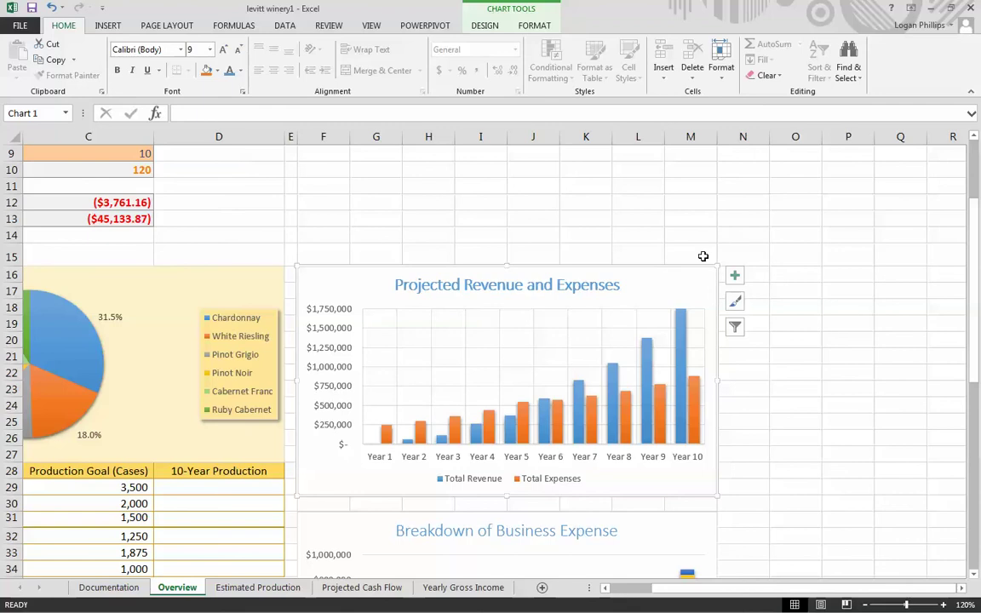
double_click(659, 281)
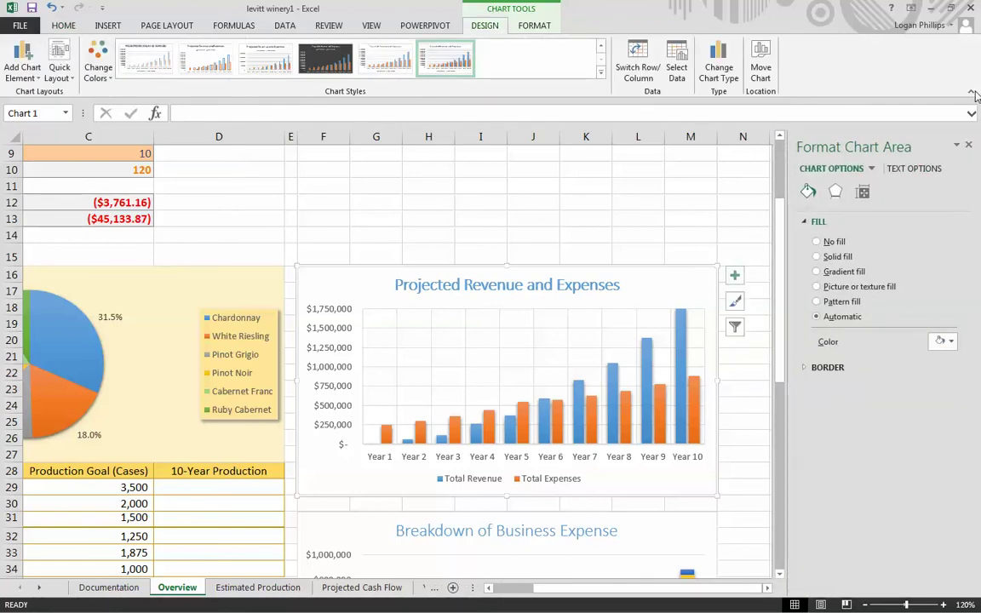
left_click(871, 167)
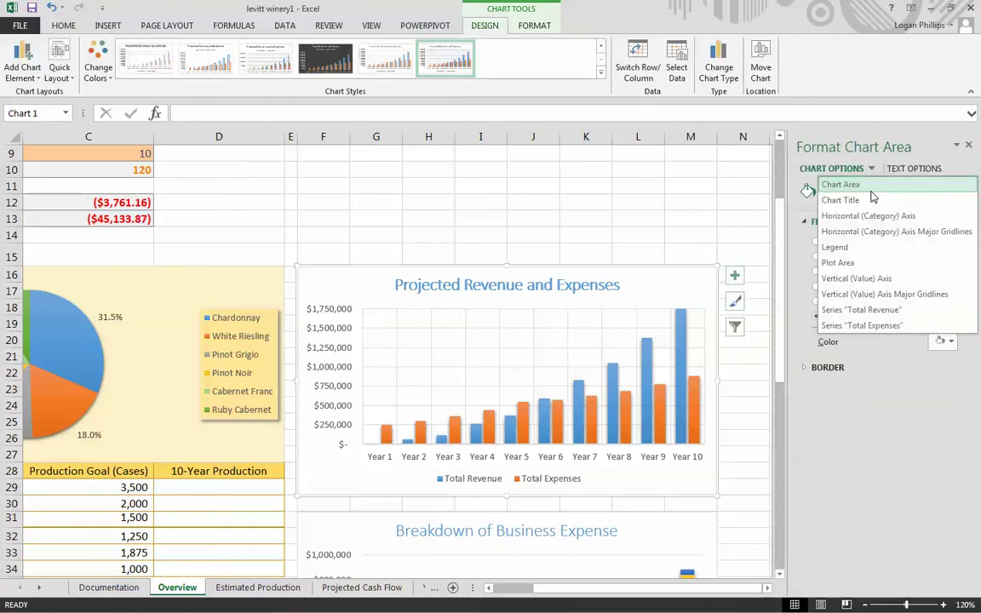
left_click(952, 284)
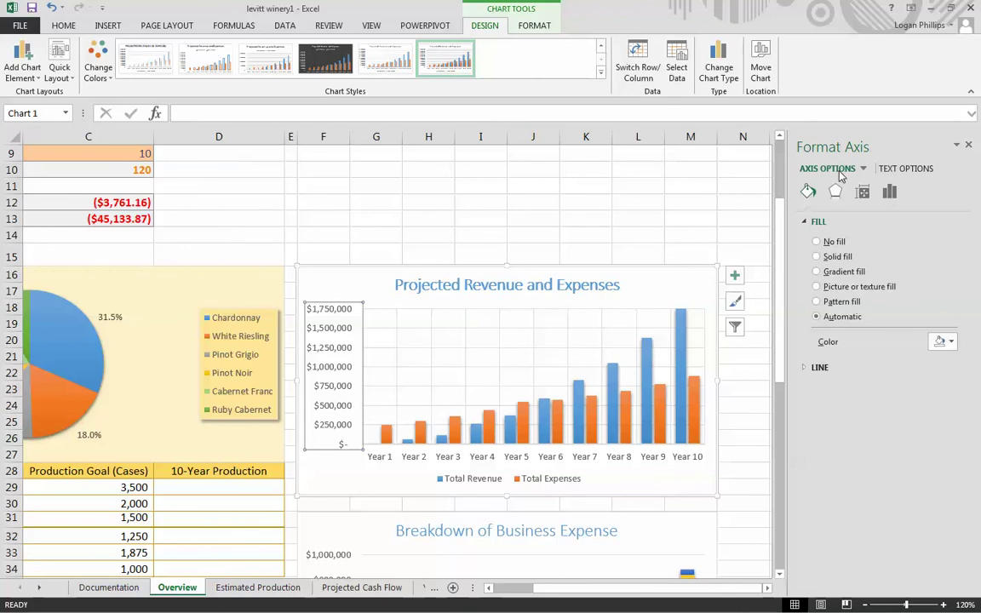
left_click(690, 235)
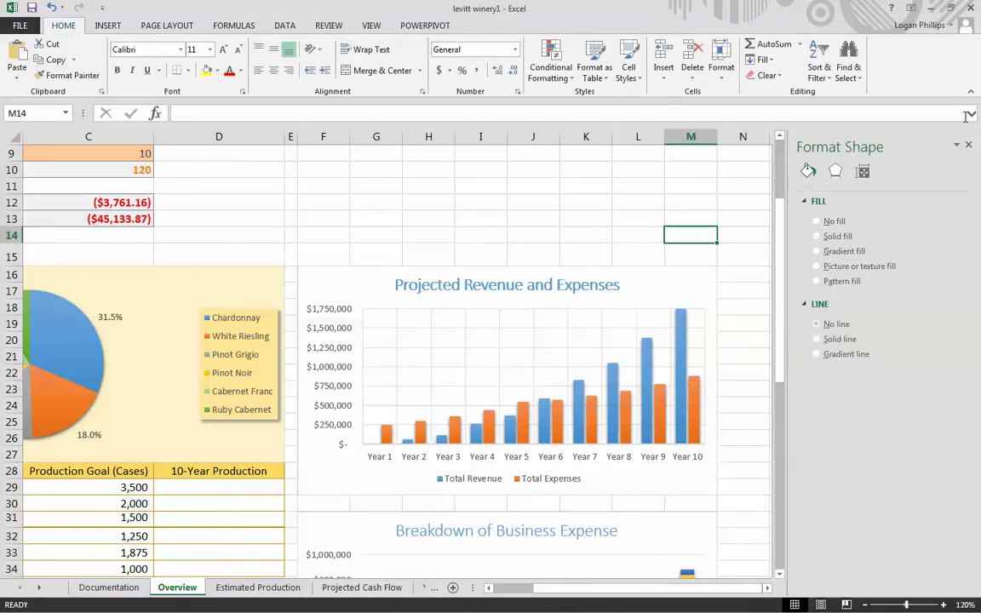
left_click(967, 145)
Open the additional axis options of the Projected Revenue and Expenses chart from its chart elements
left_click(672, 280)
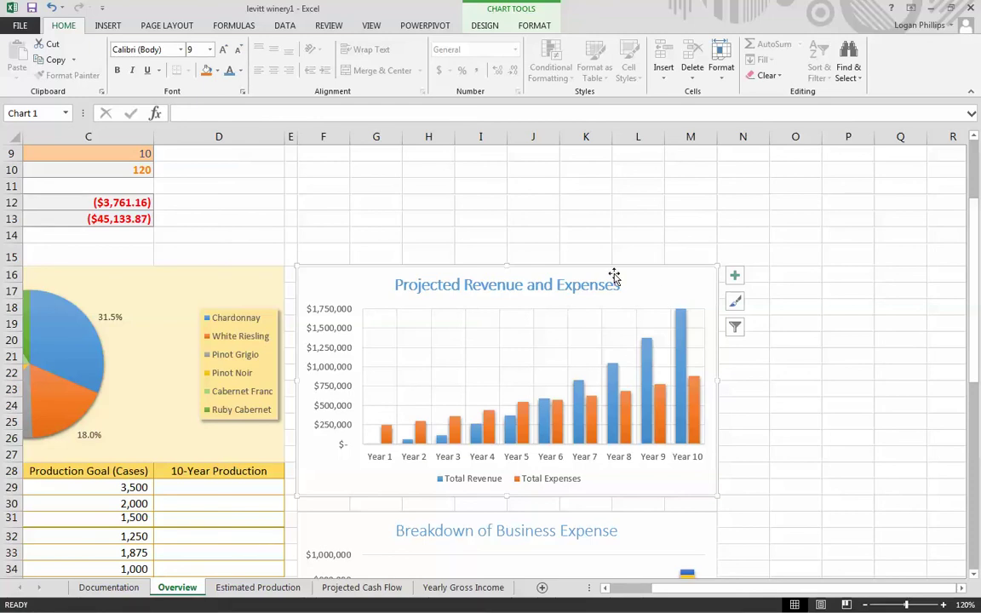
left_click(734, 275)
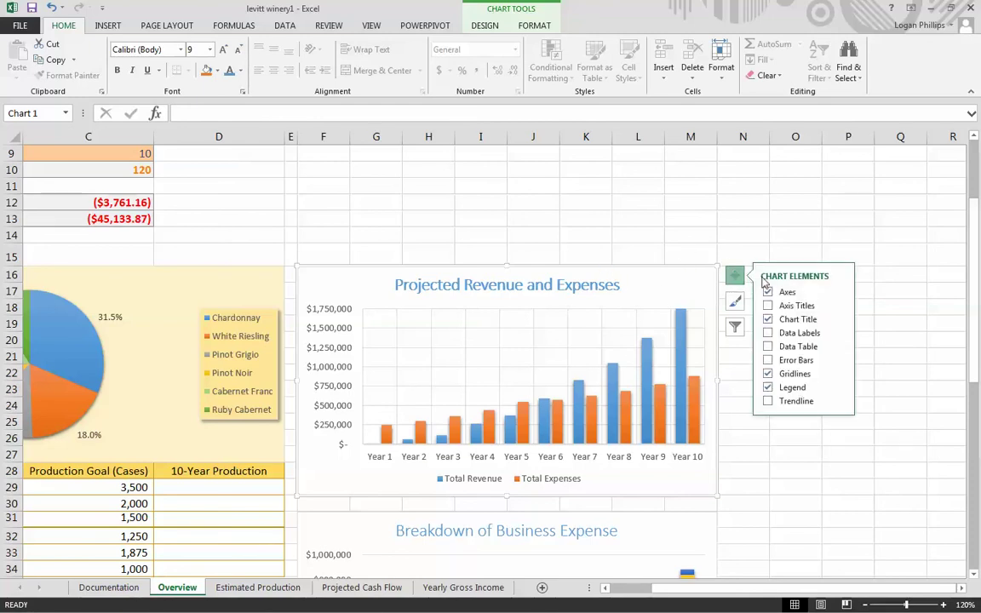
left_click(839, 292)
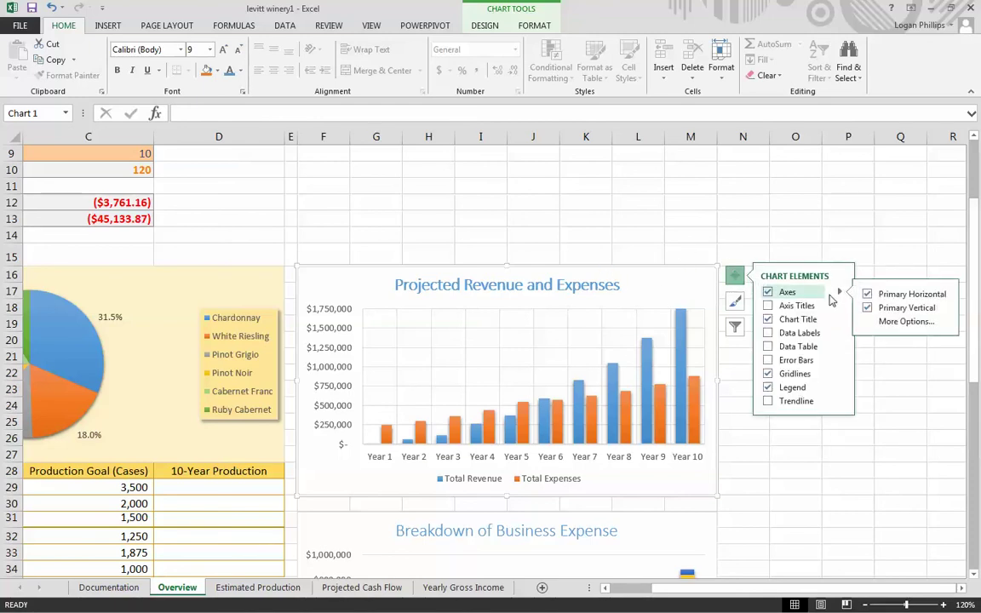
left_click(894, 321)
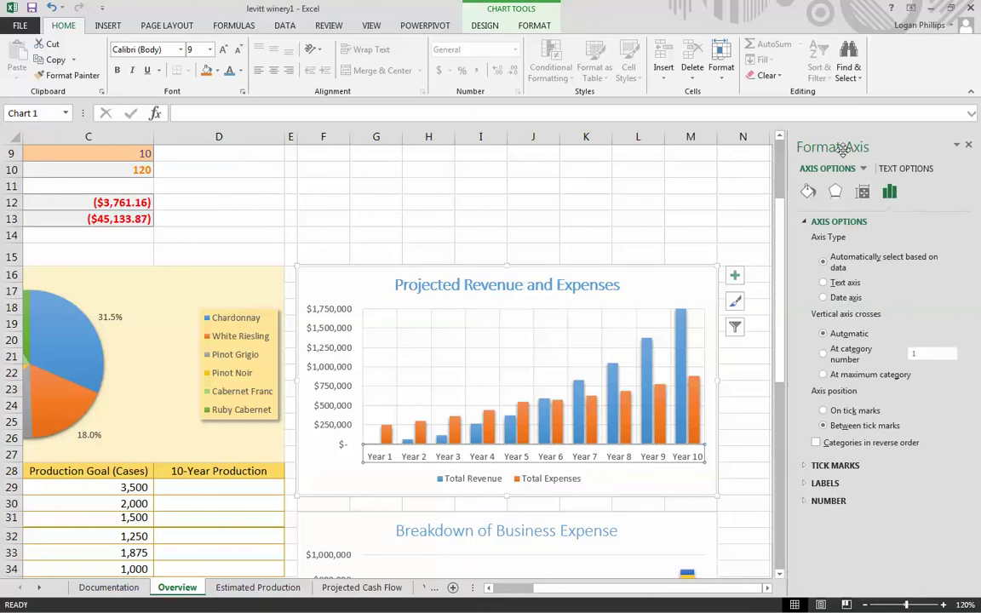
Set the gap width of the Total Revenue columns in the Projected Revenue and Expenses chart to 150%
left_click(681, 375)
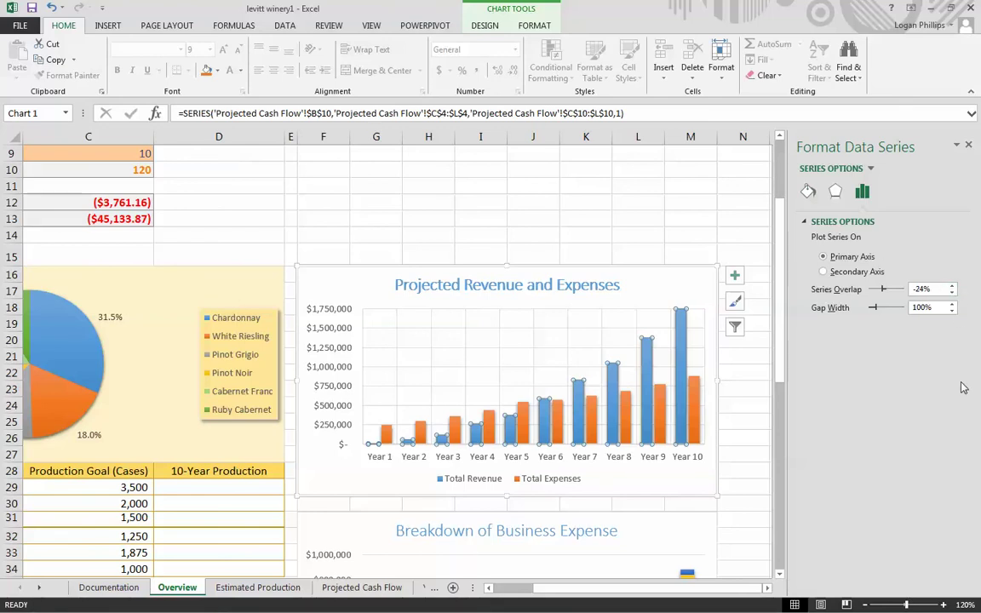
left_click_drag(879, 315, 885, 313)
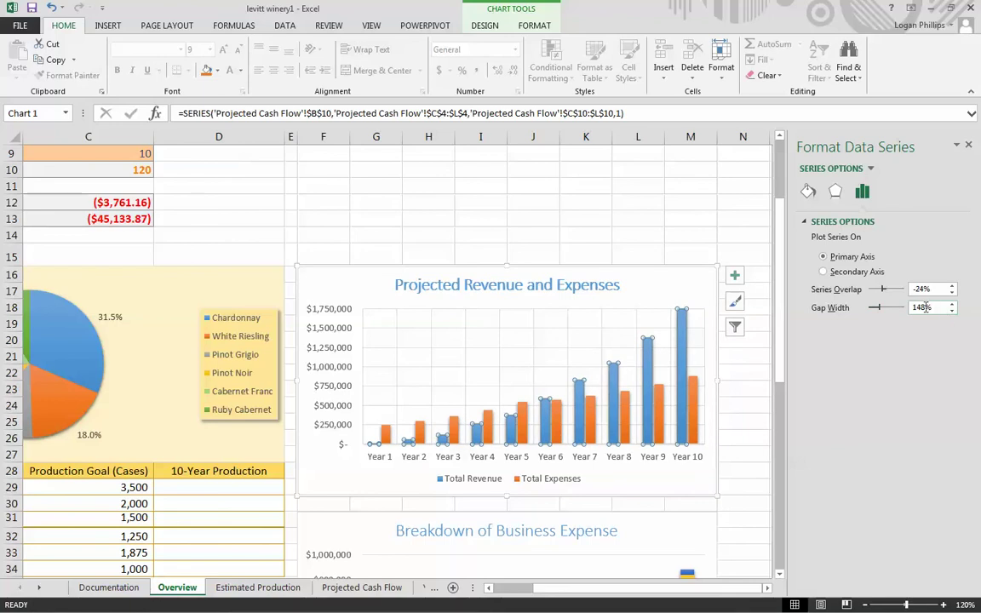
double_click(919, 307)
type("150")
Look at the chart area, plot area and data series formatting options of the Cash Flow chart
scroll(645, 494, "down", 6)
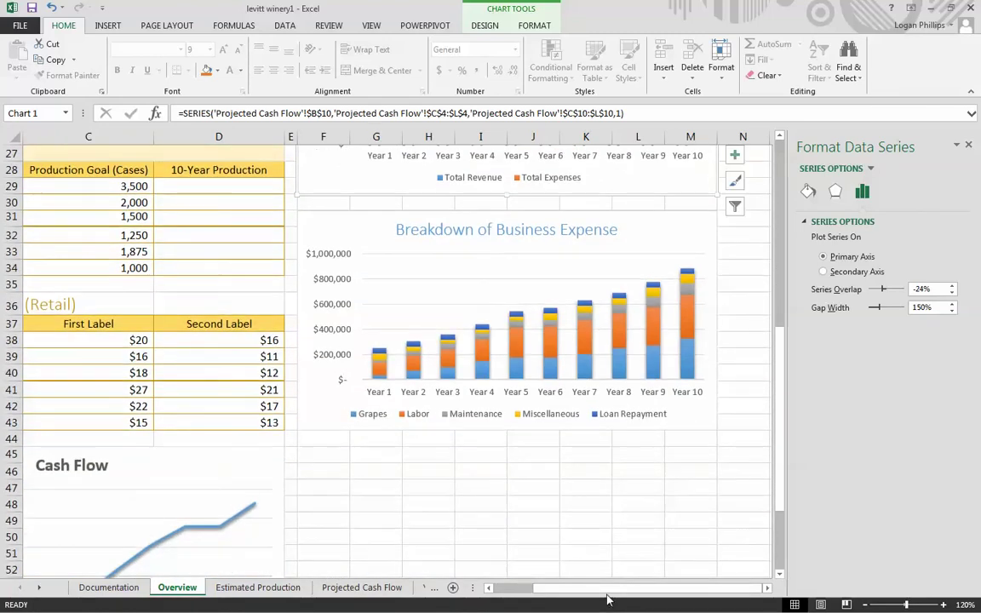
left_click_drag(593, 588, 545, 588)
scroll(277, 445, "down", 5)
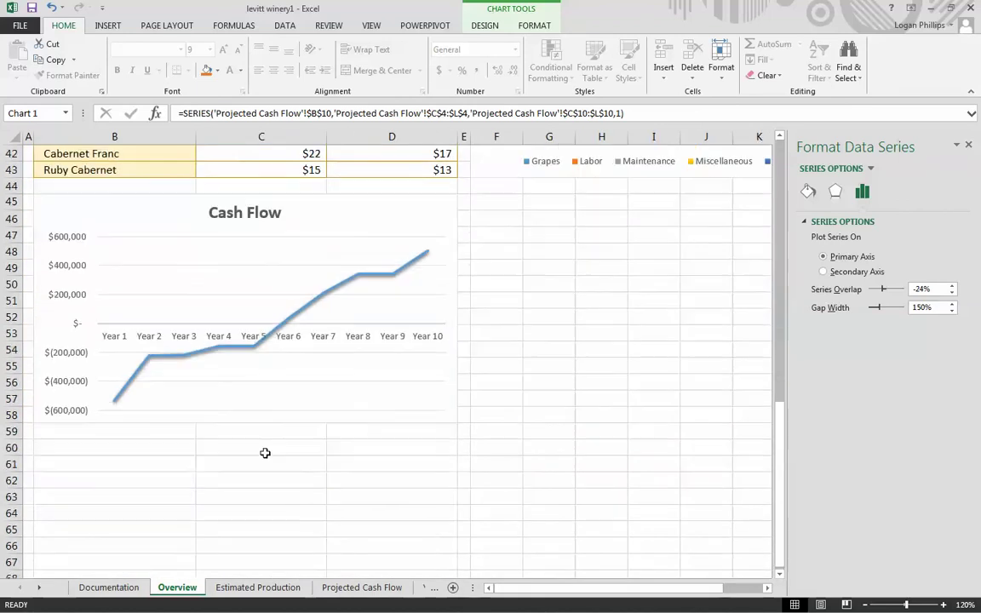
left_click(230, 241)
left_click(277, 213)
left_click(385, 227)
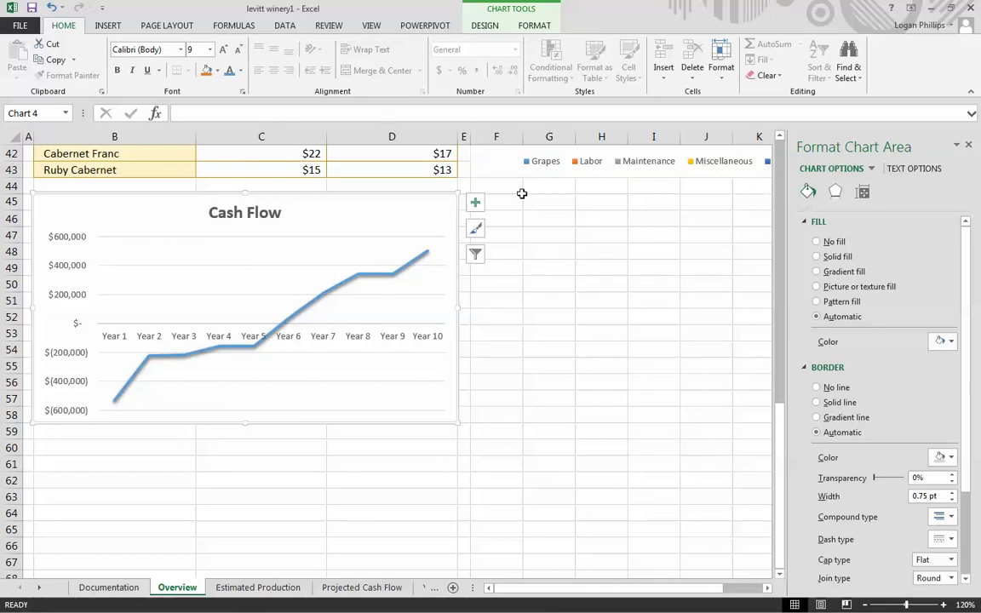
left_click(168, 241)
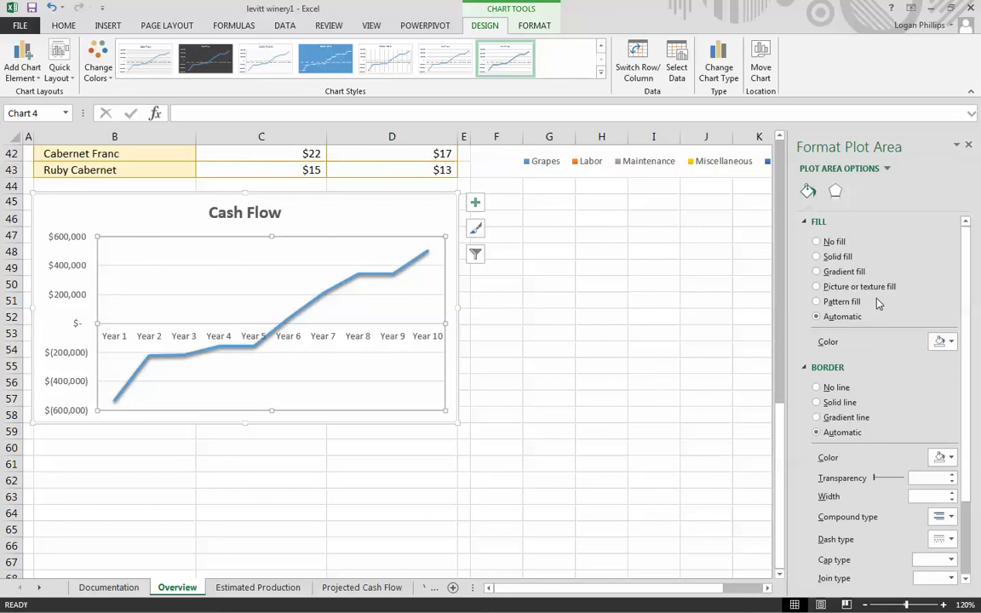
scroll(876, 304, "down", 3)
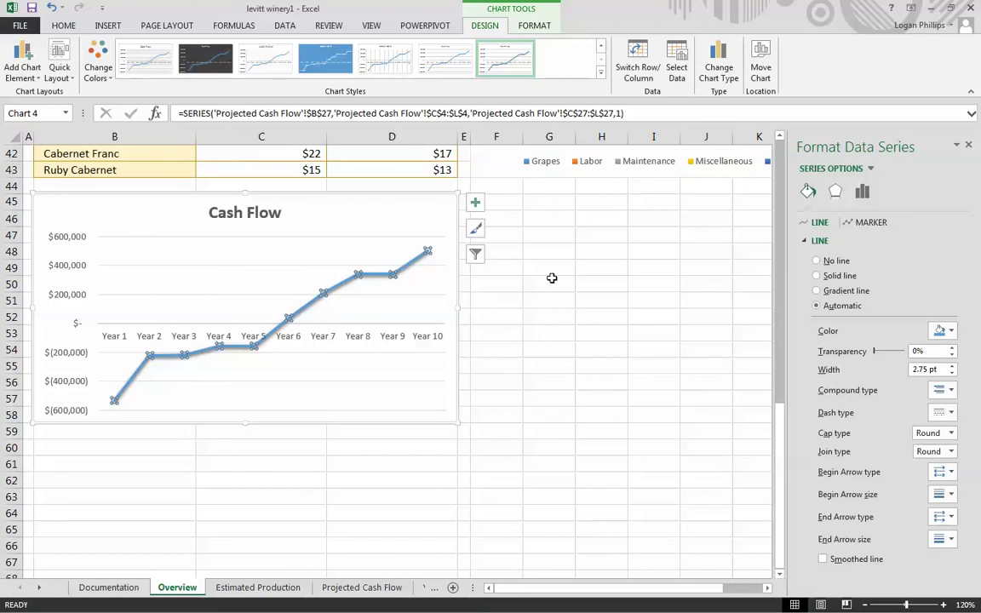
Set the markers of the Cash Flow line series to Automatic
left_click(464, 300)
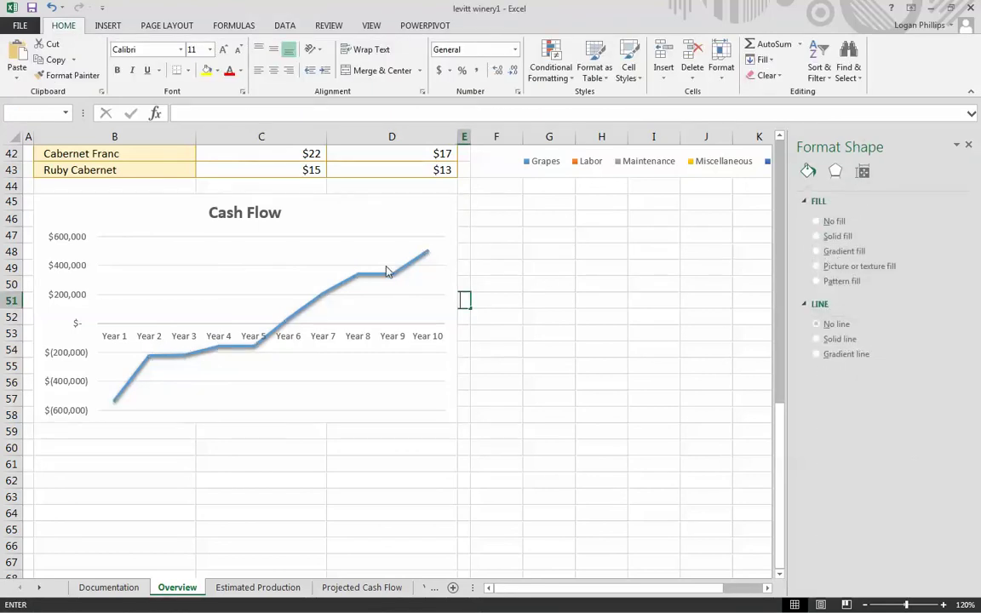
left_click(389, 274)
left_click(389, 274)
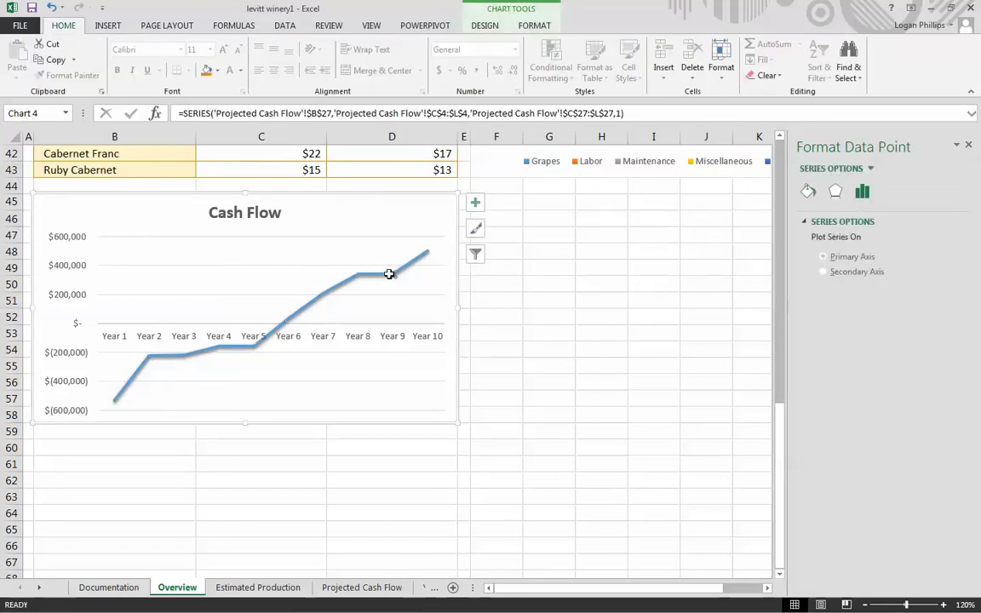
left_click(344, 286)
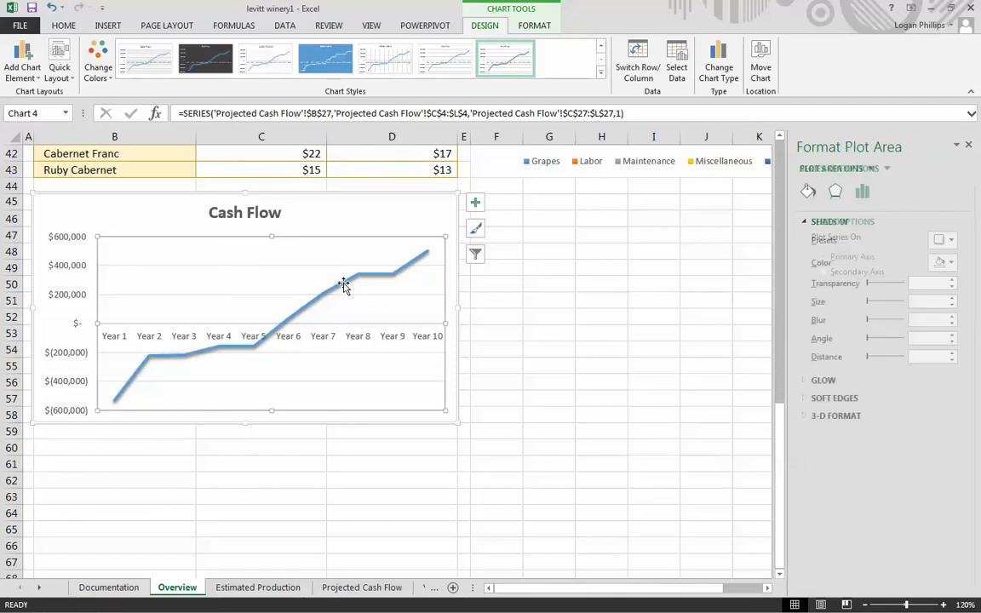
left_click(392, 277)
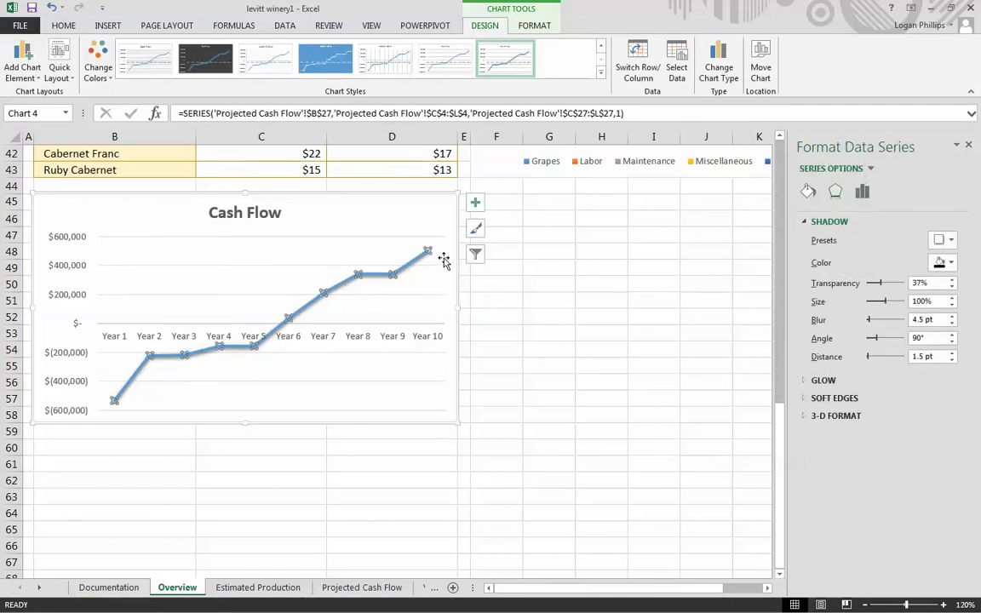
left_click(810, 198)
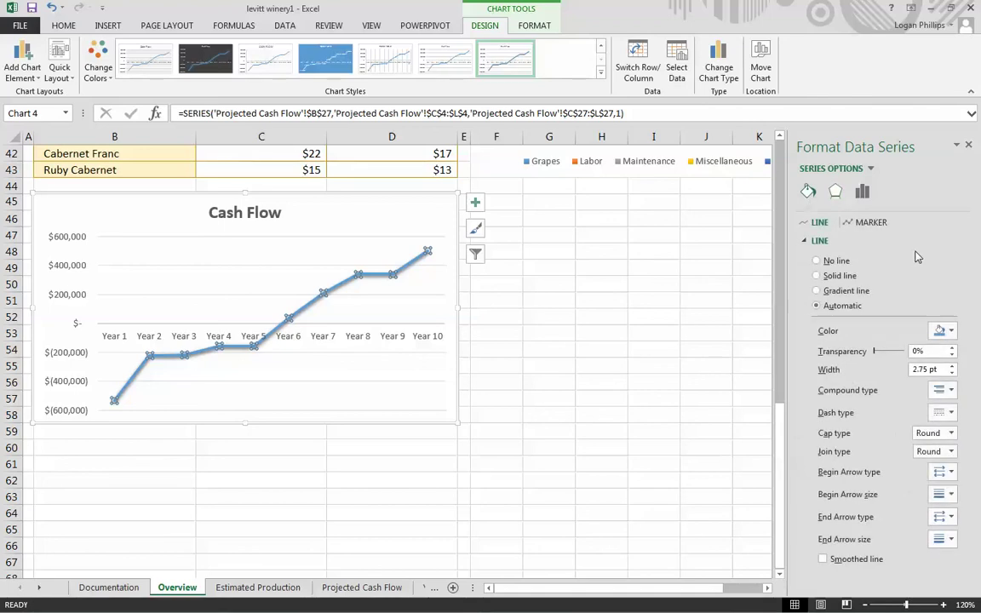
left_click(869, 222)
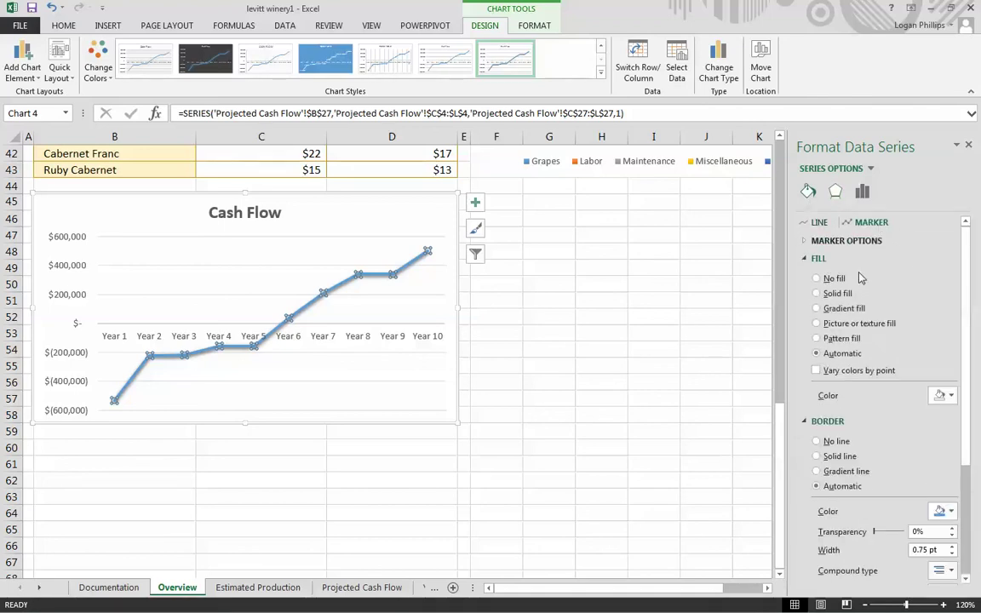
scroll(857, 307, "down", 5)
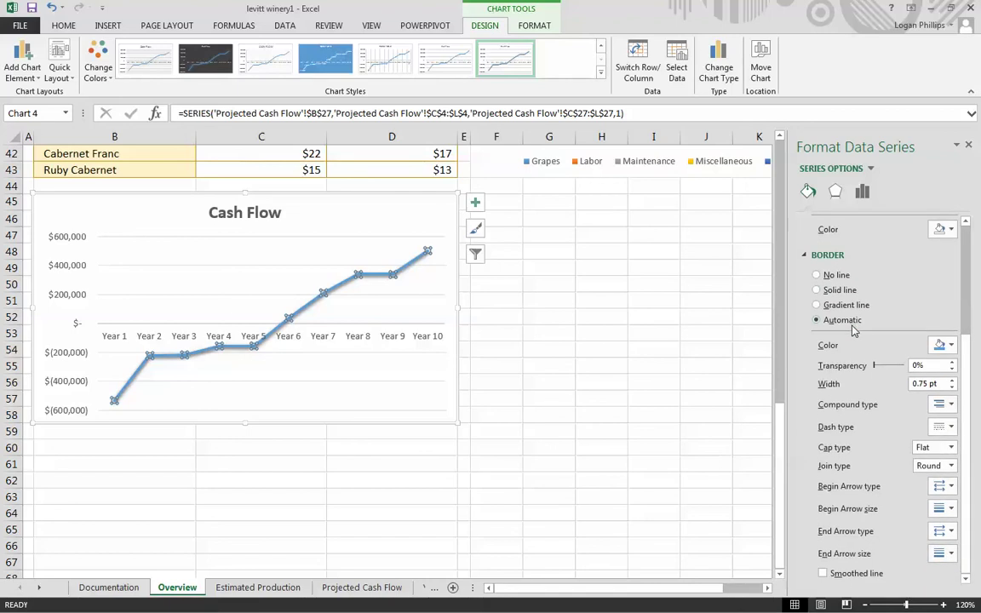
scroll(853, 328, "up", 5)
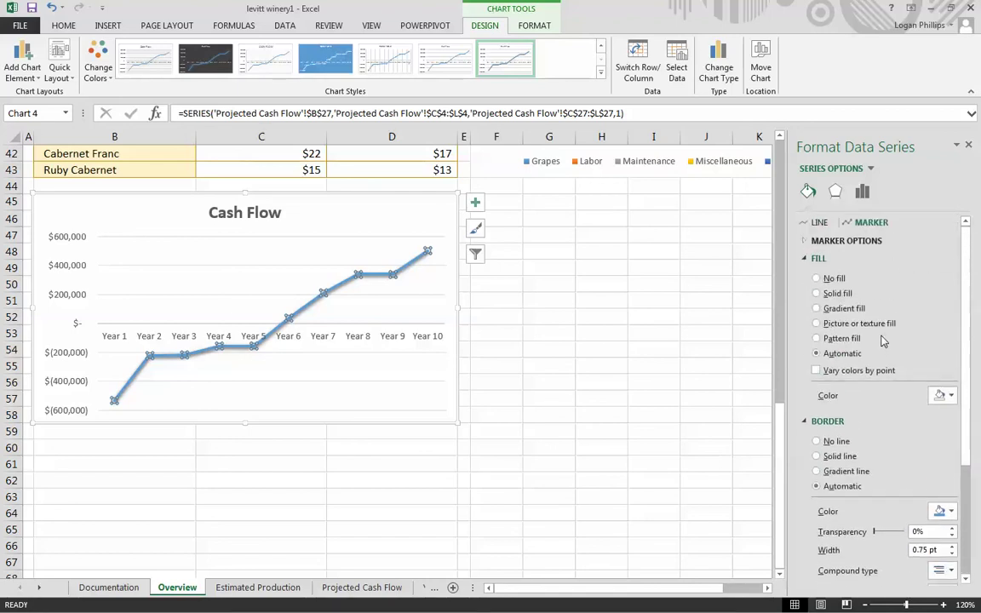
left_click(853, 242)
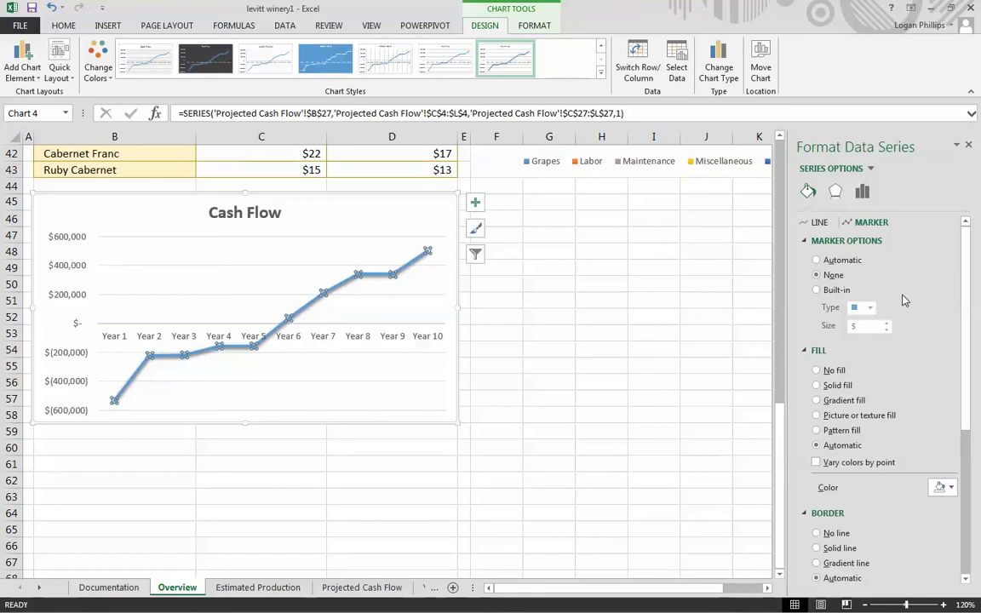
left_click(832, 262)
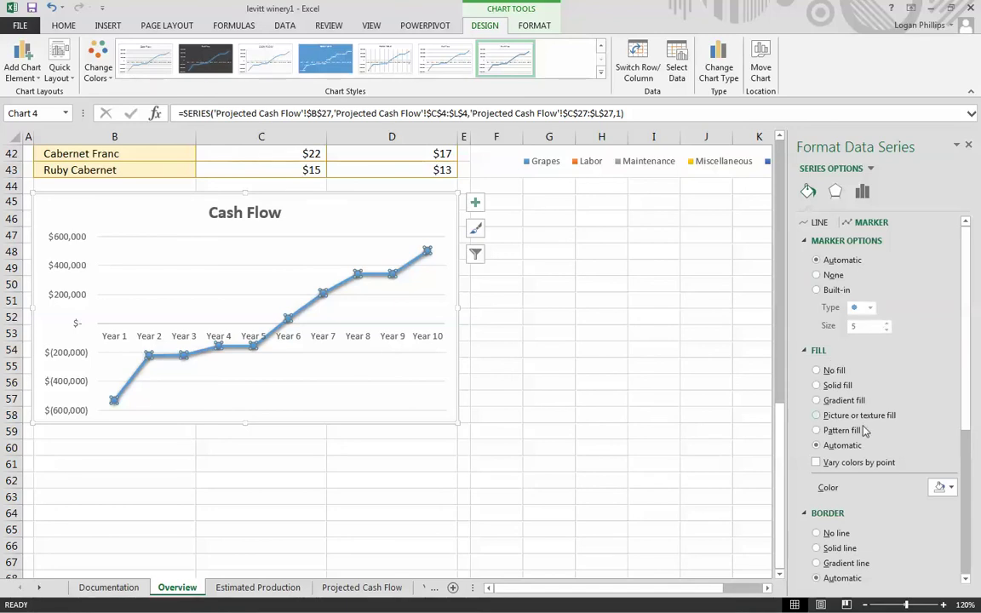
Give the Cash Flow line markers a solid white fill and close the formatting pane
left_click(830, 385)
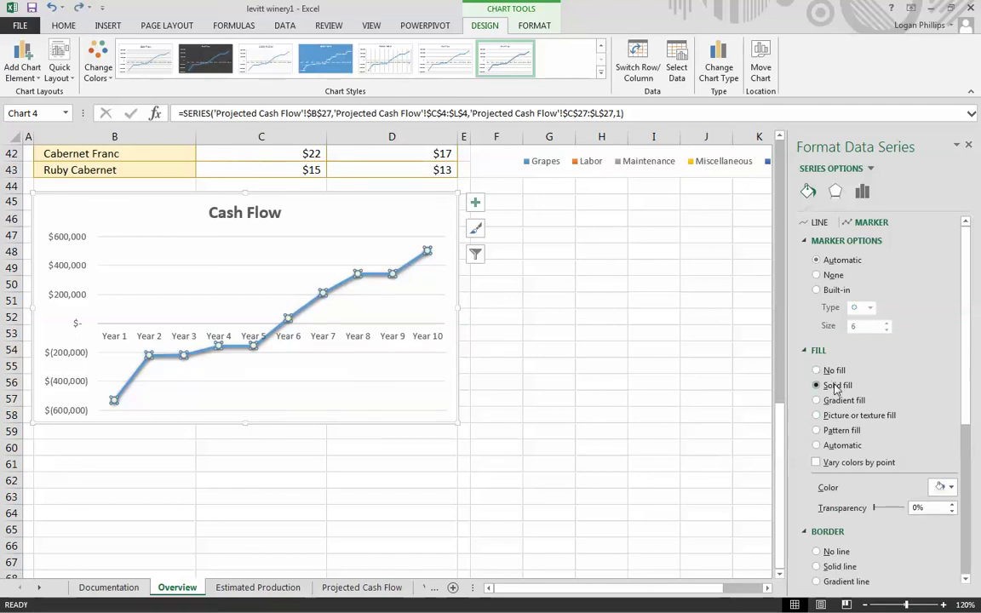
left_click(945, 486)
left_click(870, 389)
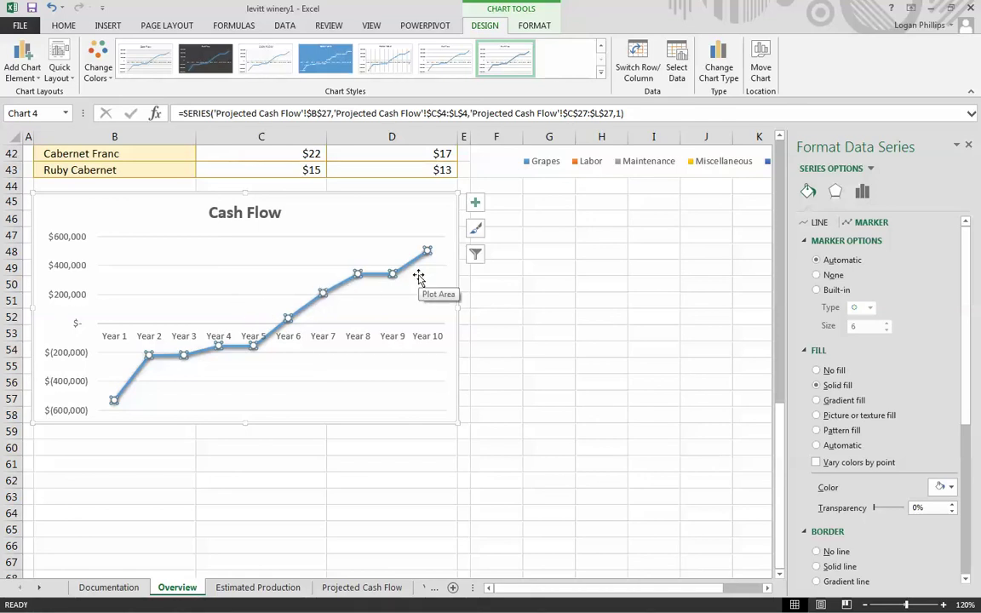
left_click(740, 284)
key("Escape")
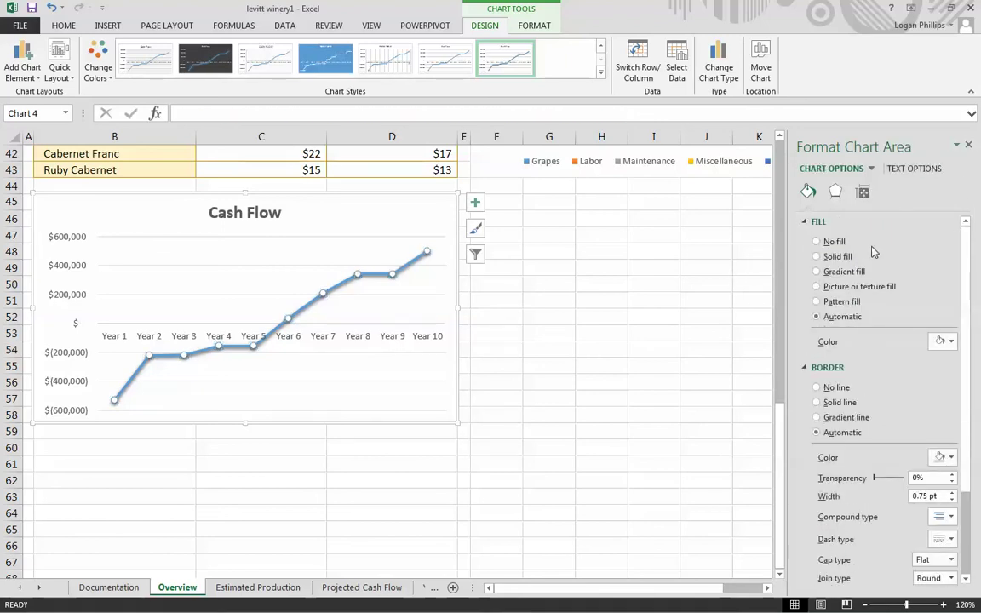
key("Escape")
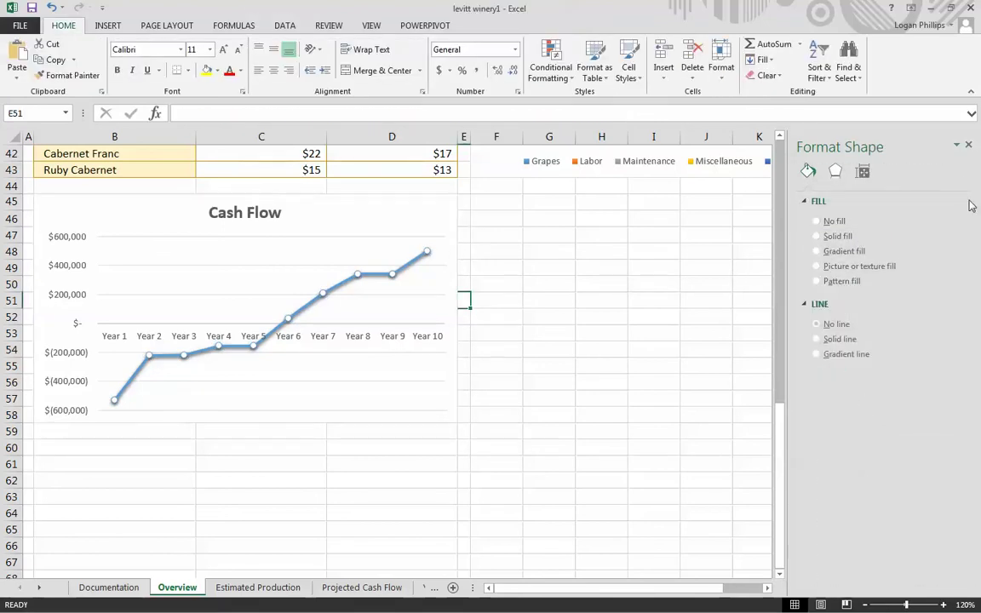
left_click(967, 146)
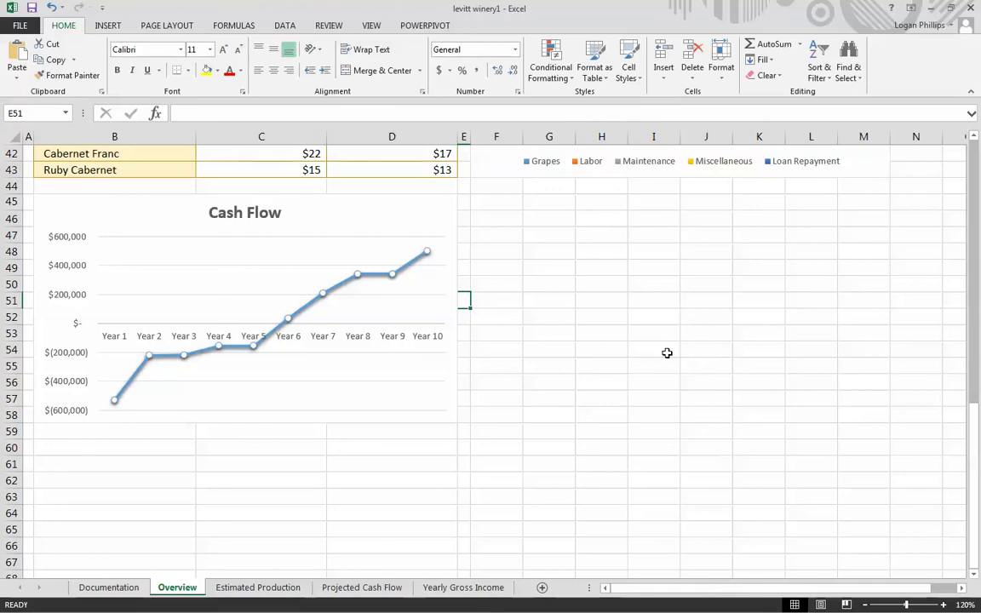
Add data callout labels to the Cash Flow chart
left_click(424, 226)
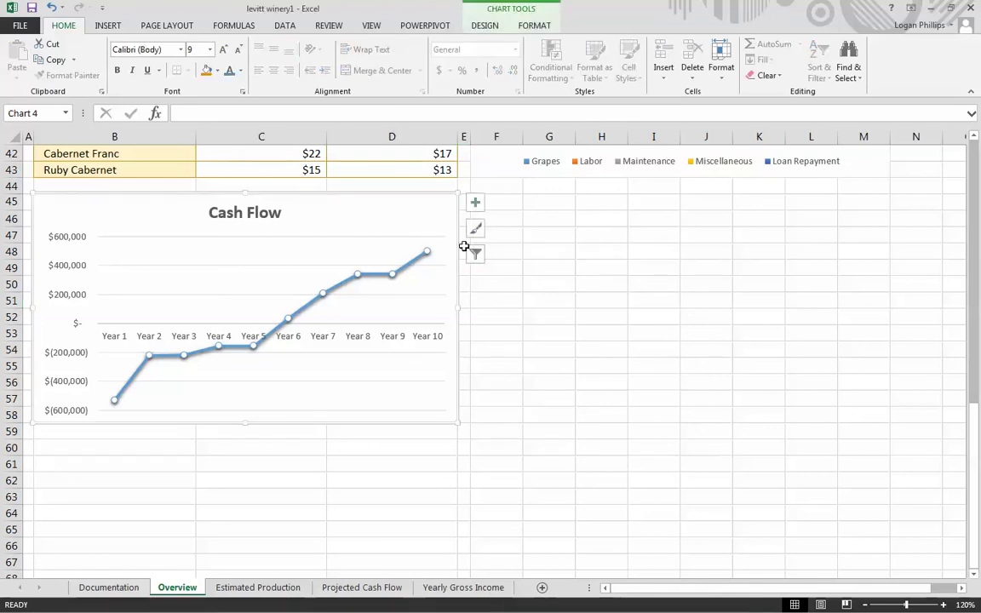
left_click(475, 202)
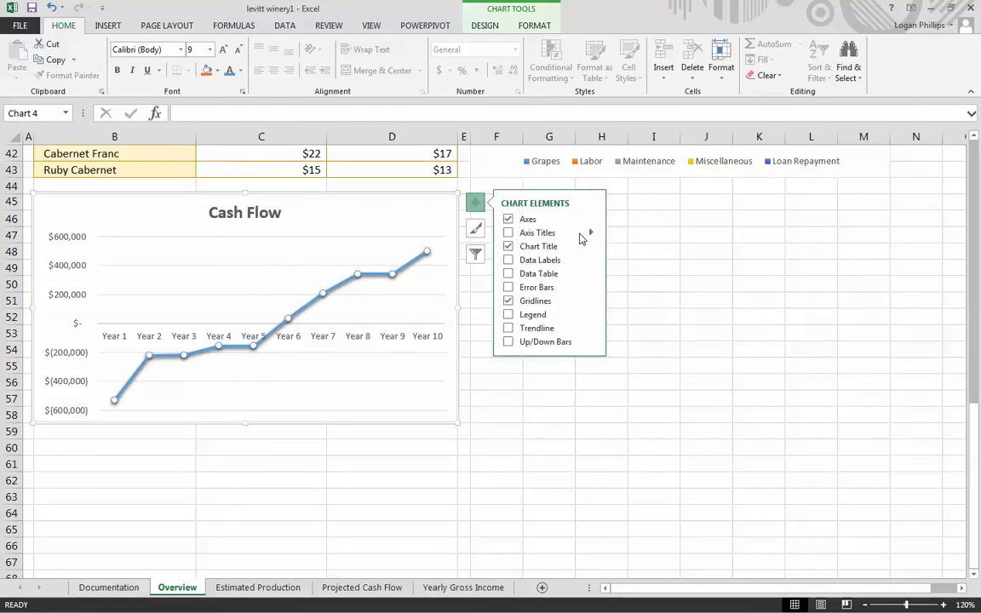
left_click(594, 259)
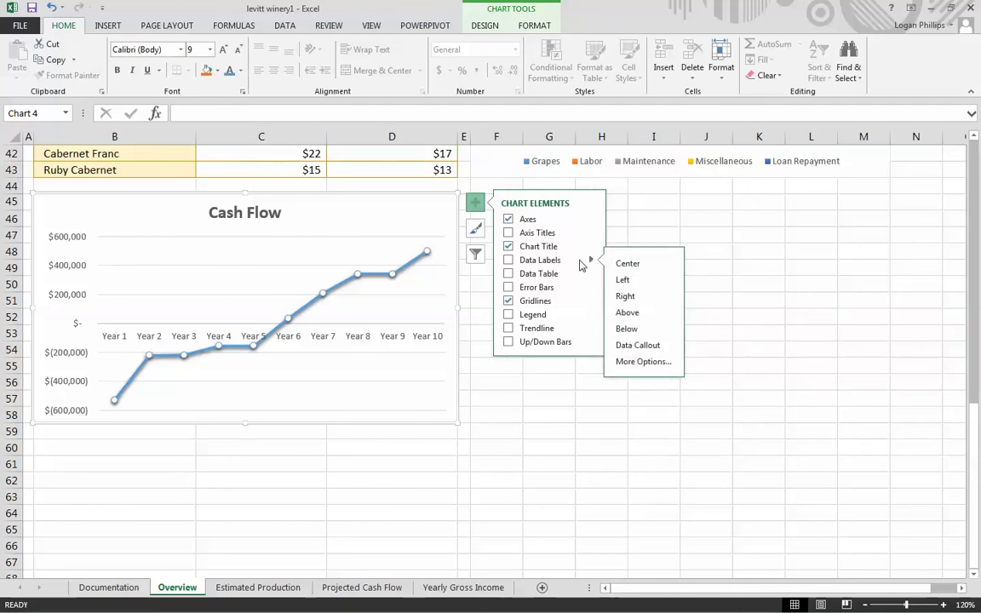
left_click(664, 344)
left_click(663, 343)
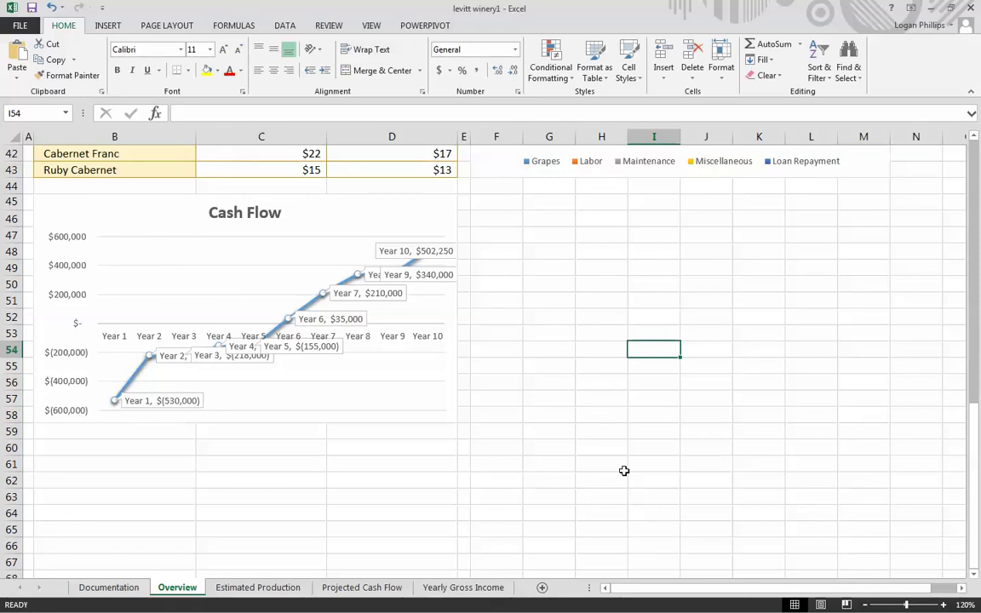
Remove the category name from the Cash Flow data callouts, keeping only the value, and close the formatting pane
double_click(405, 252)
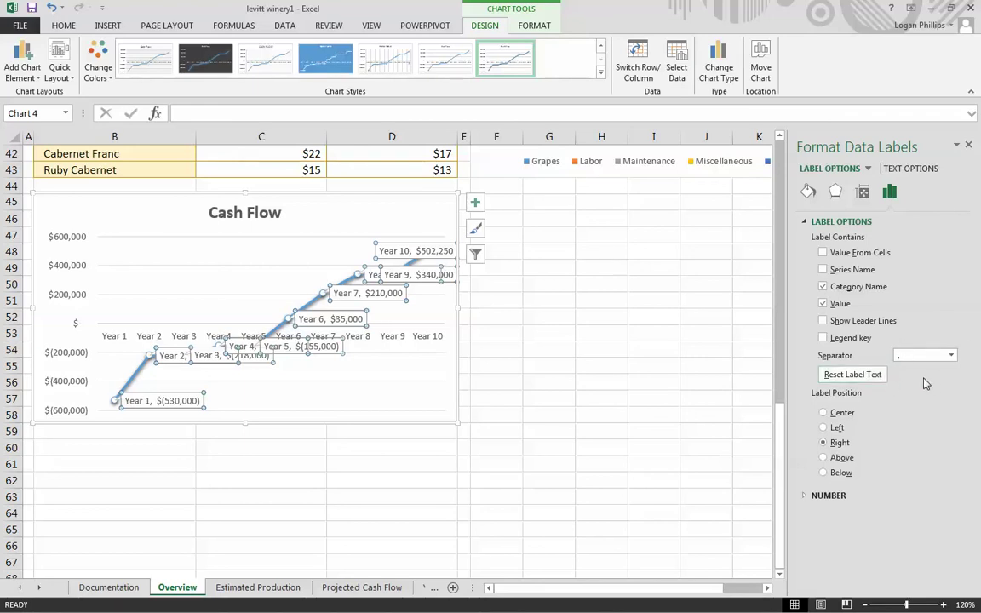
left_click(836, 287)
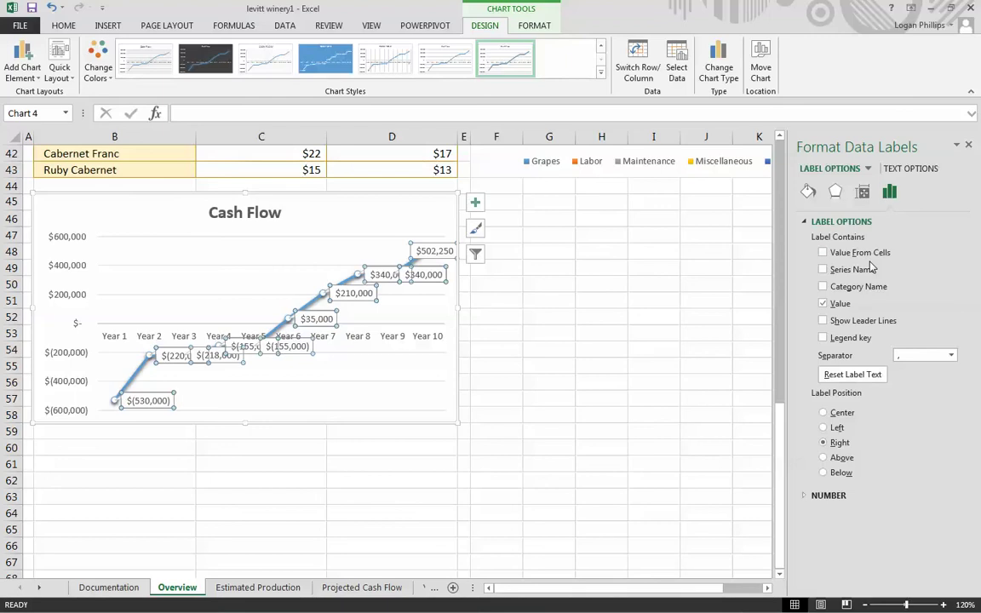
key("Escape")
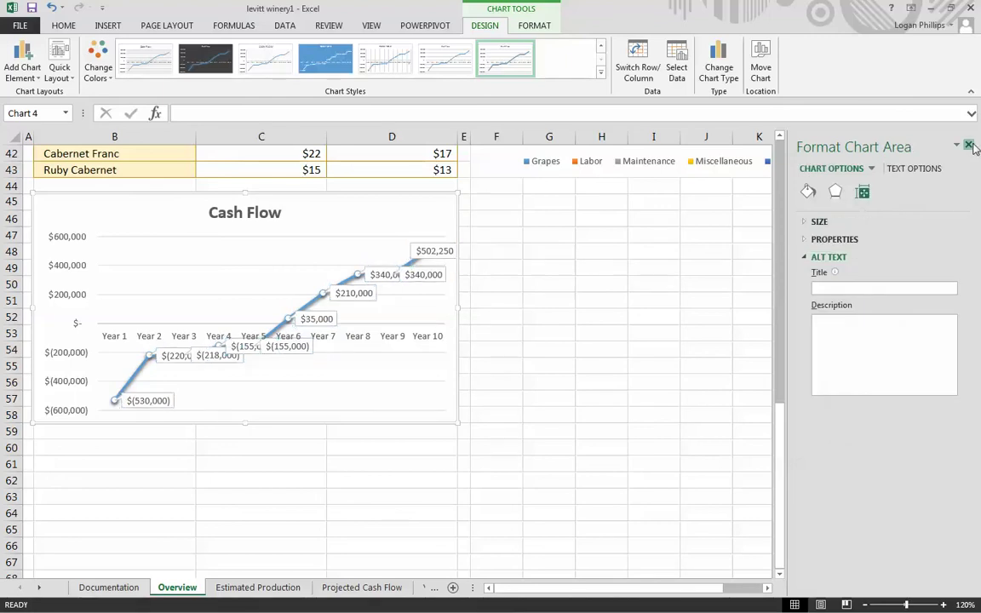
left_click(967, 144)
left_click(715, 284)
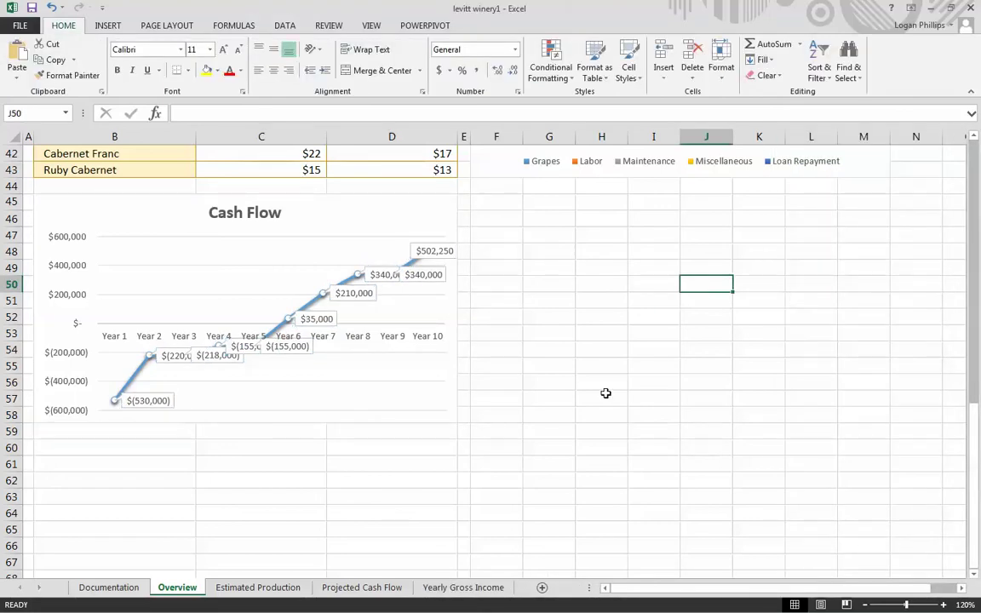
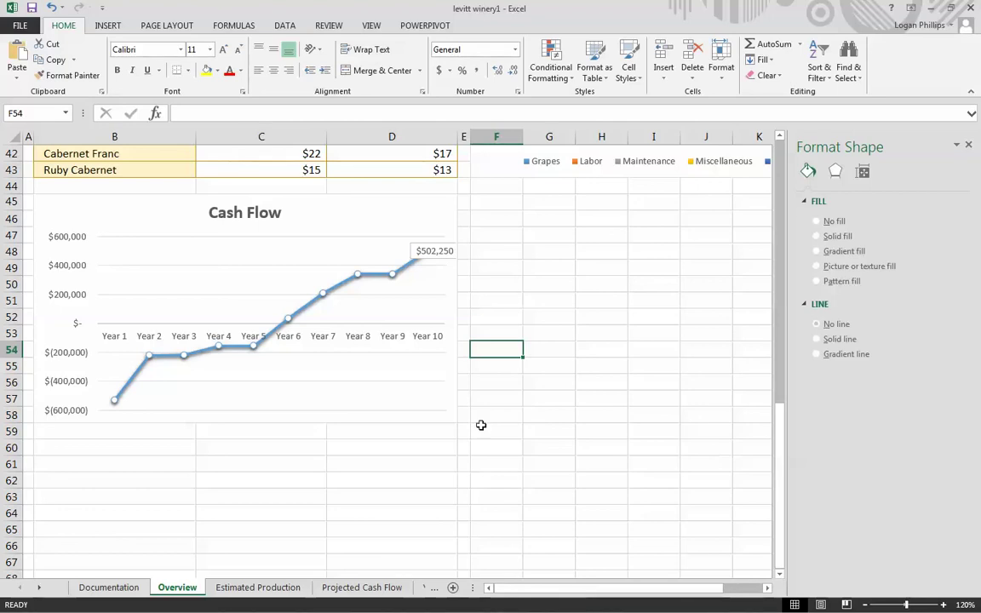
Select the Projected Revenue and Expenses chart, close the formatting pane and look through its available chart elements
scroll(481, 425, "up", 11)
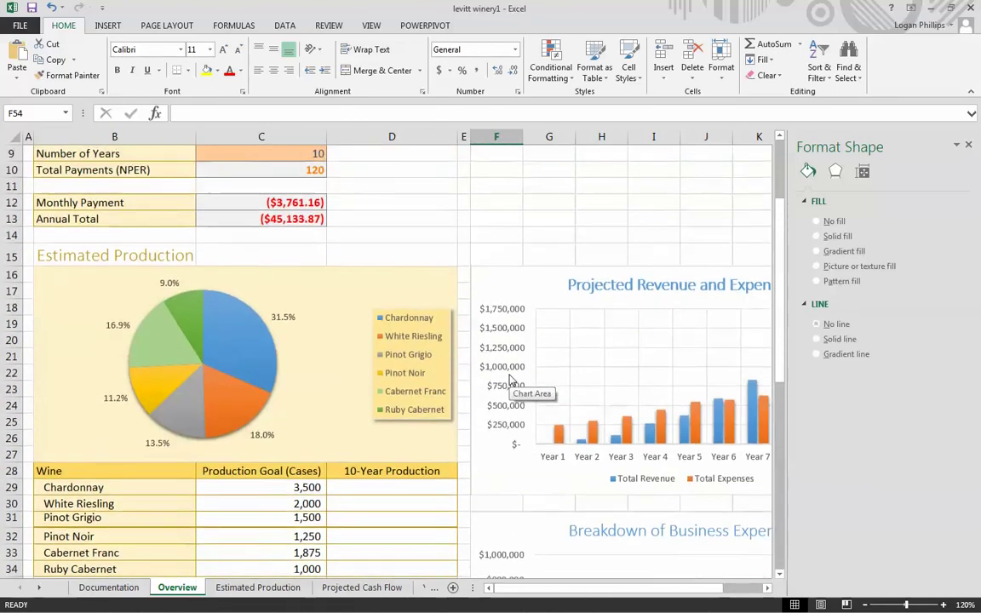
left_click(540, 297)
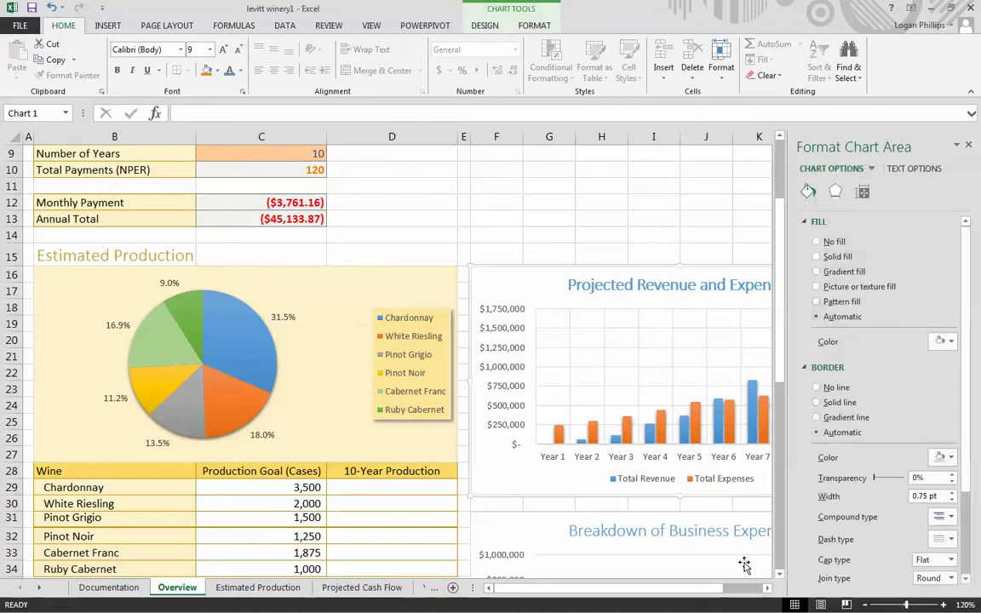
scroll(744, 564, "right", 2)
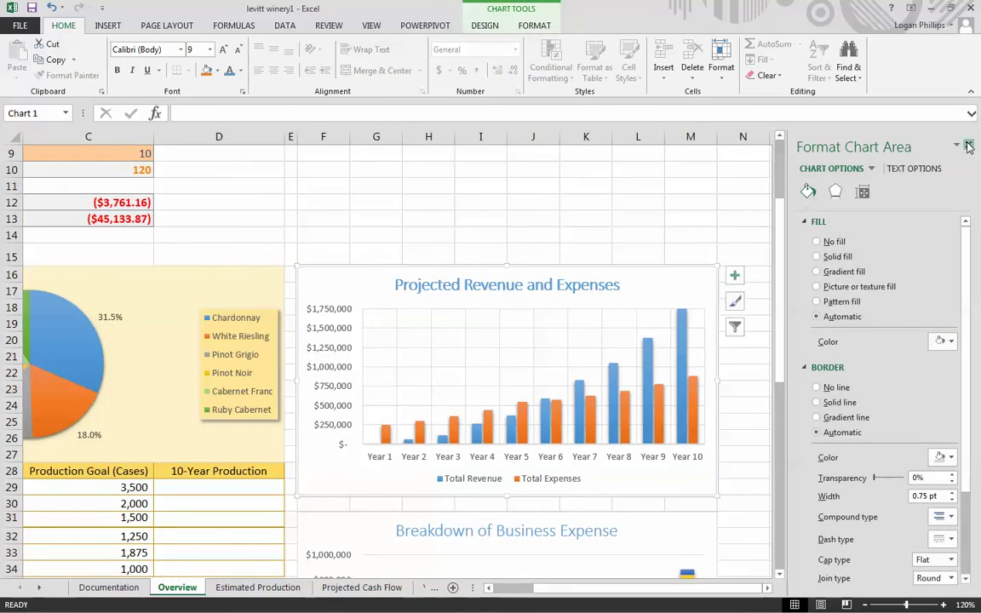
left_click(968, 147)
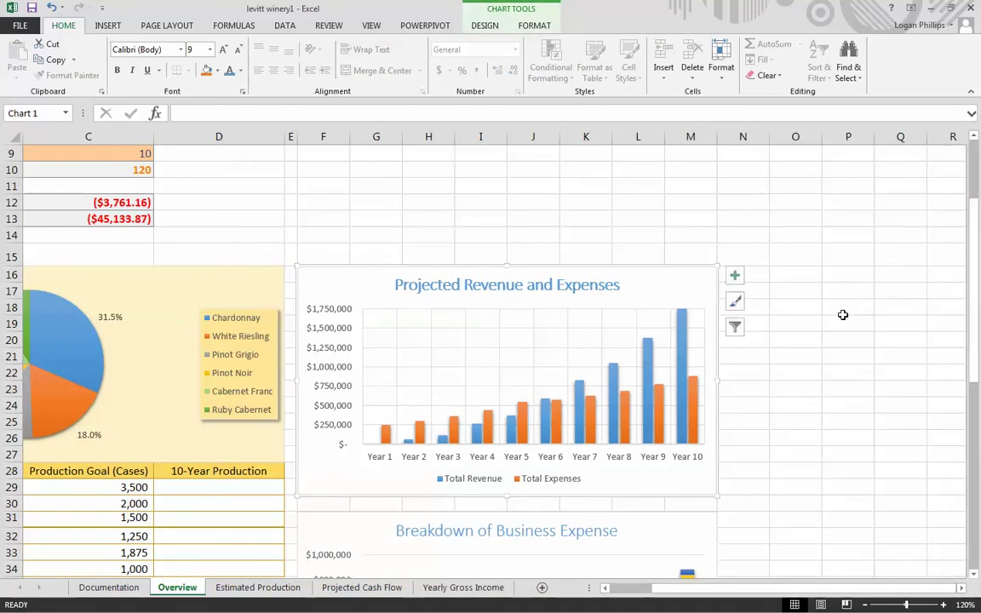
left_click(736, 280)
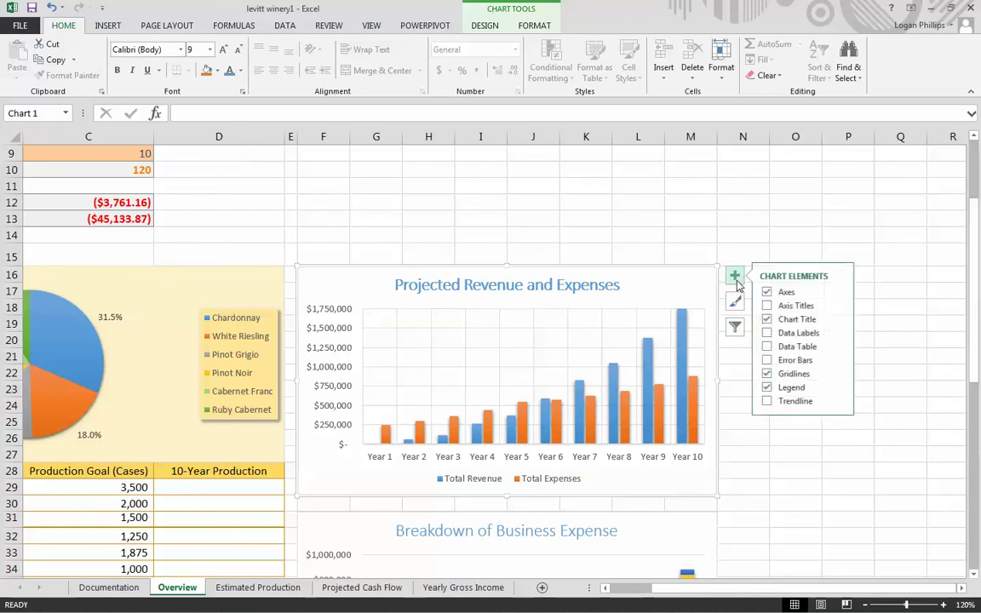
left_click(736, 280)
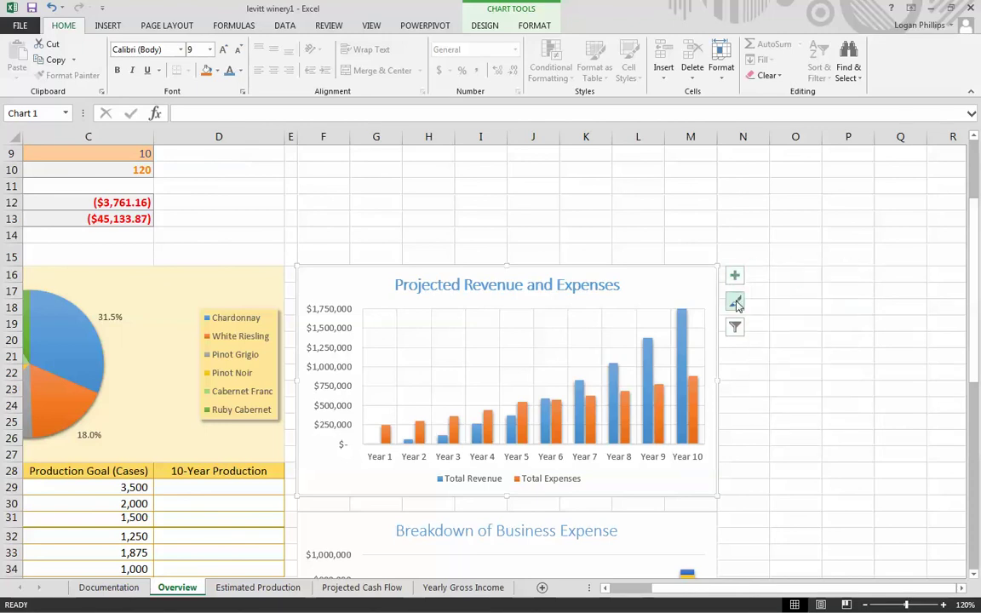
left_click(739, 309)
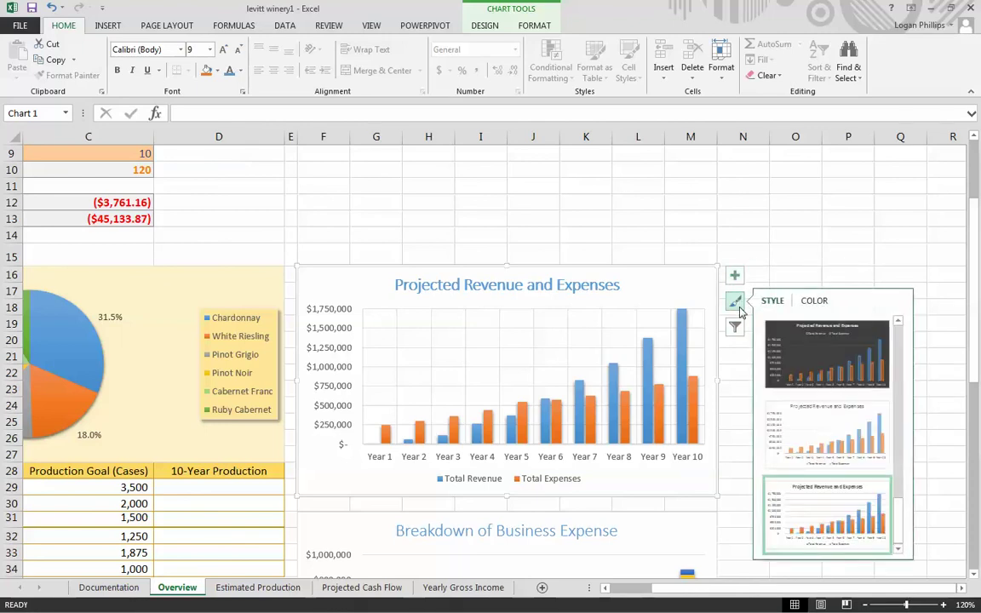
left_click(739, 309)
double_click(656, 291)
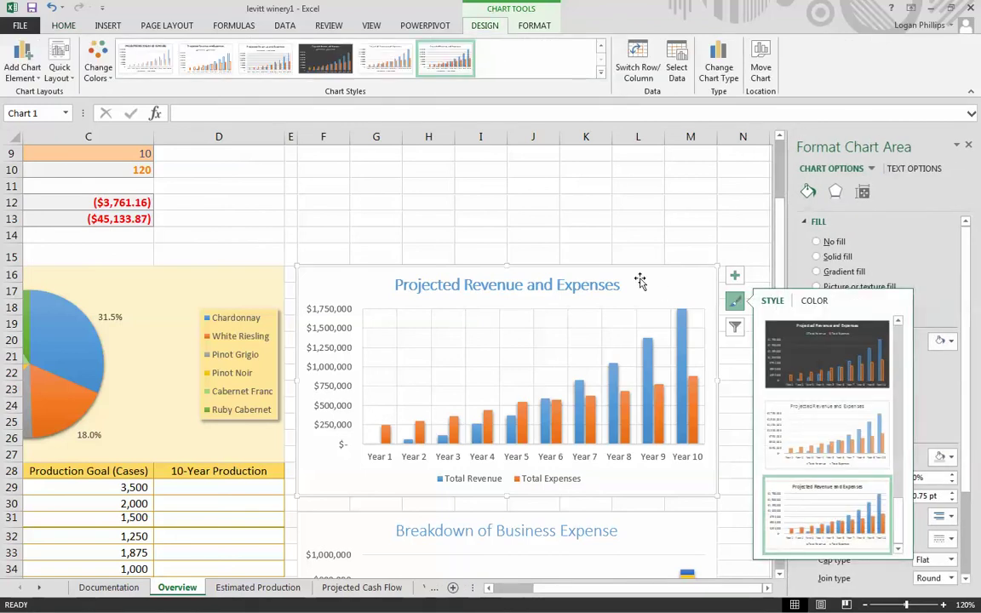
left_click(740, 310)
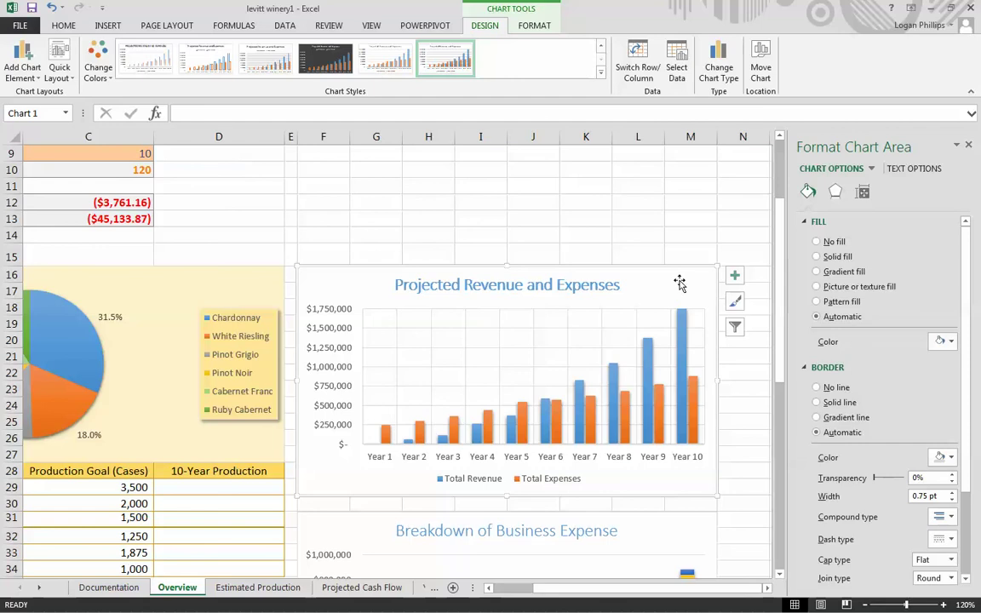
Fill the chart area of the Projected Revenue and Expenses chart with the lightest gold theme colour
left_click(534, 25)
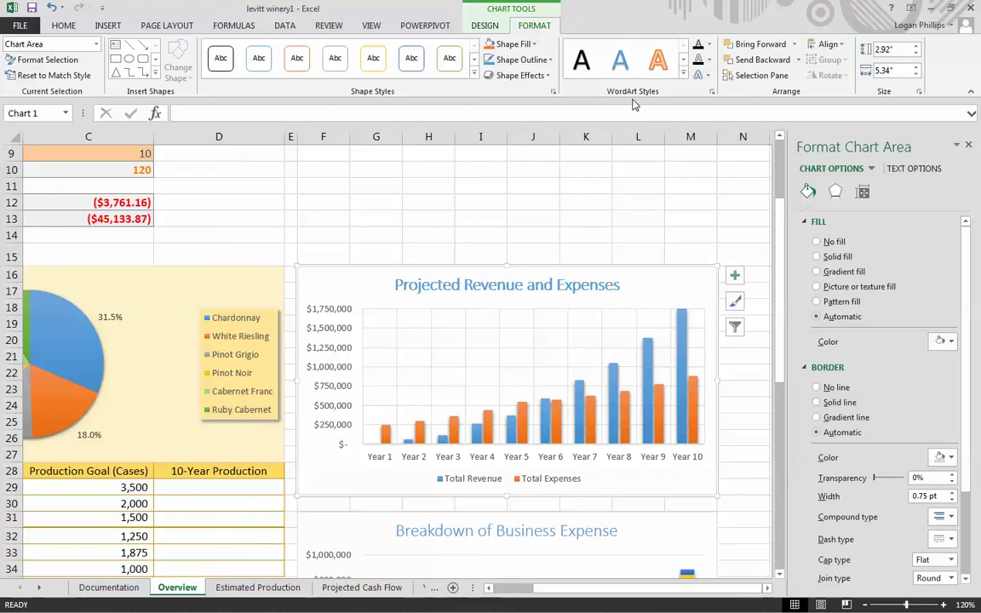
key("Up")
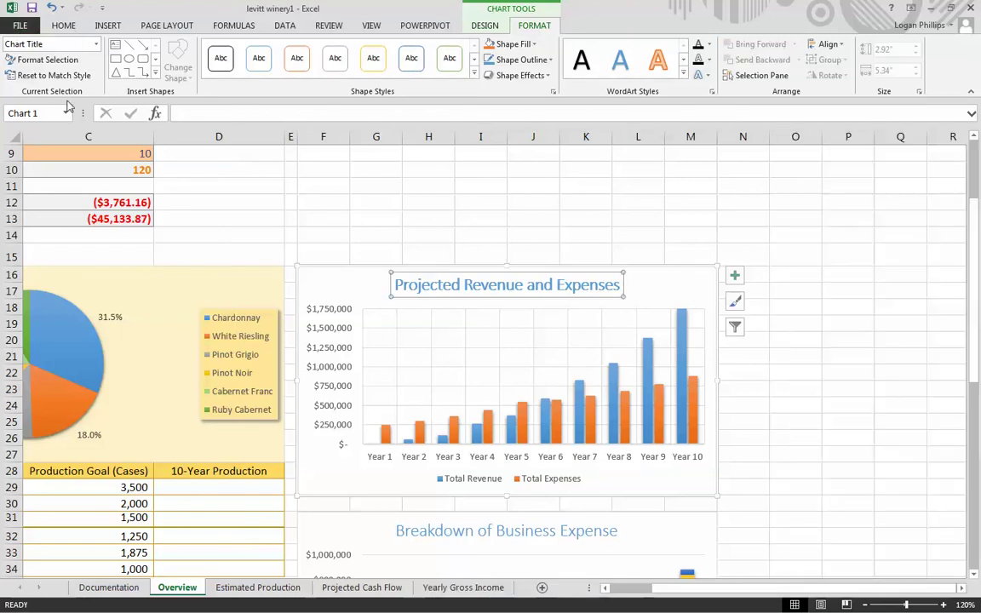
left_click(97, 47)
left_click(26, 58)
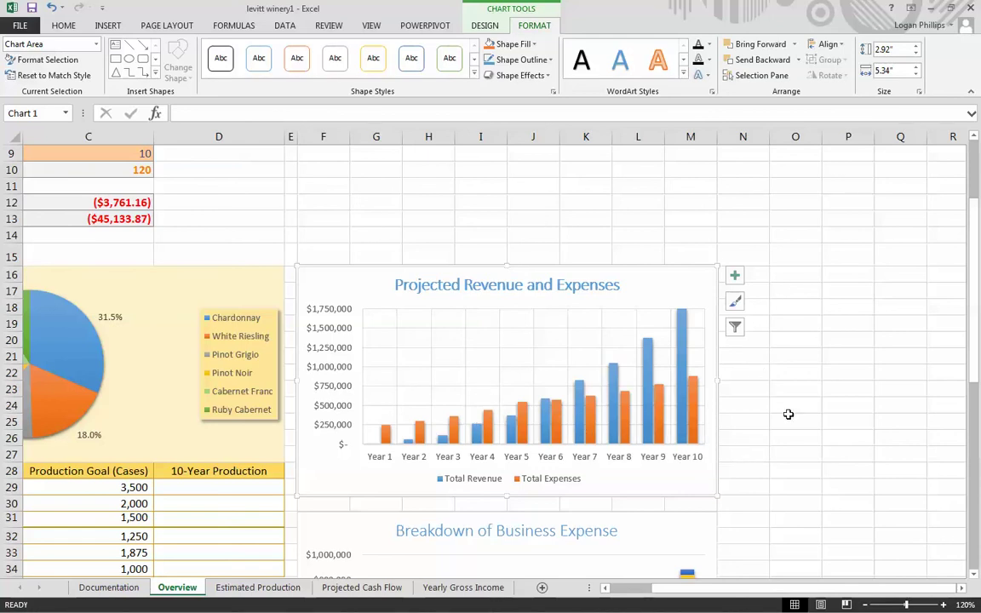
left_click(534, 44)
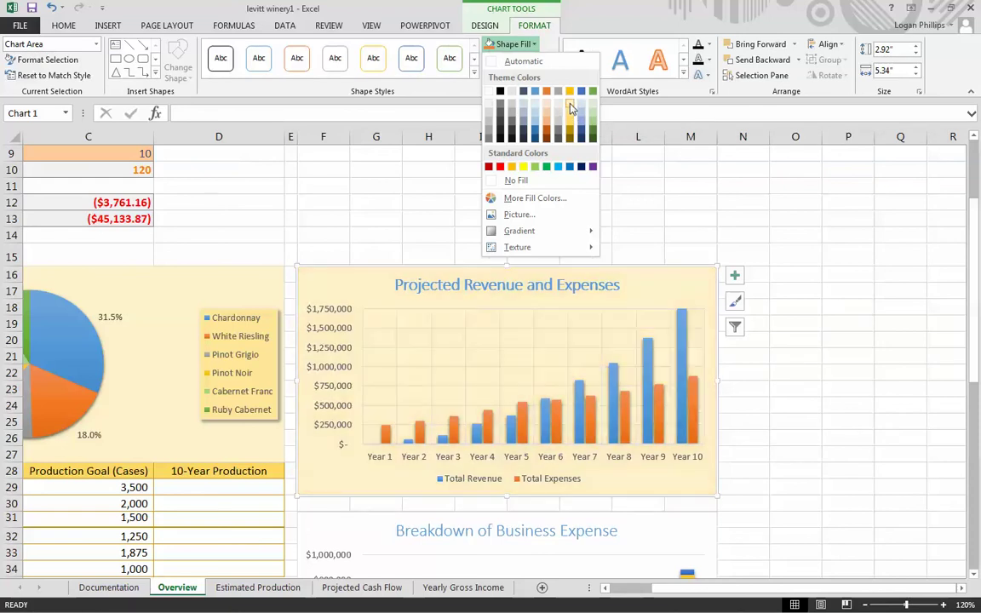
left_click(570, 108)
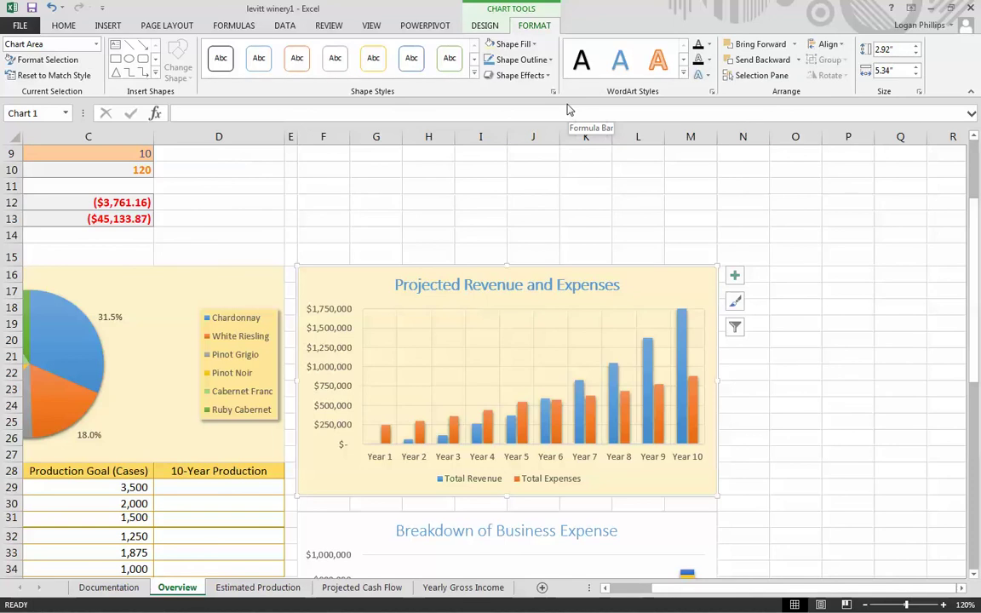
Fill the plot area of the Projected Revenue and Expenses chart with white and deselect the chart
left_click(96, 45)
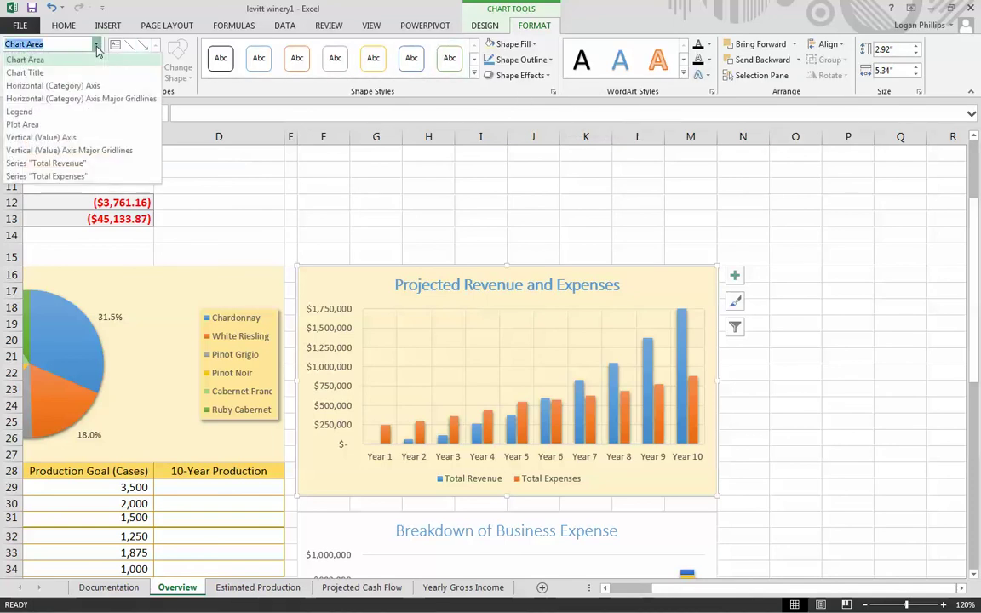
left_click(85, 125)
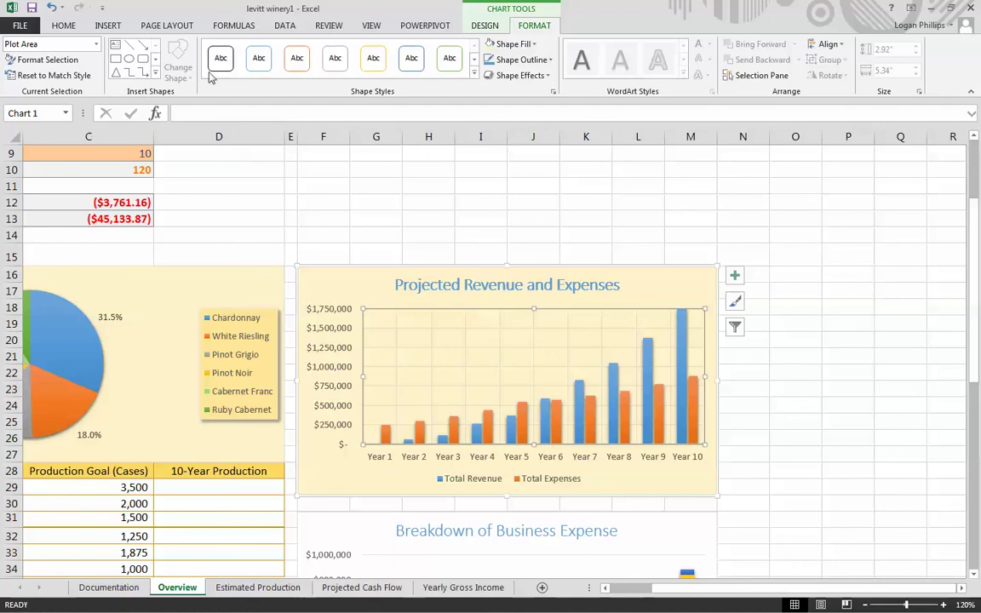
left_click(515, 43)
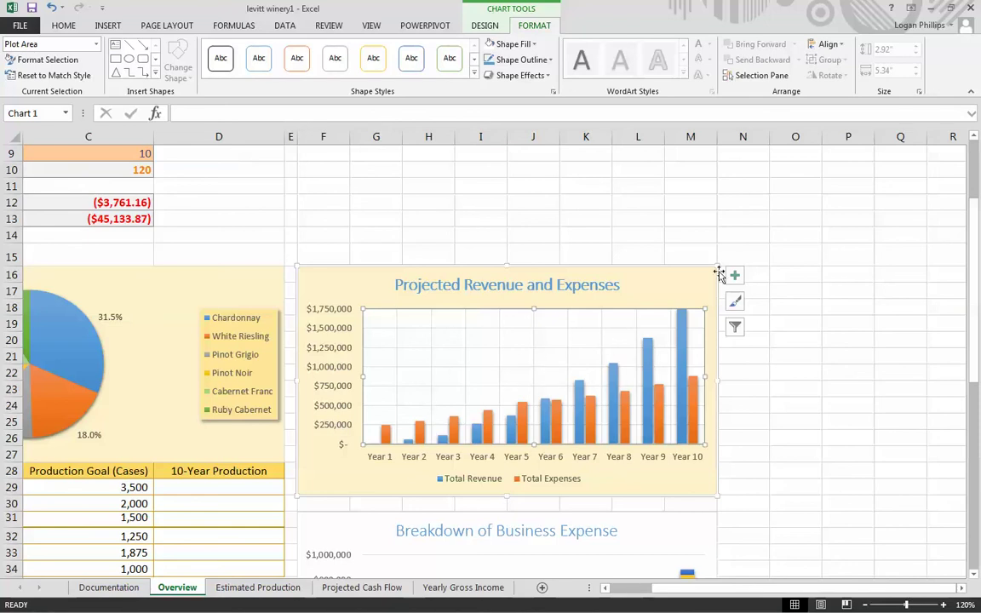
left_click(843, 470)
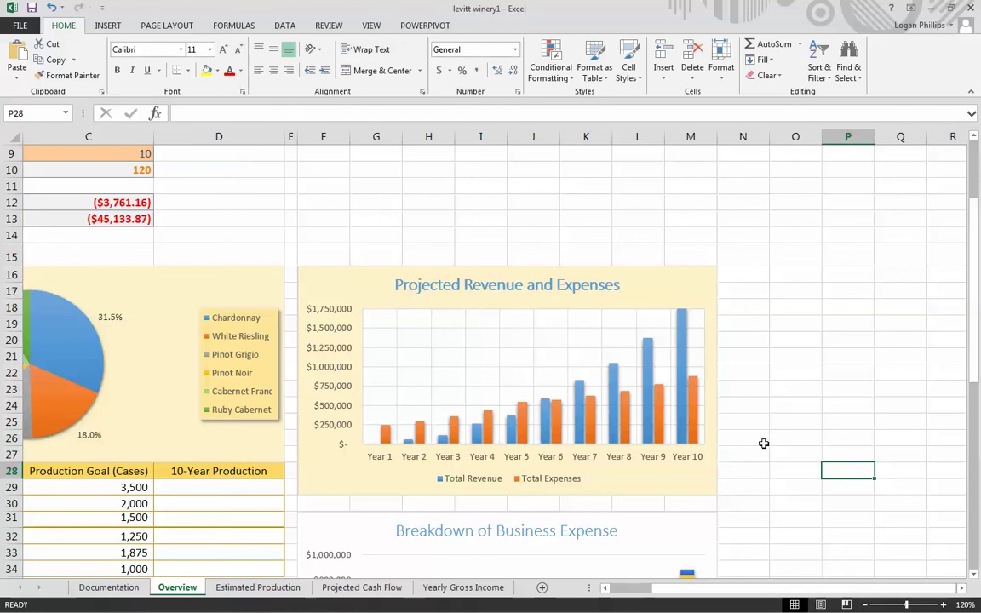
Fill the chart area of the Breakdown of Business Expense chart with the lightest gold theme colour
scroll(562, 358, "down", 6)
left_click(691, 228)
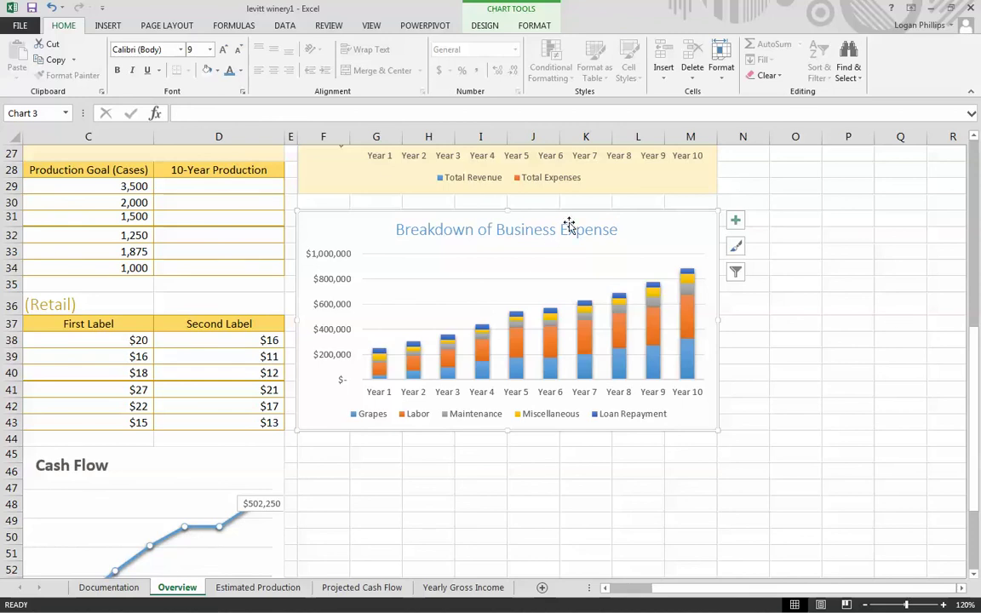
left_click(487, 24)
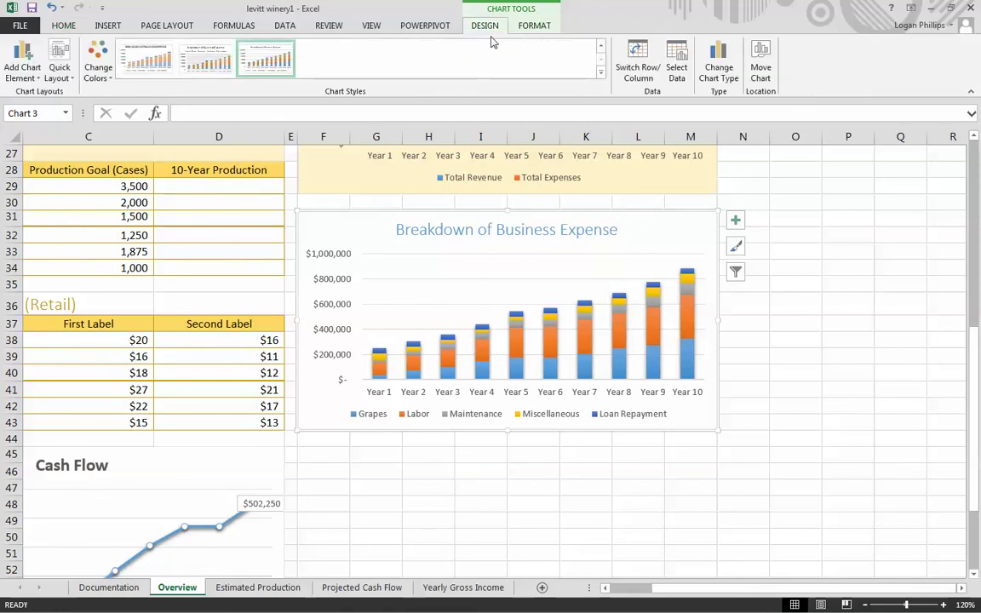
left_click(529, 27)
left_click(93, 43)
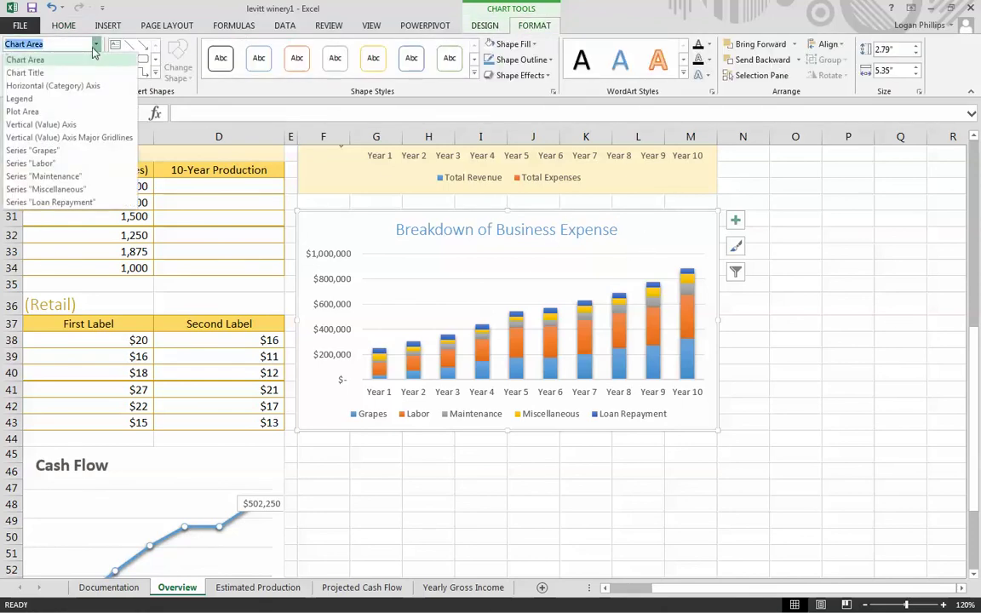
left_click(85, 58)
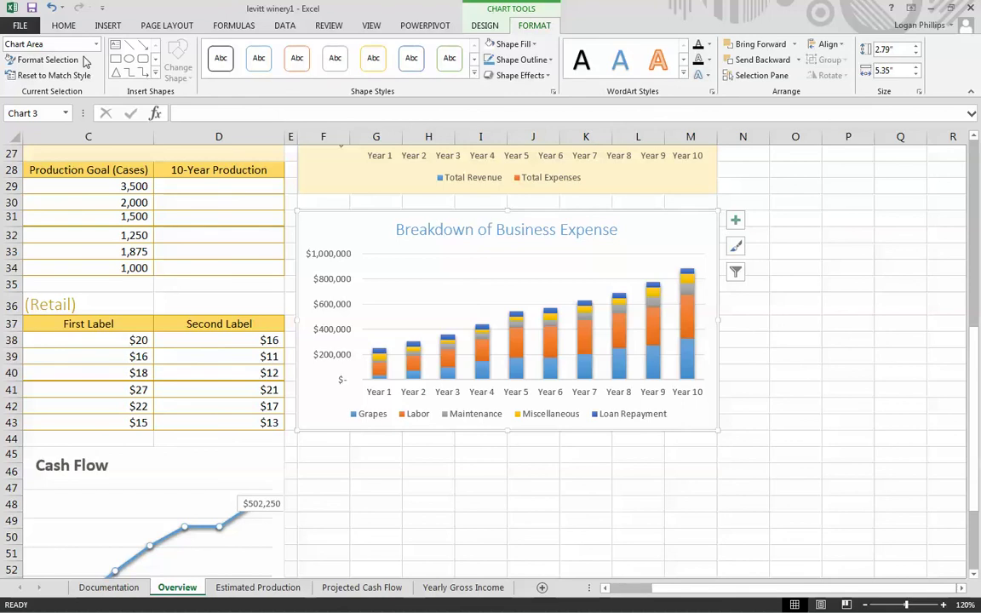
left_click(528, 47)
left_click(570, 103)
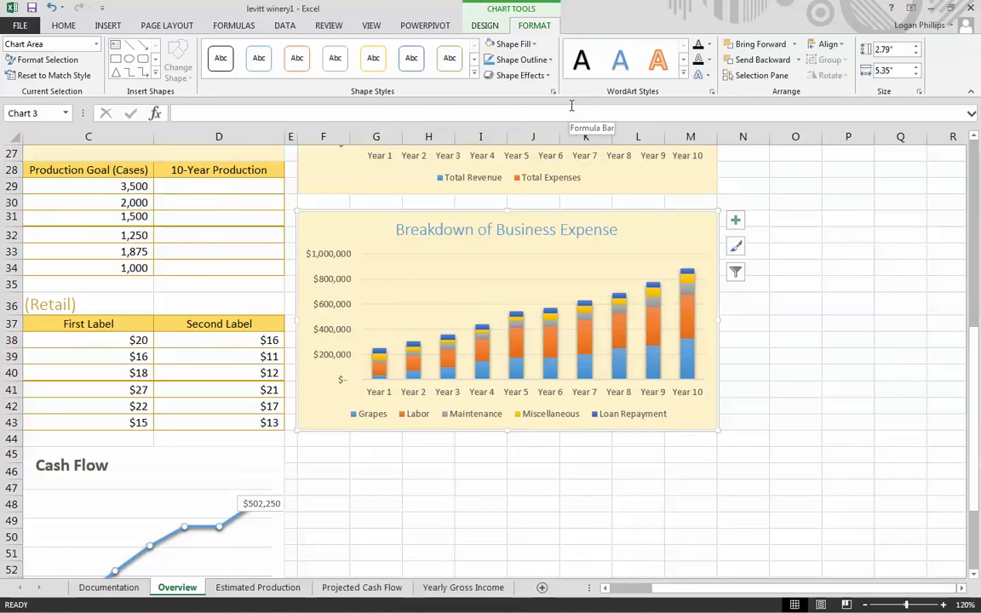
Fill the plot area of the Breakdown of Business Expense chart with white and compare it with the revenue chart above
left_click(96, 44)
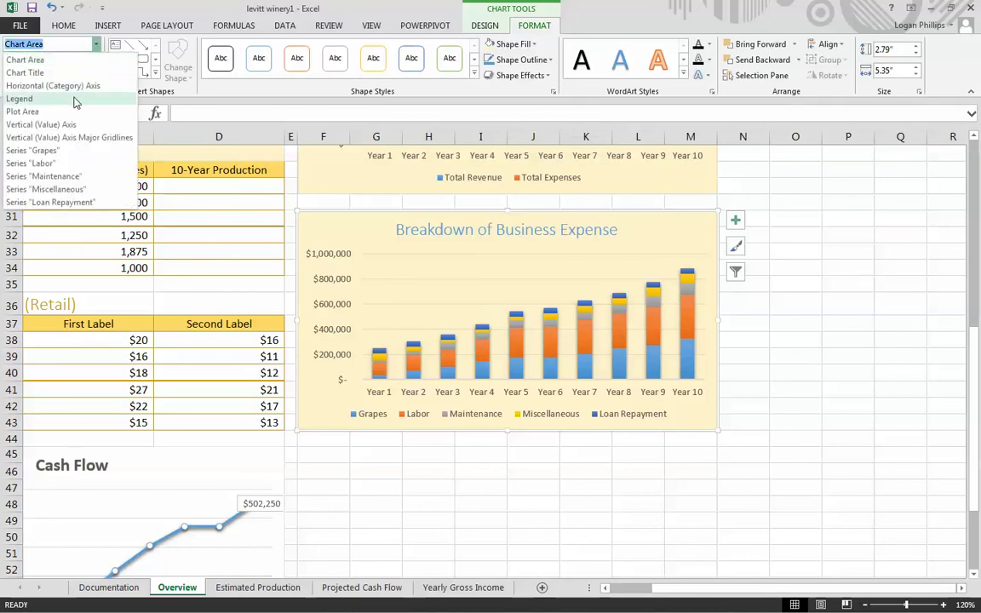
left_click(22, 112)
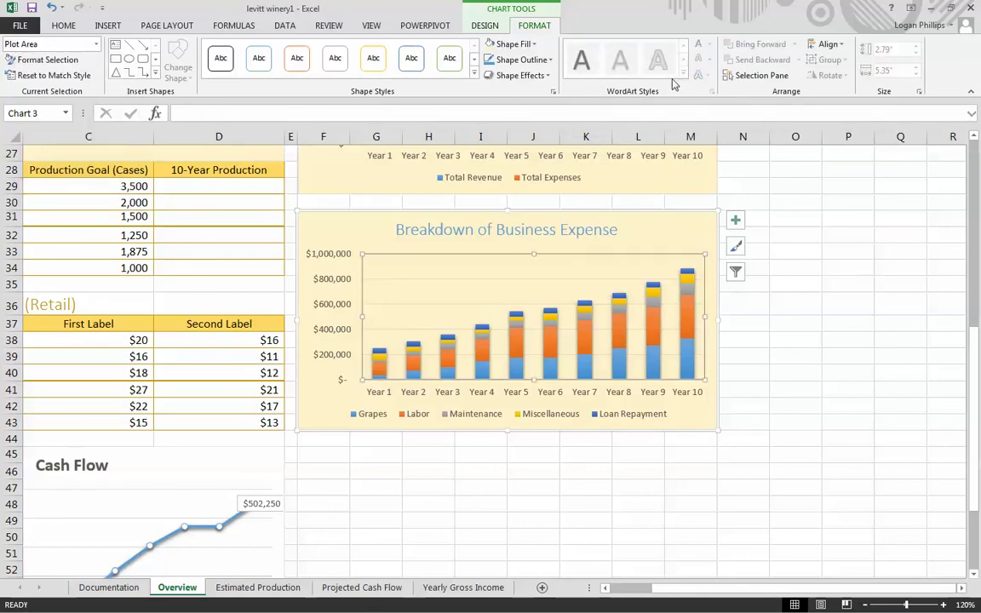
left_click(533, 45)
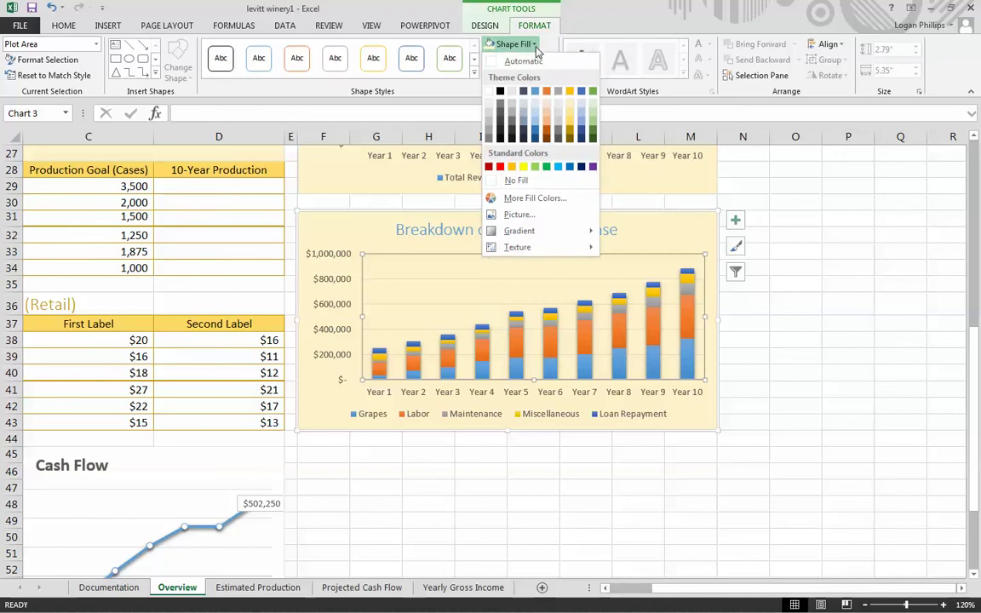
left_click(489, 91)
scroll(647, 303, "up", 6)
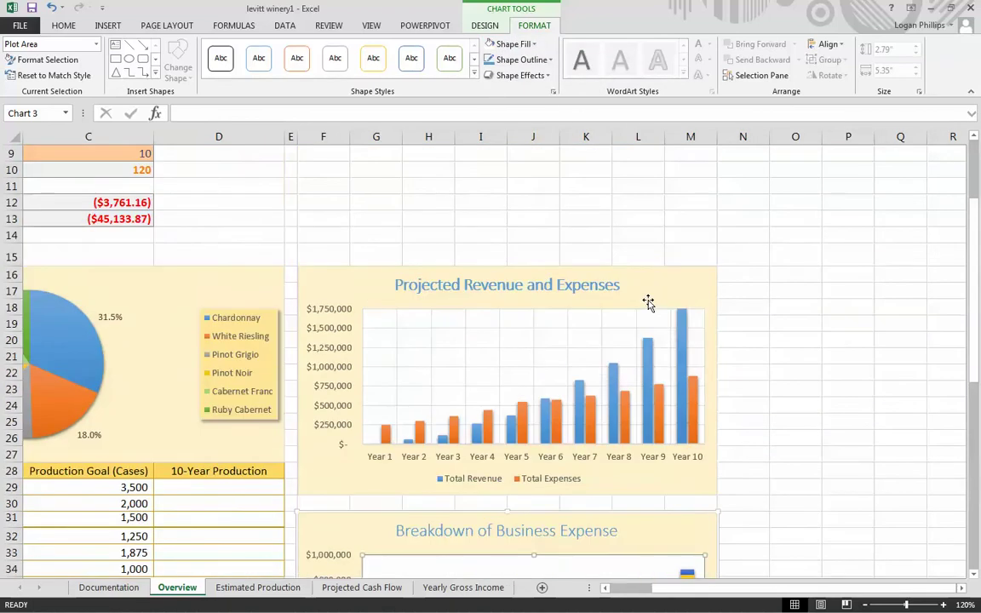
scroll(648, 303, "down", 4)
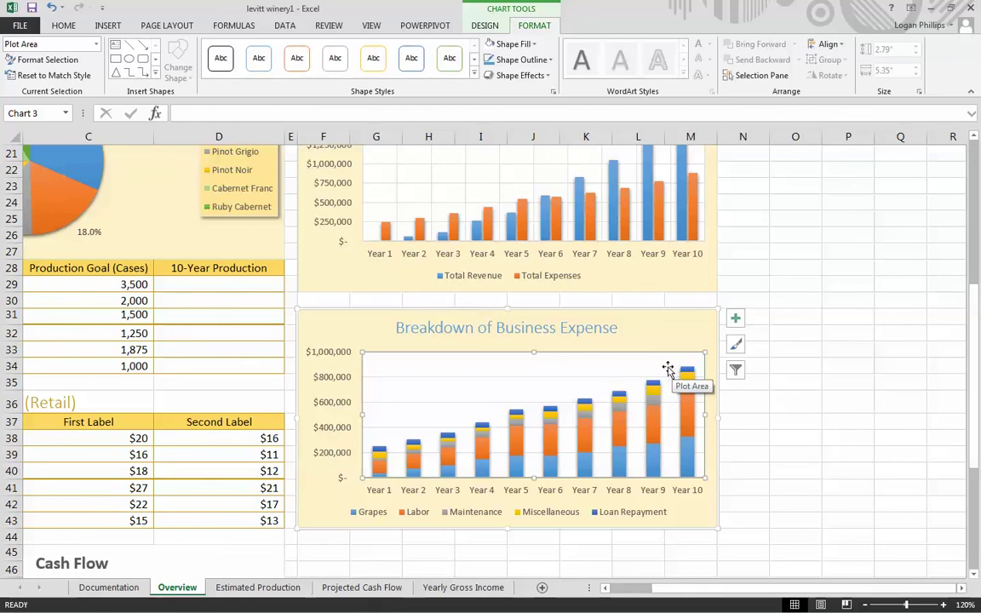
Add primary major vertical gridlines to the Breakdown of Business Expense chart and deselect it
left_click(737, 345)
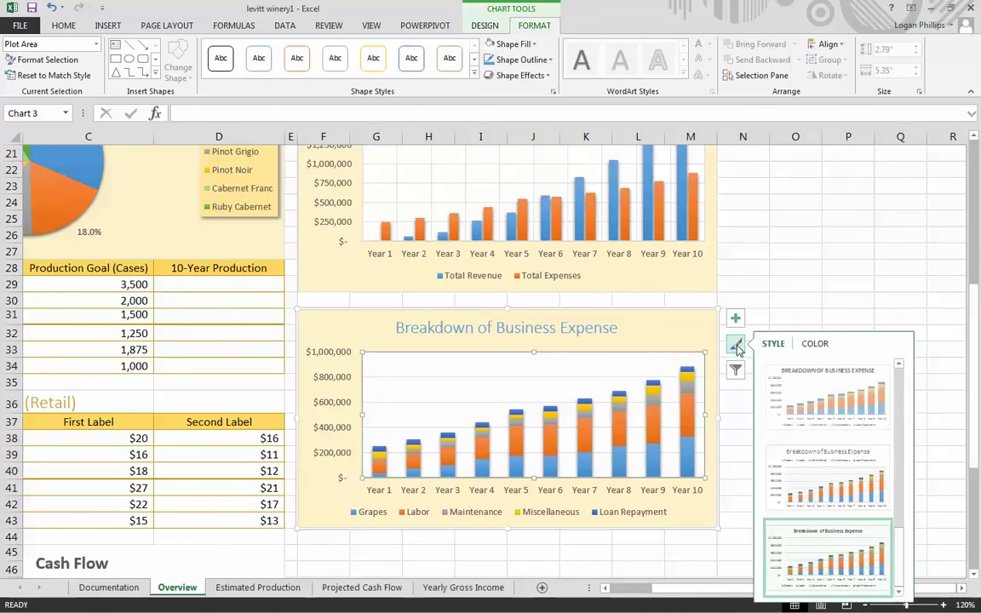
left_click(735, 318)
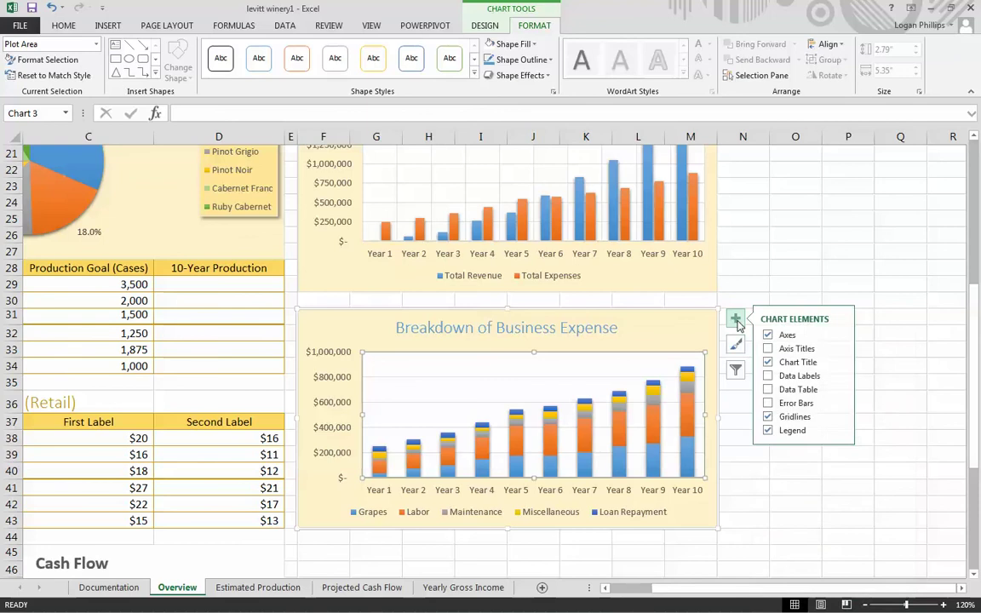
left_click(839, 416)
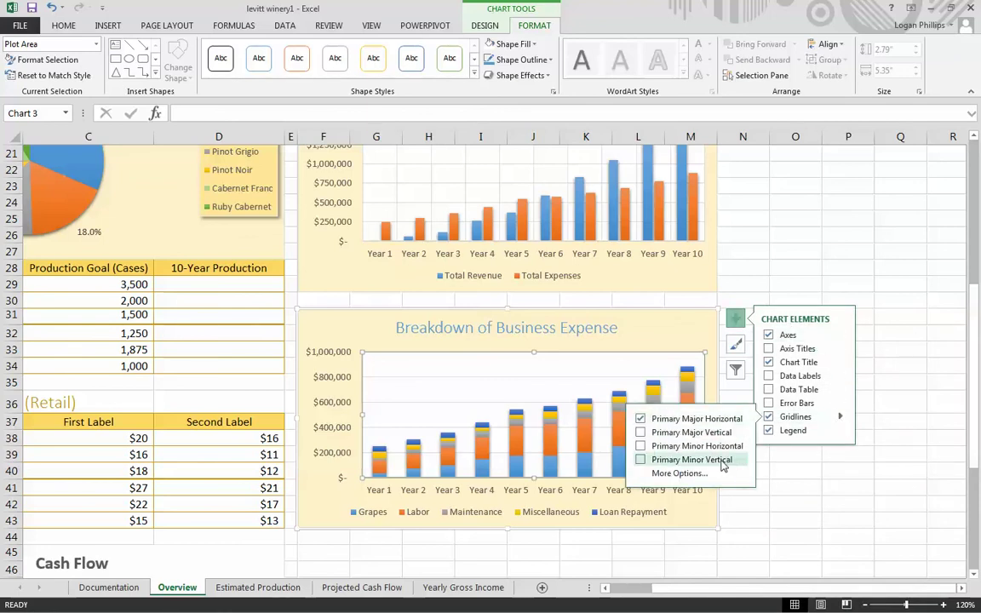
left_click(641, 433)
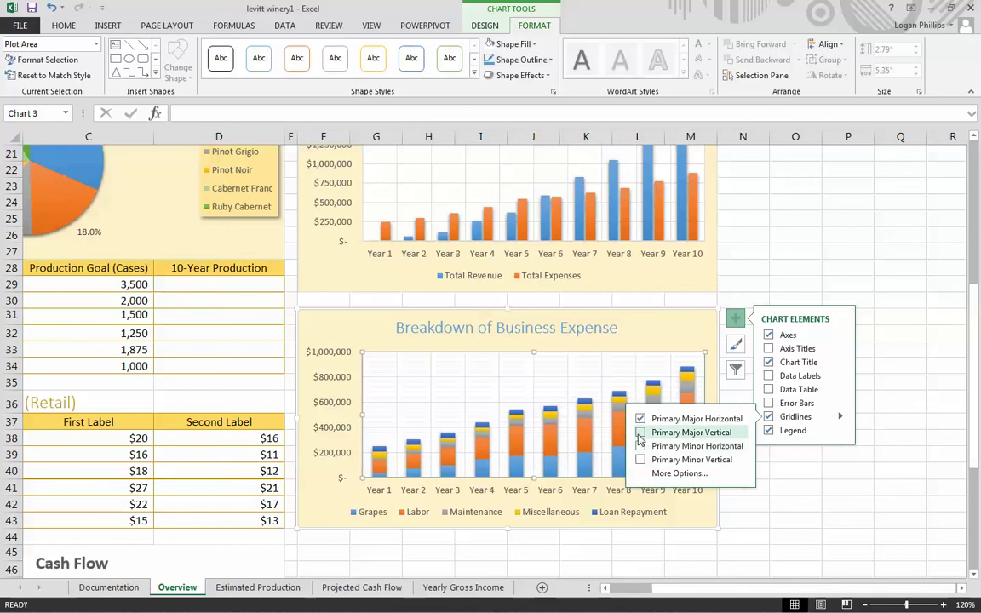
left_click(825, 247)
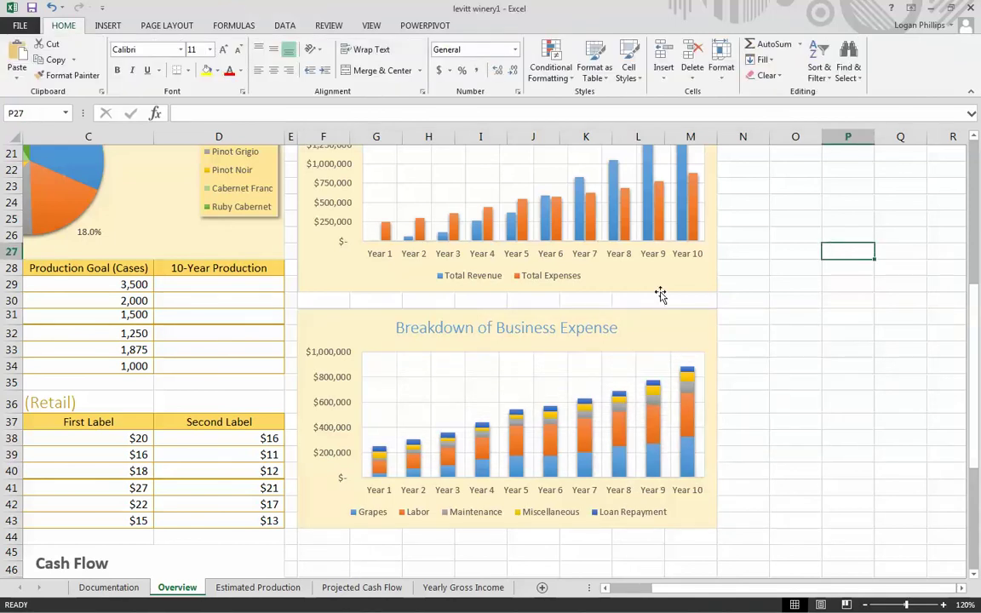
left_click(554, 325)
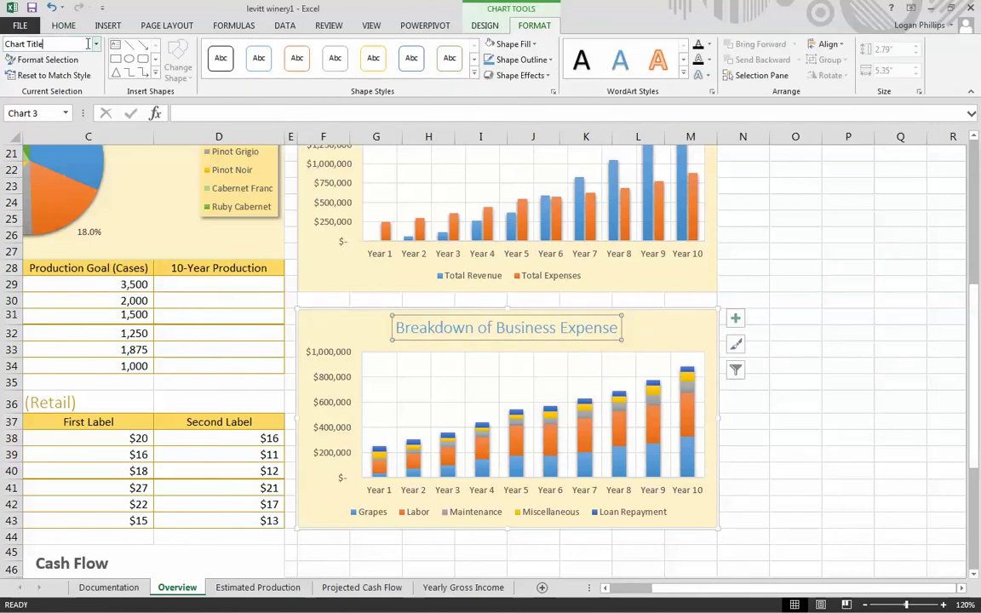
left_click(94, 44)
left_click(85, 59)
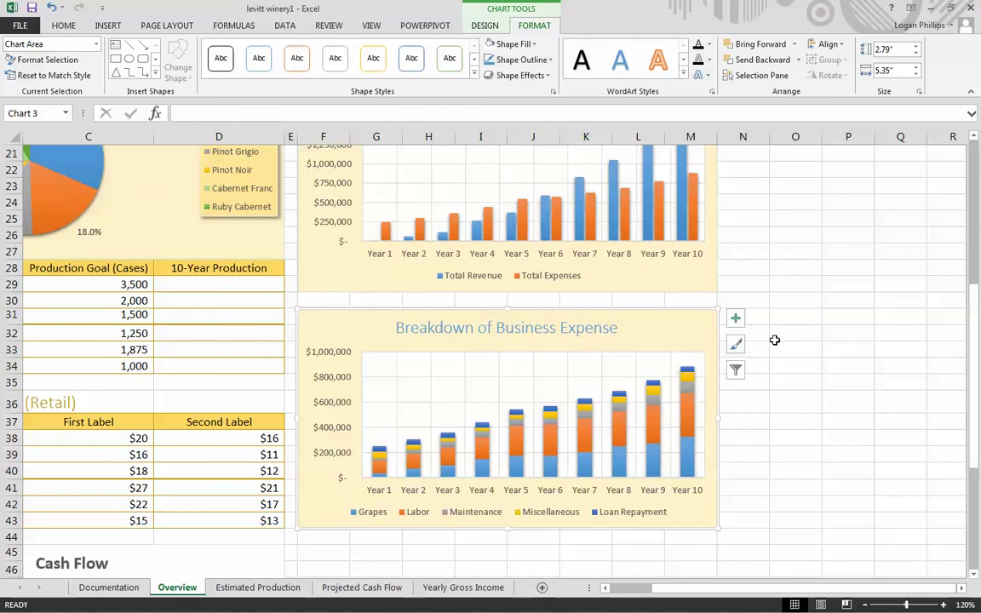
left_click(483, 26)
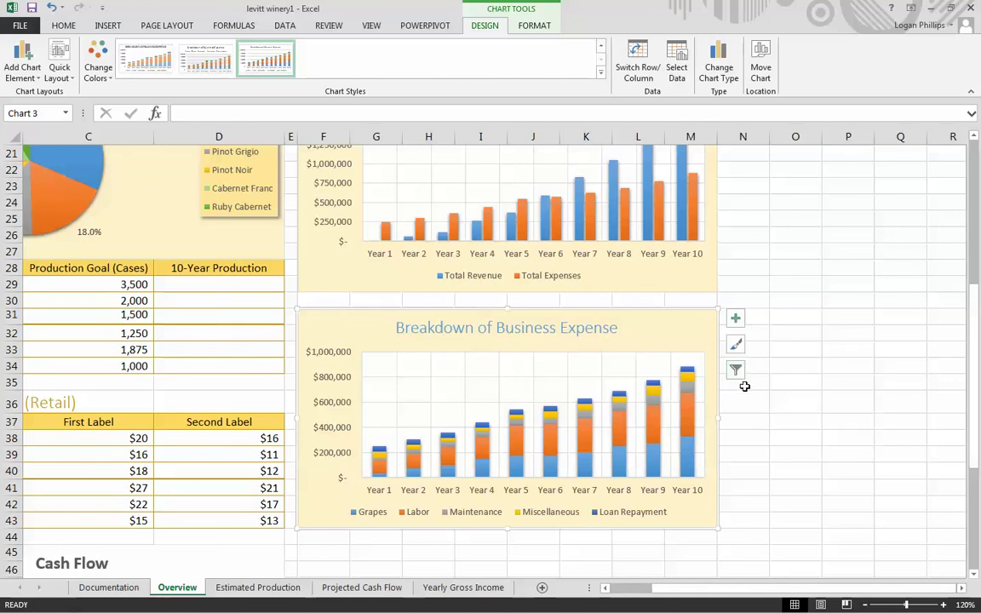
Fill the chart area of the Cash Flow chart with the lightest gold theme colour
scroll(652, 498, "down", 6)
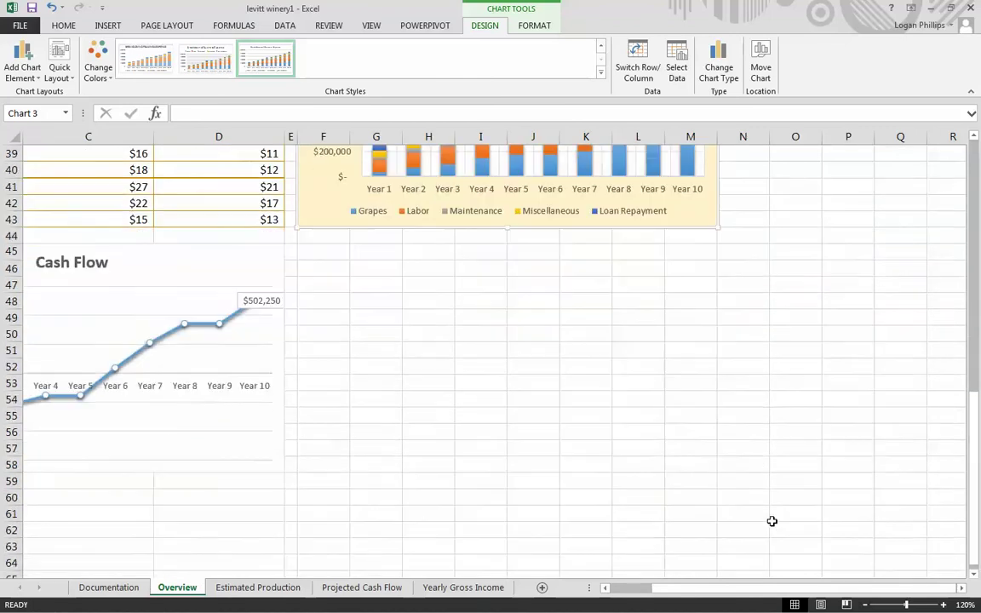
scroll(742, 531, "left", 3)
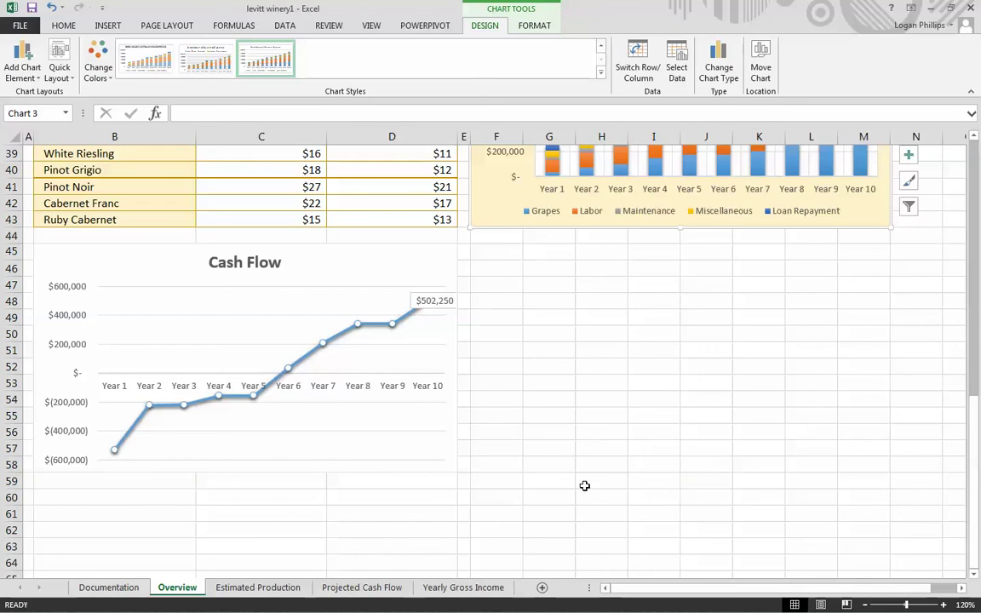
scroll(558, 480, "up", 2)
left_click(425, 385)
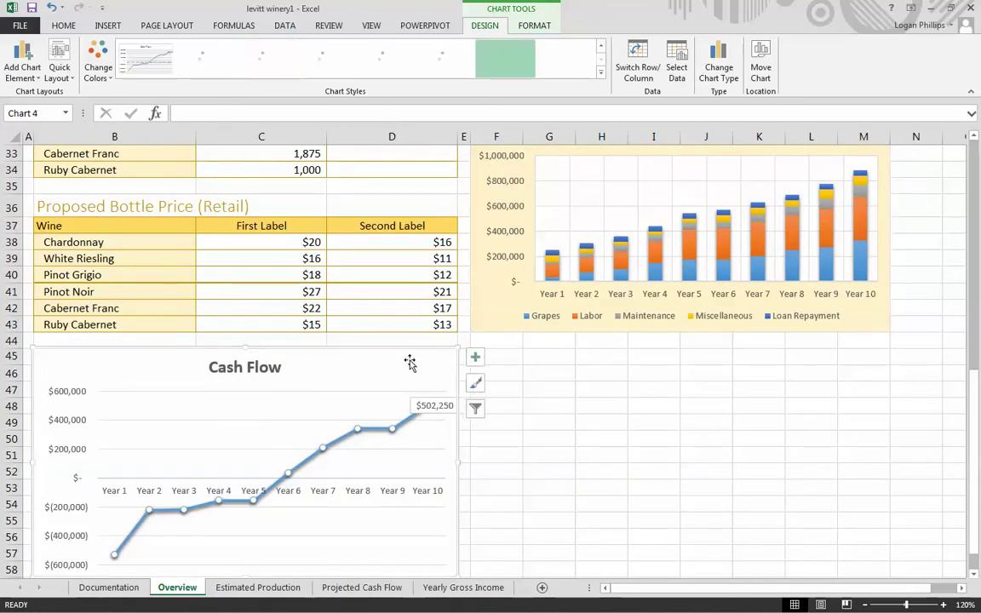
left_click(533, 25)
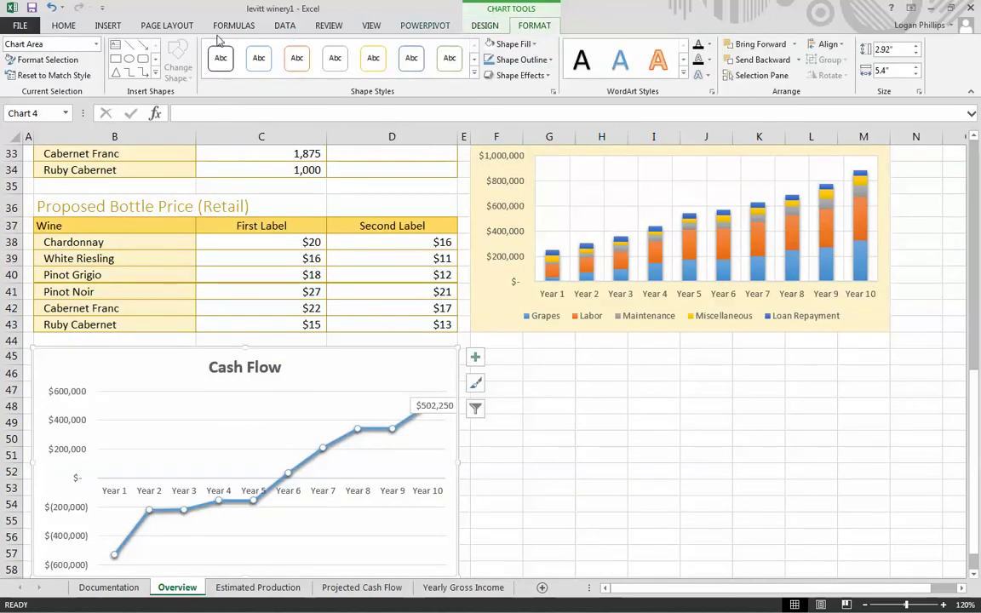
left_click(51, 46)
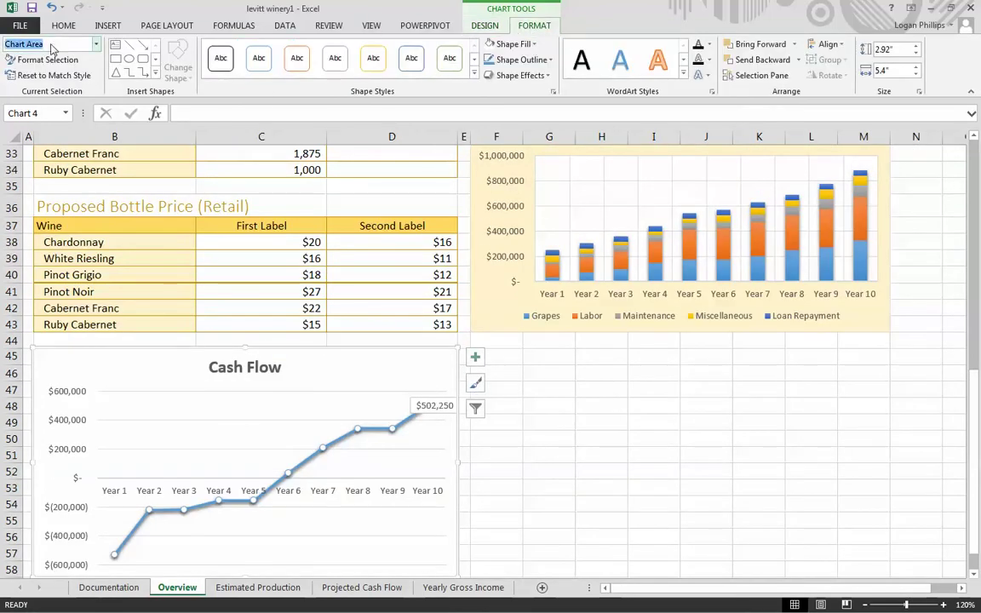
left_click(511, 43)
left_click(571, 103)
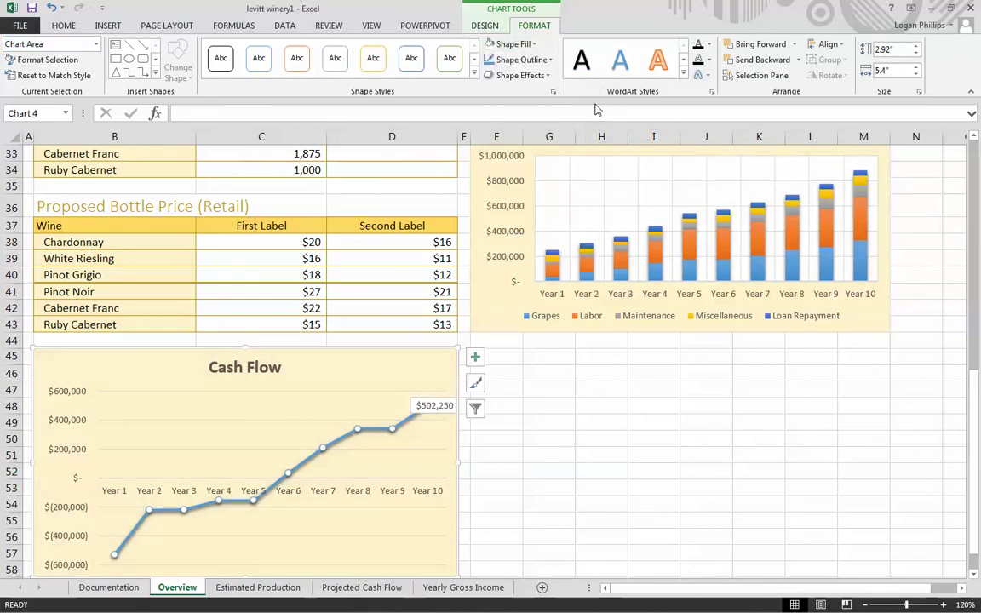
Fill the plot area of the Cash Flow chart with white
left_click(63, 45)
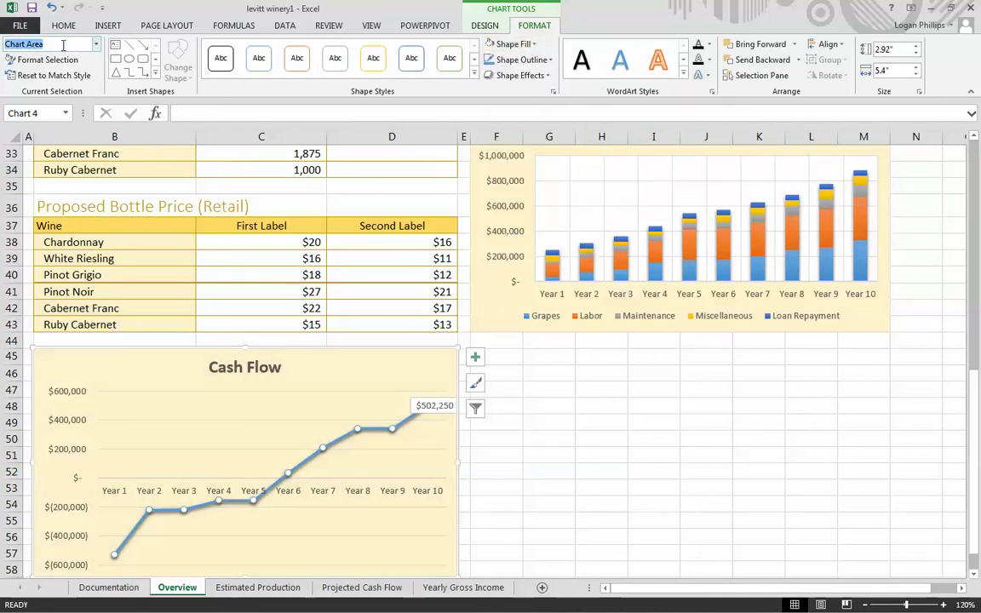
left_click(96, 45)
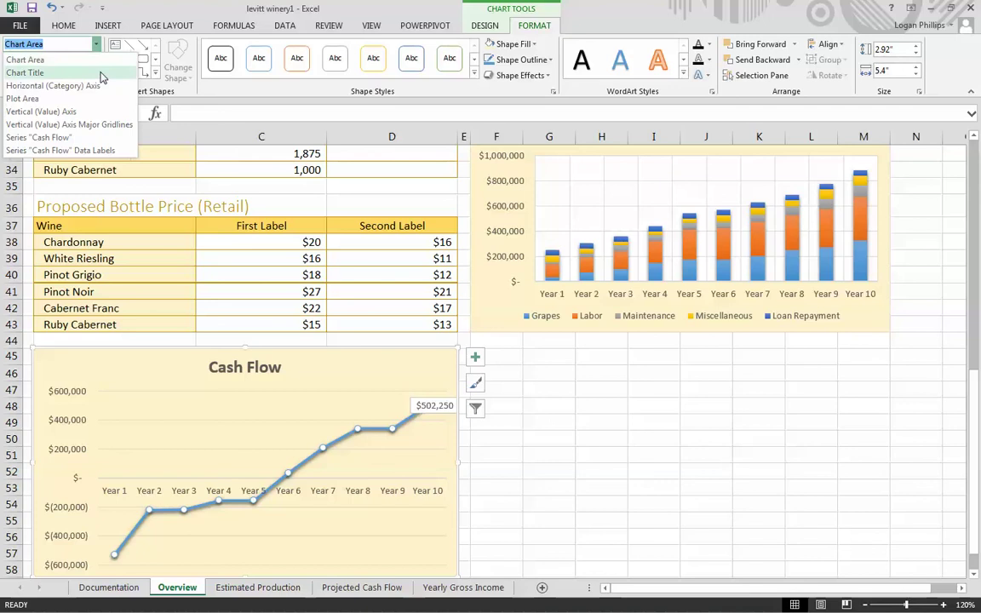
left_click(97, 100)
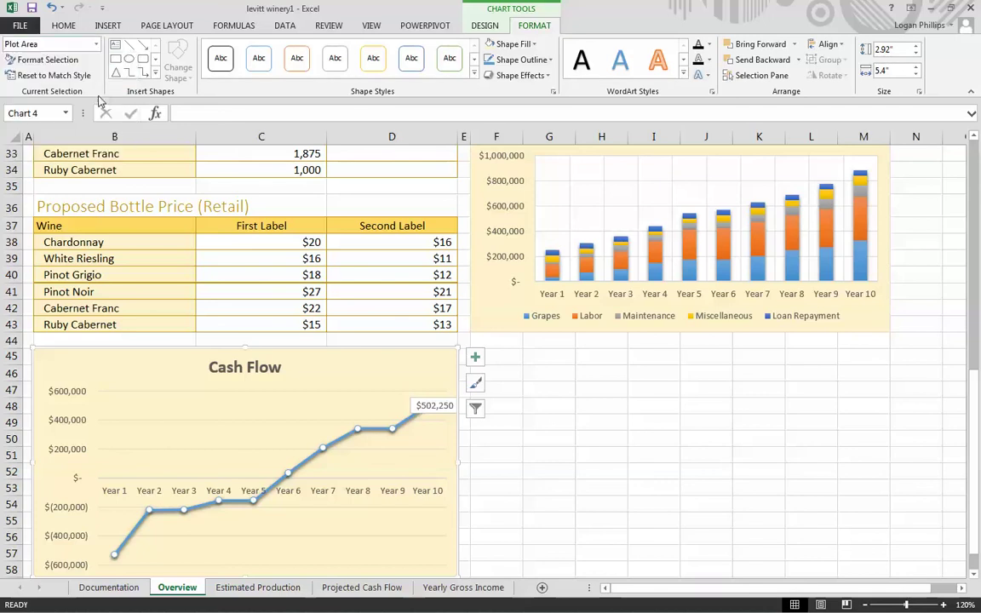
left_click(535, 44)
left_click(489, 91)
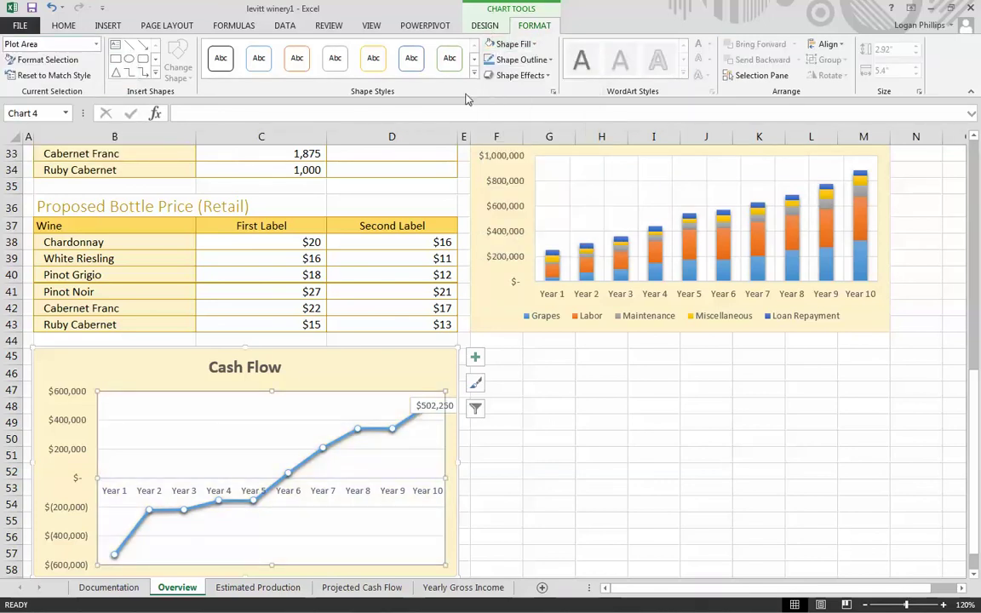
Add primary major vertical gridlines to the Cash Flow chart and deselect it
left_click(475, 386)
left_click(475, 357)
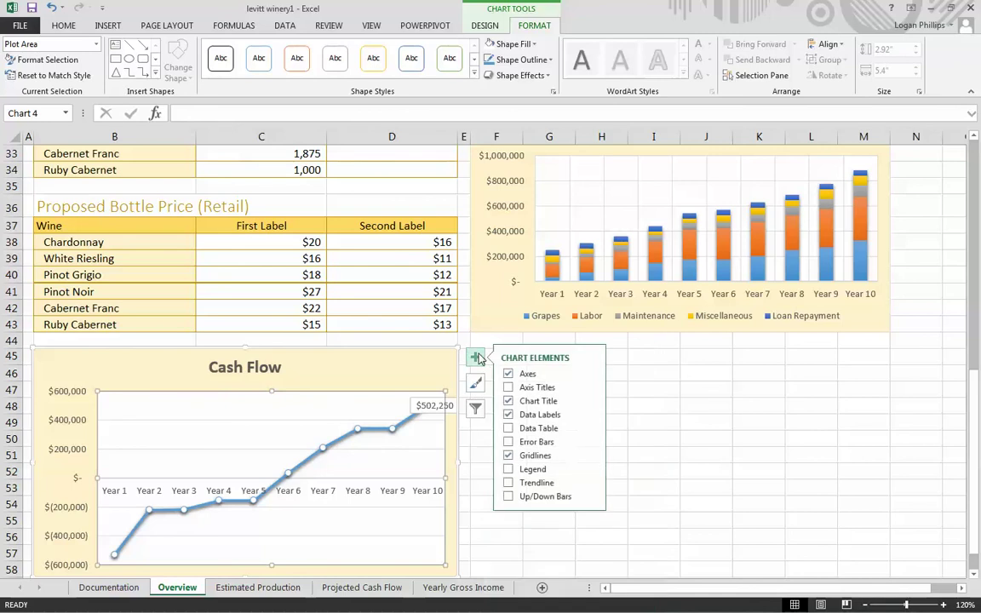
left_click(591, 456)
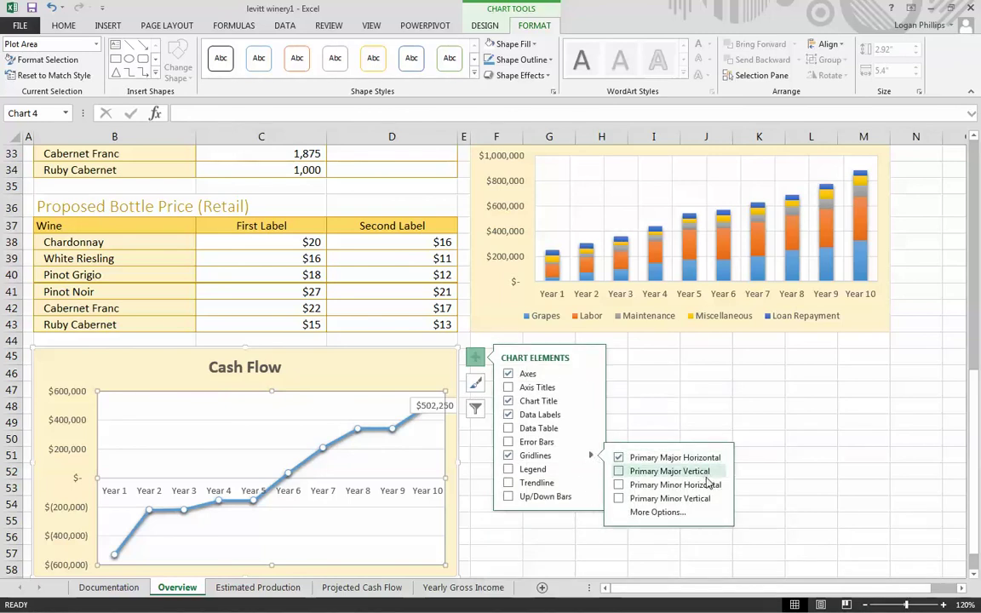
left_click(610, 555)
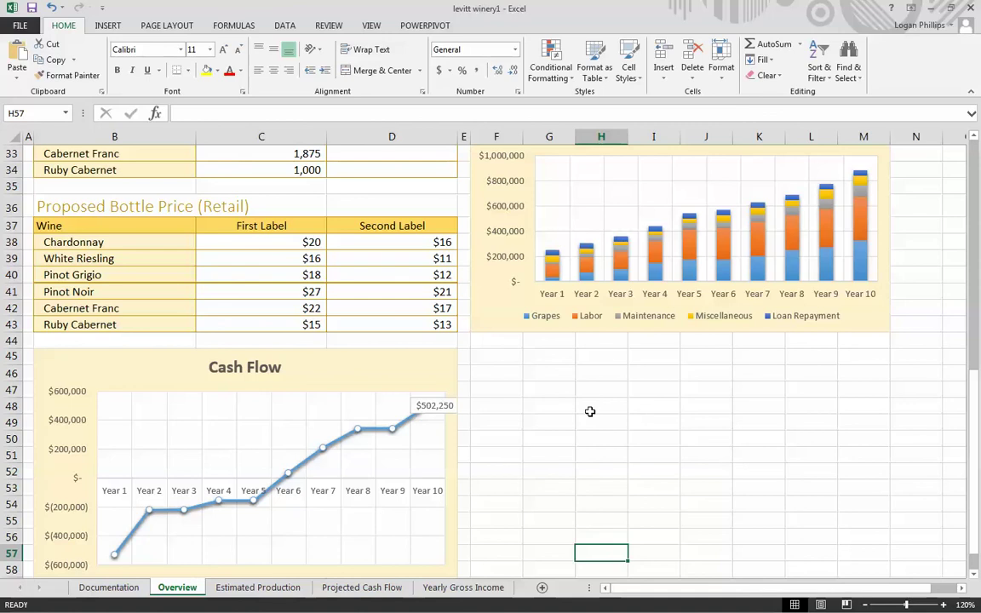
On the Projected Cash Flow sheet, select the year headings B4:L4 together with the Net Income row B23:L23
left_click(341, 587)
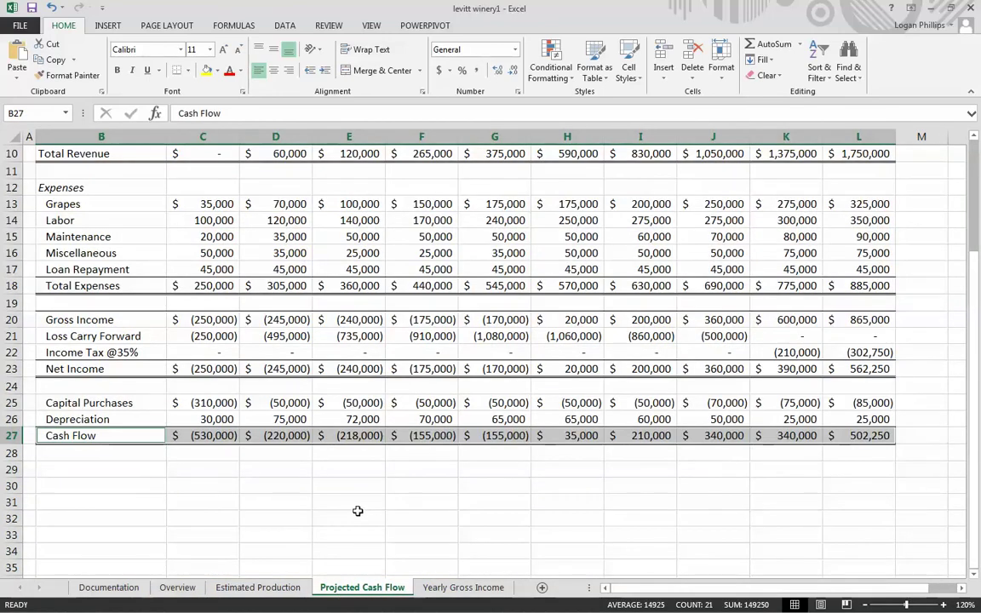
scroll(412, 460, "up", 3)
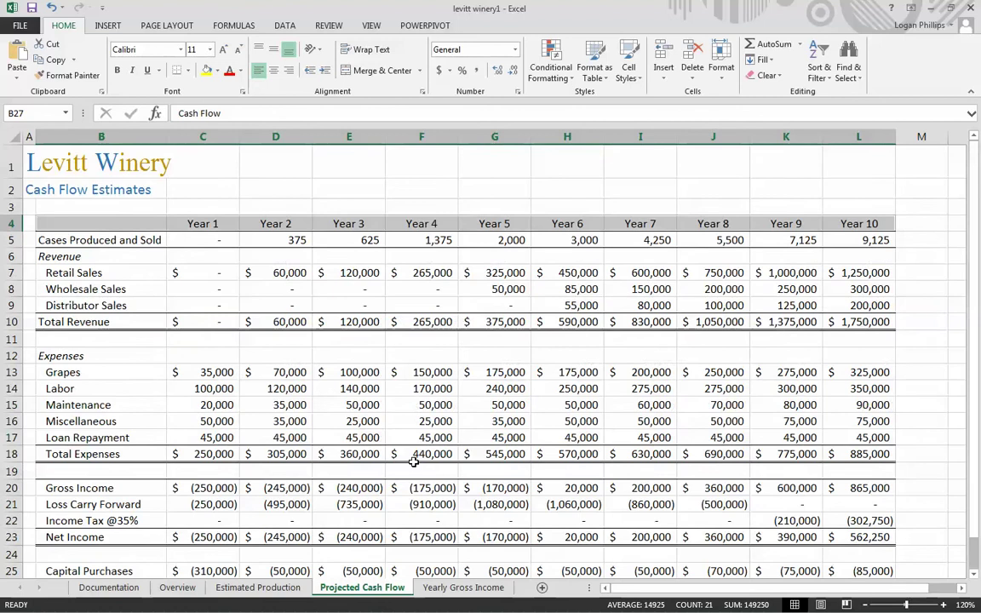
double_click(102, 223)
double_click(185, 273)
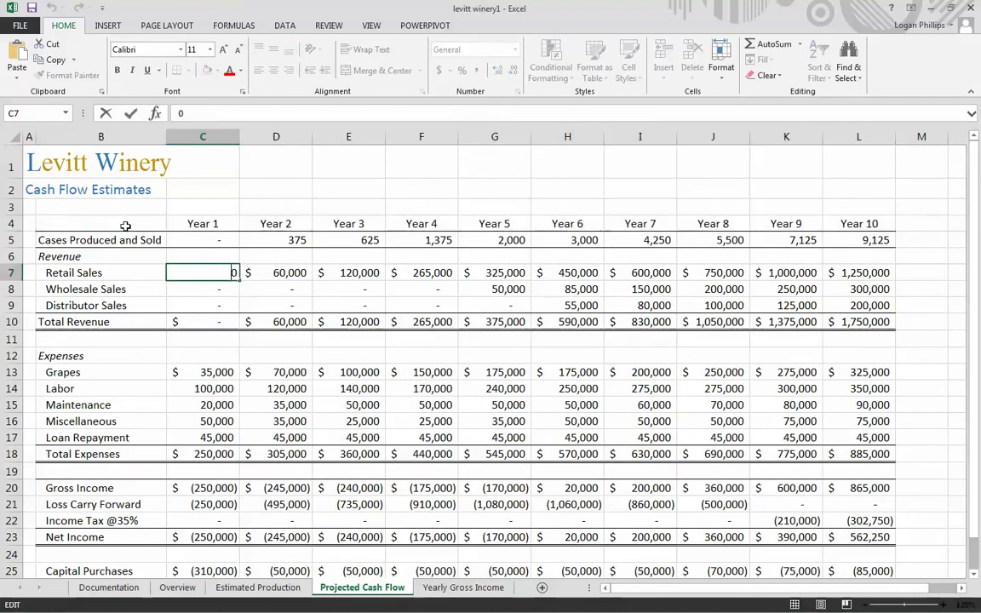
left_click_drag(125, 225, 860, 223)
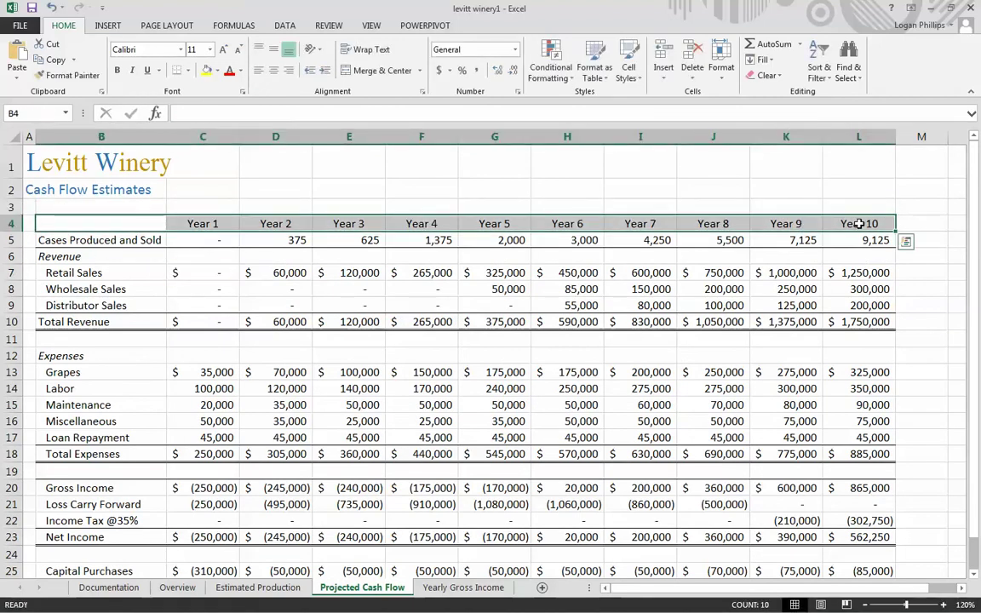
scroll(546, 261, "down", 3)
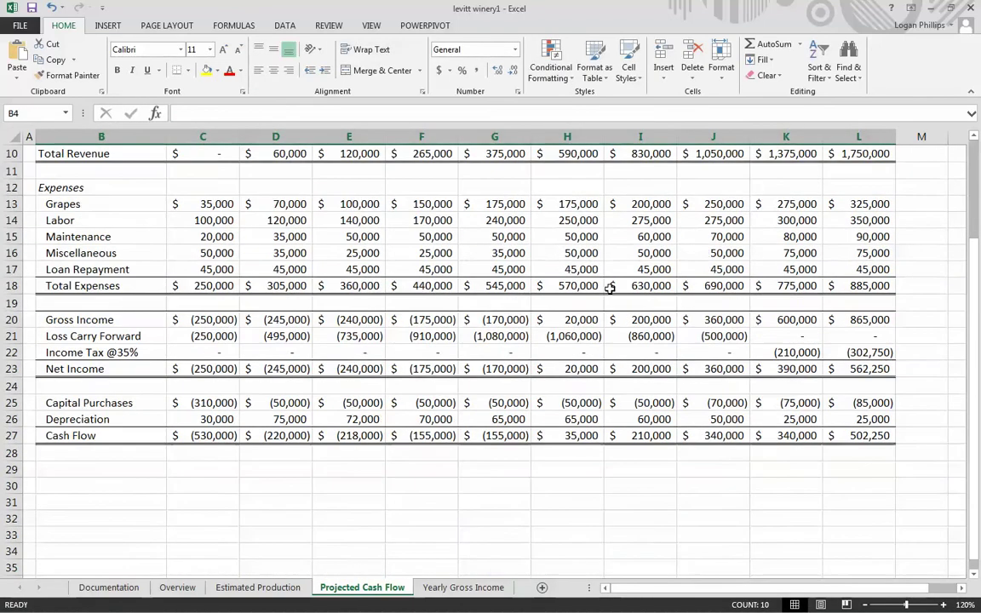
left_click(51, 368)
left_click_drag(51, 367, 846, 374)
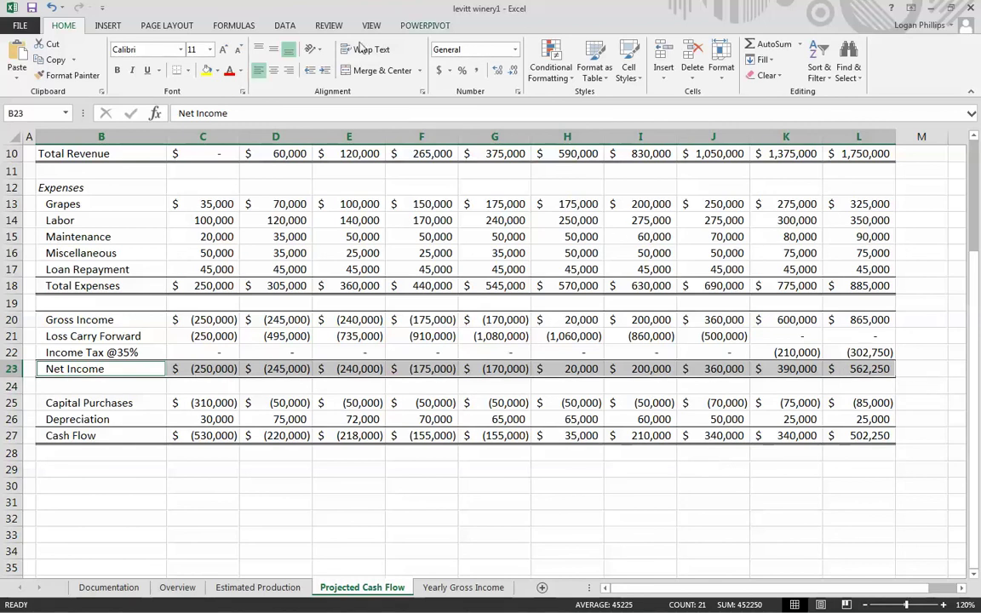
Insert a custom combo chart with Cases Produced and Sold as clustered columns on the secondary axis and Net Income as a line
left_click(107, 27)
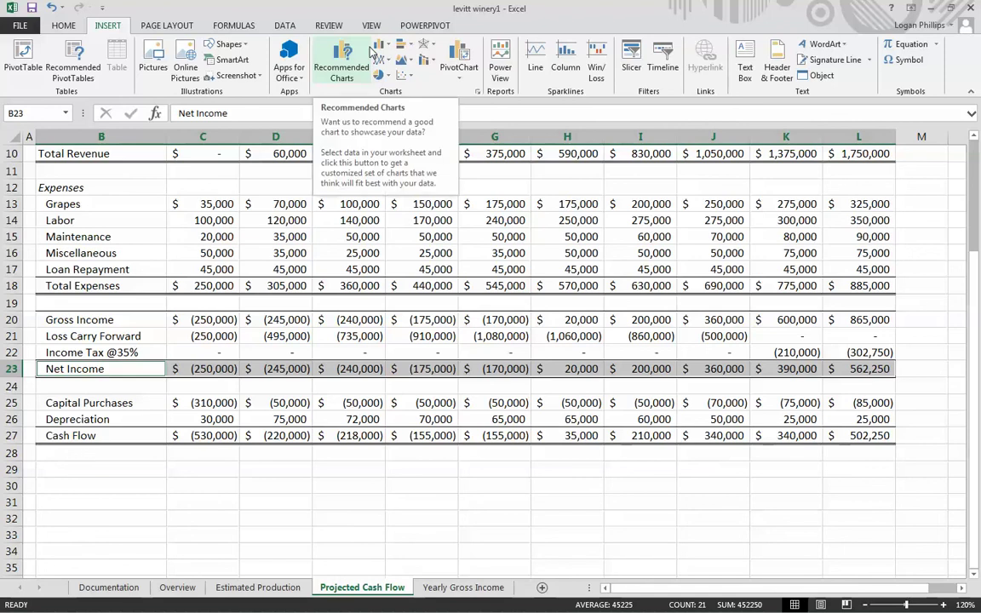
left_click(335, 53)
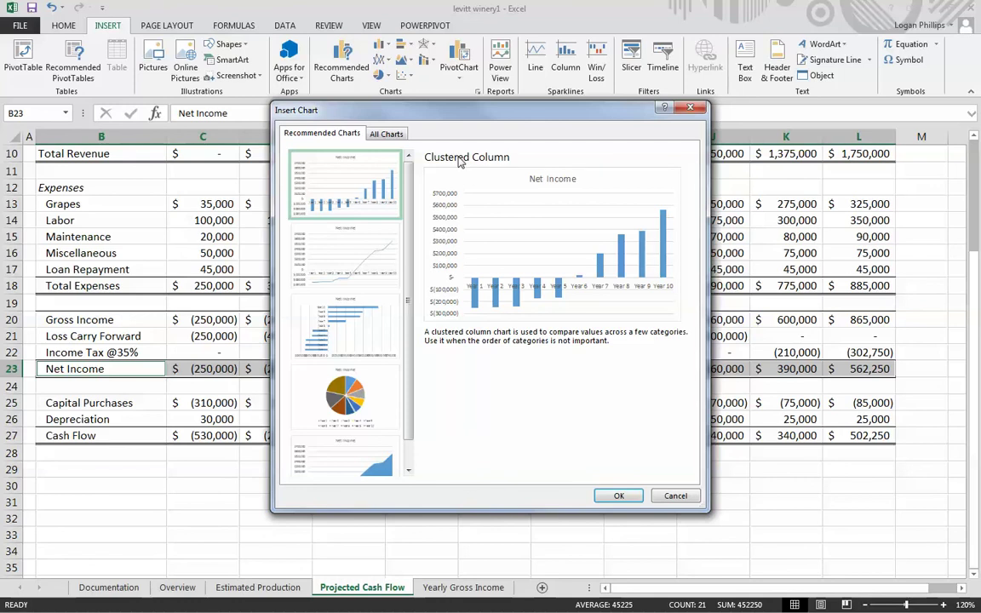
left_click(386, 133)
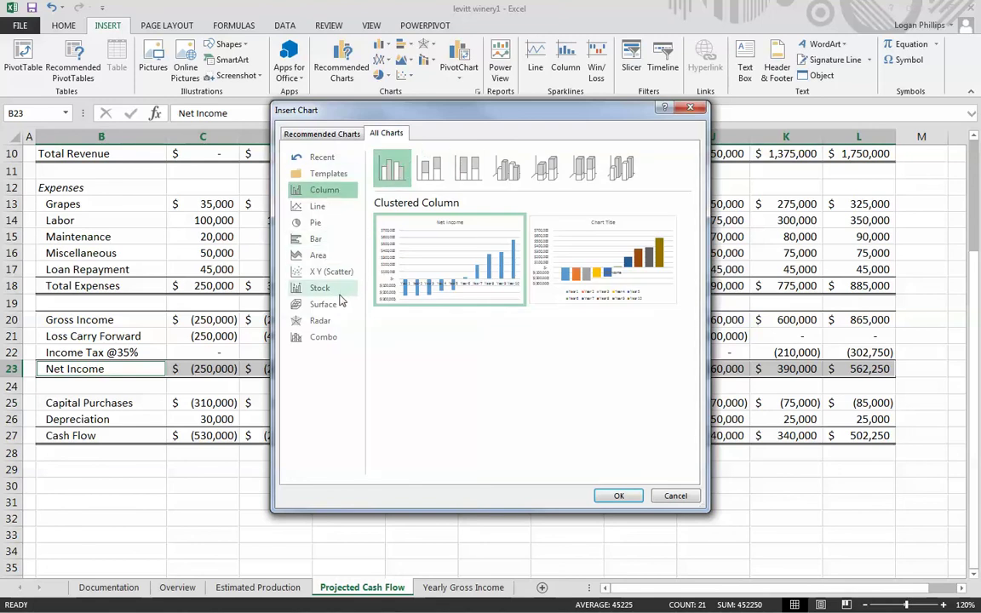
left_click(334, 339)
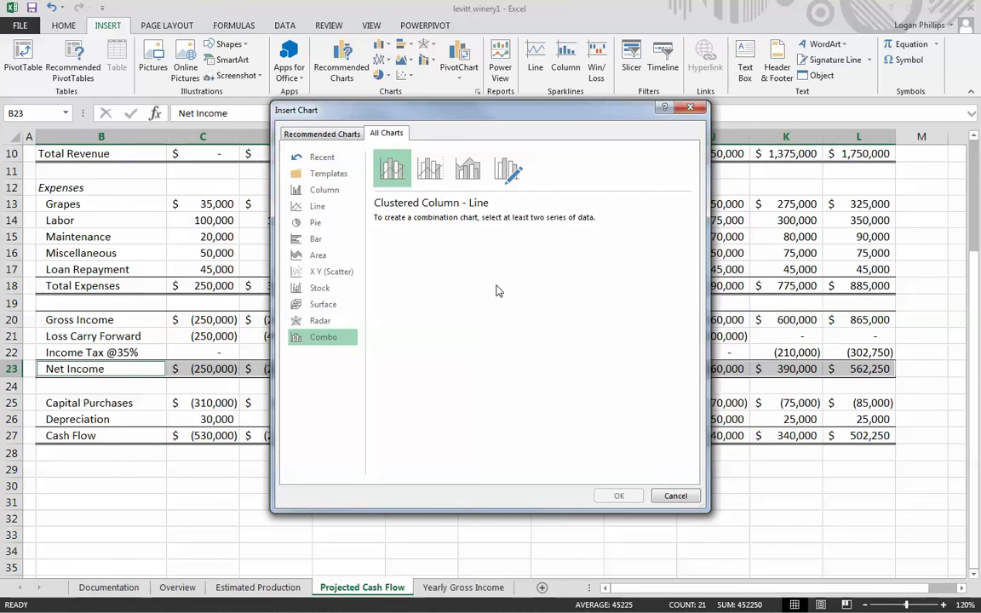
left_click(512, 176)
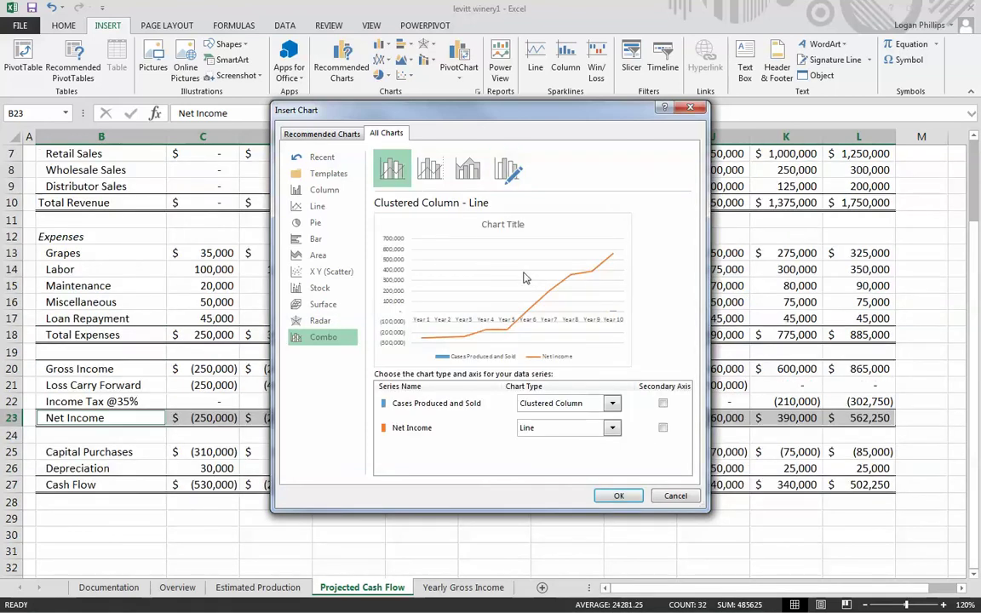
left_click(508, 170)
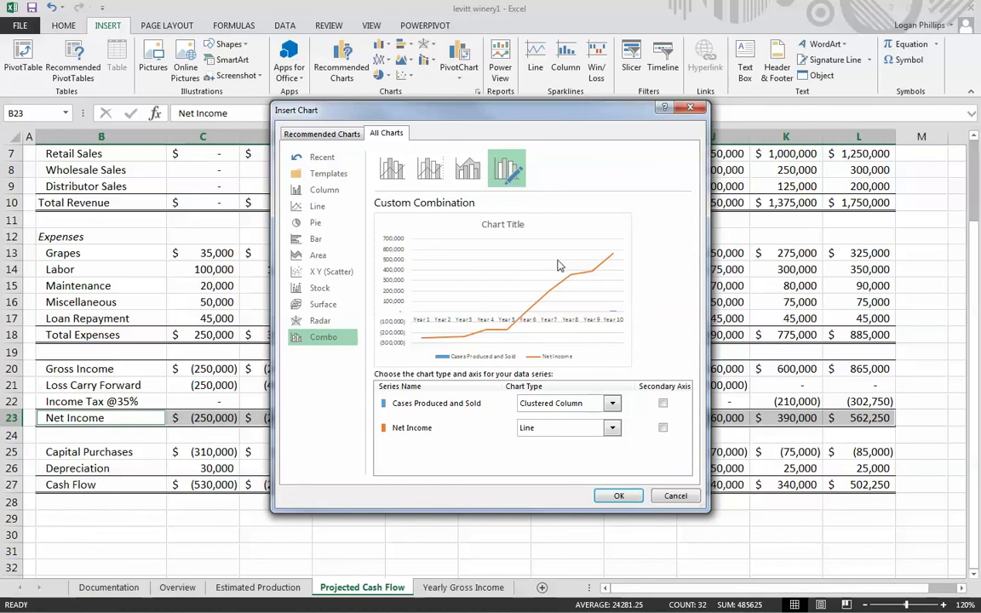
left_click(662, 403)
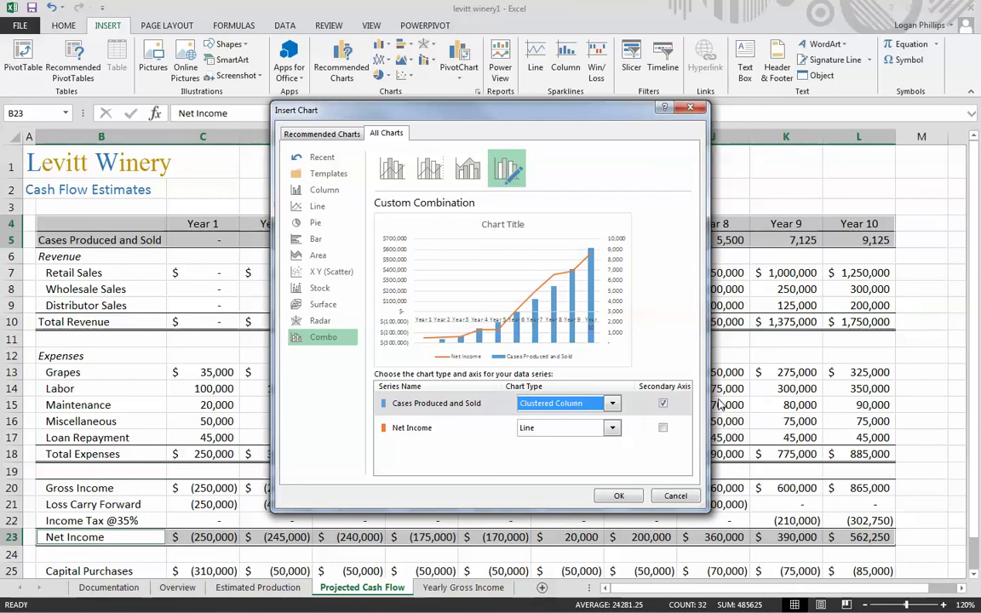
left_click(609, 496)
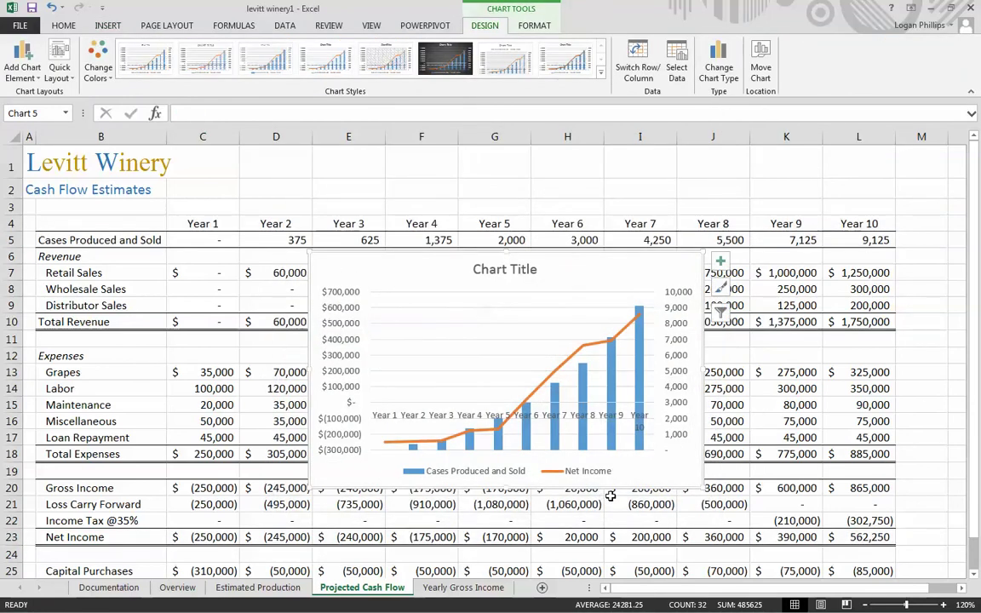
Apply the last chart style in the gallery to the new combo chart
left_click(720, 291)
scroll(812, 383, "down", 3)
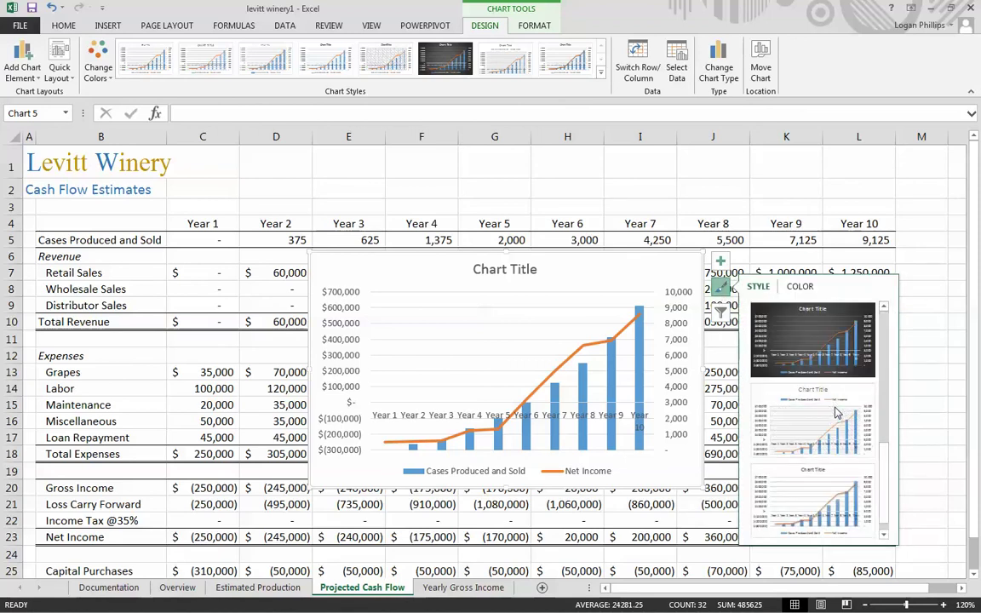
left_click(817, 495)
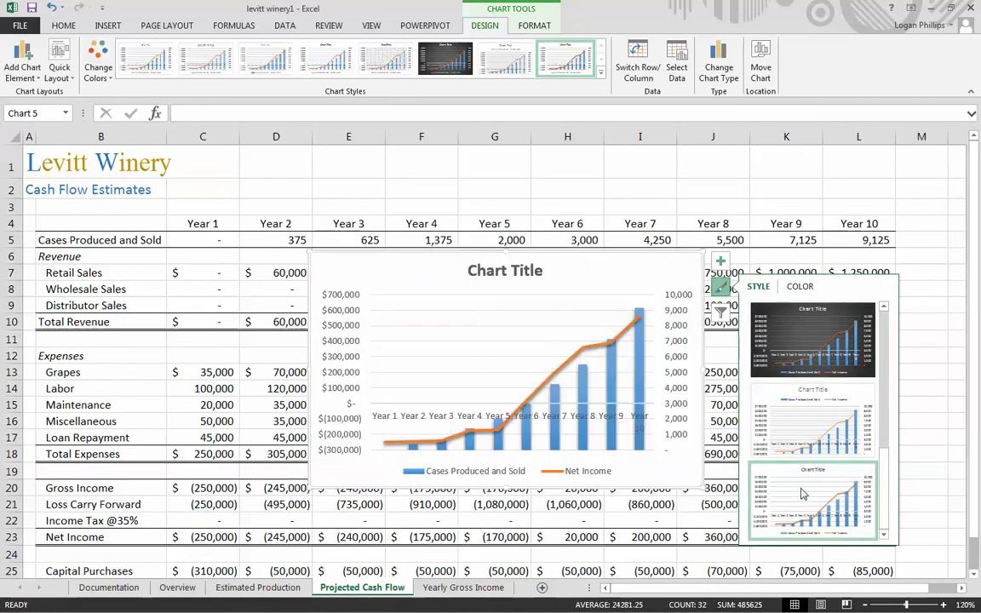
left_click(721, 290)
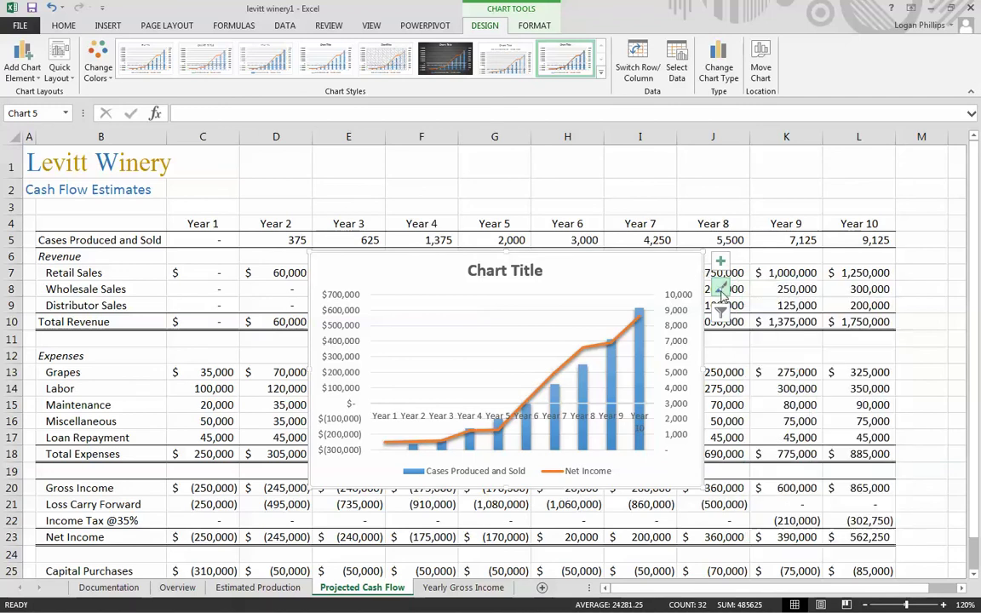
Move the combo chart to the Overview sheet and place its upper-left corner at cell F45, beside the Cash Flow chart
left_click(761, 53)
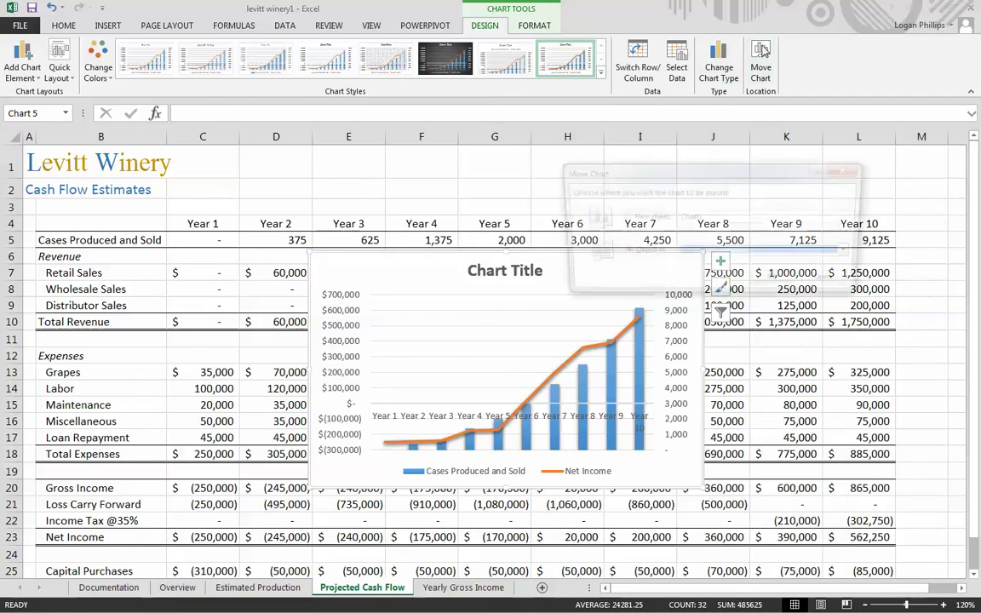
left_click(738, 253)
left_click(733, 268)
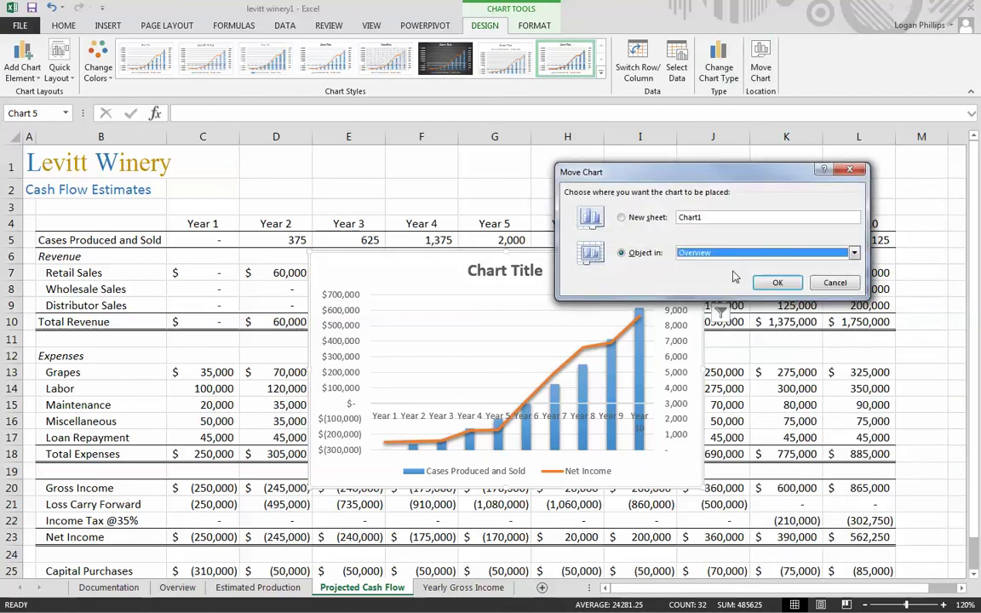
left_click(777, 283)
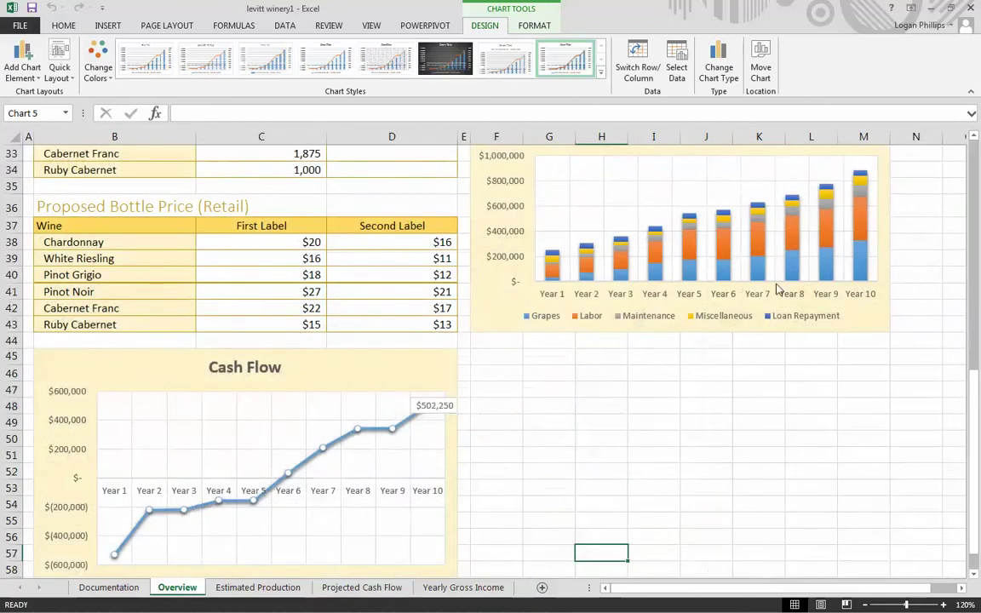
scroll(648, 405, "up", 11)
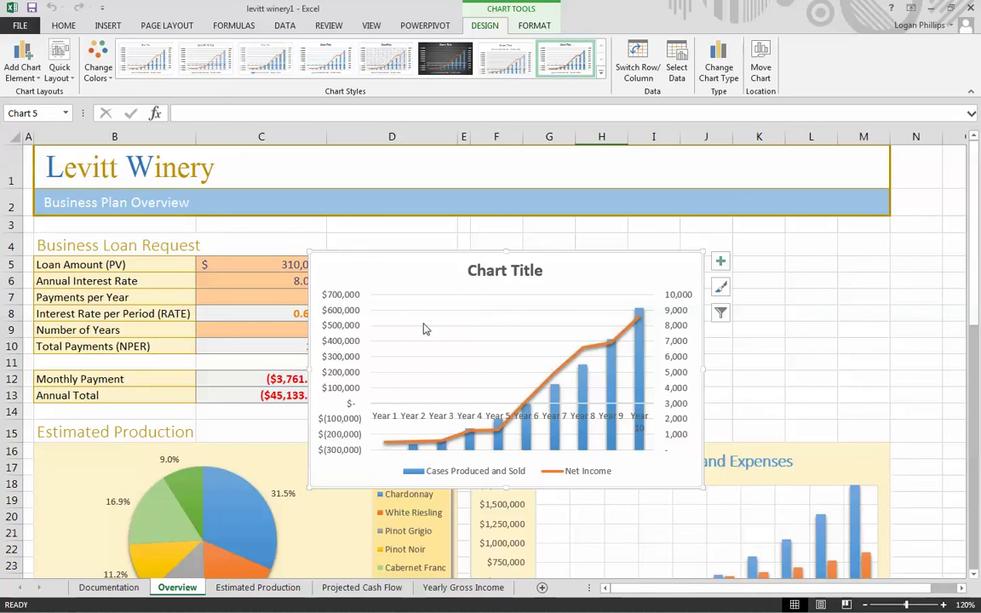
left_click_drag(317, 264, 489, 383)
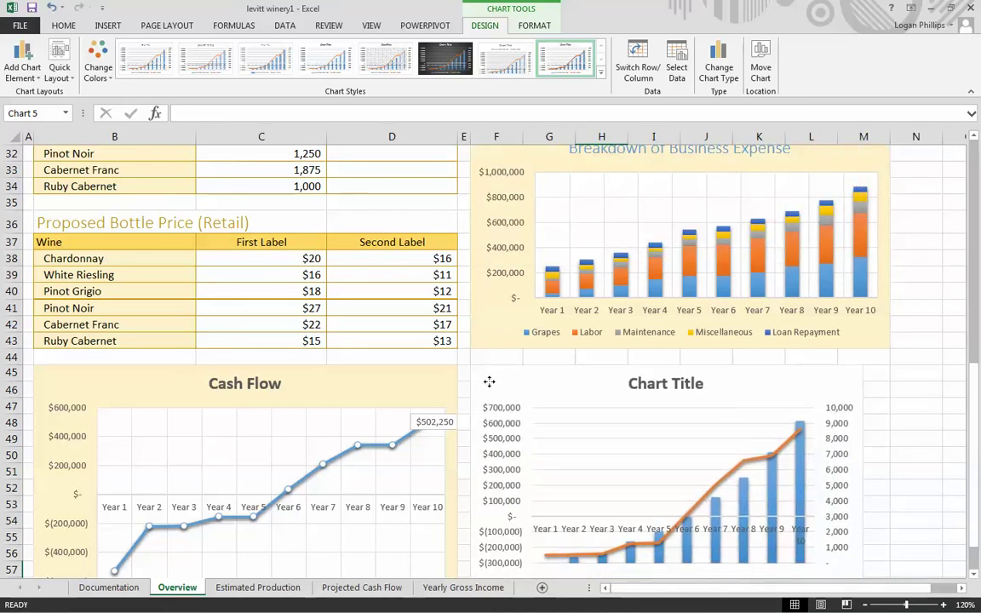
Enlarge the combo chart so its lower-right corner lines up with the end of column M and row 58
scroll(502, 392, "down", 2)
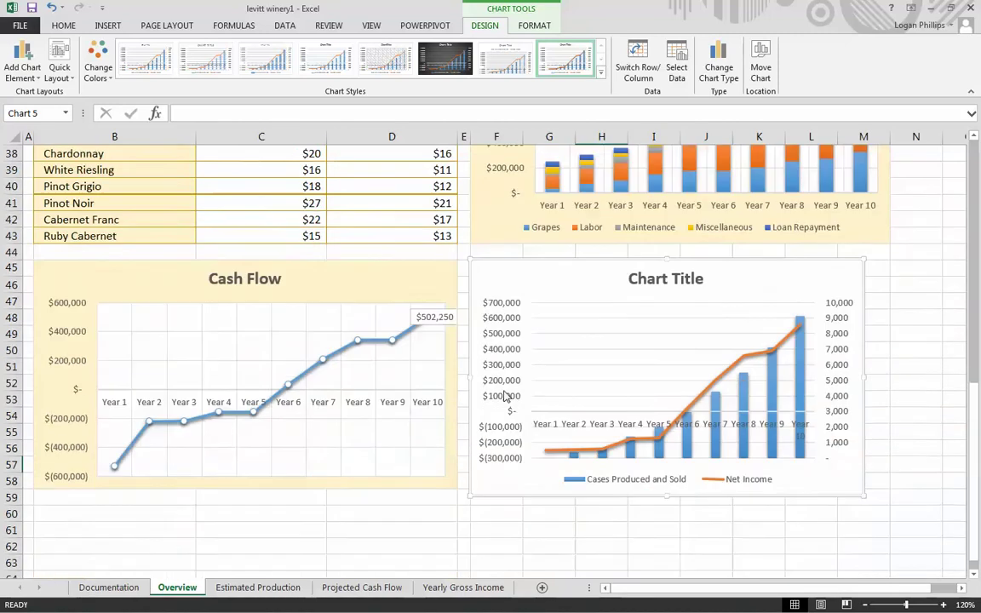
scroll(504, 395, "down", 2)
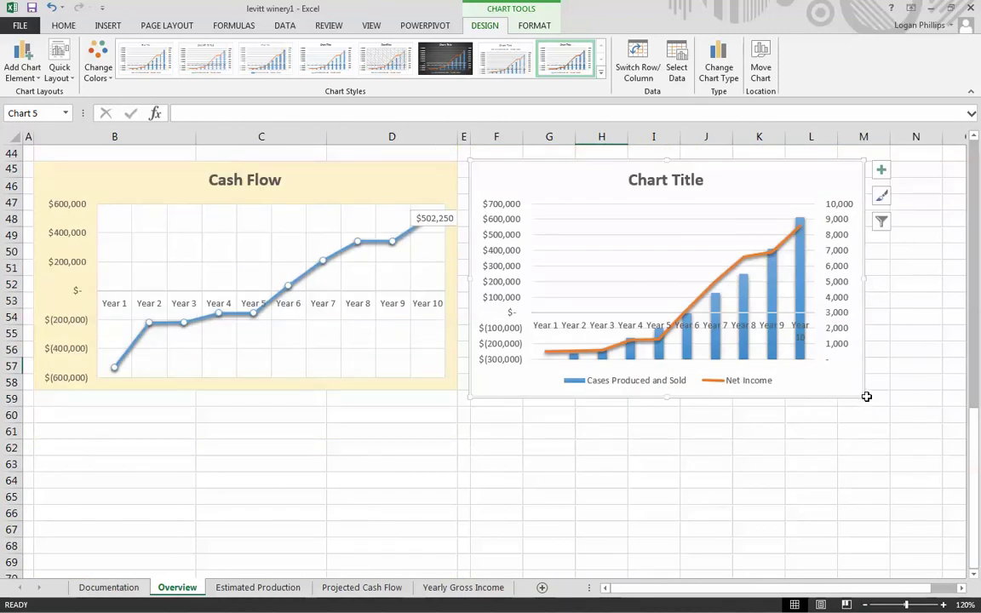
mouse_move(866, 397)
left_mouse_down()
mouse_move(880, 383)
mouse_move(873, 396)
left_mouse_up()
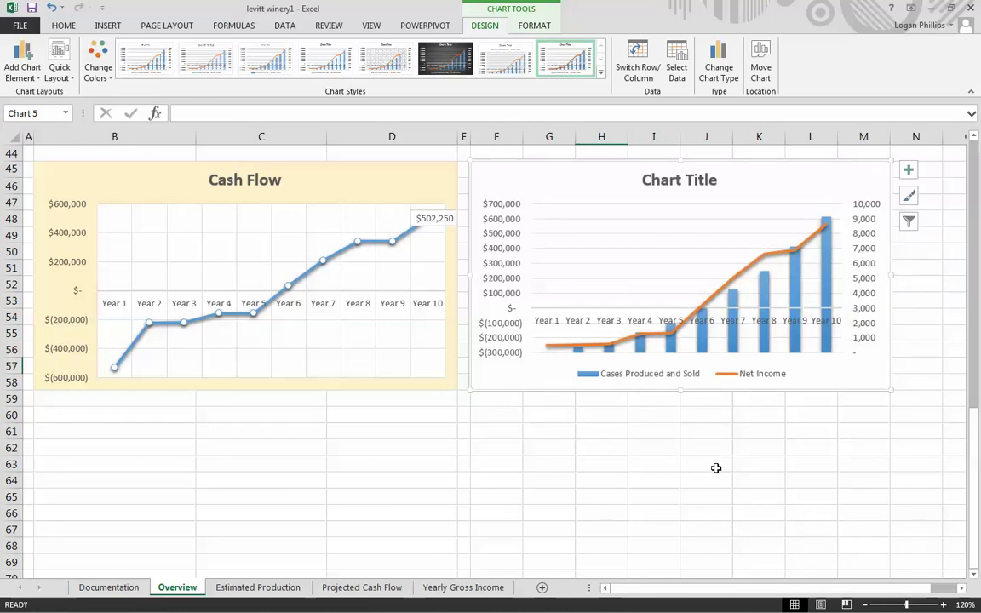
Replace the combo chart's placeholder title with "Sales Projections"
scroll(716, 468, "up", 1)
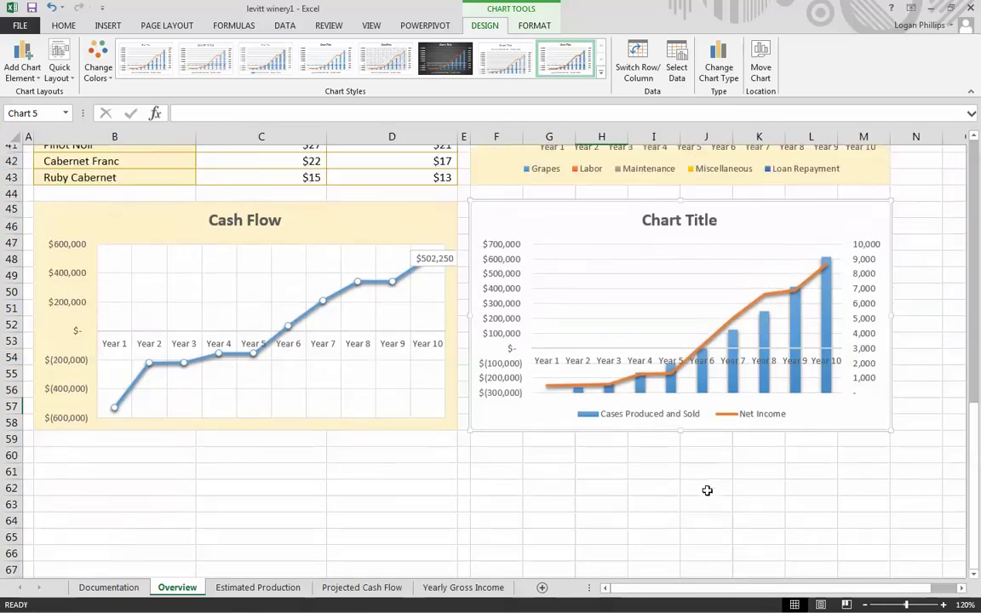
double_click(699, 235)
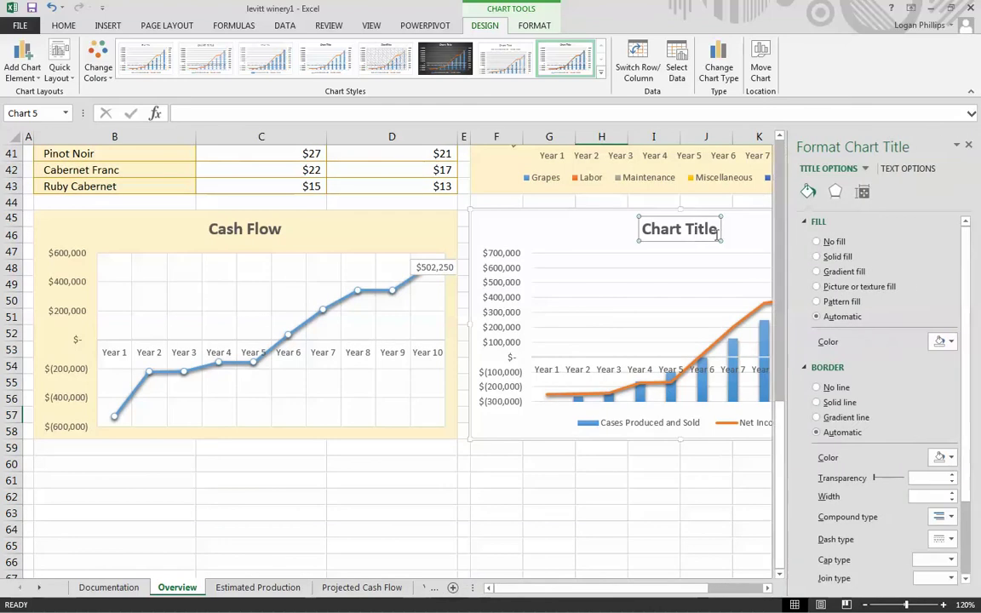
left_click_drag(718, 230, 625, 227)
type("Sales Pro")
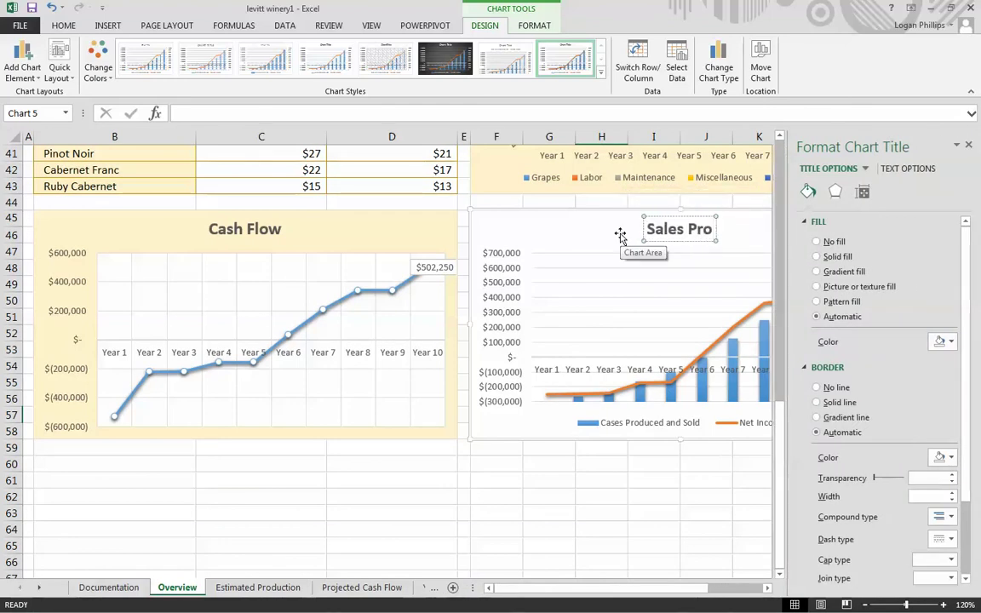
type("jectio")
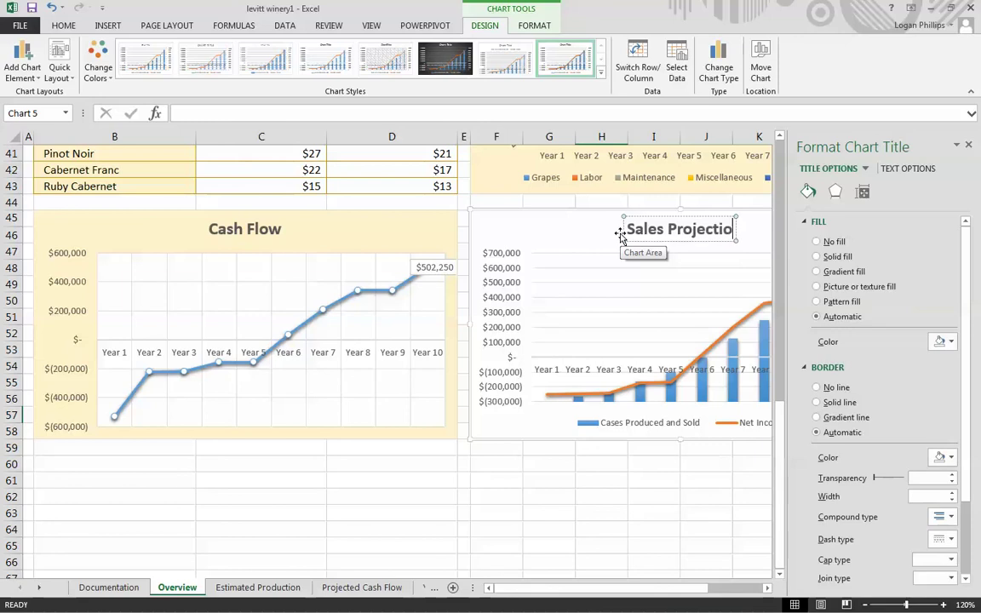
type("ns")
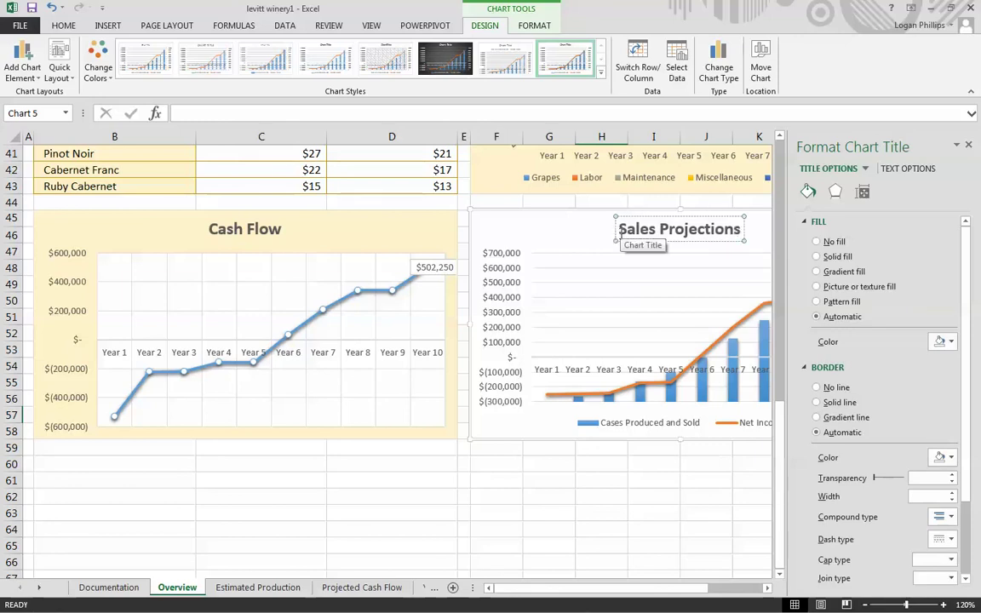
Format the Sales Projections title as non-bold Calibri Light text in the theme blue, matching the other chart titles
double_click(665, 229)
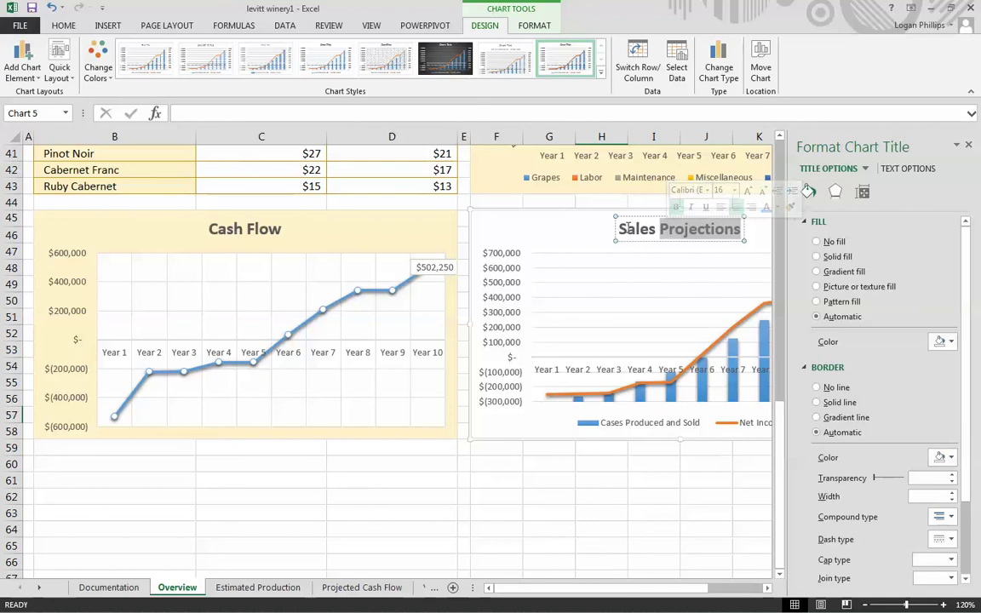
left_click_drag(619, 230, 740, 229)
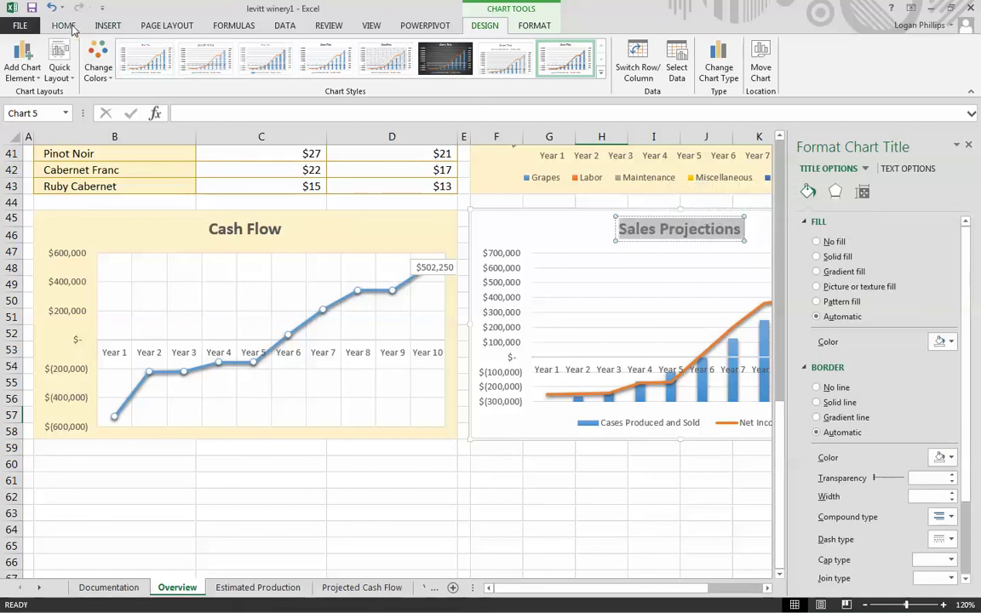
left_click(63, 25)
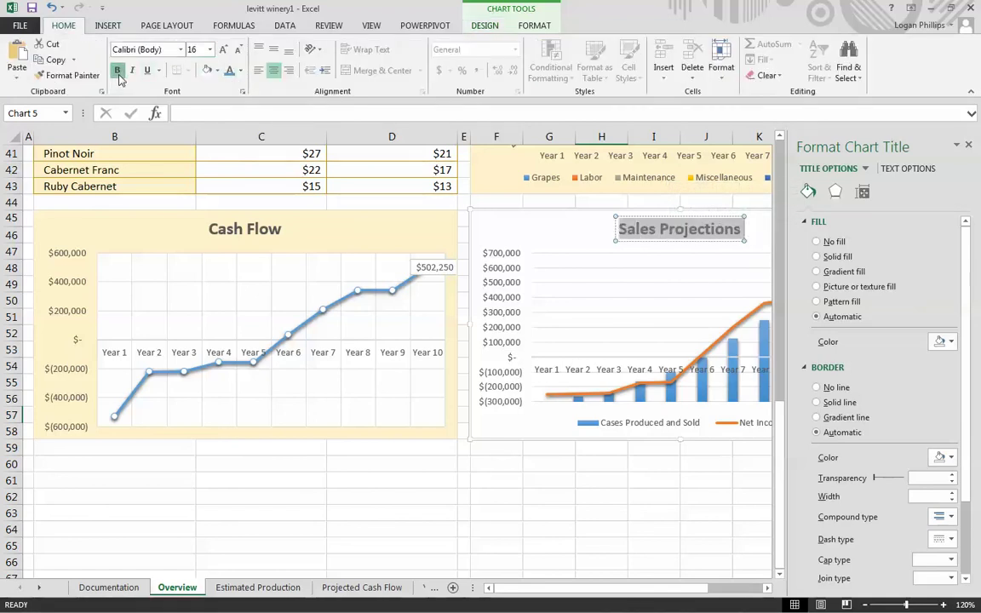
left_click(241, 70)
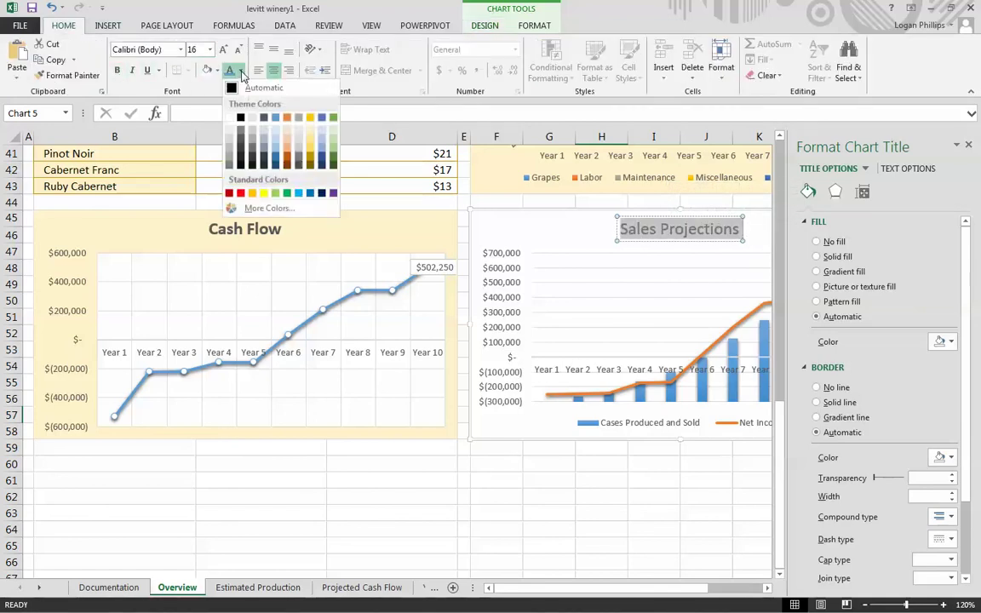
left_click(275, 125)
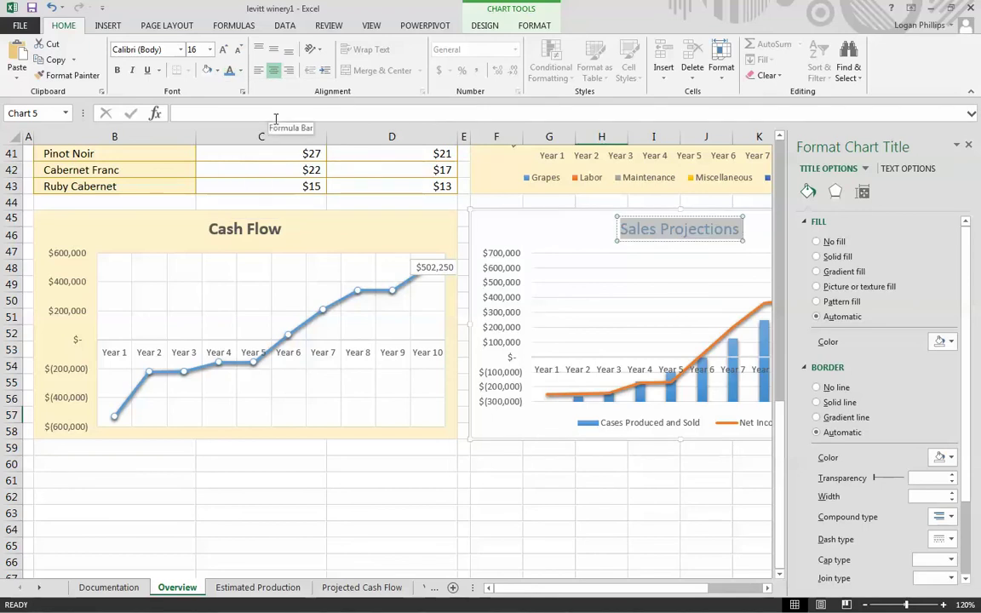
left_click(179, 51)
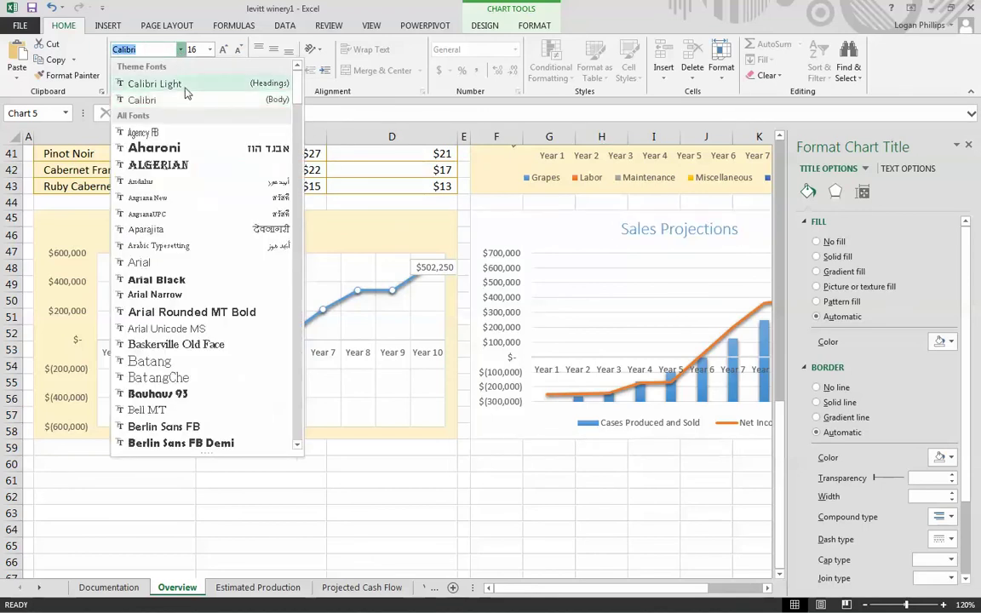
left_click(188, 88)
scroll(411, 280, "up", 10)
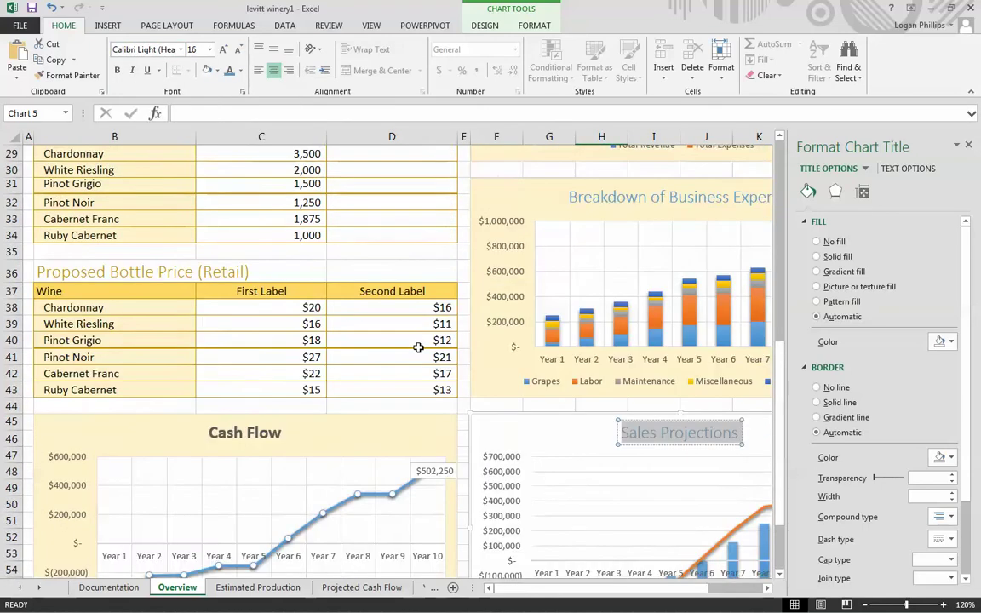
scroll(607, 328, "up", 1)
scroll(608, 329, "down", 11)
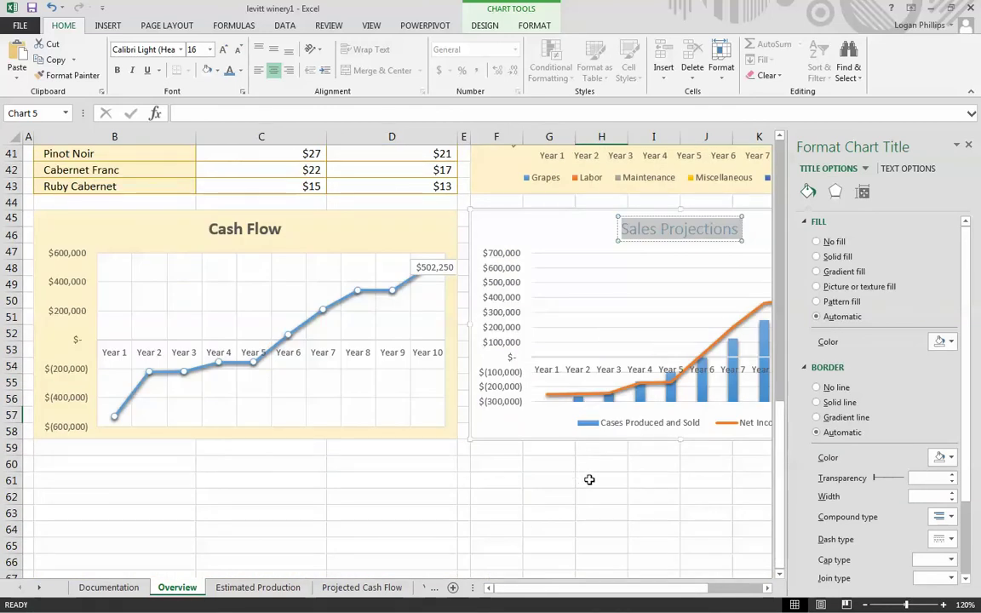
Close the formatting pane, then remove the Sales Projections chart's legend and add primary major vertical gridlines
left_click(725, 473)
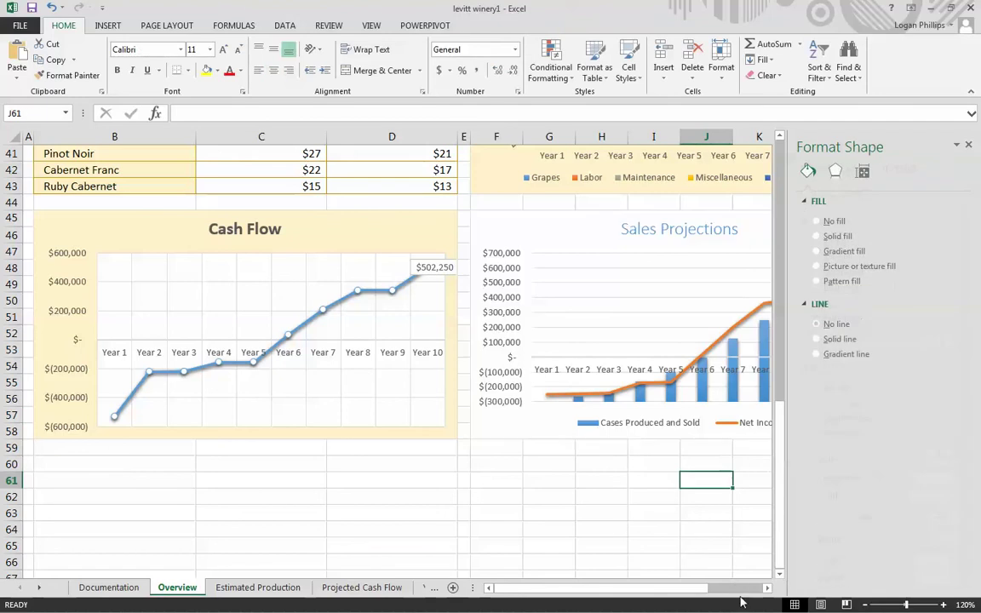
left_click(767, 587)
left_click(767, 587)
left_click(968, 145)
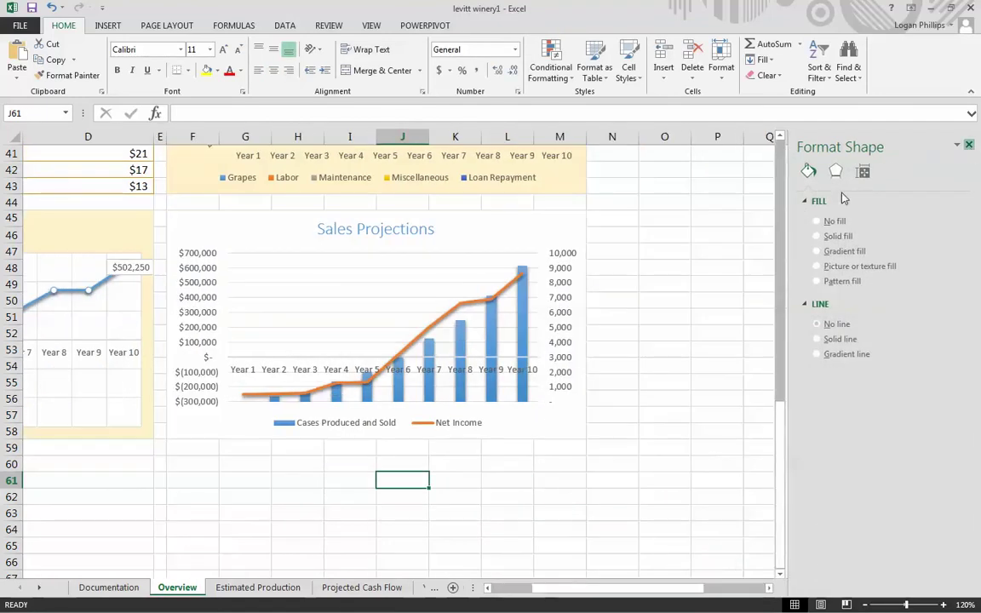
left_click(563, 260)
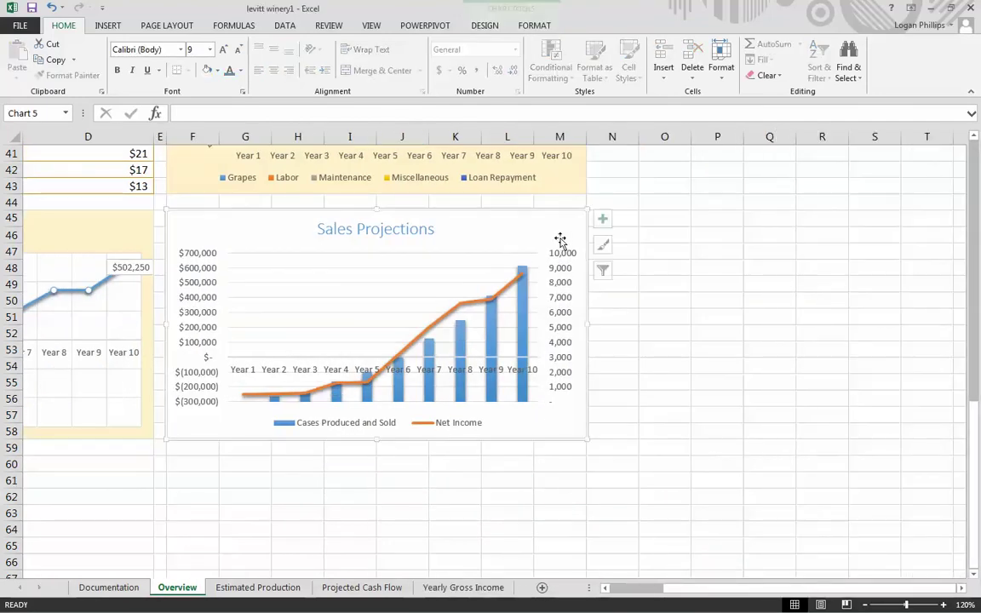
left_click(604, 219)
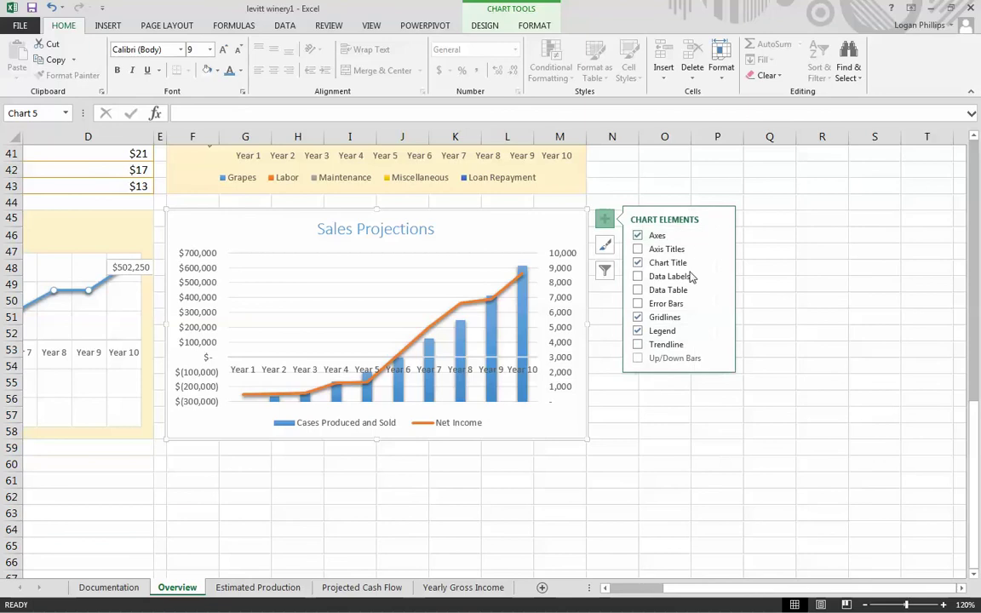
left_click(638, 331)
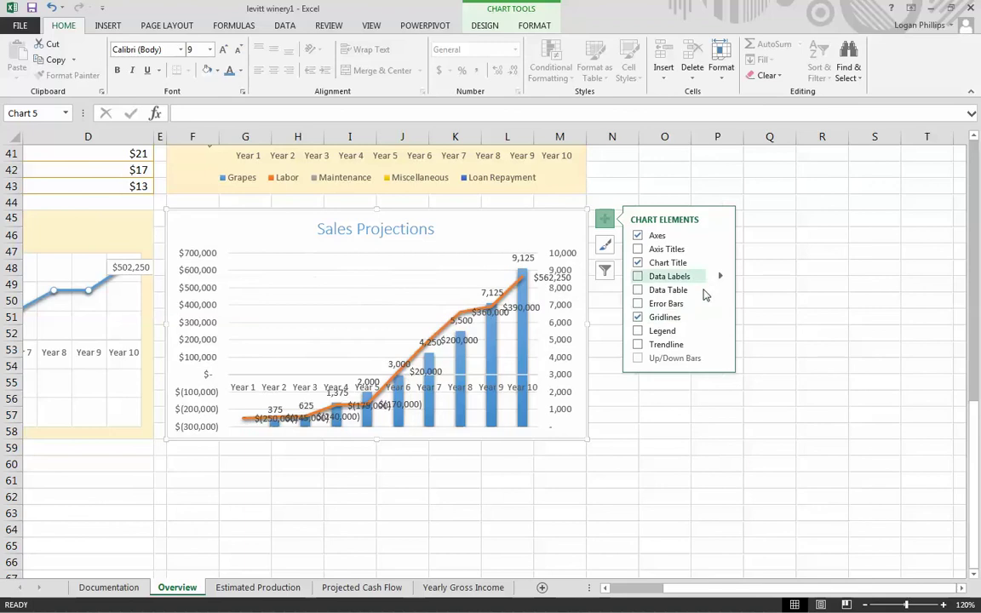
left_click(719, 317)
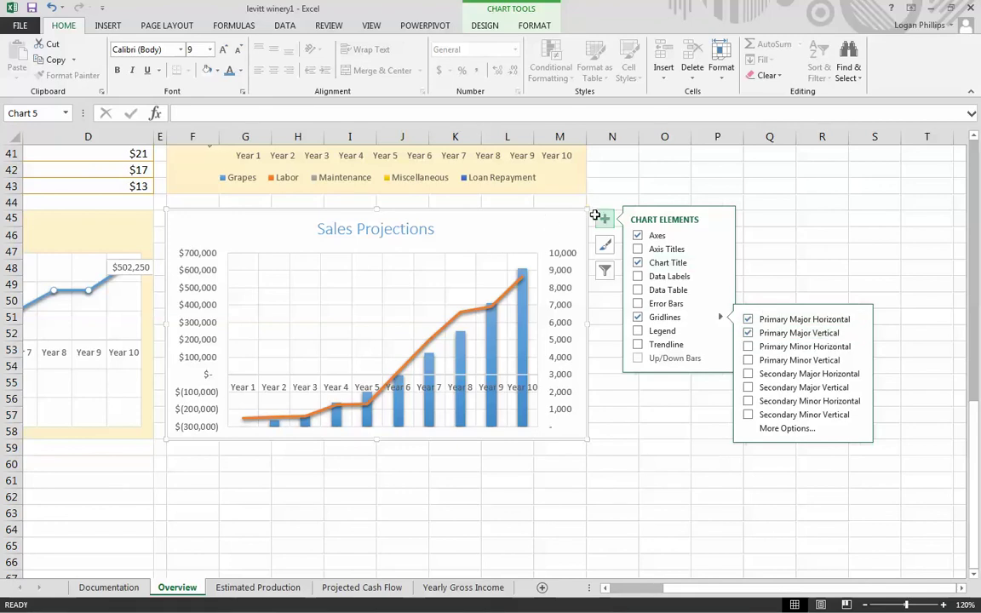
Fill the chart area of the Sales Projections chart with the light gold used on the other charts
left_click(483, 25)
left_click(531, 25)
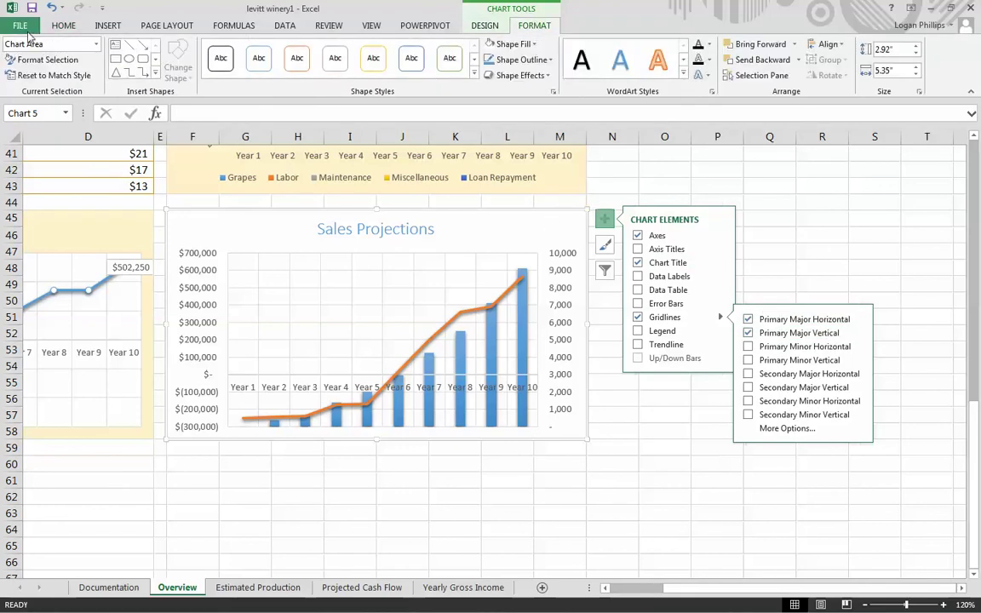
left_click(37, 44)
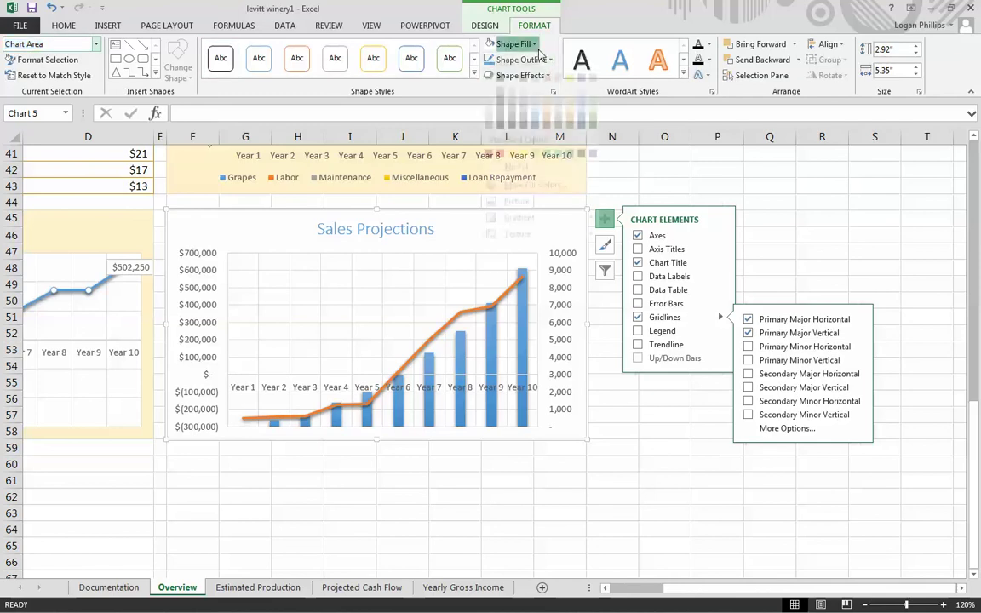
left_click(513, 44)
left_click(511, 93)
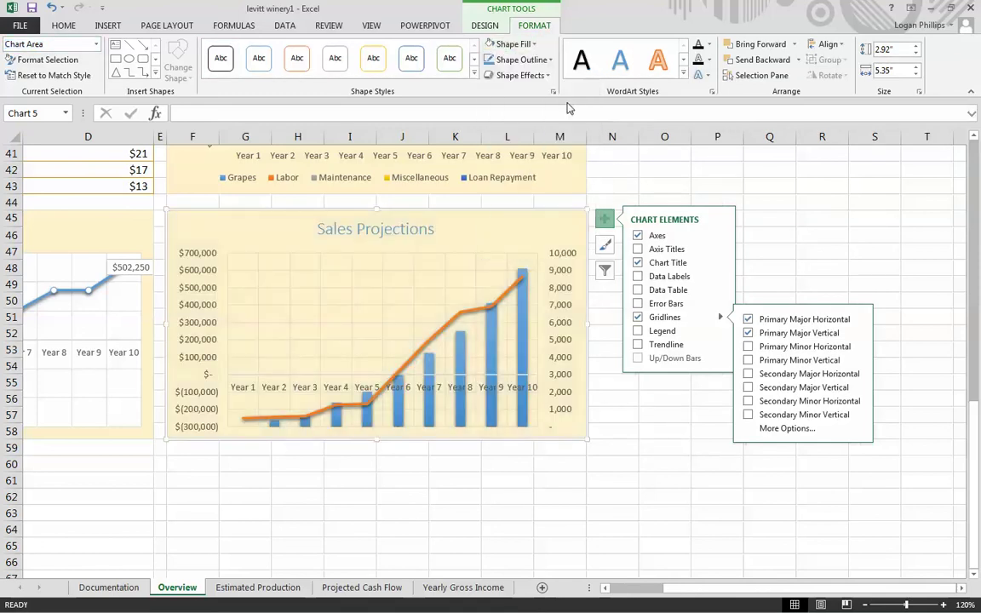
Fill the plot area of the Sales Projections chart with white and deselect the chart
left_click(96, 44)
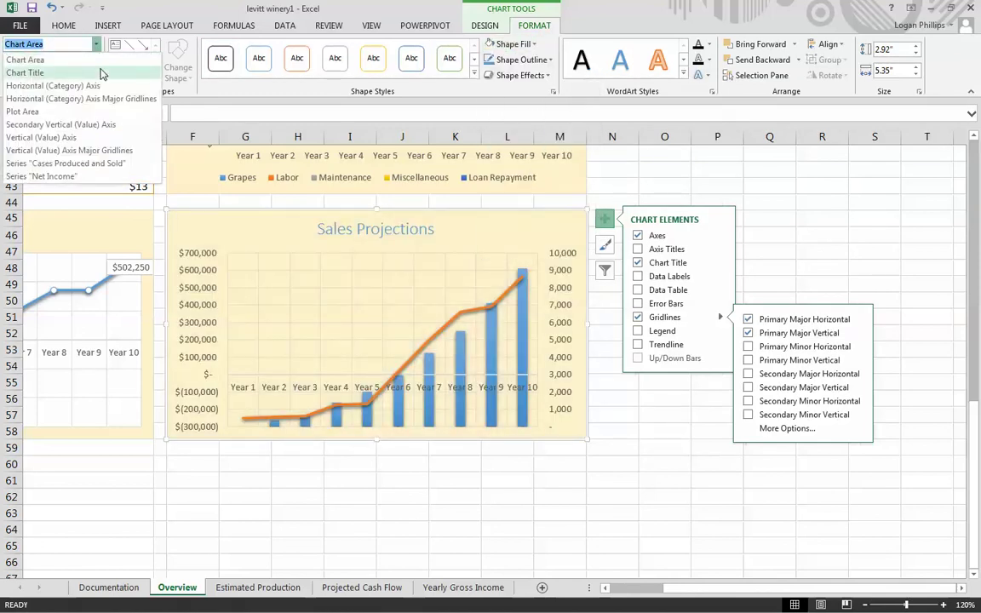
left_click(26, 111)
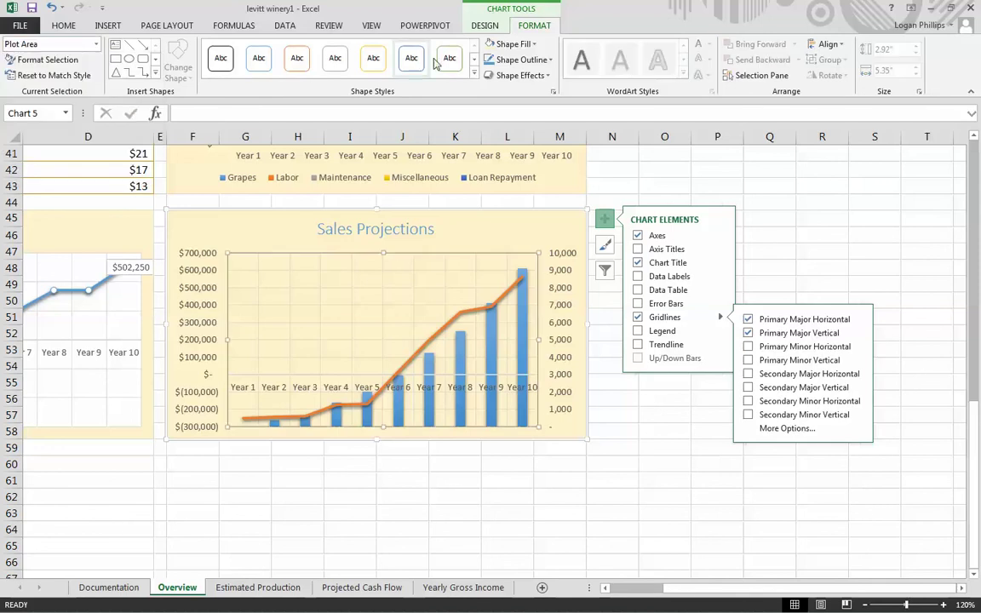
left_click(535, 44)
left_click(536, 46)
left_click(535, 45)
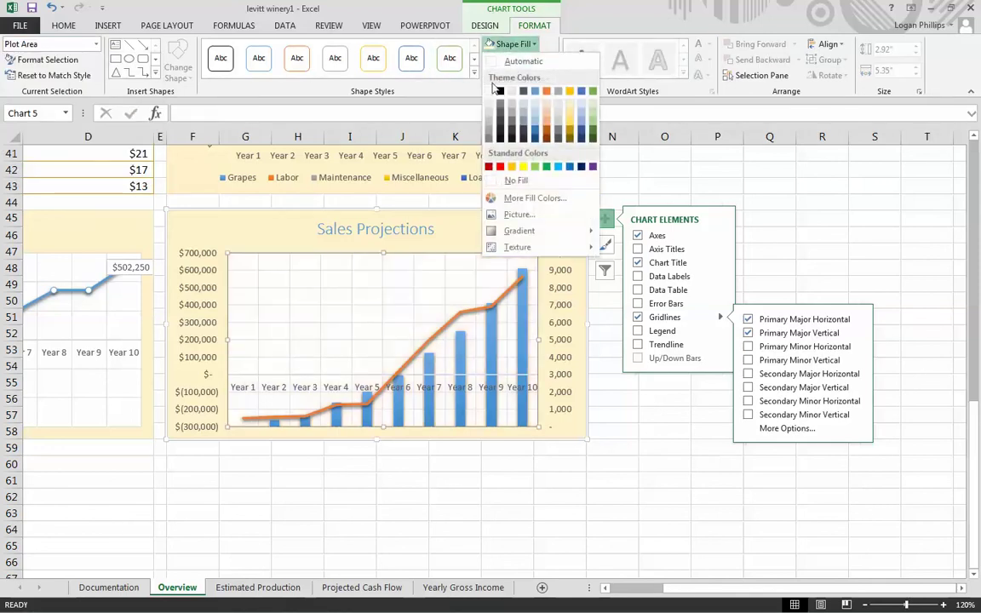
left_click(489, 91)
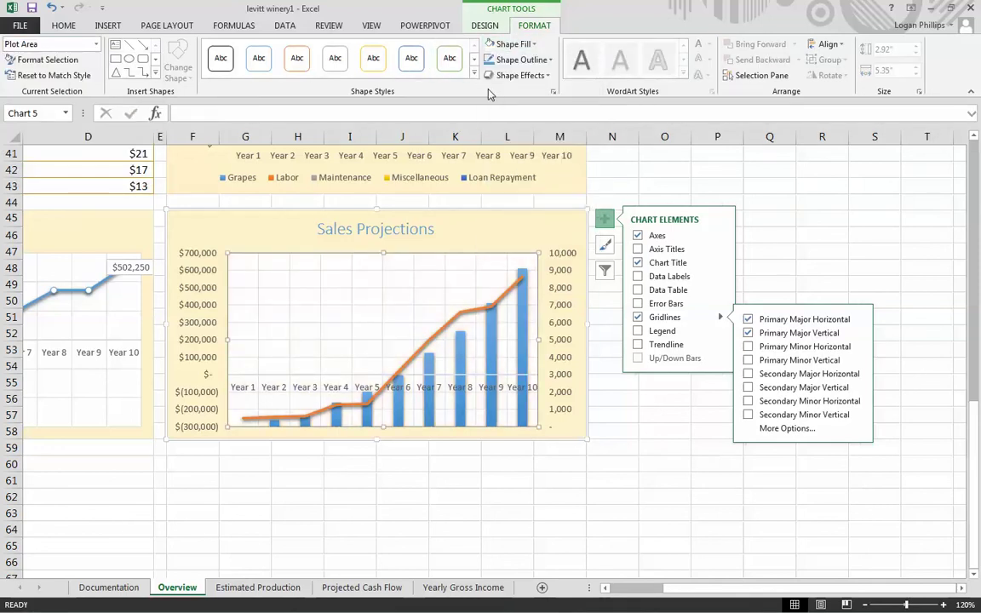
left_click(361, 451)
Add axis titles to the horizontal, primary vertical and secondary vertical axes of the Sales Projections chart
scroll(298, 414, "up", 5)
scroll(298, 415, "up", 2)
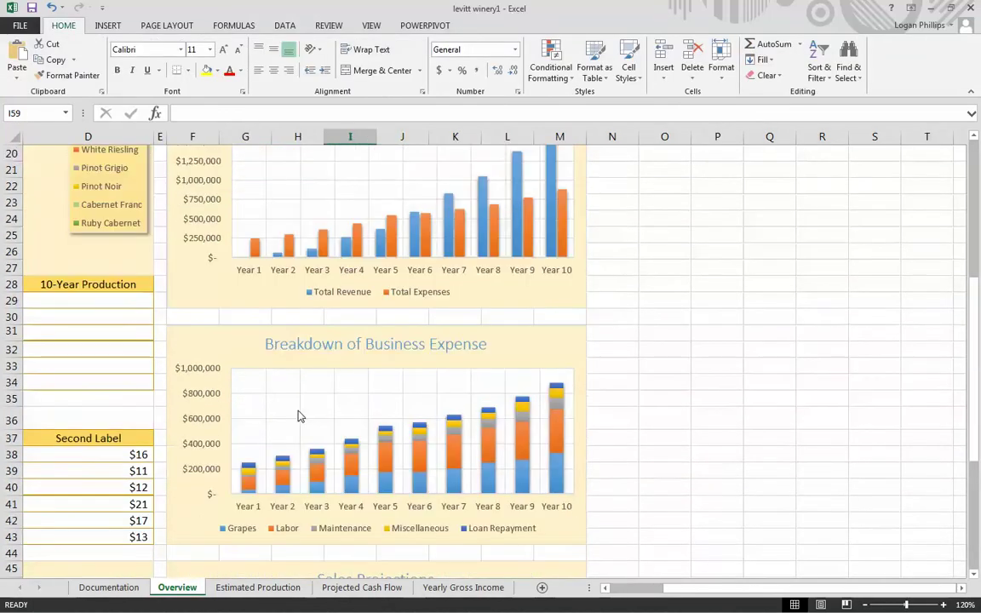
scroll(298, 415, "up", 1)
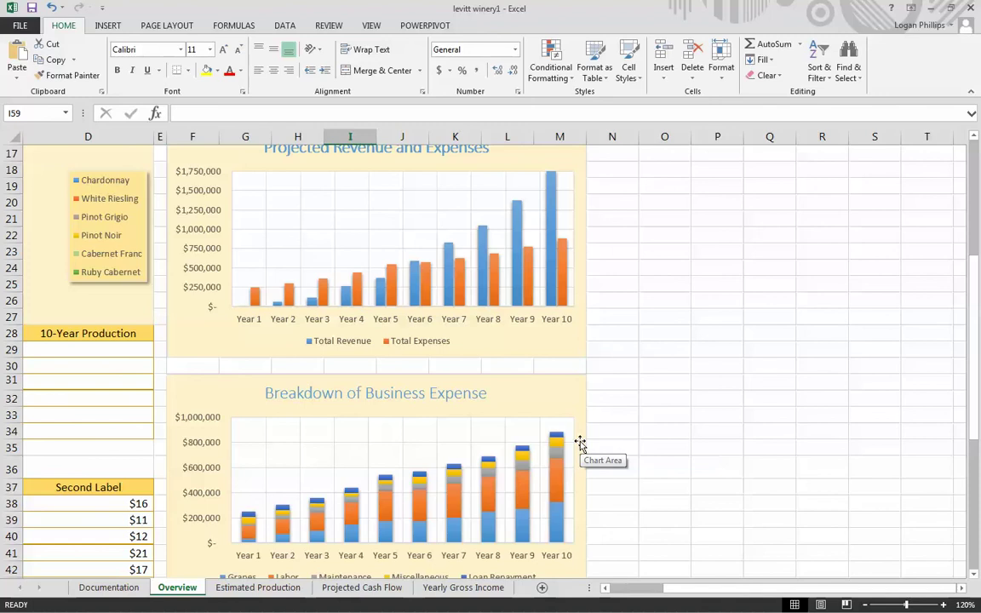
key("ctrl+End")
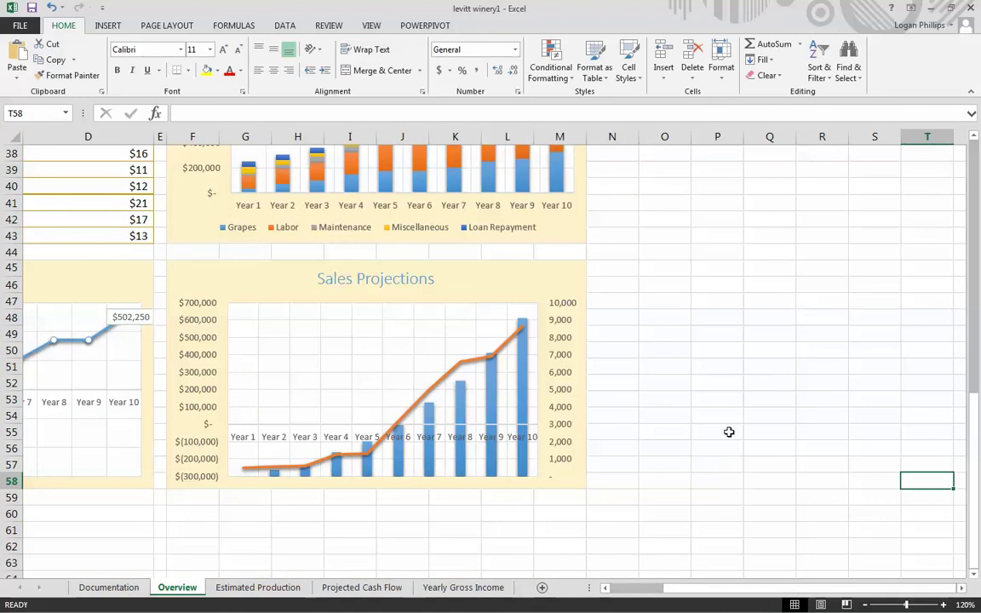
left_click(562, 271)
left_click(606, 270)
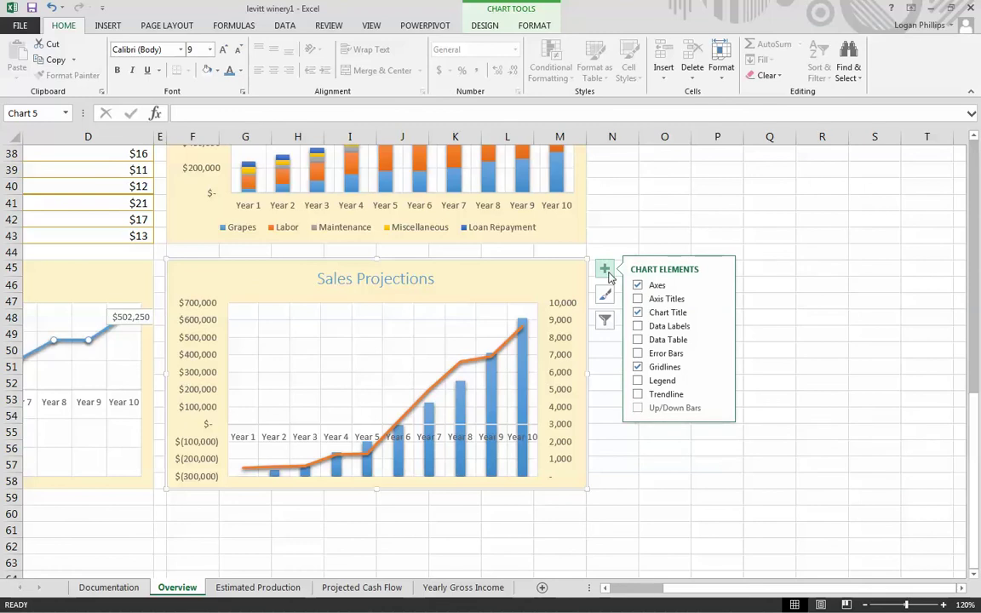
left_click(677, 302)
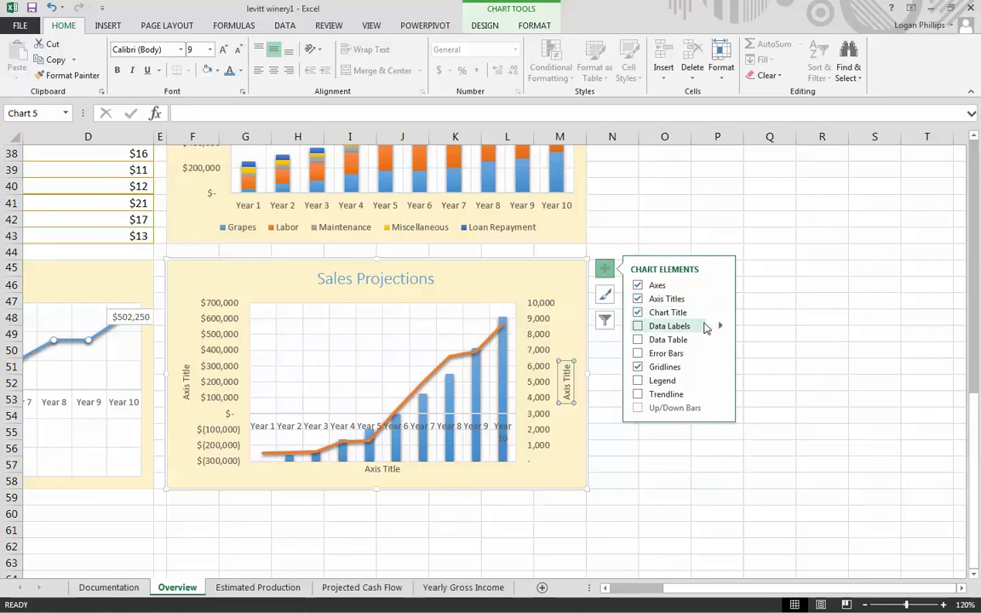
left_click(705, 328)
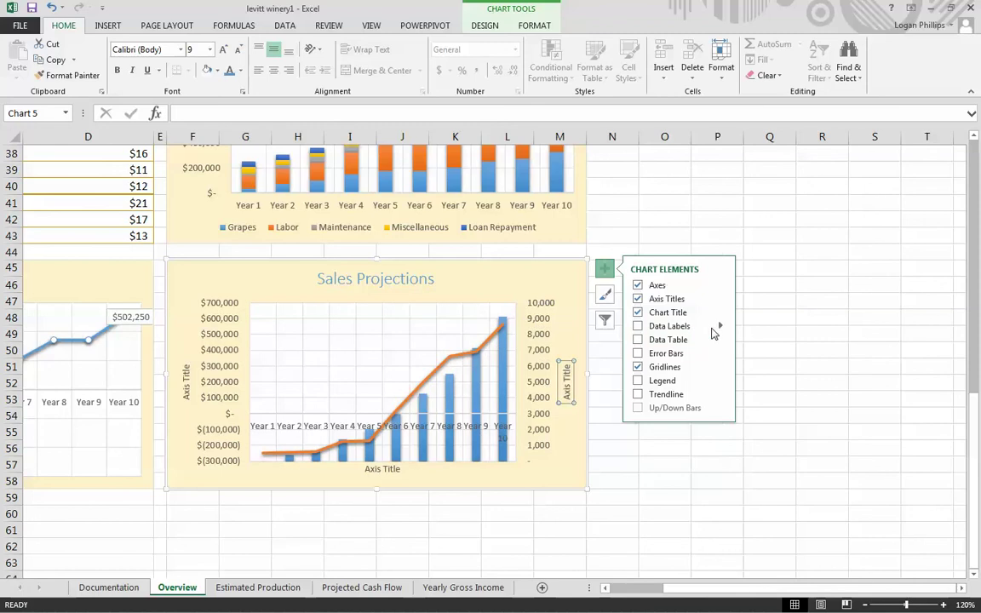
Title the Sales Projections chart's primary vertical axis "Net Income" and its secondary vertical axis "Cases Sold"
double_click(186, 379)
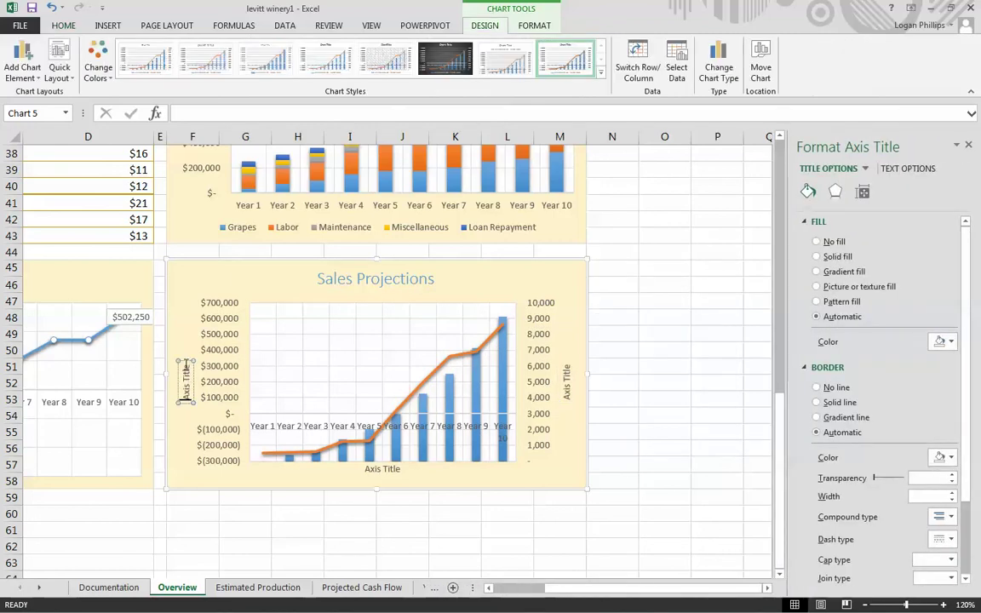
left_click_drag(185, 364, 187, 402)
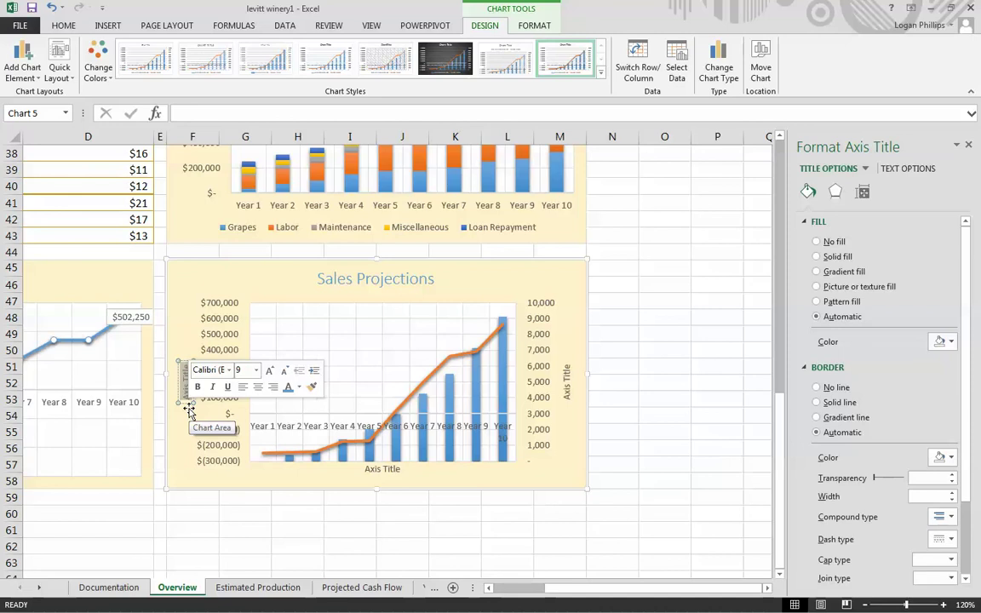
type("Net Incom")
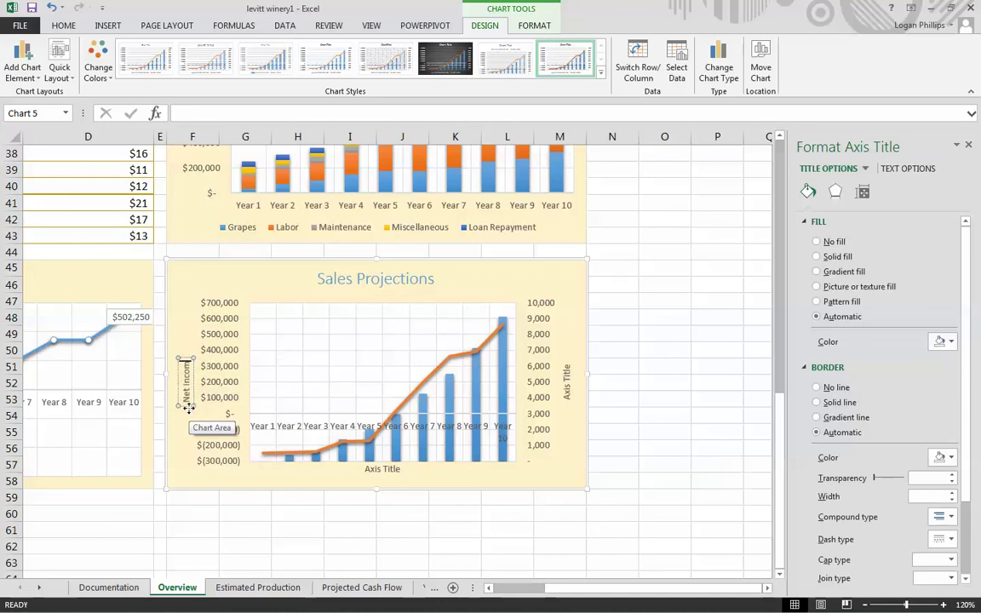
type("e")
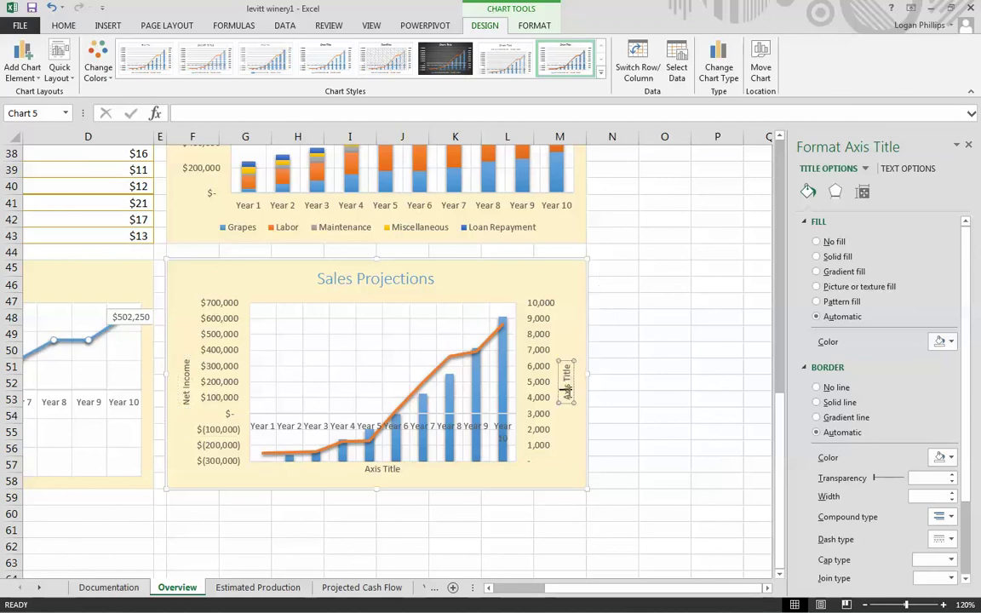
left_click_drag(566, 364, 566, 402)
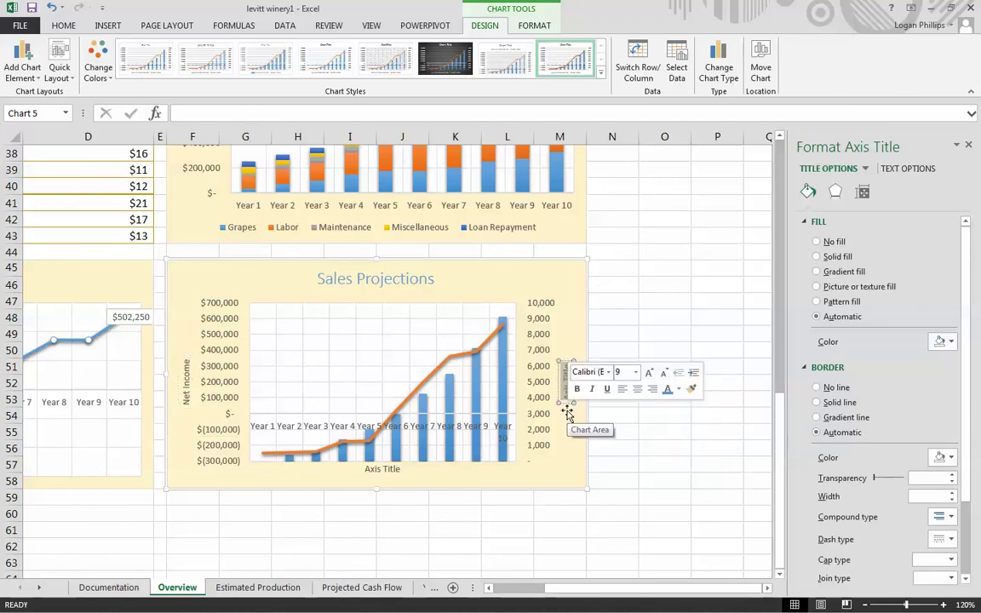
type("Cases")
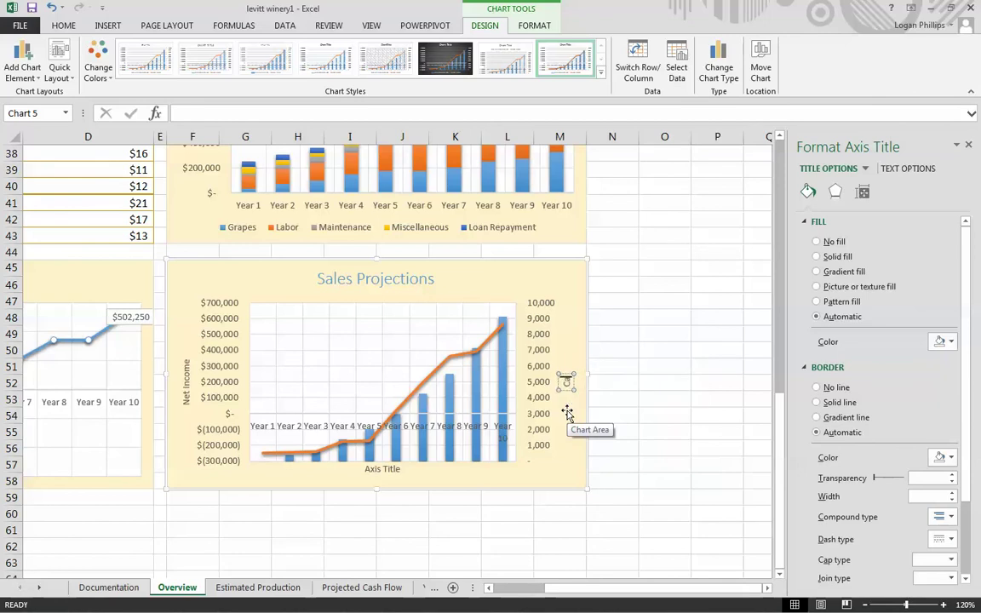
type(" Sold")
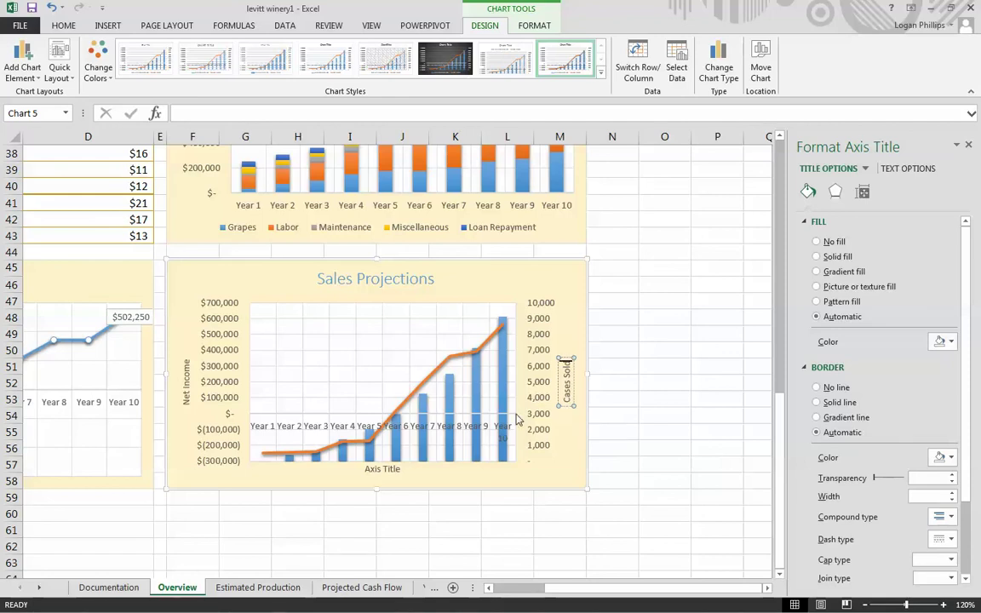
Color the Net Income axis title text dark orange to match the line series
left_click(181, 383)
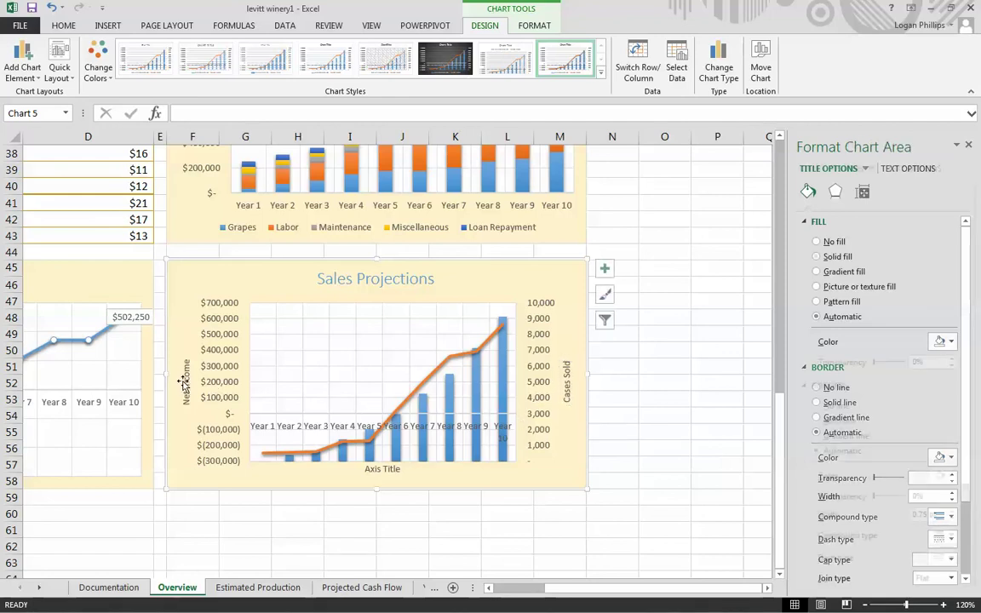
left_click(186, 379)
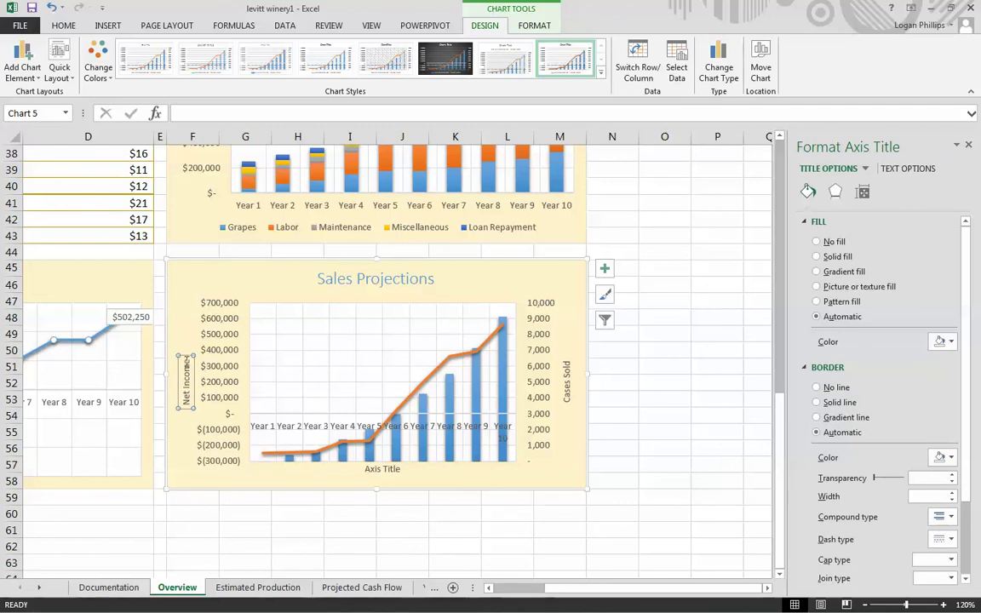
left_click_drag(187, 405, 186, 357)
left_click(72, 32)
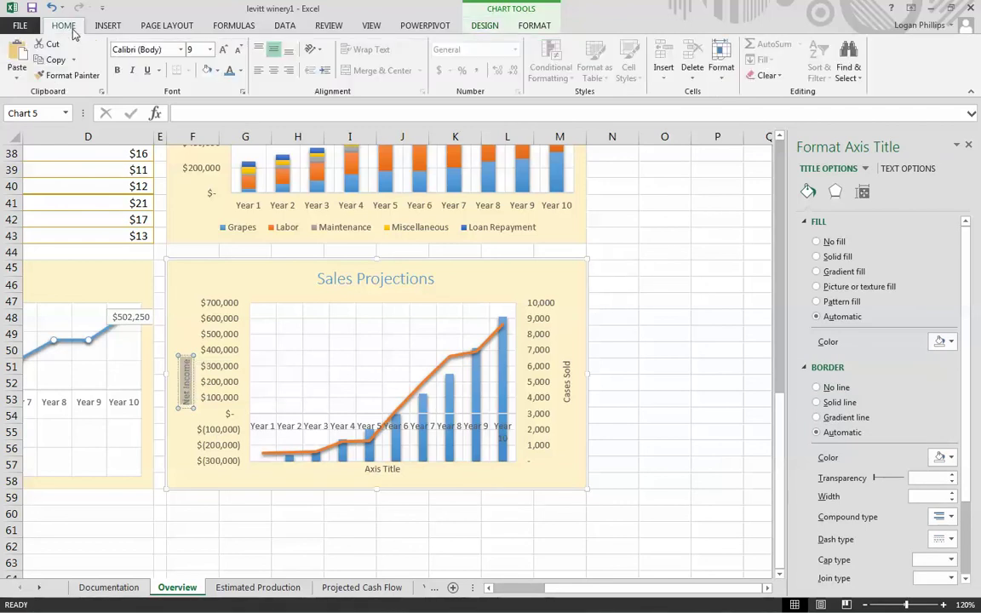
left_click(241, 71)
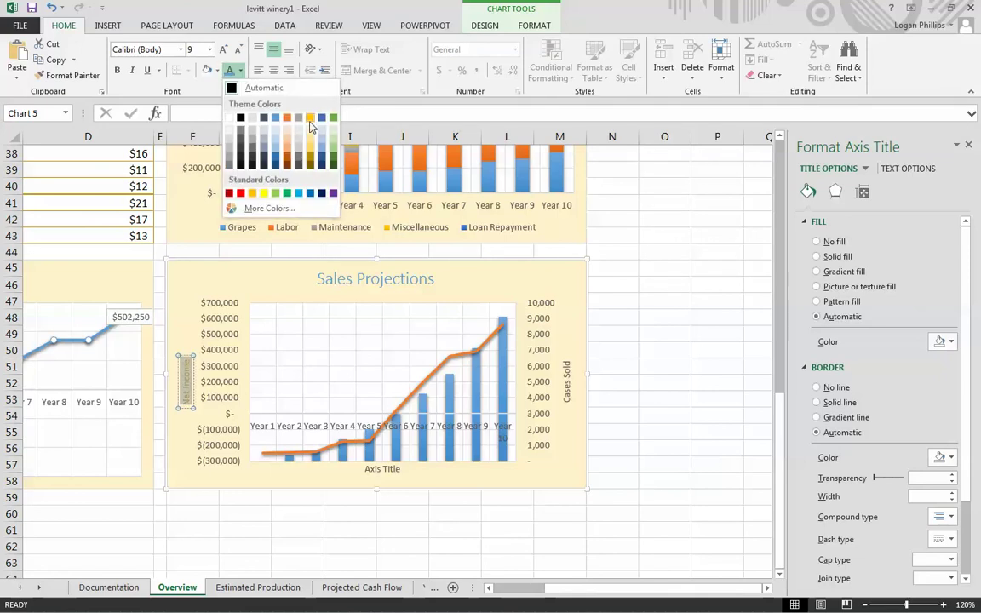
left_click(286, 162)
left_click(284, 161)
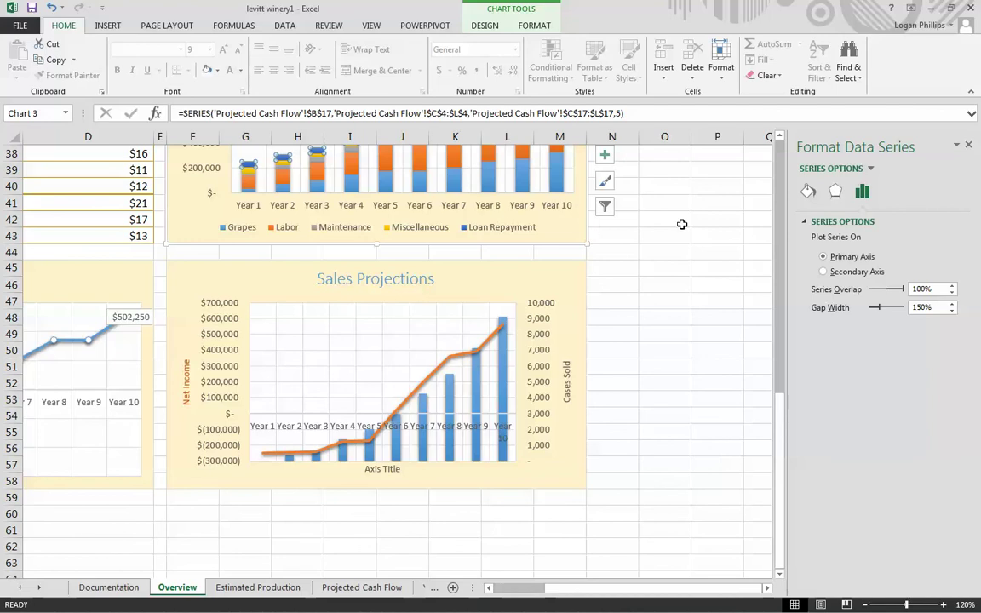
Color the Cases Sold axis title text darker blue to match the column series
left_click(569, 385)
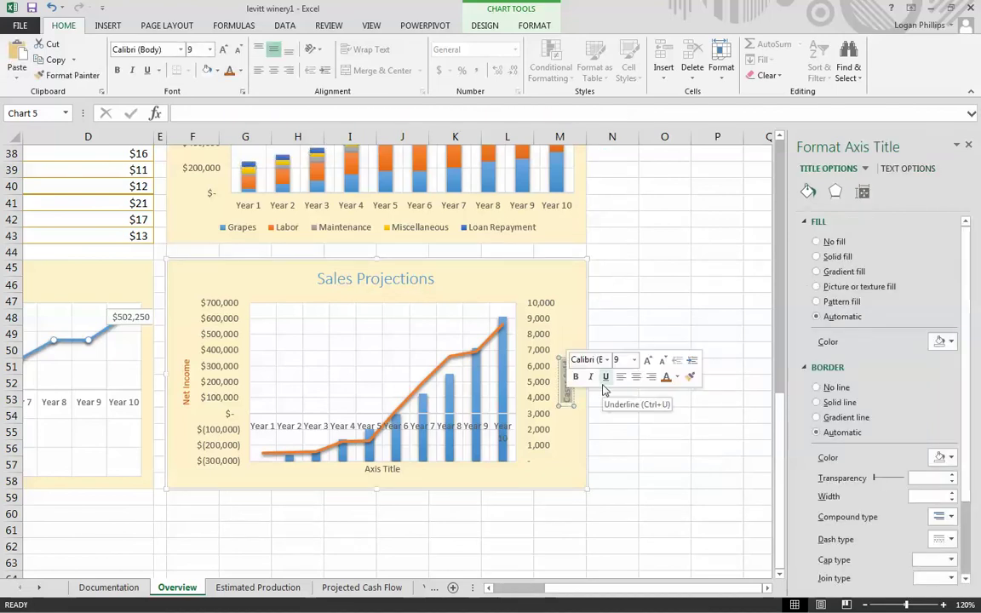
left_click(241, 71)
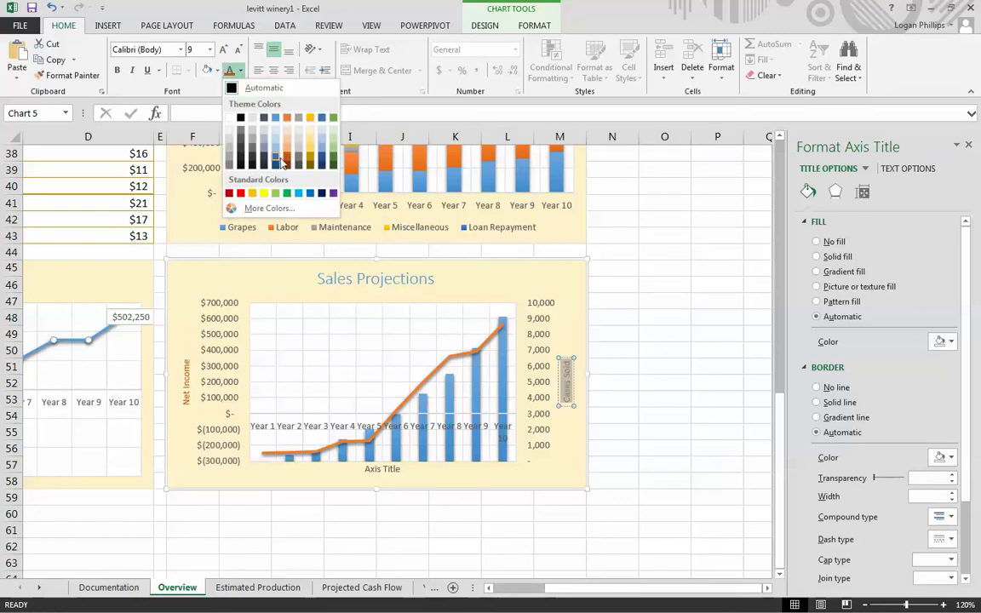
left_click(275, 154)
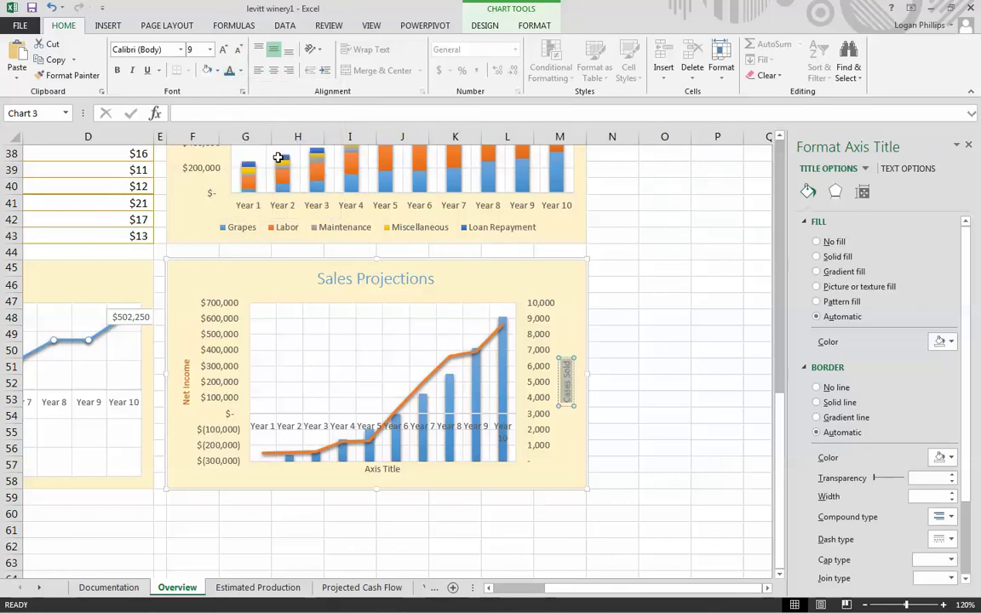
left_click(281, 160)
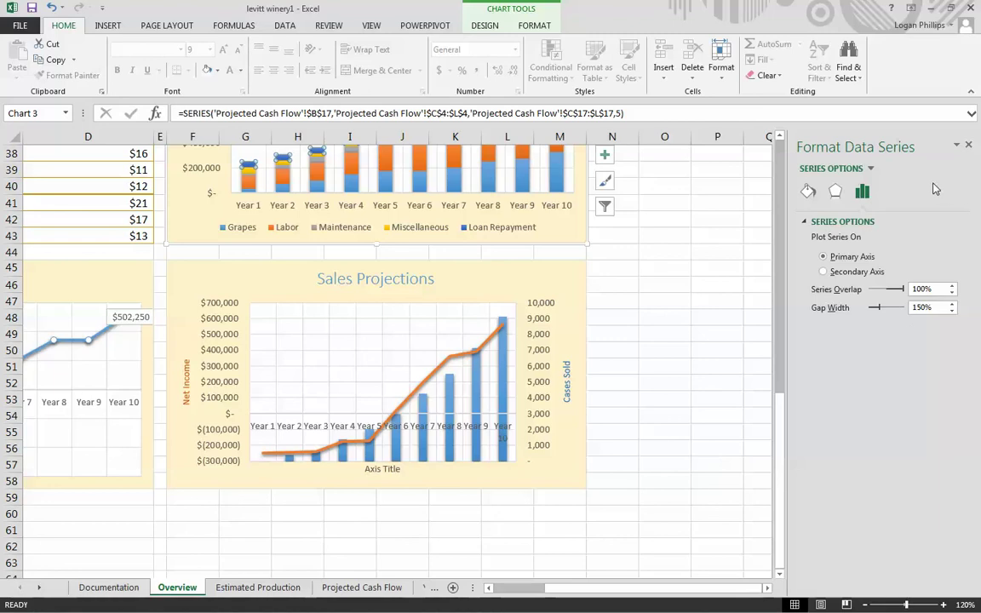
Rotate the text of the Cases Sold axis title by 90°
left_click(566, 378)
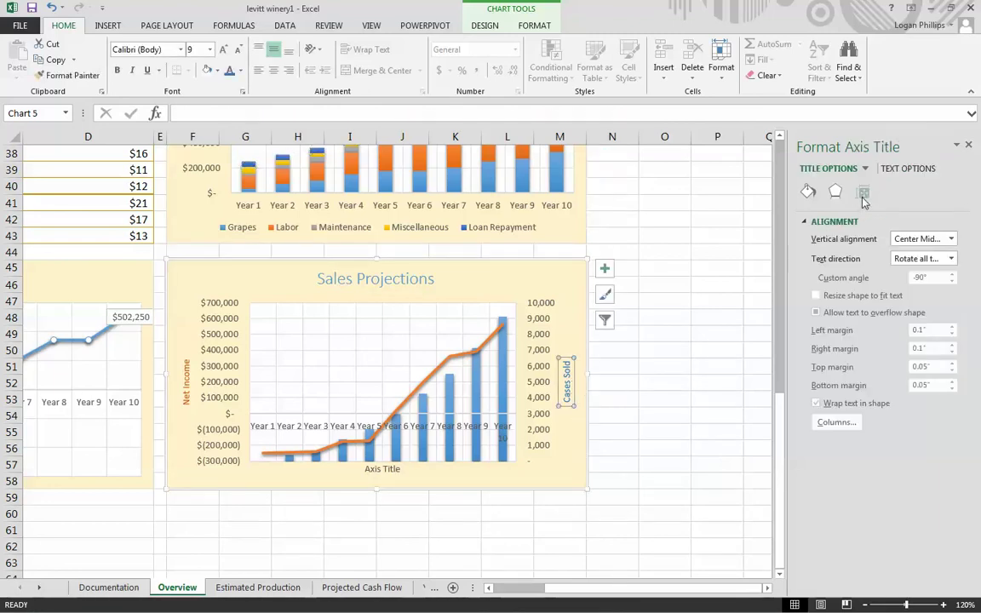
left_click(934, 258)
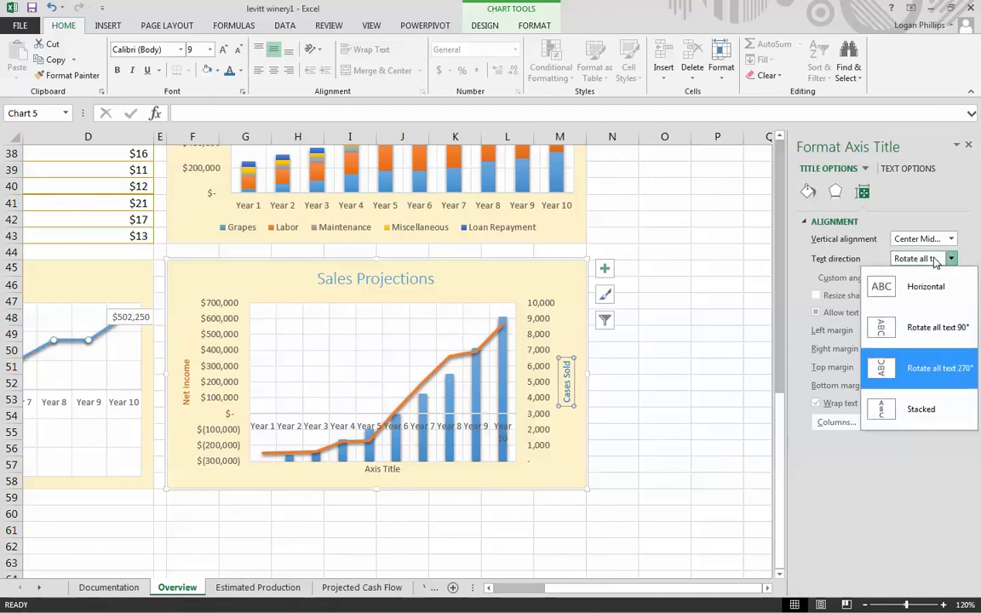
left_click(936, 327)
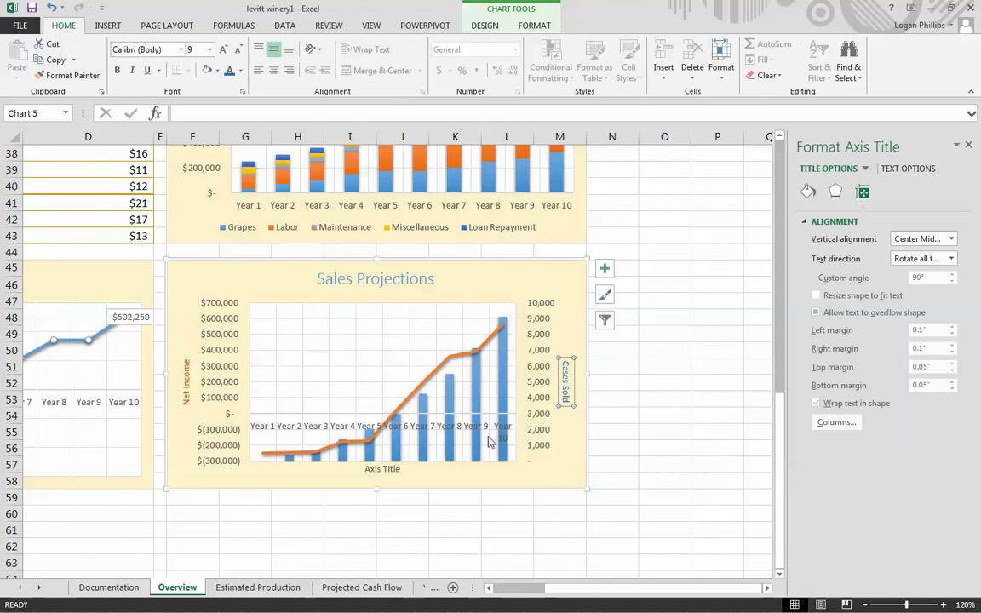
Delete the horizontal axis title from the Sales Projections chart and deselect the chart
left_click(380, 468)
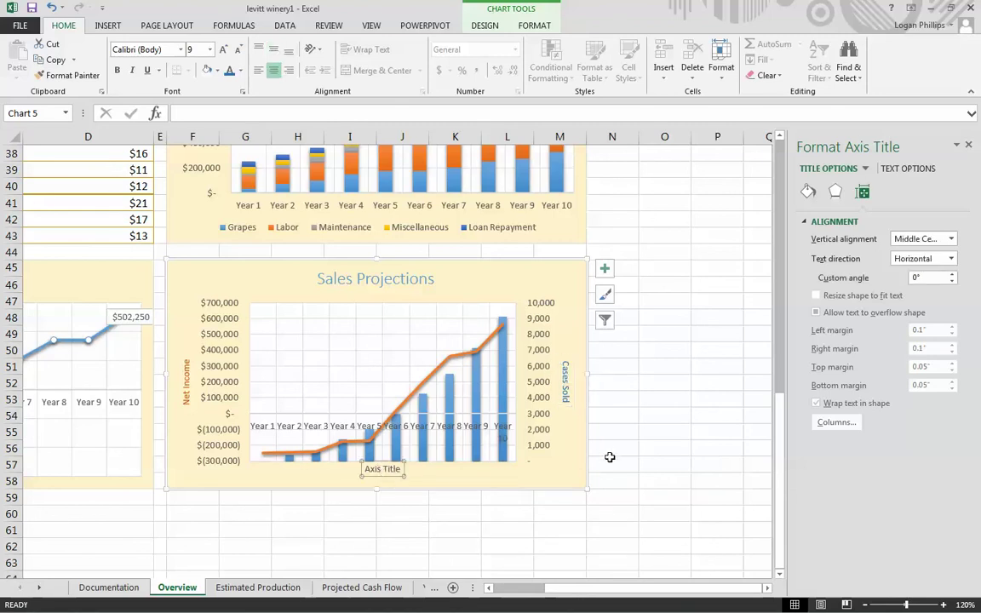
key("Delete")
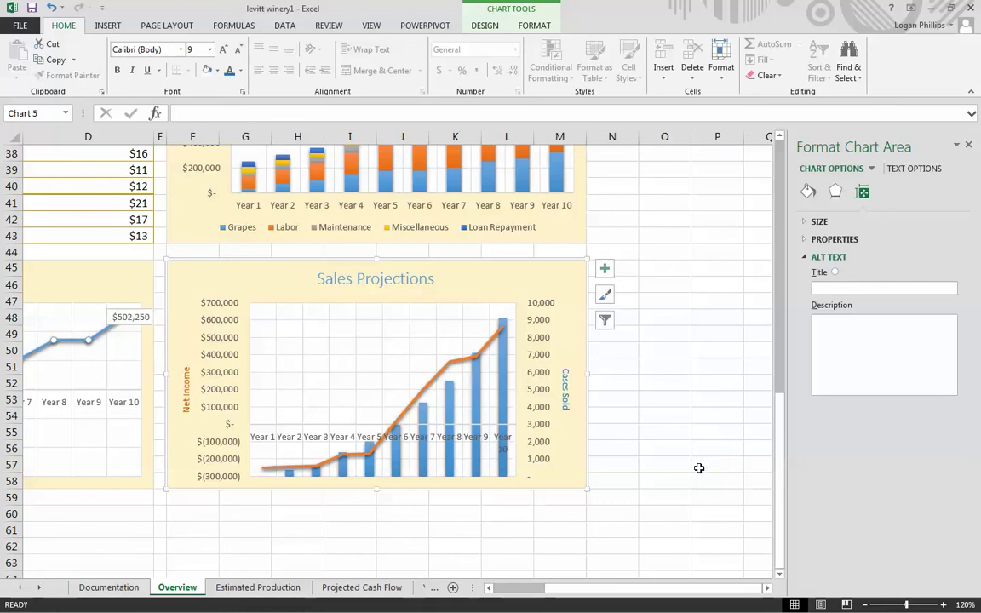
left_click(357, 460)
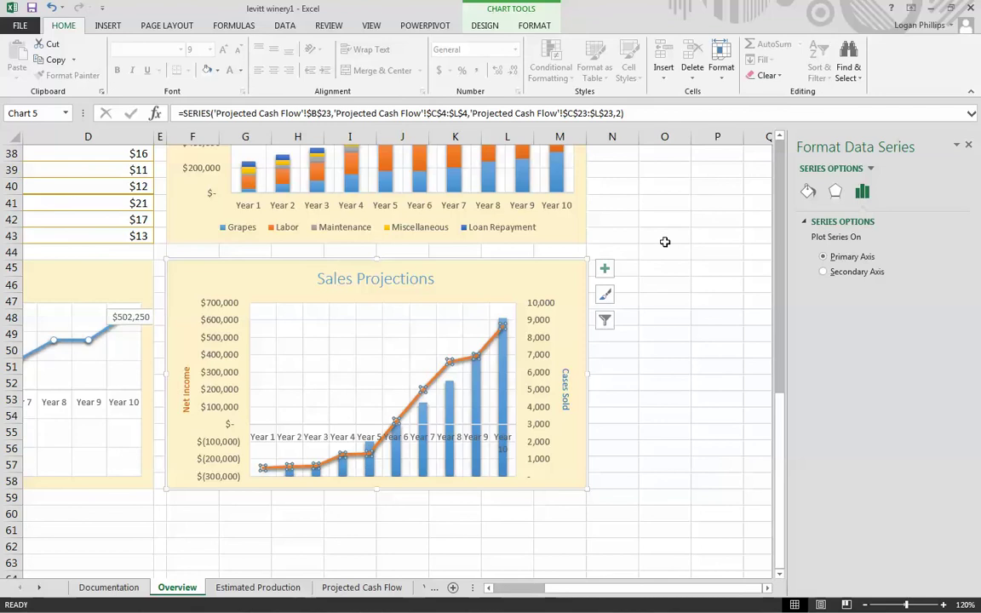
left_click(716, 268)
Try a minimum bound of -4000 on the Net Income axis of the Sales Projections chart, and undo it
left_click(221, 372)
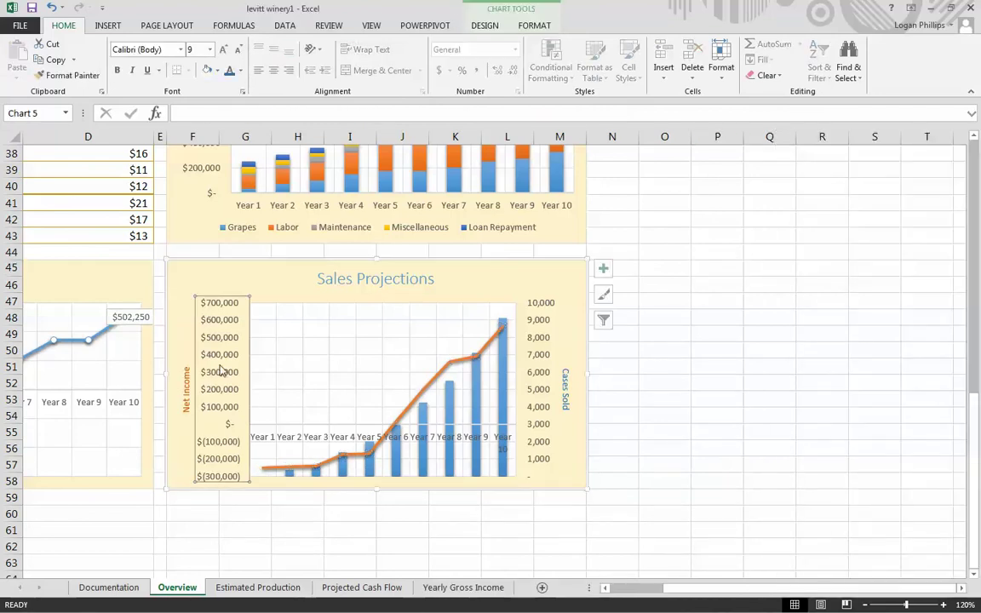
double_click(209, 320)
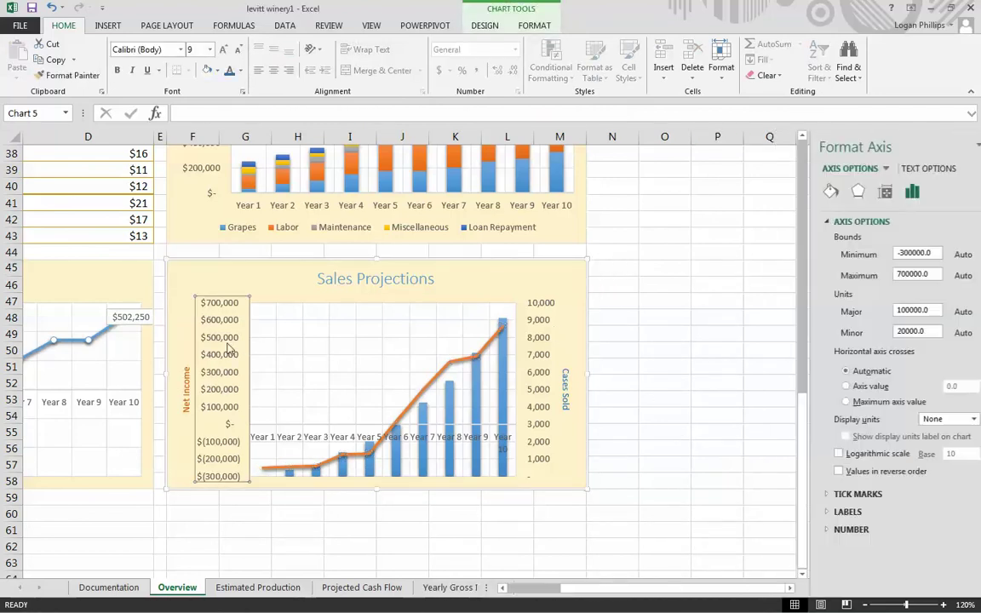
double_click(900, 252)
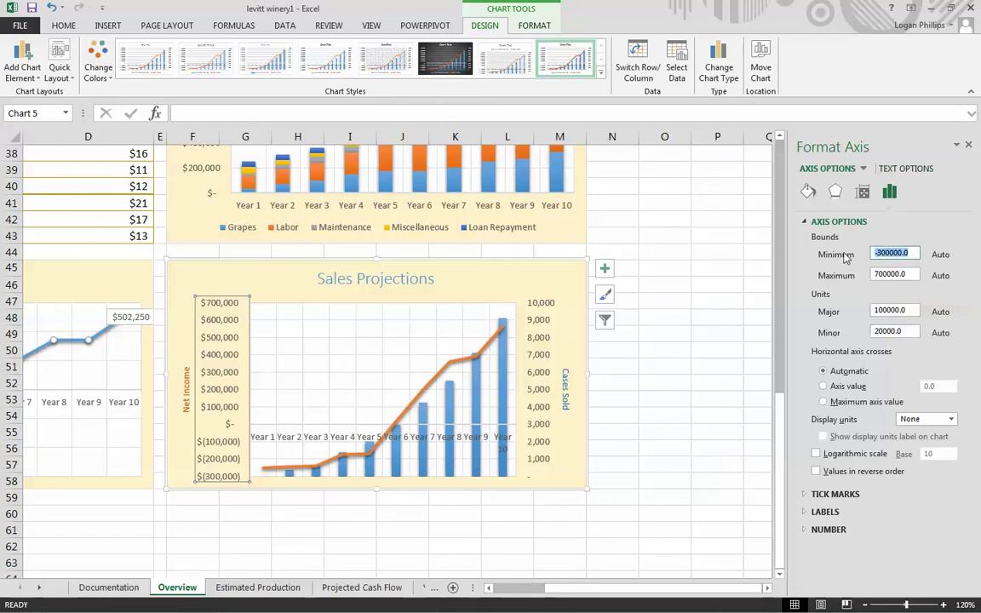
type("-4000")
key("Return")
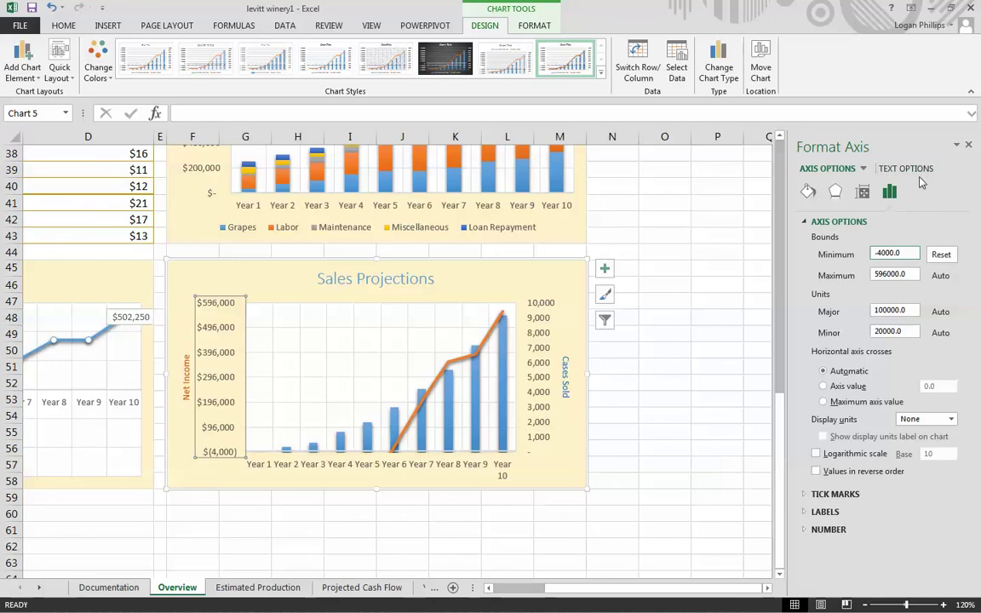
left_click(721, 299)
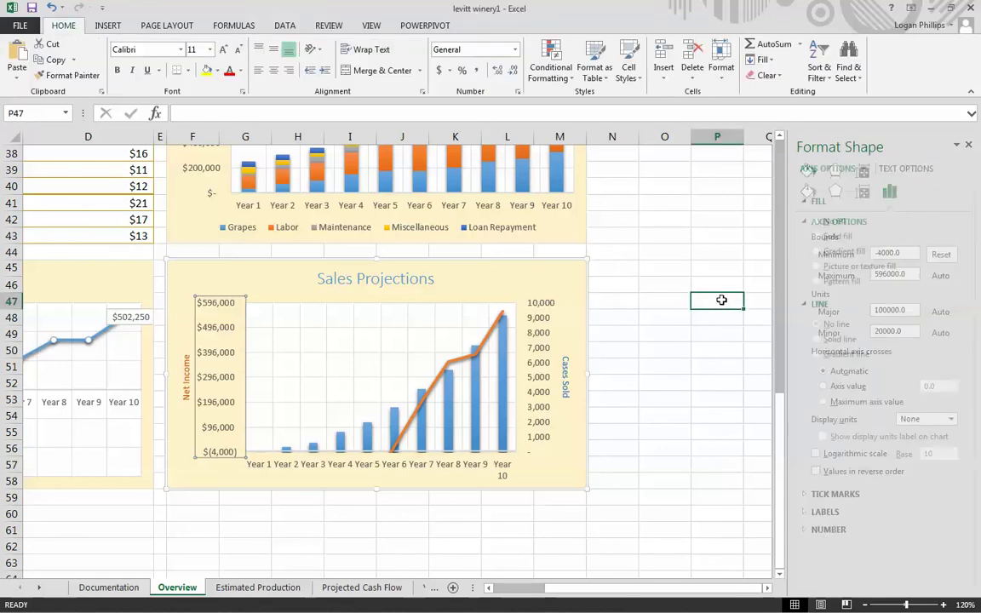
key("ctrl+z")
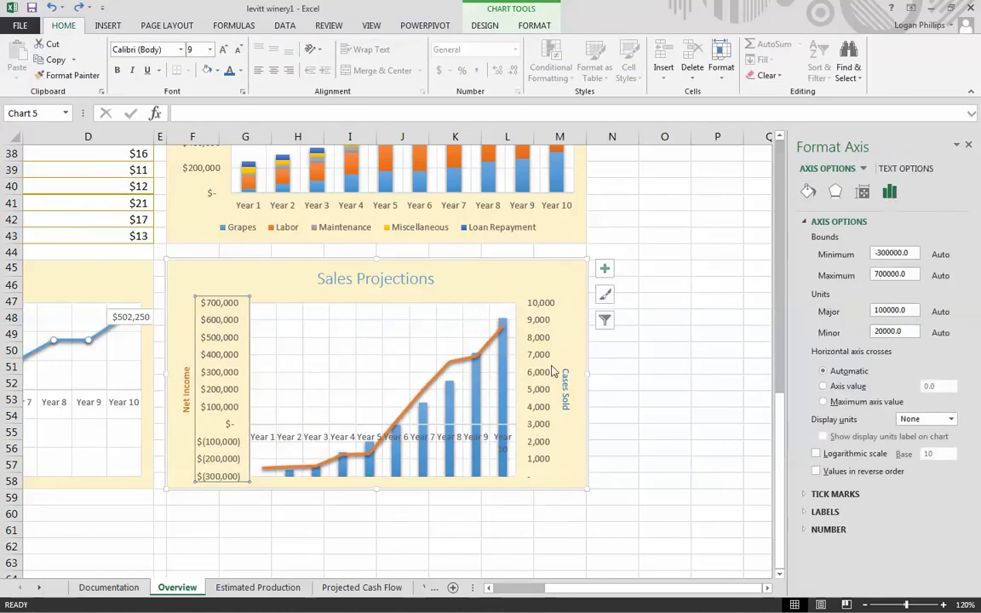
Set the minimum bound of the secondary Cases Sold axis to -4000 and deselect the chart
left_click(547, 372)
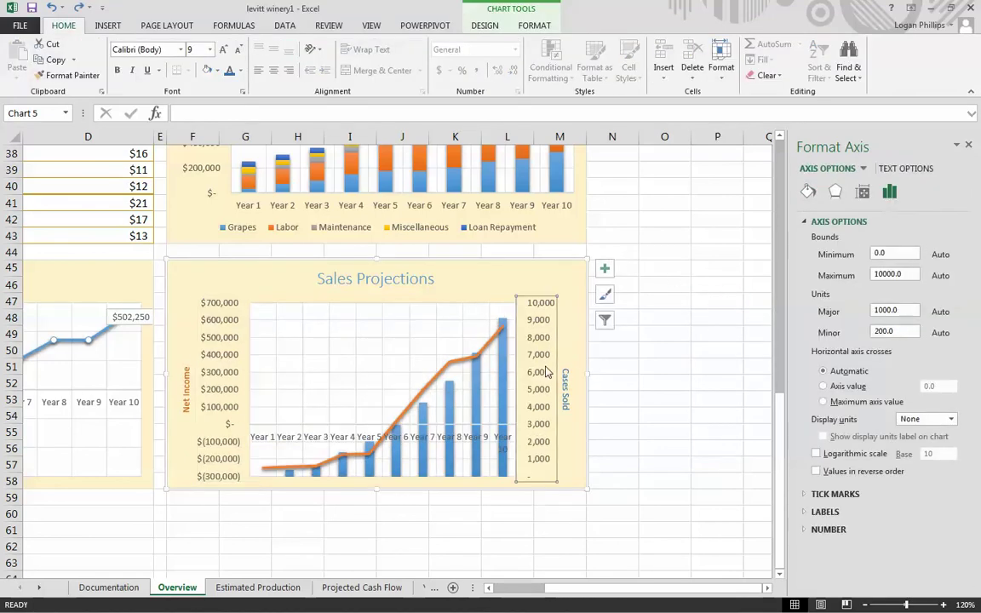
left_click(896, 252)
type("-4000")
key("Return")
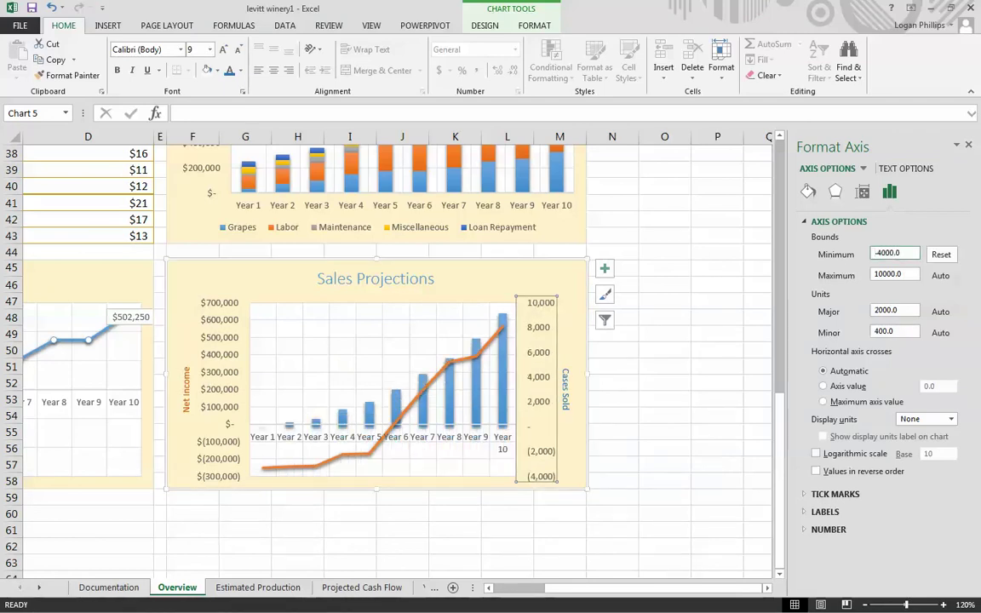
left_click(716, 430)
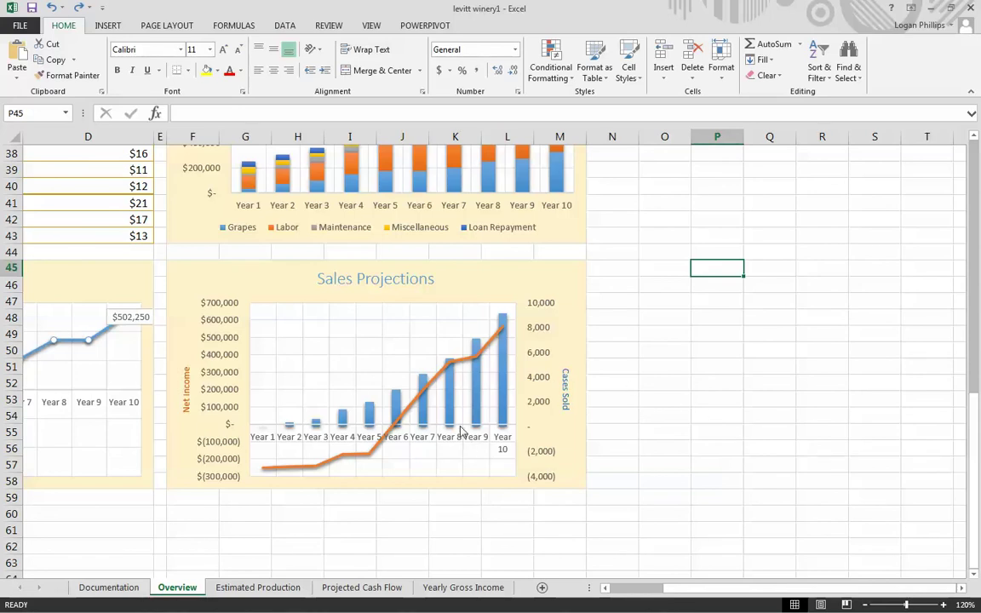
Change the Sales Projections combo chart so Cases Produced and Sold is a Line and Net Income is a Clustered Column
double_click(474, 284)
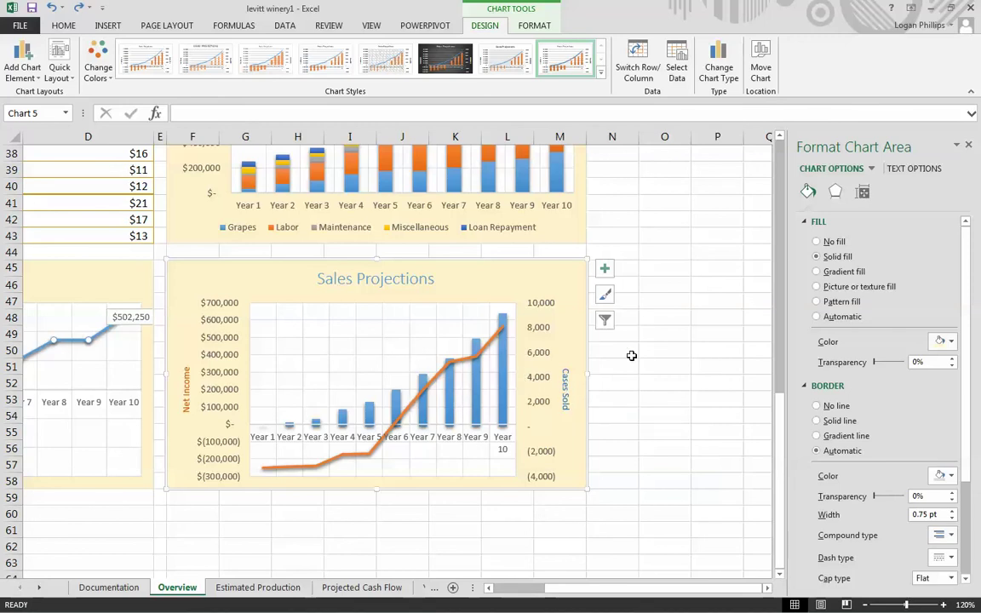
left_click(694, 349)
left_click(534, 275)
double_click(478, 12)
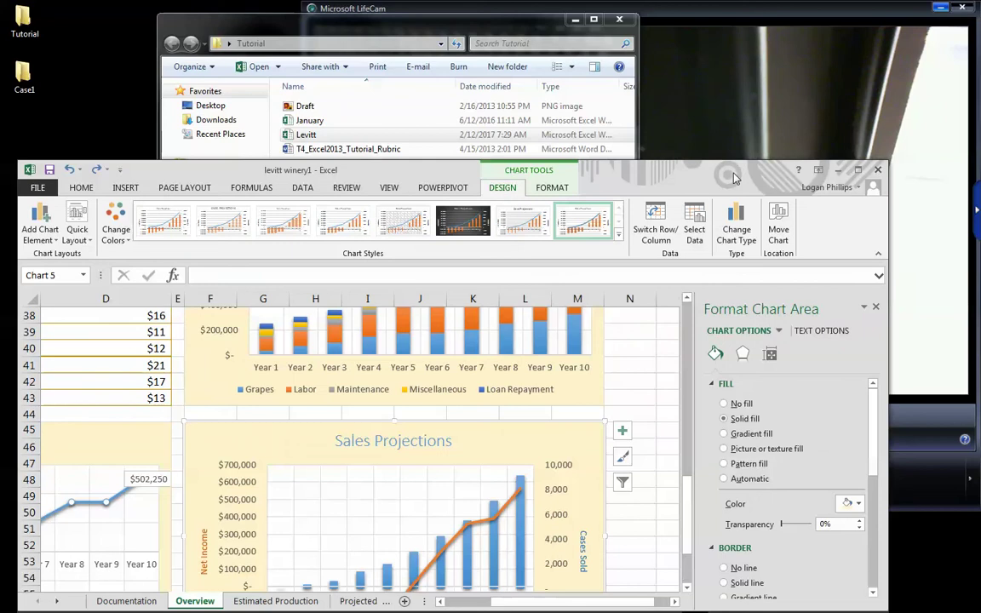
key("super+Up")
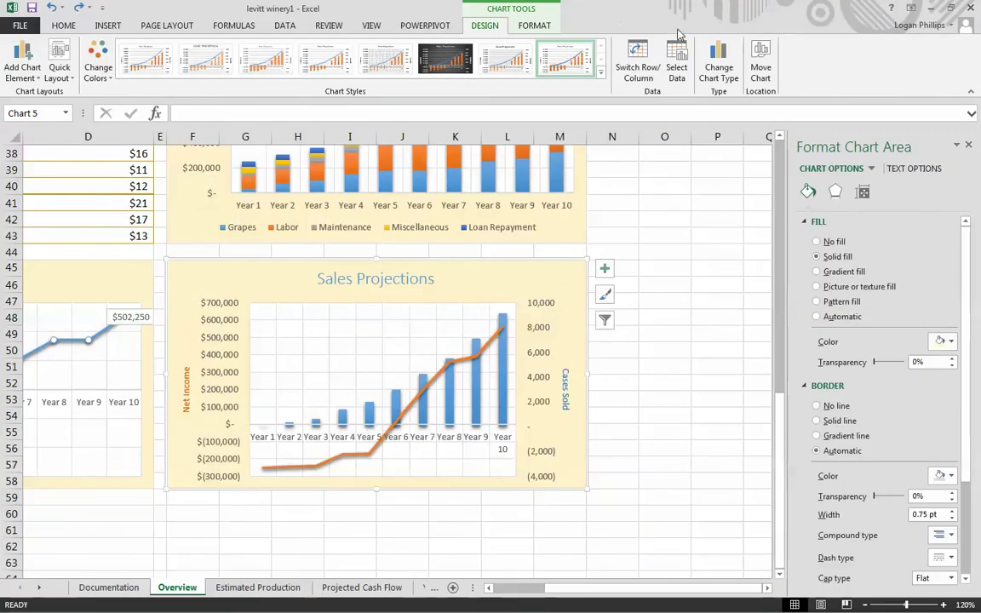
left_click(715, 75)
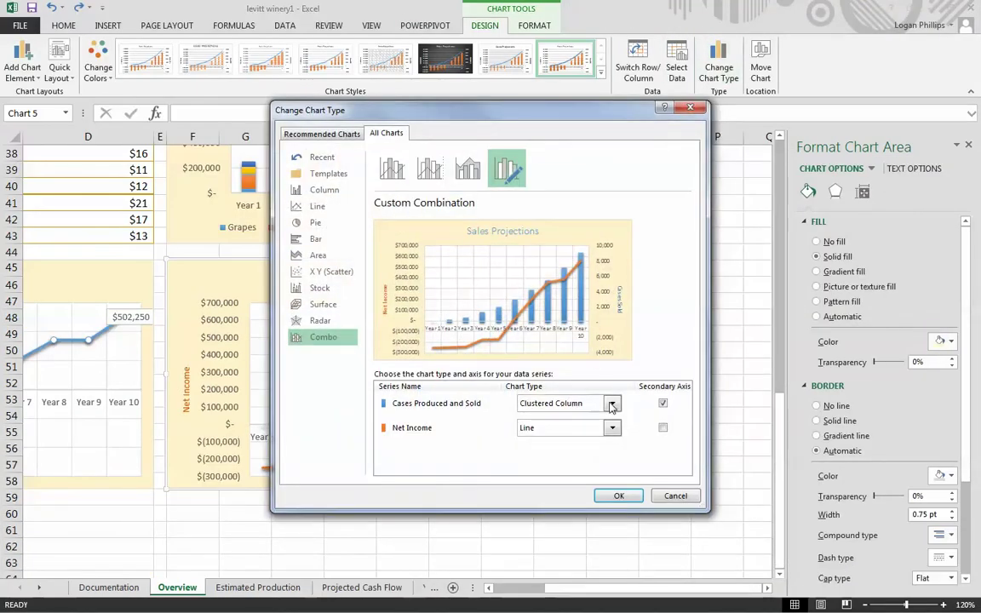
left_click(611, 403)
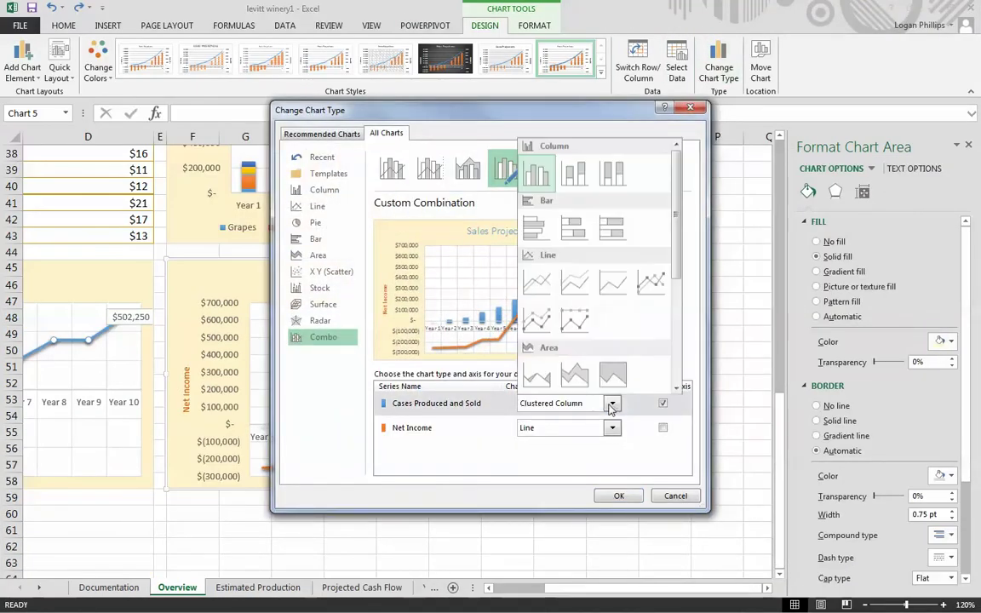
left_click(541, 282)
left_click(558, 429)
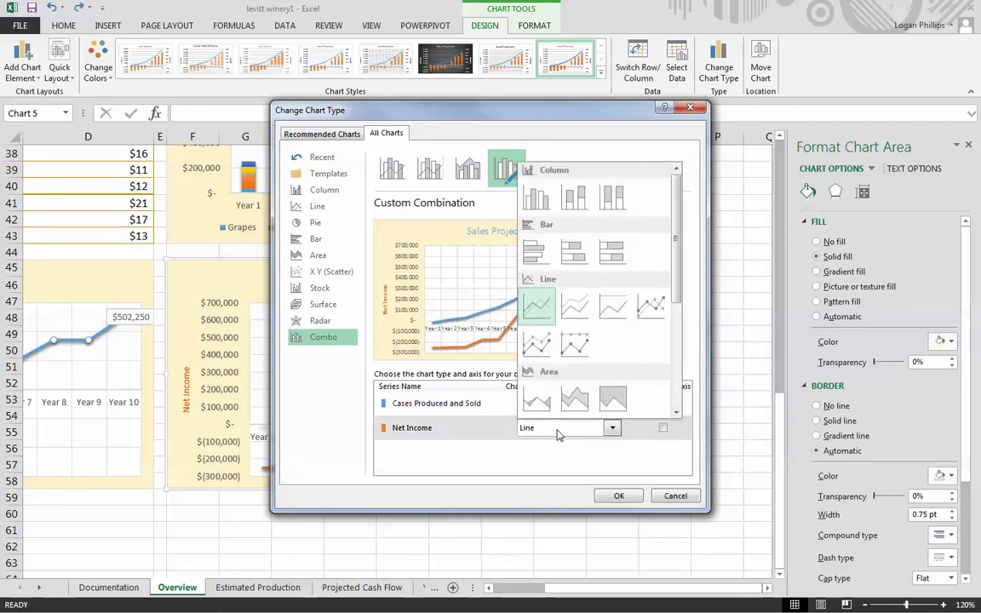
left_click(528, 199)
left_click(624, 495)
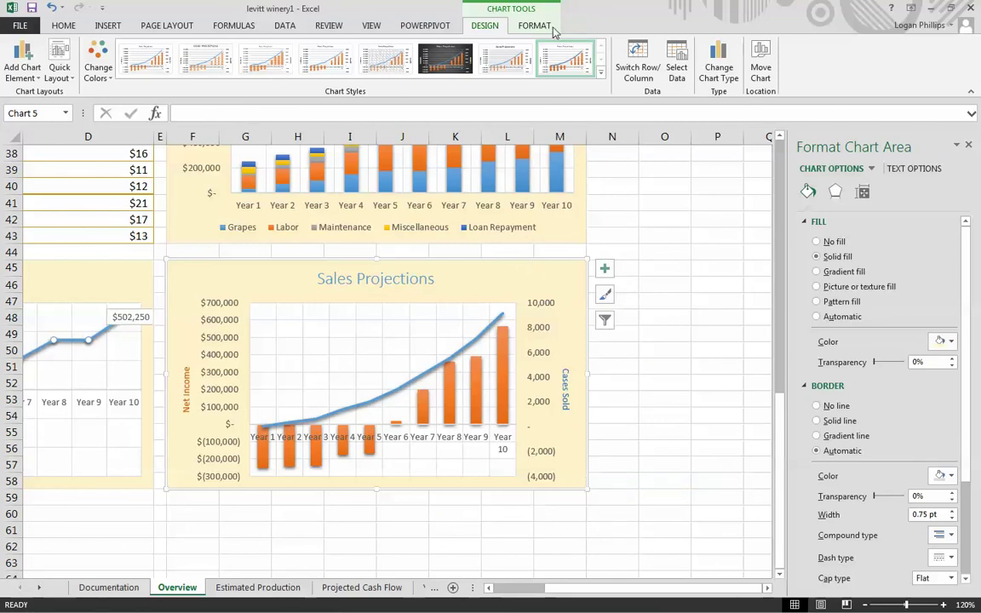
Open the Yearly Gross Income sheet and select the Year and Gross Income table, B4:C14
left_click(523, 25)
left_click(483, 26)
left_click(39, 589)
left_click(39, 589)
left_click(332, 589)
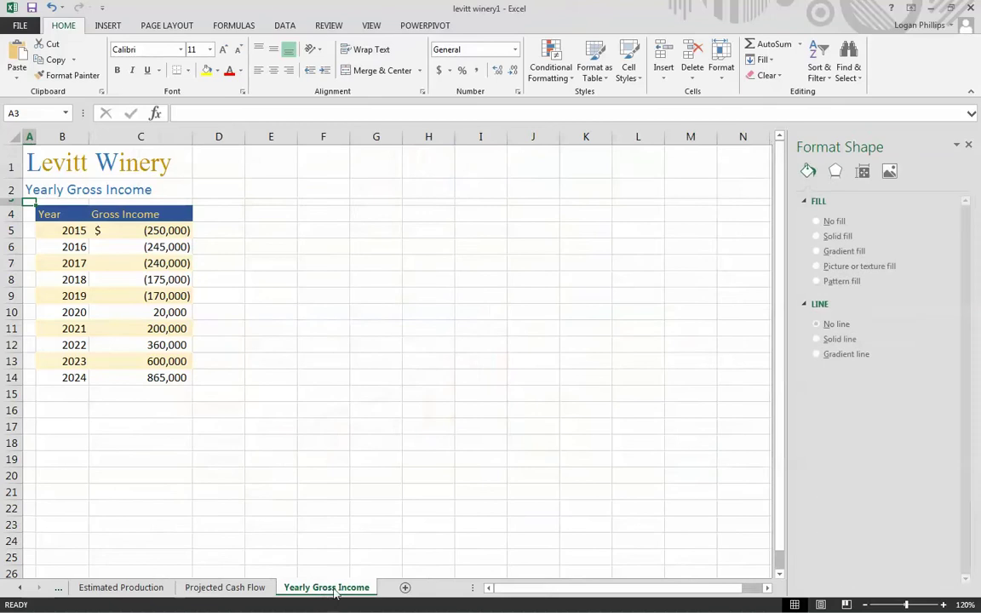
left_click(478, 305)
left_click_drag(46, 214, 170, 379)
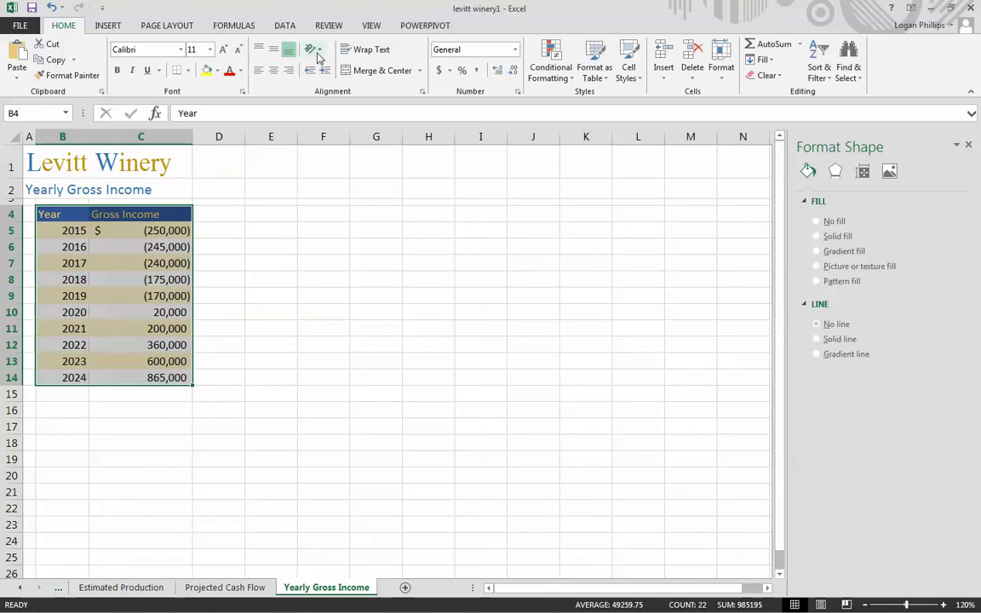
left_click(116, 31)
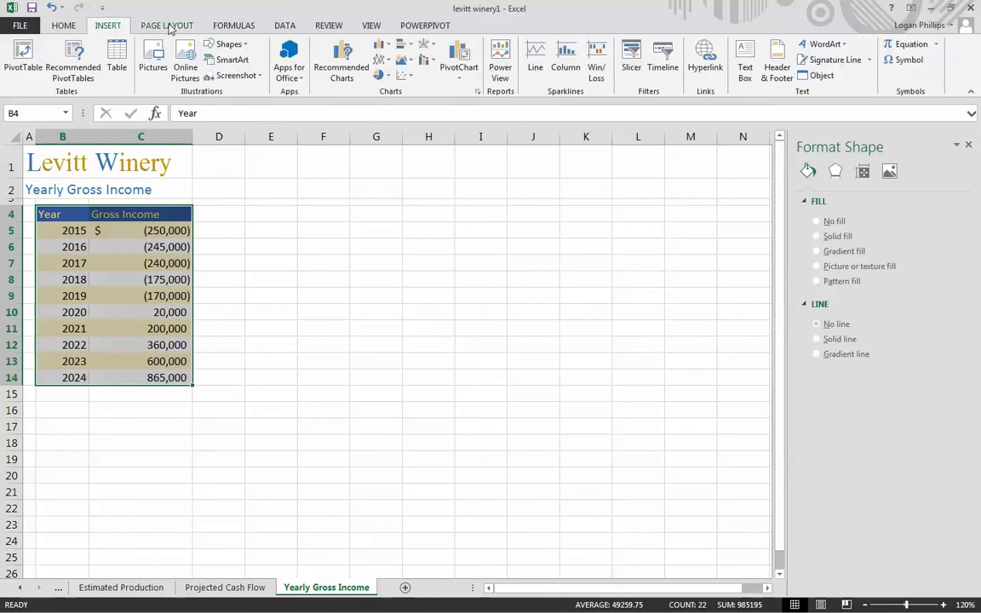
left_click(532, 71)
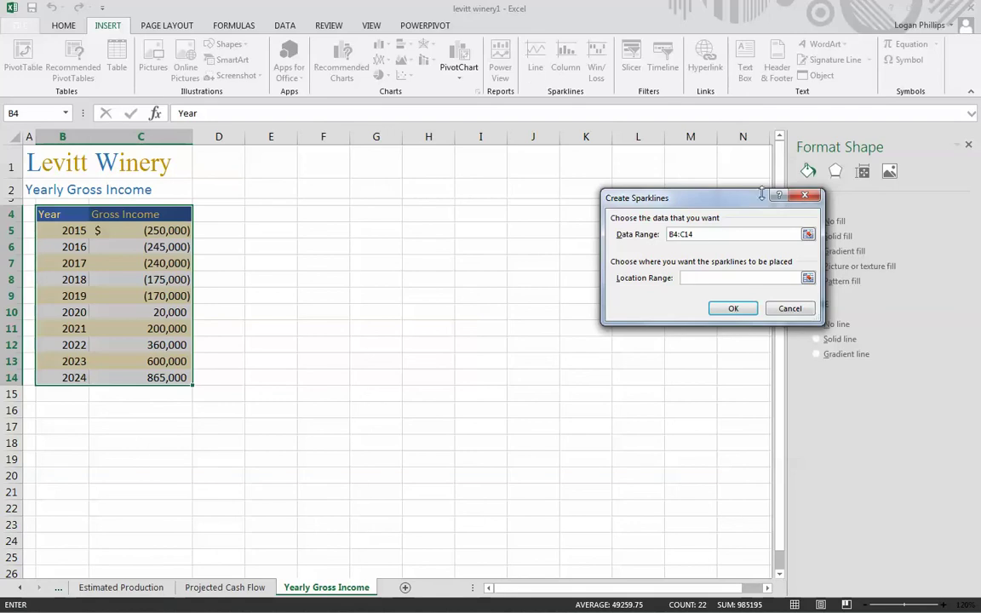
left_click(717, 316)
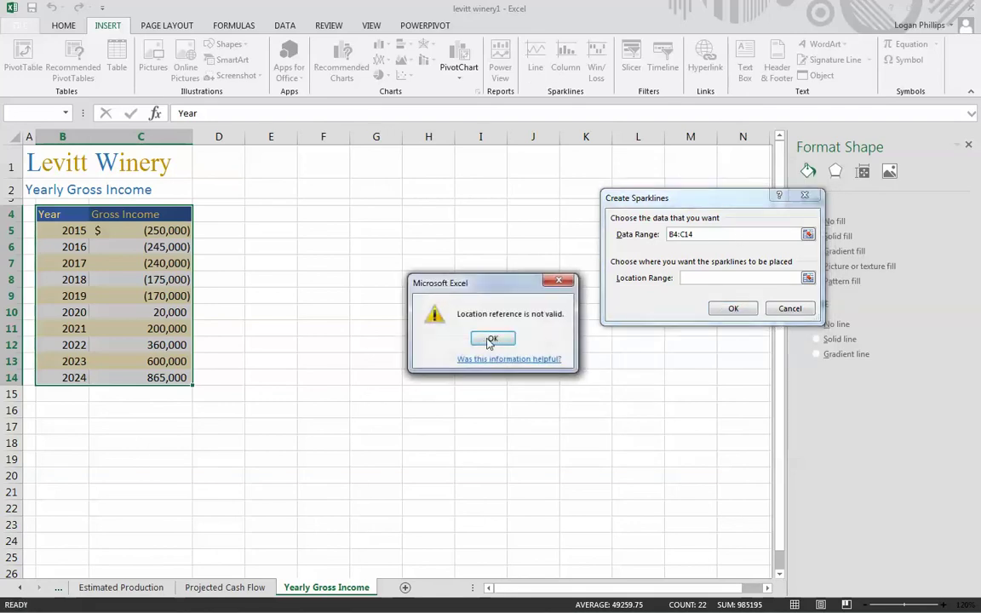
left_click(444, 308)
key("Escape")
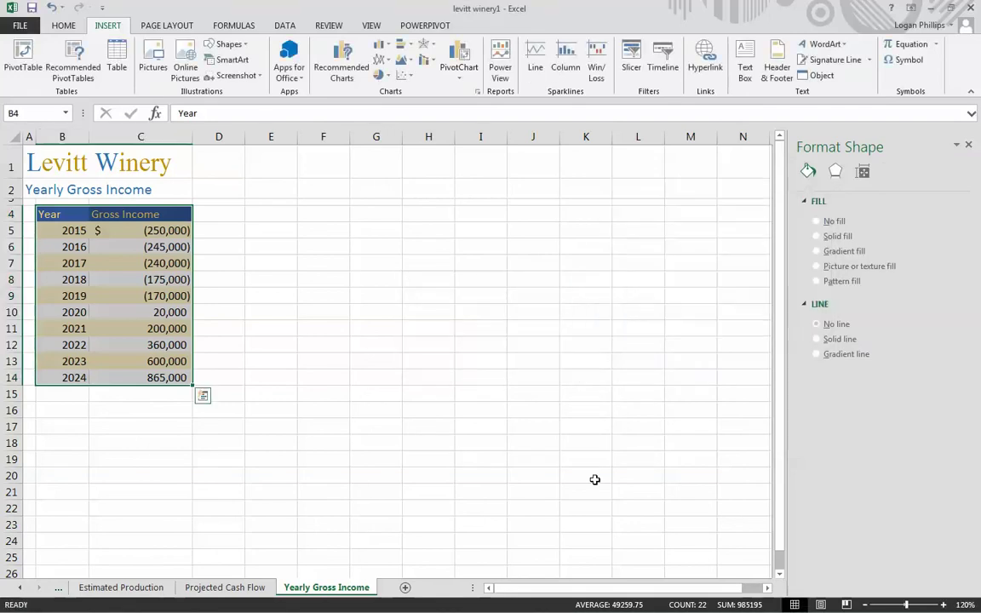
Try a line chart with markers for the Year and Gross Income table, undo it, and keep the swapped Sales Projections chart types
left_click(381, 63)
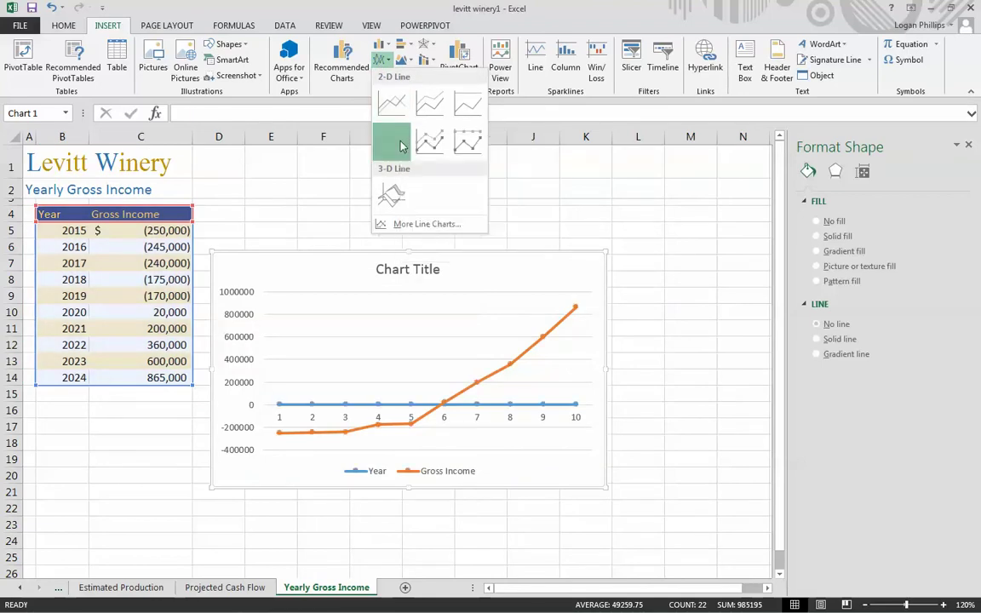
left_click(400, 146)
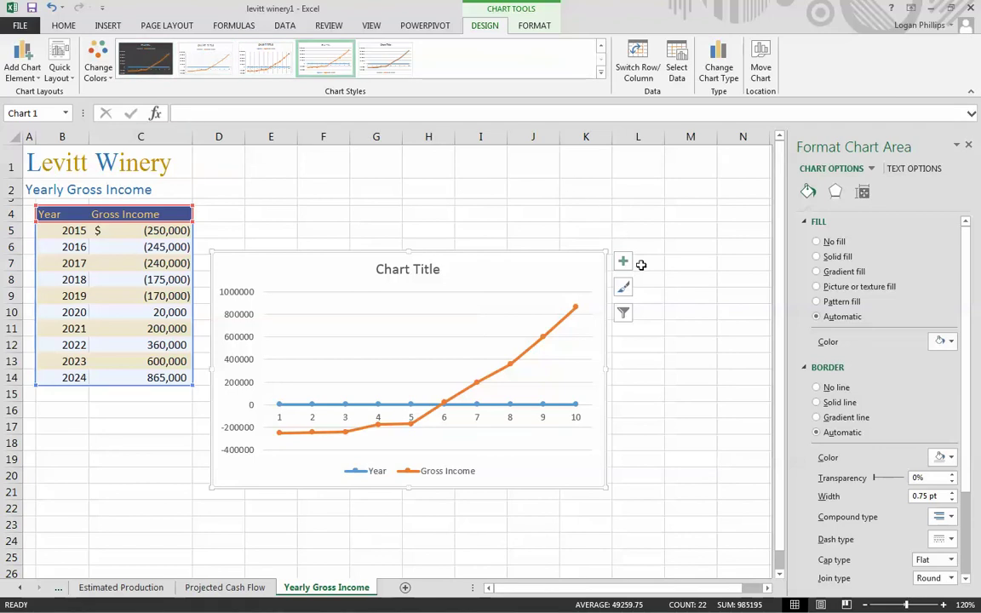
key("ctrl+z")
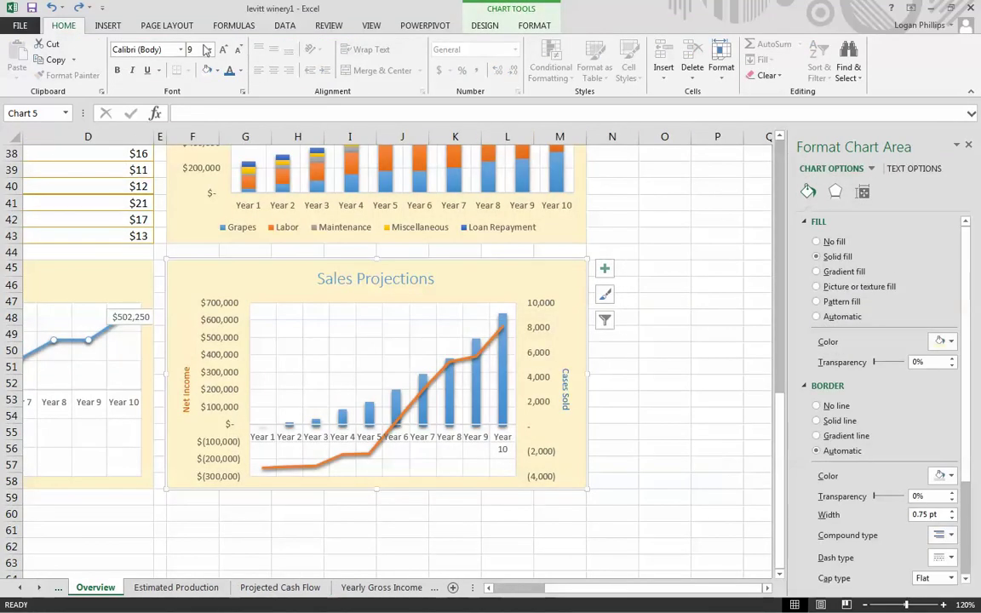
left_click(77, 8)
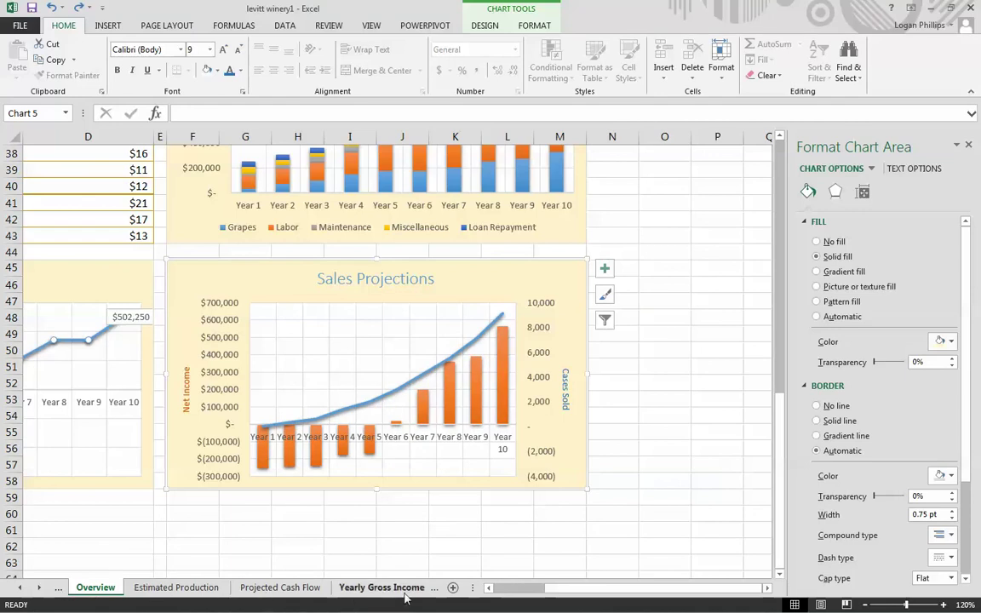
Insert a 2-D line chart with markers from B4:C14 on the Yearly Gross Income sheet
left_click(375, 587)
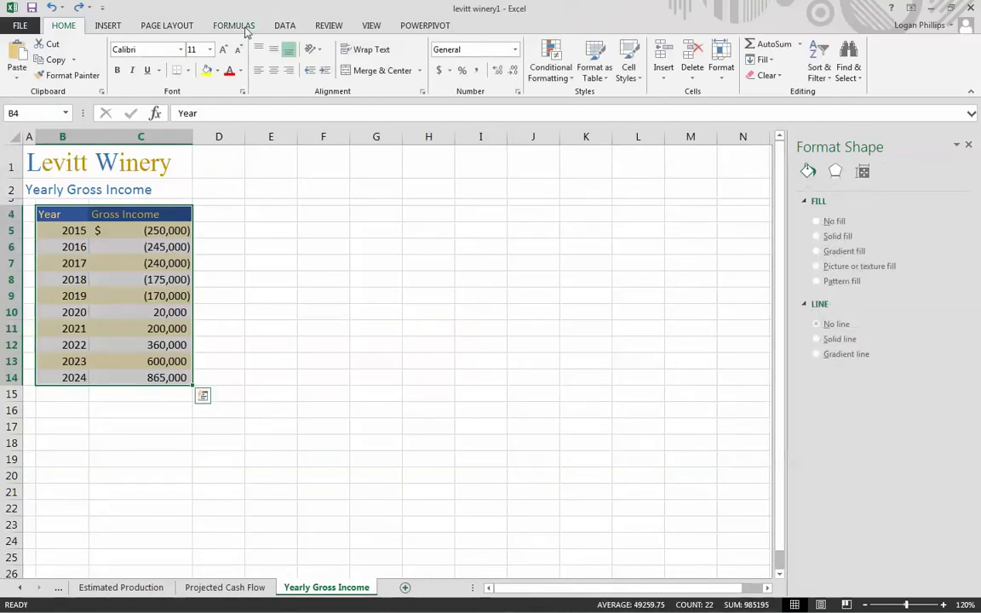
left_click(106, 26)
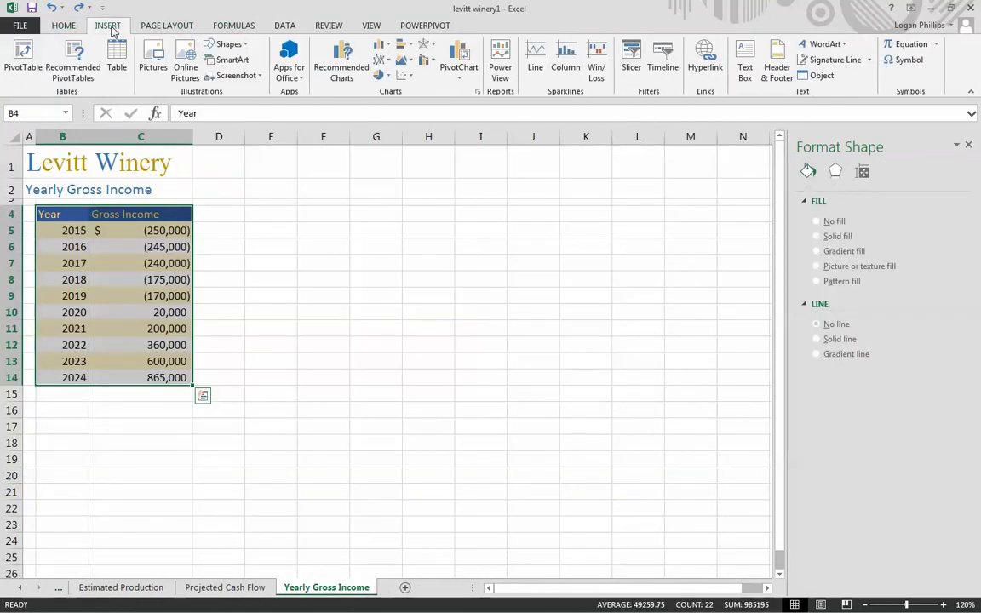
left_click(381, 60)
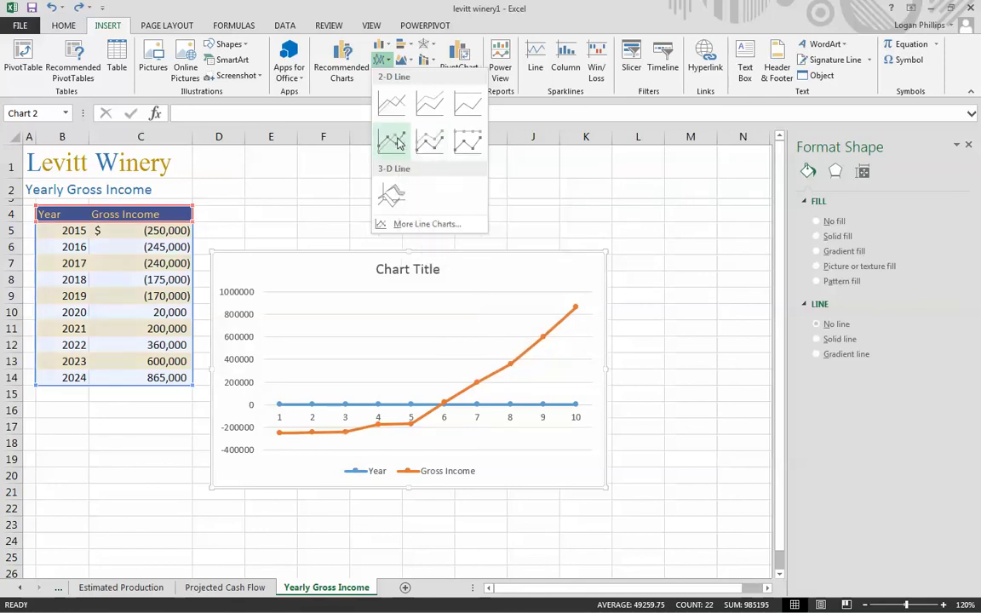
left_click(422, 145)
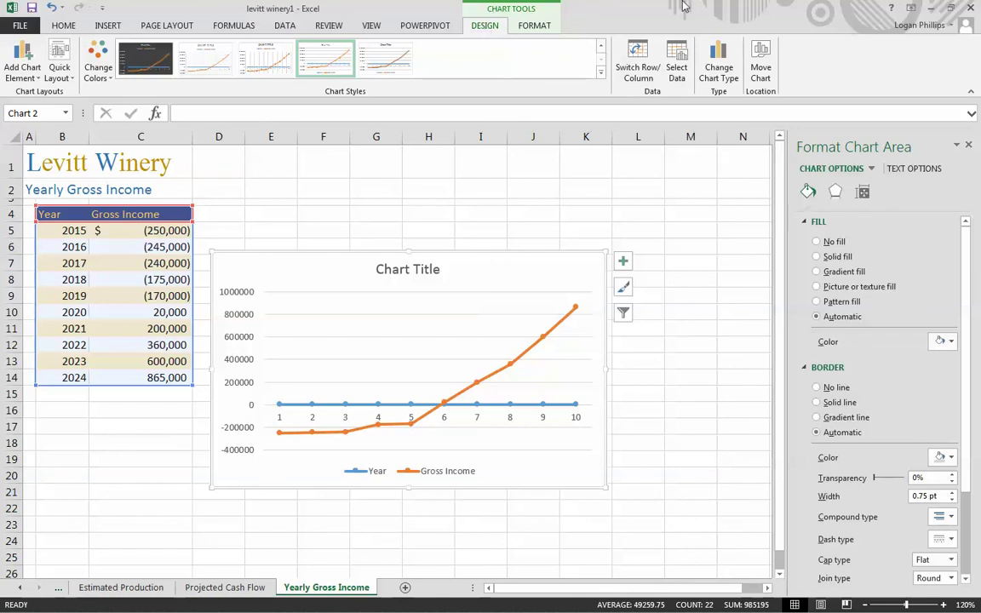
Remove the Year series from the new line chart's data source
left_click(675, 68)
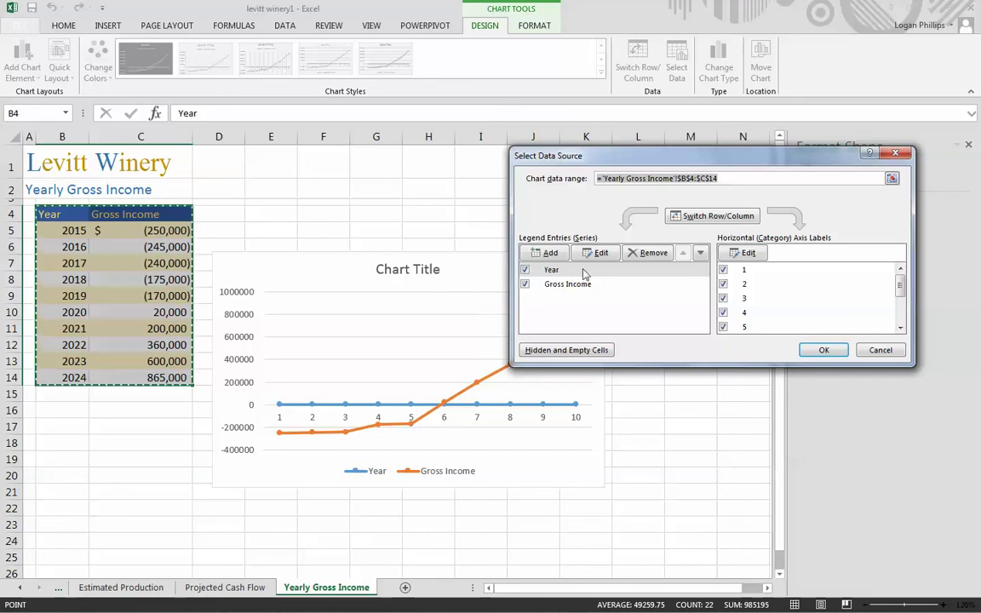
left_click(524, 269)
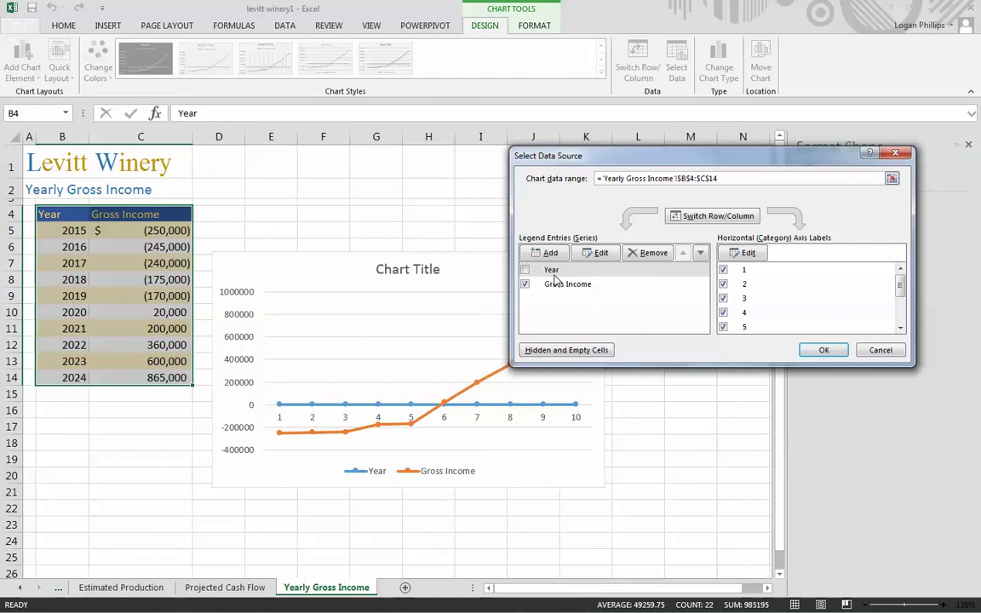
left_click(547, 271)
left_click(648, 253)
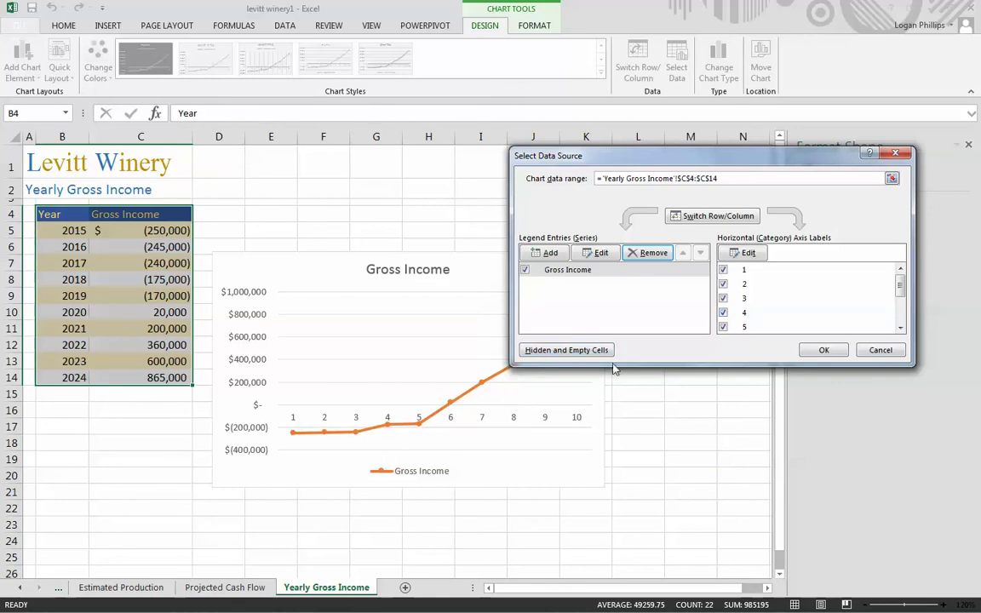
Use the years in B5:B14 as the line chart's horizontal axis labels, apply the data source changes and deselect the chart
left_click(745, 254)
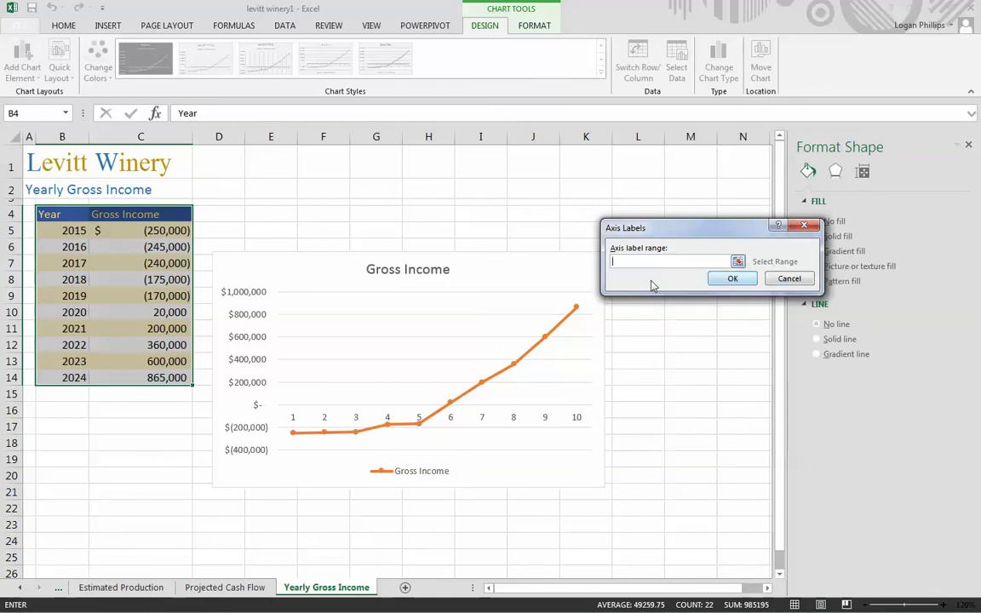
left_click_drag(50, 231, 52, 381)
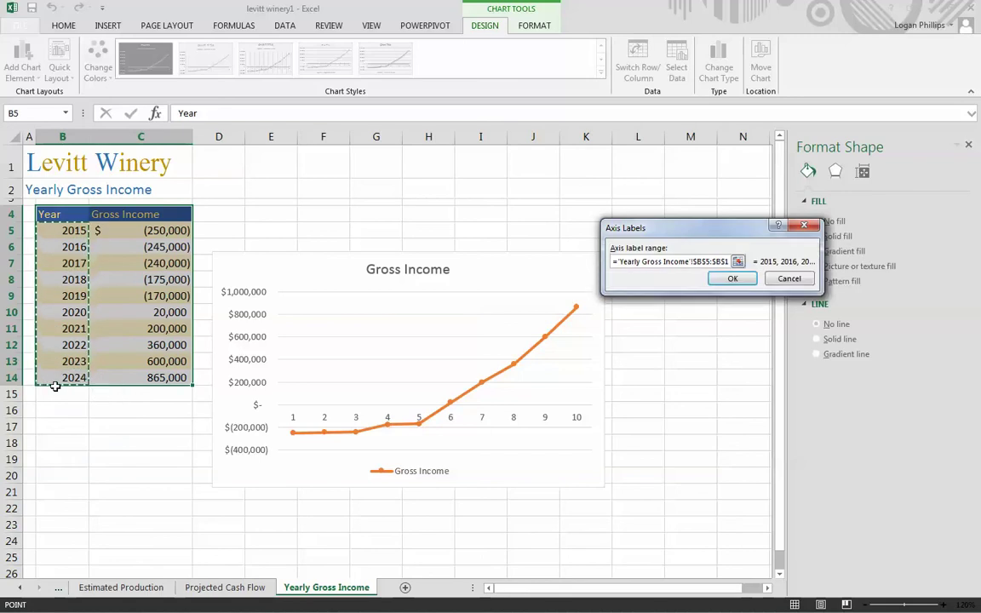
left_click(730, 280)
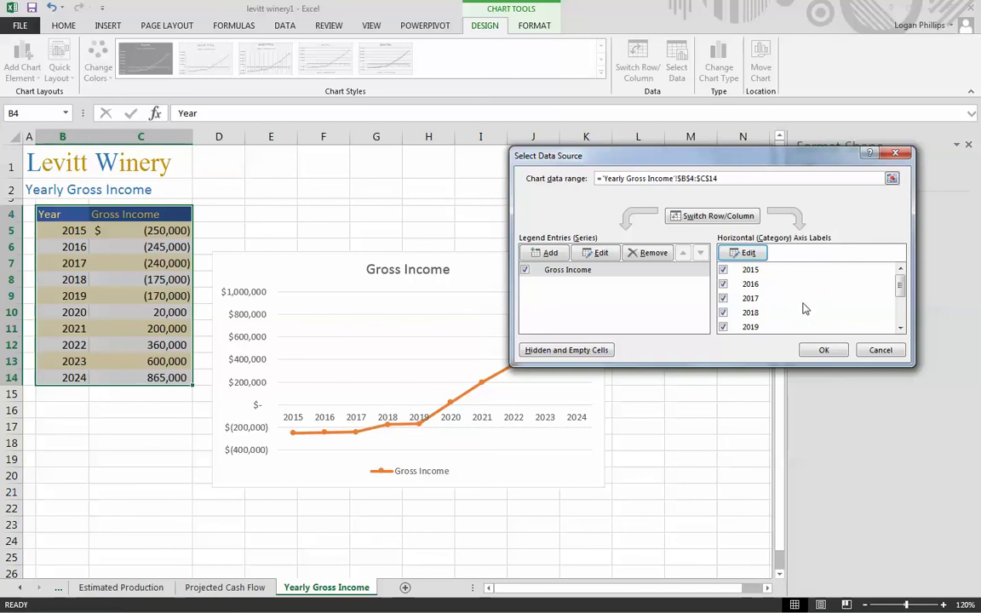
key("Return")
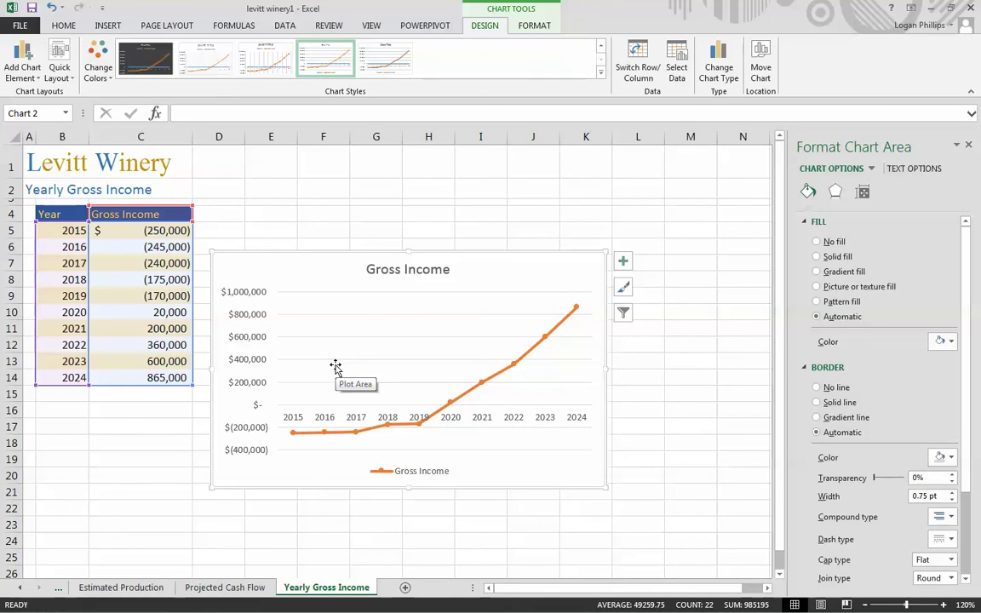
left_click(729, 278)
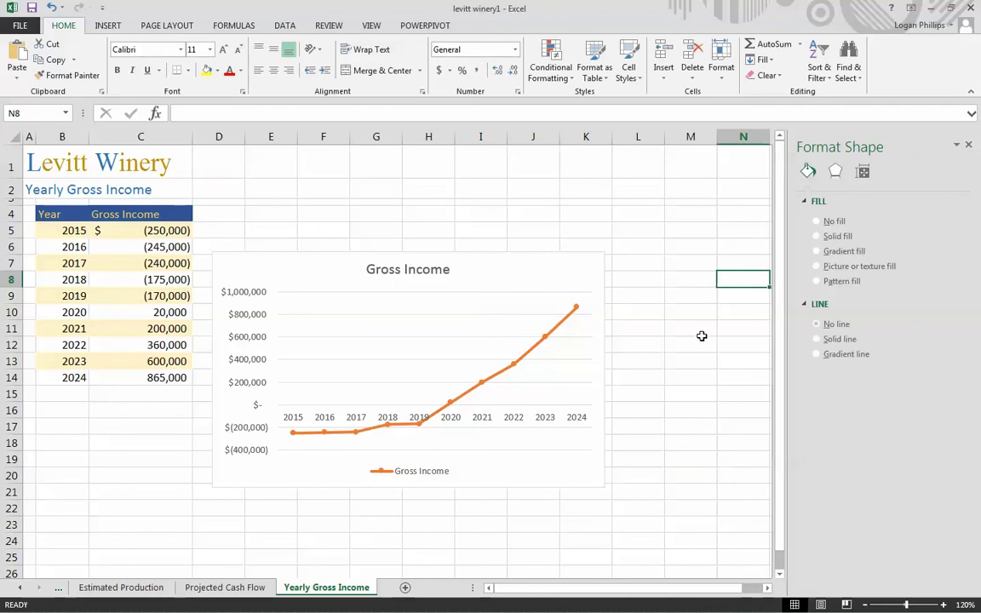
Return to the Overview sheet and select the Chardonnay cell B29 in the Production Goal (Cases) table
left_click(17, 588)
left_click(175, 588)
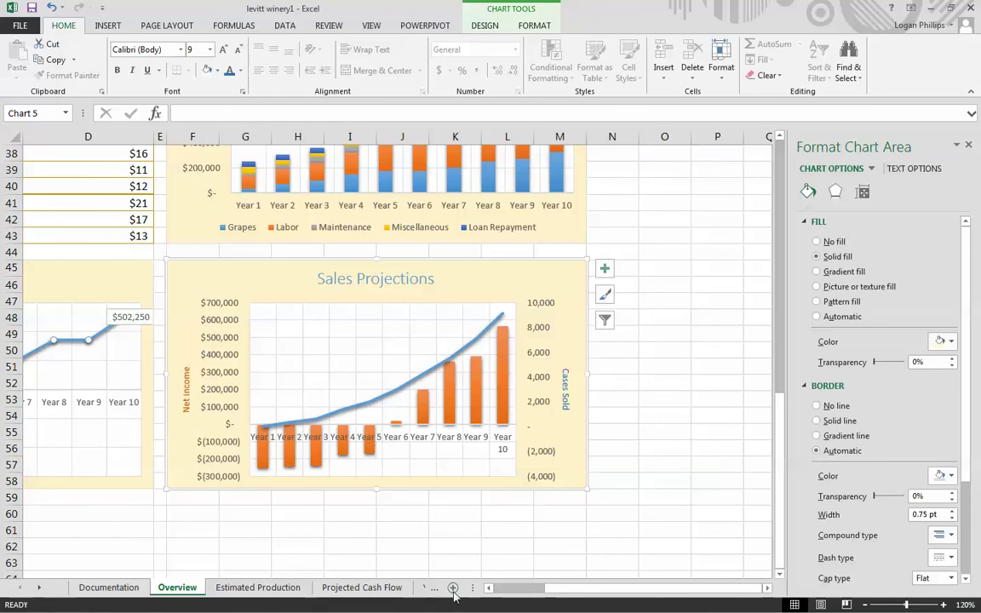
scroll(274, 492, "left", 3)
scroll(181, 491, "up", 3)
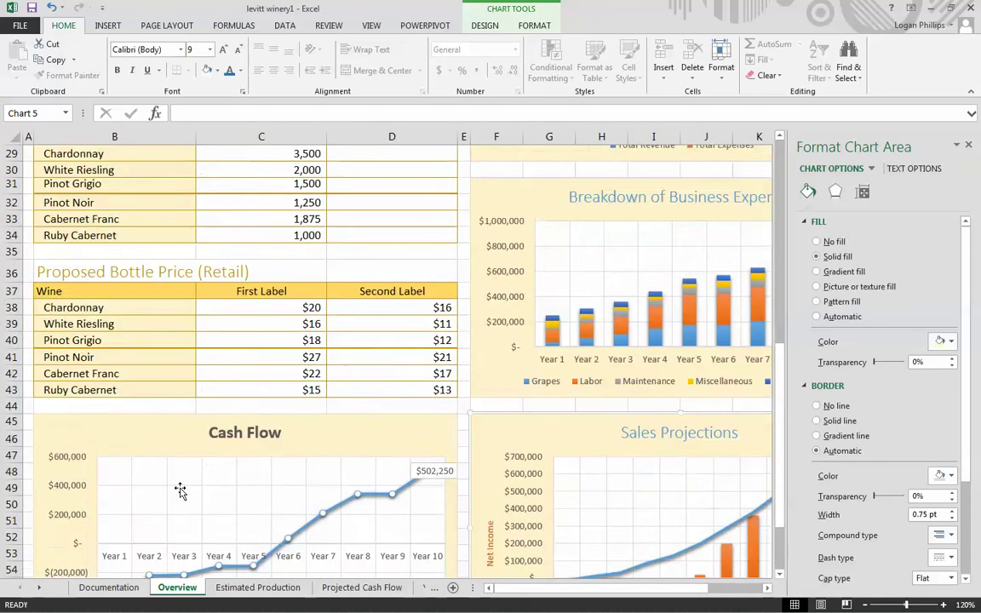
scroll(181, 491, "up", 3)
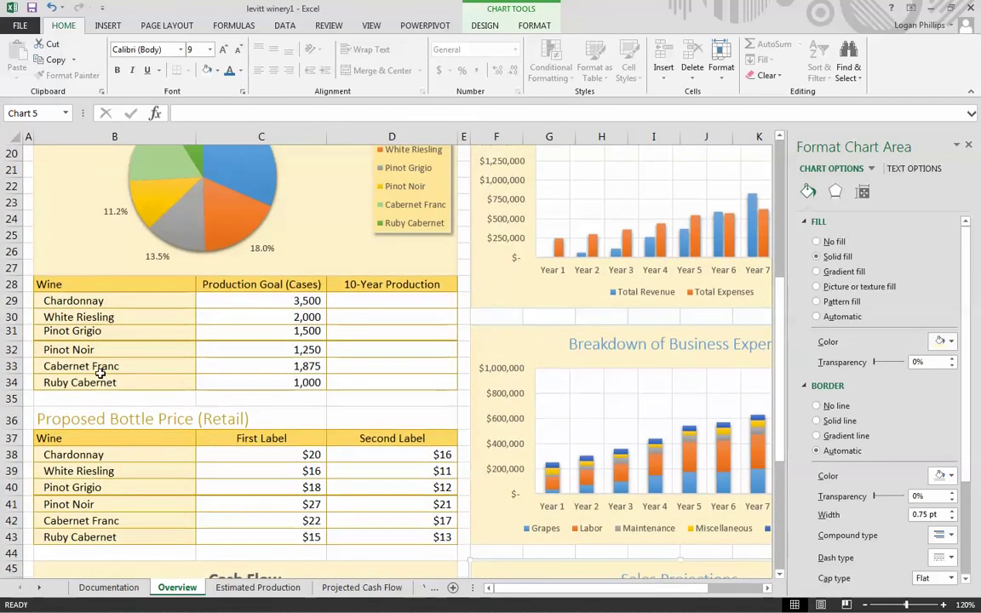
left_click(68, 297)
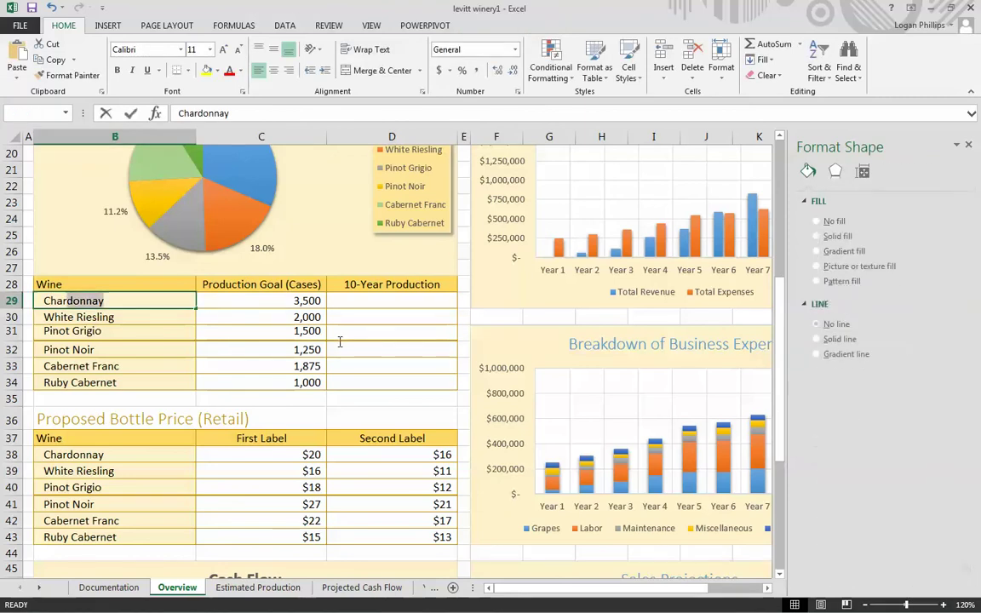
key("F2")
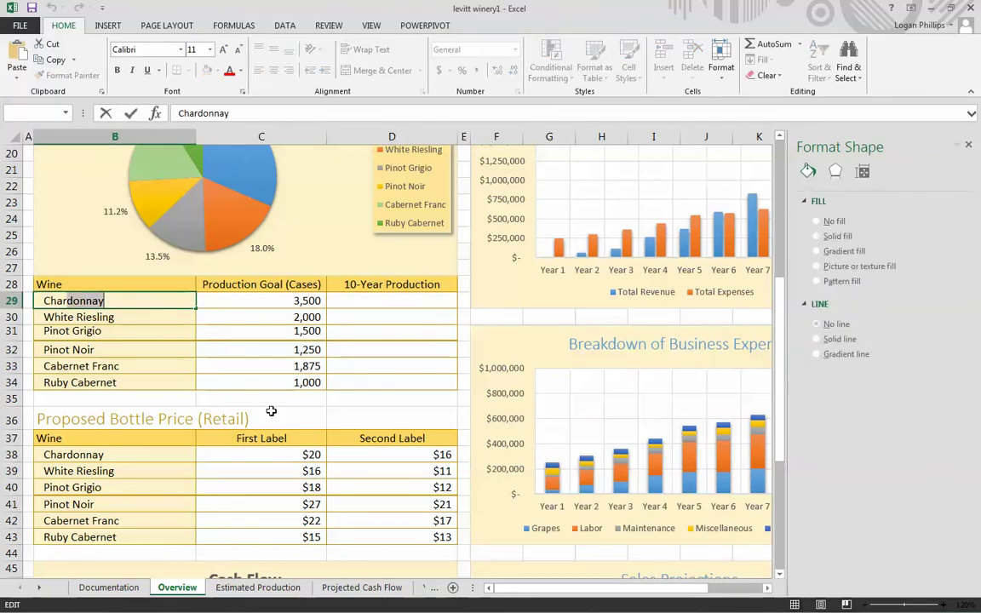
left_click(260, 399)
left_click(120, 300)
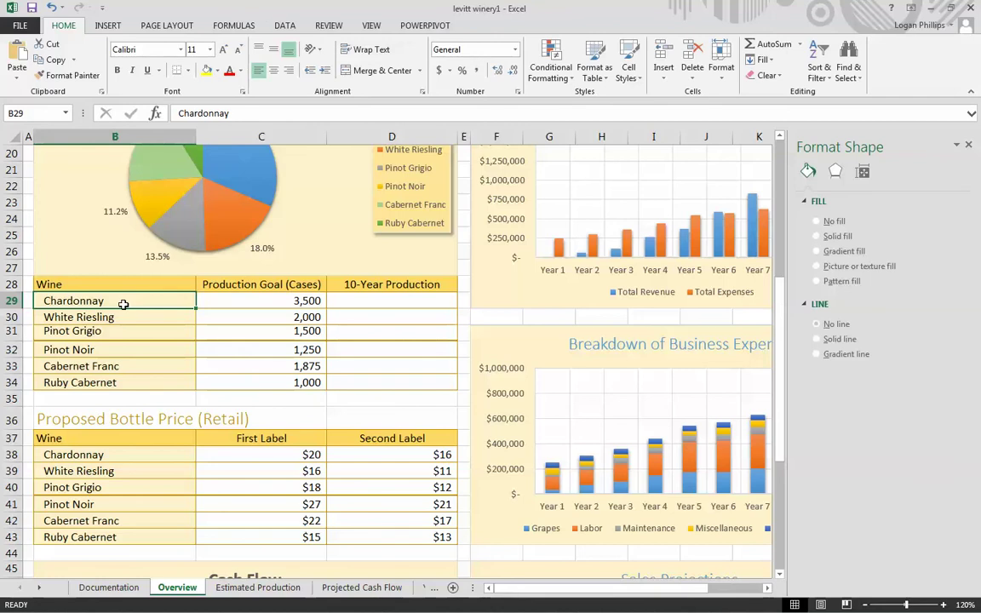
Insert column sparklines in the 10-Year Production cells D29:D34, using Estimated Production C6:L11 as the data range
left_click(354, 416)
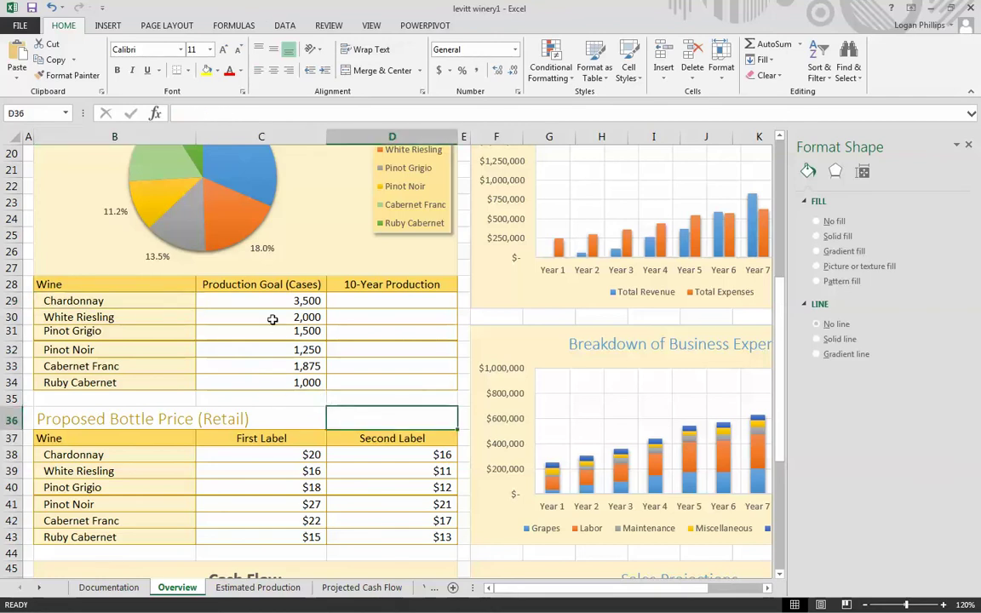
left_click(380, 299)
left_click_drag(380, 300, 379, 383)
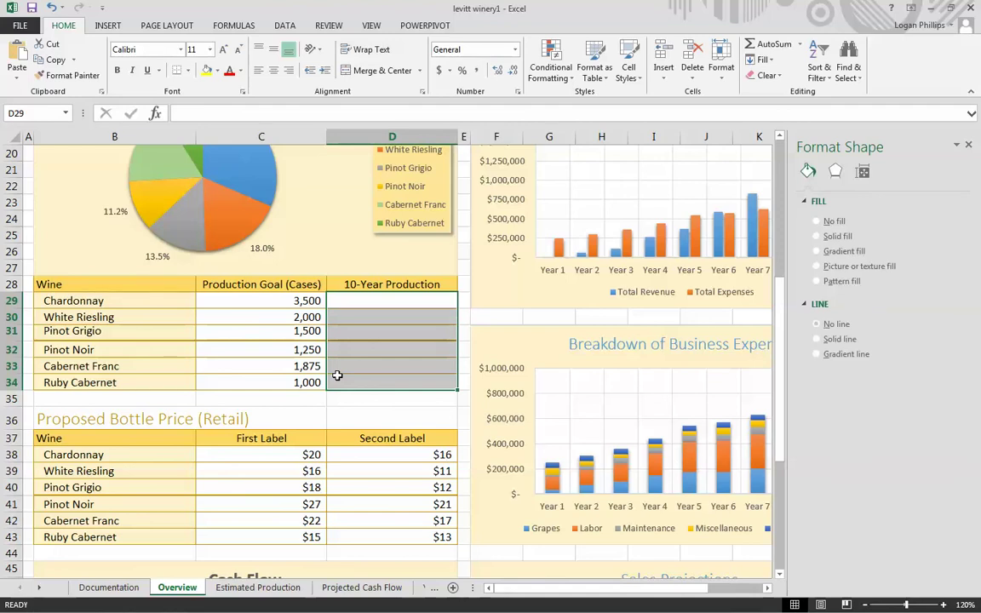
left_click(107, 26)
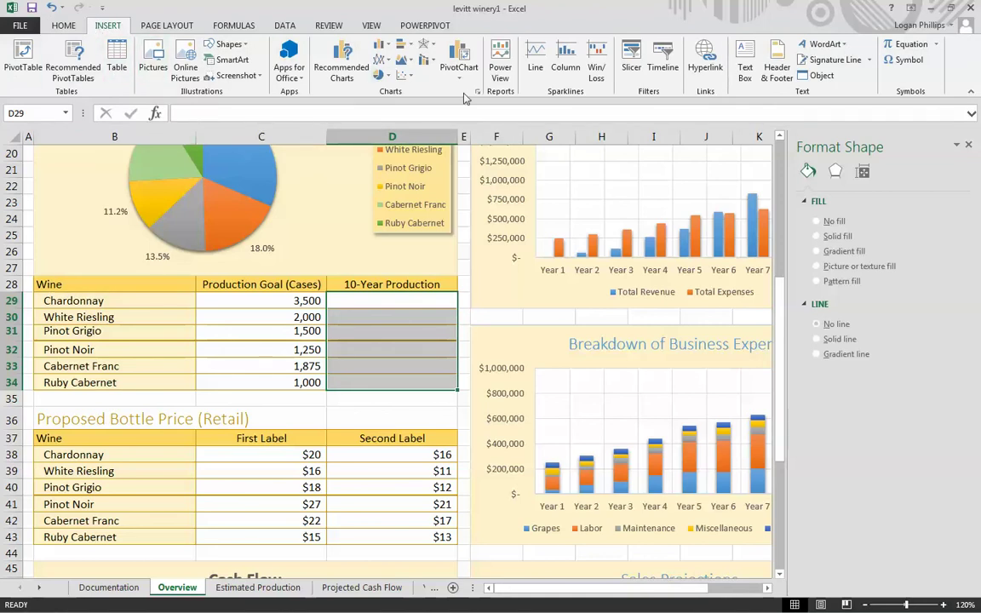
left_click(564, 66)
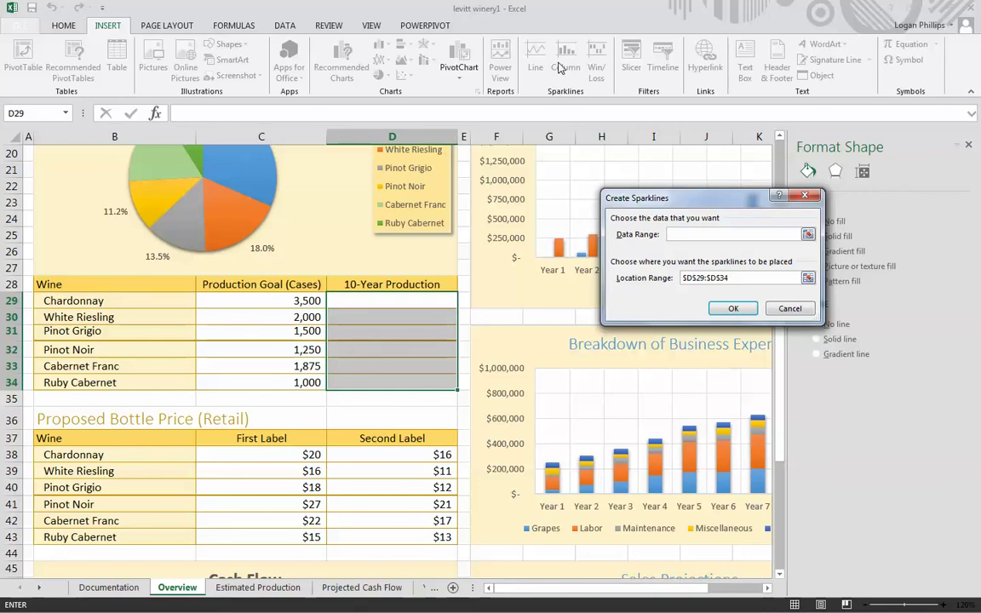
left_click(258, 588)
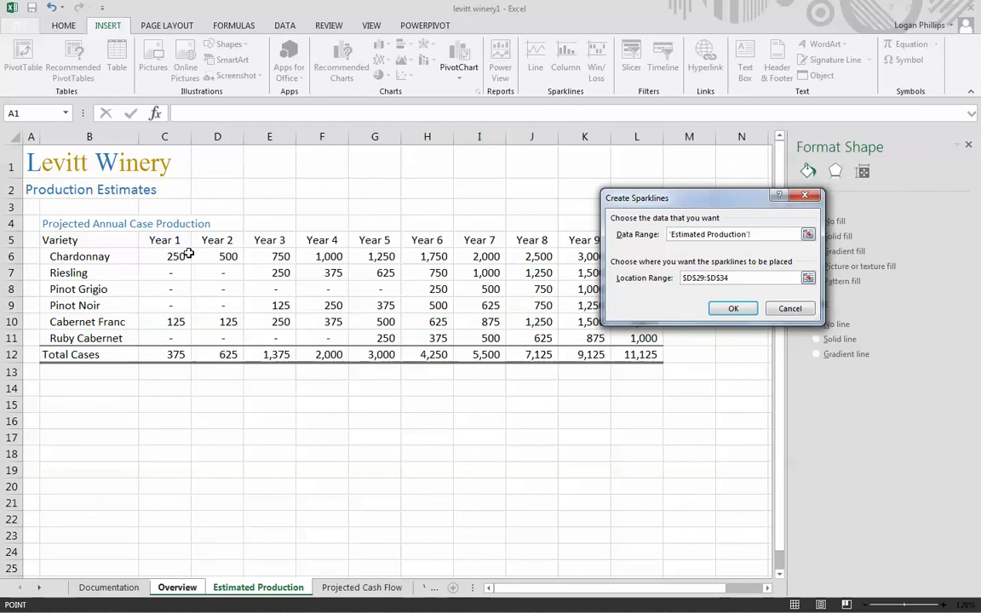
left_click_drag(174, 256, 633, 341)
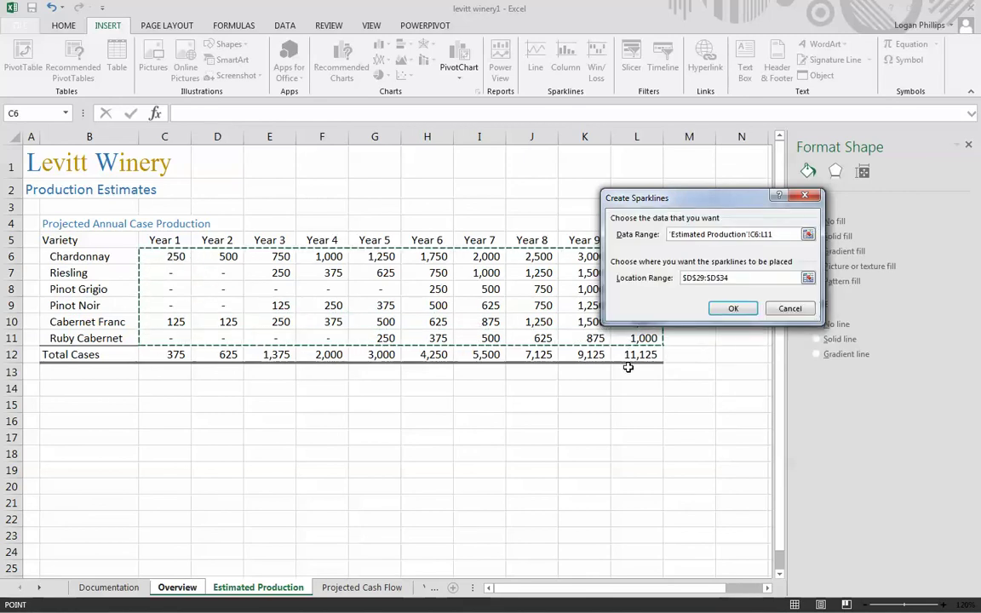
left_click(734, 309)
left_click(447, 417)
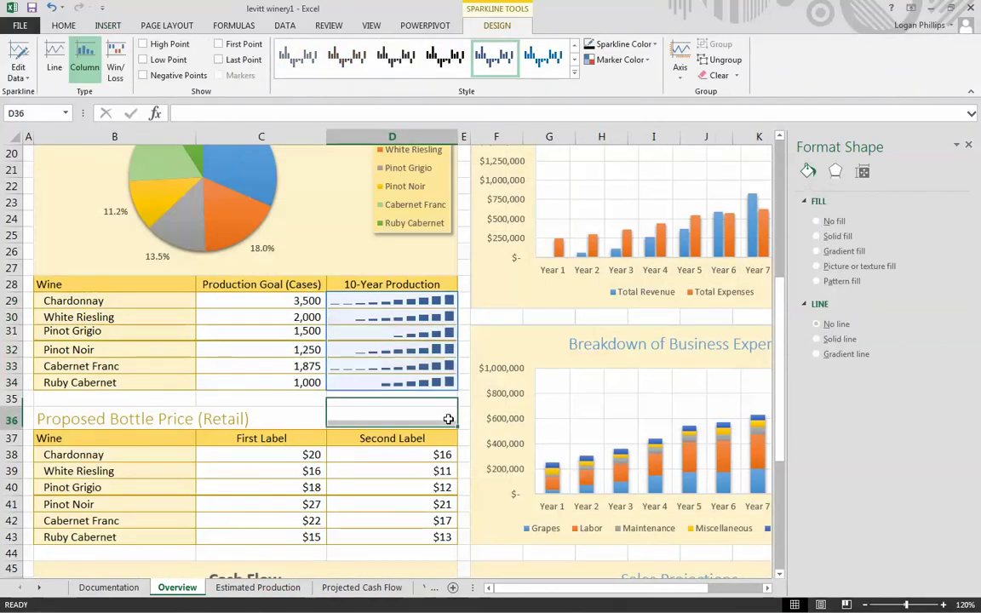
Examine how the new sparklines in the 10-Year Production column are grouped, checking several of their cells
left_click(400, 320)
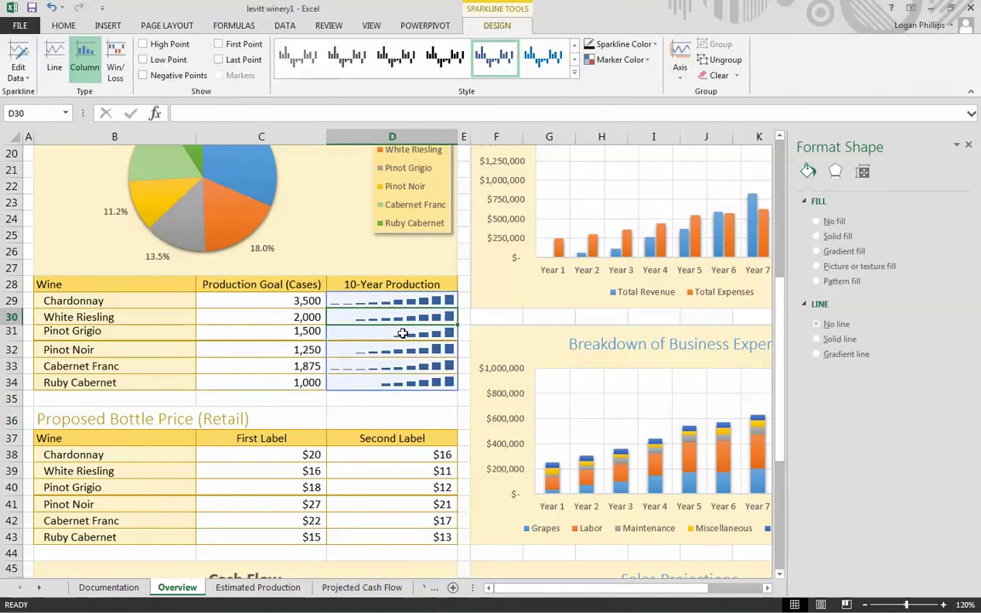
left_click(415, 380)
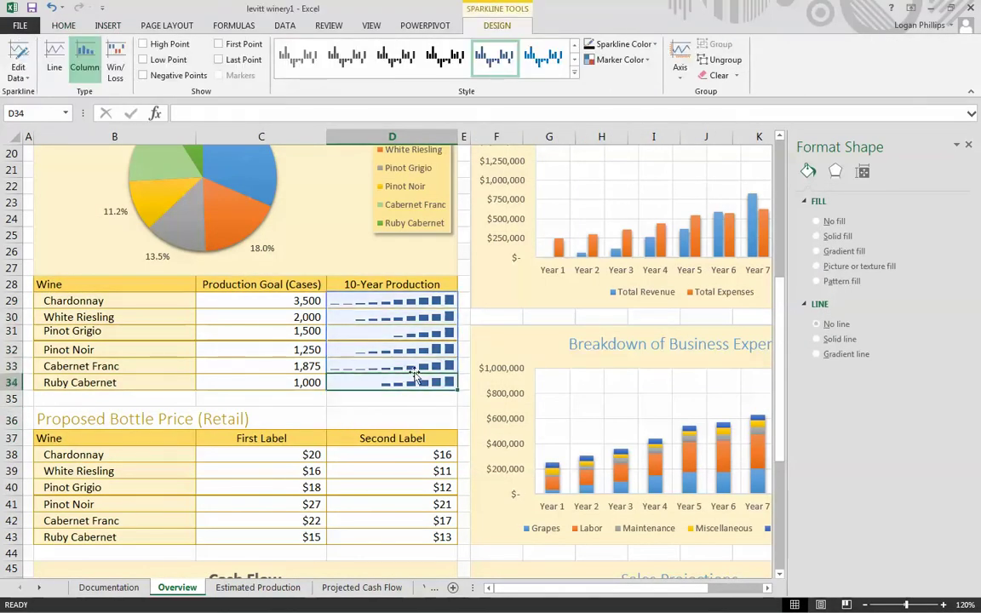
left_click(423, 347)
left_click(425, 303)
left_click(419, 318)
left_click(408, 346)
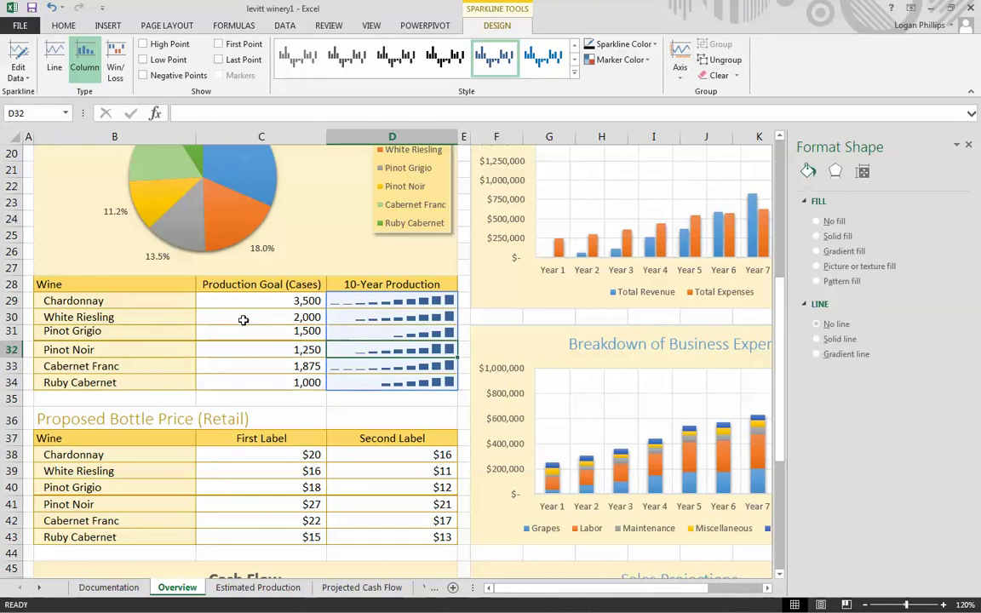
left_click(428, 411)
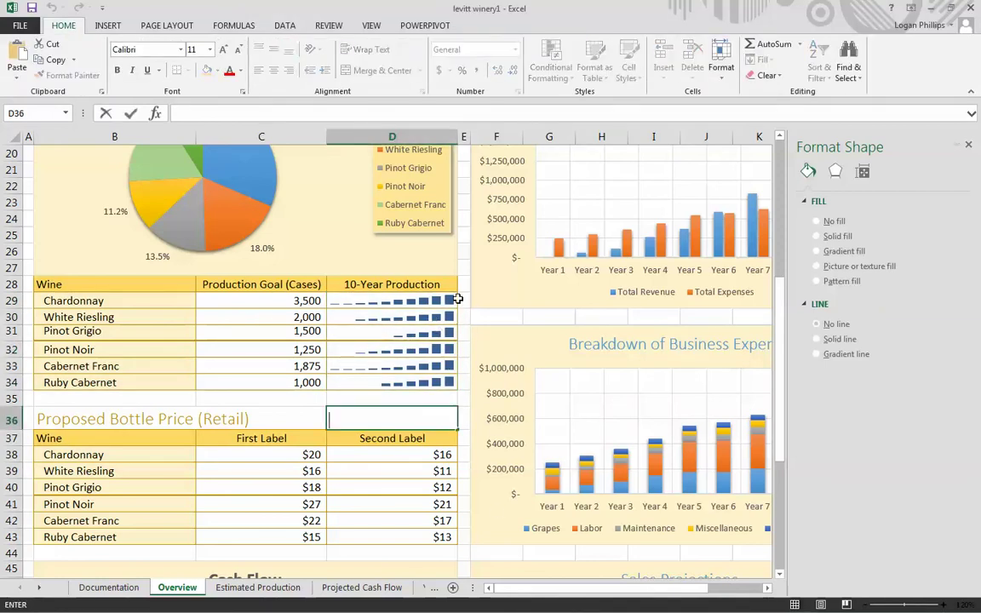
Set a custom vertical axis maximum of 3500 for the sparklines in D29:D34 and deselect them
left_click(456, 298)
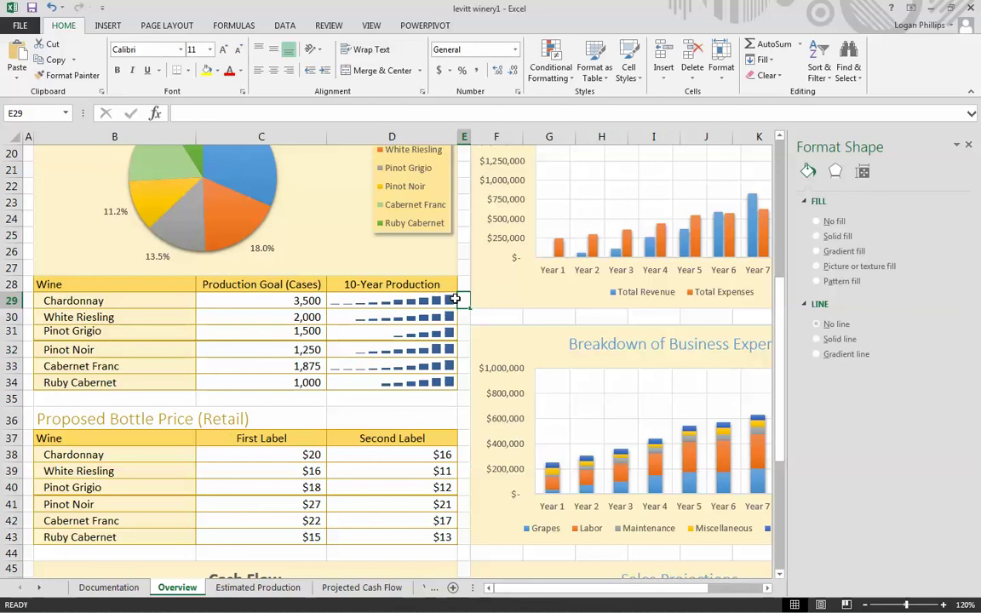
key("Left")
key("shift+Down")
key("shift+Down")
key("shift+Down")
key("shift+Down")
key("shift+Down")
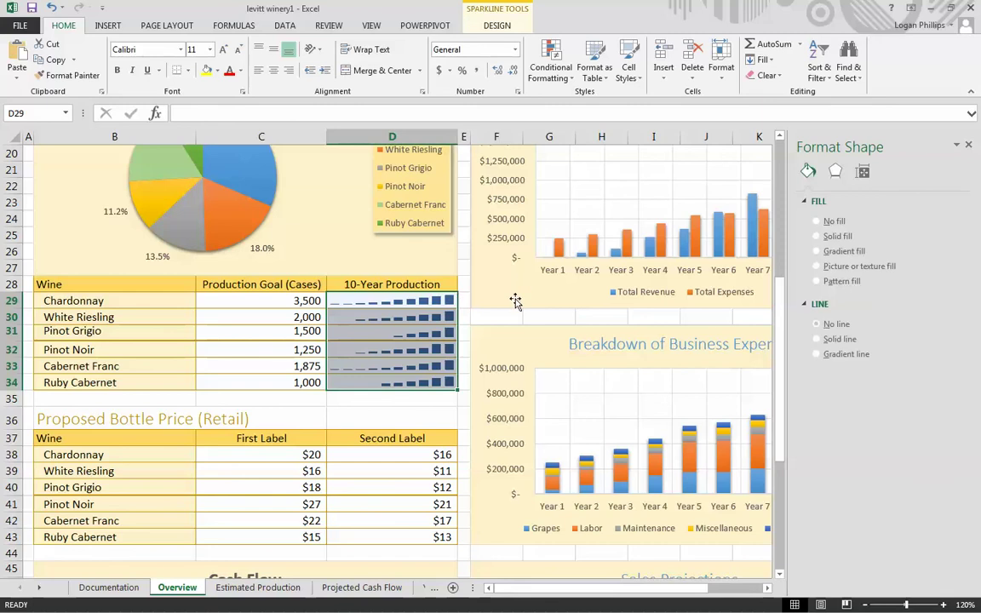
left_click(498, 27)
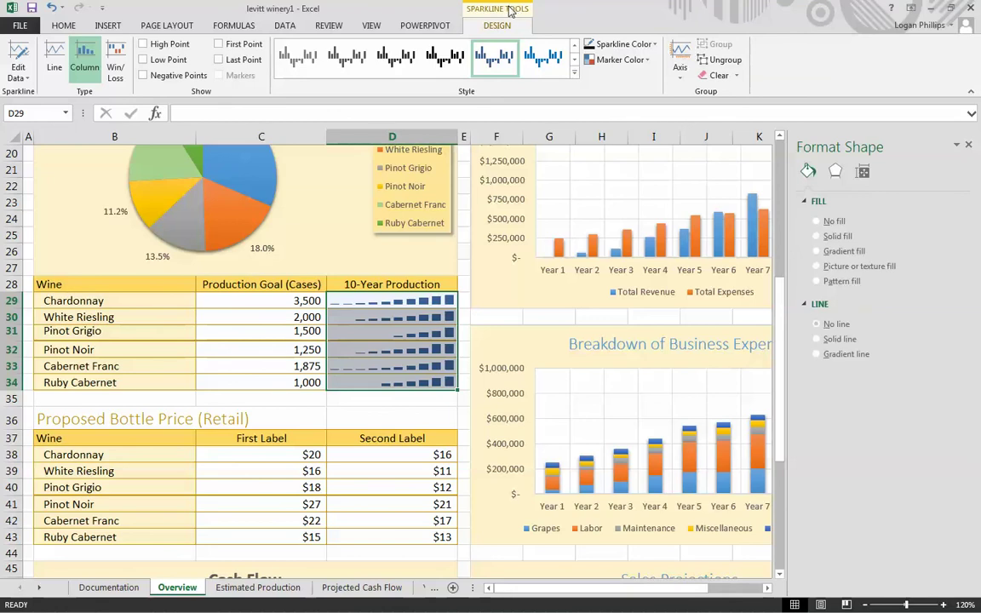
left_click(678, 68)
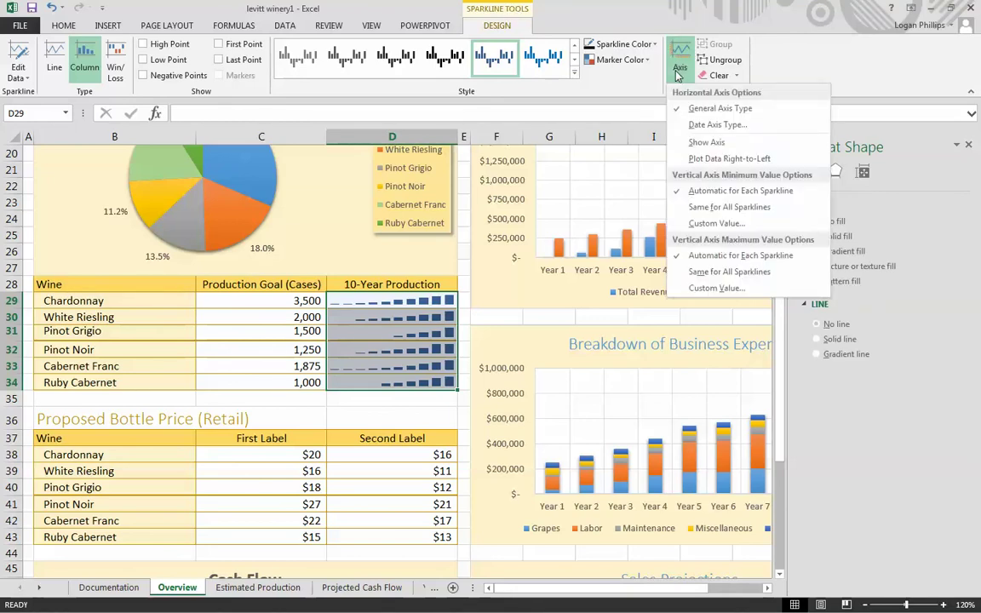
left_click(717, 288)
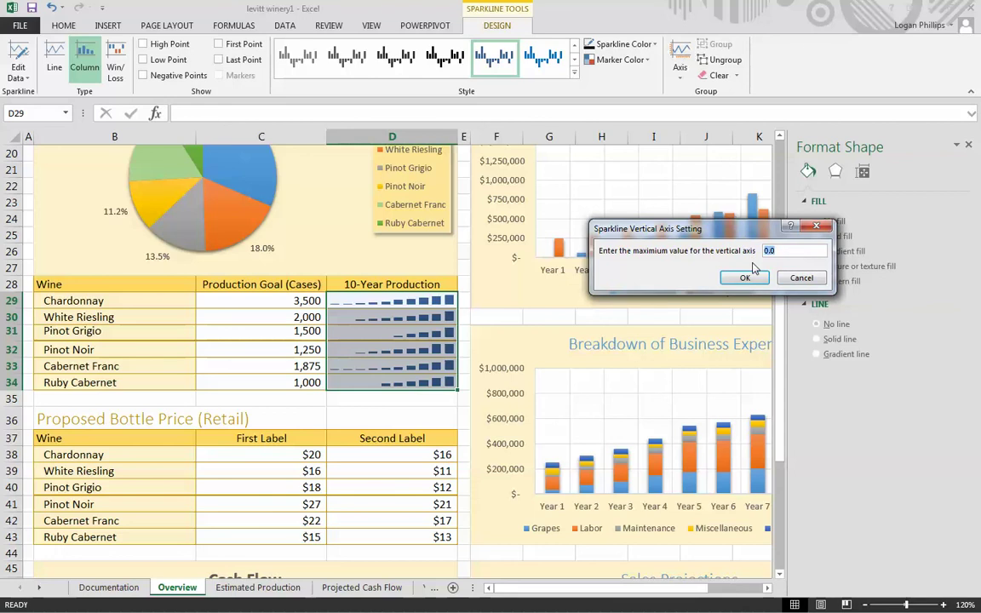
type("35")
left_click(747, 278)
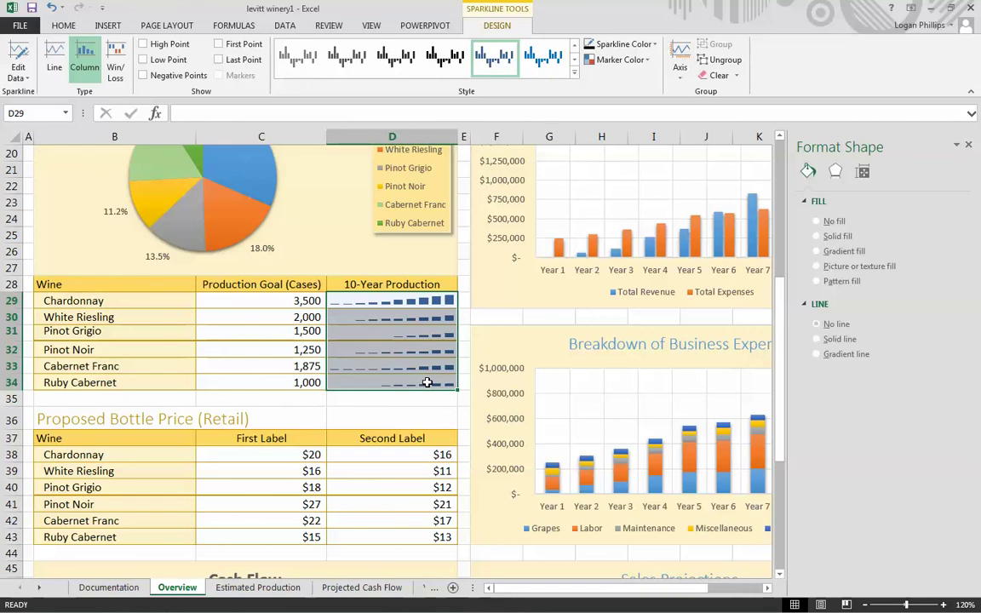
left_click(447, 417)
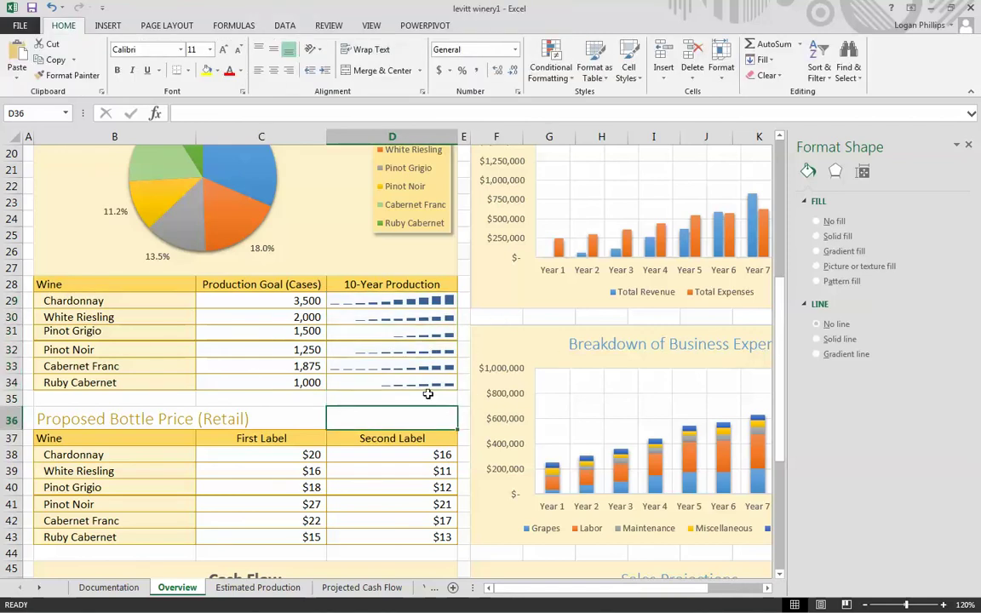
Ungroup the sparklines in D29:D34 and recolor the White Riesling sparkline dark orange
left_click_drag(439, 302, 438, 379)
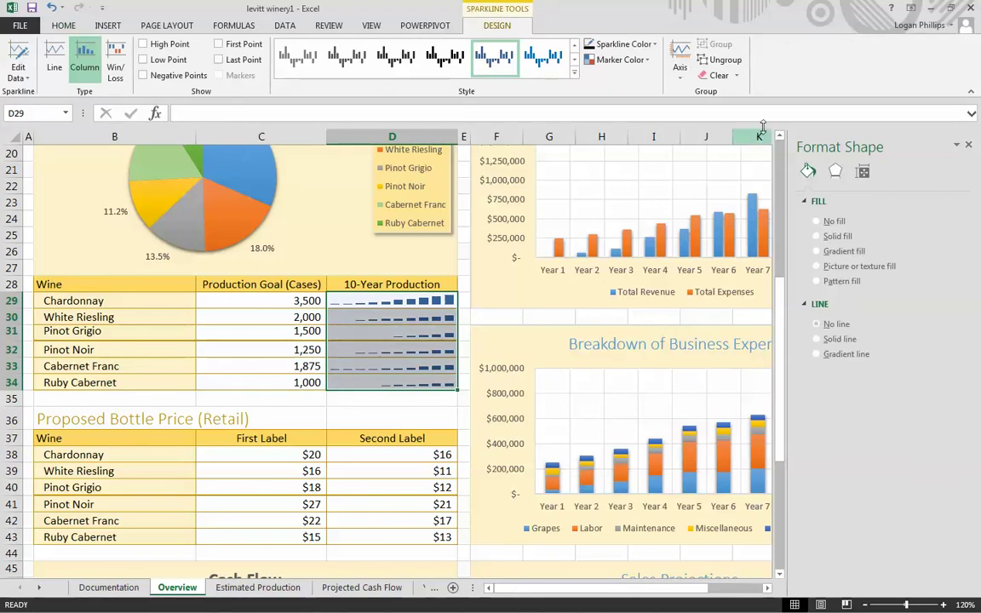
left_click(728, 64)
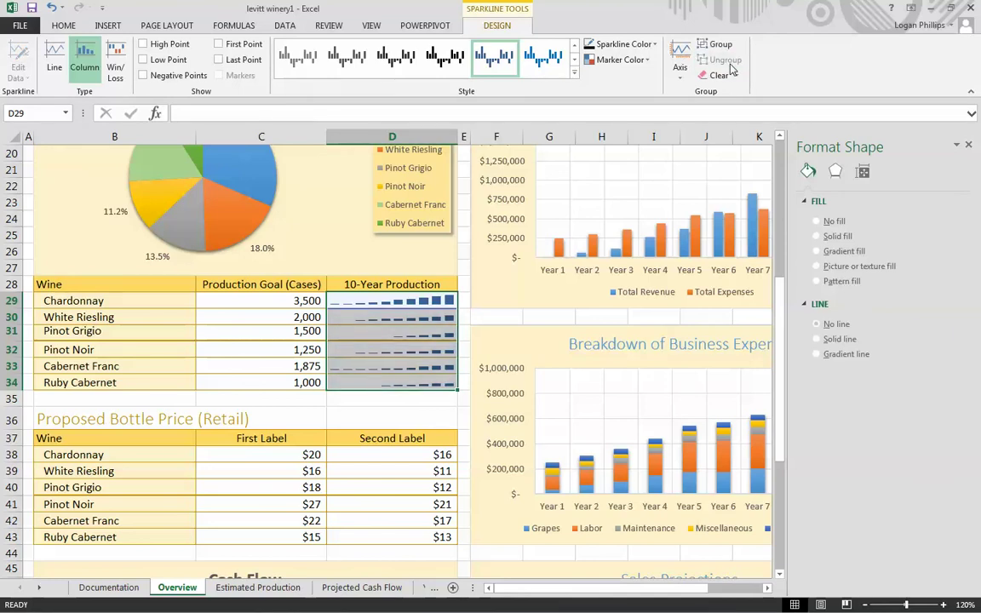
left_click(439, 322)
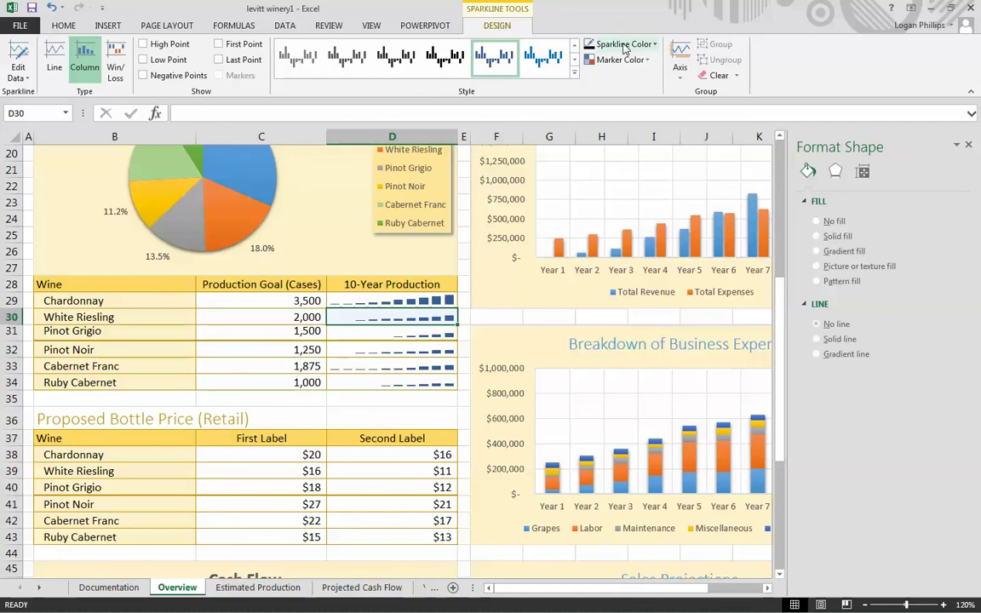
left_click(653, 45)
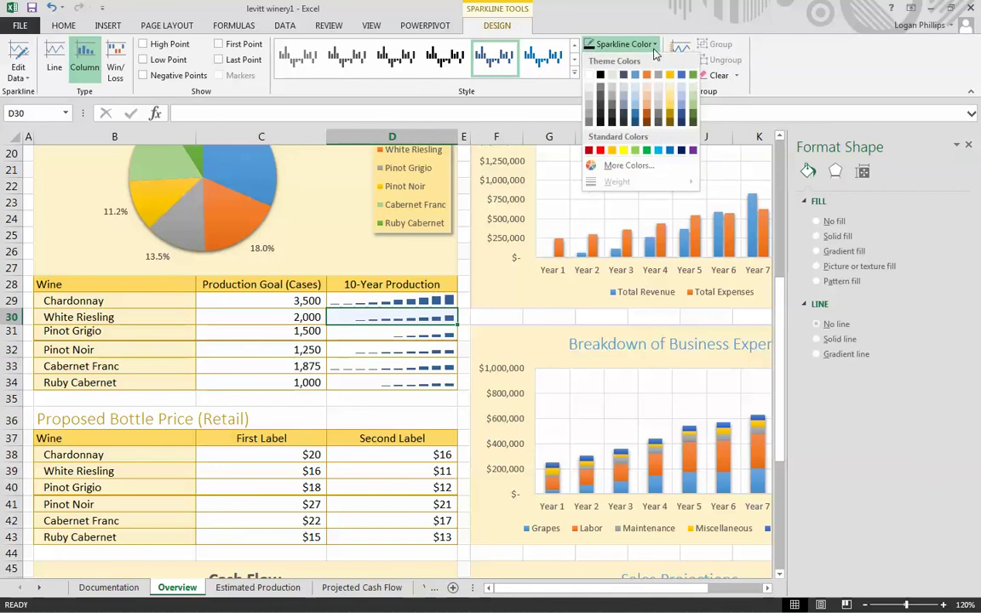
left_click(646, 119)
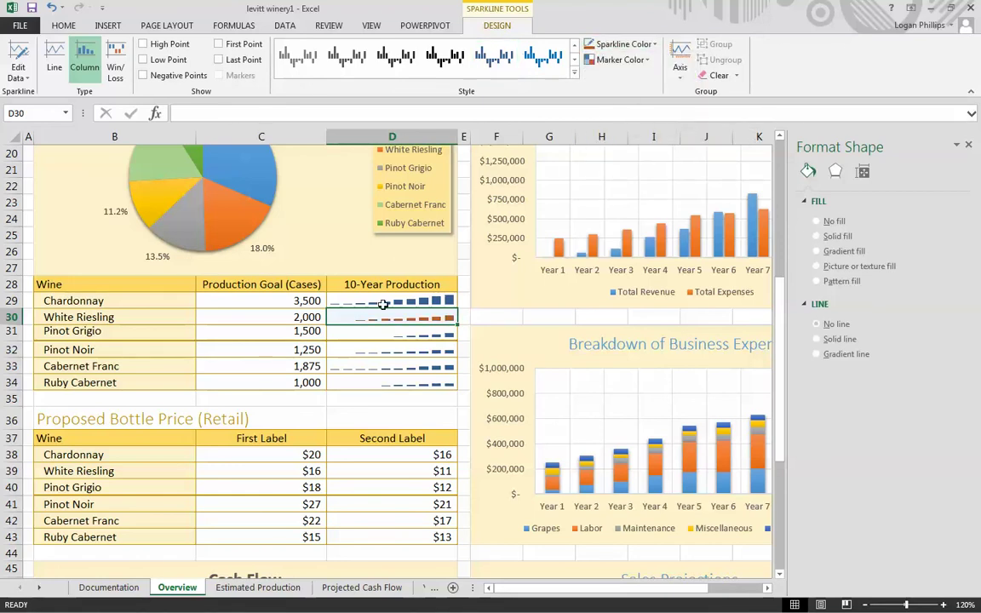
Recolor the Pinot Grigio sparkline light gray and the Pinot Noir sparkline gold
left_click(439, 334)
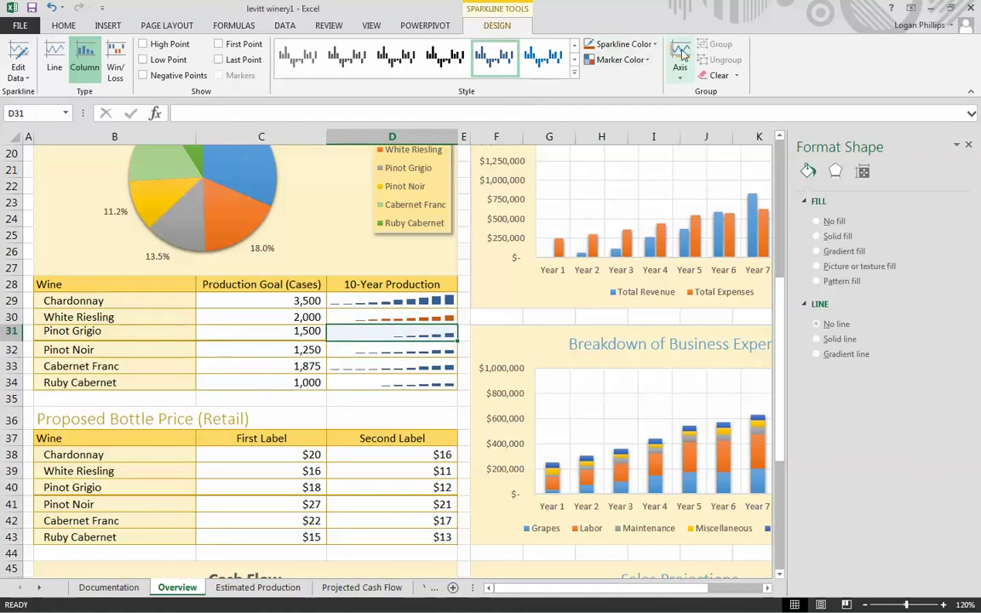
left_click(624, 43)
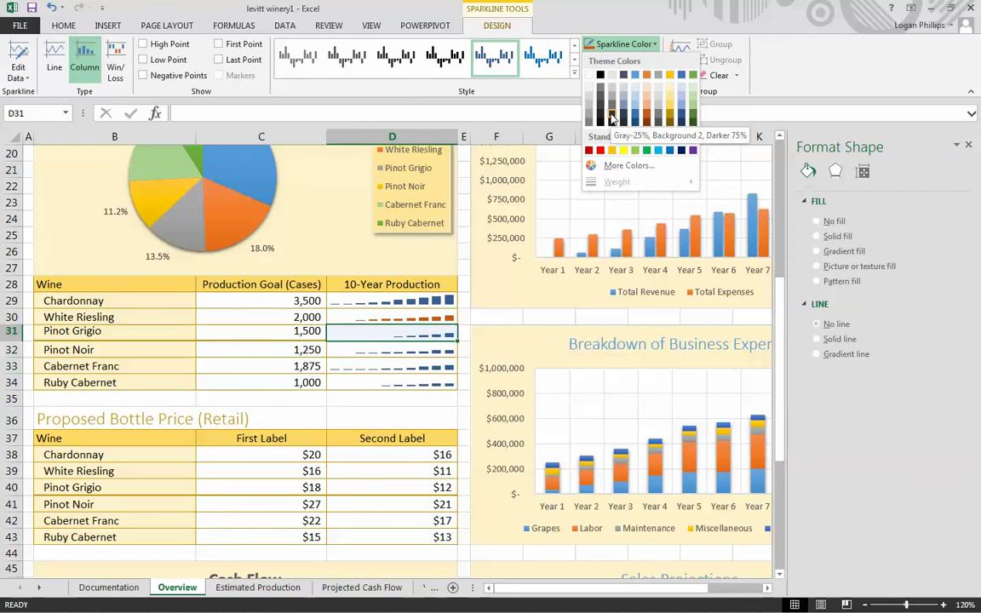
left_click(663, 105)
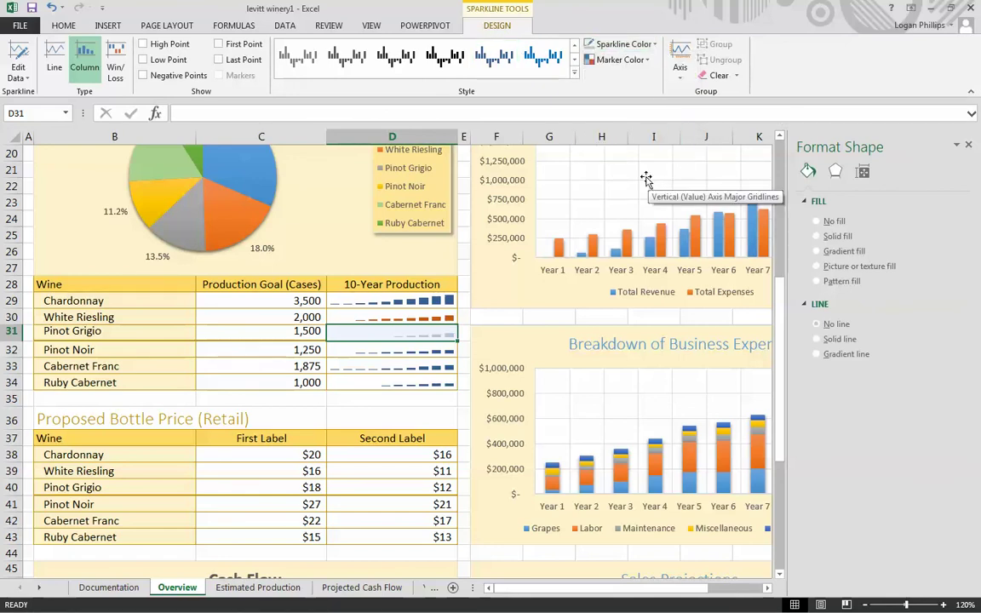
left_click(400, 349)
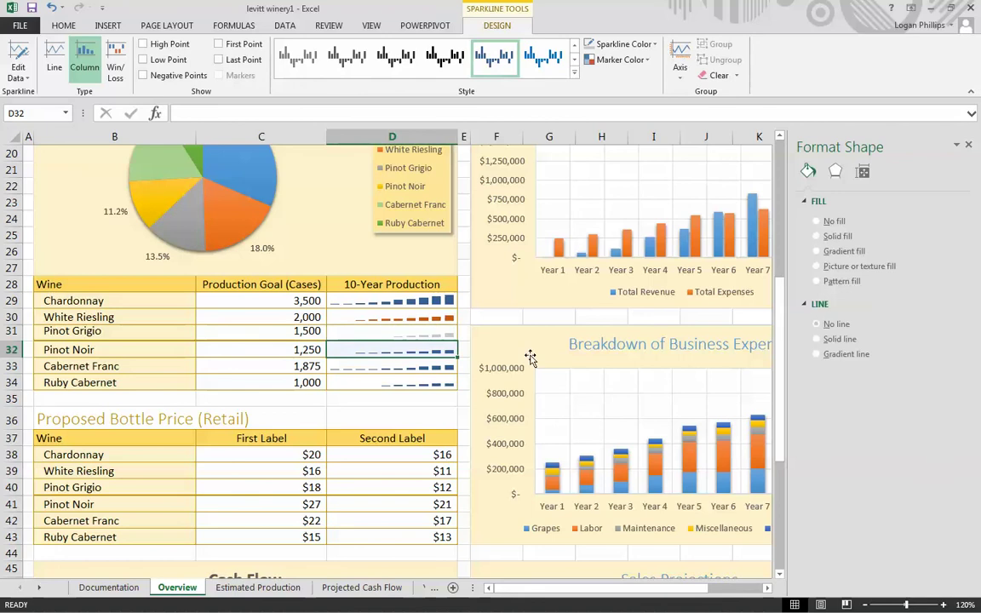
left_click(627, 44)
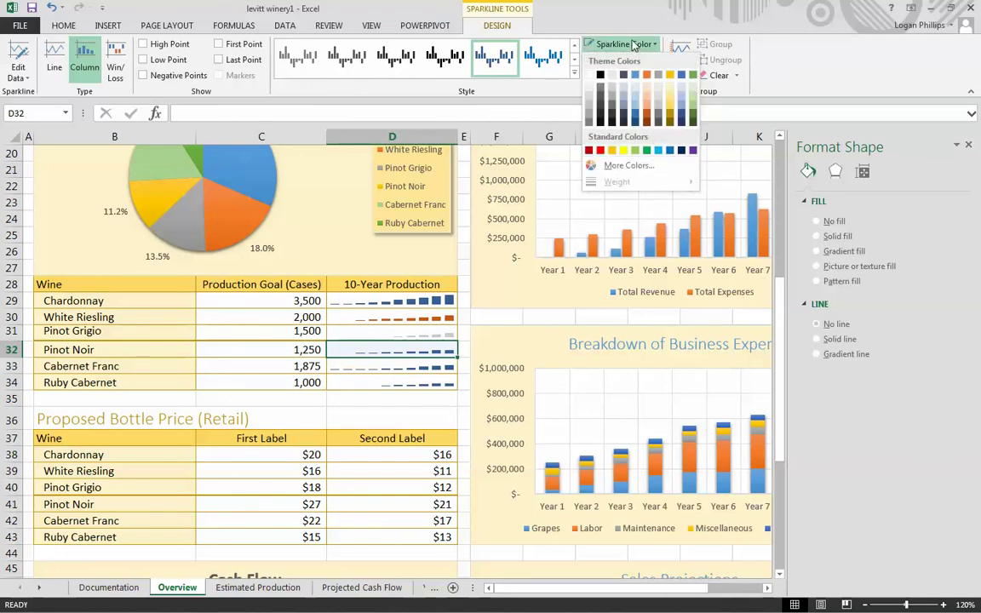
left_click(670, 75)
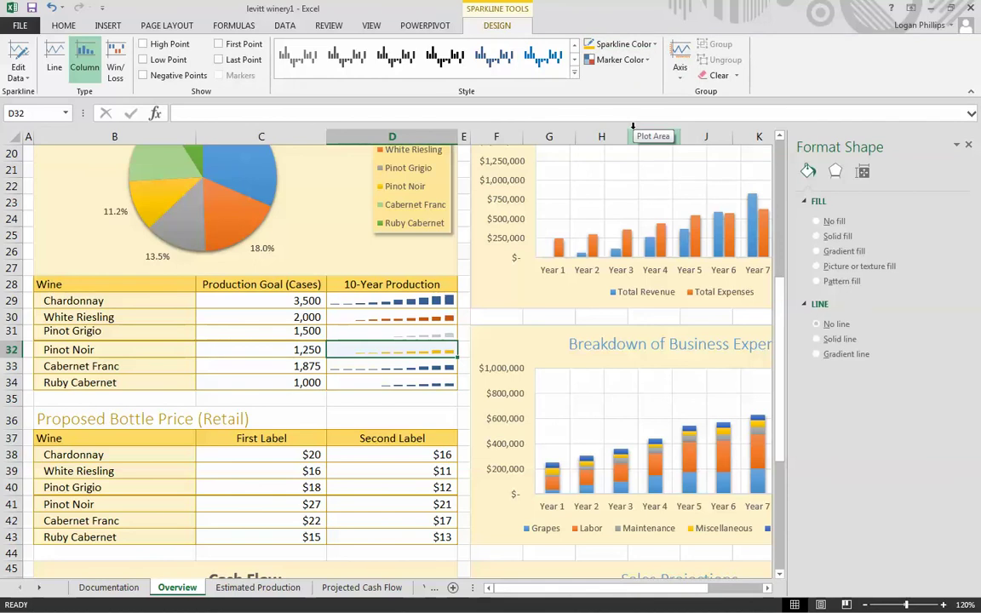
Recolor the Cabernet Franc sparkline in D33 light green, leaving the cell's content empty
left_click(429, 368)
key("BackSpace")
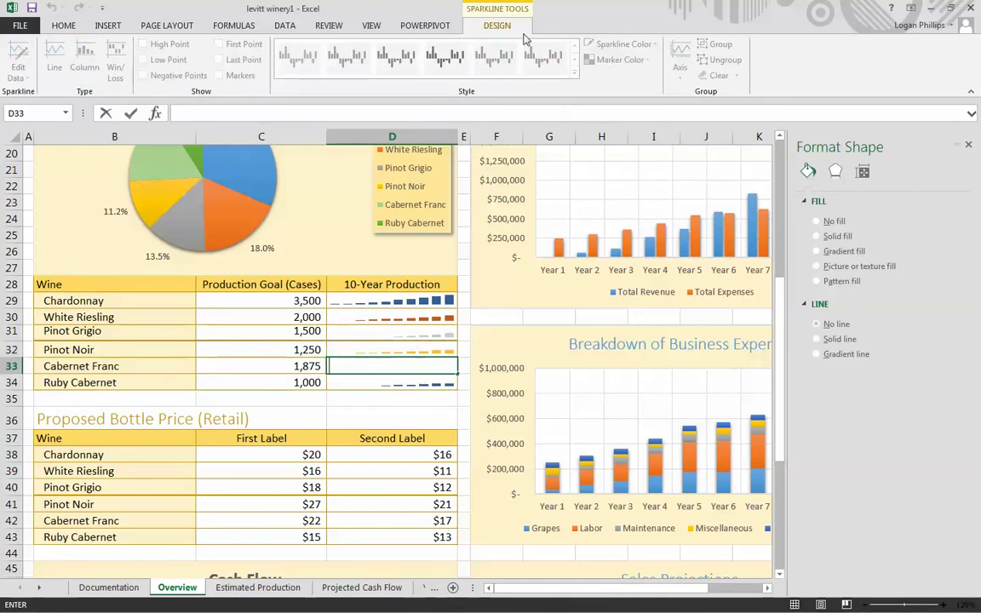
left_click(417, 332)
left_click(450, 365)
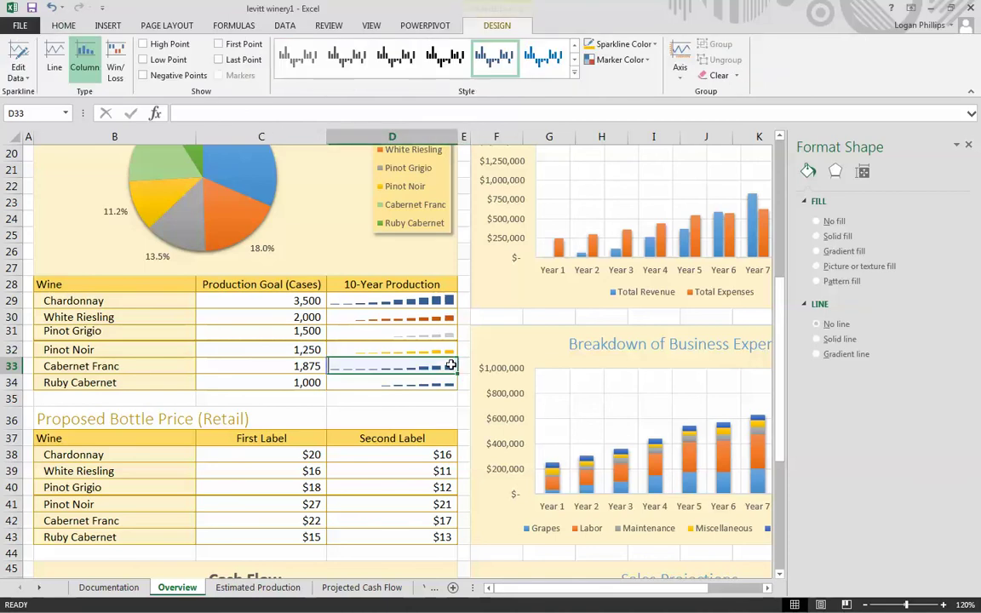
left_click(592, 44)
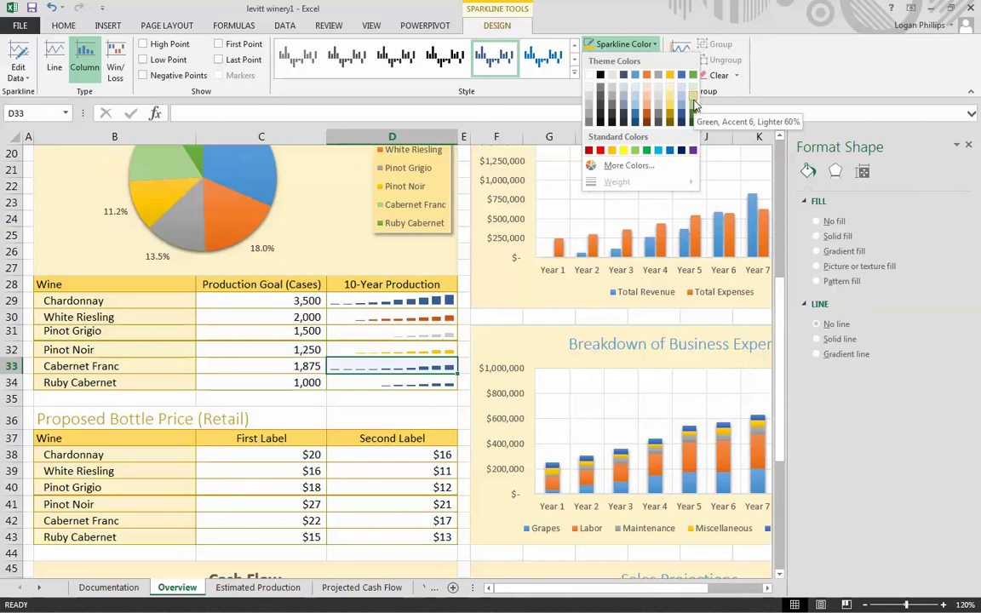
left_click(693, 103)
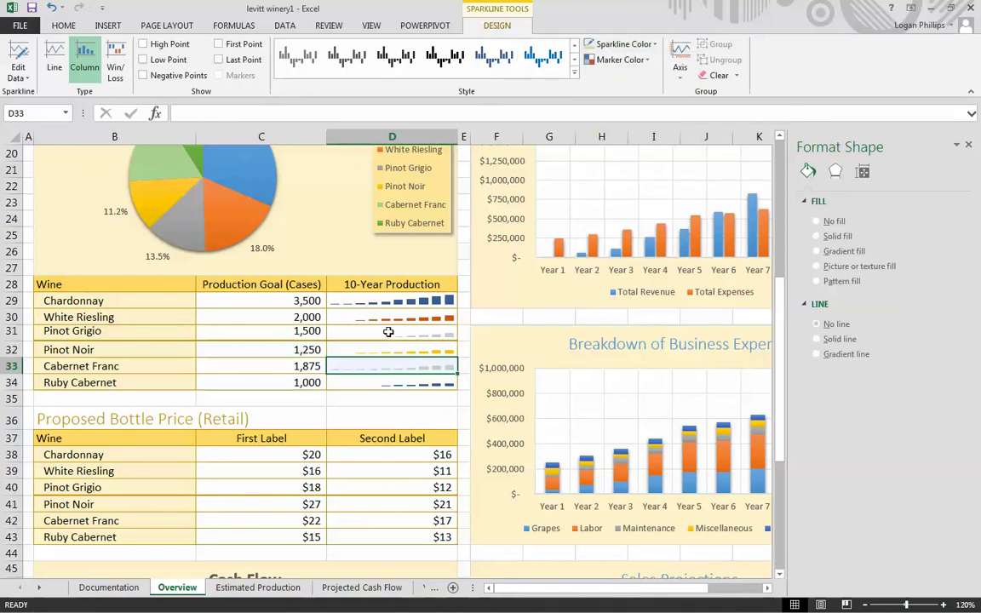
Recolor the Ruby Cabernet sparkline in D34 green to match its pie slice, and deselect it
left_click(361, 387)
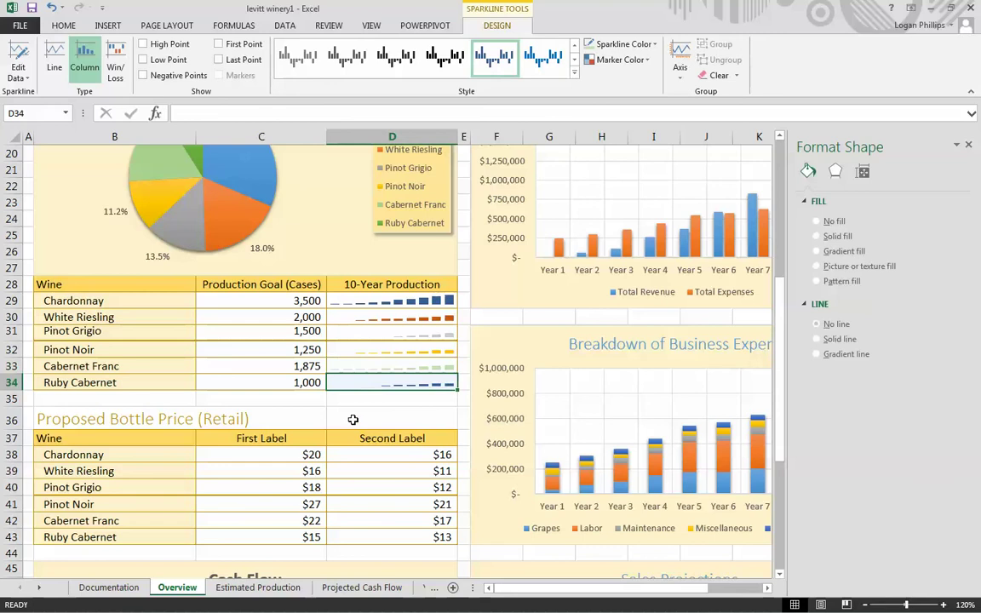
left_click(642, 49)
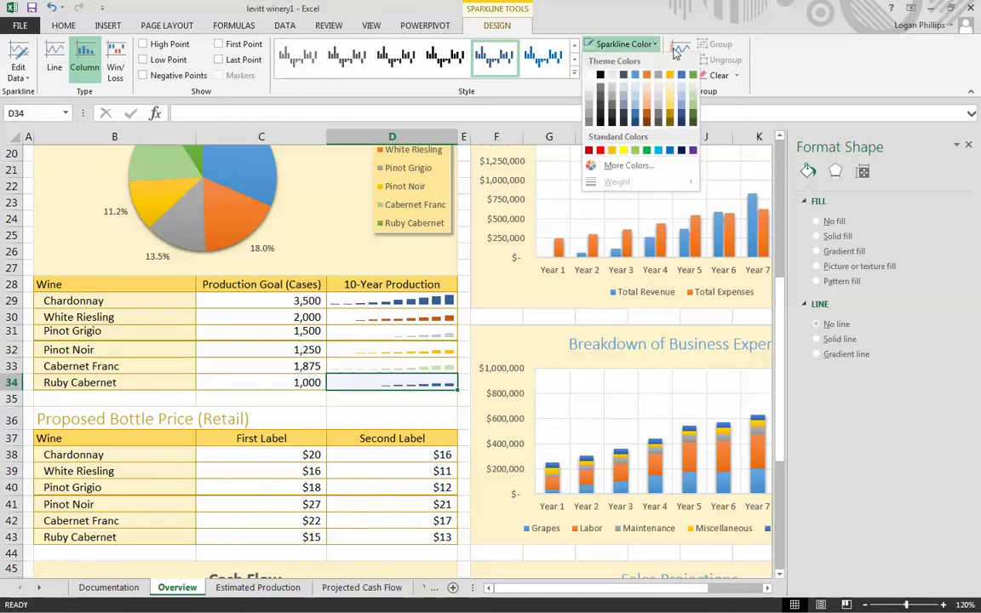
left_click(630, 71)
left_click(680, 67)
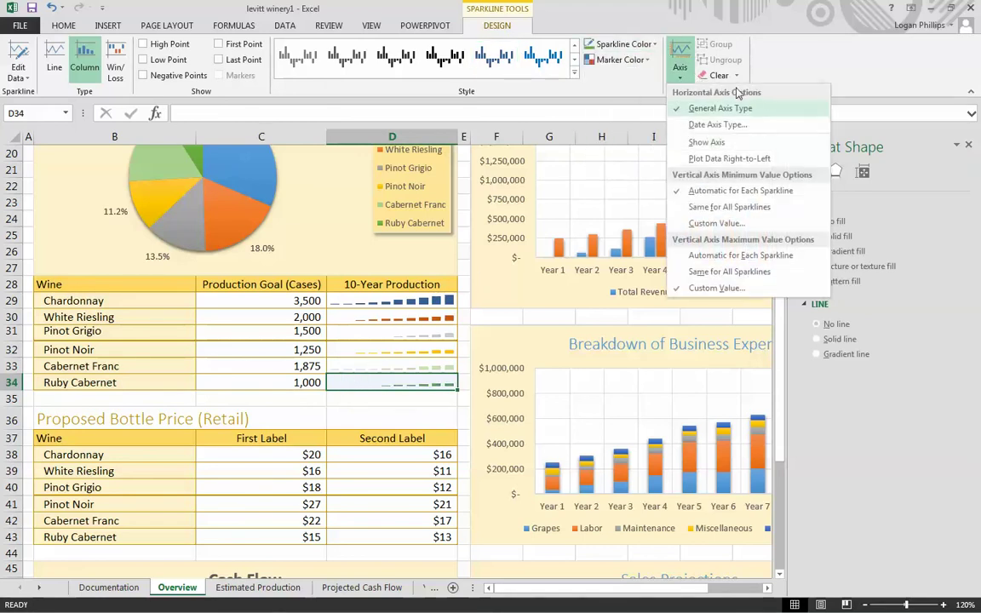
left_click(340, 396)
left_click(341, 396)
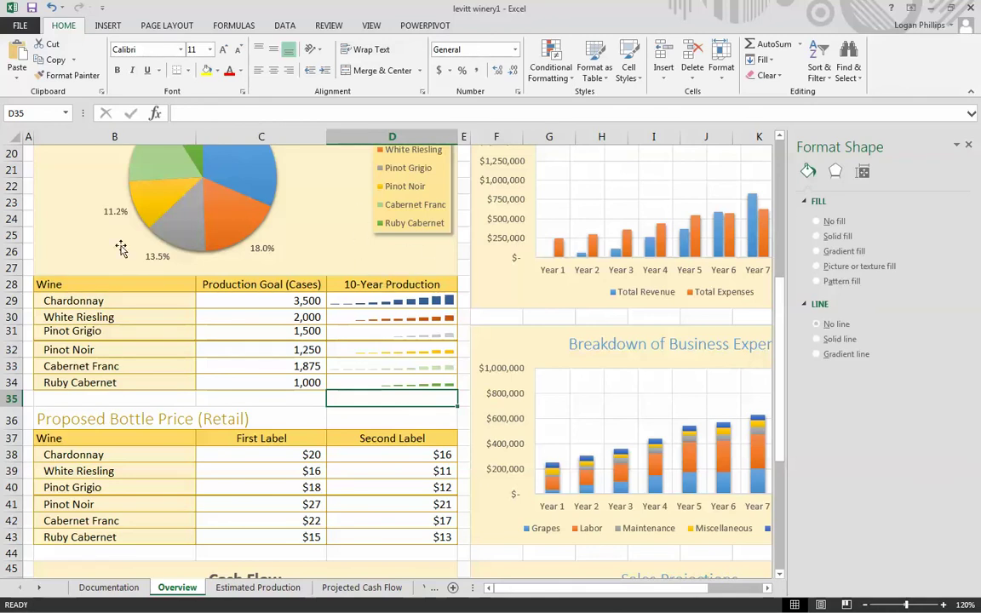
scroll(153, 408, "up", 2)
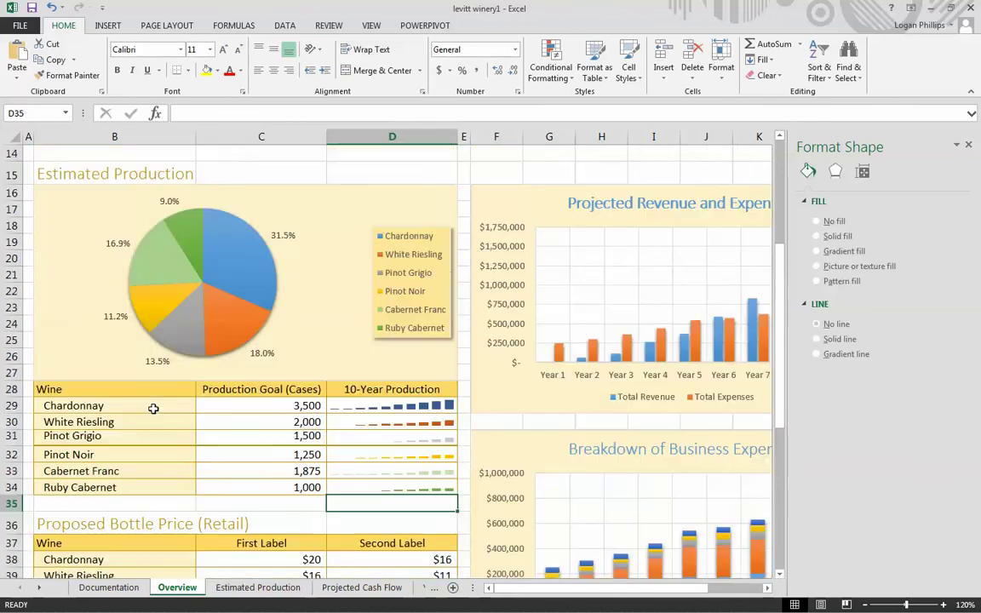
scroll(152, 407, "up", 4)
scroll(149, 400, "down", 6)
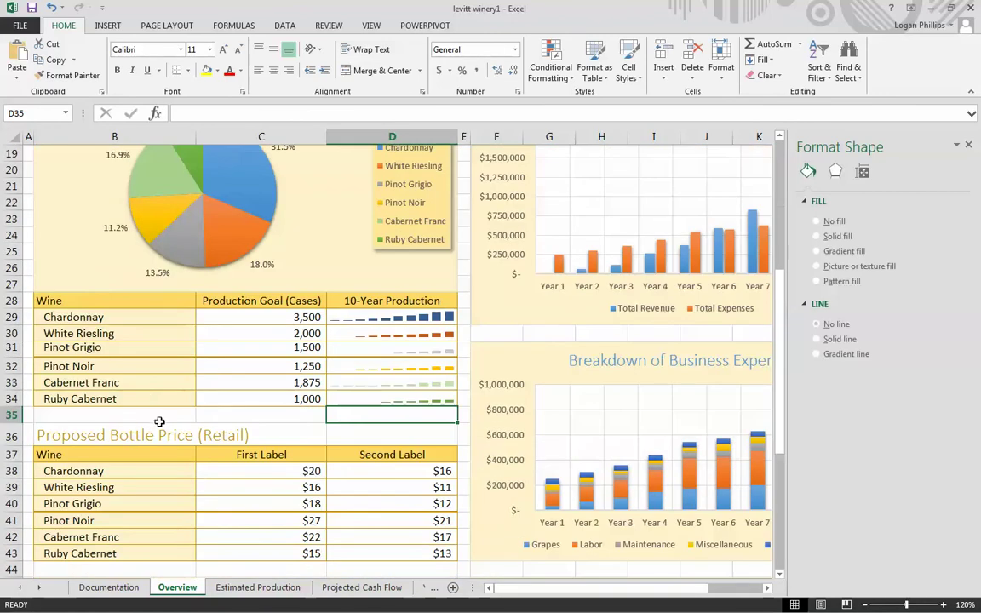
double_click(152, 415)
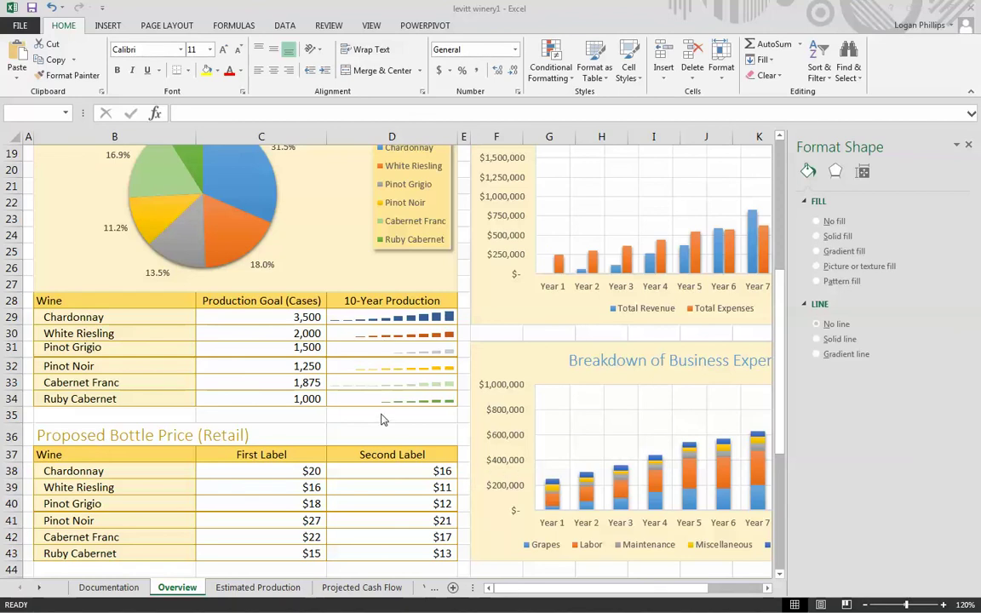
key("Escape")
Add blue gradient-fill data bars to the proposed bottle prices in C38:D43 and deselect the range
scroll(284, 431, "down", 3)
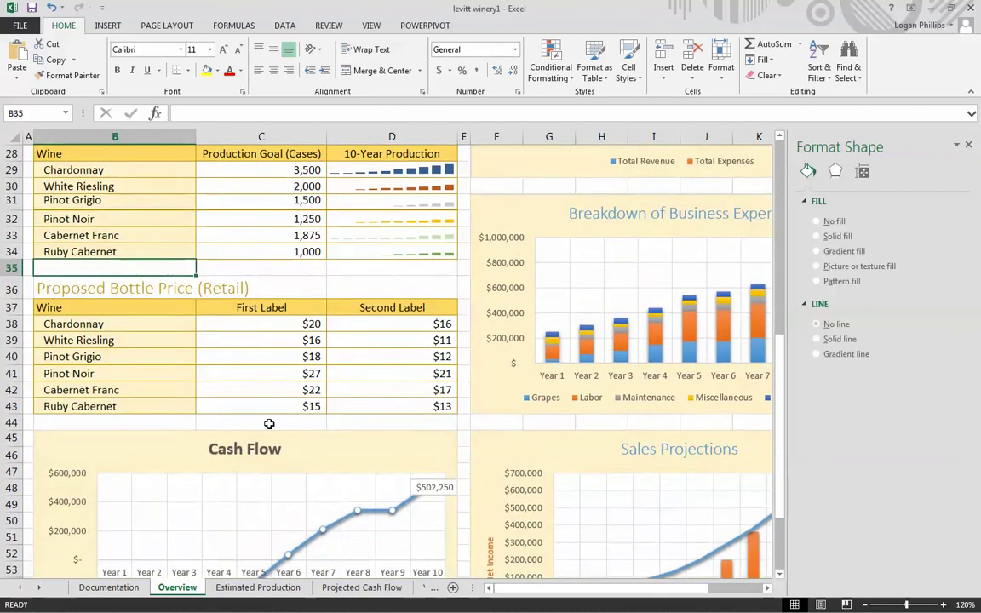
scroll(269, 423, "up", 1)
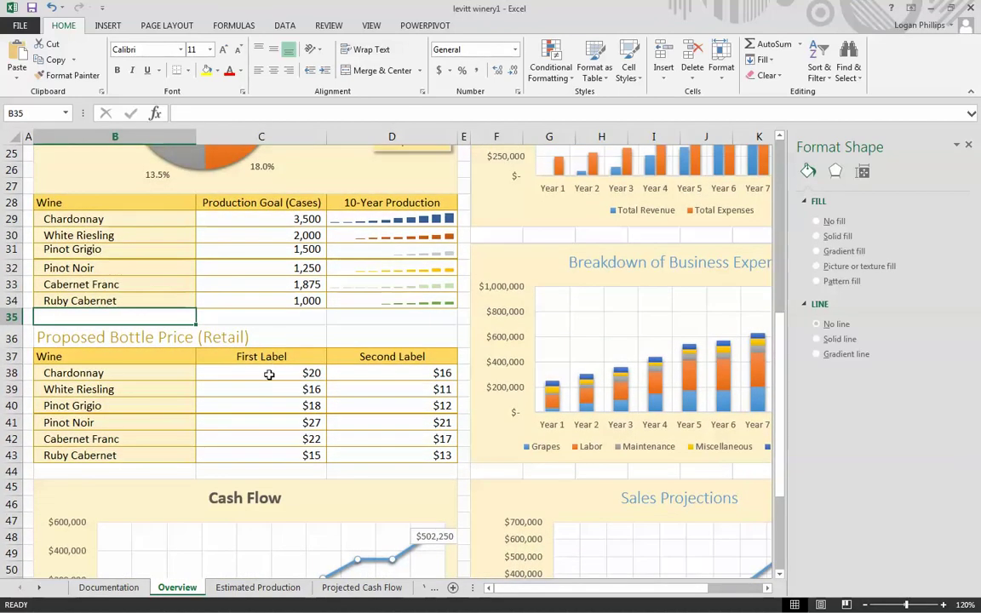
left_click_drag(269, 375, 409, 447)
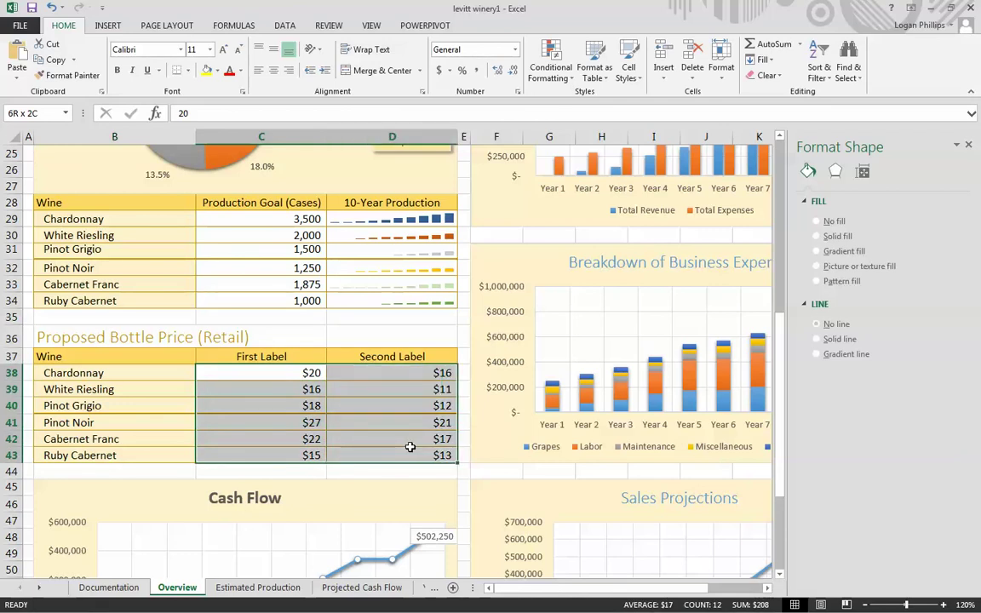
left_click_drag(409, 447, 409, 447)
left_click(557, 67)
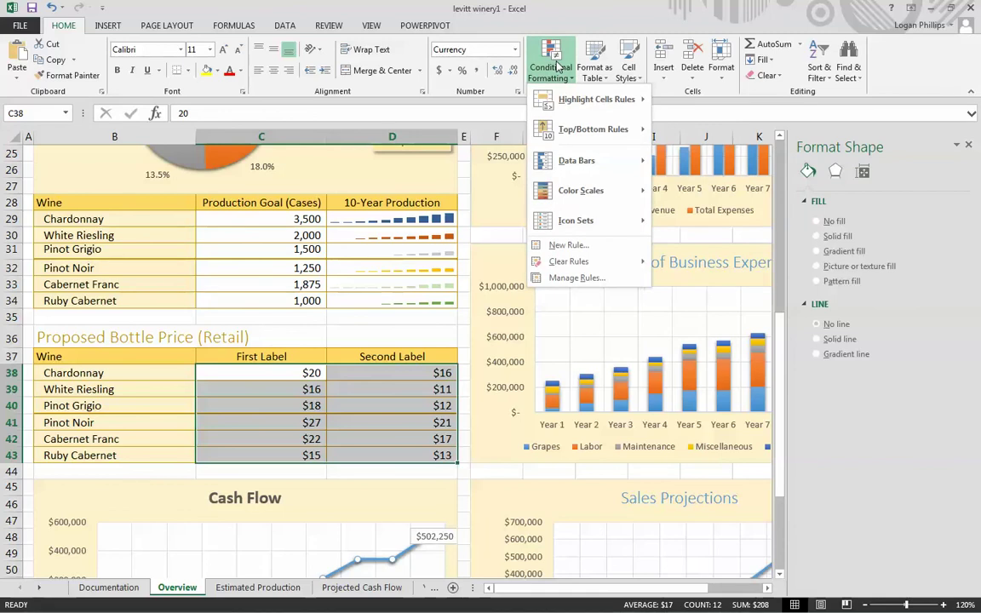
mouse_move(597, 165)
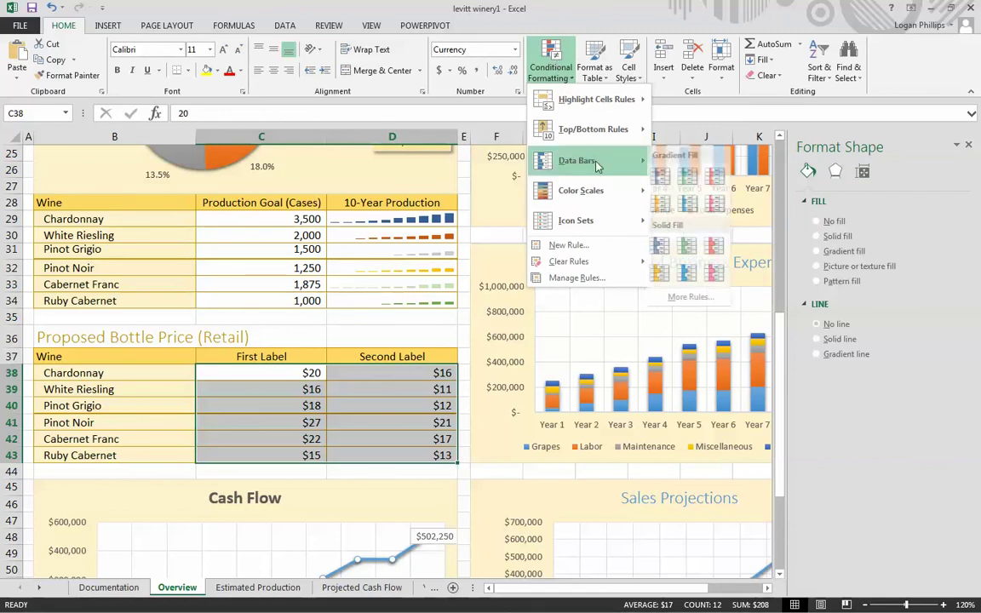
left_click(673, 177)
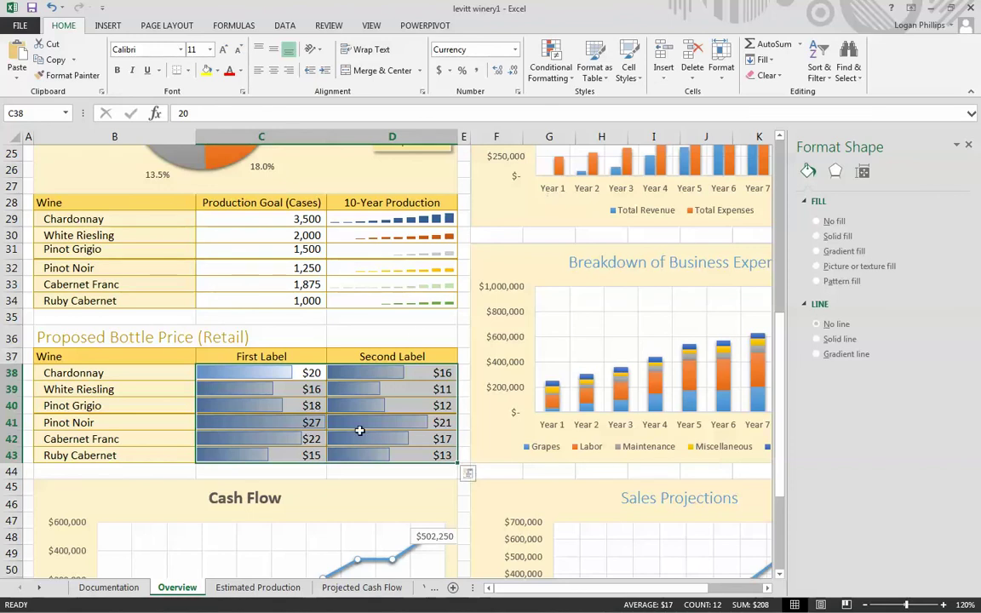
left_click(430, 334)
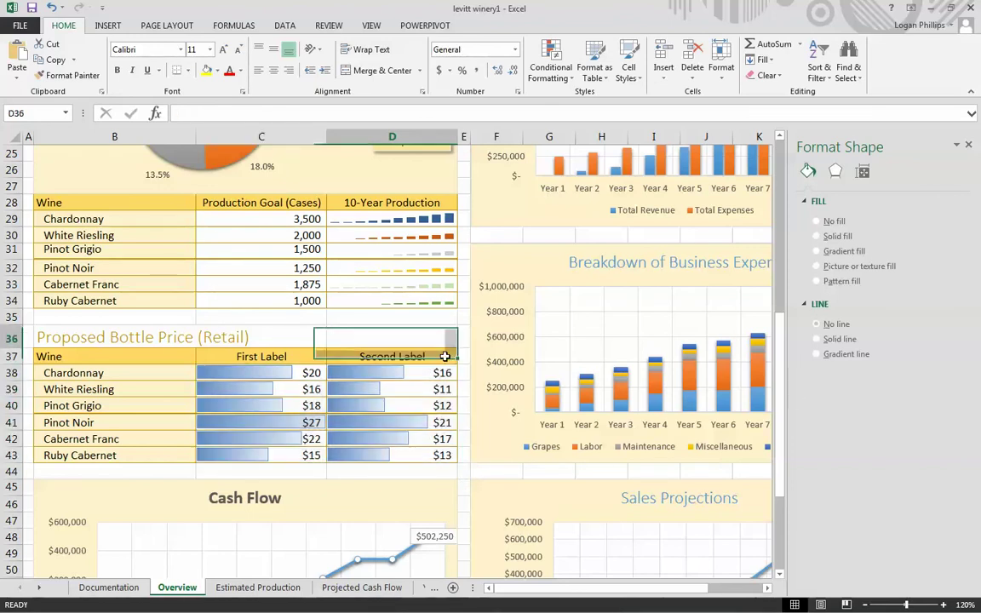
Review the Overview sheet's loan table, charts, production sparklines and bottle price data bars
scroll(312, 413, "down", 2)
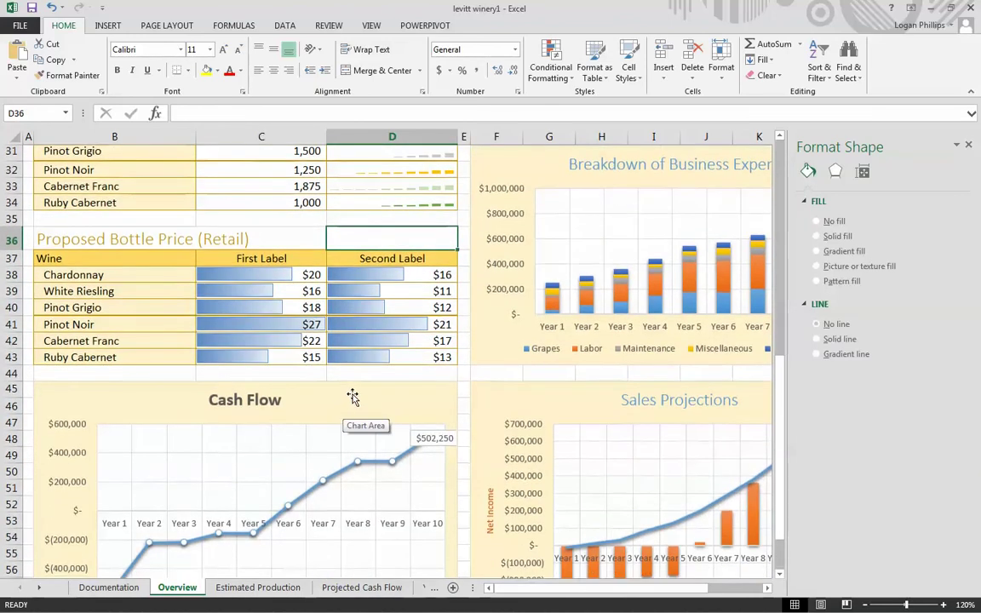
scroll(276, 308, "up", 1)
scroll(335, 387, "up", 2)
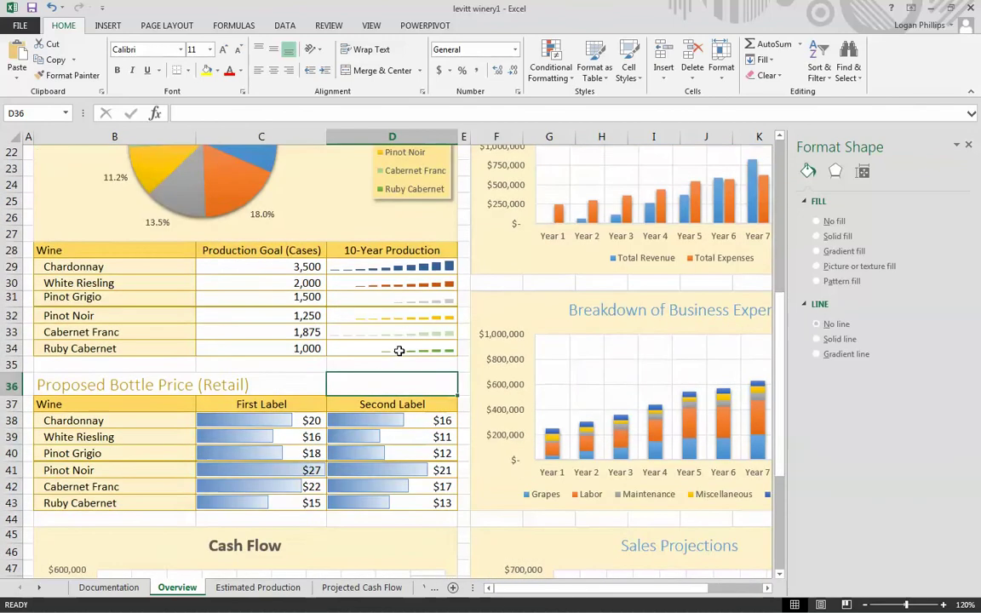
scroll(407, 390, "down", 1)
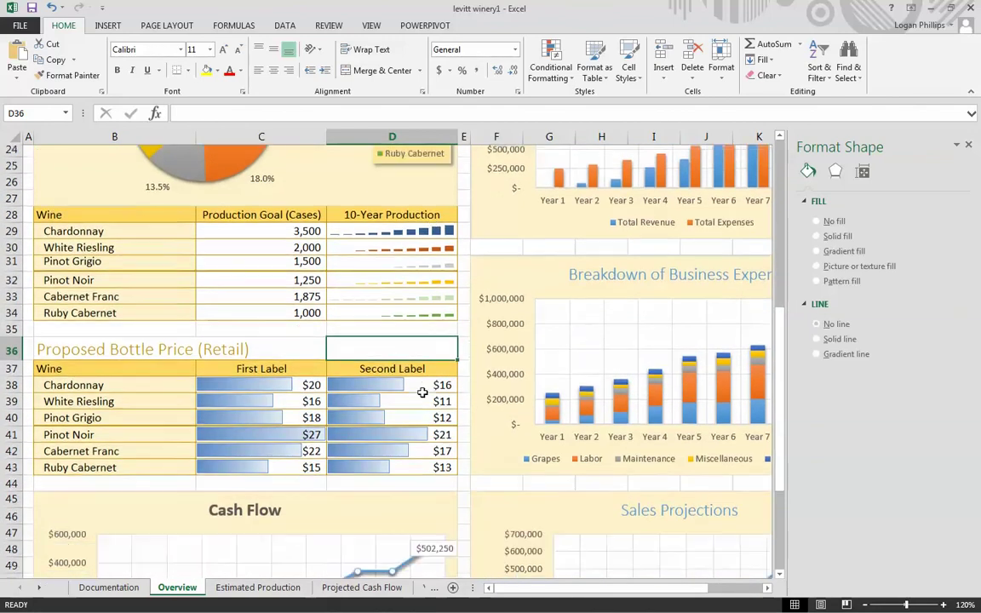
scroll(668, 415, "up", 2)
scroll(668, 416, "up", 3)
scroll(655, 416, "down", 8)
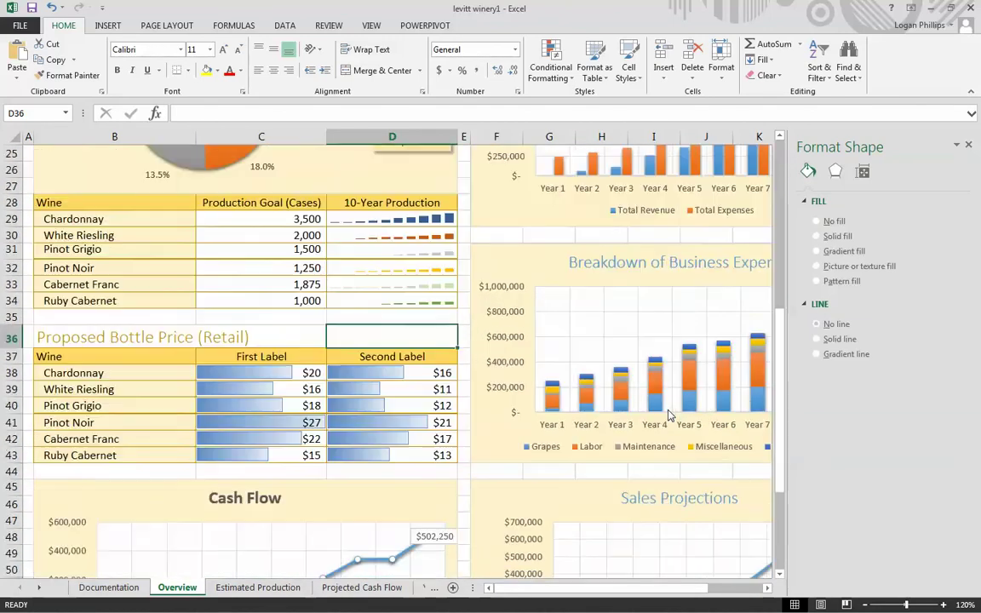
scroll(631, 414, "up", 6)
scroll(632, 415, "up", 6)
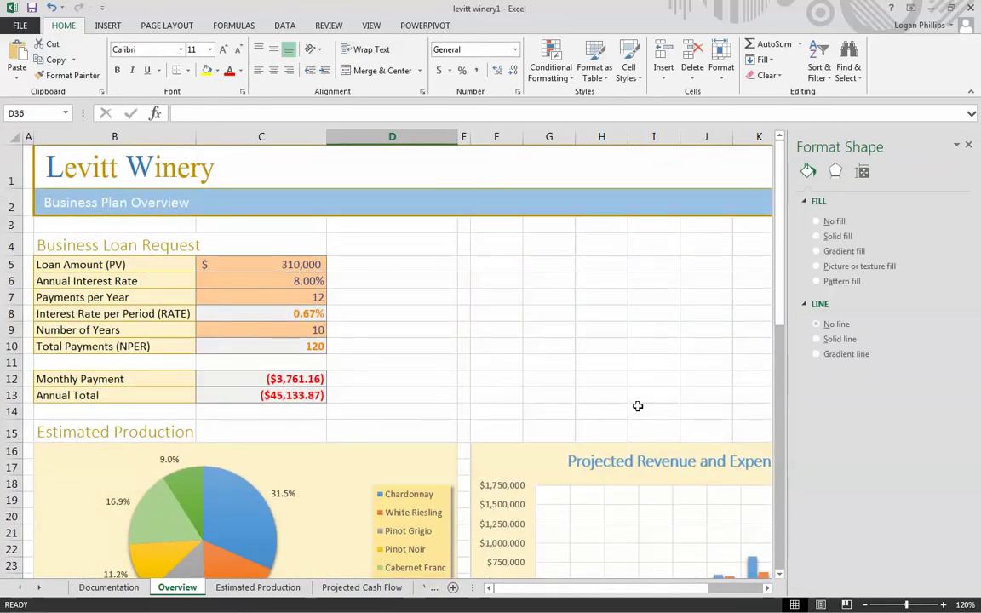
scroll(637, 406, "down", 2)
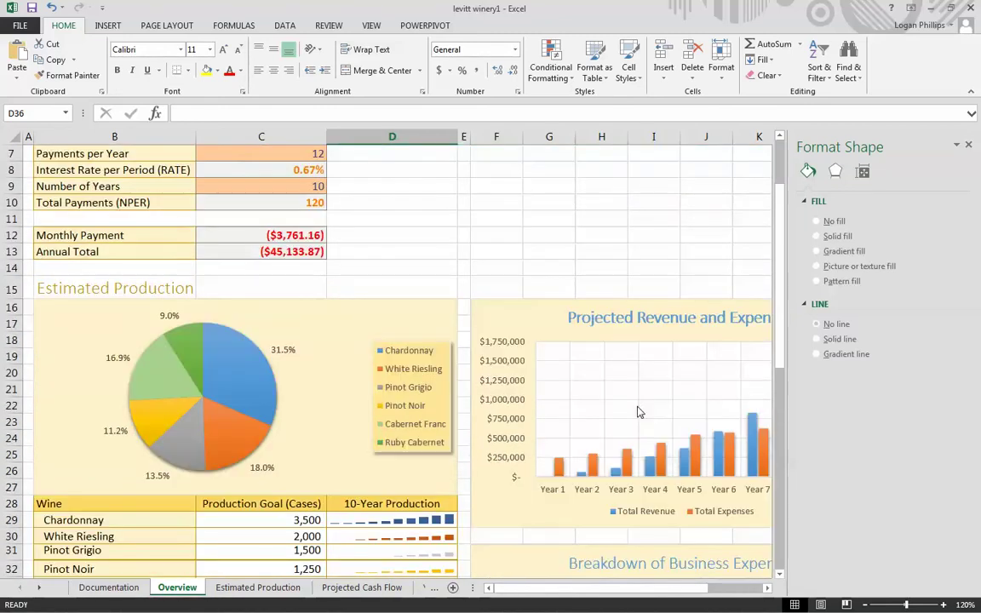
scroll(509, 392, "down", 6)
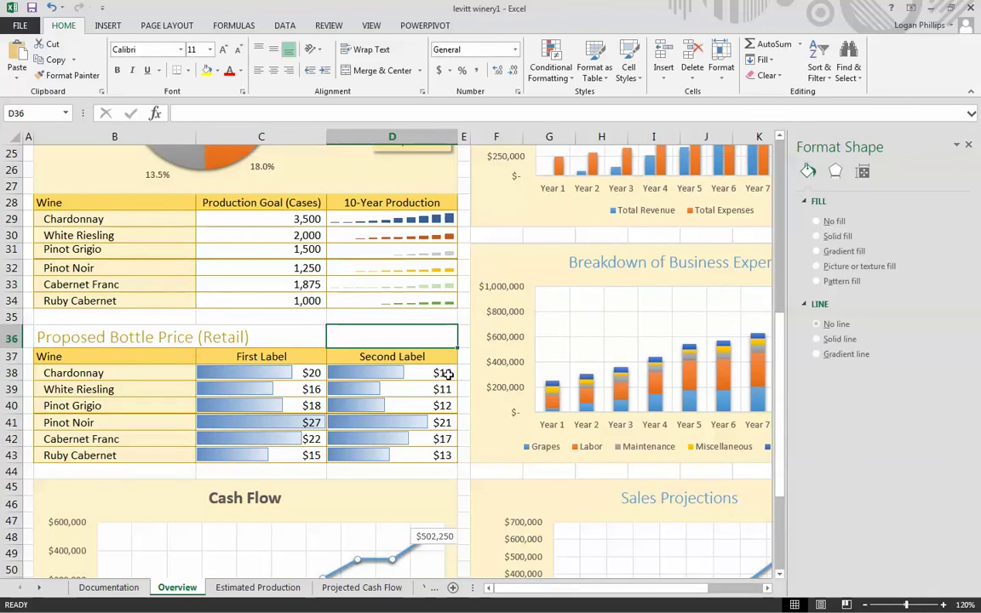
Edit the data bar rule for the bottle prices in C38:D43 so its maximum type is Number
double_click(249, 377)
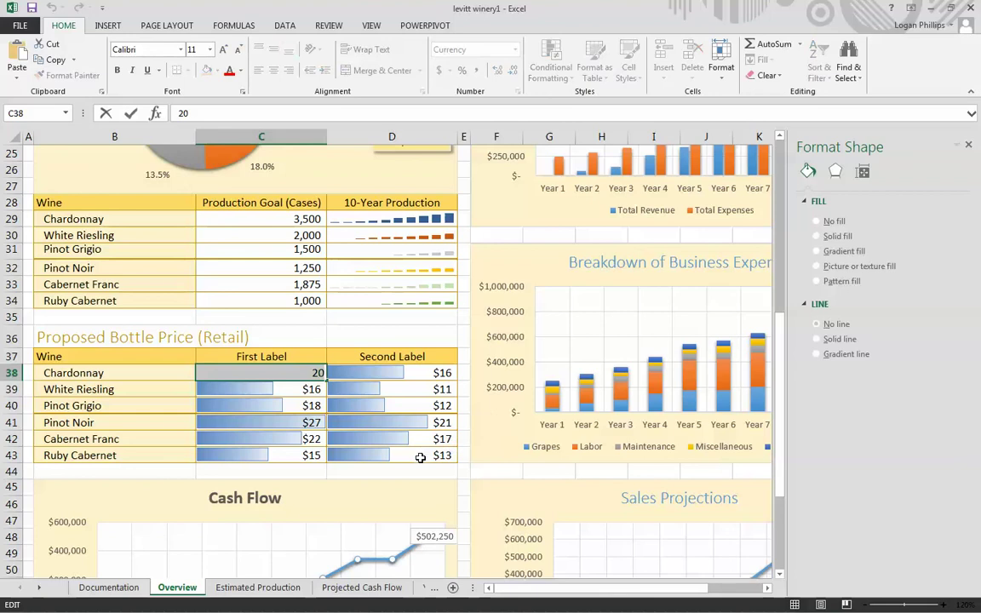
left_click_drag(420, 456, 267, 372)
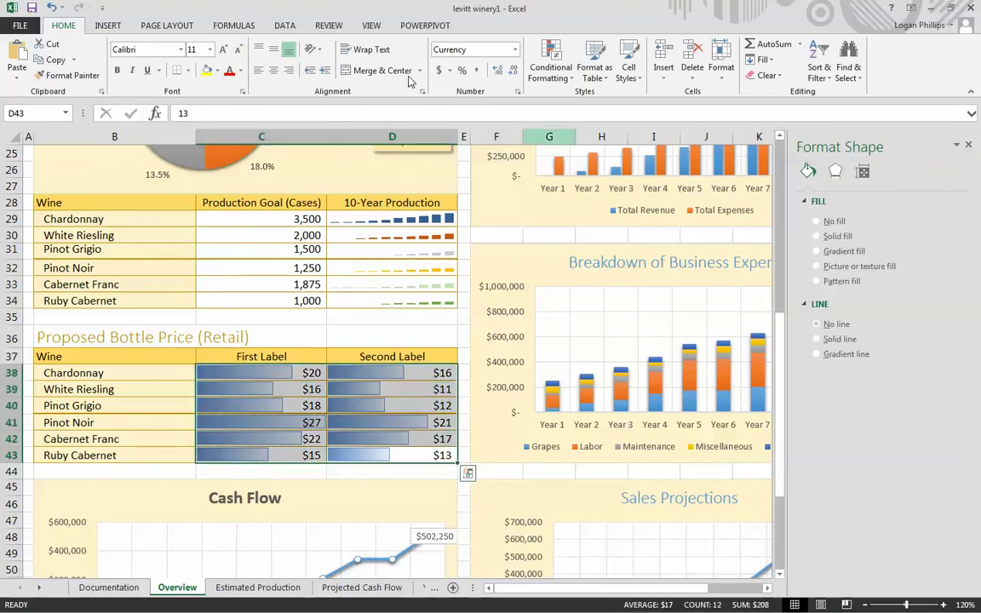
left_click(550, 67)
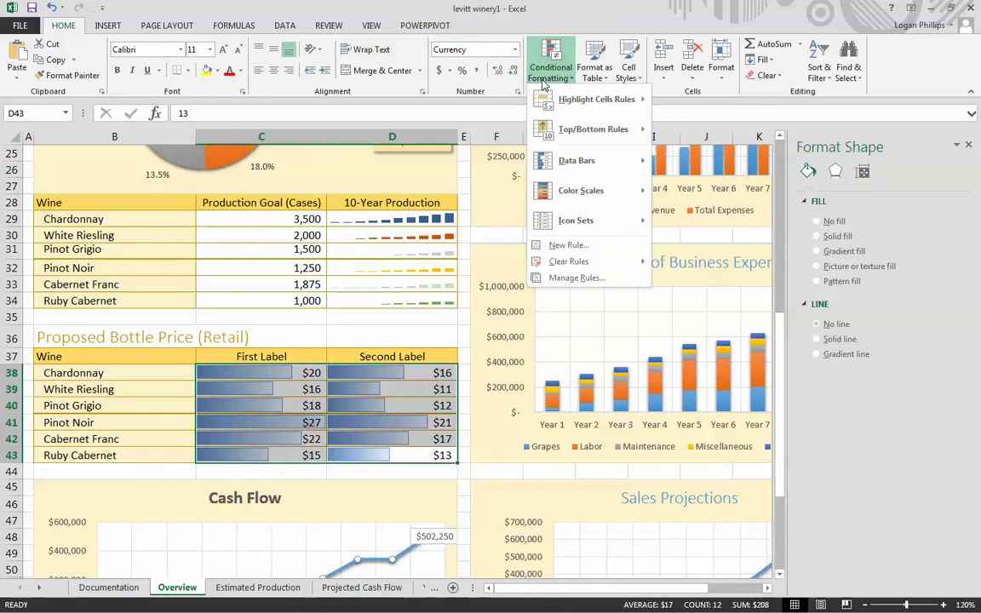
left_click(577, 277)
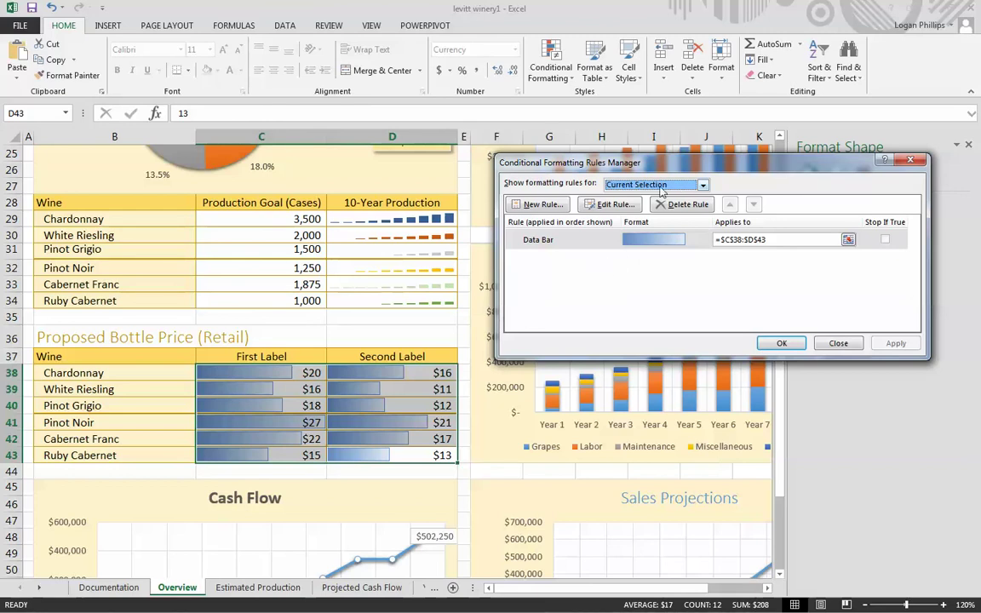
left_click(613, 205)
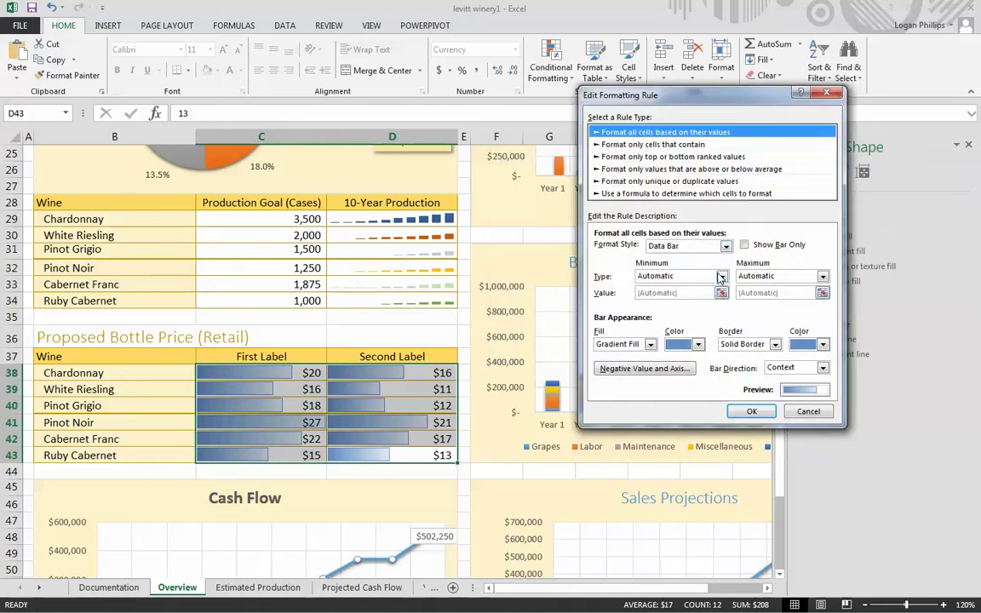
left_click(822, 276)
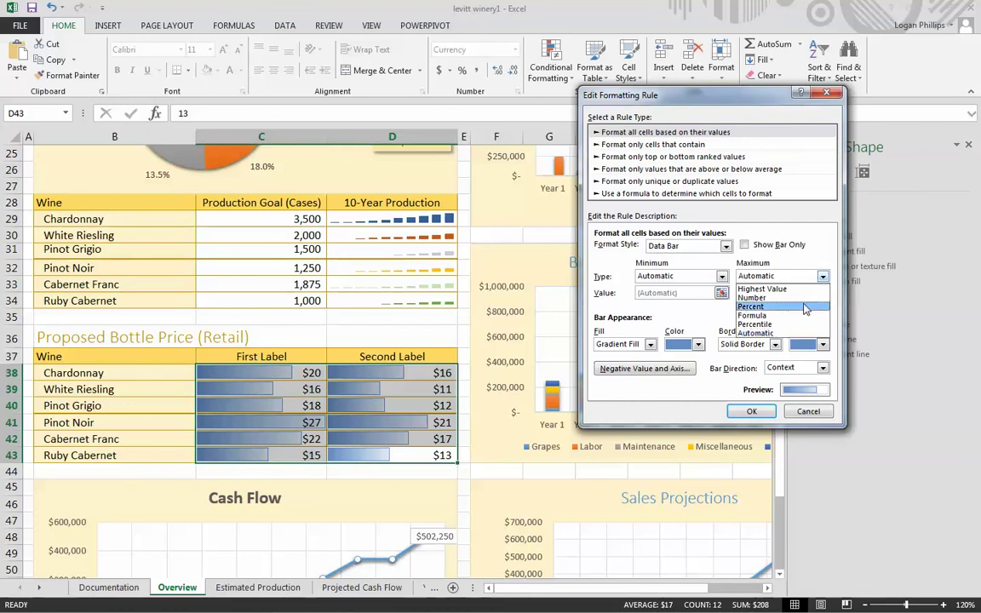
left_click(750, 297)
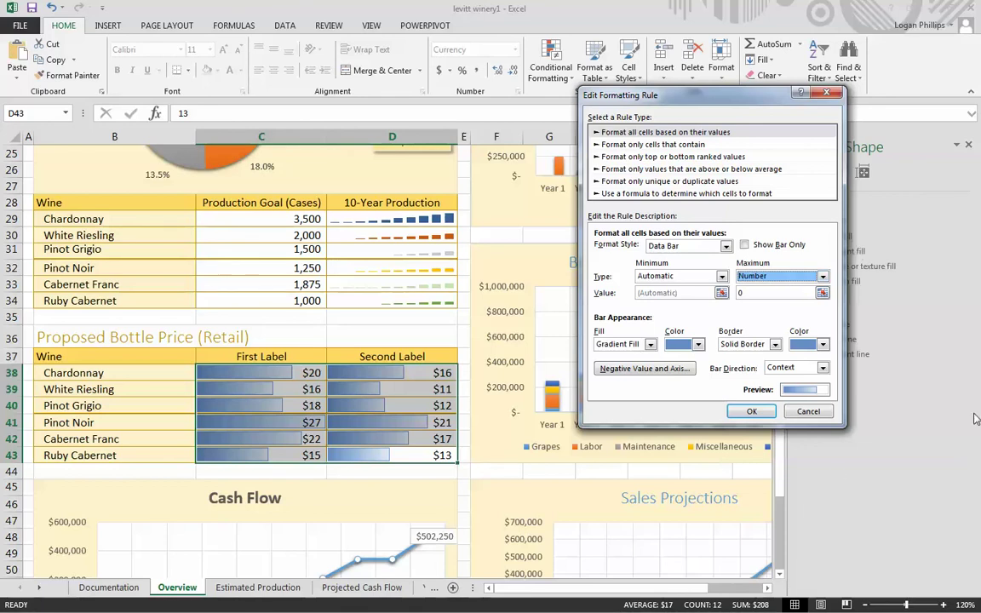
Set the data bar rule's maximum value to 35, apply it to the bottle prices and deselect the range
left_click(766, 292)
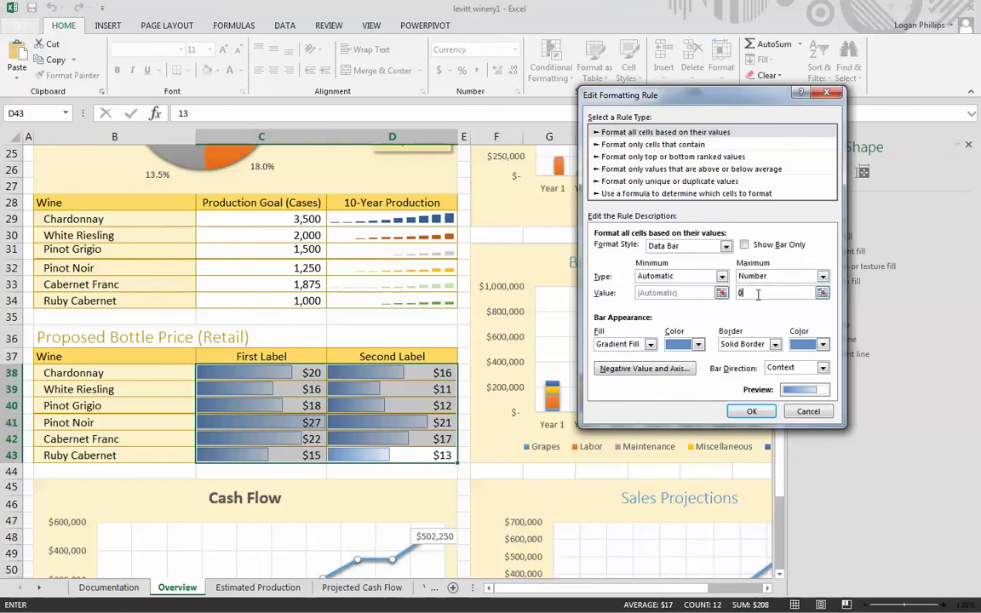
type("235")
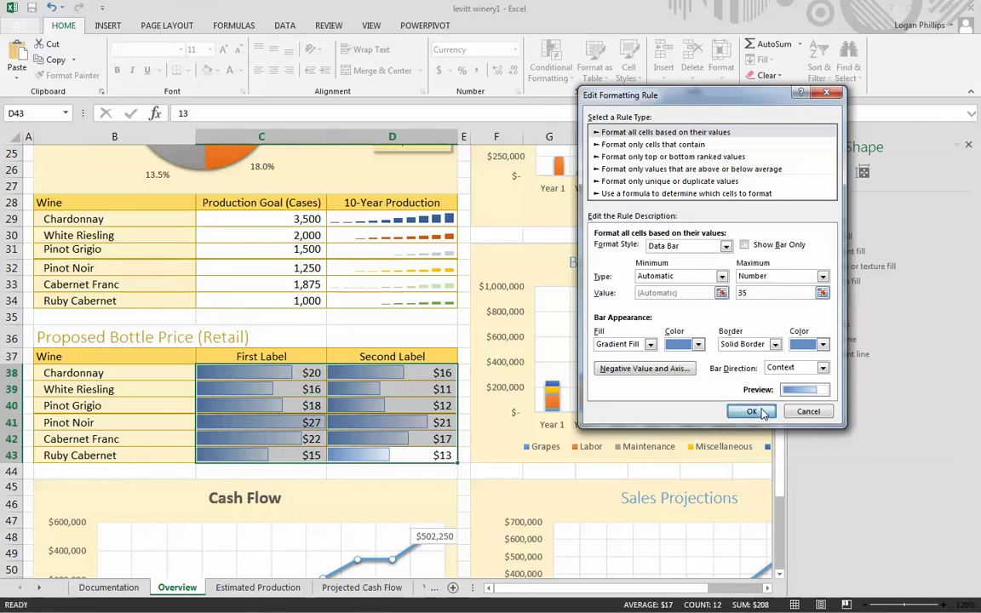
left_click(750, 411)
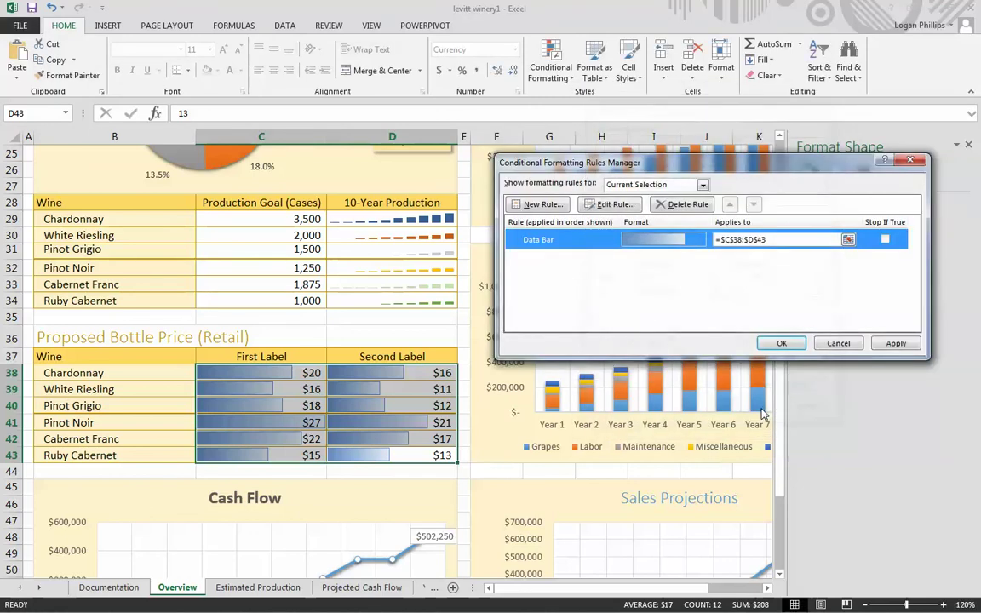
left_click(892, 344)
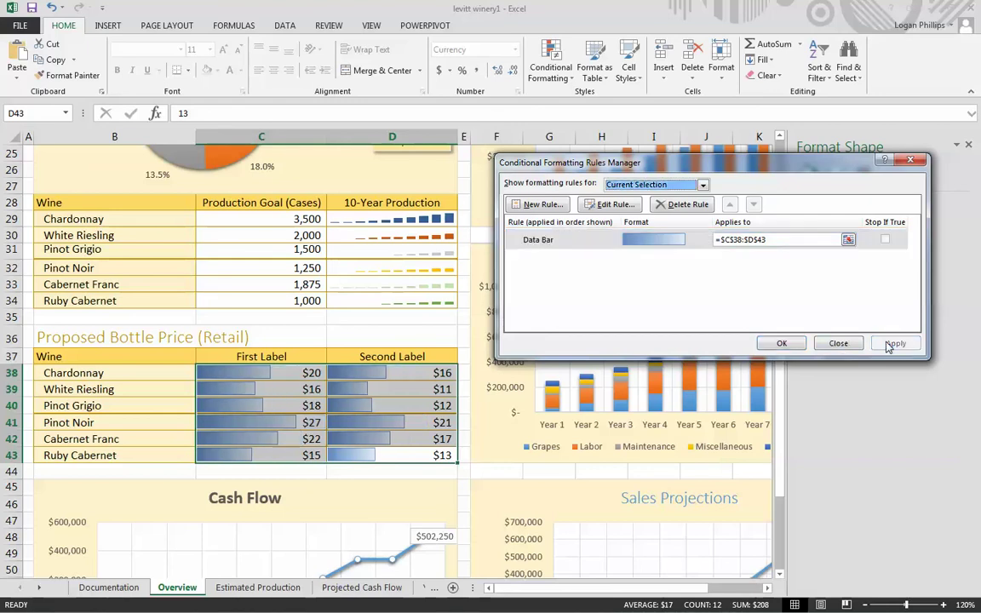
left_click(781, 343)
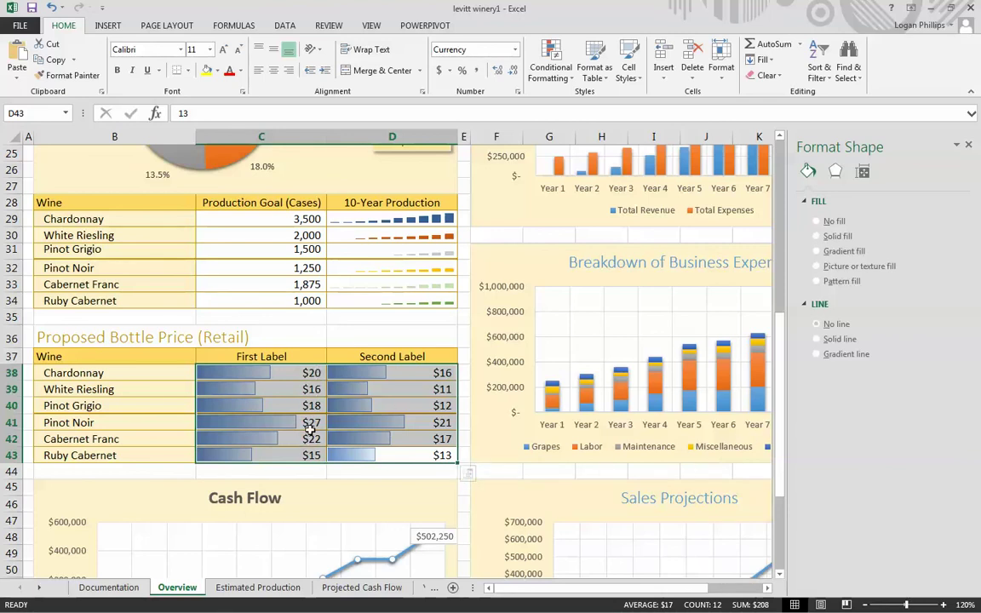
left_click(515, 470)
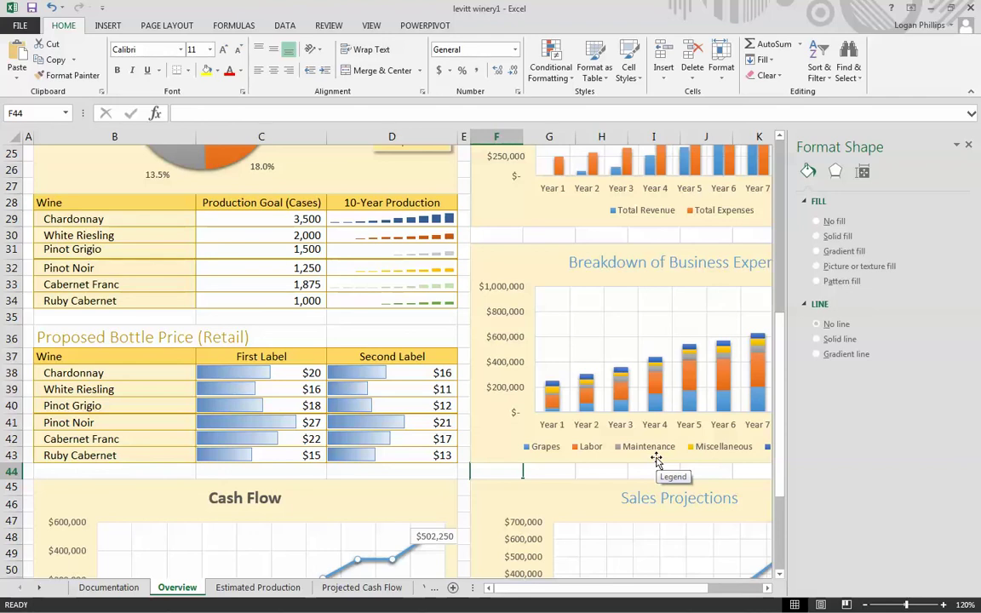
Open the Overview sheet's custom header for editing in the page setup, with its center section active
left_click(102, 26)
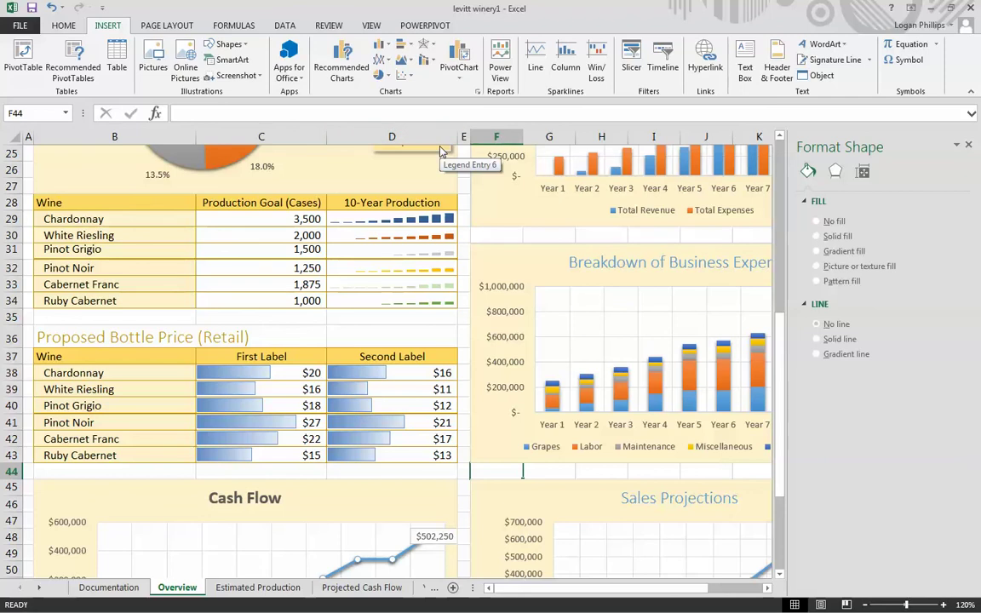
left_click(167, 26)
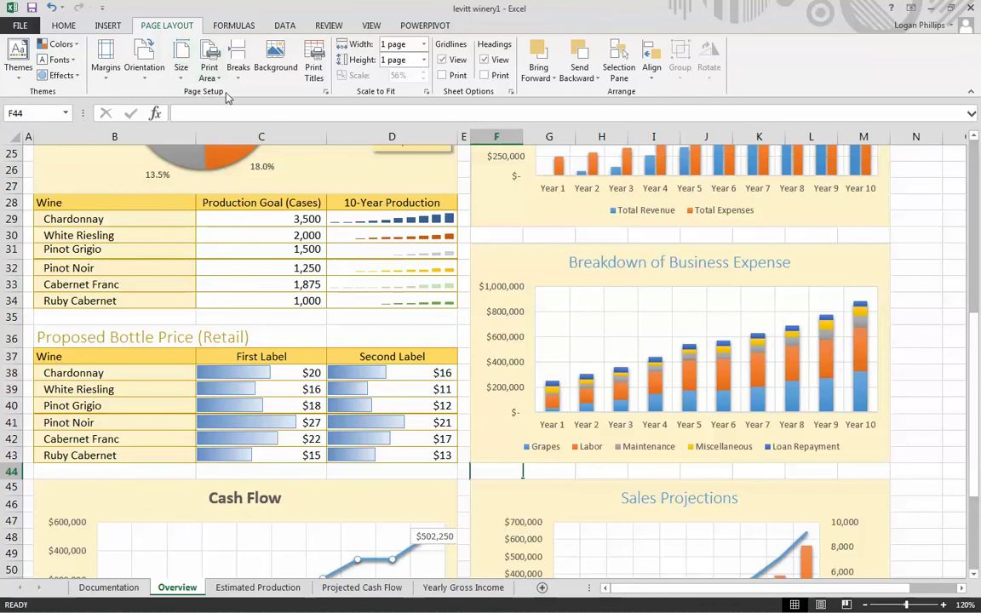
left_click(323, 92)
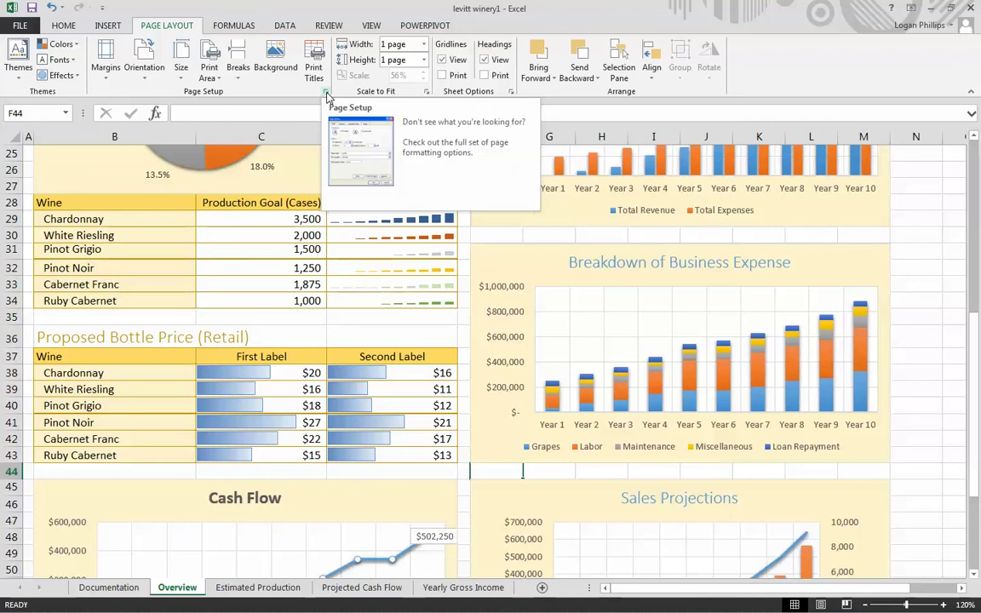
left_click(326, 96)
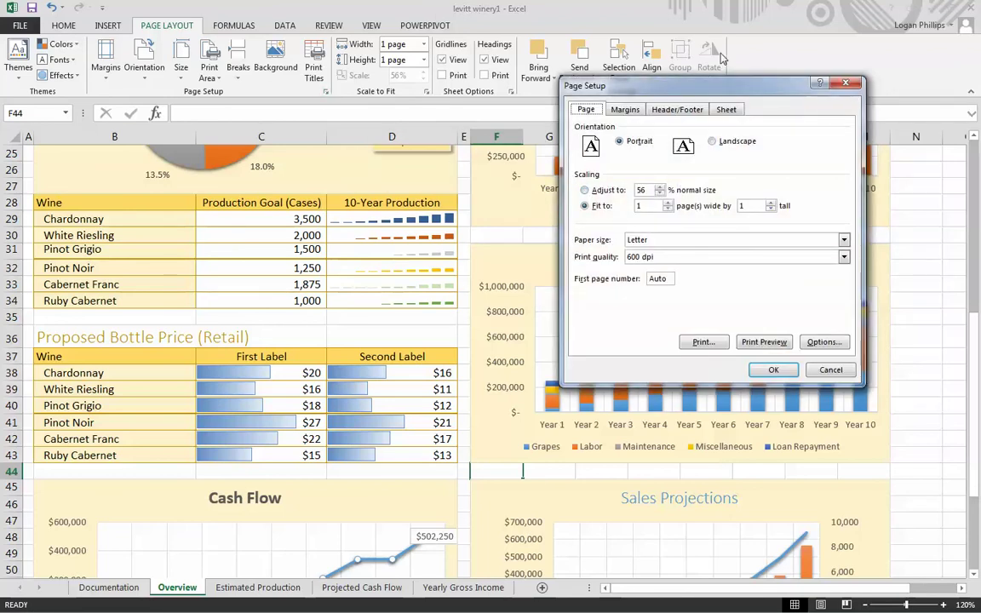
left_click(677, 109)
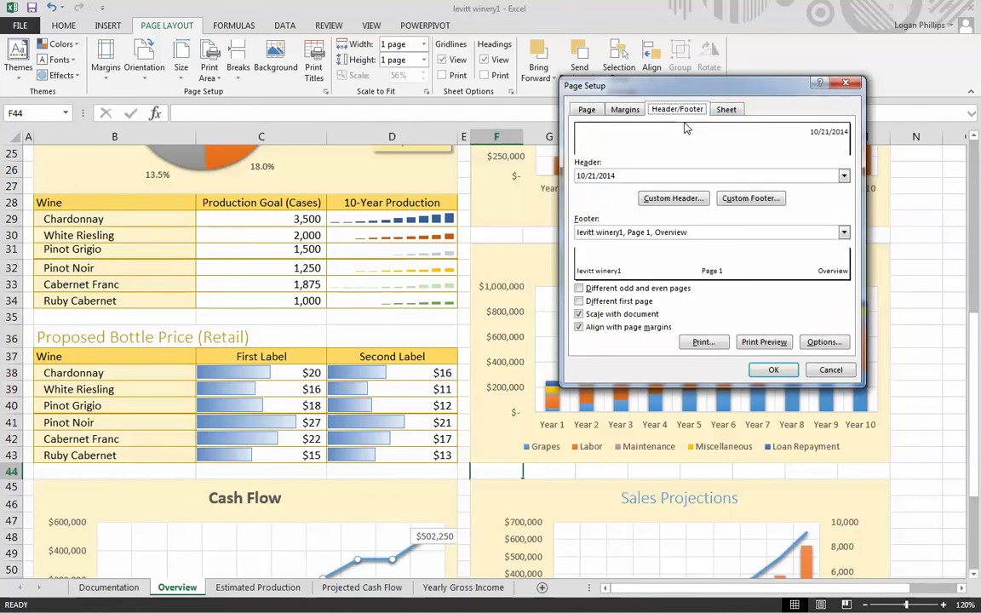
left_click(673, 198)
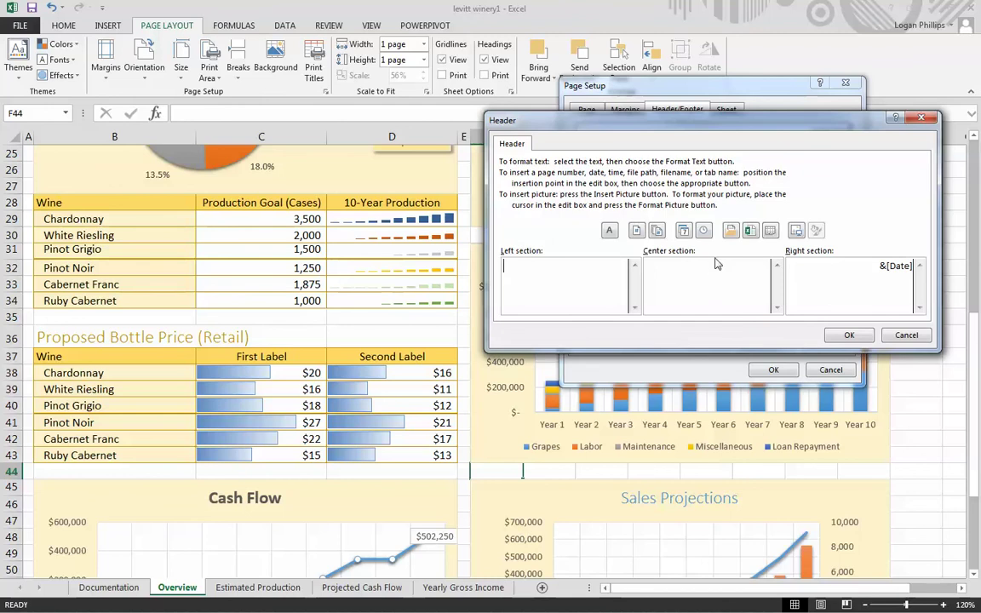
key("Tab")
Insert the Draft picture from the desktop's Tutorial folder into the header's center section
left_click(798, 238)
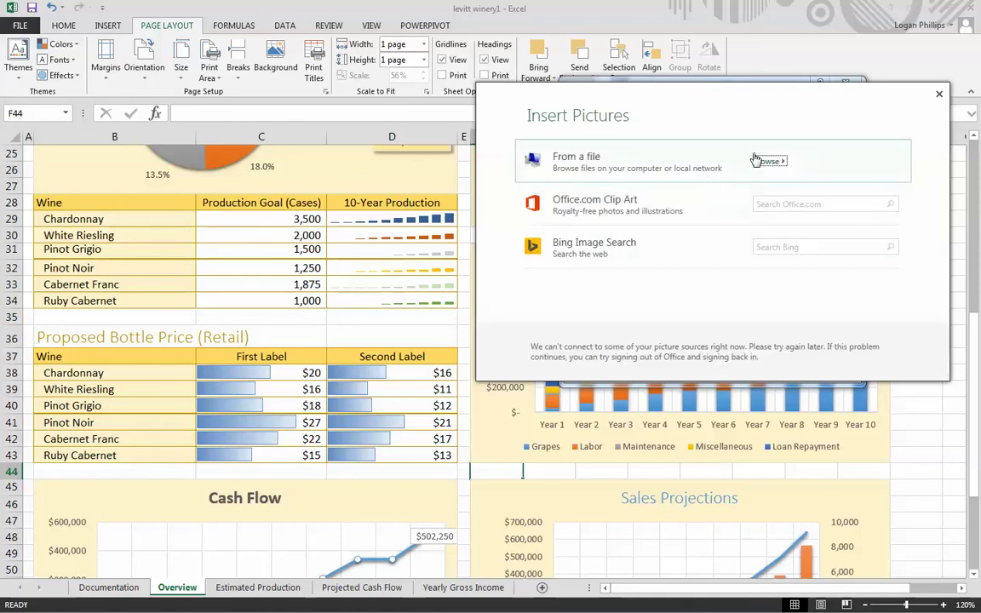
left_click(766, 160)
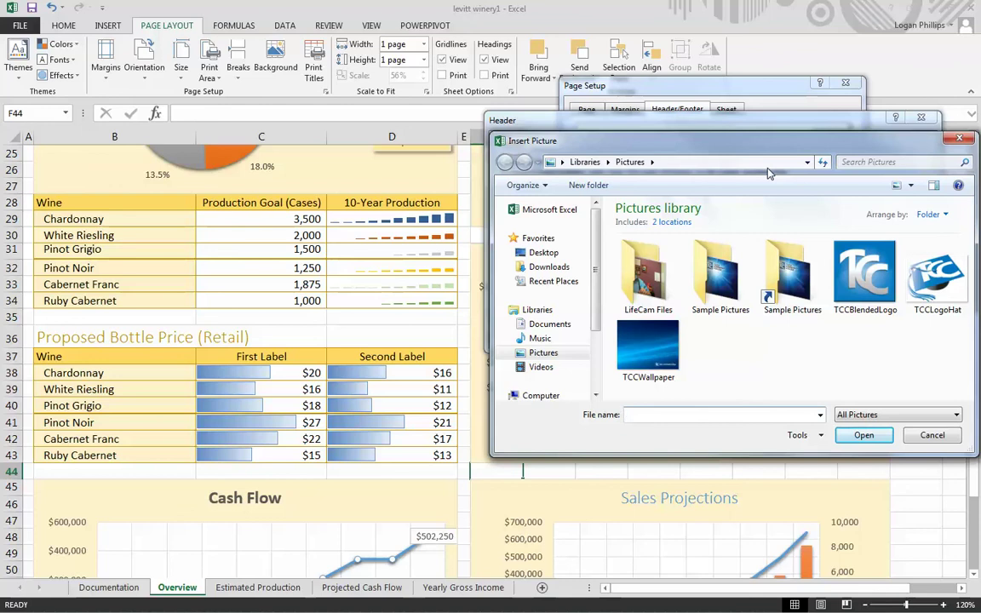
left_click(541, 254)
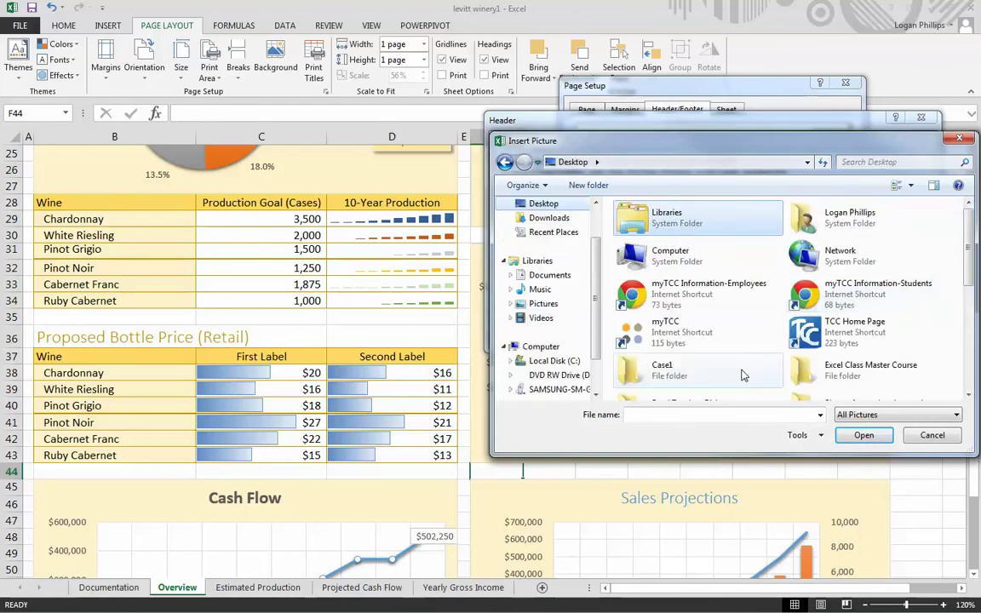
left_click_drag(967, 277, 967, 348)
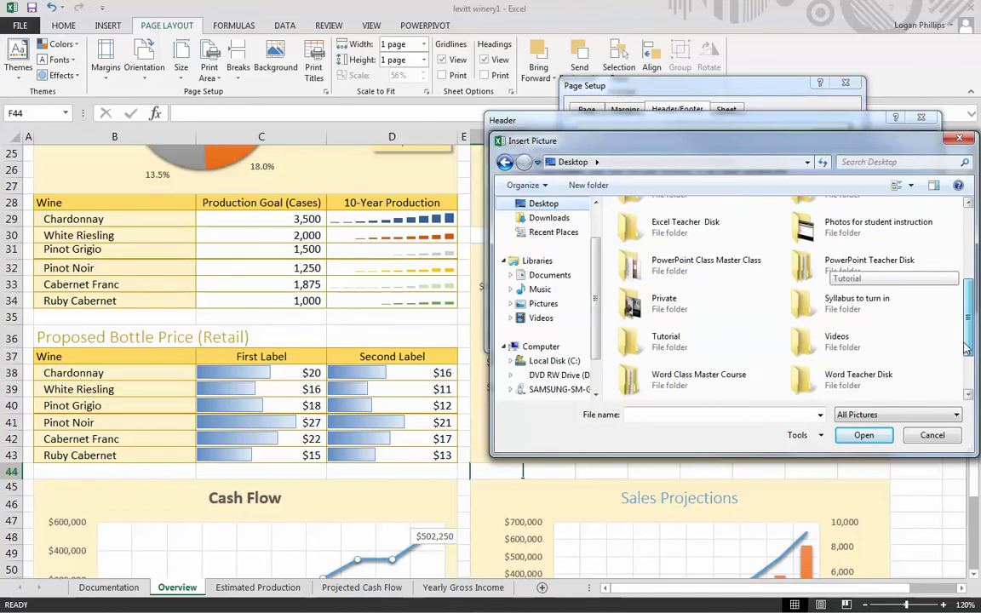
double_click(663, 340)
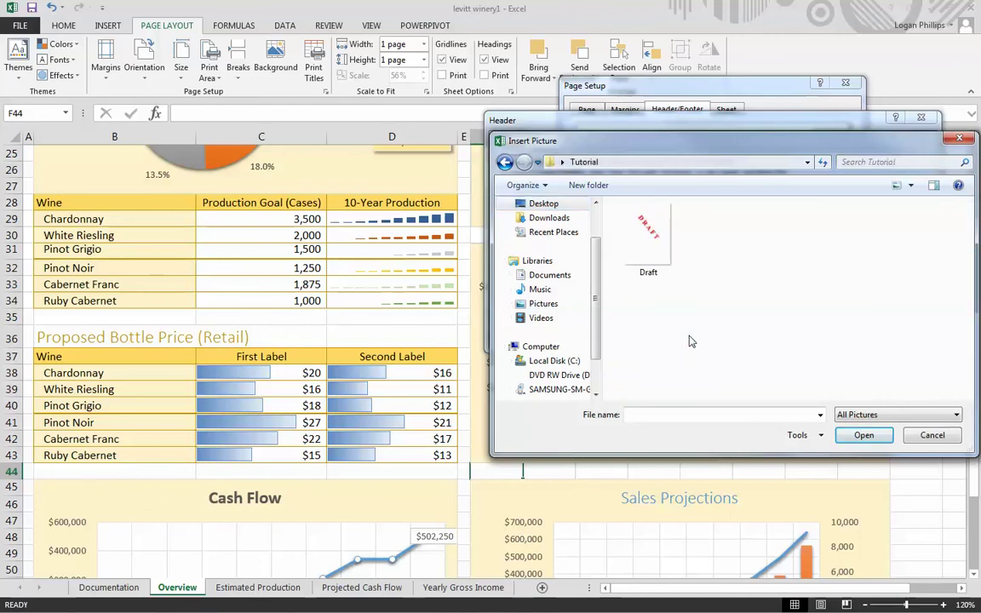
left_click(647, 243)
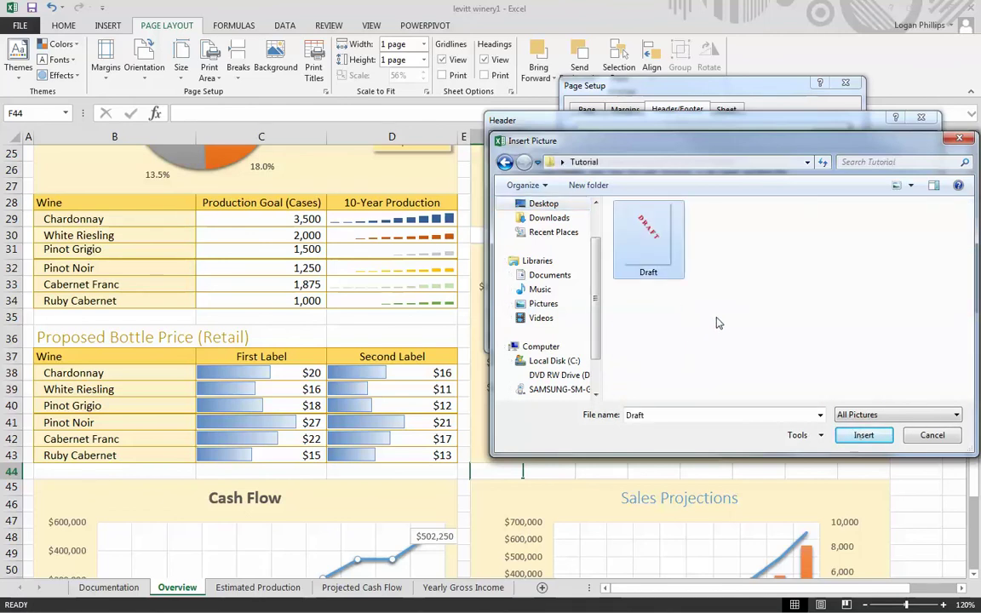
left_click(858, 439)
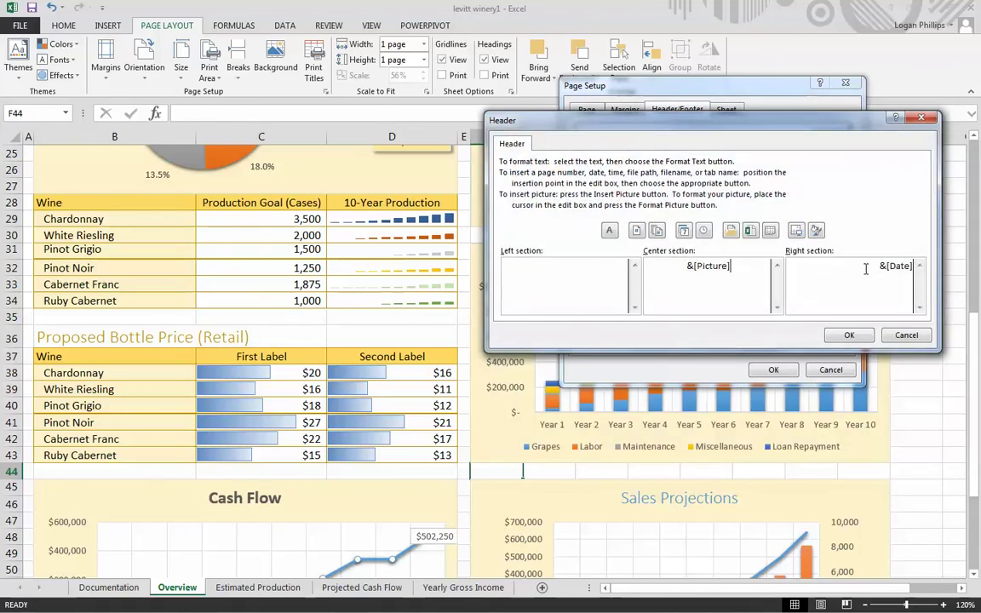
Set the header picture's color to Washout and apply the custom header to the page setup
left_click(816, 229)
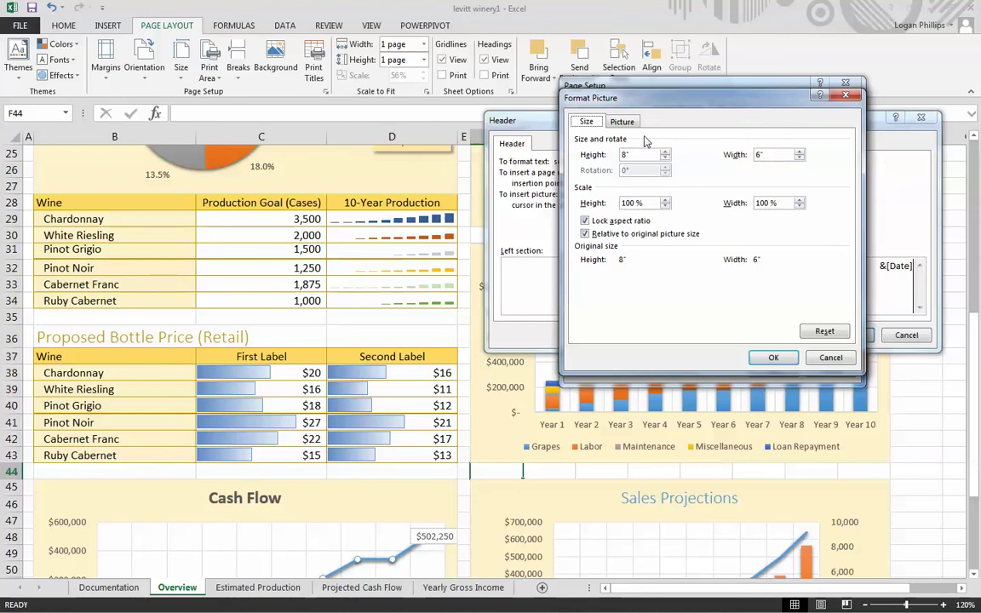
left_click(622, 121)
left_click(712, 204)
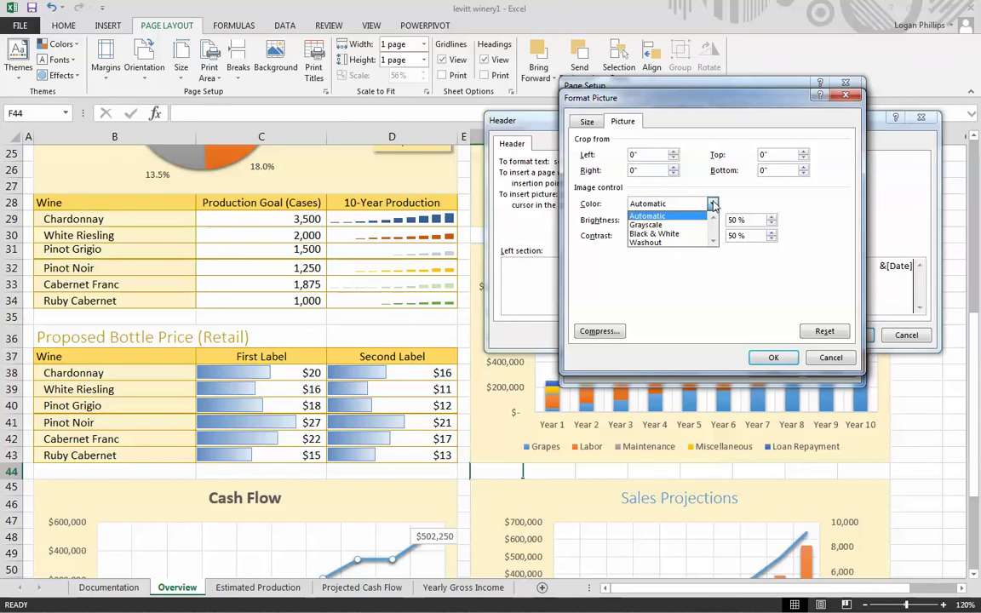
left_click(694, 244)
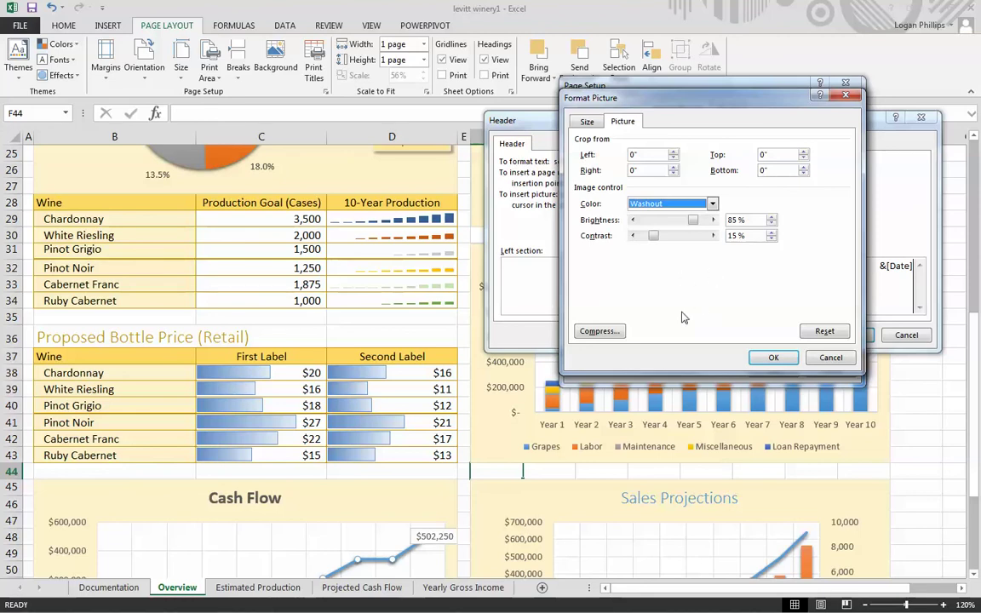
left_click(771, 357)
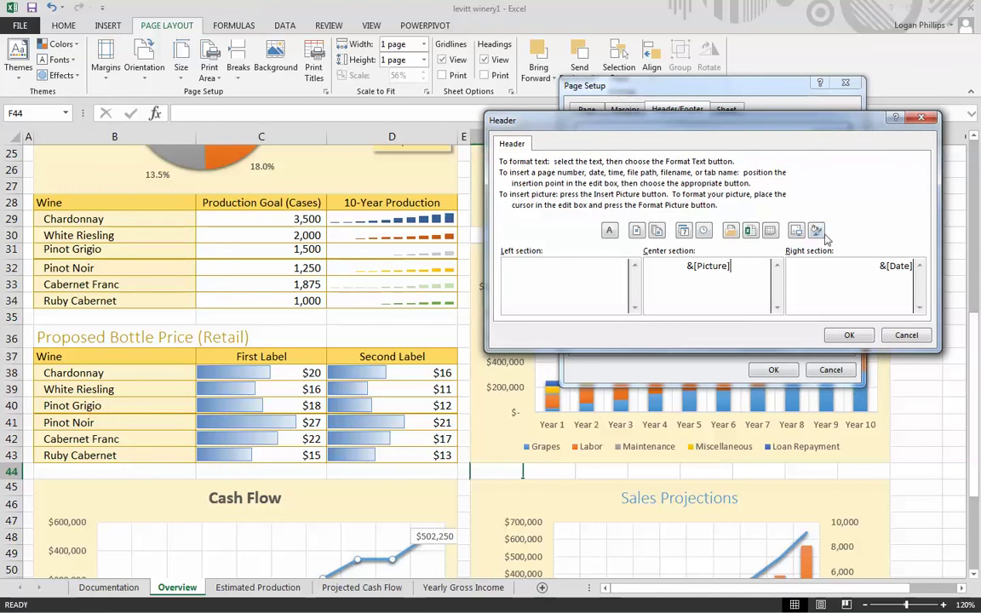
left_click(850, 336)
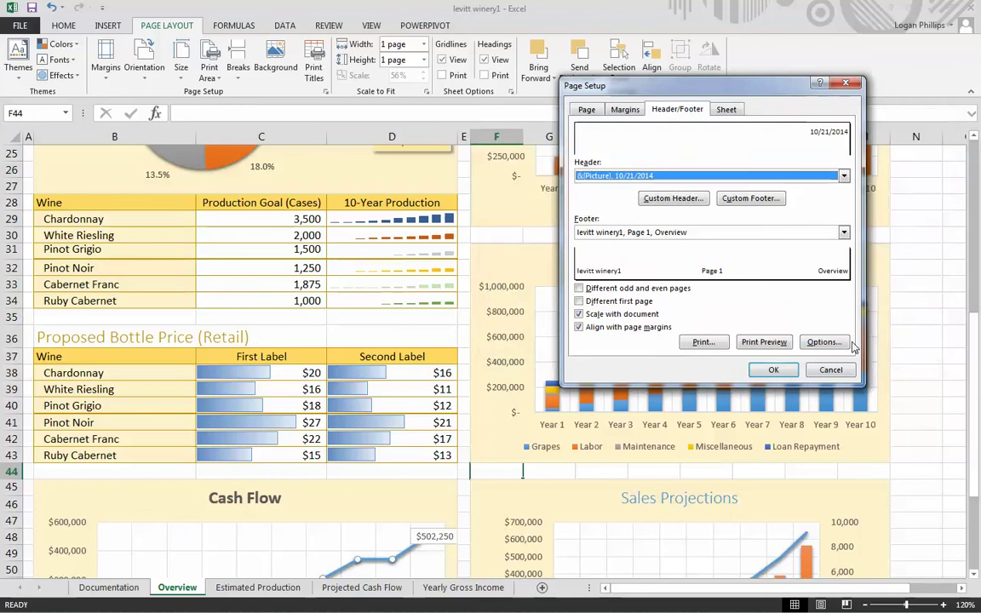
left_click(787, 375)
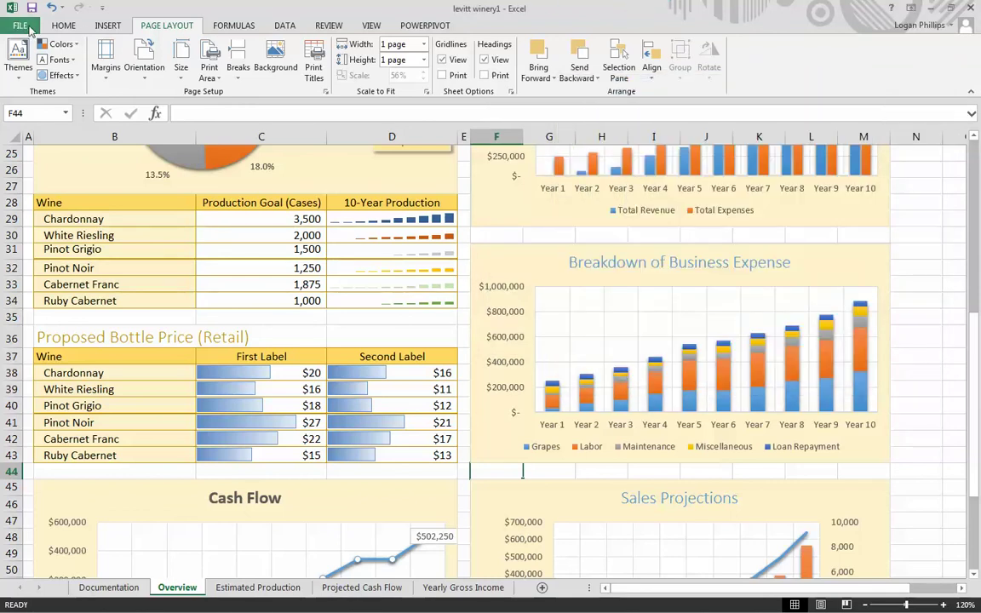
Check the Overview sheet's print preview for the draft watermark, then return to the worksheet
left_click(26, 26)
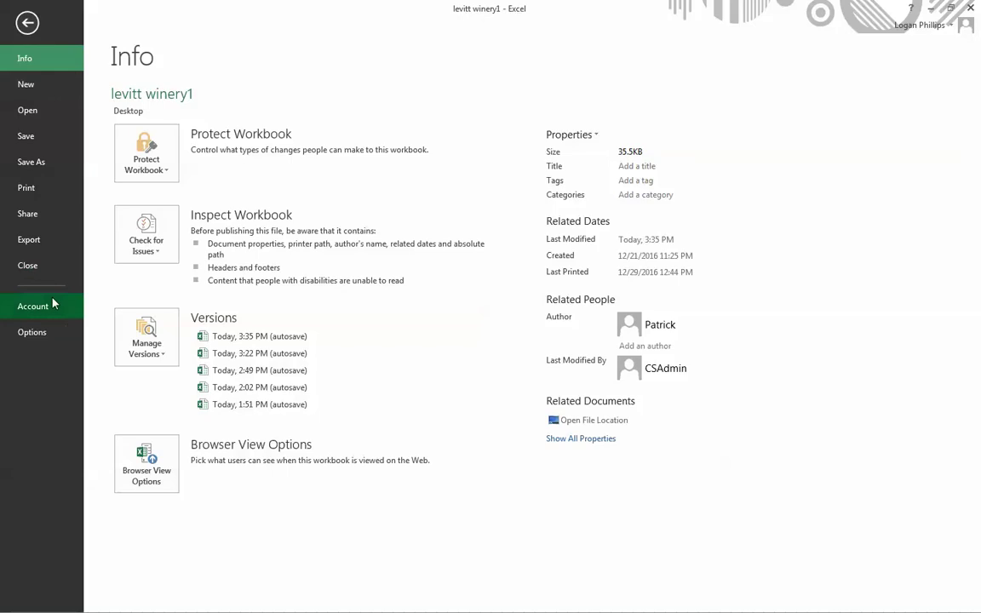
left_click(44, 194)
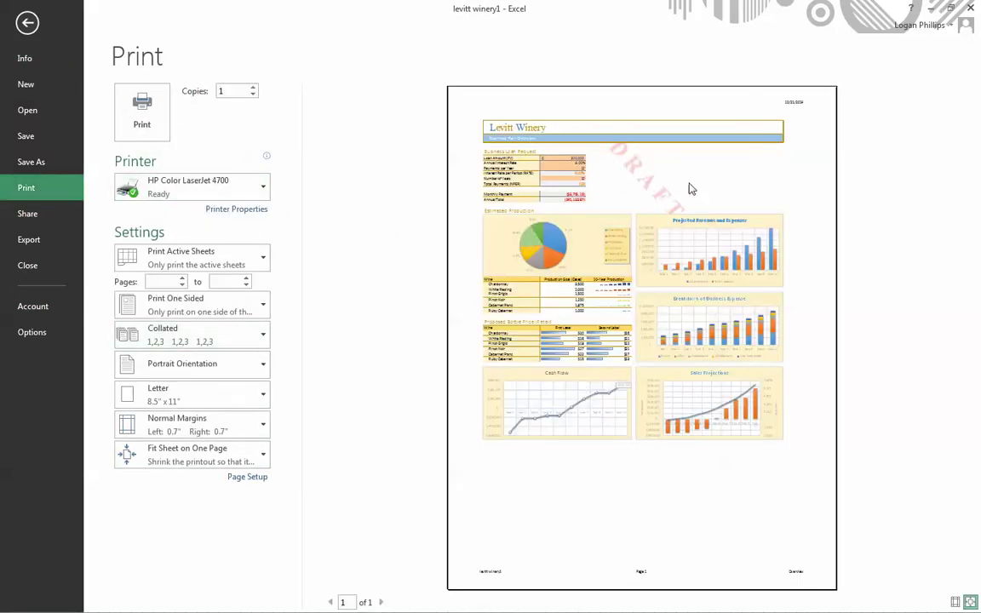
left_click(27, 22)
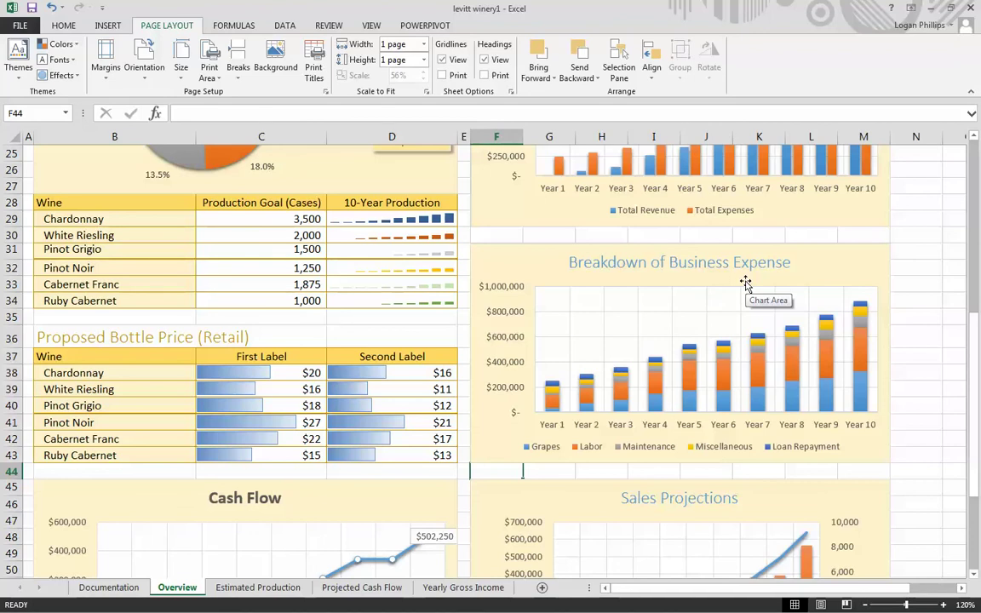
scroll(582, 365, "up", 8)
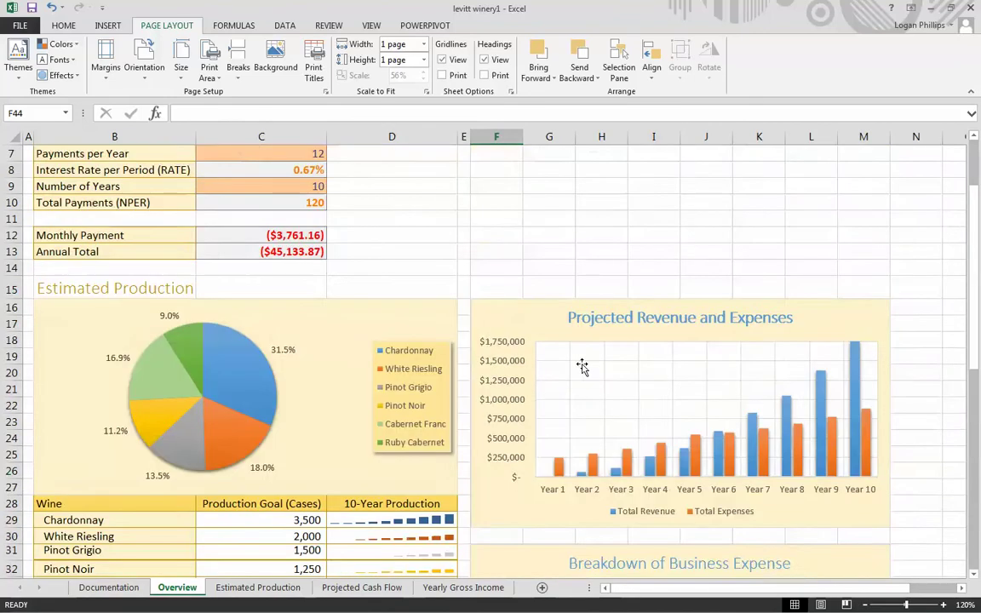
Minimize the workbook window and close the Tutorial folder window
left_click(933, 8)
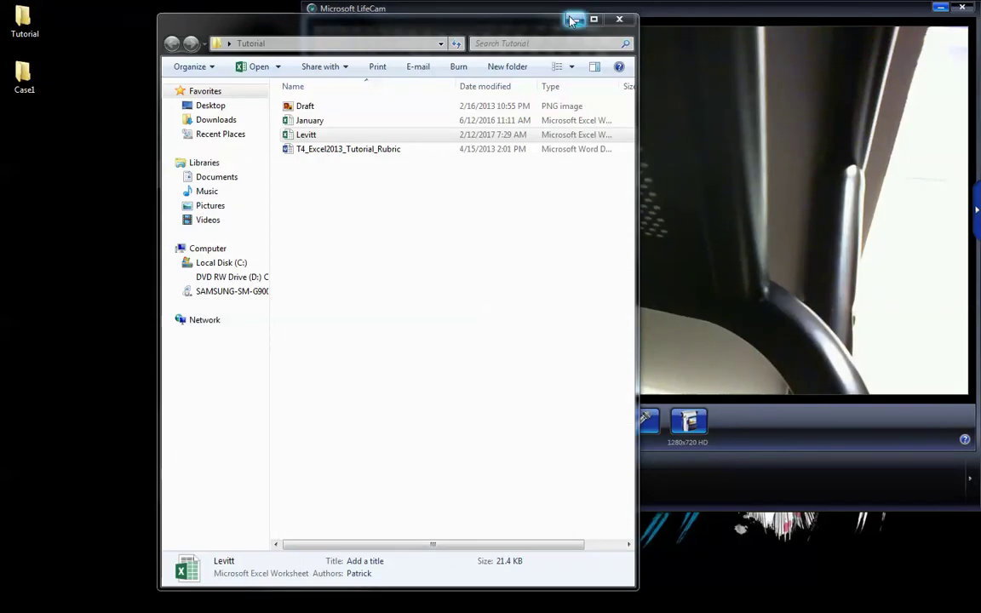
left_click(610, 23)
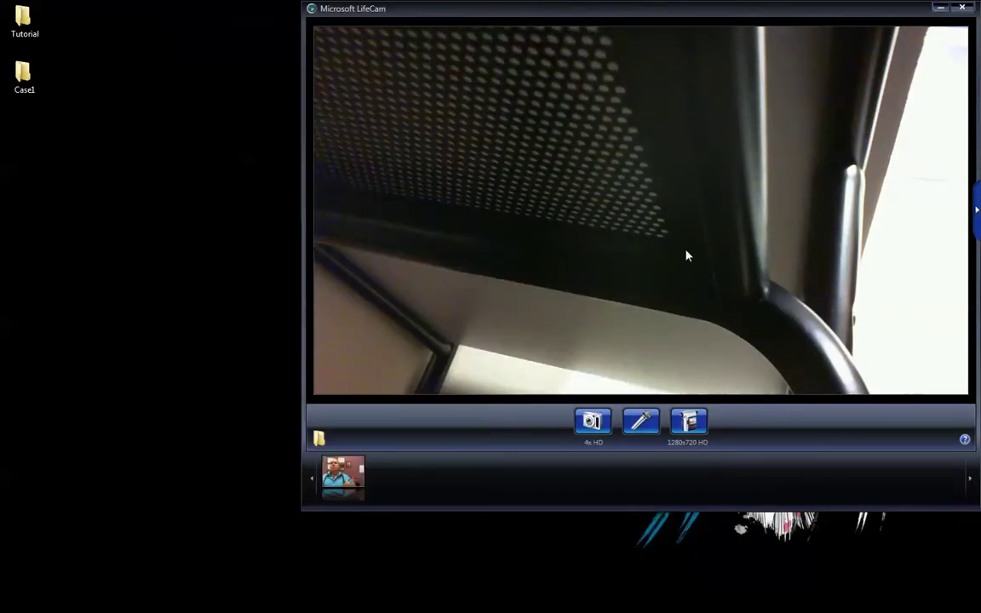